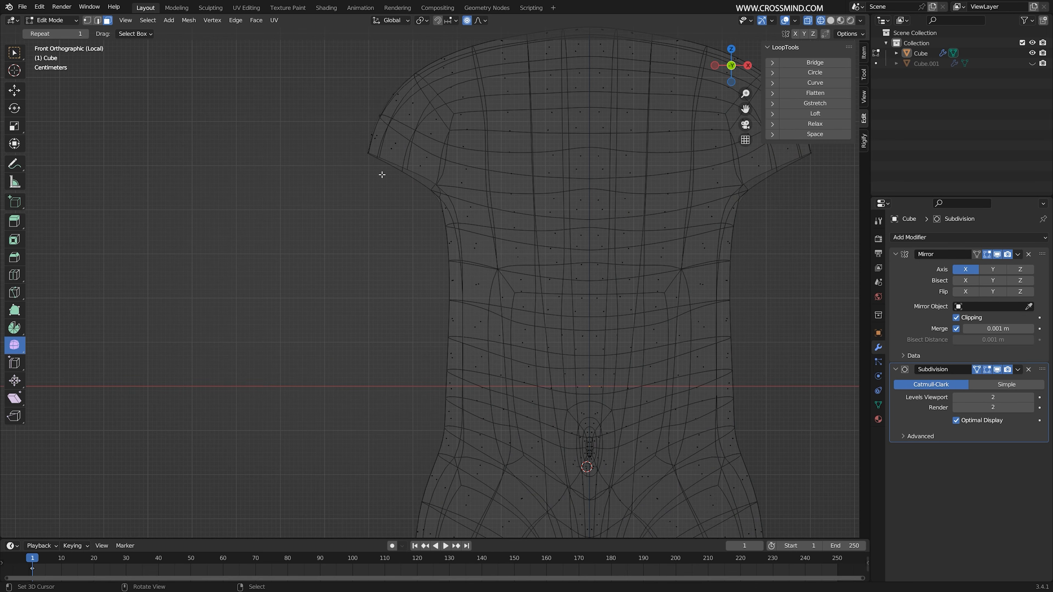
# Select the open armhole edge loop in solid shading and even it out into a flat circle with LoopTools Circle
pyautogui.moveTo(394, 163); pyautogui.dragTo(399, 192, button='middle')
pyautogui.hotkey('shift', 'z')
pyautogui.press('2')
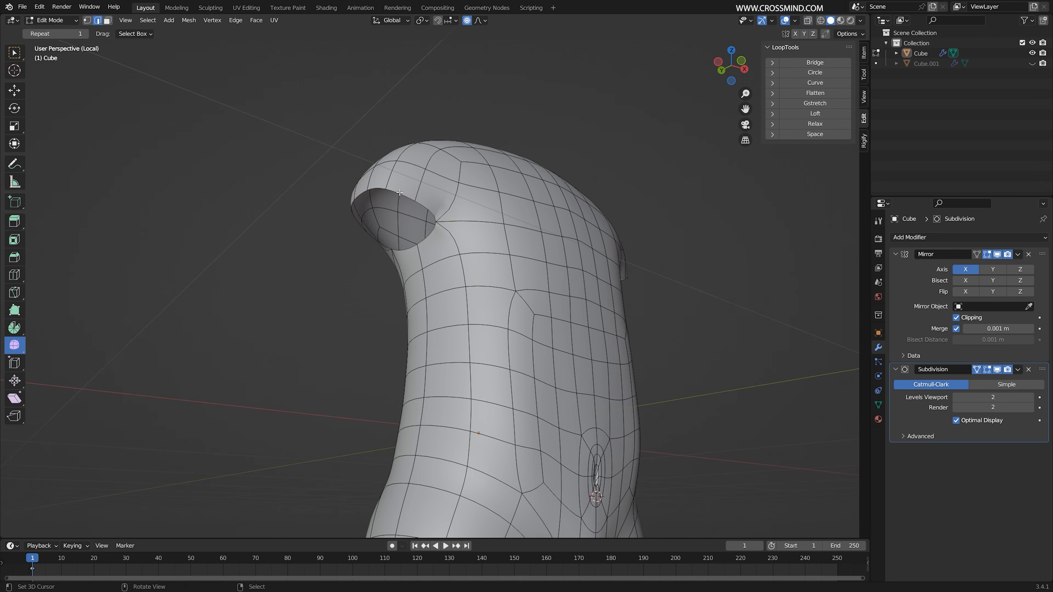
pyautogui.press('KP_1')
pyautogui.scroll(1, 373, 203)
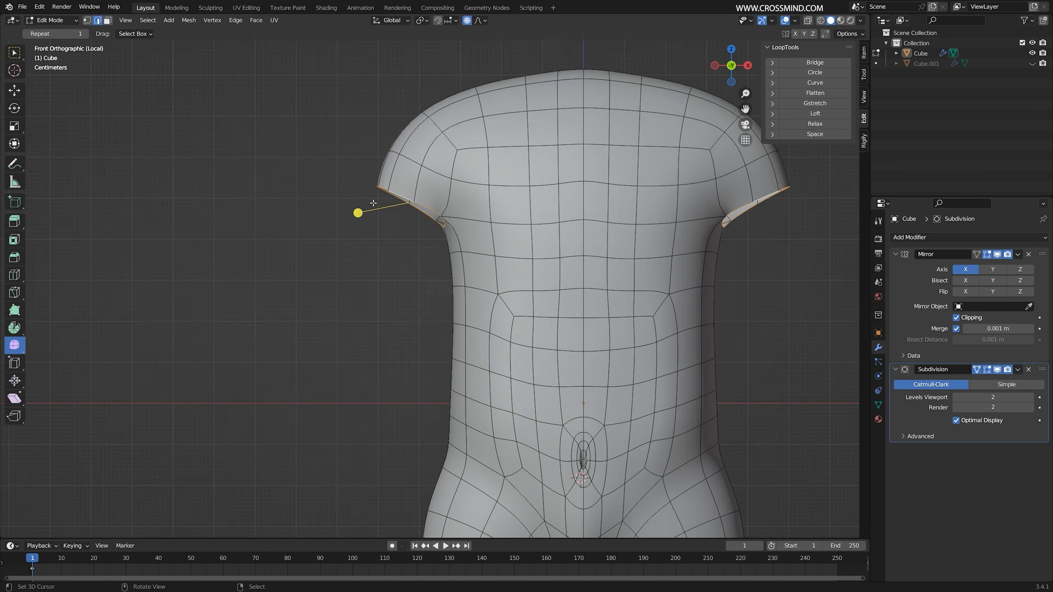
pyautogui.click(826, 70)
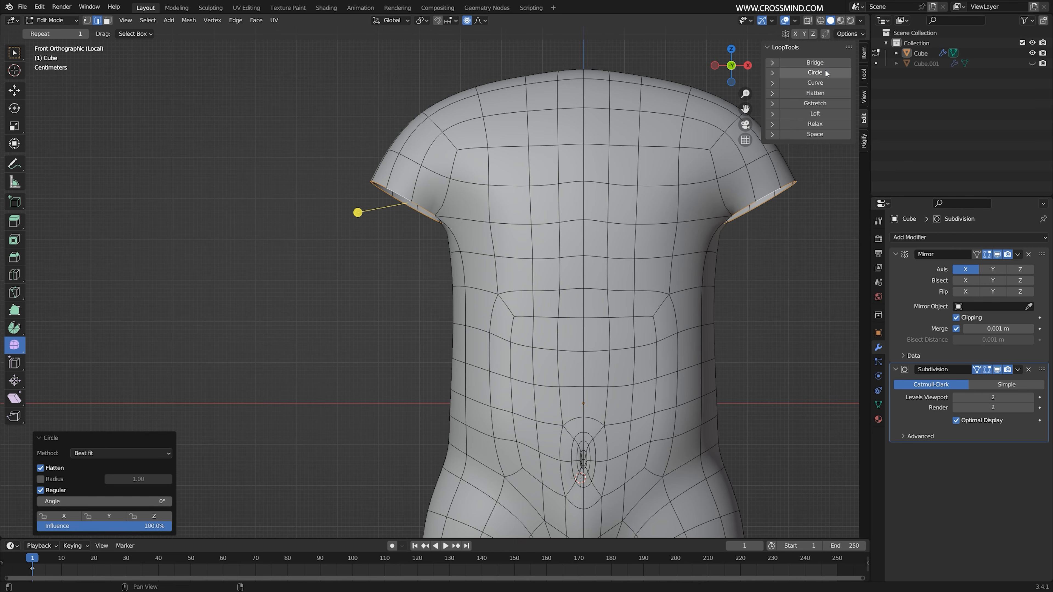
pyautogui.moveTo(825, 69); pyautogui.dragTo(814, 87, button='middle')
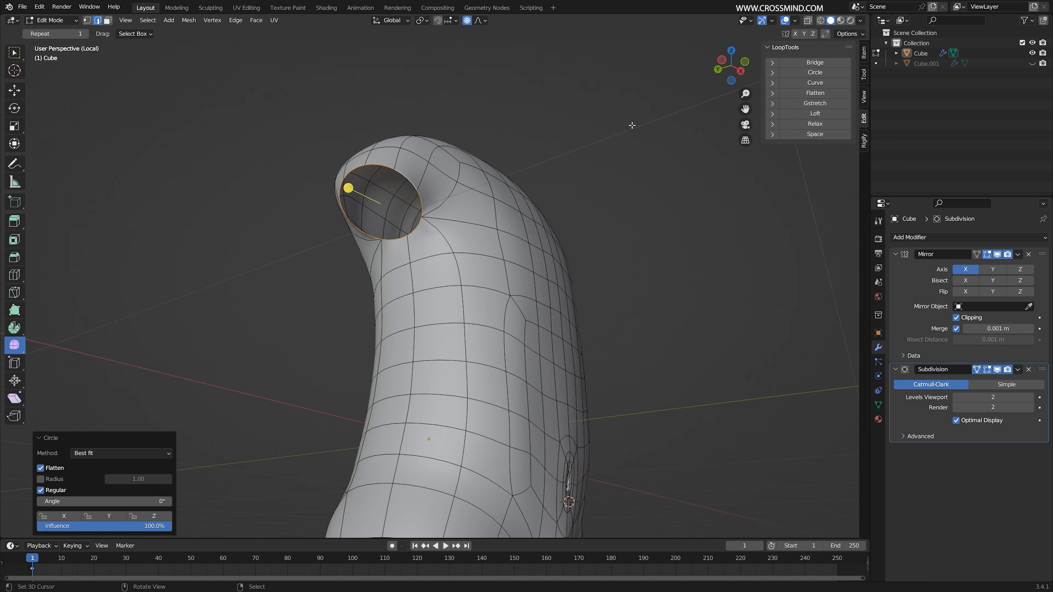
# Enable the Statistics viewport overlay
pyautogui.press('KP_1')
pyautogui.scroll(2, 421, 221)
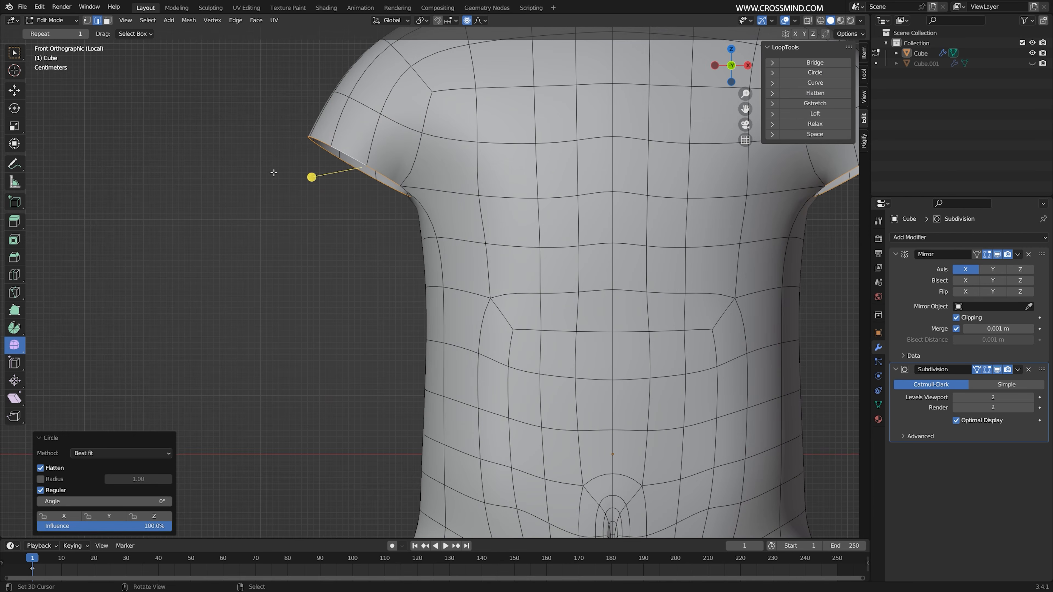
pyautogui.click(794, 20)
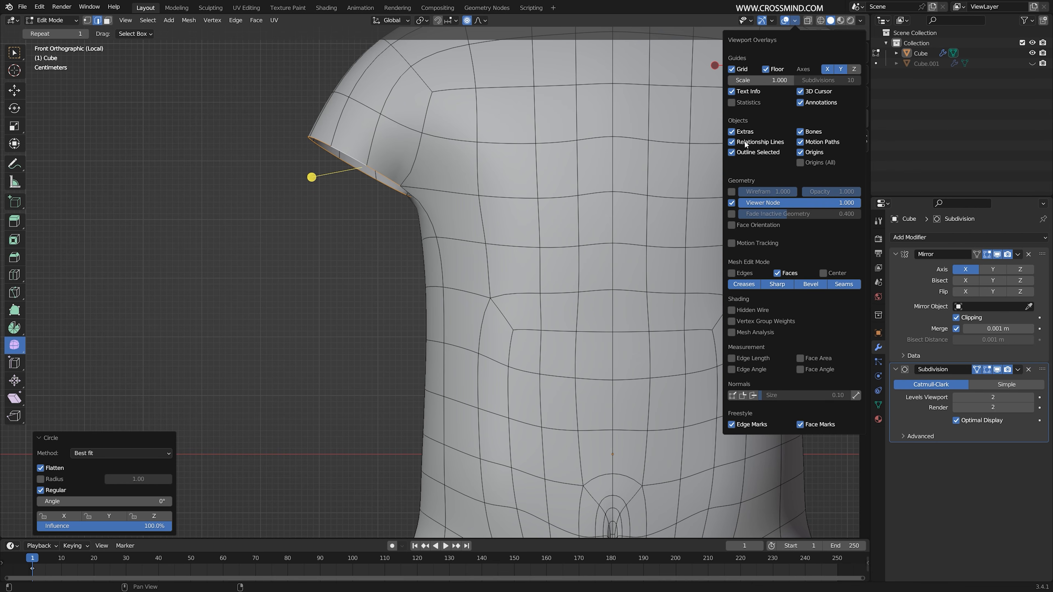
pyautogui.keyDown('shift'); pyautogui.moveTo(365, 203); pyautogui.dragTo(446, 200, button='middle'); pyautogui.keyUp('shift')
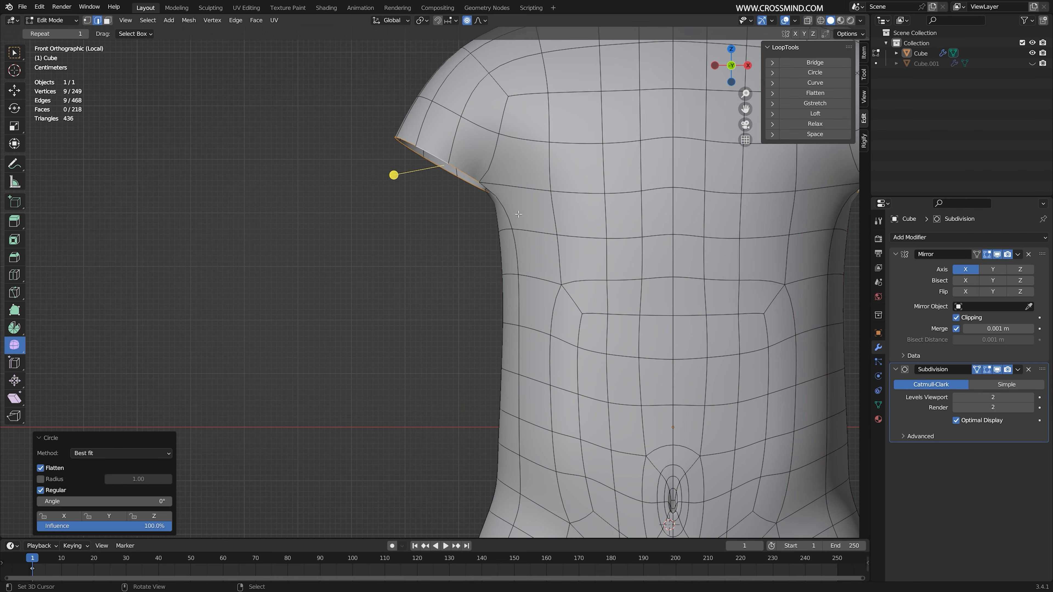
pyautogui.press('c')
pyautogui.press('Escape')
# Turn off proportional editing, then fine-tune the armhole loop's size and position in the front view
pyautogui.scroll(1, 615, 303)
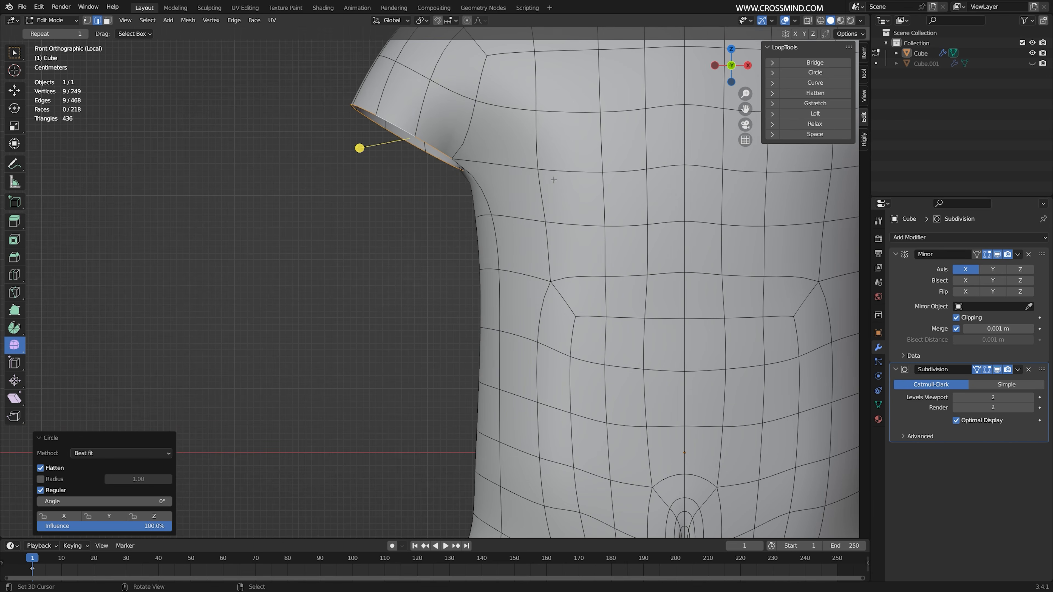
pyautogui.press('o')
pyautogui.press('s')
pyautogui.click(555, 178)
pyautogui.press('g')
pyautogui.click(556, 178)
pyautogui.scroll(-3, 511, 211)
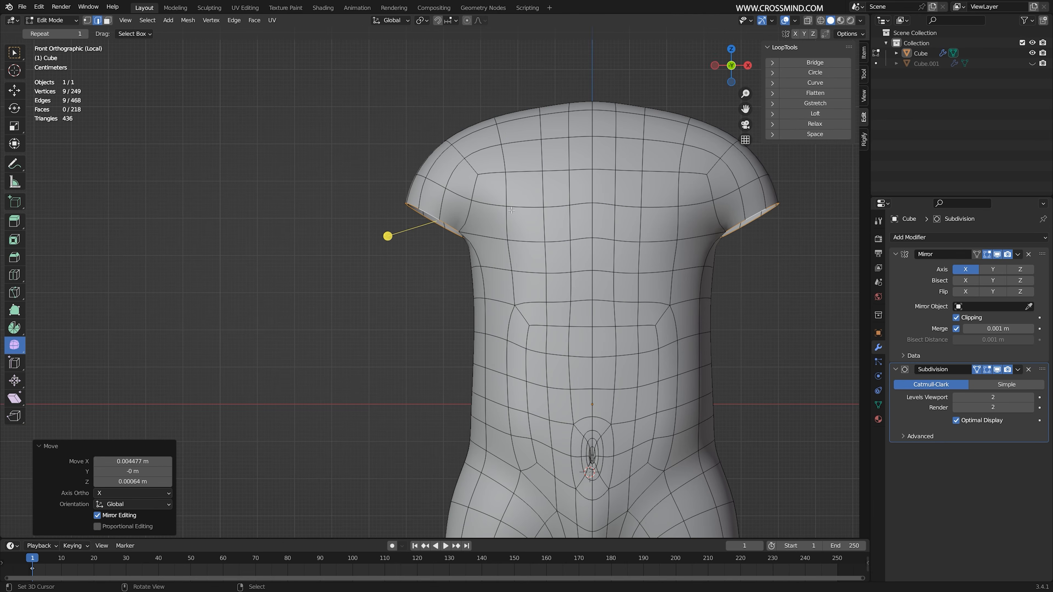
# In the right side view, move the armhole loop about 0.055 m along Y and rotate it about -13°
pyautogui.press('KP_3')
pyautogui.press('g')
pyautogui.click(549, 228)
pyautogui.press('r')
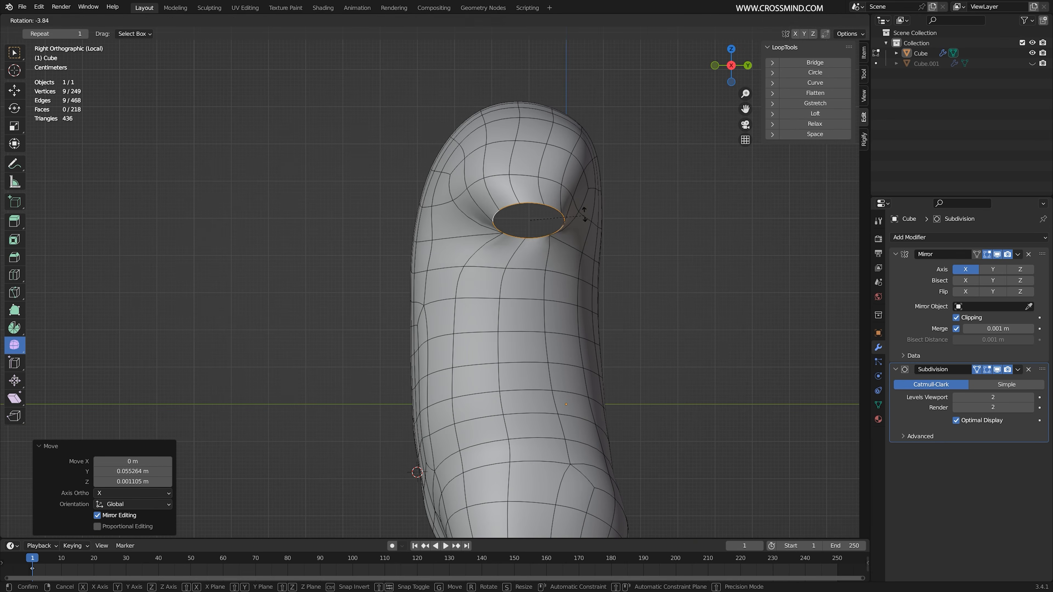
pyautogui.click(570, 227)
# Refine the armhole loop's tilt and nudge it and the adjacent shoulder edges into place from perspective angles
pyautogui.moveTo(569, 227); pyautogui.dragTo(500, 244, button='middle')
pyautogui.press('r')
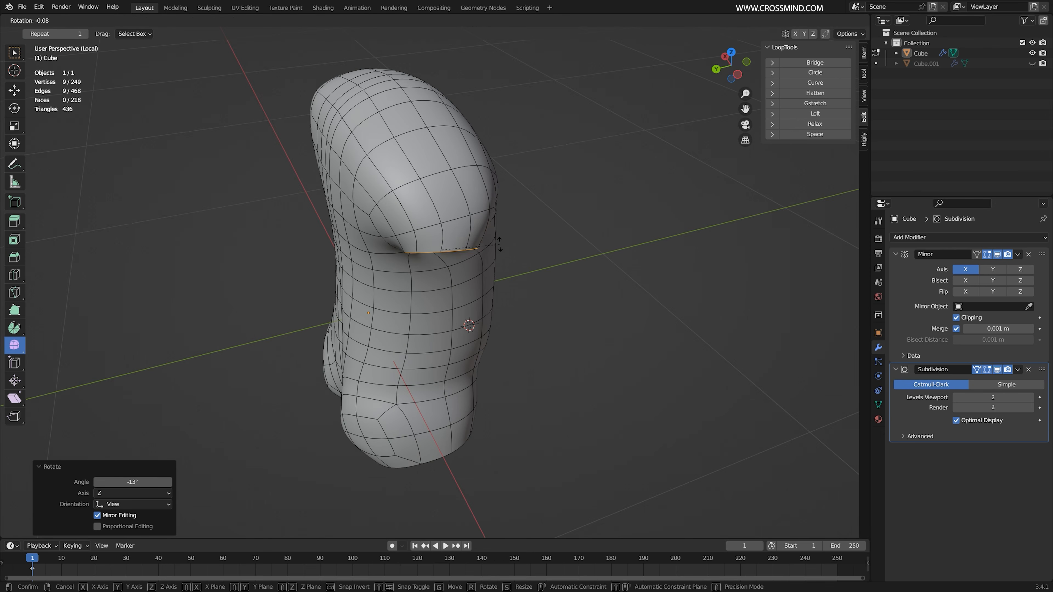
pyautogui.moveTo(458, 292); pyautogui.dragTo(440, 183, button='middle')
pyautogui.click(494, 234)
pyautogui.press('g')
pyautogui.click(485, 240)
pyautogui.keyDown('alt'); pyautogui.click(494, 248); pyautogui.keyUp('alt')
pyautogui.press('g')
pyautogui.click(502, 233)
pyautogui.keyDown('alt'); pyautogui.click(490, 232); pyautogui.keyUp('alt')
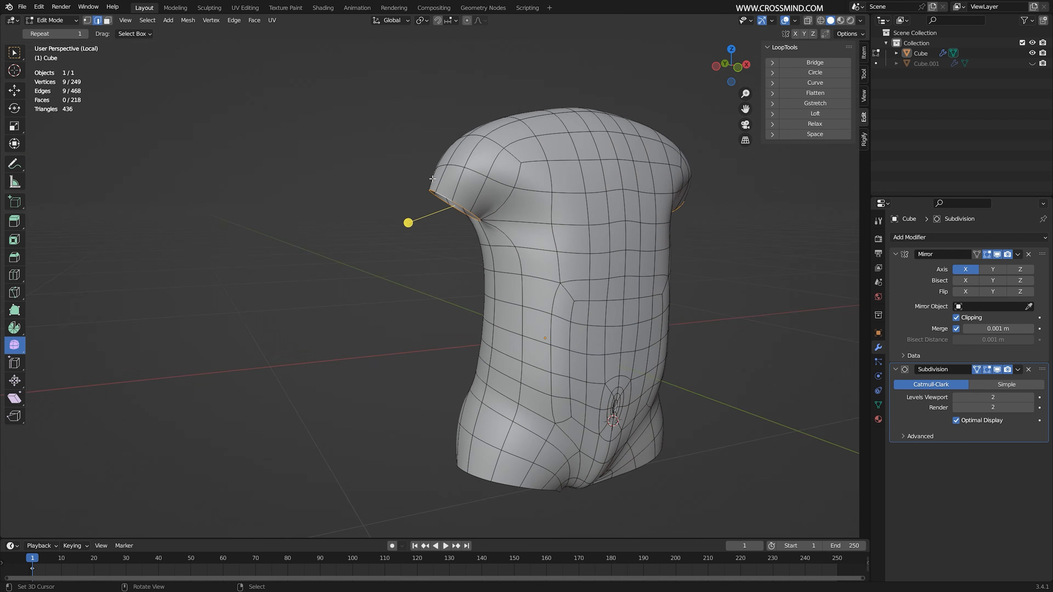
# Extrude the armhole loop downward and outward into a short sleeve, then turn off the Subdivision modifier's viewport display
pyautogui.press('KP_1')
pyautogui.scroll(1, 432, 179)
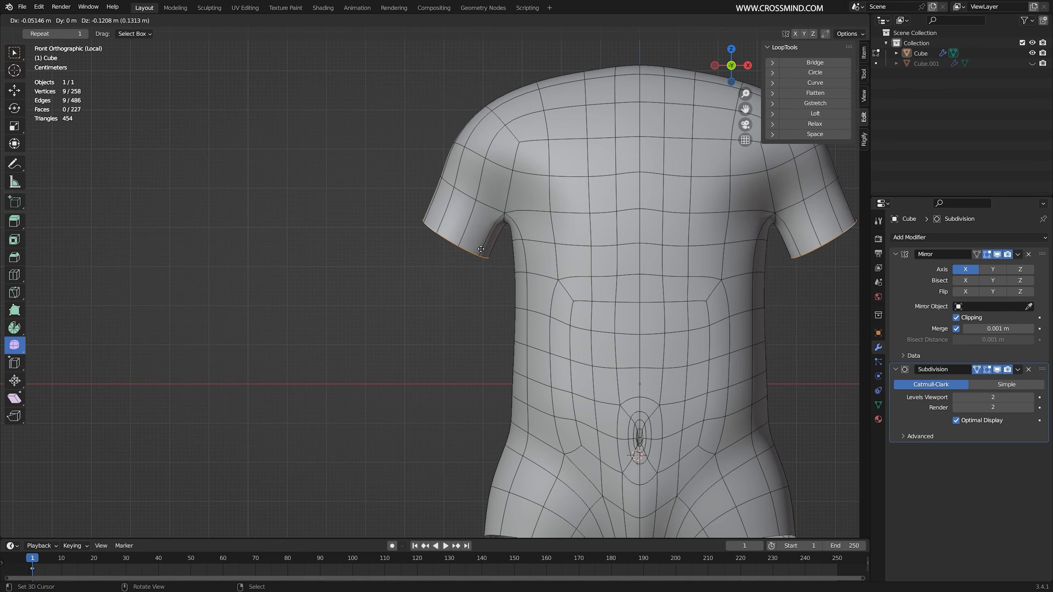
pyautogui.click(496, 212)
pyautogui.press('g')
pyautogui.click(446, 248)
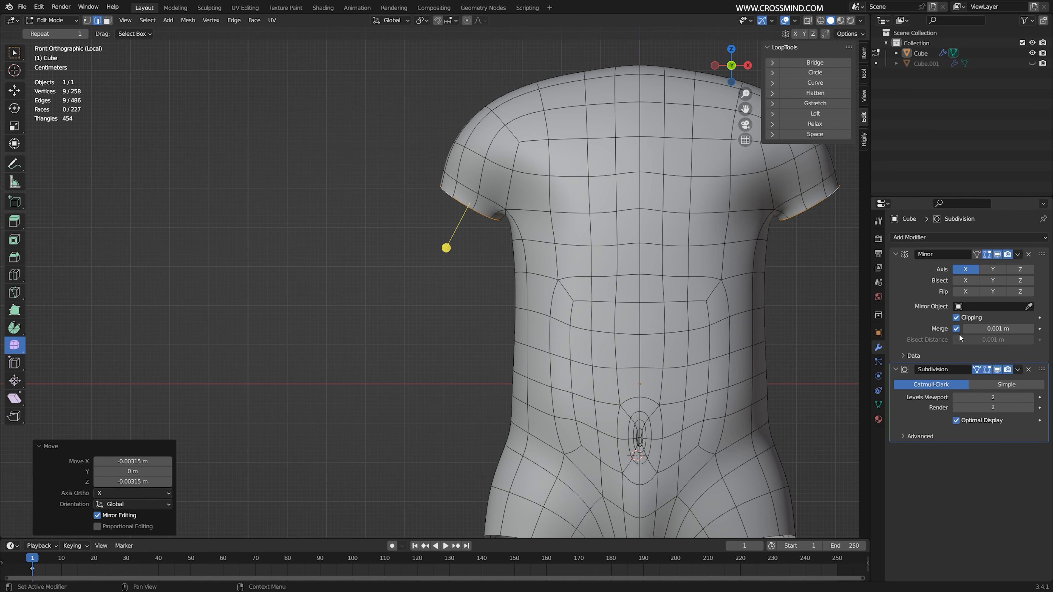
pyautogui.click(997, 369)
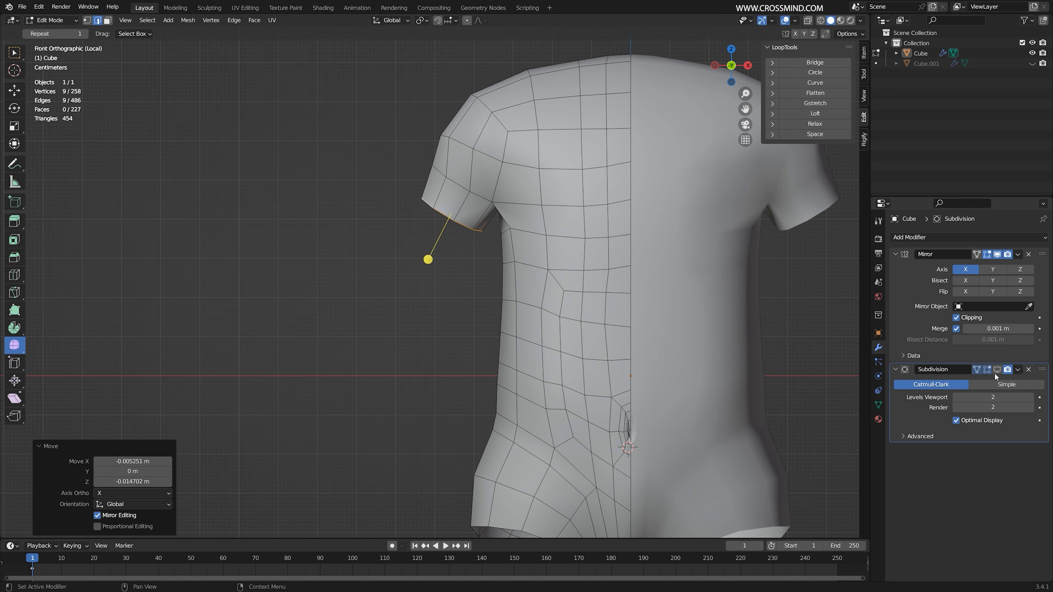
pyautogui.keyDown('shift'); pyautogui.scroll(1, 548, 283); pyautogui.keyUp('shift')
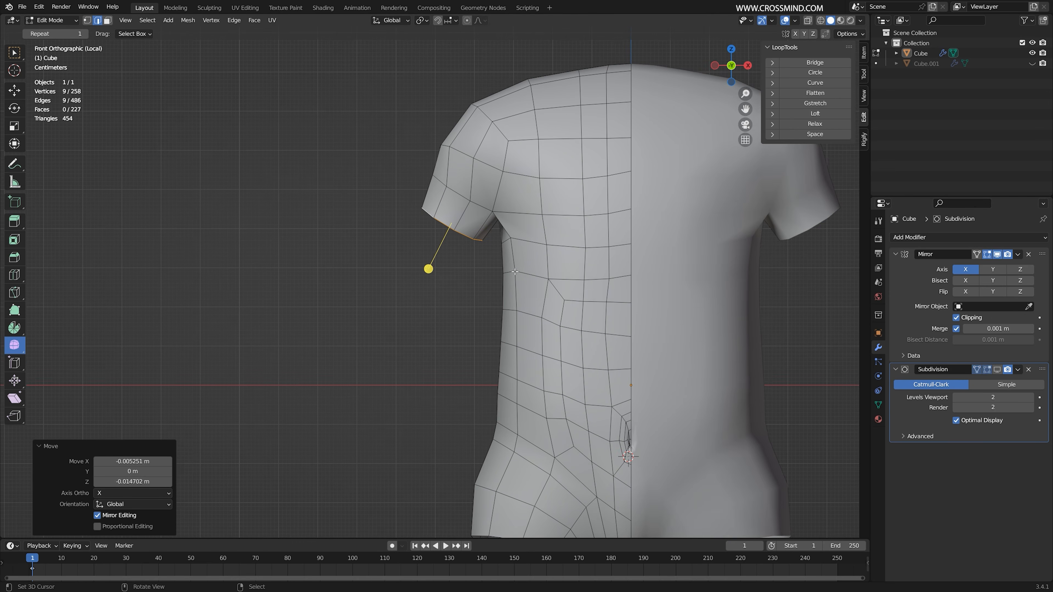
# Pull the sleeve's open end diagonally down to about elbow height and scale it to 0.913
pyautogui.press('g')
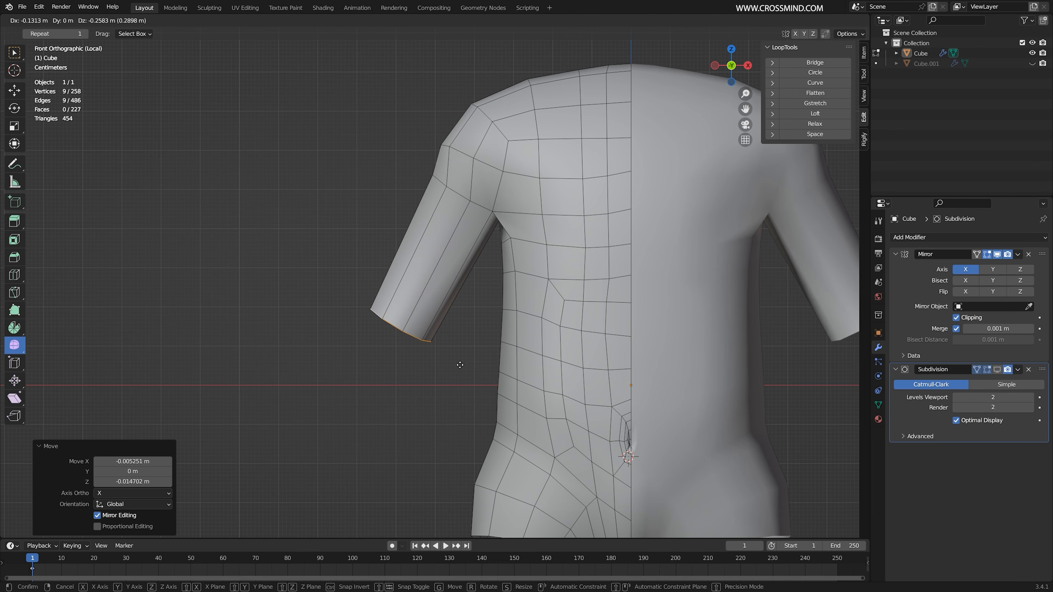
pyautogui.rightClick(460, 365)
pyautogui.press('s')
pyautogui.click(475, 365)
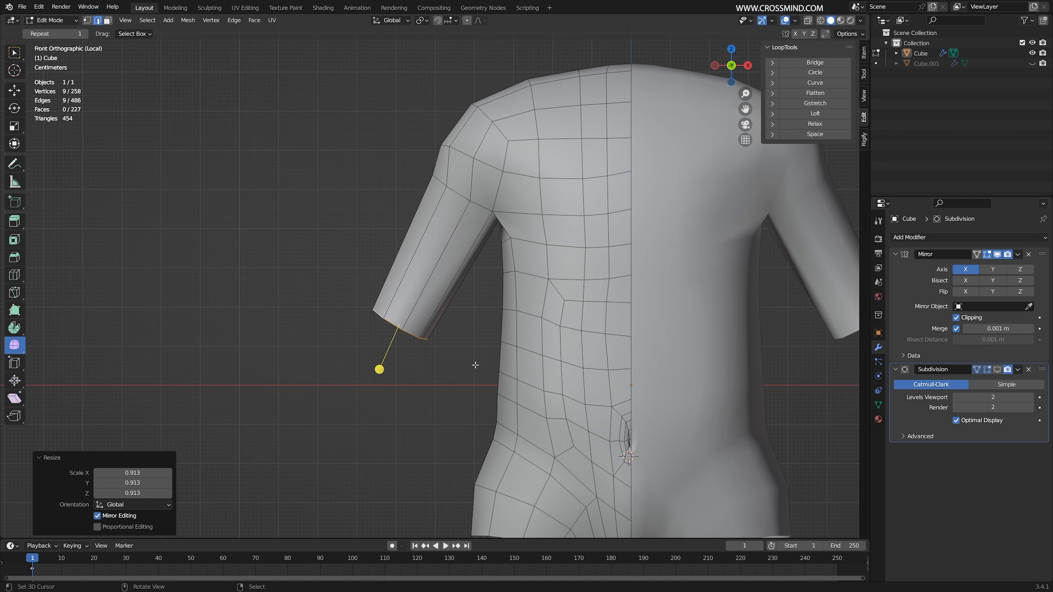
# Rotate the arm's open end, scale it to 0.733 and move it down and outward to wrist length
pyautogui.moveTo(475, 365); pyautogui.dragTo(489, 309, button='middle')
pyautogui.press('r')
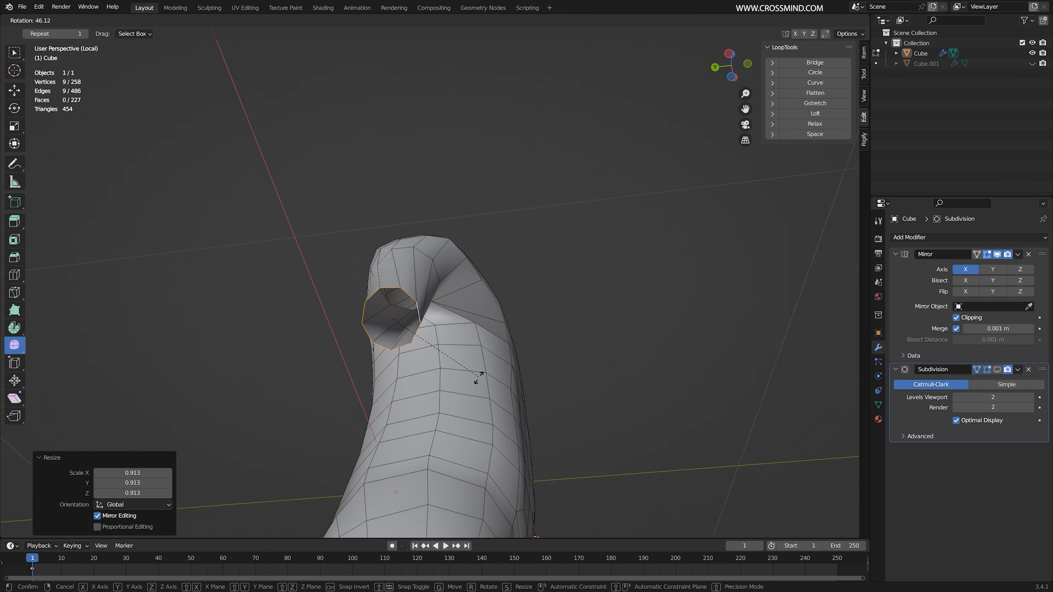
pyautogui.click(471, 384)
pyautogui.moveTo(471, 384); pyautogui.dragTo(368, 394, button='middle')
pyautogui.press('g')
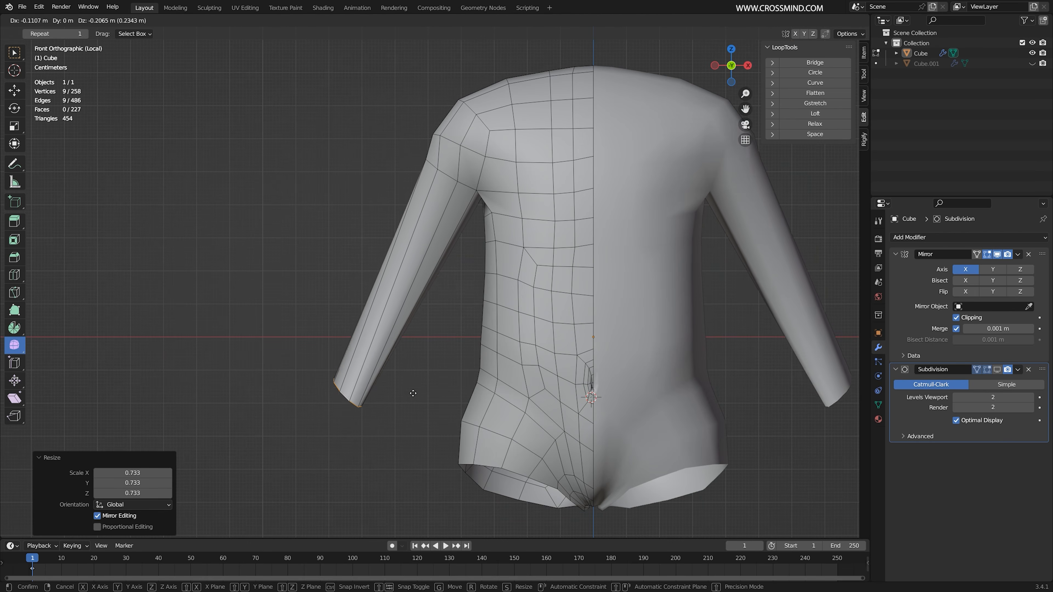
pyautogui.click(417, 400)
# Add a loop cut at the elbow and move it to give the arm a slight bend
pyautogui.moveTo(416, 402); pyautogui.dragTo(460, 278, button='middle')
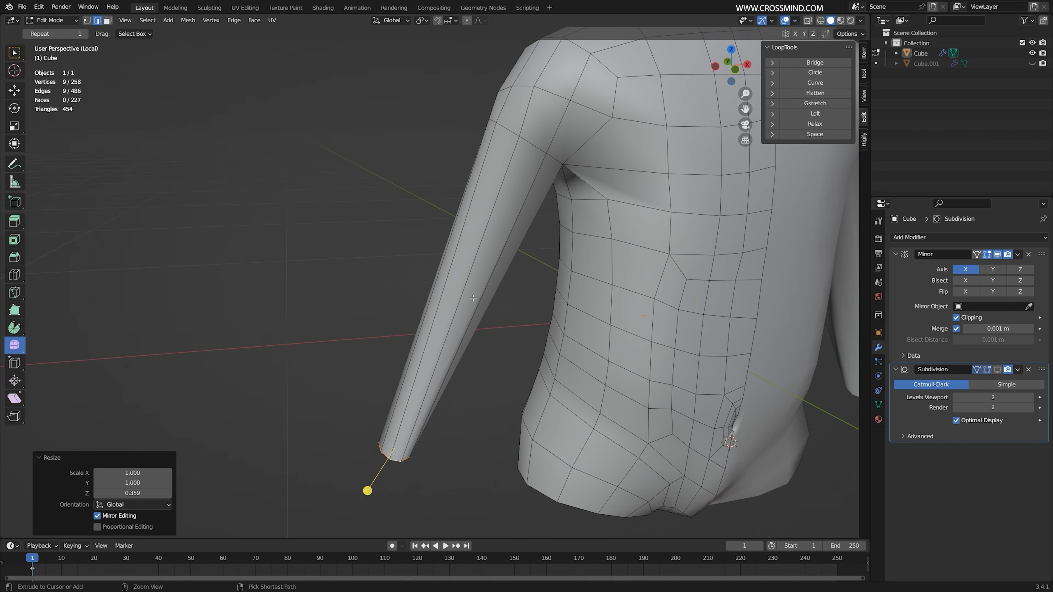
pyautogui.click(457, 299)
pyautogui.moveTo(457, 300)
pyautogui.mouseDown(button='middle')
pyautogui.moveTo(512, 303)
pyautogui.moveTo(503, 300)
pyautogui.moveTo(548, 287)
pyautogui.moveTo(430, 287)
pyautogui.moveTo(464, 280)
pyautogui.mouseUp(button='middle')
pyautogui.press('g')
pyautogui.click(504, 301)
pyautogui.press('g')
pyautogui.click(510, 287)
pyautogui.scroll(2, 464, 280)
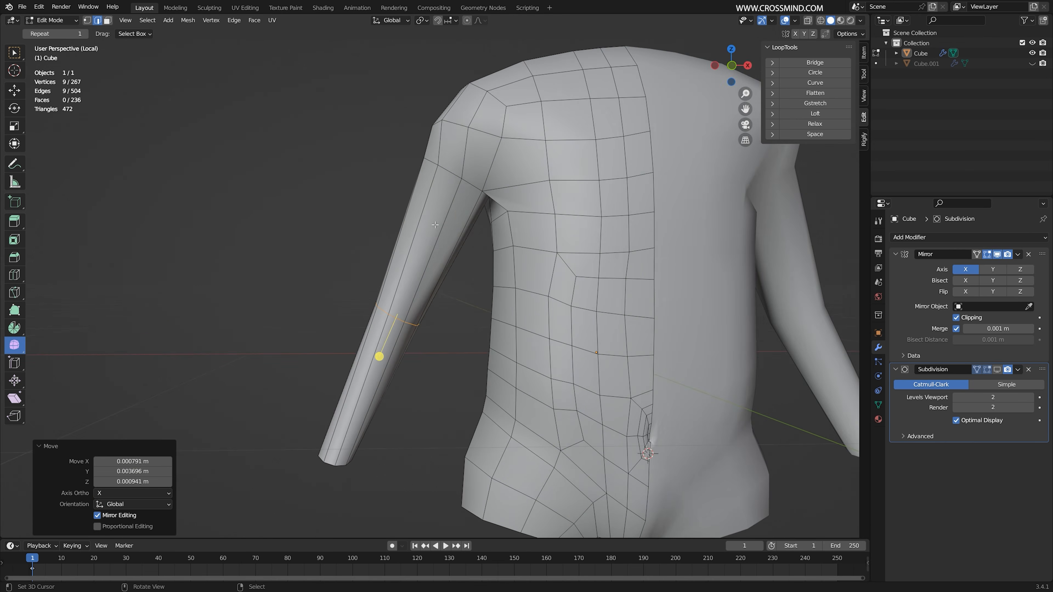
# Reposition the elbow loop and add a centred loop cut across the upper arm
pyautogui.scroll(1, 435, 225)
pyautogui.moveTo(435, 226); pyautogui.dragTo(539, 223, button='middle')
pyautogui.press('g')
pyautogui.click(481, 283)
pyautogui.click(410, 259)
pyautogui.rightClick(411, 258)
# Move edges of the new upper-arm loop to round out the arm's contour
pyautogui.click(411, 260)
pyautogui.press('g')
pyautogui.click(446, 261)
pyautogui.press('g')
pyautogui.click(424, 266)
pyautogui.rightClick(316, 277)
pyautogui.moveTo(322, 272); pyautogui.dragTo(295, 268, button='middle')
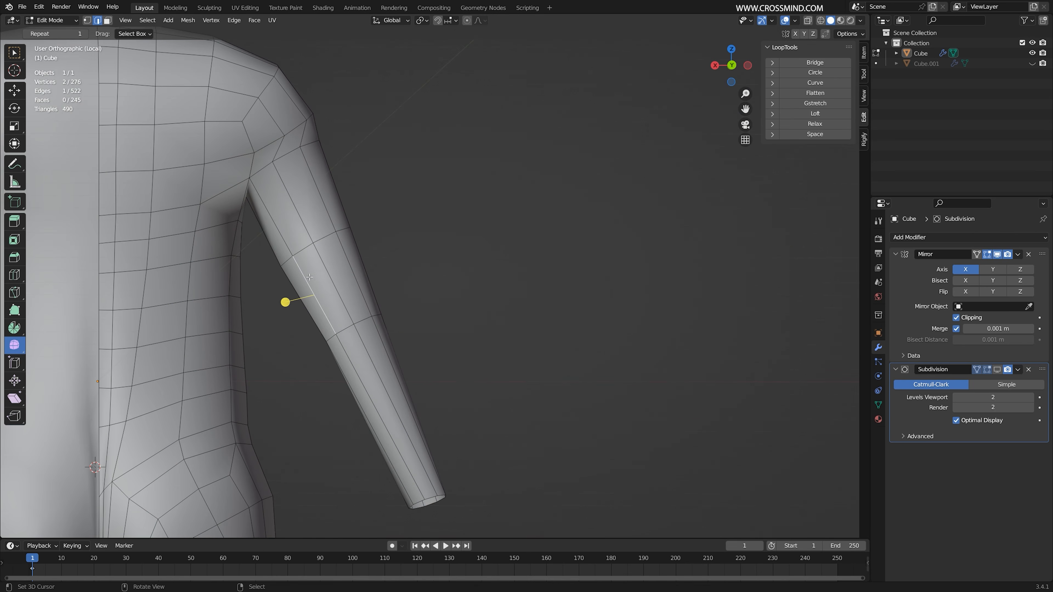
# Scale two back edges of the upper-arm loop up to about 1.05
pyautogui.press('s')
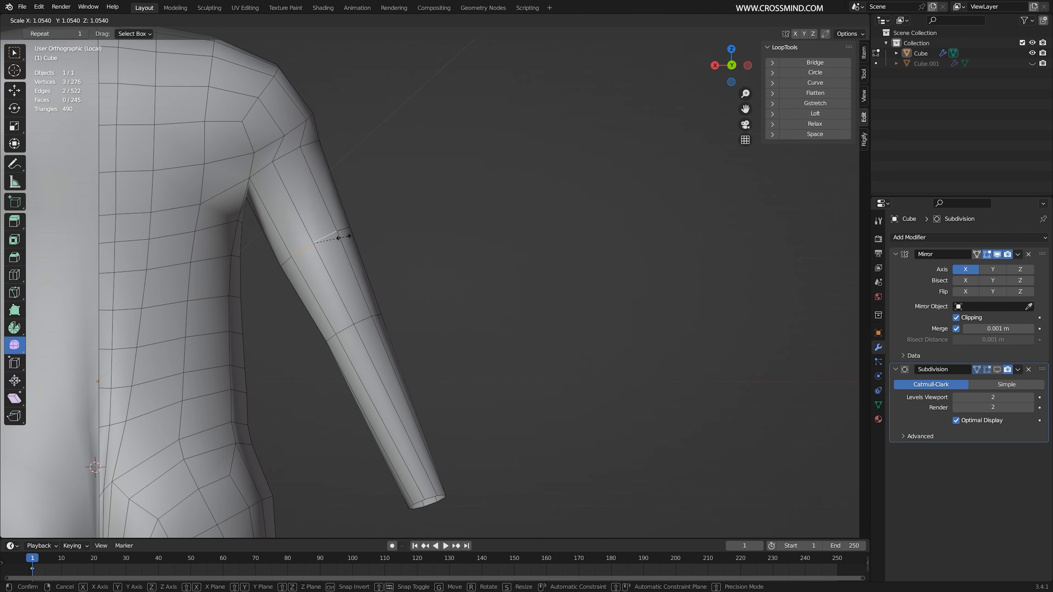
pyautogui.click(344, 237)
pyautogui.moveTo(341, 287); pyautogui.dragTo(343, 289, button='middle')
# Select four edges along the back of the upper-arm loop, scale them to about 1.08 and nudge them into place
pyautogui.rightClick(288, 275)
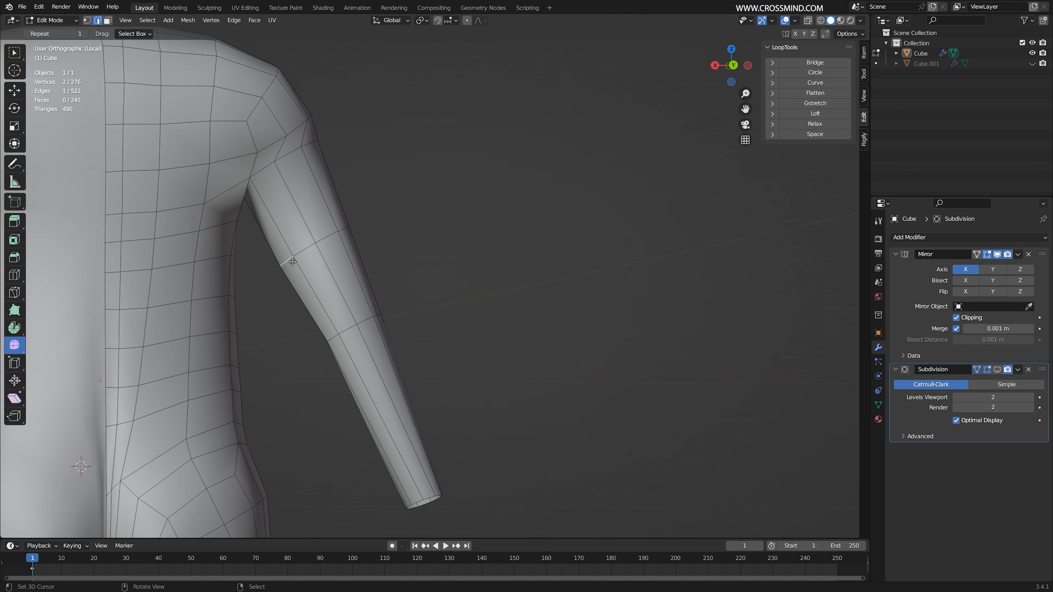
pyautogui.click(292, 262)
pyautogui.keyDown('ctrl'); pyautogui.click(342, 229); pyautogui.keyUp('ctrl')
pyautogui.press('s')
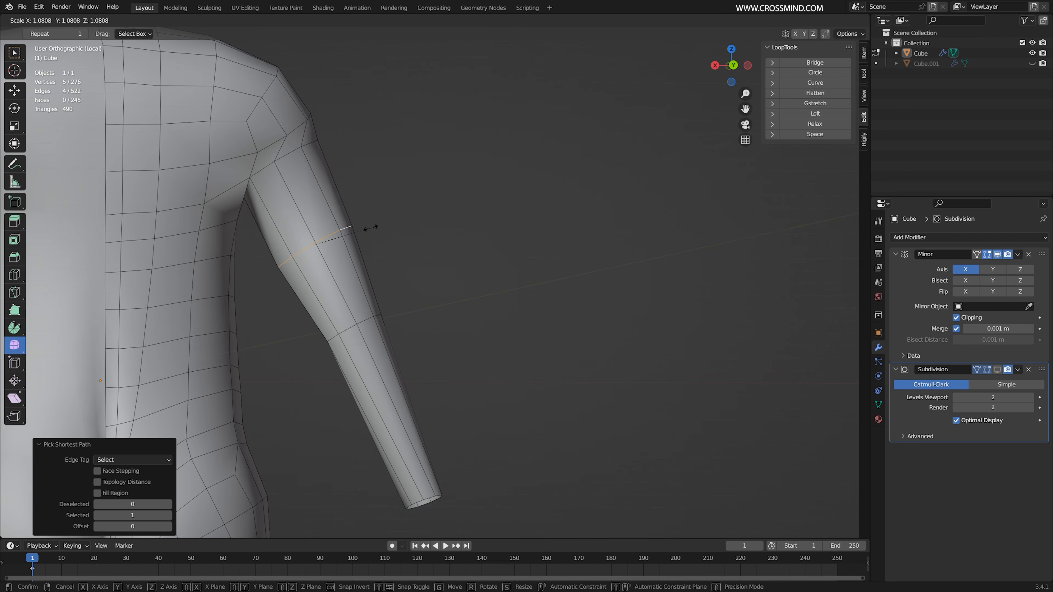
pyautogui.click(376, 226)
pyautogui.moveTo(382, 226); pyautogui.dragTo(322, 247, button='middle')
pyautogui.press('g')
pyautogui.click(323, 249)
# Select the whole upper-arm loop, shift it slightly and scale it to 1.020
pyautogui.moveTo(500, 266); pyautogui.dragTo(482, 244, button='middle')
pyautogui.keyDown('alt'); pyautogui.click(478, 243); pyautogui.keyUp('alt')
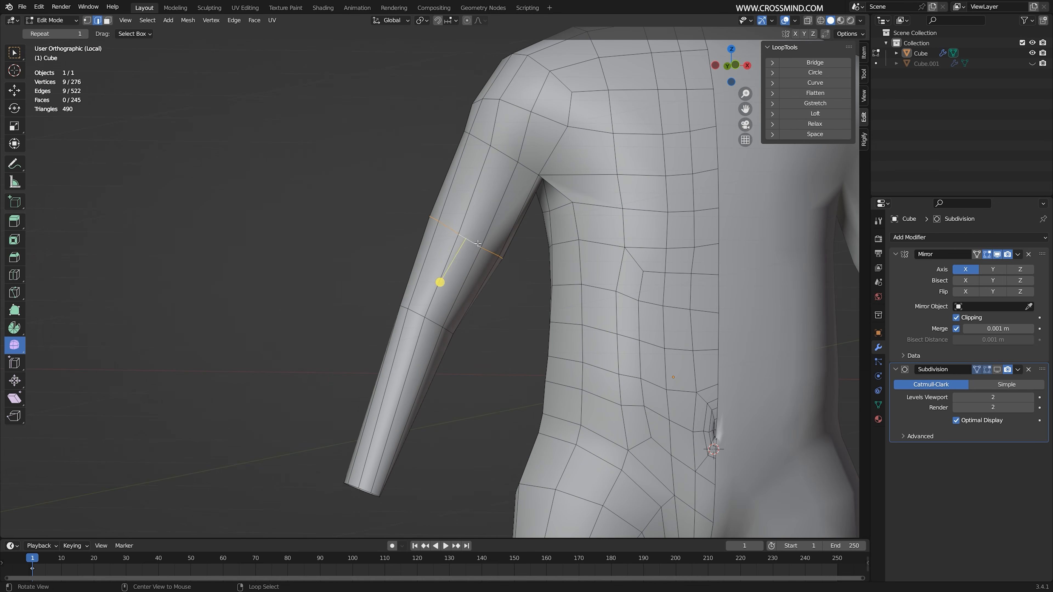
pyautogui.press('g')
pyautogui.click(512, 258)
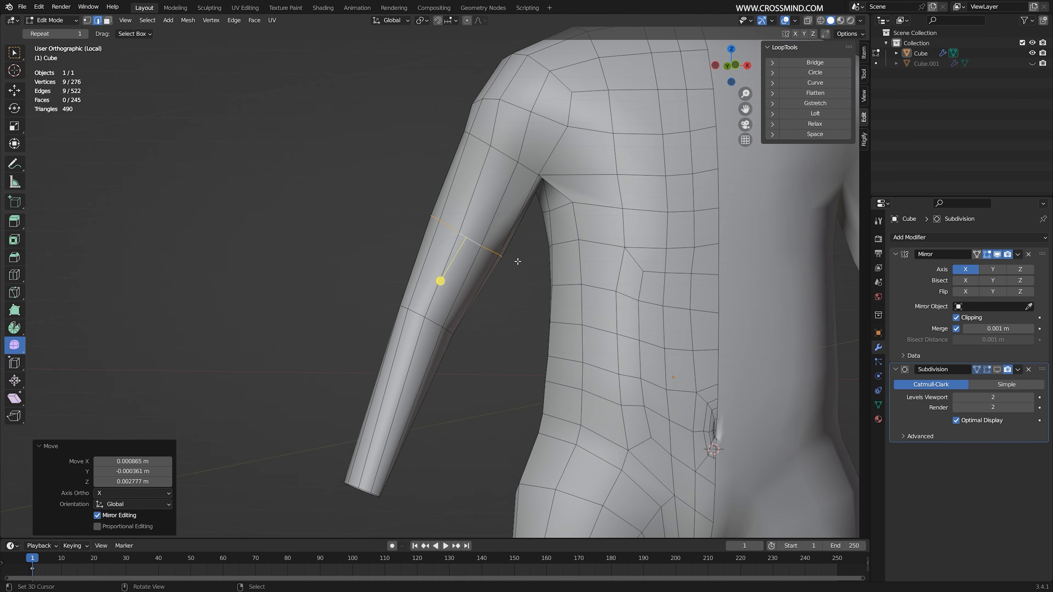
pyautogui.press('s')
pyautogui.click(512, 255)
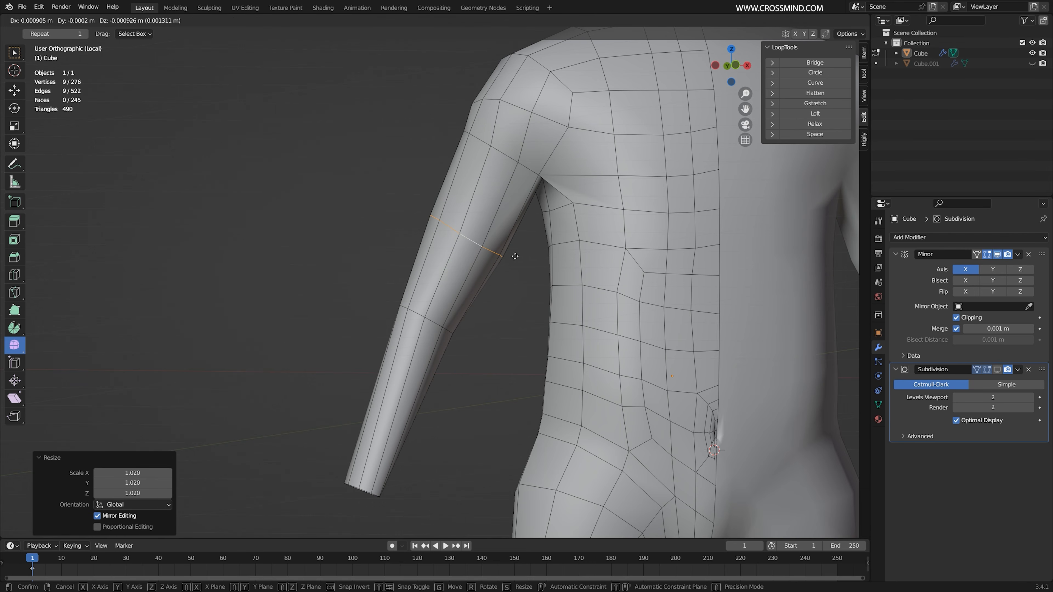
# Bevel the upper-arm loop with two segments and a width of about 0.1 m
pyautogui.hotkey('ctrl', 'b')
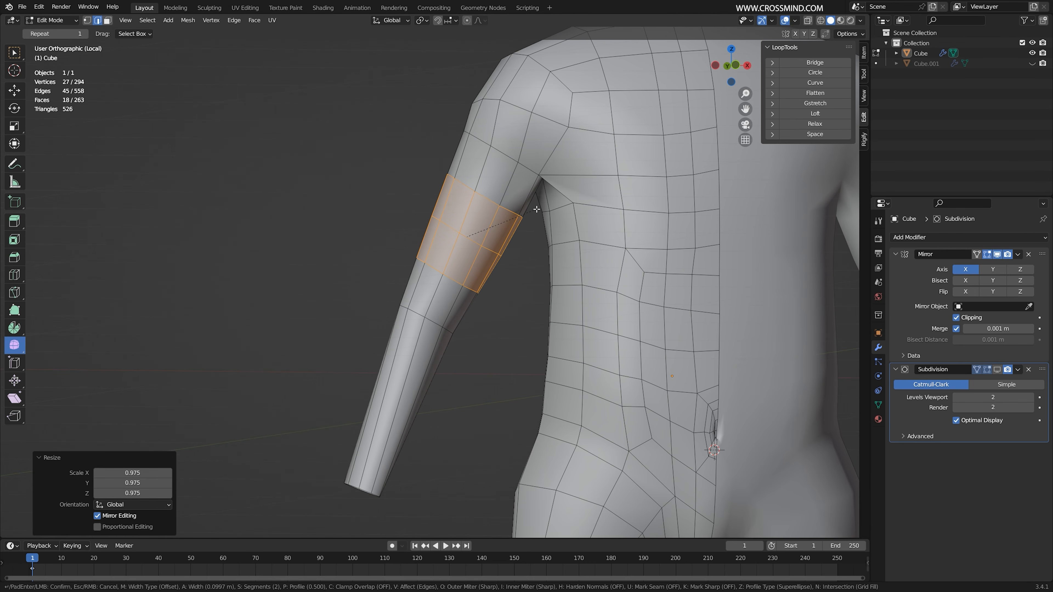
pyautogui.click(536, 210)
pyautogui.moveTo(503, 289); pyautogui.dragTo(515, 279, button='middle')
pyautogui.rightClick(511, 278)
# Add a single loop cut across the middle of the forearm
pyautogui.scroll(-4, 497, 317)
pyautogui.keyDown('shift'); pyautogui.moveTo(486, 314); pyautogui.dragTo(511, 306, button='middle'); pyautogui.keyUp('shift')
pyautogui.scroll(3, 489, 327)
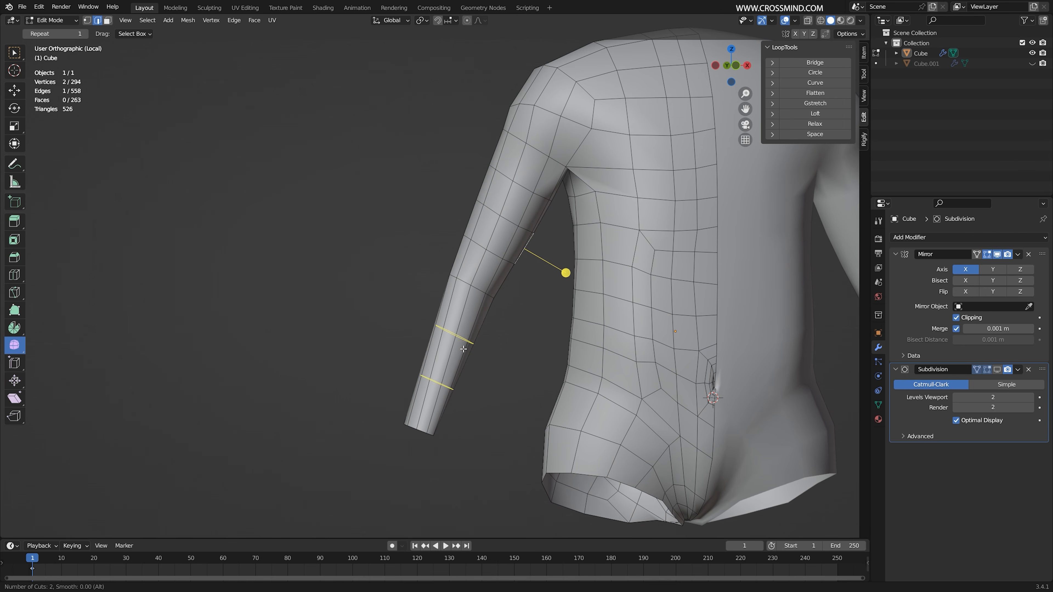
pyautogui.click(464, 349)
# Rotate the mid-forearm loop about -15° and scale it to 1.172
pyautogui.moveTo(464, 349); pyautogui.dragTo(519, 349, button='middle')
pyautogui.press('r')
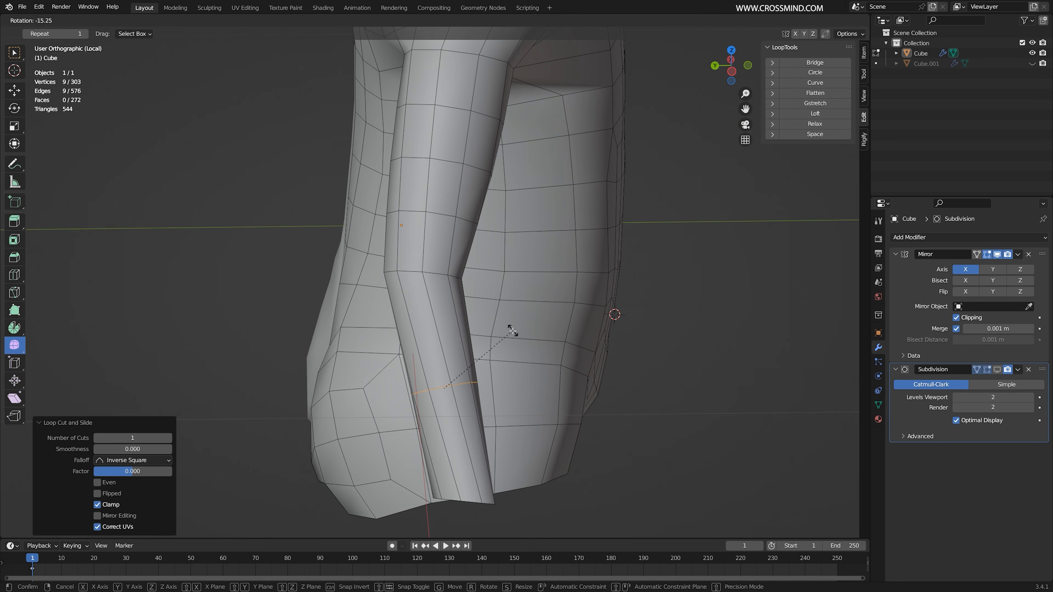
pyautogui.click(512, 331)
pyautogui.press('s')
pyautogui.click(519, 338)
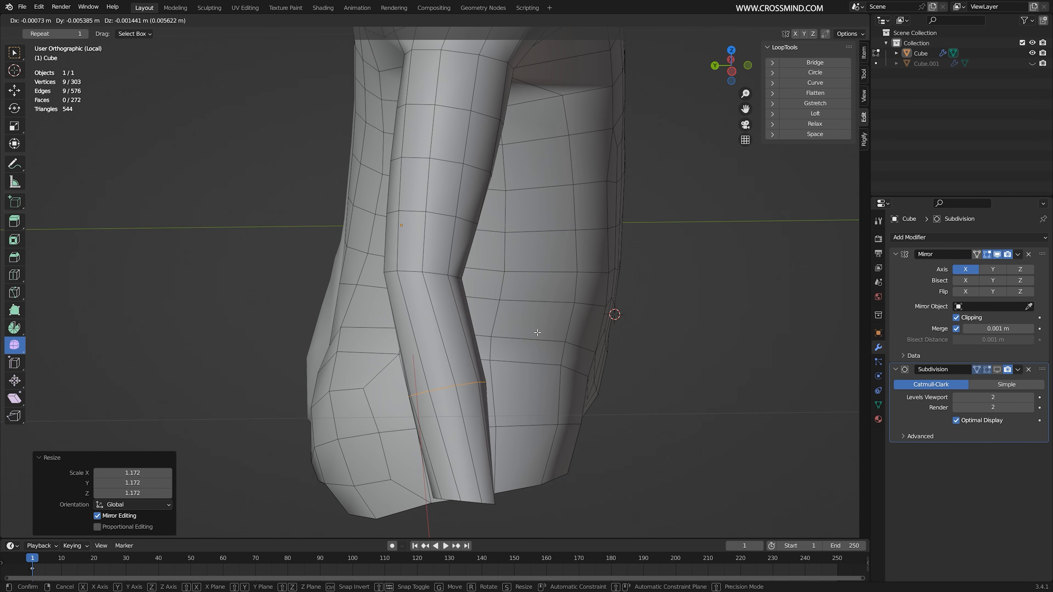
# Add a loop cut between the elbow and the mid-forearm loop, rotate it about -8° and adjust its scale slightly
pyautogui.hotkey('ctrl', 'r')
pyautogui.click(472, 317)
pyautogui.rightClick(472, 317)
pyautogui.press('s')
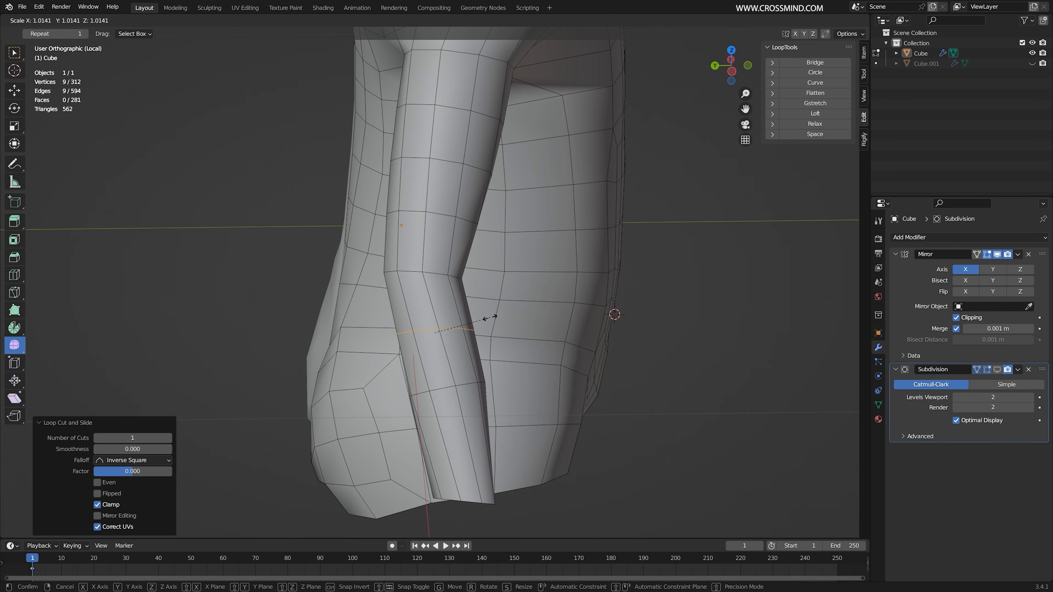
pyautogui.click(491, 317)
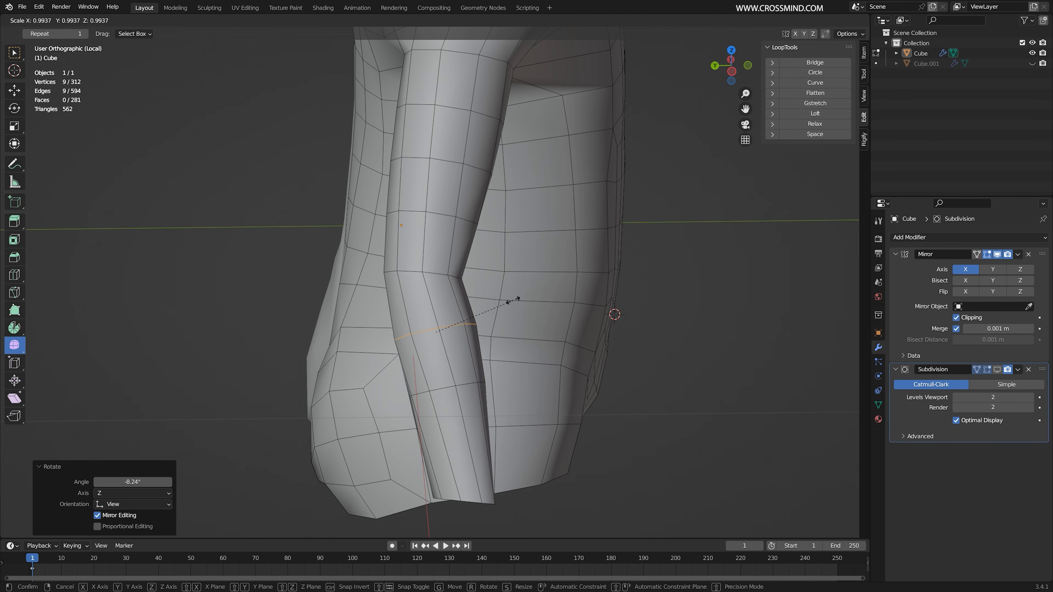
pyautogui.click(513, 301)
# Add two loop cuts across the lower forearm, between the mid-forearm loop and the wrist opening
pyautogui.moveTo(589, 301); pyautogui.dragTo(494, 298, button='middle')
pyautogui.hotkey('ctrl', 'r')
pyautogui.click(429, 413)
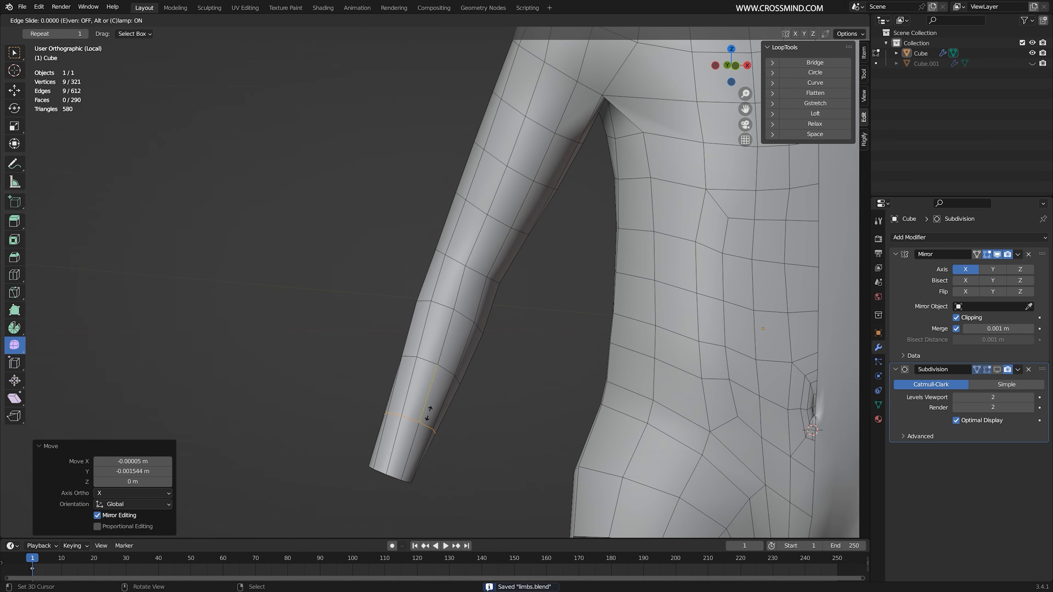
pyautogui.click(436, 400)
pyautogui.click(420, 436)
pyautogui.click(420, 436)
pyautogui.click(459, 410)
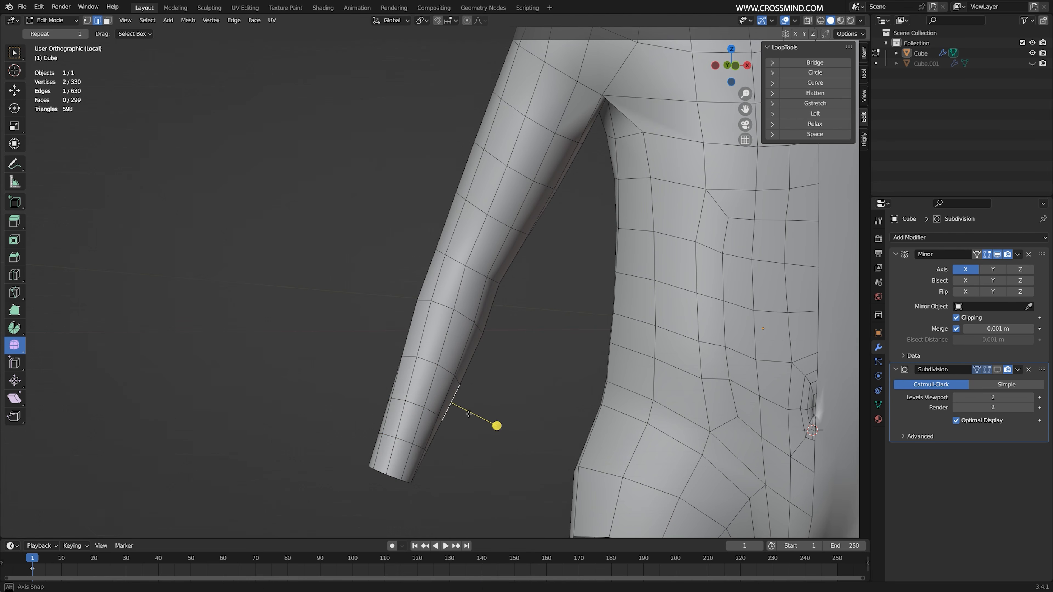
# Edge-slide the mid-forearm loop by a factor of about 0.077, and slide the loop just below the elbow slightly upward
pyautogui.moveTo(465, 414); pyautogui.dragTo(618, 420, button='middle')
pyautogui.keyDown('alt'); pyautogui.click(489, 368); pyautogui.keyUp('alt')
pyautogui.press('g')
pyautogui.press('g')
pyautogui.click(489, 364)
pyautogui.moveTo(528, 352); pyautogui.dragTo(534, 359, button='middle')
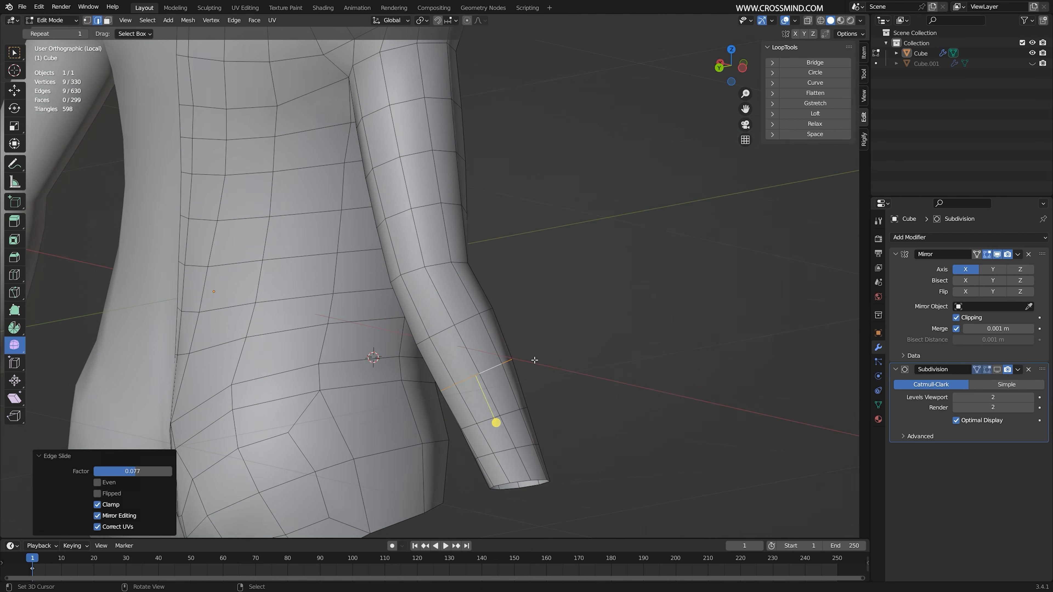
pyautogui.keyDown('alt'); pyautogui.click(469, 319); pyautogui.keyUp('alt')
pyautogui.press('g')
pyautogui.press('g')
pyautogui.click(468, 312)
pyautogui.moveTo(468, 312); pyautogui.dragTo(517, 303, button='middle')
pyautogui.scroll(1, 457, 291)
# Select the two edges across the front of the elbow and bevel them into a small patch
pyautogui.rightClick(395, 276)
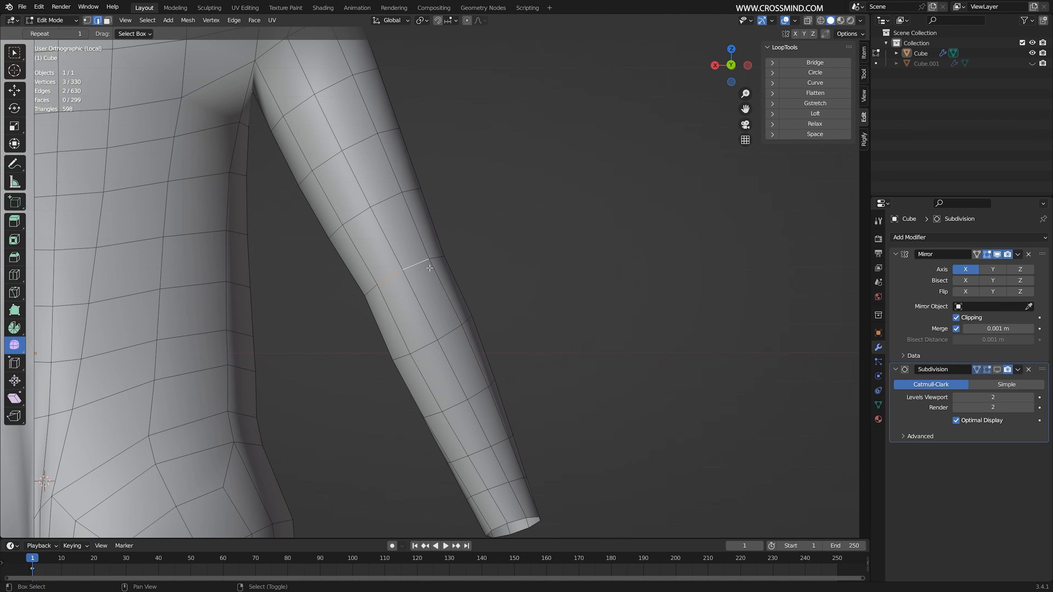
pyautogui.rightClick(420, 302)
pyautogui.moveTo(427, 291); pyautogui.dragTo(309, 286, button='middle')
pyautogui.moveTo(605, 259); pyautogui.dragTo(537, 254, button='middle')
pyautogui.moveTo(617, 289); pyautogui.dragTo(597, 287, button='middle')
pyautogui.press('w')
pyautogui.moveTo(518, 274); pyautogui.dragTo(481, 266, button='middle')
pyautogui.scroll(1, 498, 265)
pyautogui.rightClick(555, 244)
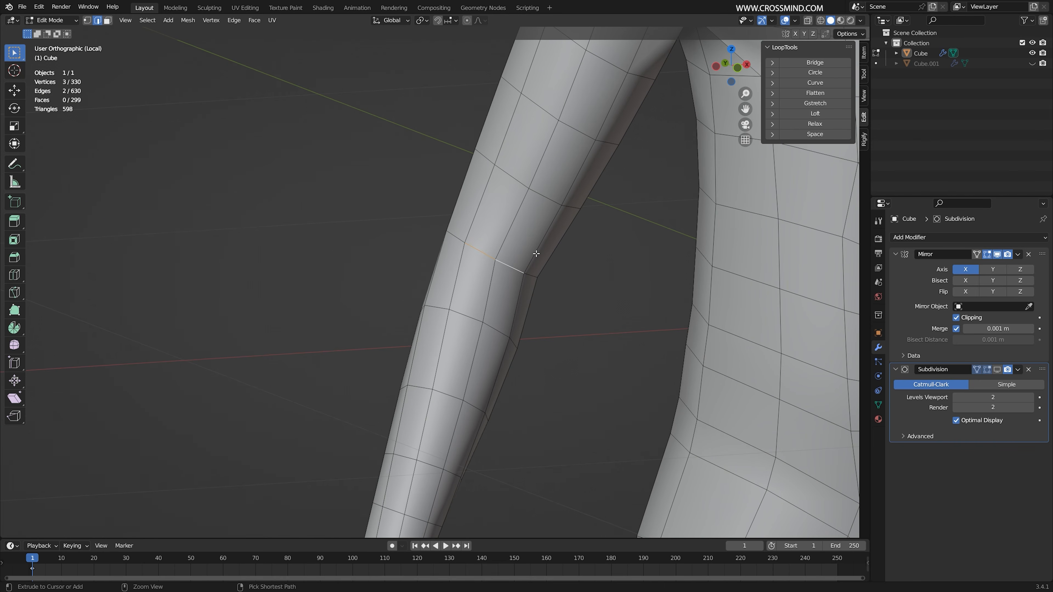
pyautogui.hotkey('ctrl', 'b')
pyautogui.click(562, 252)
# Scale the middle crease edges of the front elbow patch to 0.850
pyautogui.moveTo(559, 250); pyautogui.dragTo(490, 250, button='middle')
pyautogui.click(510, 261)
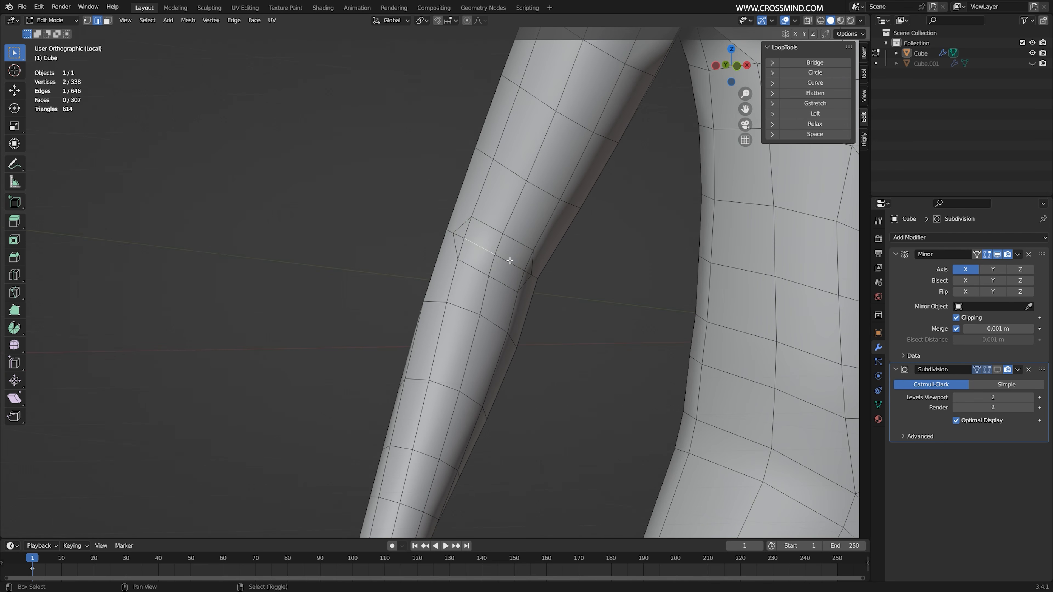
pyautogui.press('s')
pyautogui.click(542, 270)
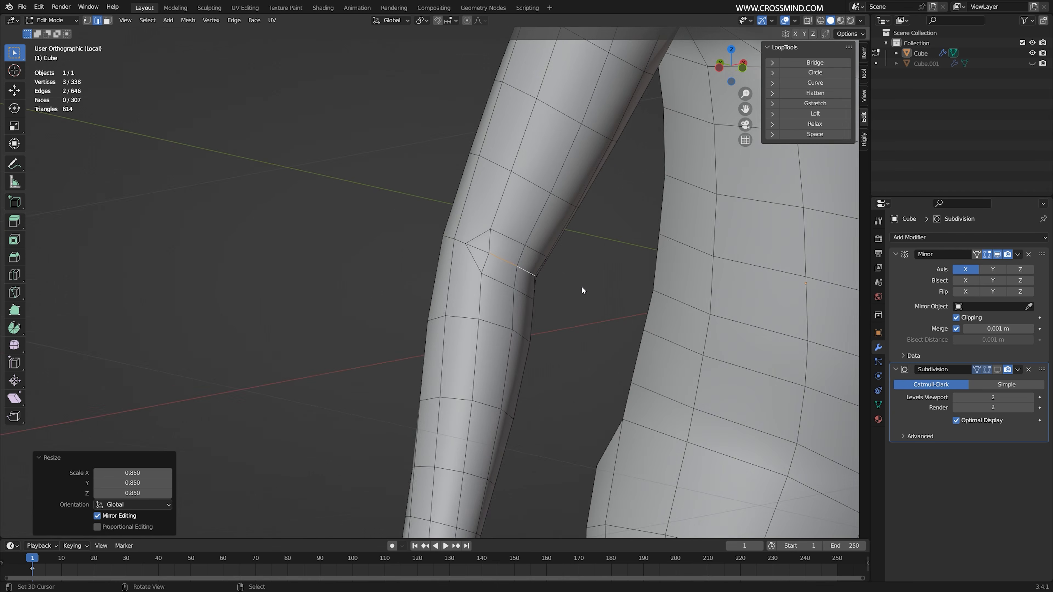
# Enable the Subdivision modifier's viewport display and shift the front elbow's crease edges to refine the fold
pyautogui.press('Tab')
pyautogui.click(997, 369)
pyautogui.moveTo(517, 291); pyautogui.dragTo(430, 228, button='middle')
pyautogui.press('Tab')
pyautogui.press('g')
pyautogui.click(547, 267)
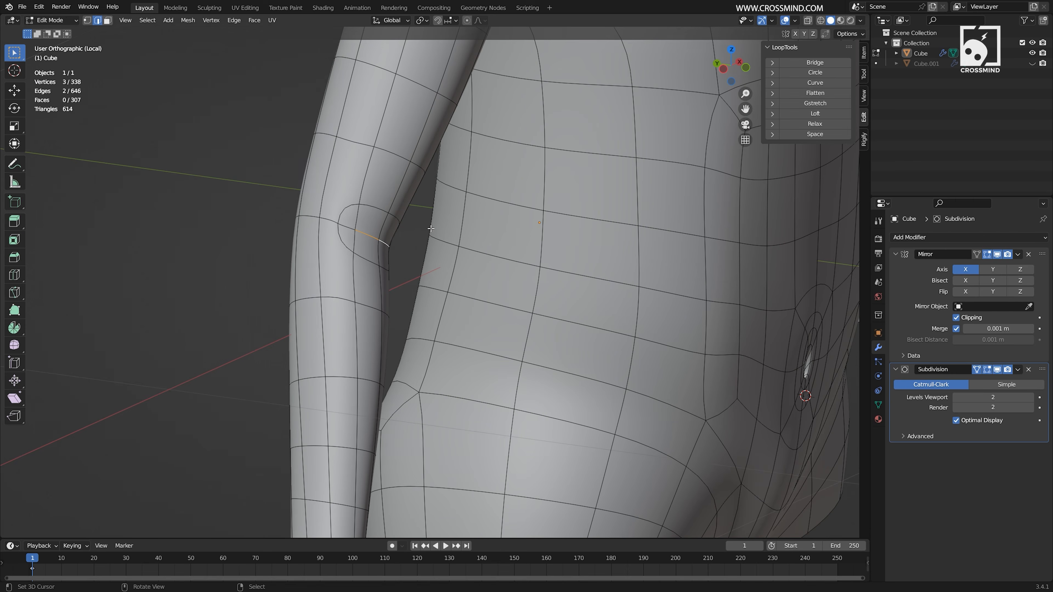
# With subdivision display off, knife-cut from the front elbow patch's upper outer edge to the vertex above, and move the new vertex outward
pyautogui.click(997, 369)
pyautogui.scroll(2, 392, 193)
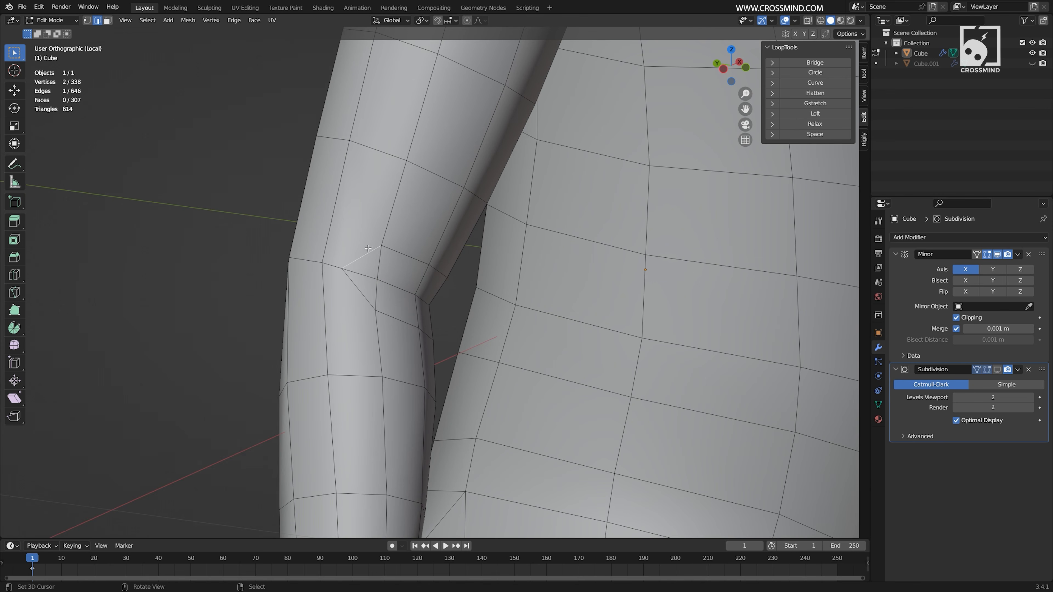
pyautogui.press('k')
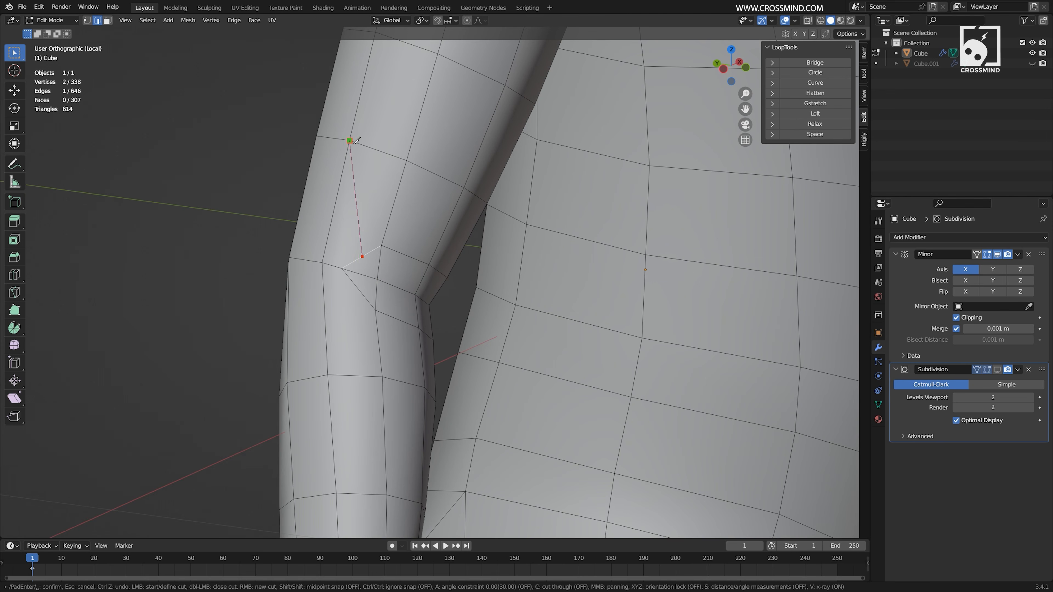
pyautogui.press('Return')
pyautogui.press('1')
pyautogui.moveTo(356, 160); pyautogui.dragTo(368, 168, button='middle')
pyautogui.click(362, 257)
pyautogui.press('g')
pyautogui.click(359, 247)
# Knife-cut from the front elbow patch's lower outer edge to the forearm loop below and move the new vertex outward
pyautogui.press('k')
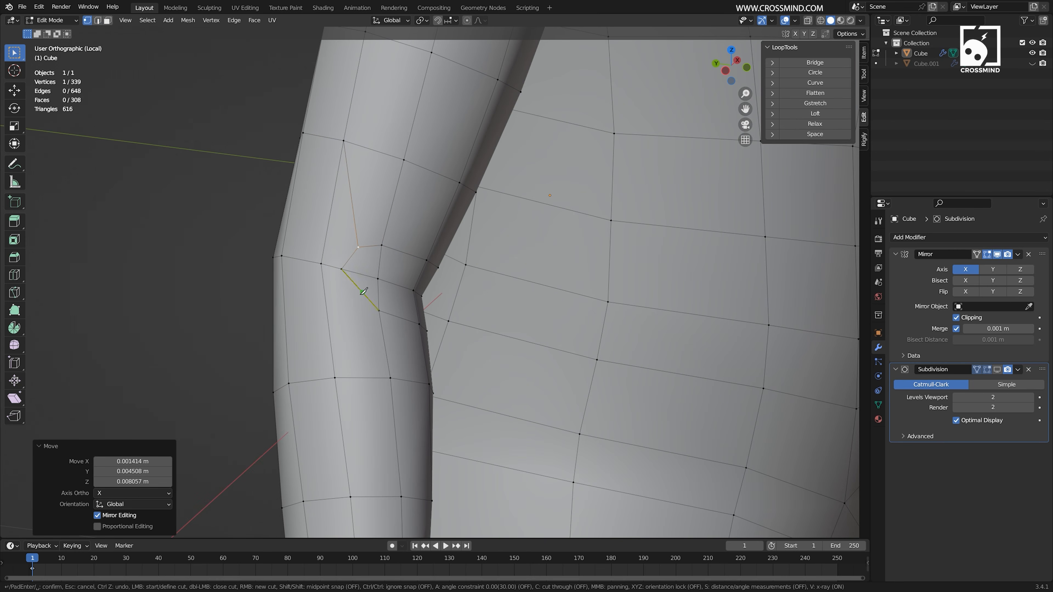
pyautogui.press('Return')
pyautogui.click(363, 293)
pyautogui.press('g')
pyautogui.click(357, 300)
# Knife-cut from the front elbow patch's upper inner edge to the upper-arm vertex above and shift the new vertex
pyautogui.moveTo(360, 297); pyautogui.dragTo(252, 273, button='middle')
pyautogui.press('k')
pyautogui.click(495, 130)
pyautogui.press('Return')
pyautogui.press('g')
pyautogui.click(418, 216)
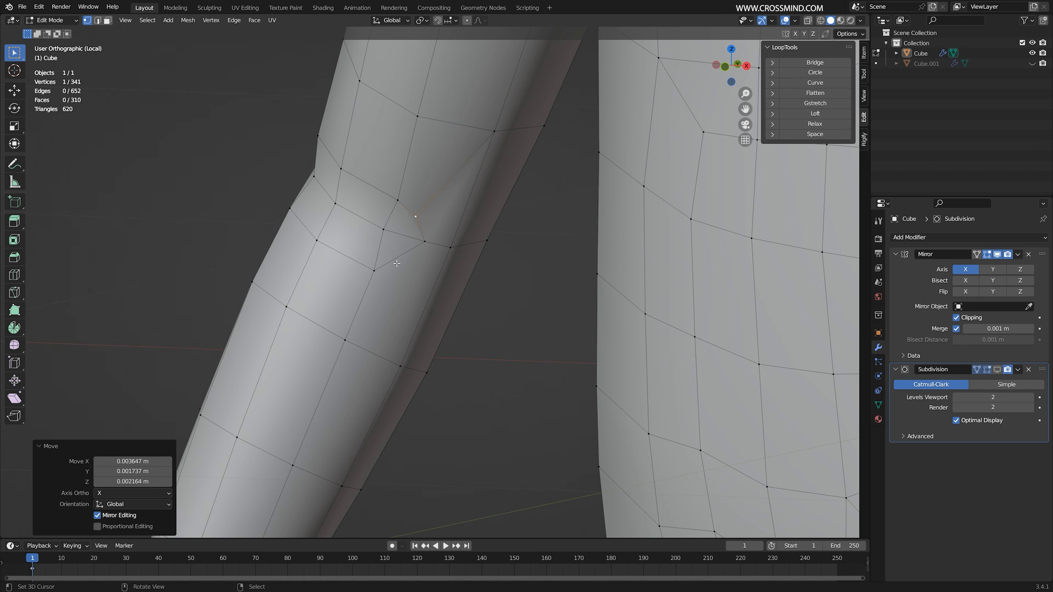
# Knife-cut from the front elbow patch's lower inner edge to the forearm vertex below and shift the new vertex
pyautogui.press('k')
pyautogui.click(400, 366)
pyautogui.press('Return')
pyautogui.click(398, 261)
pyautogui.moveTo(398, 269); pyautogui.dragTo(400, 257, button='middle')
pyautogui.press('g')
pyautogui.click(404, 260)
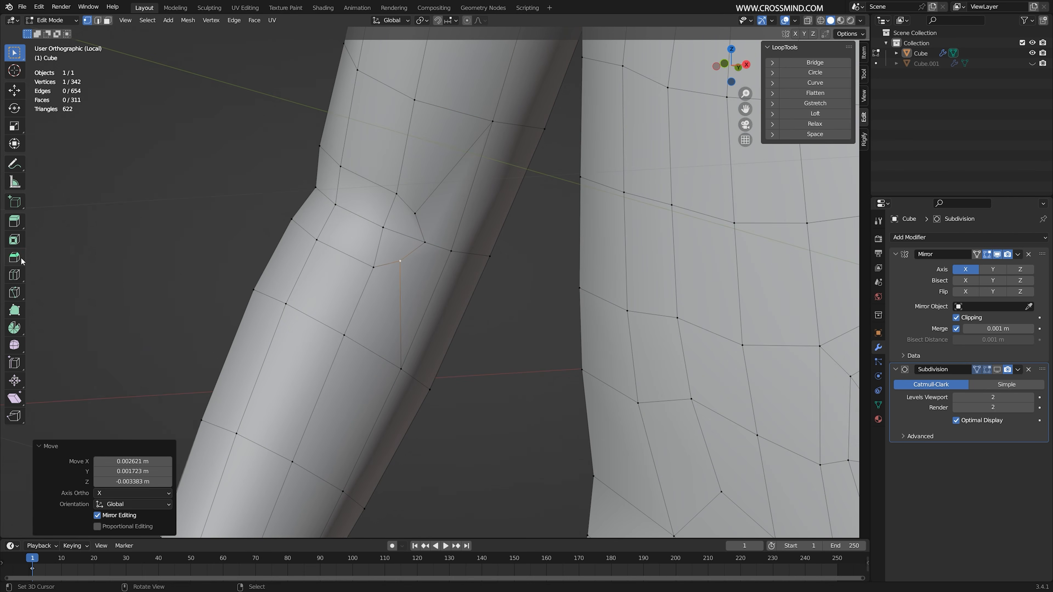
# Turn the subdivision display back on and scale the two end vertices of the front elbow crease to 0.881
pyautogui.click(14, 293)
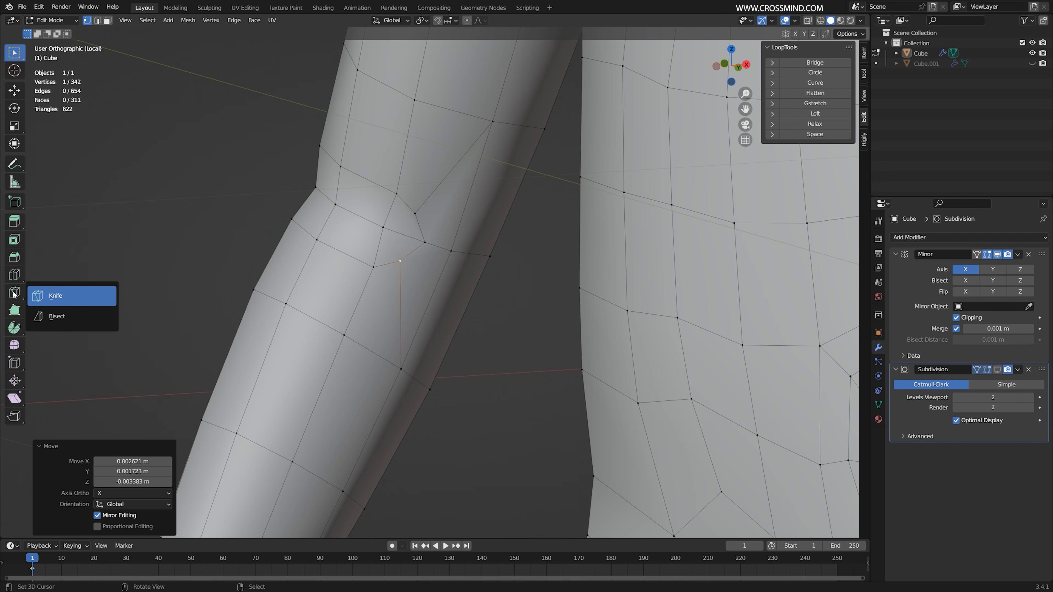
pyautogui.moveTo(388, 267)
pyautogui.mouseDown(button='middle')
pyautogui.moveTo(415, 273)
pyautogui.moveTo(399, 258)
pyautogui.mouseUp(button='middle')
pyautogui.click(997, 369)
pyautogui.press('s')
pyautogui.click(539, 249)
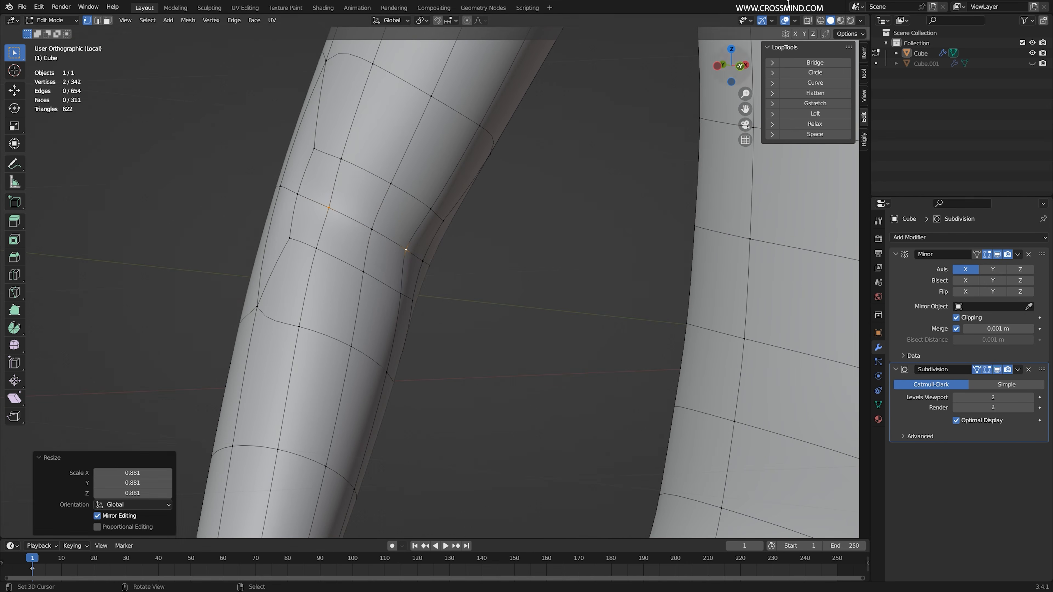
# With the viewport overlays hidden, rescale the two crease end vertices and move them about 0.004 m along Y
pyautogui.click(784, 20)
pyautogui.press('s')
pyautogui.click(538, 245)
pyautogui.moveTo(538, 245); pyautogui.dragTo(601, 244, button='middle')
pyautogui.press('g')
pyautogui.click(493, 244)
pyautogui.scroll(-4, 515, 263)
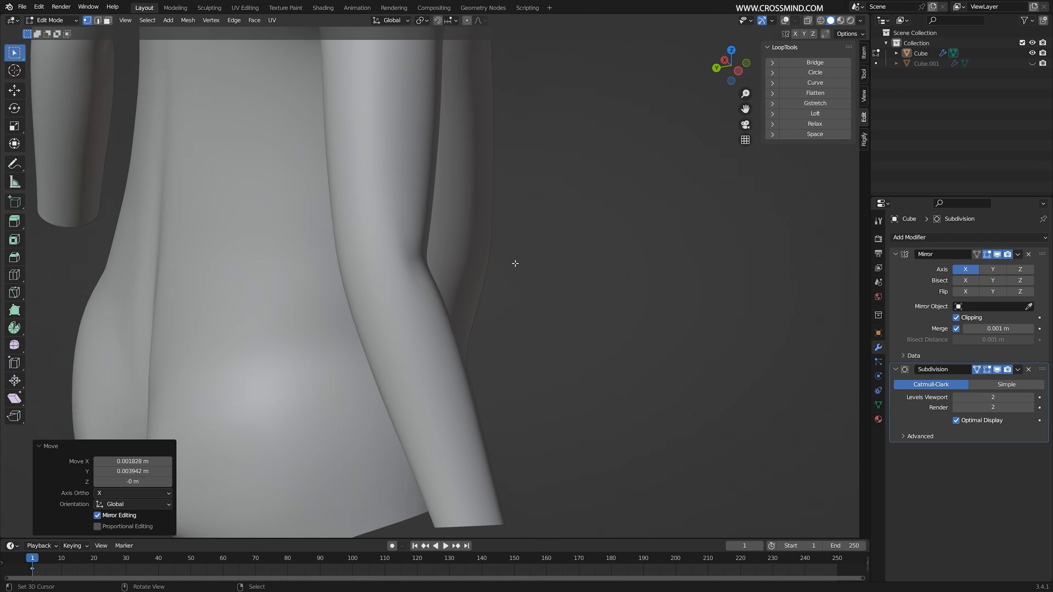
# Show the overlays again, select the two vertices on opposite sides of the elbow loop and scale them to 1.414
pyautogui.moveTo(515, 263); pyautogui.dragTo(482, 321, button='middle')
pyautogui.scroll(2, 482, 321)
pyautogui.click(785, 20)
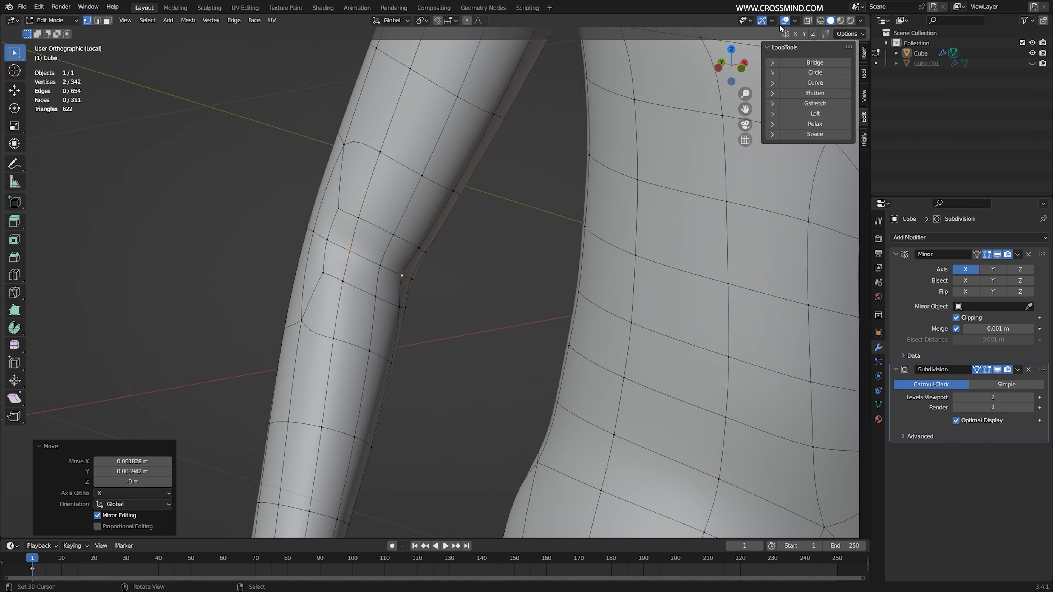
pyautogui.moveTo(238, 248); pyautogui.dragTo(308, 253, button='middle')
pyautogui.rightClick(318, 243)
pyautogui.moveTo(374, 245); pyautogui.dragTo(416, 292, button='middle')
pyautogui.keyDown('shift'); pyautogui.rightClick(283, 235); pyautogui.keyUp('shift')
pyautogui.scroll(1, 415, 290)
pyautogui.press('s')
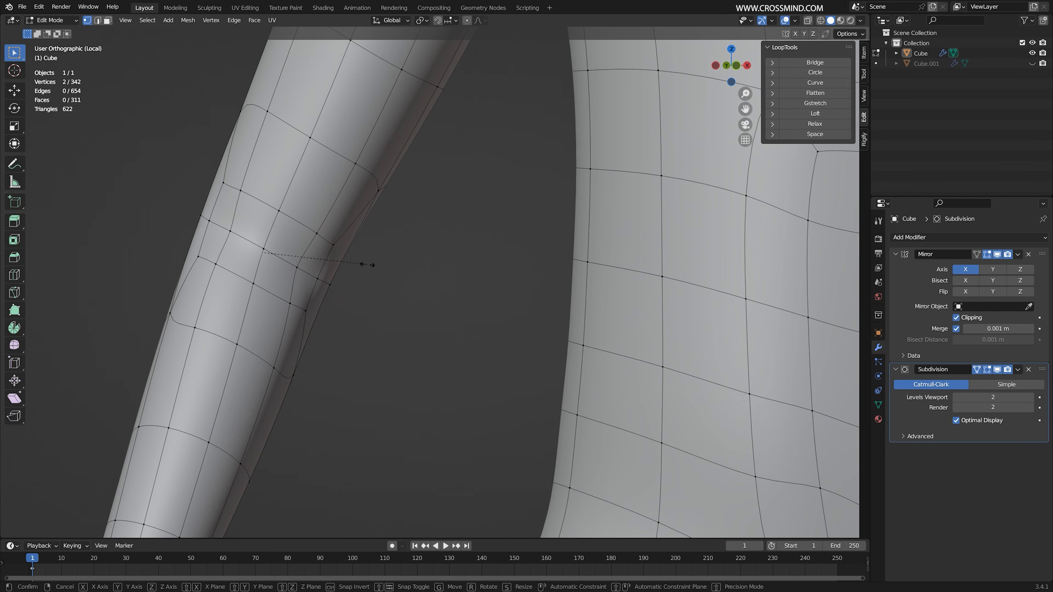
pyautogui.click(409, 274)
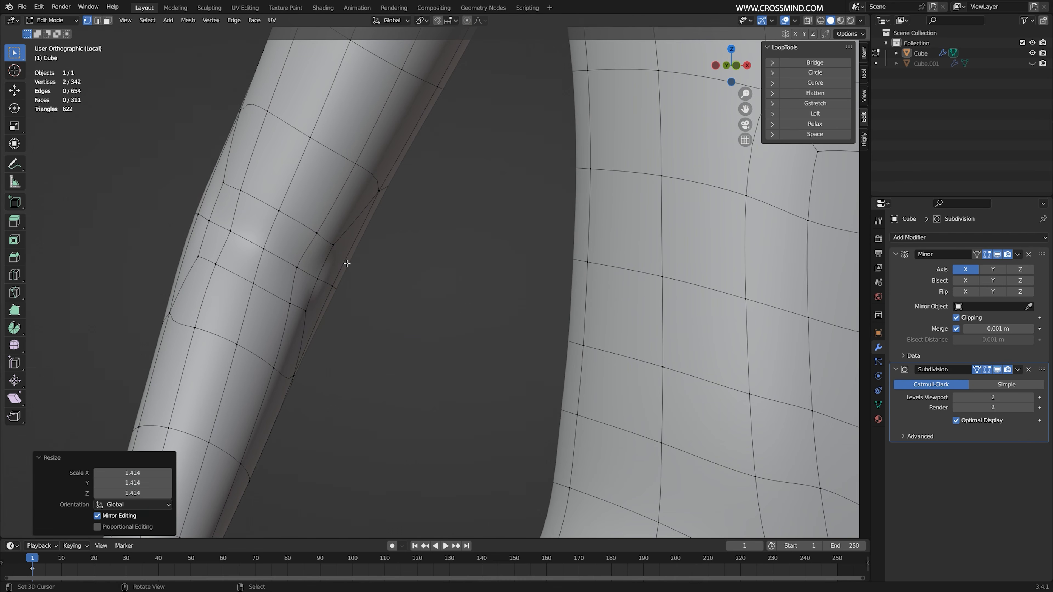
# Select the two edges across the back of the elbow and bevel them with two segments and a width of about 0.019 m
pyautogui.scroll(-2, 404, 280)
pyautogui.moveTo(347, 264); pyautogui.dragTo(552, 285, button='middle')
pyautogui.press('Tab')
pyautogui.keyDown('shift'); pyautogui.moveTo(394, 288); pyautogui.dragTo(555, 295, button='middle'); pyautogui.keyUp('shift')
pyautogui.scroll(4, 474, 287)
pyautogui.press('Tab')
pyautogui.moveTo(472, 287)
pyautogui.mouseDown(button='middle')
pyautogui.moveTo(522, 275)
pyautogui.moveTo(458, 294)
pyautogui.moveTo(477, 295)
pyautogui.mouseUp(button='middle')
pyautogui.rightClick(472, 286)
pyautogui.press('2')
pyautogui.rightClick(453, 298)
pyautogui.hotkey('ctrl', 'b')
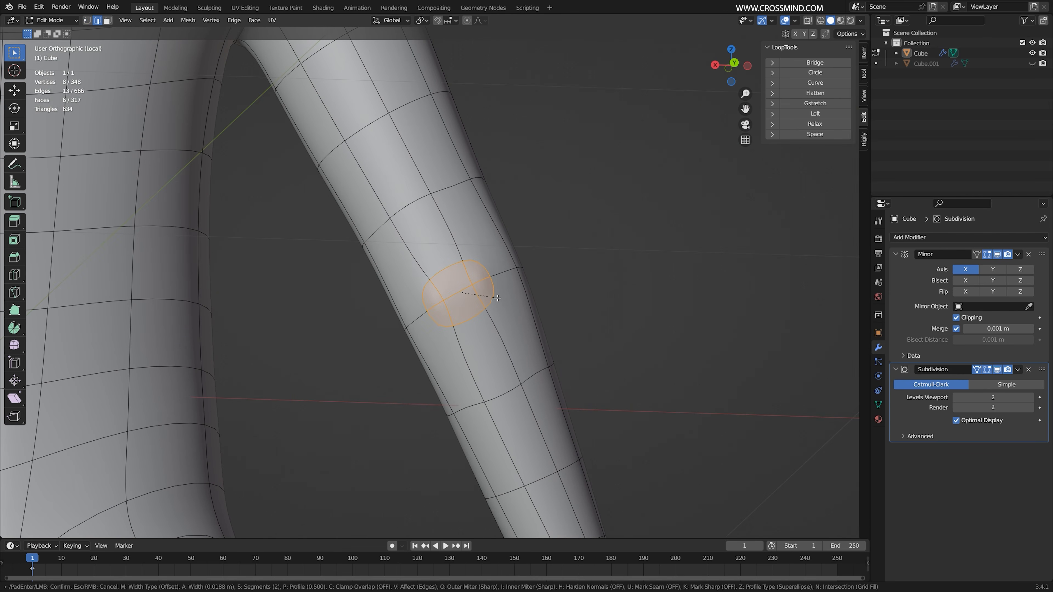
pyautogui.click(506, 299)
# Check the smoothed elbow in Object Mode and scale the beveled back-of-elbow patch to 1.048
pyautogui.moveTo(506, 299)
pyautogui.mouseDown(button='middle')
pyautogui.moveTo(484, 295)
pyautogui.moveTo(493, 294)
pyautogui.mouseUp(button='middle')
pyautogui.press('Tab')
pyautogui.scroll(3, 485, 295)
pyautogui.press('Tab')
pyautogui.scroll(2, 493, 294)
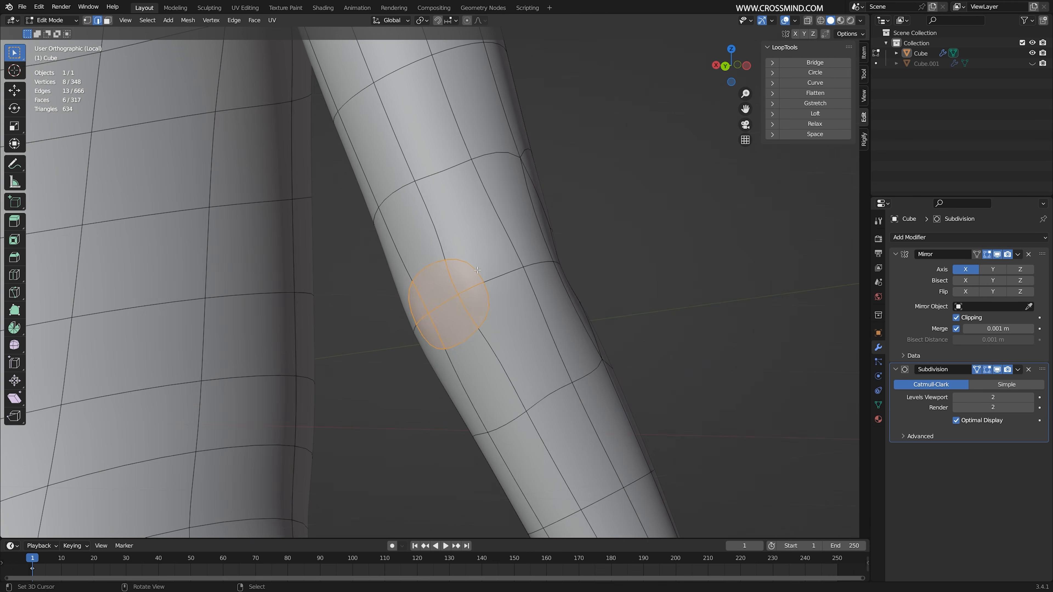
pyautogui.press('1')
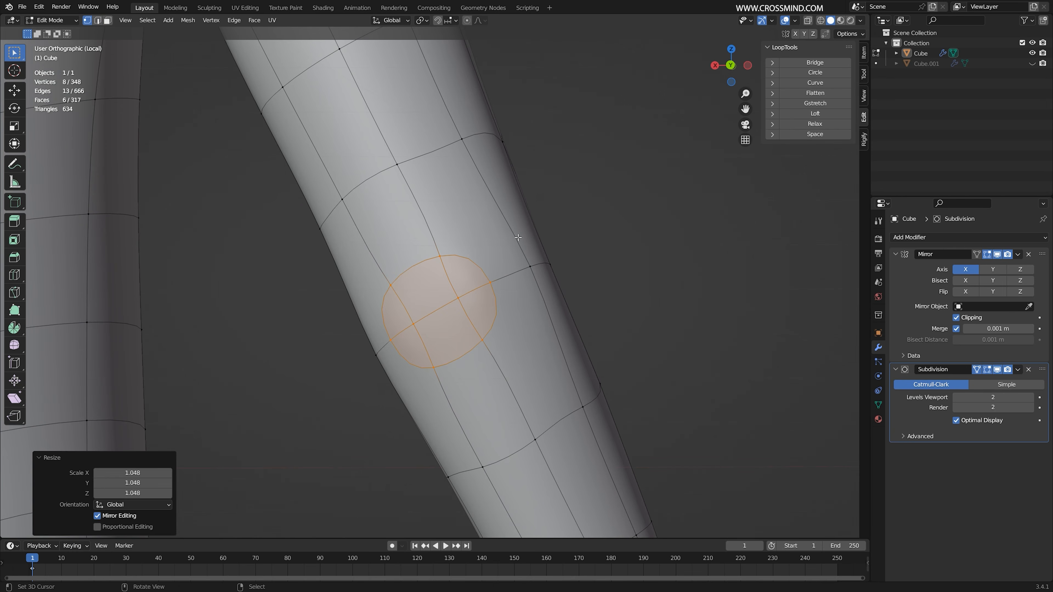
# With subdivision display off, knife-cut from the back elbow patch's two outer diagonal edges to the nearest vertices above and below
pyautogui.hotkey('alt', 'a')
pyautogui.moveTo(518, 237); pyautogui.dragTo(465, 258, button='middle')
pyautogui.click(997, 369)
pyautogui.press('k')
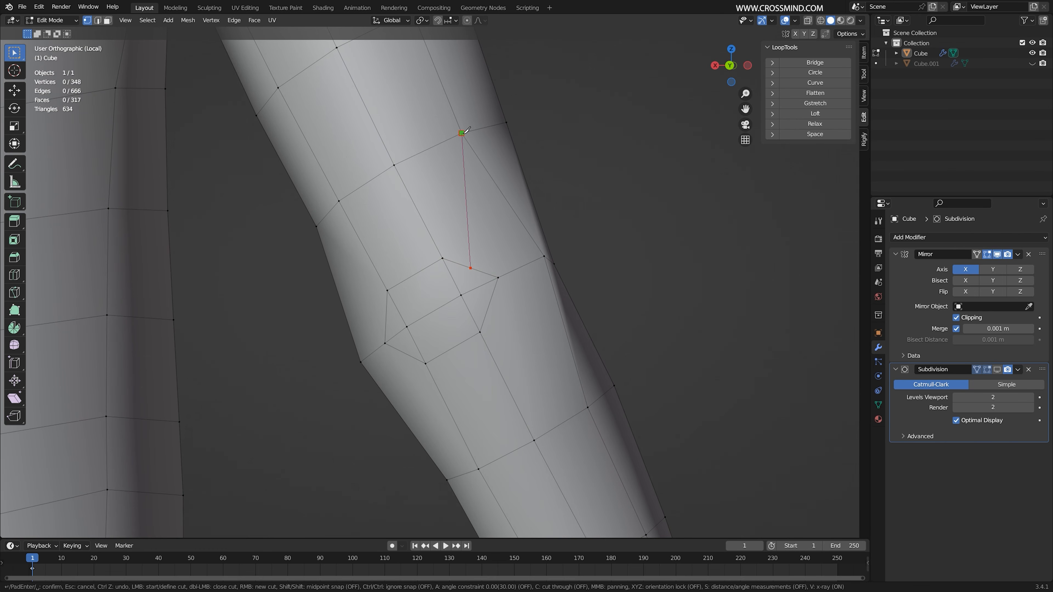
pyautogui.moveTo(565, 346); pyautogui.dragTo(522, 329, button='middle')
pyautogui.press('k')
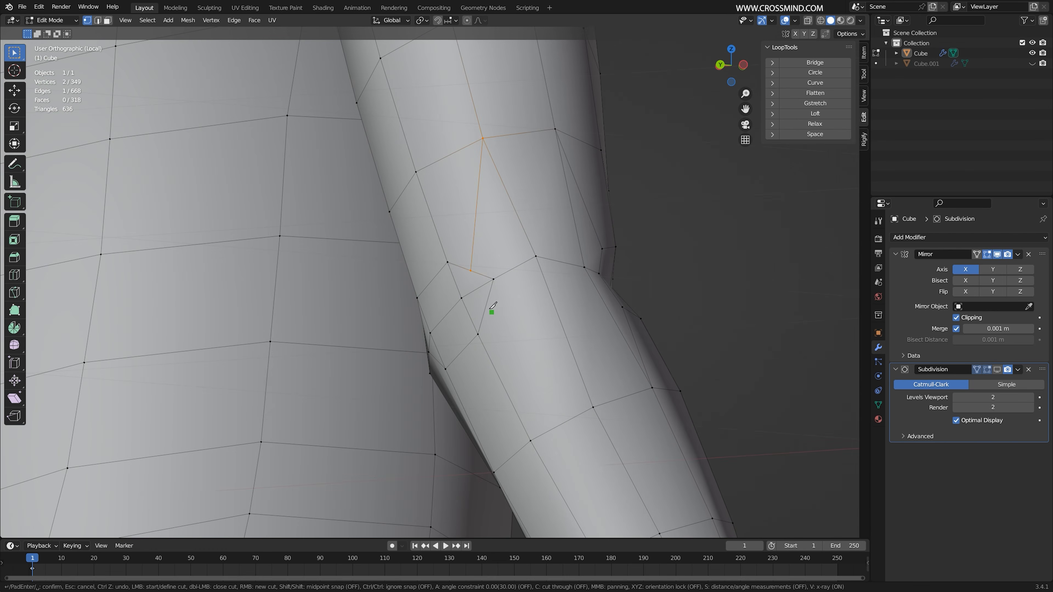
pyautogui.click(593, 407)
# Knife-cut from the back elbow patch's two inner diagonal edges to the nearest arm vertices above and below
pyautogui.moveTo(593, 407); pyautogui.dragTo(687, 349, button='middle')
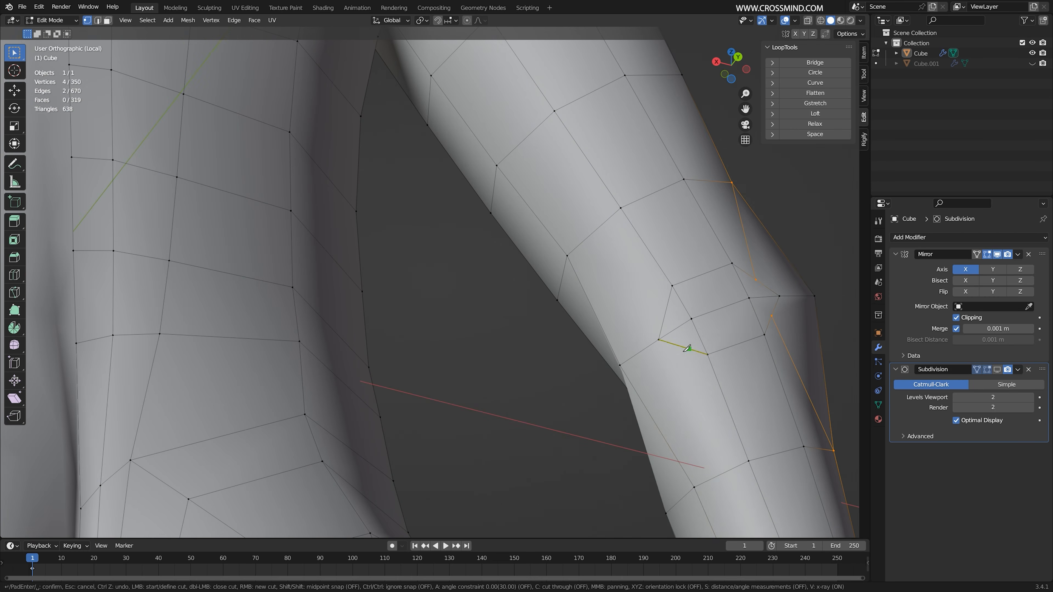
pyautogui.moveTo(638, 293); pyautogui.dragTo(573, 238, button='middle')
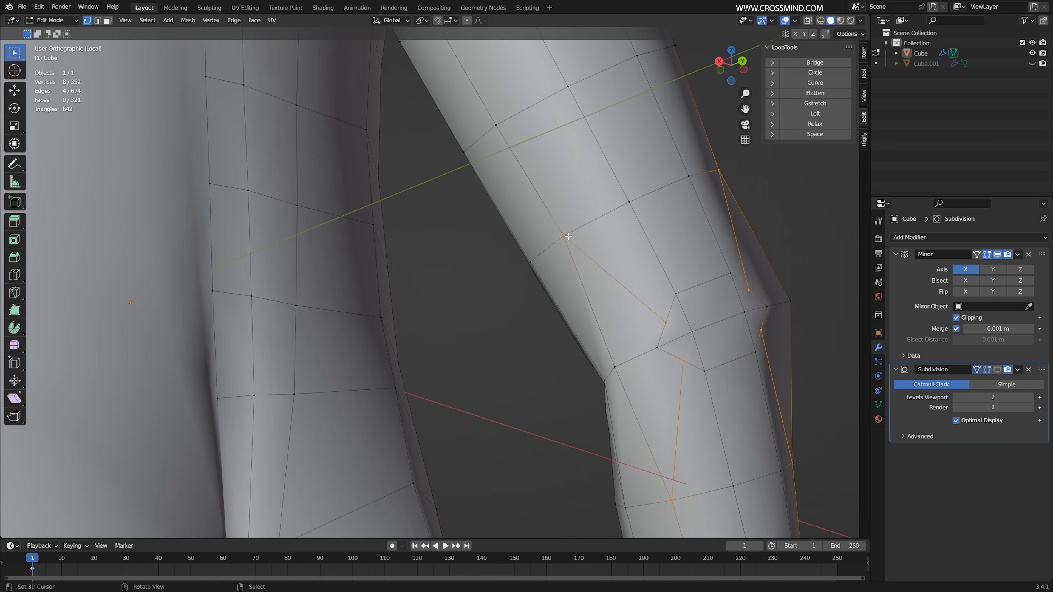
pyautogui.moveTo(684, 318); pyautogui.dragTo(668, 323, button='middle')
# Select the four new vertices around the back elbow patch, scale them outward and adjust the vertex positions
pyautogui.rightClick(667, 324)
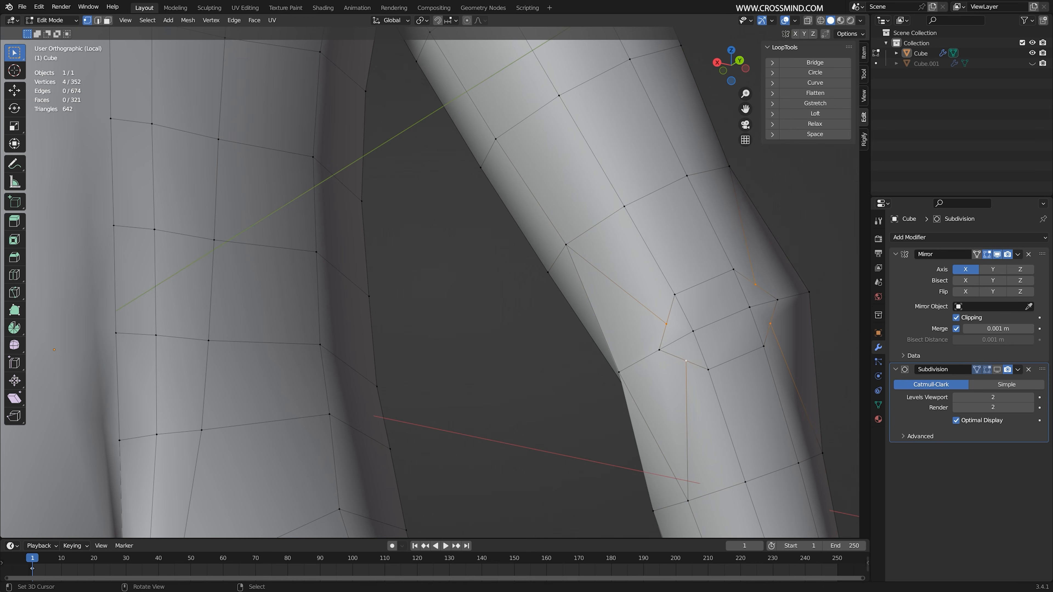
pyautogui.press('s')
pyautogui.click(775, 365)
pyautogui.moveTo(776, 365); pyautogui.dragTo(553, 284, button='middle')
pyautogui.rightClick(761, 280)
pyautogui.press('g')
pyautogui.click(452, 315)
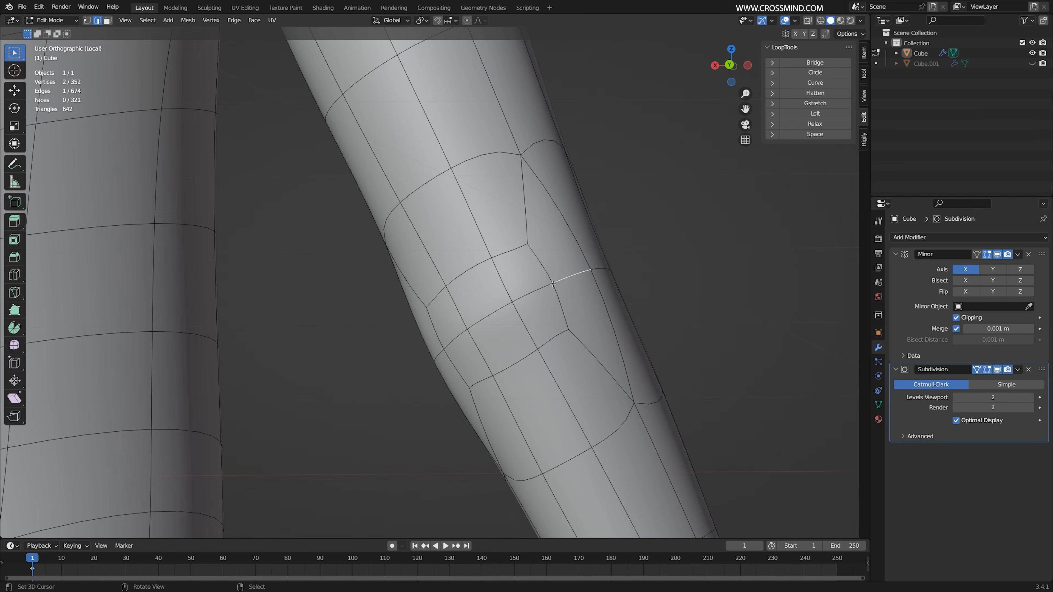
# Scale the two side vertices of the back elbow patch to 0.707 and move them about -0.006 m along Y
pyautogui.keyDown('shift'); pyautogui.click(445, 348); pyautogui.keyUp('shift')
pyautogui.moveTo(447, 346); pyautogui.dragTo(614, 279, button='middle')
pyautogui.press('s')
pyautogui.click(582, 271)
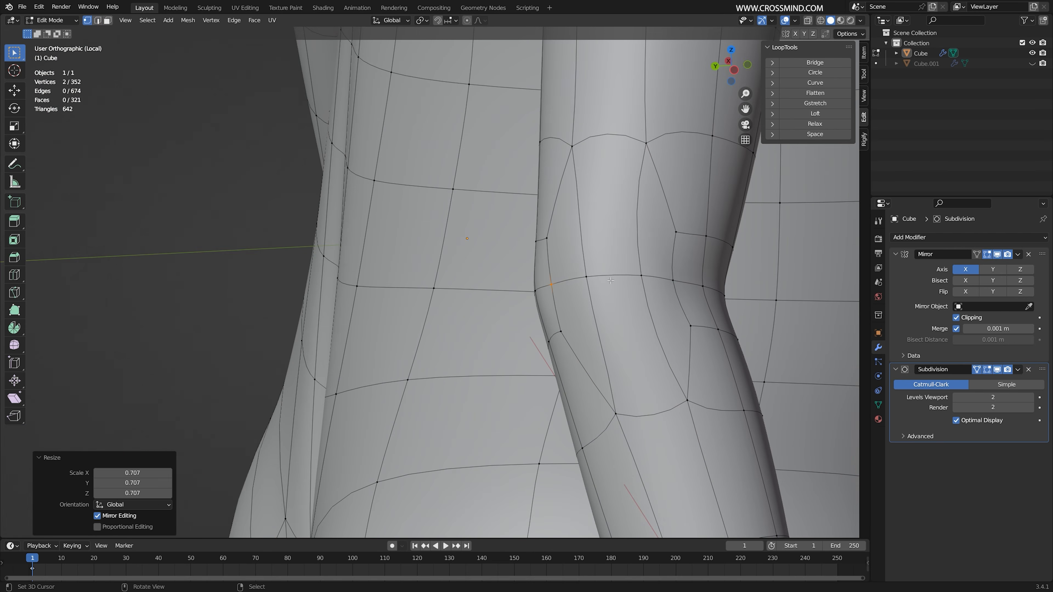
pyautogui.press('g')
pyautogui.click(621, 276)
# Examine the smoothed elbow's shape from the side and back with the overlays hidden
pyautogui.scroll(-3, 703, 426)
pyautogui.click(787, 20)
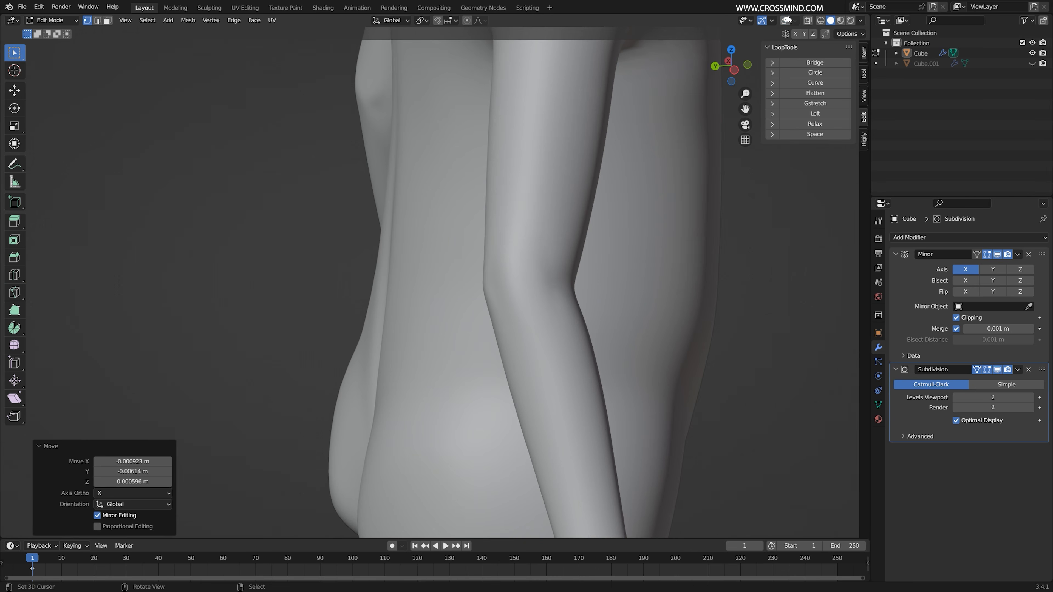
pyautogui.moveTo(688, 135); pyautogui.dragTo(628, 289, button='middle')
pyautogui.scroll(2, 665, 282)
pyautogui.scroll(2, 651, 287)
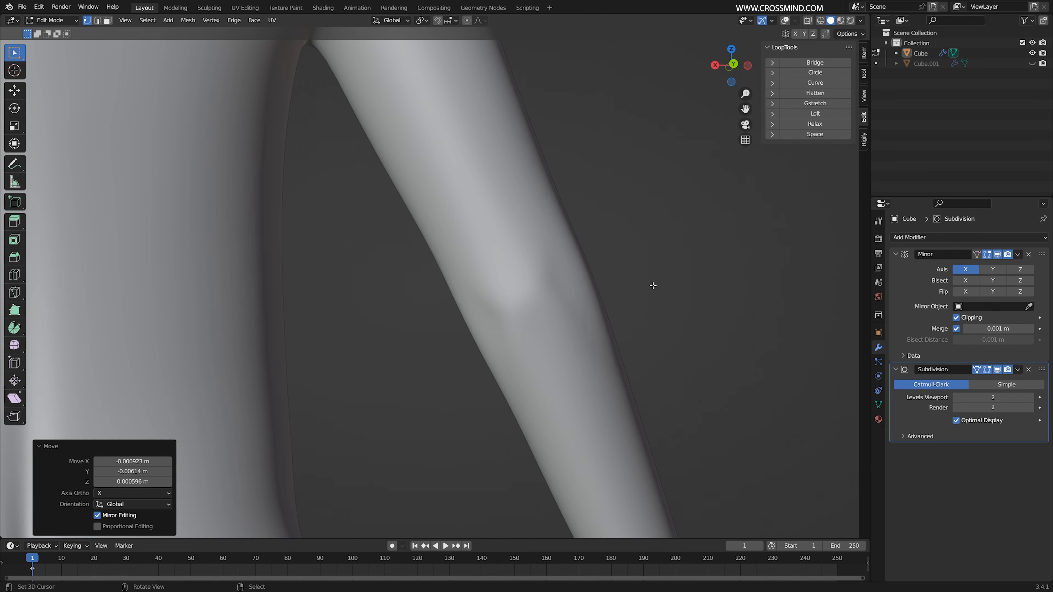
pyautogui.press('Tab')
pyautogui.click(786, 20)
pyautogui.press('Tab')
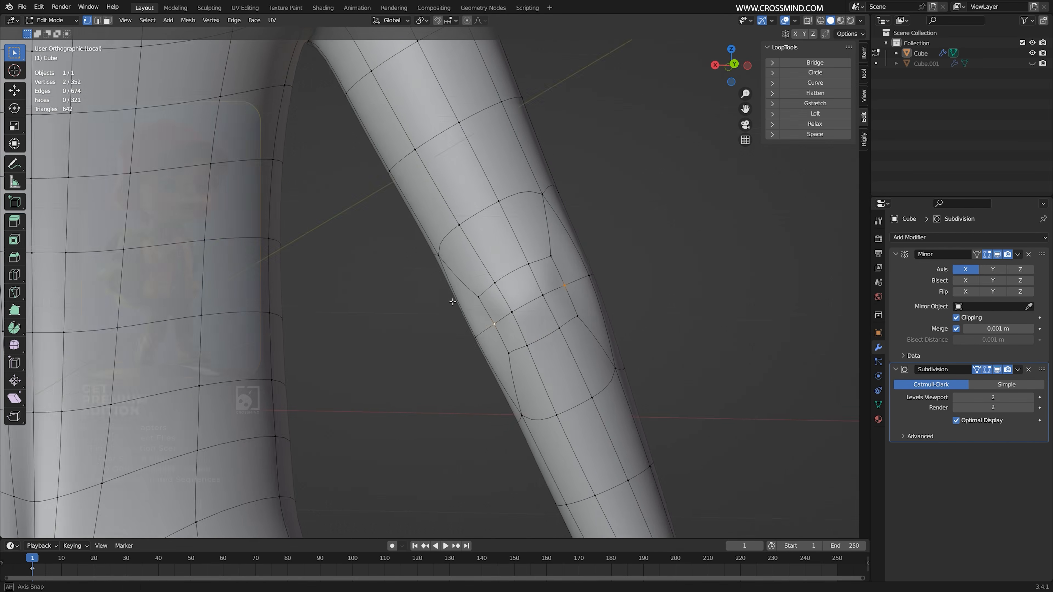
# Add a lower vertex of the back elbow patch to the selection and slide the selected vertices along their edges
pyautogui.moveTo(646, 185); pyautogui.dragTo(635, 249, button='middle')
pyautogui.keyDown('shift'); pyautogui.click(567, 343); pyautogui.keyUp('shift')
pyautogui.press('g')
pyautogui.press('g')
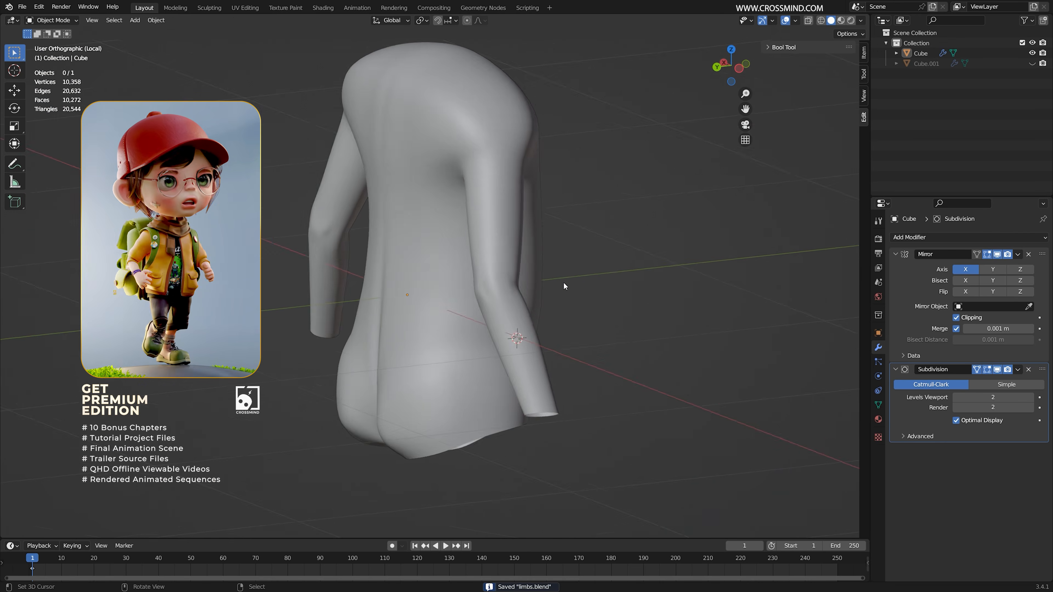
# Slide the forearm's edge loop along the arm to even out the loop spacing between the elbow and the open wrist
pyautogui.moveTo(564, 281); pyautogui.dragTo(489, 320, button='middle')
pyautogui.scroll(5, 482, 312)
pyautogui.press('Tab')
pyautogui.keyDown('alt'); pyautogui.click(476, 327); pyautogui.keyUp('alt')
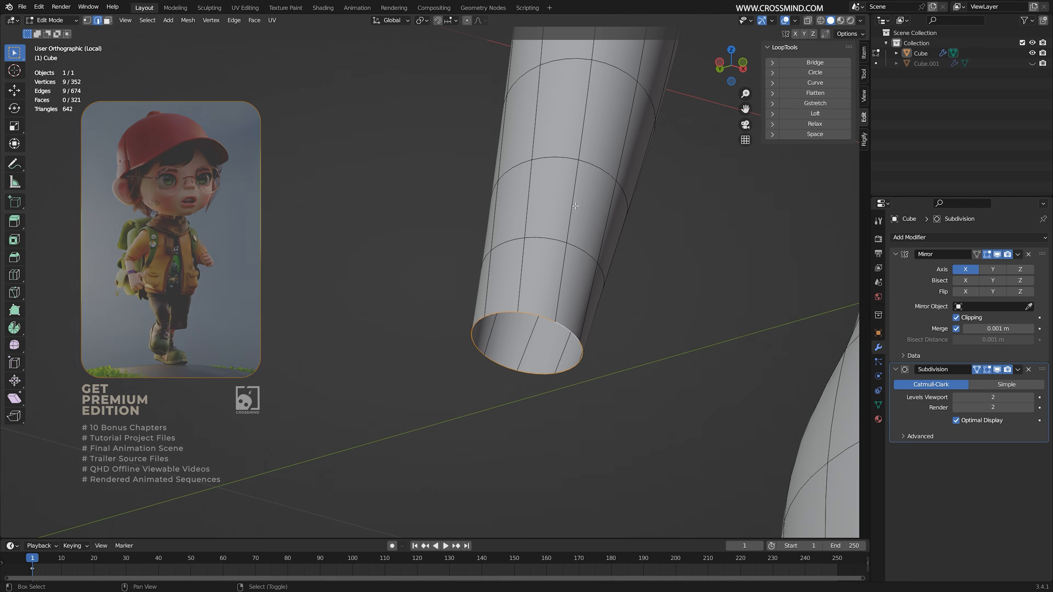
pyautogui.scroll(-3, 482, 282)
pyautogui.moveTo(482, 282)
pyautogui.mouseDown(button='middle')
pyautogui.moveTo(577, 237)
pyautogui.moveTo(625, 170)
pyautogui.moveTo(510, 321)
pyautogui.moveTo(656, 307)
pyautogui.moveTo(701, 286)
pyautogui.moveTo(638, 187)
pyautogui.moveTo(559, 299)
pyautogui.mouseUp(button='middle')
pyautogui.keyDown('alt'); pyautogui.click(624, 174); pyautogui.keyUp('alt')
pyautogui.press('g')
pyautogui.press('g')
pyautogui.click(666, 285)
pyautogui.click(678, 280)
pyautogui.click(685, 260)
# Duplicate the open wrist edge loop, place the copy well away from the arm in front view and rotate it 69.3°
pyautogui.scroll(4, 415, 359)
pyautogui.keyDown('alt'); pyautogui.click(472, 349); pyautogui.keyUp('alt')
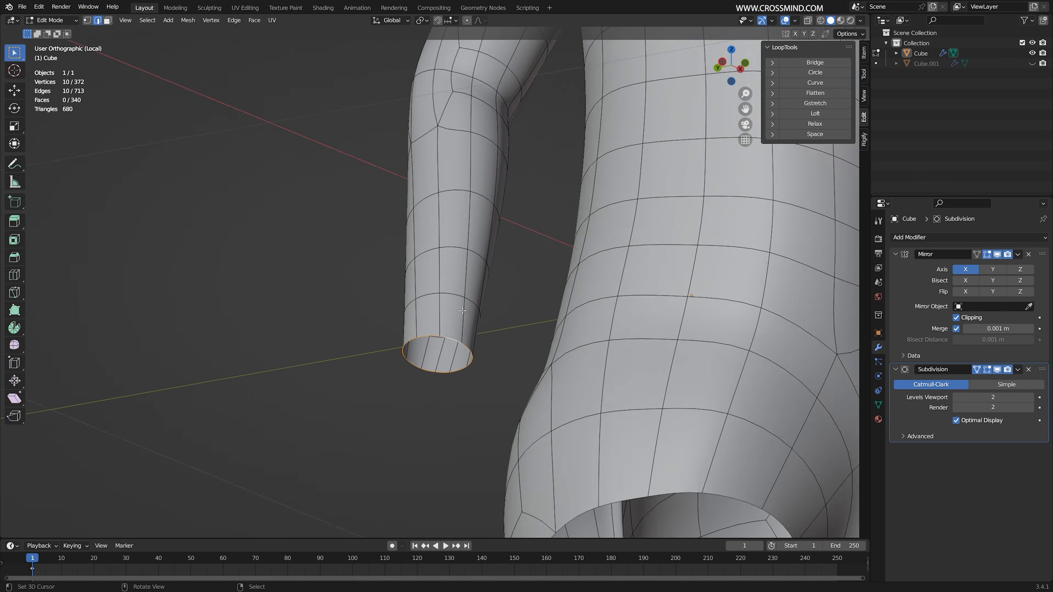
pyautogui.moveTo(475, 344); pyautogui.dragTo(99, 53, button='middle')
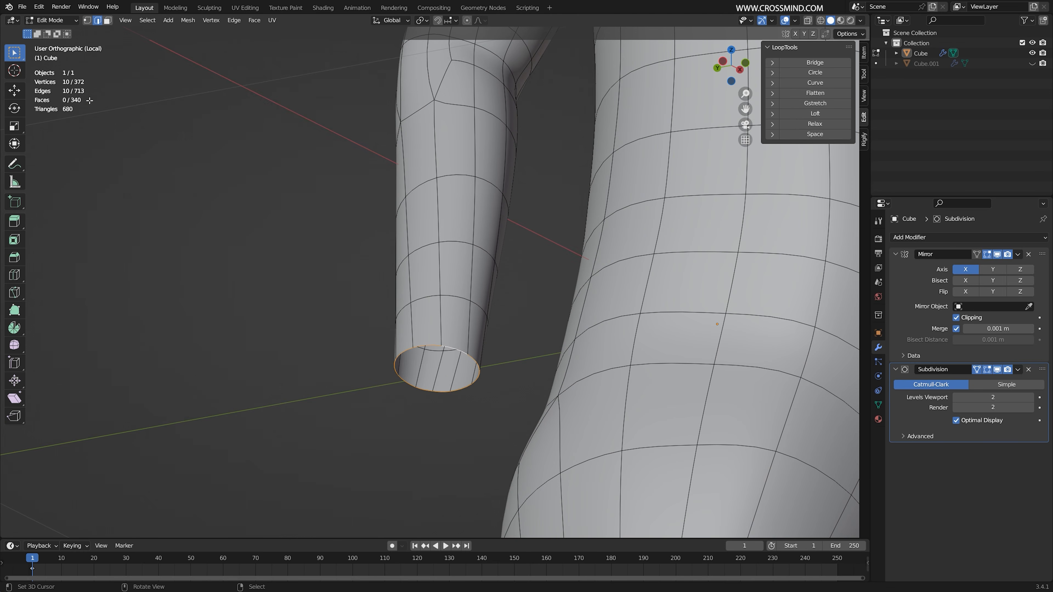
pyautogui.moveTo(90, 100); pyautogui.dragTo(615, 375, button='middle')
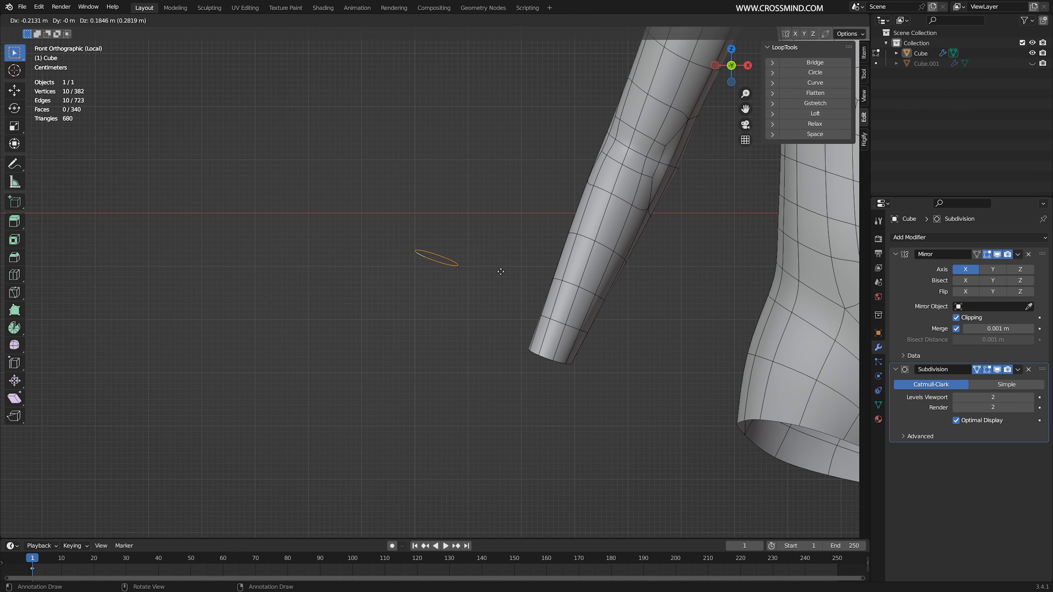
pyautogui.click(510, 254)
pyautogui.press('r')
pyautogui.click(471, 324)
pyautogui.keyDown('shift'); pyautogui.moveTo(468, 270); pyautogui.dragTo(523, 350, button='middle'); pyautogui.keyUp('shift')
pyautogui.scroll(1, 522, 350)
pyautogui.press('g')
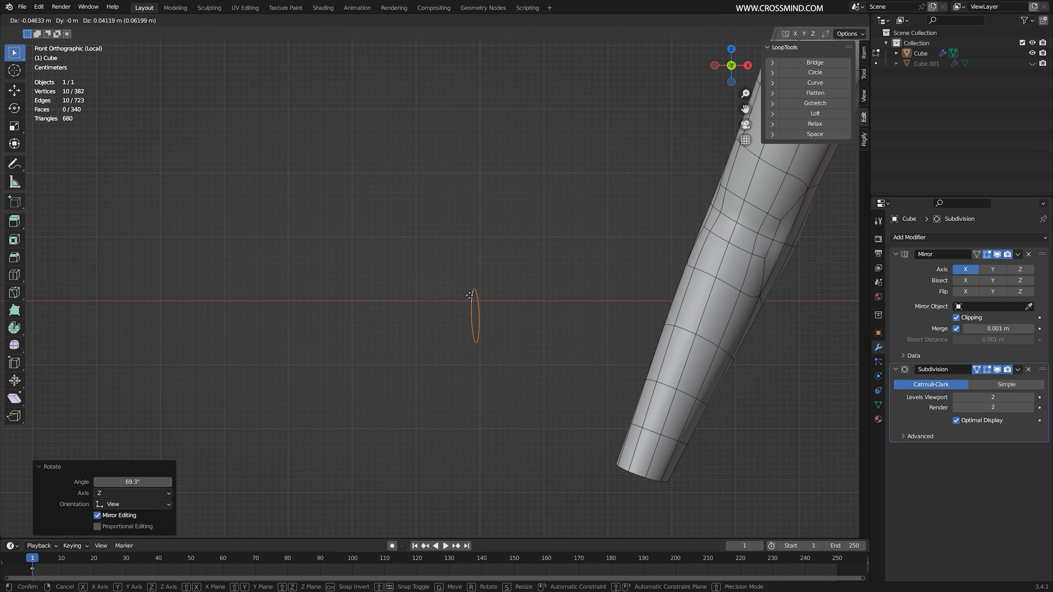
pyautogui.click(435, 275)
# Separate the duplicated wrist loop into its own object, then select it in Object Mode and nudge it slightly down
pyautogui.keyDown('shift'); pyautogui.moveTo(441, 275); pyautogui.dragTo(491, 294, button='middle'); pyautogui.keyUp('shift')
pyautogui.scroll(-3, 491, 294)
pyautogui.press('l')
pyautogui.press('F3')
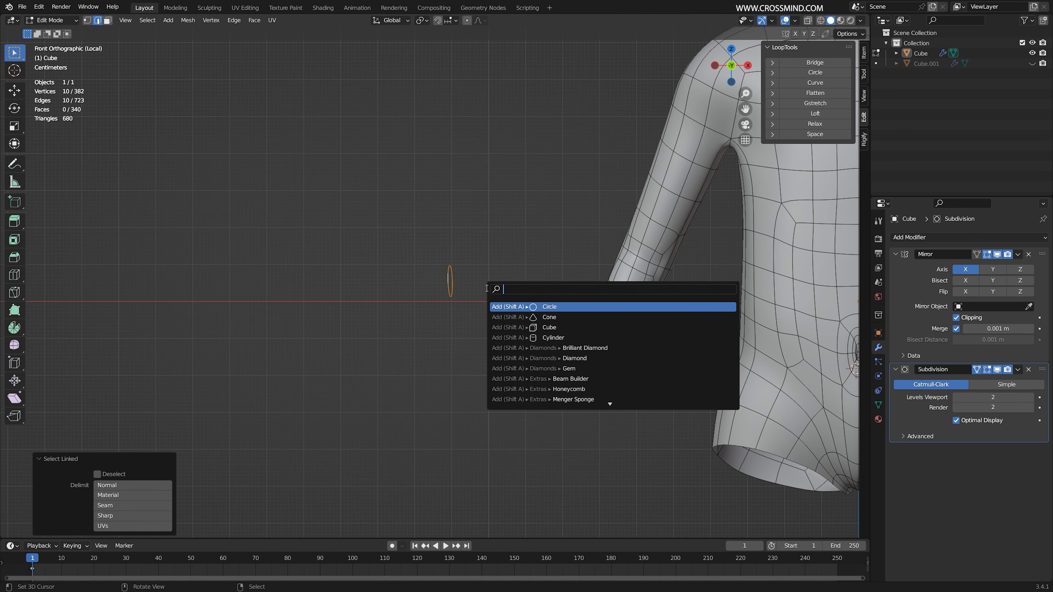
pyautogui.write('sep')
pyautogui.press('Return')
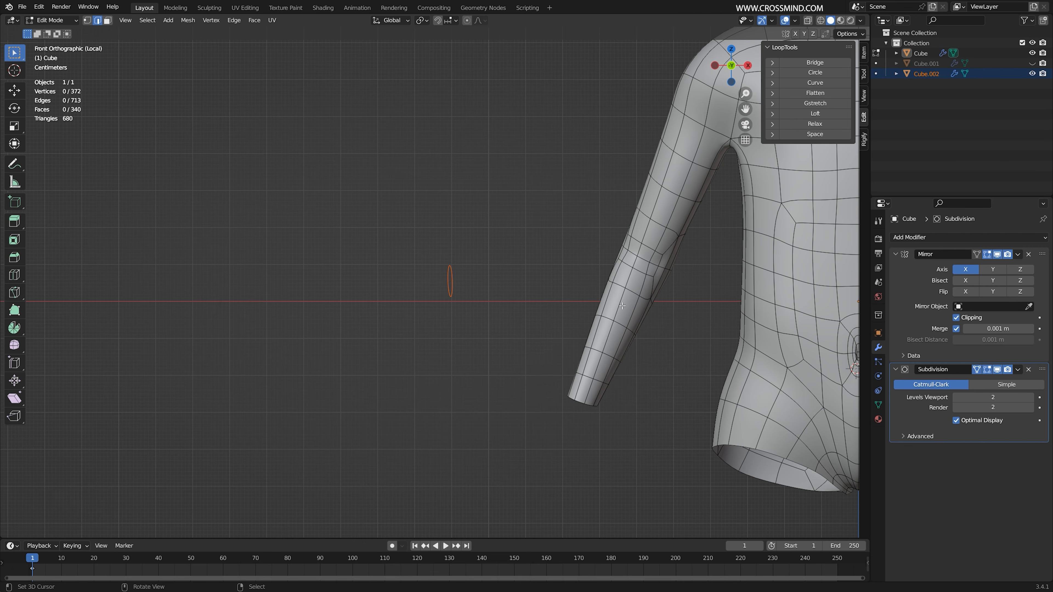
pyautogui.press('Tab')
pyautogui.moveTo(451, 290); pyautogui.dragTo(453, 294)
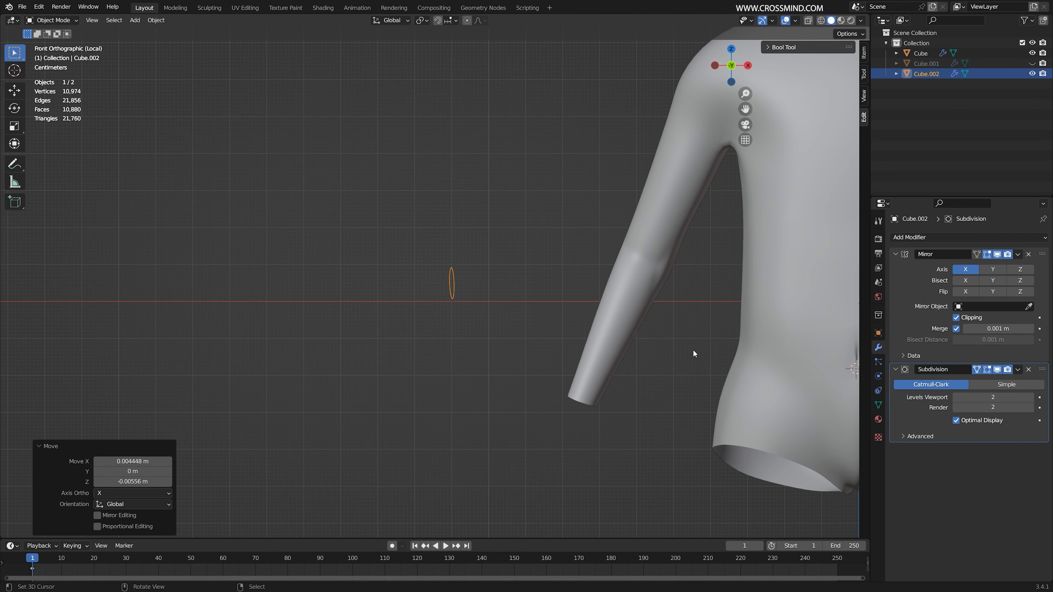
# Save the file, then isolate the separated wrist ring in local view with its Mirror modifier hidden in the viewport and open it for editing
pyautogui.scroll(-2, 689, 344)
pyautogui.keyDown('shift'); pyautogui.moveTo(650, 312); pyautogui.dragTo(623, 323, button='middle'); pyautogui.keyUp('shift')
pyautogui.hotkey('ctrl', 's')
pyautogui.press('KP_Divide')
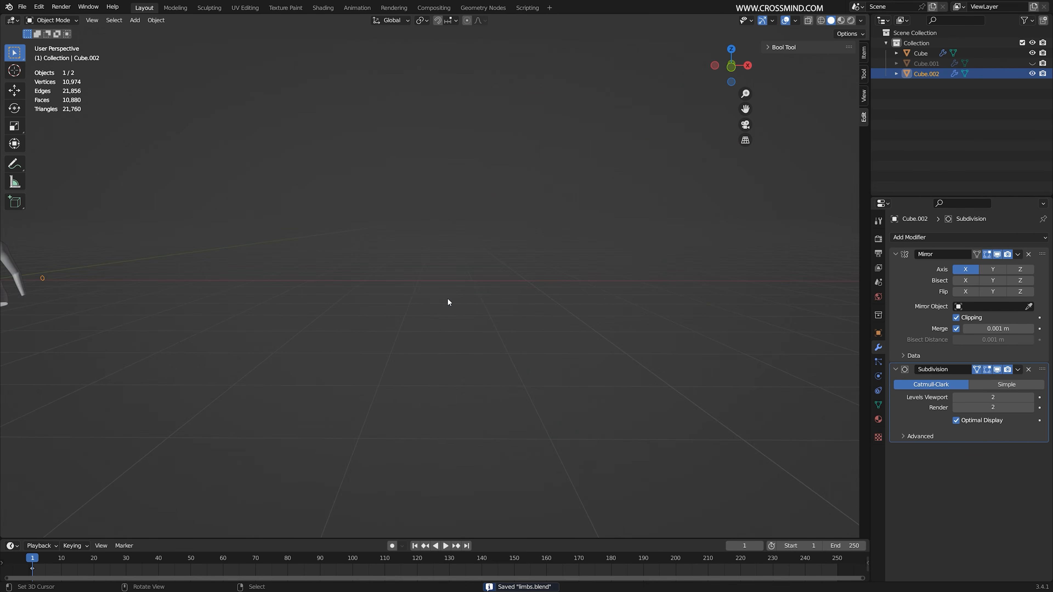
pyautogui.press('KP_Divide')
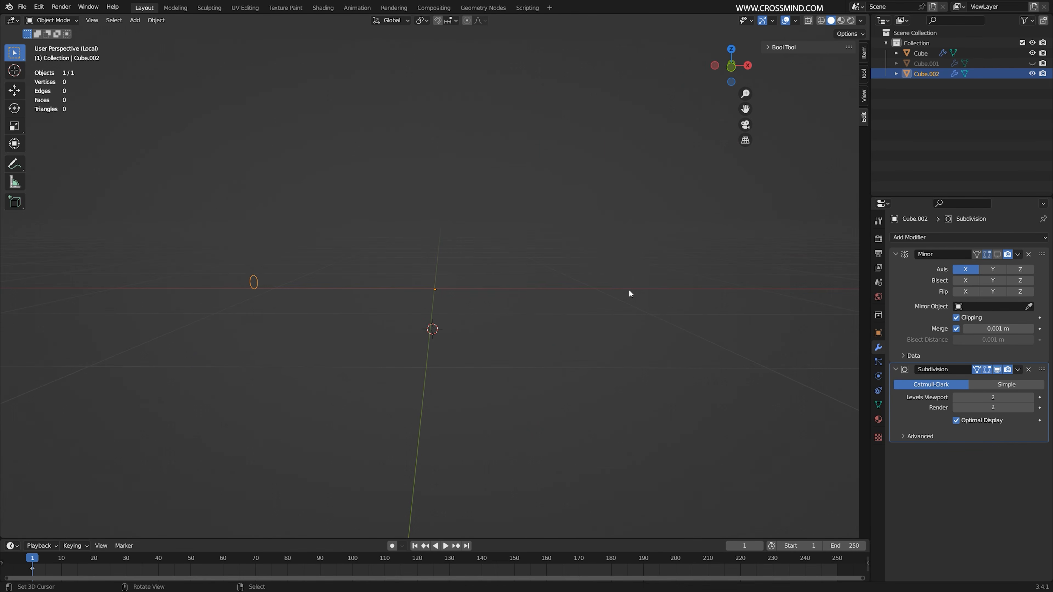
pyautogui.press('Tab')
# Rotate the whole ring 2.14° in front view and rotate it in top view to align it with the Y axis
pyautogui.press('KP_1')
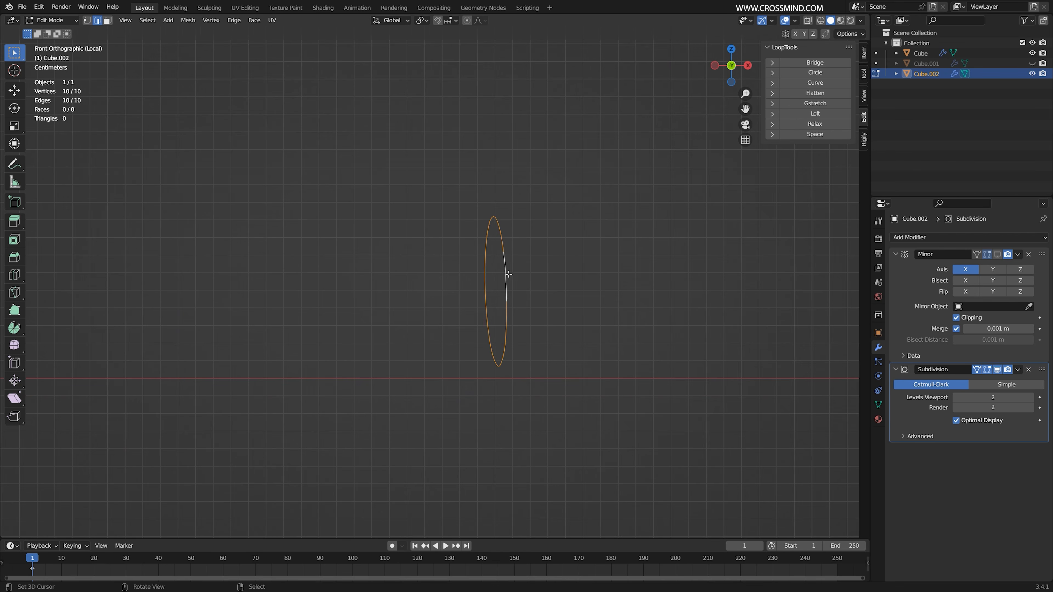
pyautogui.press('KP_3')
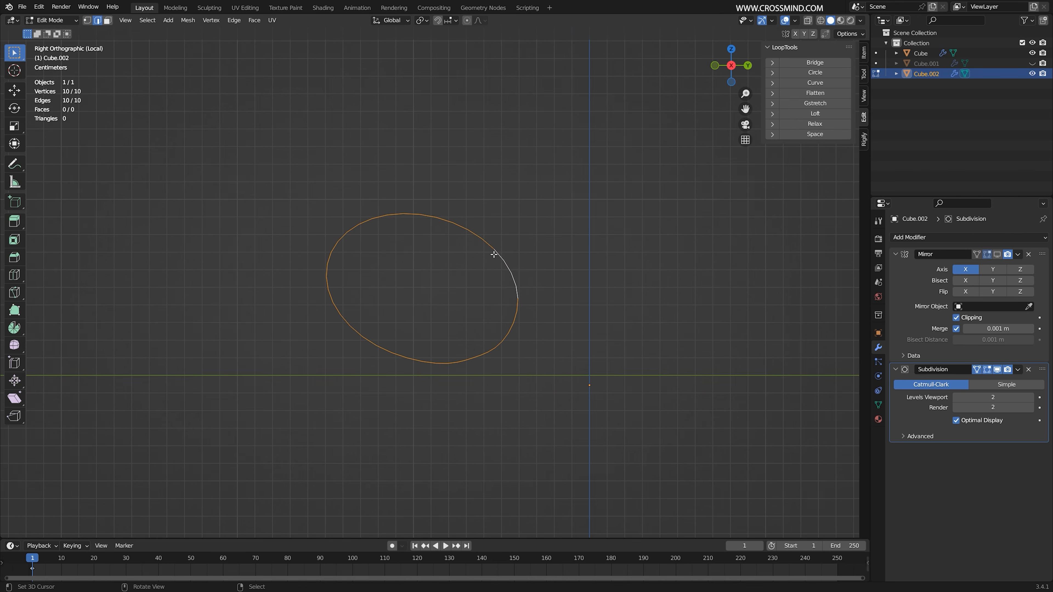
pyautogui.press('KP_1')
pyautogui.press('r')
pyautogui.click(562, 275)
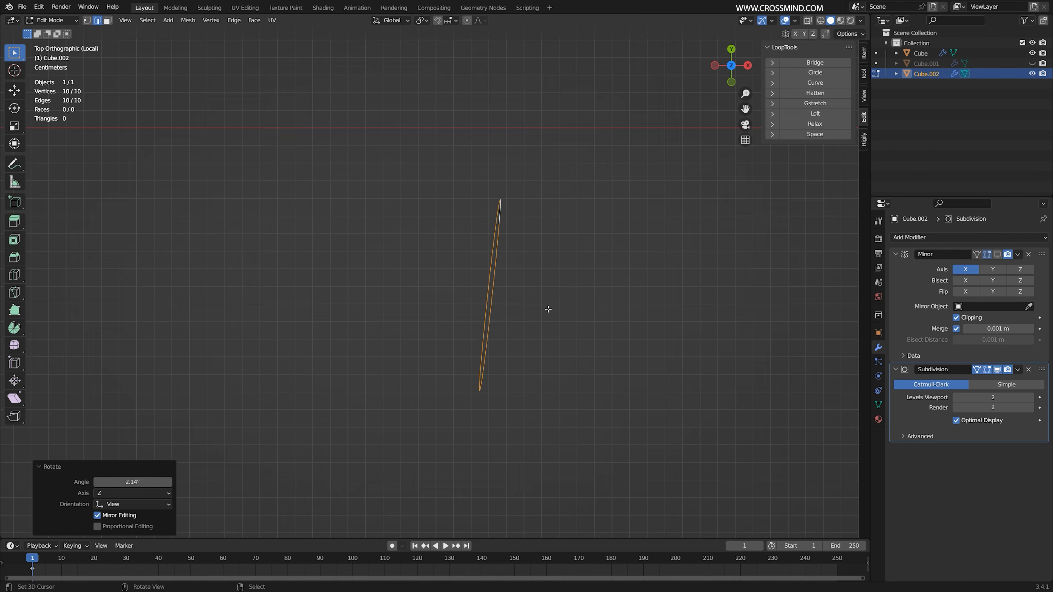
pyautogui.press('r')
pyautogui.click(604, 362)
# In right view, move the ring's two upper vertices outward and its lower vertices upward to start the palm outline
pyautogui.press('KP_3')
pyautogui.press('1')
pyautogui.hotkey('alt', 'a')
pyautogui.moveTo(440, 218); pyautogui.dragTo(445, 215, button='right')
pyautogui.moveTo(493, 250); pyautogui.dragTo(502, 246, button='right')
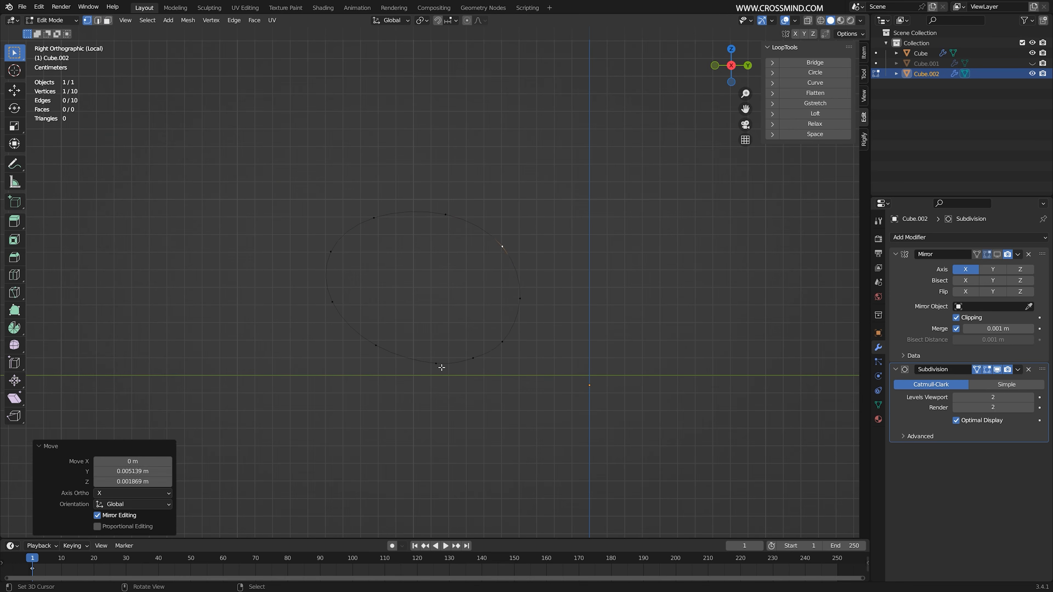
pyautogui.moveTo(441, 367); pyautogui.dragTo(425, 357, button='right')
pyautogui.moveTo(472, 357); pyautogui.dragTo(470, 351, button='right')
pyautogui.moveTo(375, 344); pyautogui.dragTo(370, 340, button='right')
# Raise the outline's lower vertices to flatten the underside and pull the lower corner vertex outward toward positive Y
pyautogui.scroll(3, 395, 275)
pyautogui.press('a')
pyautogui.moveTo(287, 322); pyautogui.dragTo(277, 332, button='right')
pyautogui.moveTo(351, 393); pyautogui.dragTo(344, 385, button='right')
pyautogui.moveTo(450, 404); pyautogui.dragTo(443, 375, button='right')
pyautogui.moveTo(530, 409); pyautogui.dragTo(586, 372, button='right')
pyautogui.moveTo(620, 316); pyautogui.dragTo(625, 307, button='right')
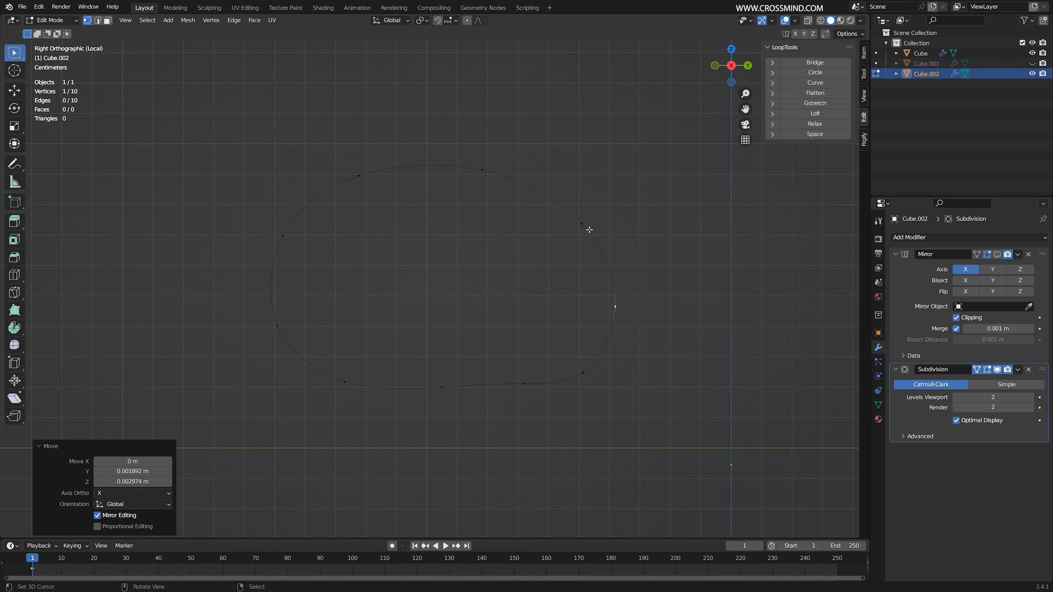
# Adjust the upper and side vertices of the outline, lowering the two top ones to flatten the upper curve
pyautogui.moveTo(584, 227); pyautogui.dragTo(591, 224, button='right')
pyautogui.moveTo(486, 179); pyautogui.dragTo(495, 191, button='right')
pyautogui.moveTo(360, 178); pyautogui.dragTo(368, 186, button='right')
pyautogui.moveTo(287, 238); pyautogui.dragTo(287, 244, button='right')
pyautogui.moveTo(276, 330); pyautogui.dragTo(277, 327, button='right')
# Raise the outline's bottom vertices, lifting the middle ones the most to form a concave underside
pyautogui.moveTo(339, 366); pyautogui.dragTo(341, 367, button='right')
pyautogui.moveTo(441, 386); pyautogui.dragTo(436, 364, button='right')
pyautogui.moveTo(524, 382); pyautogui.dragTo(525, 349, button='right')
pyautogui.moveTo(586, 370); pyautogui.dragTo(586, 364, button='right')
pyautogui.moveTo(437, 365); pyautogui.dragTo(435, 354, button='right')
pyautogui.moveTo(339, 368); pyautogui.dragTo(340, 359, button='right')
# Switch to wireframe shading and lower the two top vertices of the outline to flatten its upper side
pyautogui.press('a')
pyautogui.keyDown('shift'); pyautogui.moveTo(488, 331); pyautogui.dragTo(501, 349, button='middle'); pyautogui.keyUp('shift')
pyautogui.rightClick(504, 198)
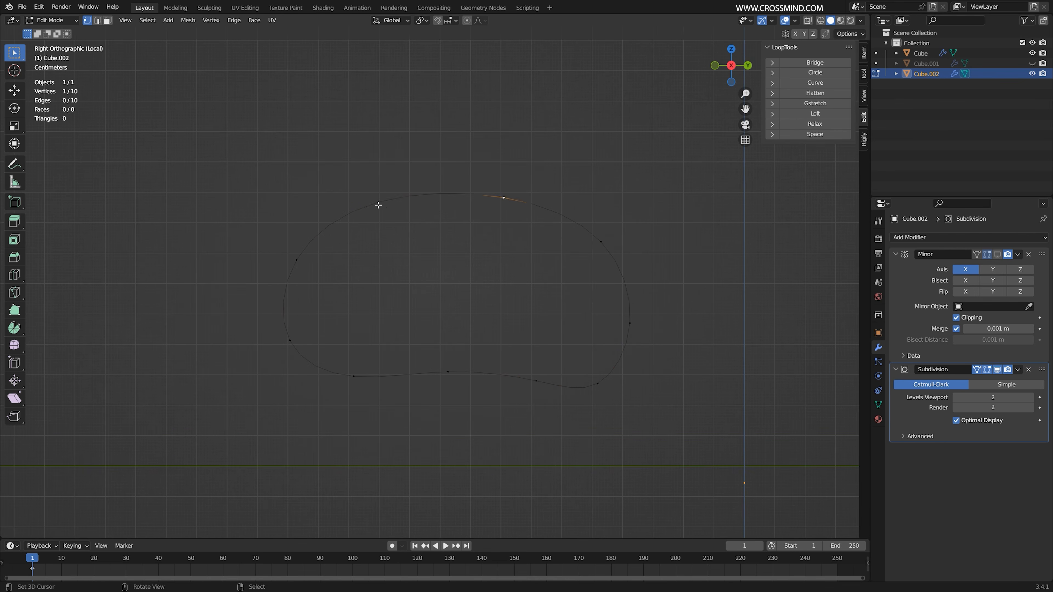
pyautogui.moveTo(376, 204); pyautogui.dragTo(379, 208, button='right')
pyautogui.click(795, 21)
pyautogui.click(820, 20)
pyautogui.scroll(1, 539, 182)
pyautogui.moveTo(519, 186); pyautogui.dragTo(524, 197, button='right')
pyautogui.moveTo(372, 196); pyautogui.dragTo(372, 204, button='right')
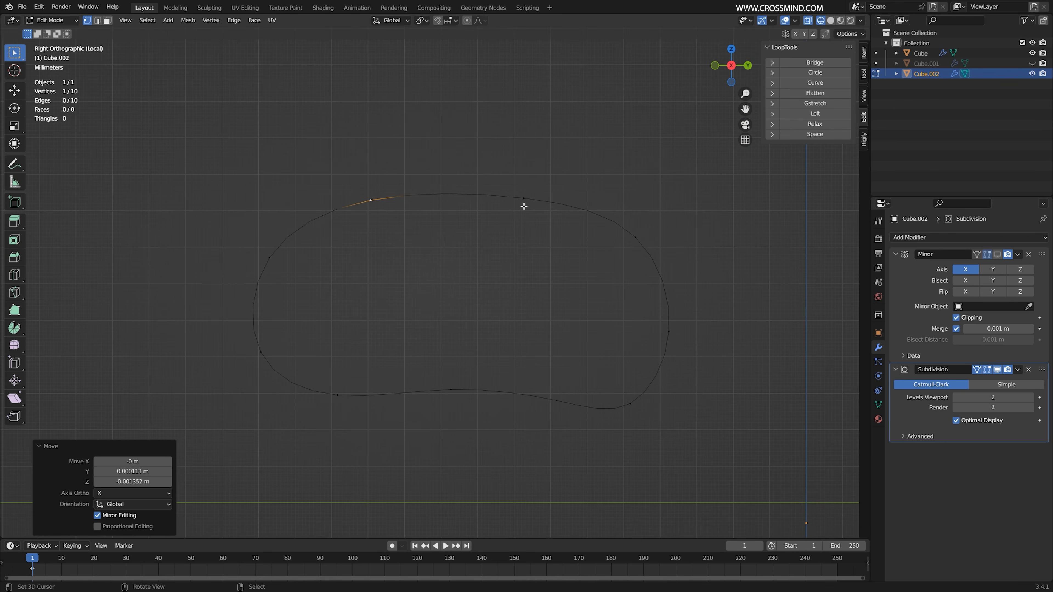
pyautogui.moveTo(535, 200); pyautogui.dragTo(533, 195, button='right')
# Shift the outline's lower vertices slightly inward to tighten both bottom corners
pyautogui.hotkey('alt', 'a')
pyautogui.press('b')
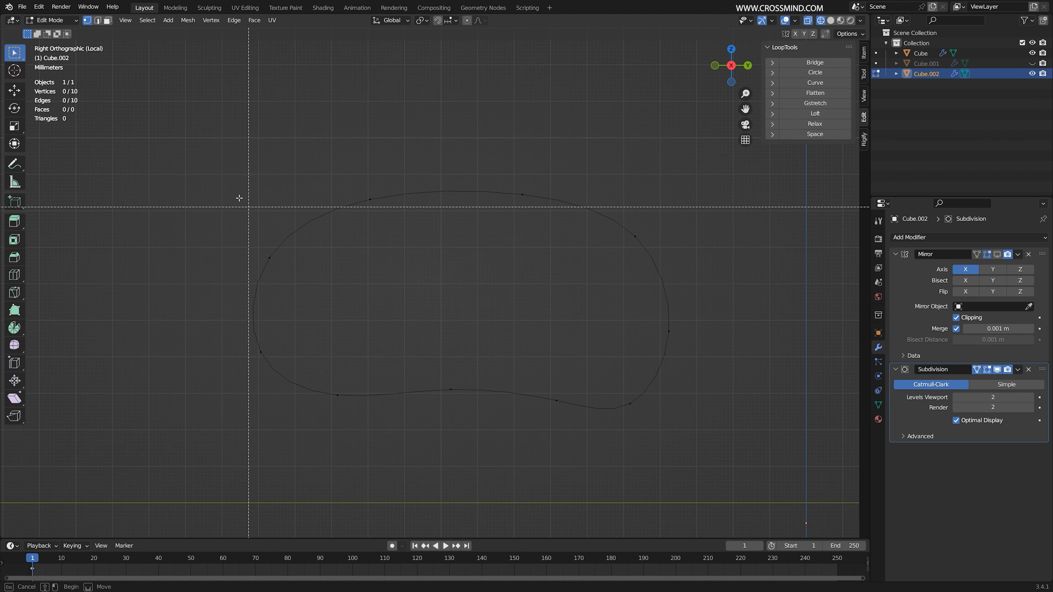
pyautogui.moveTo(238, 173); pyautogui.dragTo(614, 281)
pyautogui.moveTo(261, 352); pyautogui.dragTo(265, 356, button='right')
pyautogui.moveTo(337, 395); pyautogui.dragTo(346, 395, button='right')
pyautogui.moveTo(556, 400); pyautogui.dragTo(550, 400, button='right')
pyautogui.moveTo(626, 403); pyautogui.dragTo(624, 402, button='right')
# Raise the side and upper vertices of the outline slightly to smooth its rounded ends
pyautogui.moveTo(669, 332); pyautogui.dragTo(679, 311, button='right')
pyautogui.moveTo(636, 233); pyautogui.dragTo(630, 231, button='right')
pyautogui.moveTo(363, 189); pyautogui.dragTo(370, 186, button='right')
pyautogui.press('2')
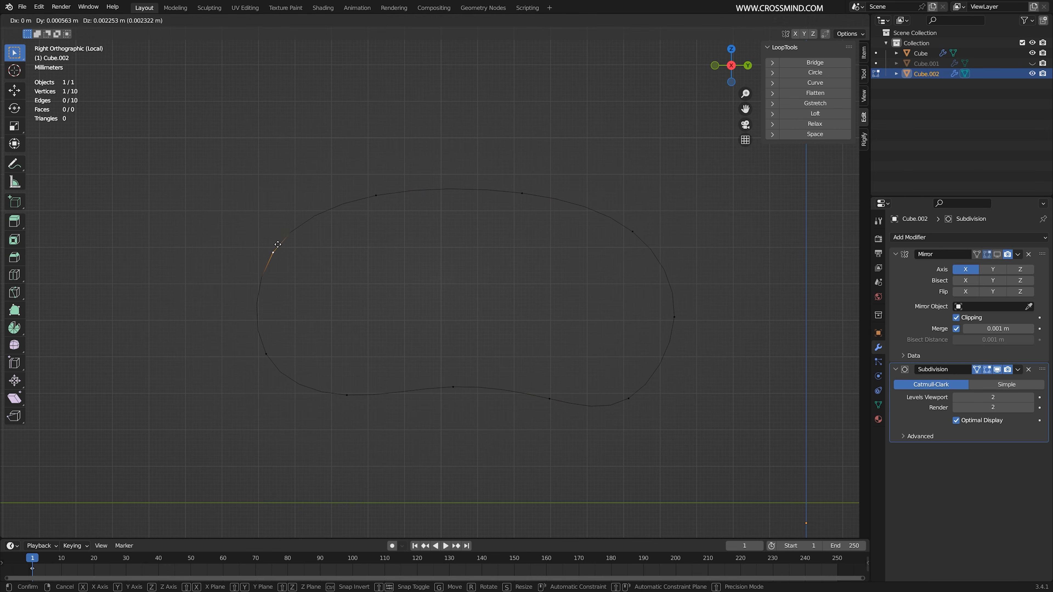
pyautogui.rightClick(275, 248)
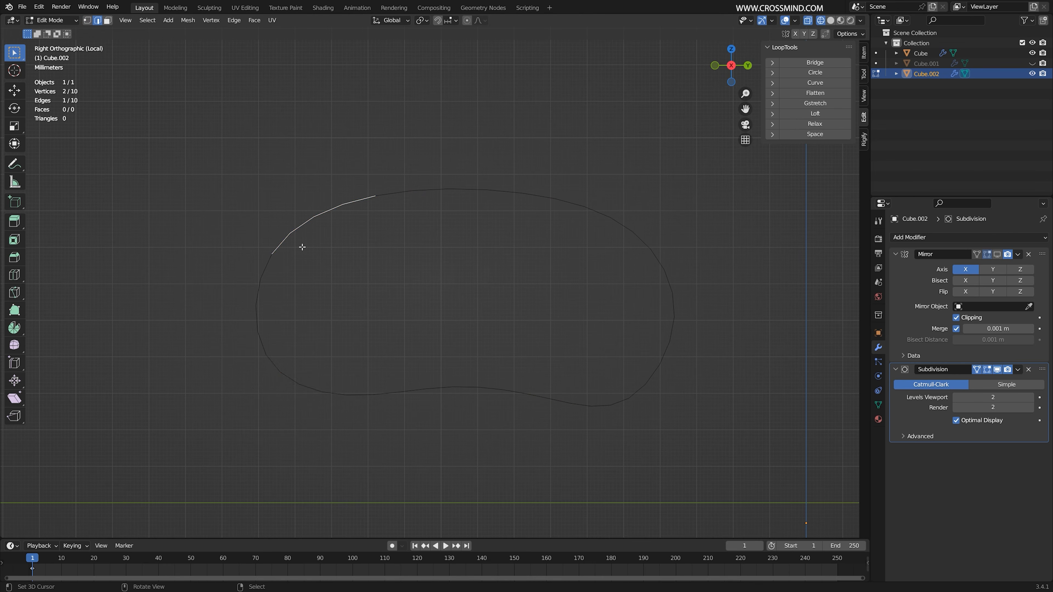
# Nudge the outline's lower vertices, moving the middle bottom one slightly down and toward positive Y
pyautogui.press('1')
pyautogui.press('a')
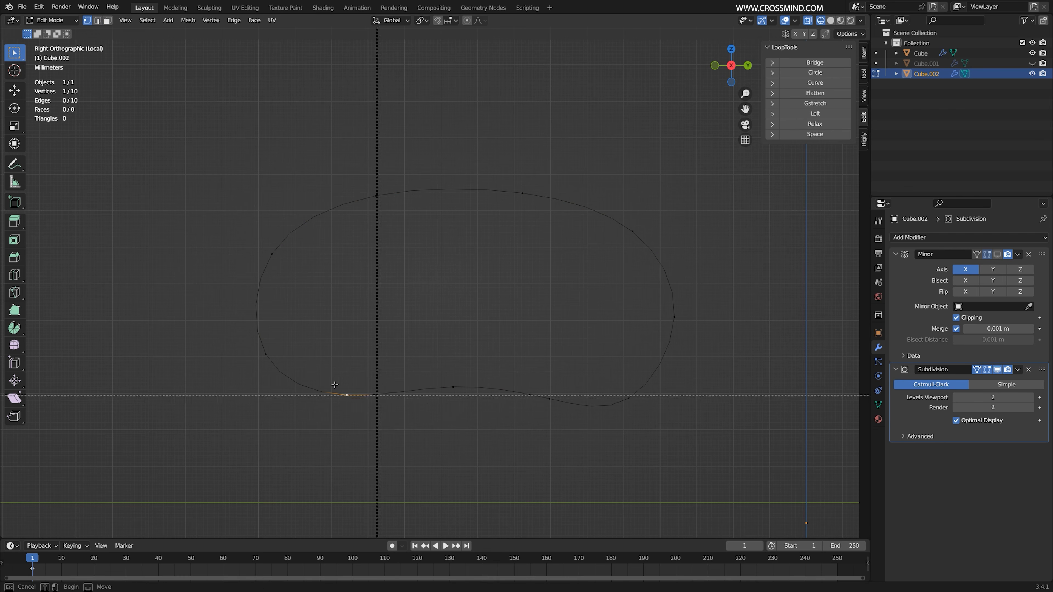
pyautogui.moveTo(618, 420); pyautogui.dragTo(668, 443)
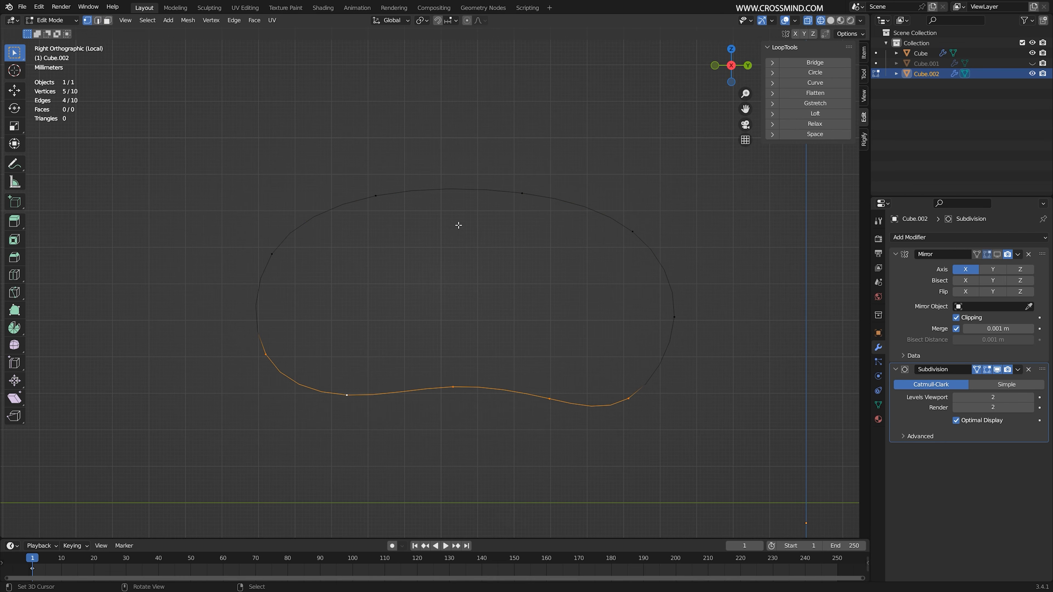
pyautogui.moveTo(270, 361); pyautogui.dragTo(271, 361, button='right')
pyautogui.rightClick(347, 398)
pyautogui.moveTo(452, 391); pyautogui.dragTo(460, 393, button='right')
pyautogui.rightClick(548, 400)
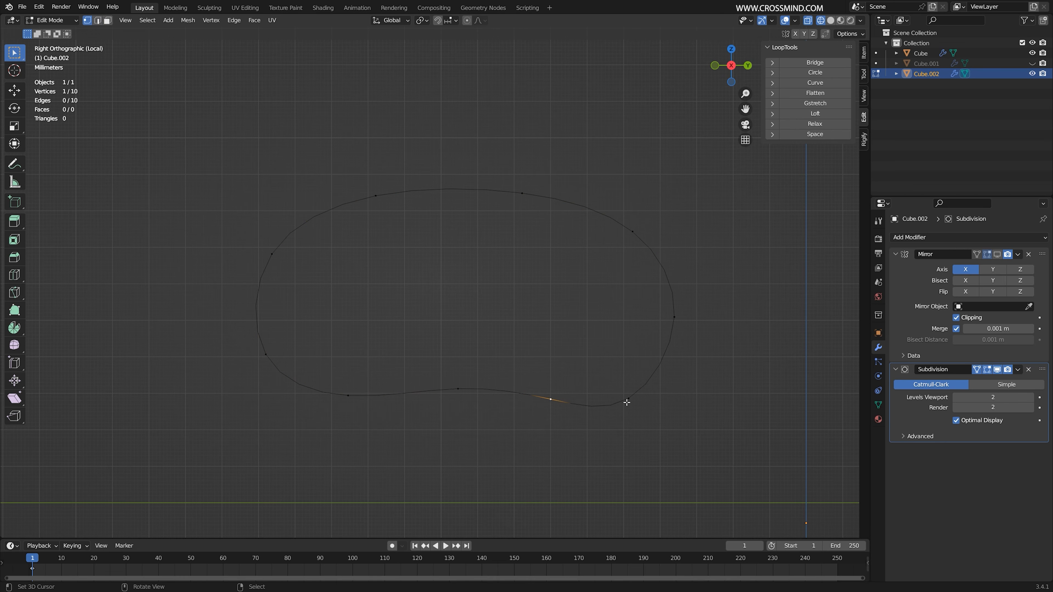
# Raise the outermost vertex on the outline's positive Y end to make that end taller
pyautogui.rightClick(633, 231)
pyautogui.rightClick(522, 193)
pyautogui.rightClick(375, 196)
pyautogui.rightClick(272, 254)
pyautogui.moveTo(679, 324); pyautogui.dragTo(677, 258, button='right')
pyautogui.press('g')
pyautogui.click(720, 280)
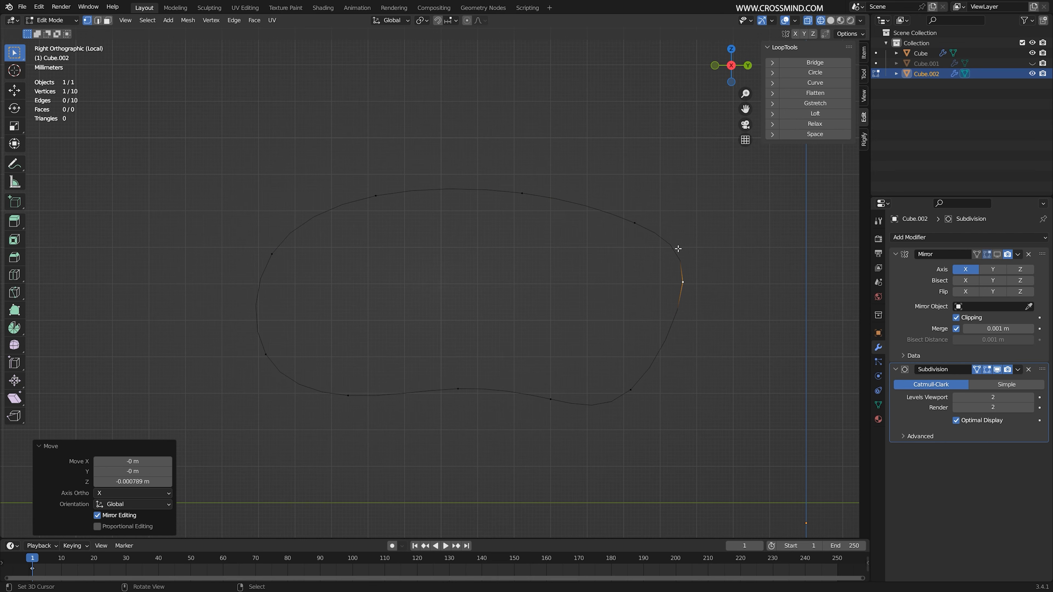
# Shift the outline's upper vertices toward negative Y in small moves to redistribute their spacing
pyautogui.moveTo(634, 223); pyautogui.dragTo(599, 206, button='right')
pyautogui.moveTo(511, 193); pyautogui.dragTo(472, 189, button='right')
pyautogui.moveTo(370, 195); pyautogui.dragTo(352, 196, button='right')
pyautogui.moveTo(487, 189); pyautogui.dragTo(465, 187, button='right')
pyautogui.moveTo(354, 196); pyautogui.dragTo(342, 200, button='right')
pyautogui.moveTo(271, 256); pyautogui.dragTo(264, 257, button='right')
pyautogui.moveTo(346, 198); pyautogui.dragTo(338, 200, button='right')
pyautogui.moveTo(466, 184); pyautogui.dragTo(452, 184, button='right')
pyautogui.moveTo(599, 208); pyautogui.dragTo(565, 199, button='right')
# Reposition the positive Y end vertex and the lower vertices of the outline to even out its curvature
pyautogui.moveTo(669, 277); pyautogui.dragTo(664, 258, button='right')
pyautogui.moveTo(639, 391); pyautogui.dragTo(646, 392, button='right')
pyautogui.moveTo(550, 400); pyautogui.dragTo(548, 398, button='right')
pyautogui.moveTo(453, 391); pyautogui.dragTo(445, 390, button='right')
pyautogui.moveTo(353, 400); pyautogui.dragTo(346, 398, button='right')
pyautogui.moveTo(270, 346); pyautogui.dragTo(266, 343, button='right')
pyautogui.keyDown('shift'); pyautogui.moveTo(469, 377); pyautogui.dragTo(479, 377, button='middle'); pyautogui.keyUp('shift')
pyautogui.rightClick(480, 376)
# Return to solid shading, leave editing and look at the palm outline from the top
pyautogui.moveTo(550, 280); pyautogui.dragTo(550, 322, button='middle')
pyautogui.press('z')
pyautogui.click(618, 323)
pyautogui.press('Tab')
pyautogui.press('KP_7')
pyautogui.scroll(-3, 498, 324)
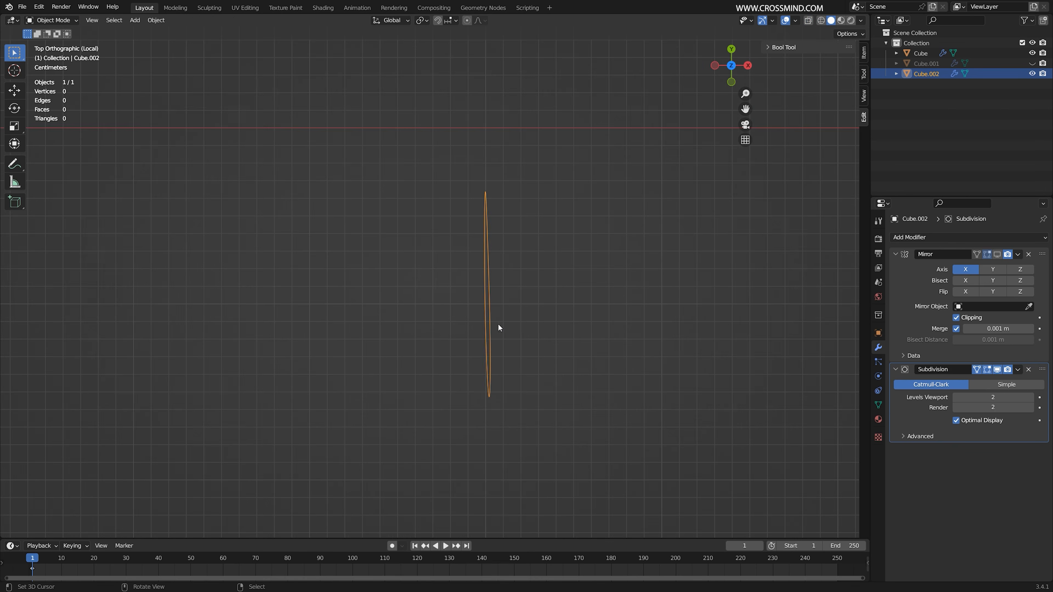
# Extrude the palm outline about 0.1 m along negative X in top view
pyautogui.scroll(-3, 520, 312)
pyautogui.scroll(2, 485, 311)
pyautogui.press('Tab')
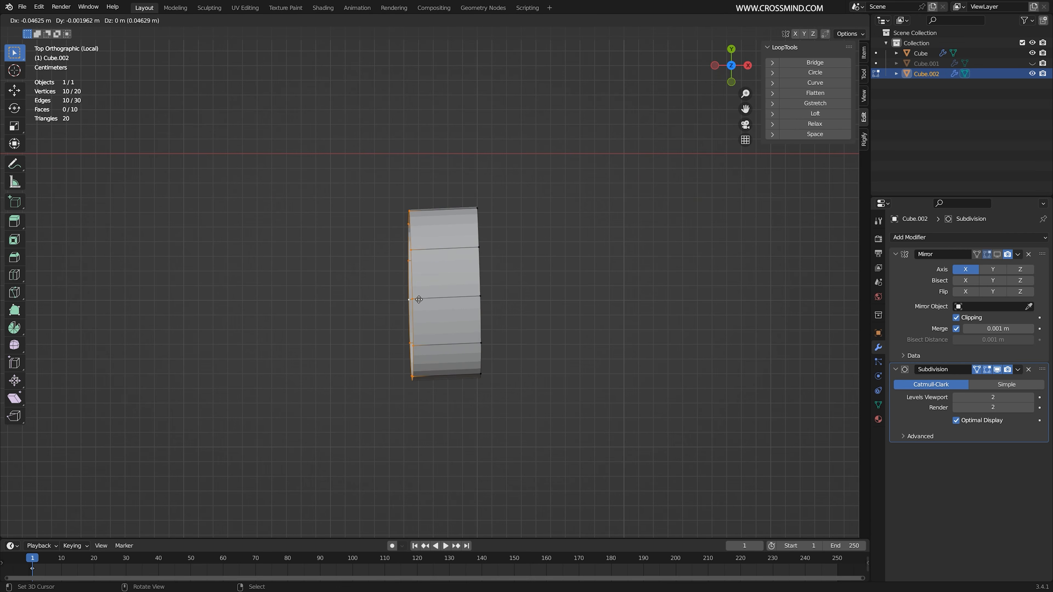
pyautogui.click(349, 301)
pyautogui.moveTo(348, 301); pyautogui.dragTo(469, 276, button='middle')
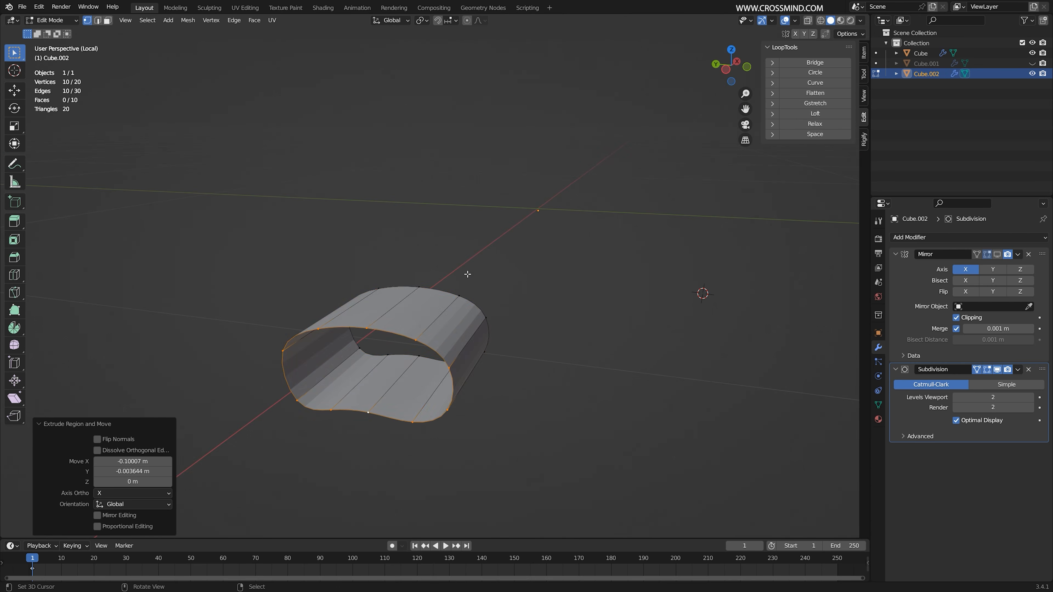
# Select the whole palm mesh and recalculate its normals to the outside
pyautogui.press('a')
pyautogui.press('F3')
pyautogui.write('reca')
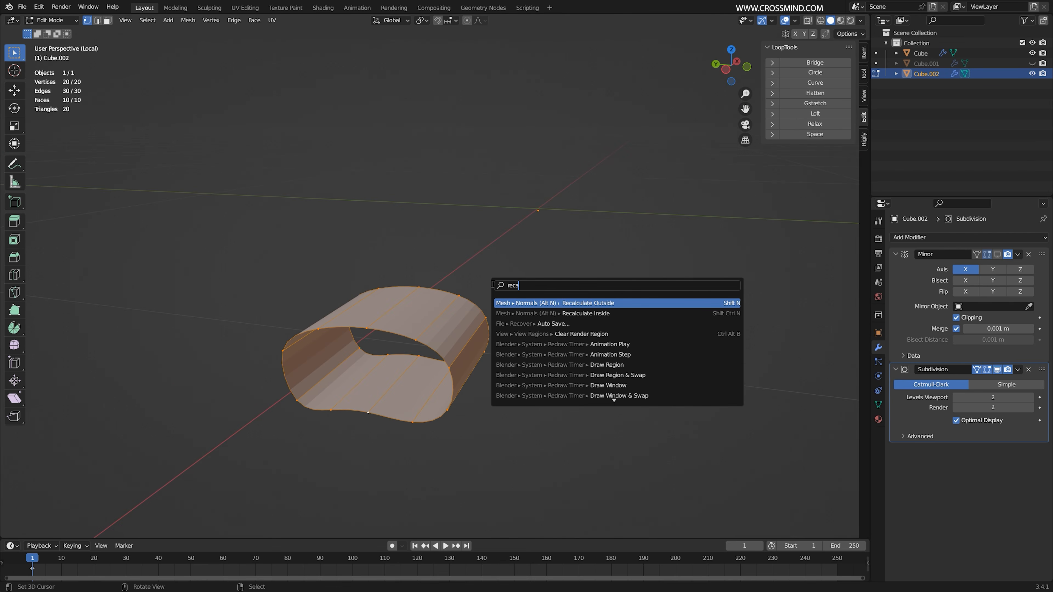
pyautogui.click(607, 302)
pyautogui.press('KP_7')
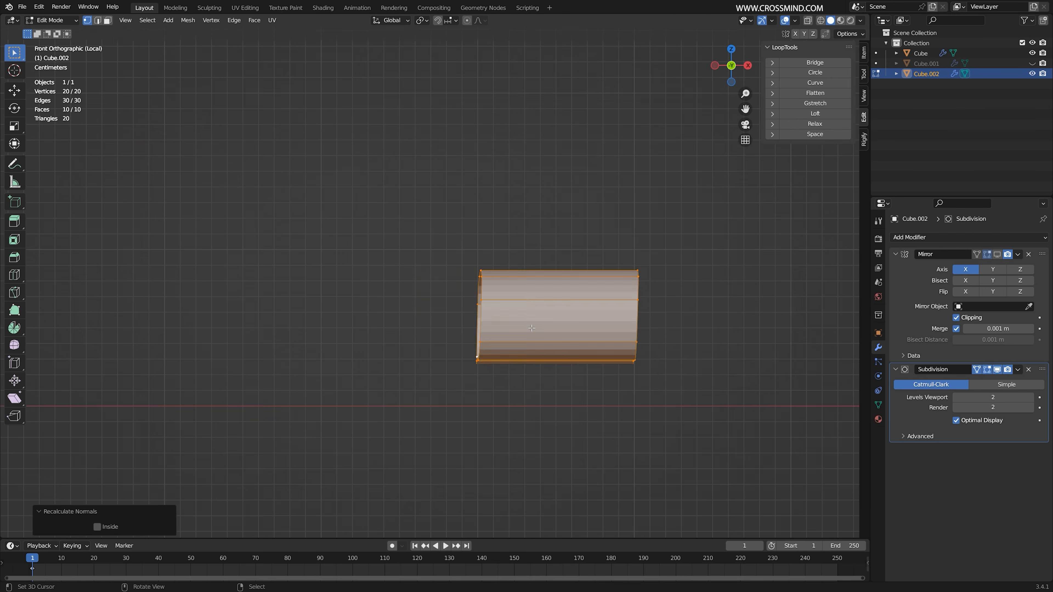
# Apply smooth shading to the palm object and check it from an angle
pyautogui.press('Tab')
pyautogui.rightClick(555, 307)
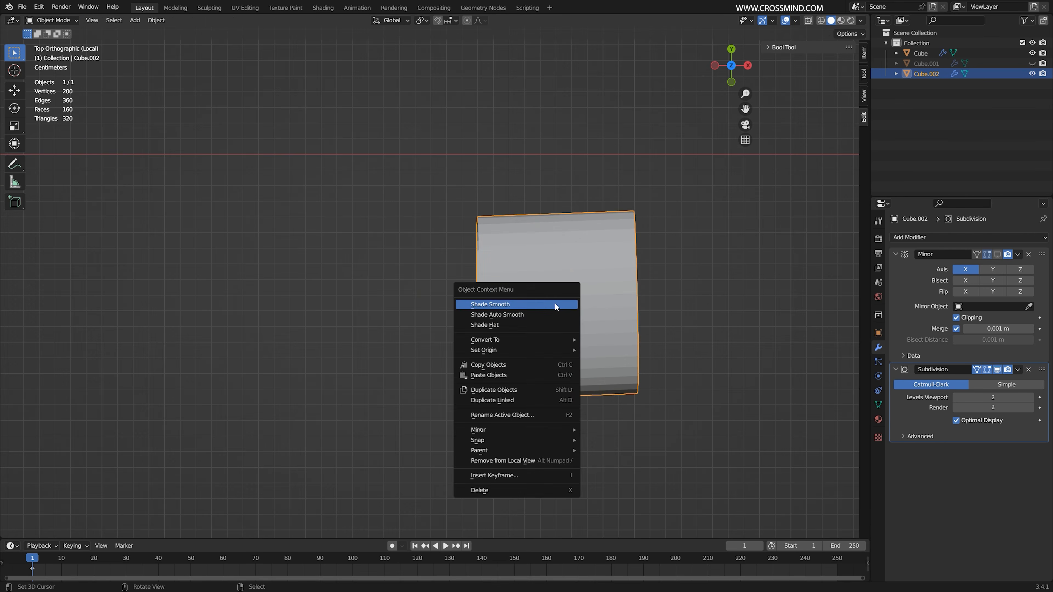
pyautogui.click(556, 301)
pyautogui.moveTo(595, 349); pyautogui.dragTo(496, 327, button='middle')
# Select the palm's far open edge loop in wireframe top view and move it slightly farther outward
pyautogui.press('Tab')
pyautogui.press('KP_7')
pyautogui.keyDown('alt'); pyautogui.click(404, 221); pyautogui.keyUp('alt')
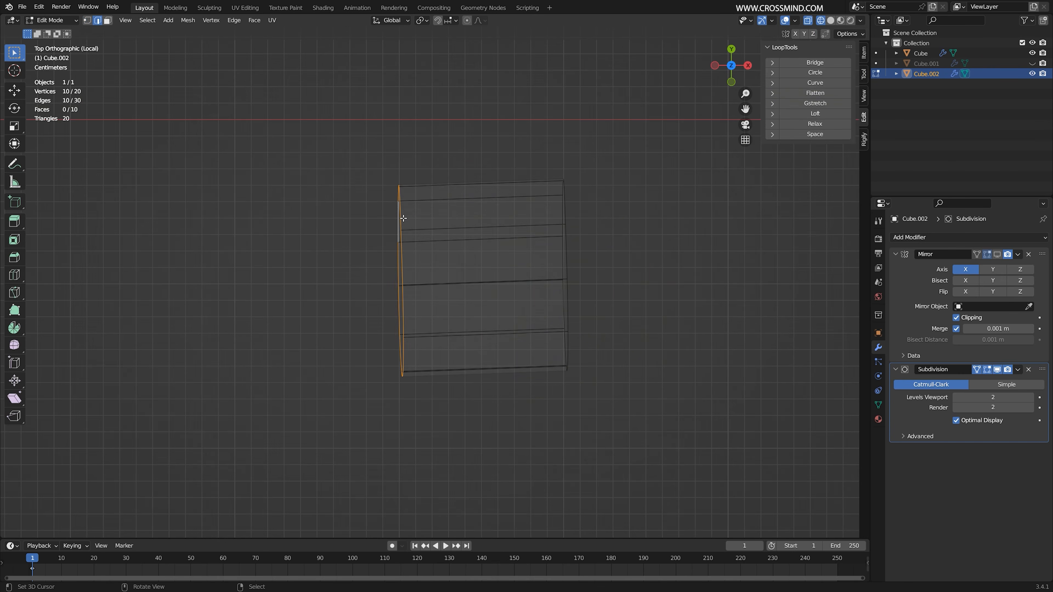
pyautogui.press('g')
pyautogui.click(407, 223)
# Select the middle vertices of the palm's far edge in top view and move them outward to curve the knuckle line
pyautogui.press('1')
pyautogui.moveTo(373, 215); pyautogui.dragTo(440, 344)
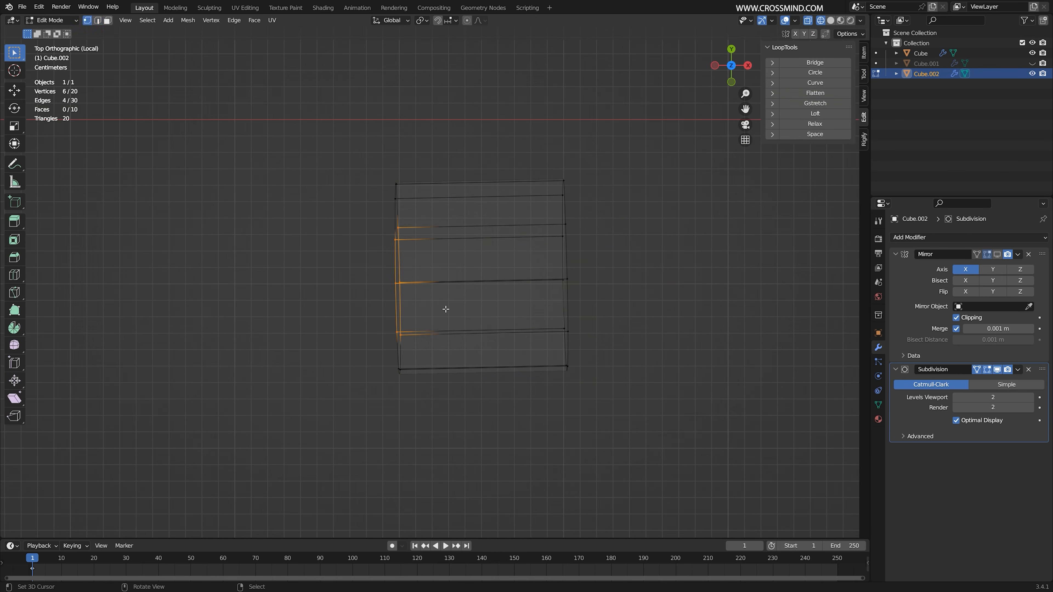
pyautogui.press('g')
pyautogui.click(426, 305)
pyautogui.rightClick(407, 282)
pyautogui.press('g')
pyautogui.click(404, 281)
# Select the centre vertex pair of the knuckle edge and move it slightly to refine the curve
pyautogui.press('b')
pyautogui.moveTo(361, 267); pyautogui.dragTo(420, 306)
pyautogui.scroll(2, 482, 294)
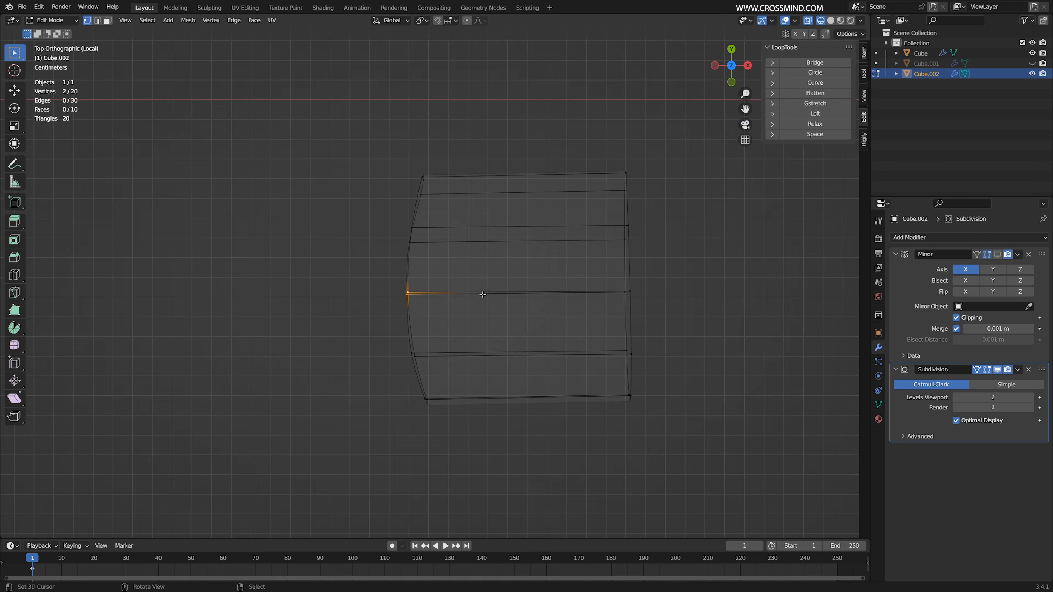
pyautogui.press('g')
pyautogui.click(480, 294)
# Adjust the knuckle-edge vertex pairs on either side of the centre so they follow the curve
pyautogui.hotkey('alt', 'a')
pyautogui.press('g')
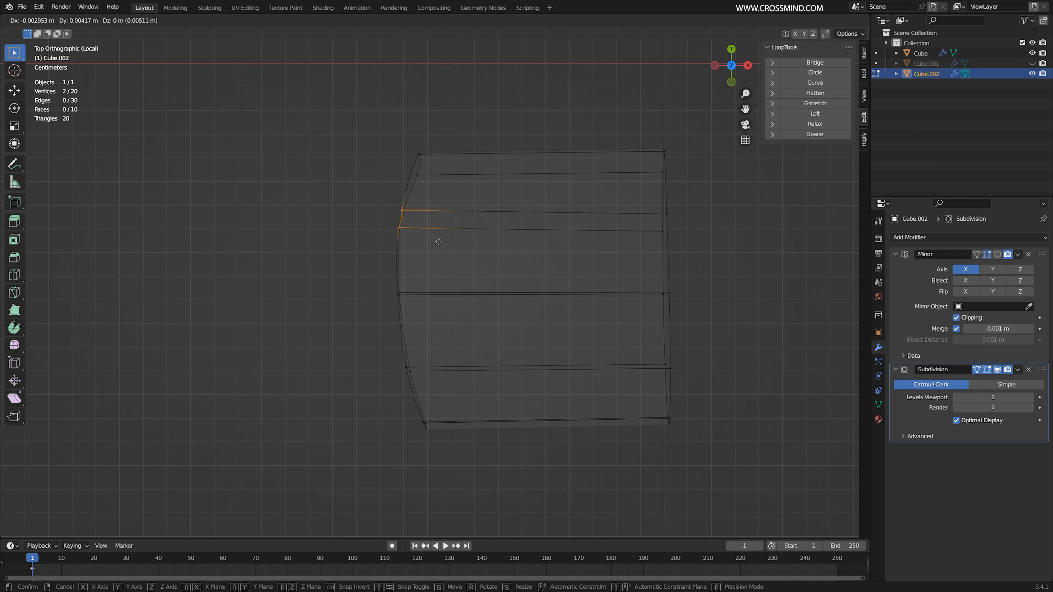
pyautogui.click(428, 311)
pyautogui.hotkey('alt', 'a')
pyautogui.press('b')
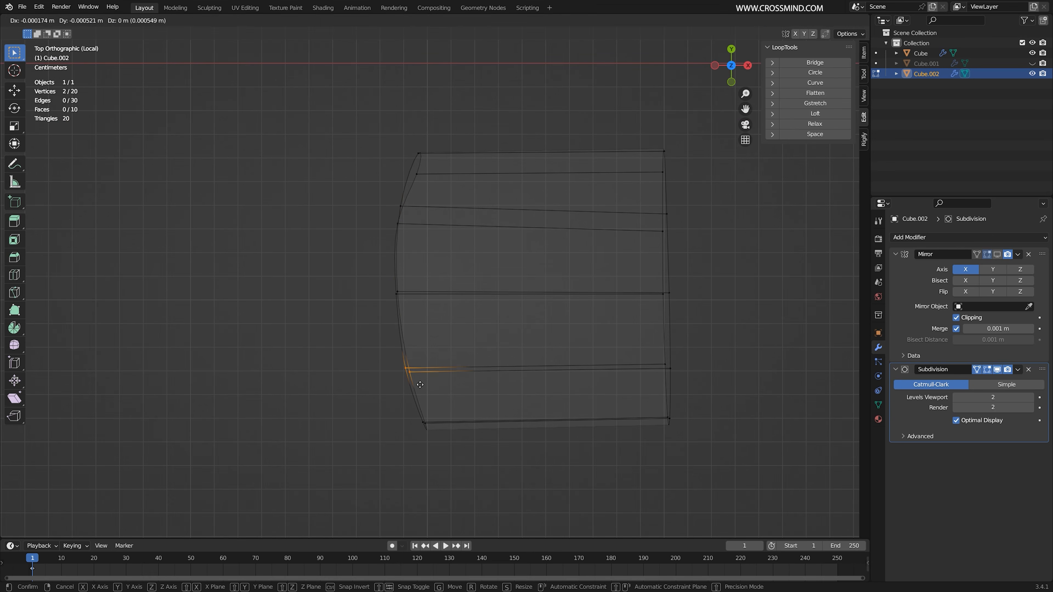
pyautogui.click(420, 386)
# Move the single inner vertex near the upper knuckle corner and the vertex pair beside it to even out the arc
pyautogui.click(416, 175)
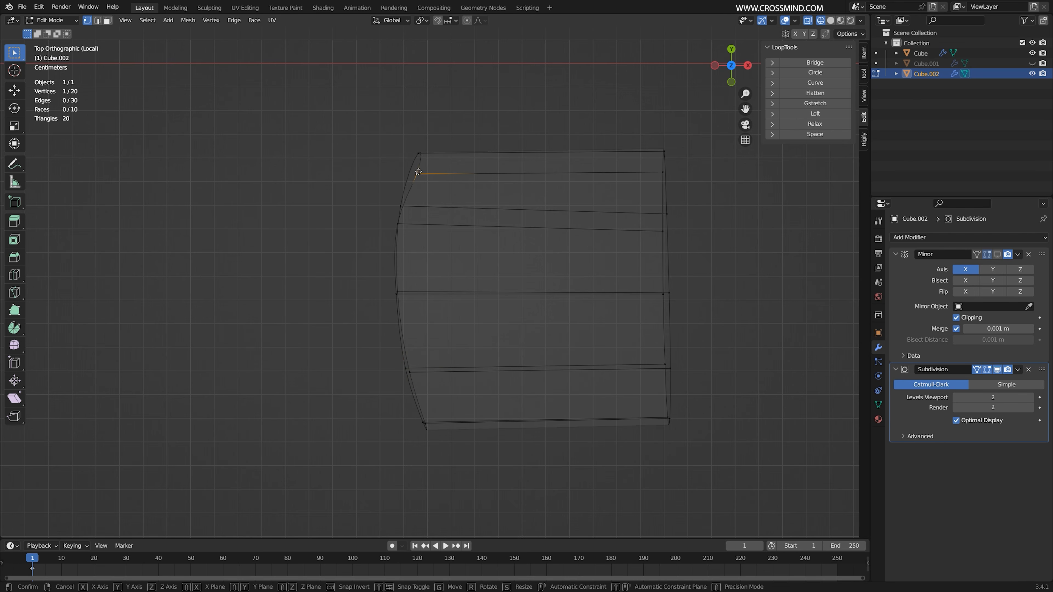
pyautogui.press('g')
pyautogui.click(414, 168)
pyautogui.keyDown('shift'); pyautogui.moveTo(444, 221); pyautogui.dragTo(485, 235, button='middle'); pyautogui.keyUp('shift')
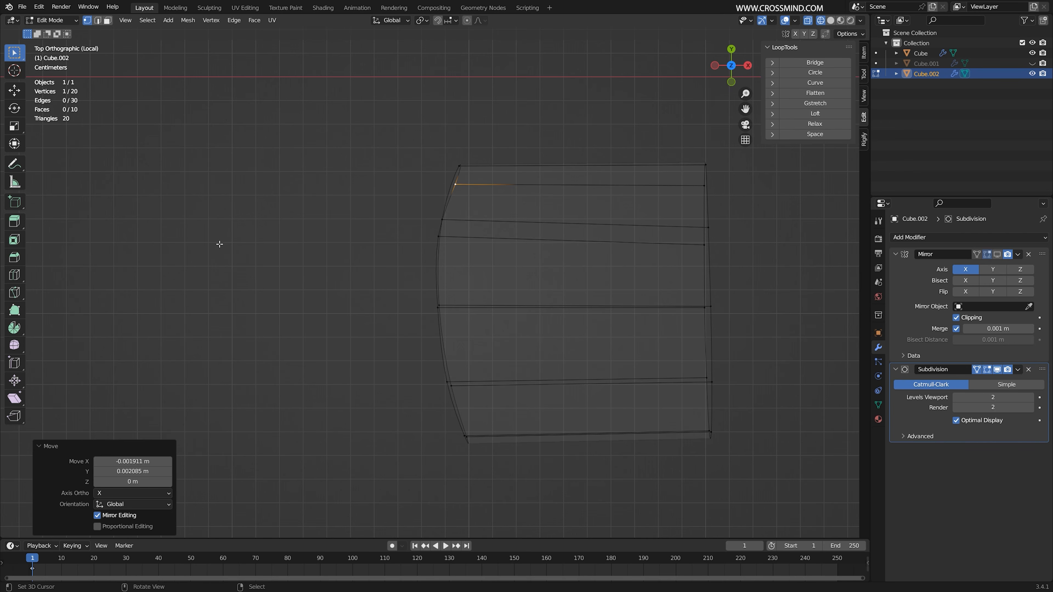
pyautogui.click(411, 240)
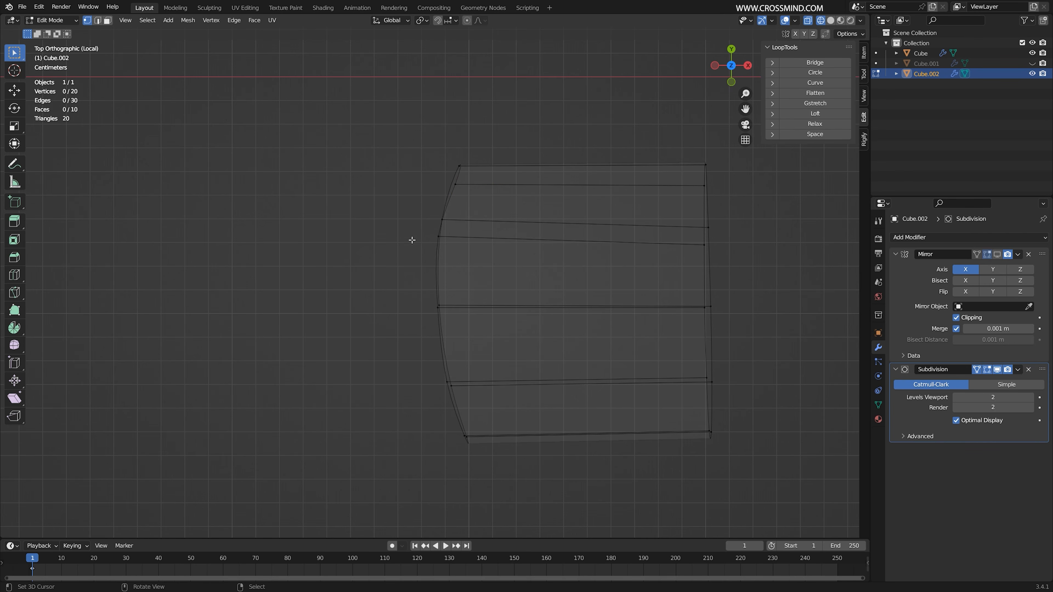
pyautogui.keyDown('shift'); pyautogui.click(431, 223); pyautogui.keyUp('shift')
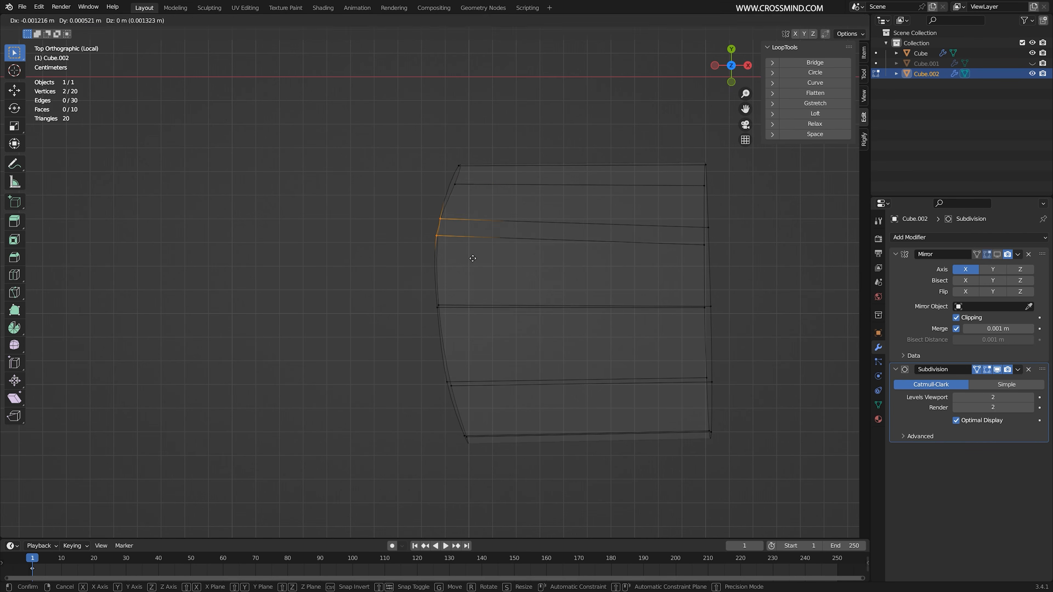
pyautogui.press('g')
pyautogui.click(453, 324)
# Return to solid shading and move part of the palm's open knuckle rim along Z
pyautogui.scroll(-2, 653, 285)
pyautogui.hotkey('alt', 'a')
pyautogui.hotkey('shift', 'z')
pyautogui.moveTo(440, 380)
pyautogui.mouseDown(button='middle')
pyautogui.moveTo(529, 340)
pyautogui.moveTo(514, 309)
pyautogui.moveTo(542, 357)
pyautogui.moveTo(552, 294)
pyautogui.moveTo(523, 311)
pyautogui.moveTo(500, 299)
pyautogui.mouseUp(button='middle')
pyautogui.press('g')
pyautogui.press('z')
pyautogui.click(543, 344)
# Adjust individual vertices on the lower side of the open knuckle rim along Z
pyautogui.press('1')
pyautogui.click(495, 290)
pyautogui.press('g')
pyautogui.press('z')
pyautogui.click(519, 286)
pyautogui.rightClick(505, 304)
pyautogui.press('g')
pyautogui.press('z')
pyautogui.click(506, 299)
# Adjust individual vertices on the upper side of the open knuckle rim along Z
pyautogui.rightClick(490, 226)
pyautogui.press('g')
pyautogui.press('z')
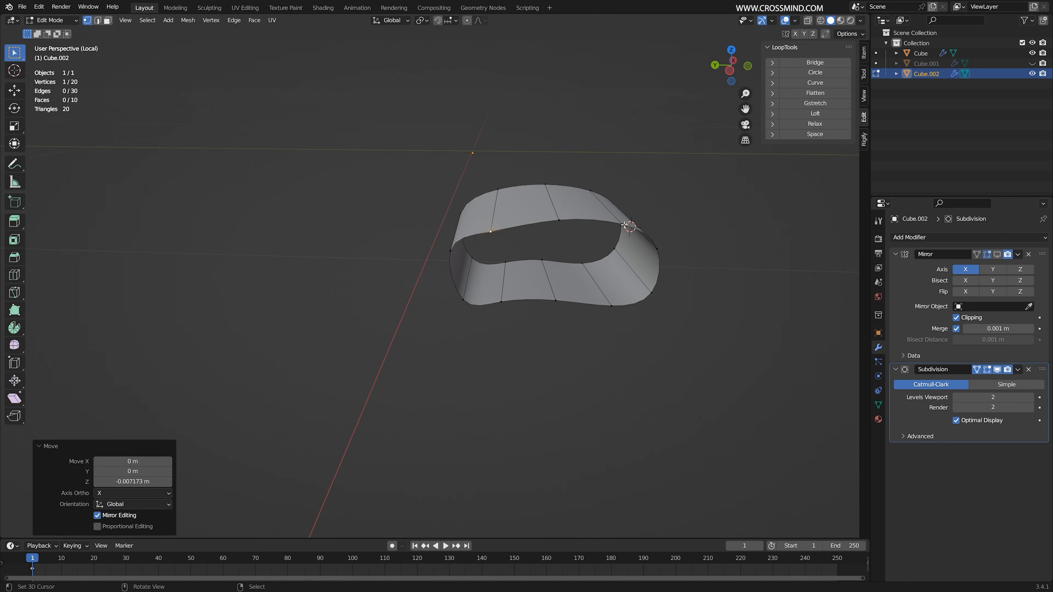
pyautogui.rightClick(624, 224)
pyautogui.press('g')
pyautogui.press('z')
pyautogui.click(622, 233)
# Select the palm's open knuckle edge loop and close it with Grid Fill
pyautogui.press('2')
pyautogui.moveTo(519, 242); pyautogui.dragTo(545, 279, button='middle')
pyautogui.rightClick(523, 226)
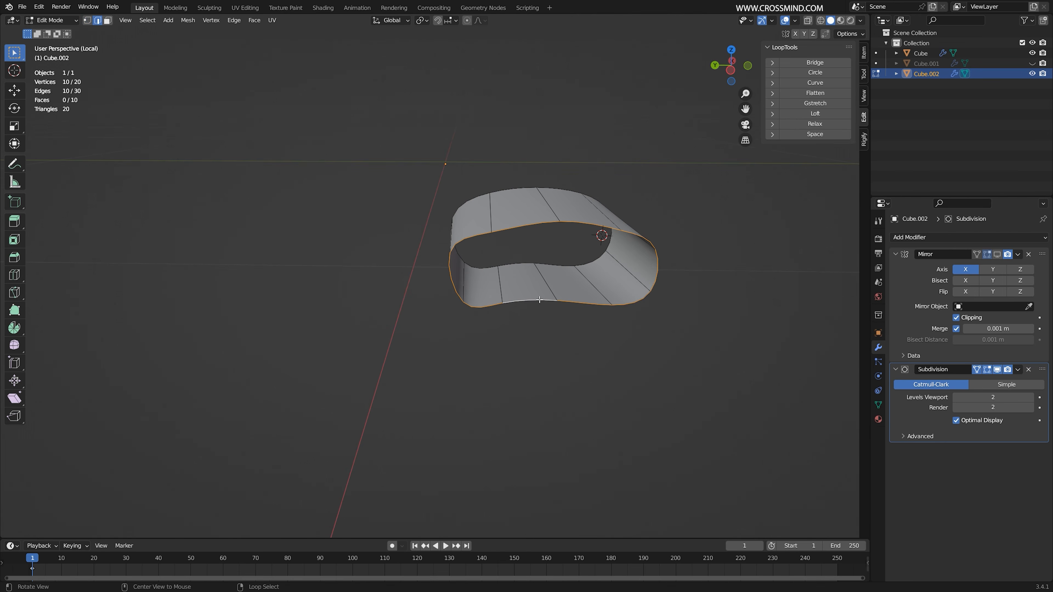
pyautogui.press('F3')
pyautogui.write('gr')
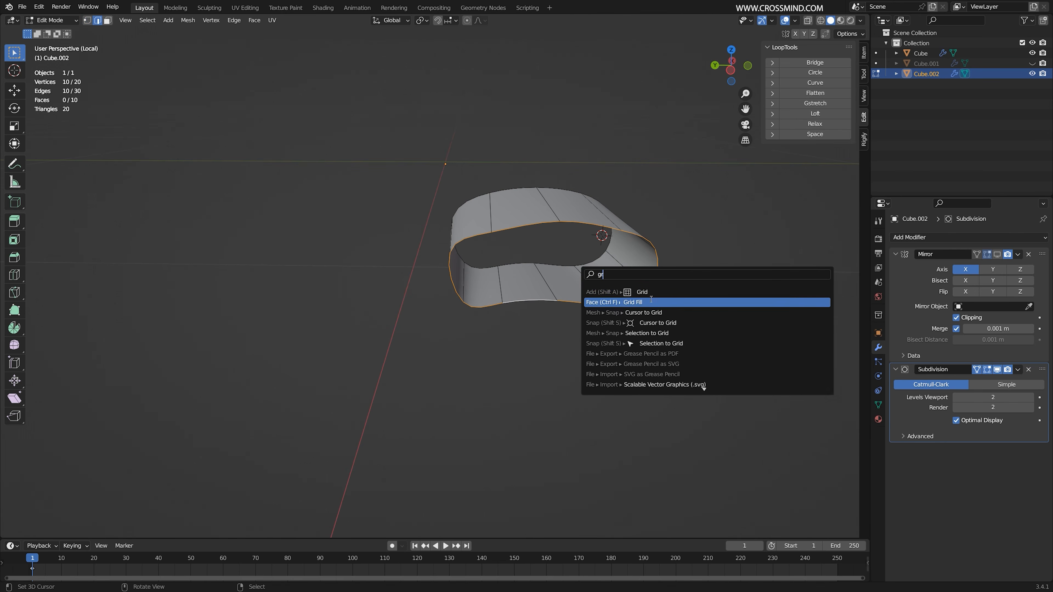
pyautogui.click(638, 302)
# Select the long face on the thumb side of the palm and extrude it about 0.033 m along its normal
pyautogui.moveTo(564, 205); pyautogui.dragTo(527, 222, button='middle')
pyautogui.rightClick(520, 218)
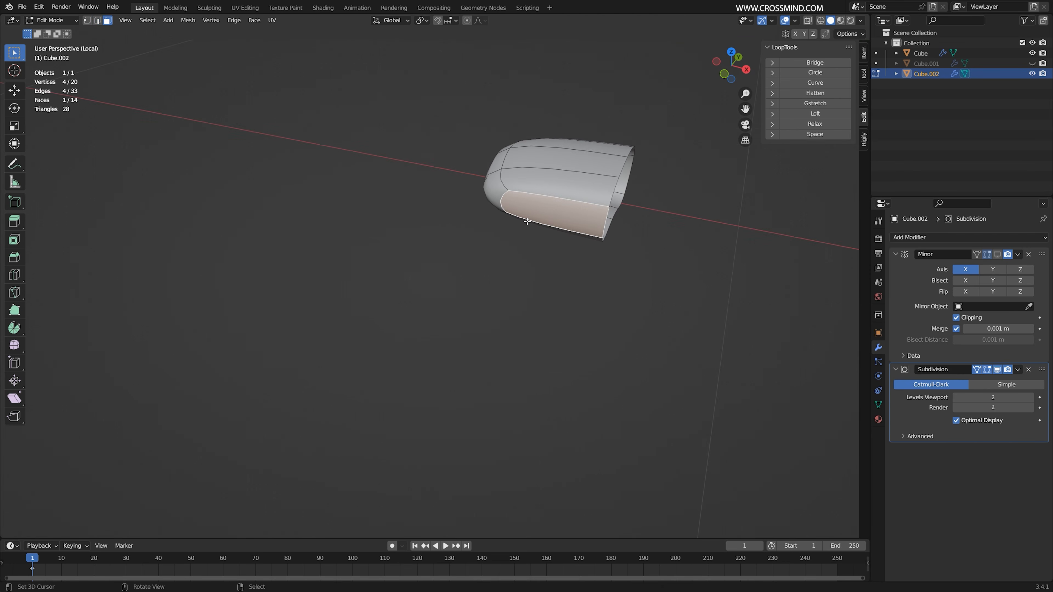
pyautogui.press('KP_7')
pyautogui.press('e')
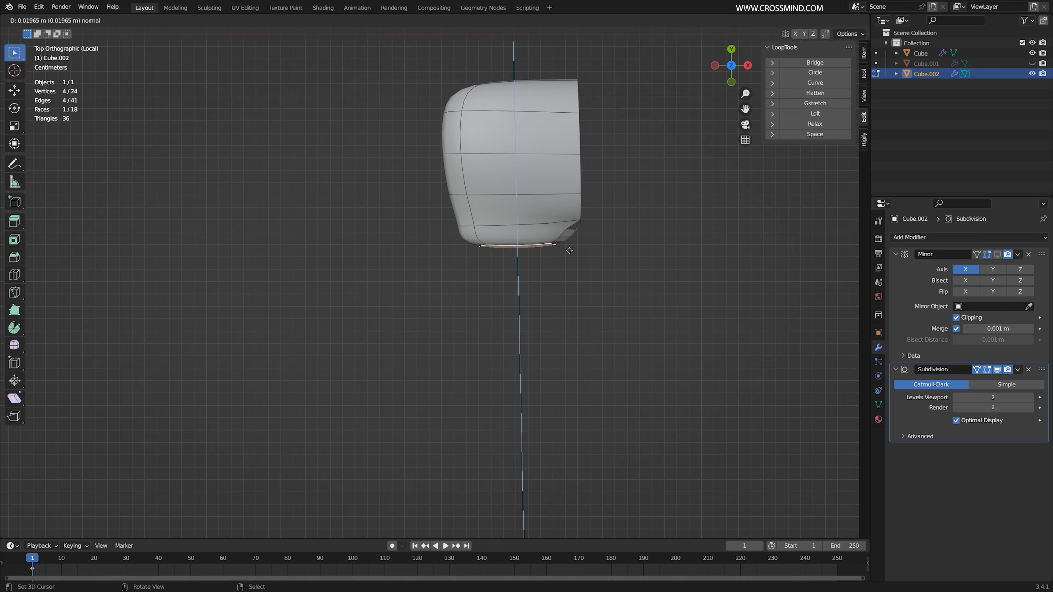
pyautogui.click(570, 251)
pyautogui.press('g')
pyautogui.press('e')
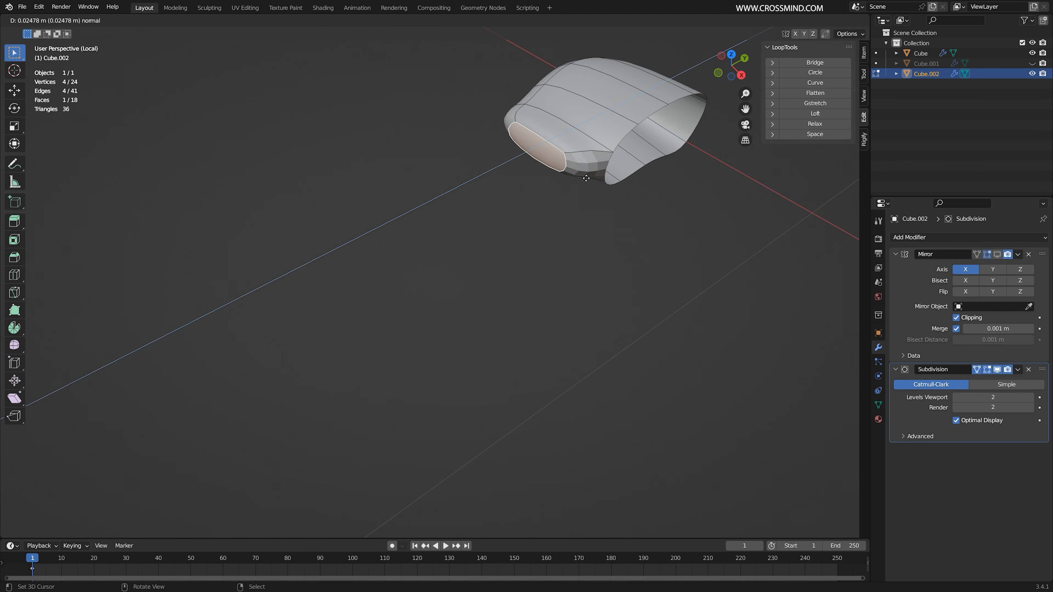
pyautogui.click(576, 183)
pyautogui.moveTo(576, 184); pyautogui.dragTo(630, 213, button='middle')
# Show the palm in wireframe top view with the subdivision preview turned off, ready for vertex editing
pyautogui.press('KP_7')
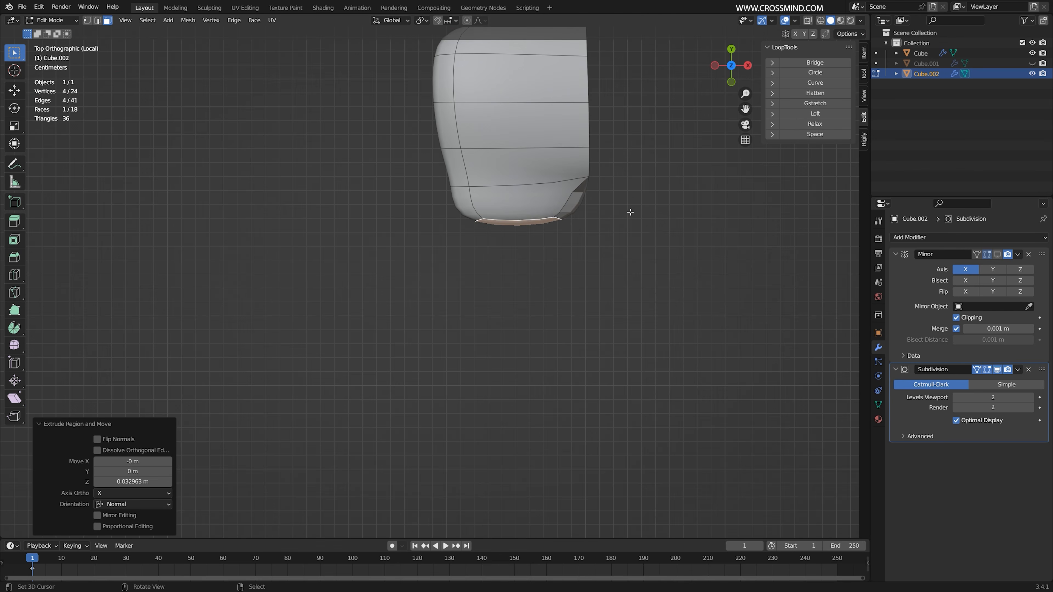
pyautogui.press('z')
pyautogui.click(575, 213)
pyautogui.scroll(2, 601, 237)
pyautogui.hotkey('ctrl', '0')
pyautogui.scroll(-1, 500, 287)
pyautogui.press('1')
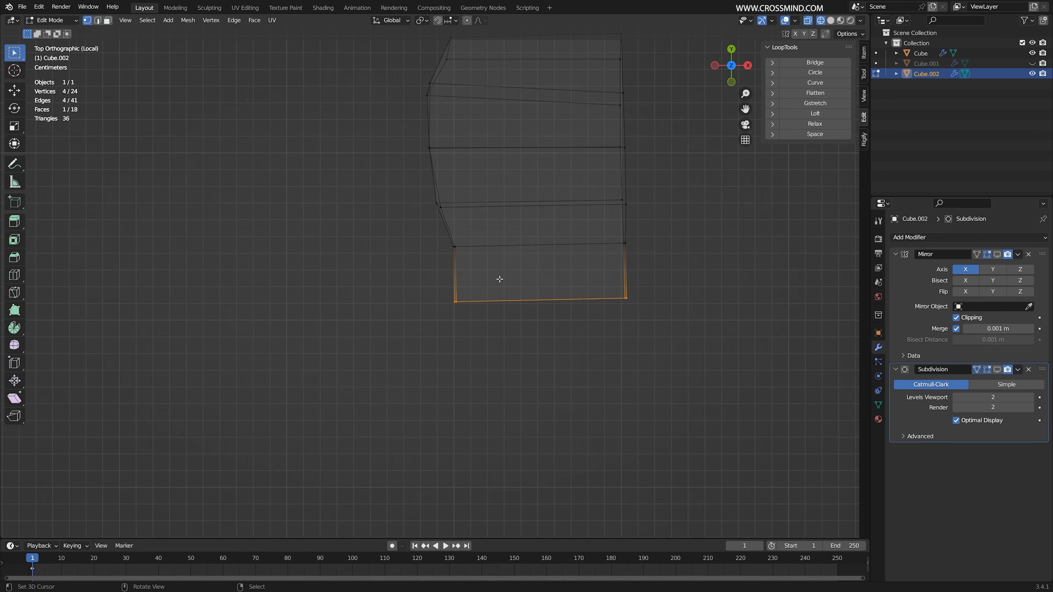
# Move the end vertices of the thumb extrusion in top view to taper and slant it
pyautogui.moveTo(486, 335); pyautogui.dragTo(488, 336)
pyautogui.press('g')
pyautogui.click(533, 310)
pyautogui.press('b')
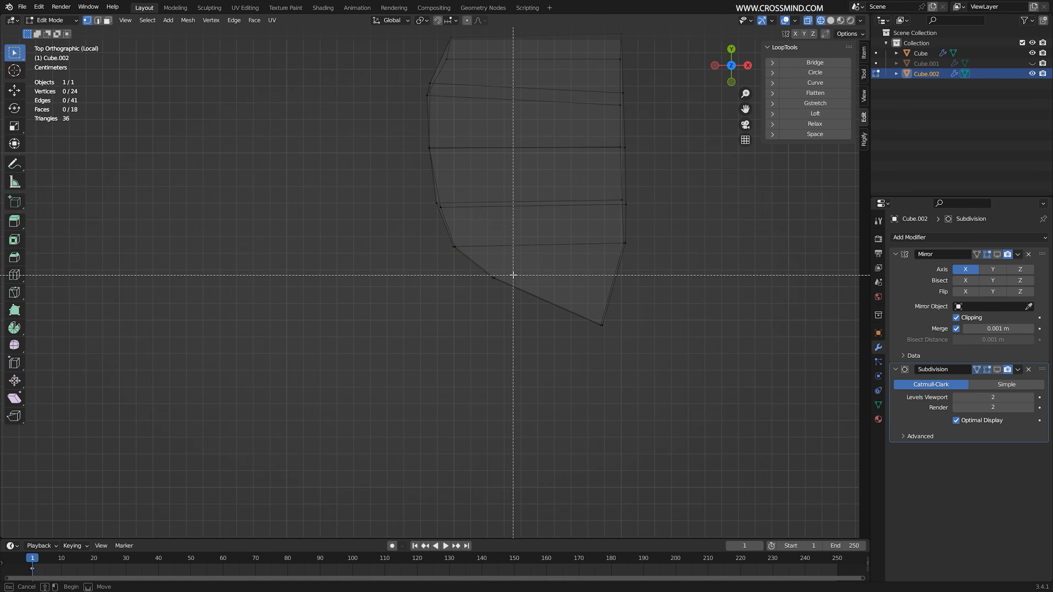
pyautogui.moveTo(477, 263); pyautogui.dragTo(507, 289)
pyautogui.press('g')
pyautogui.click(507, 289)
# Refine the thumb base in top view by repositioning its knuckle-side vertex pair and adjusting the slanted end
pyautogui.press('b')
pyautogui.moveTo(490, 269); pyautogui.dragTo(513, 304)
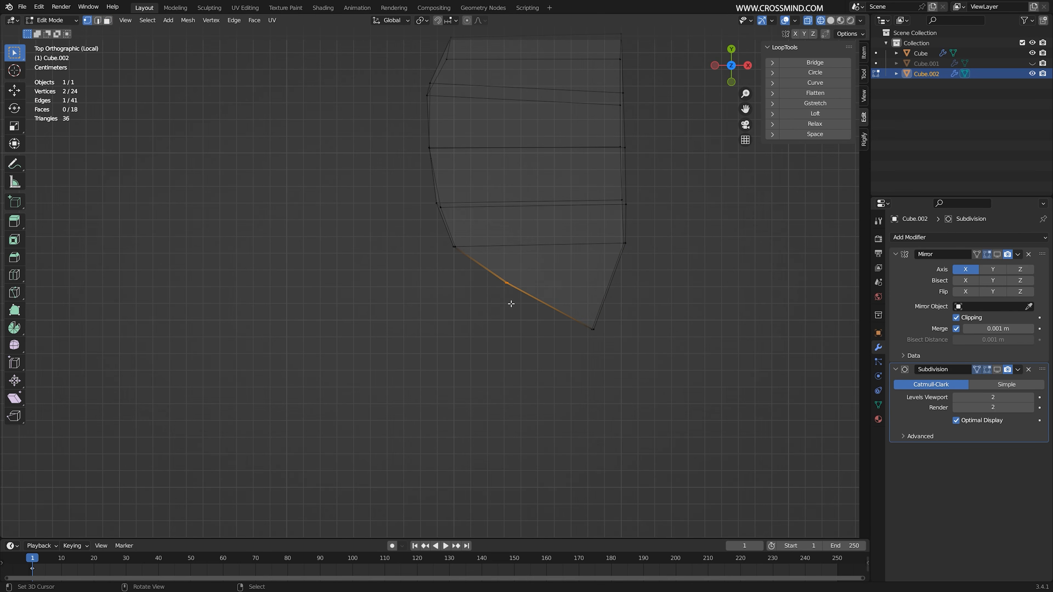
pyautogui.press('g')
pyautogui.click(520, 296)
pyautogui.hotkey('alt', 'a')
pyautogui.press('b')
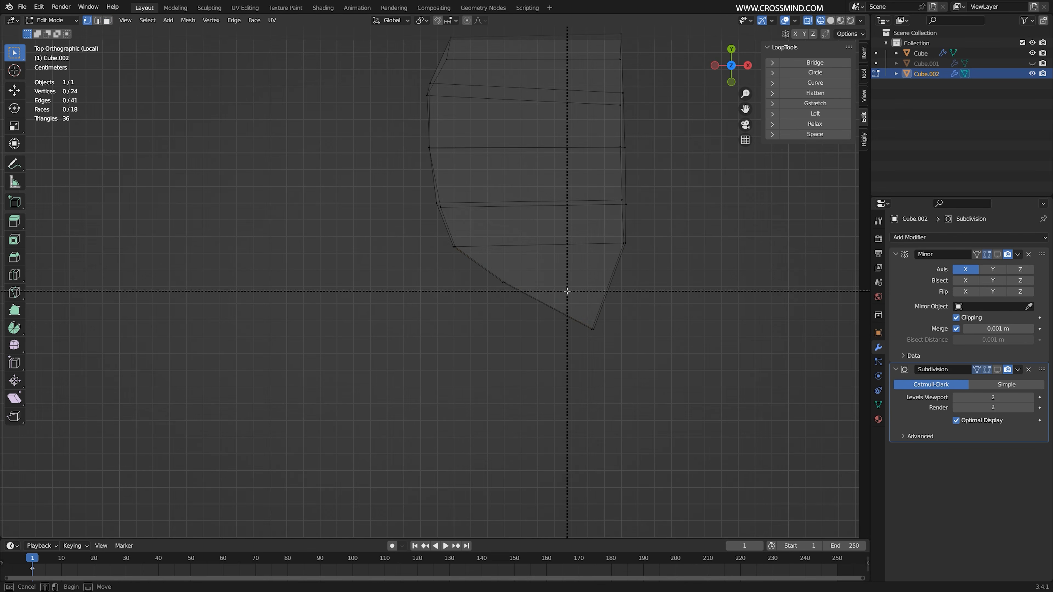
pyautogui.press('g')
pyautogui.click(550, 294)
# Move the thumb base's end face down about 0.011 m from the side and rotate it slightly
pyautogui.moveTo(550, 294); pyautogui.dragTo(648, 233, button='middle')
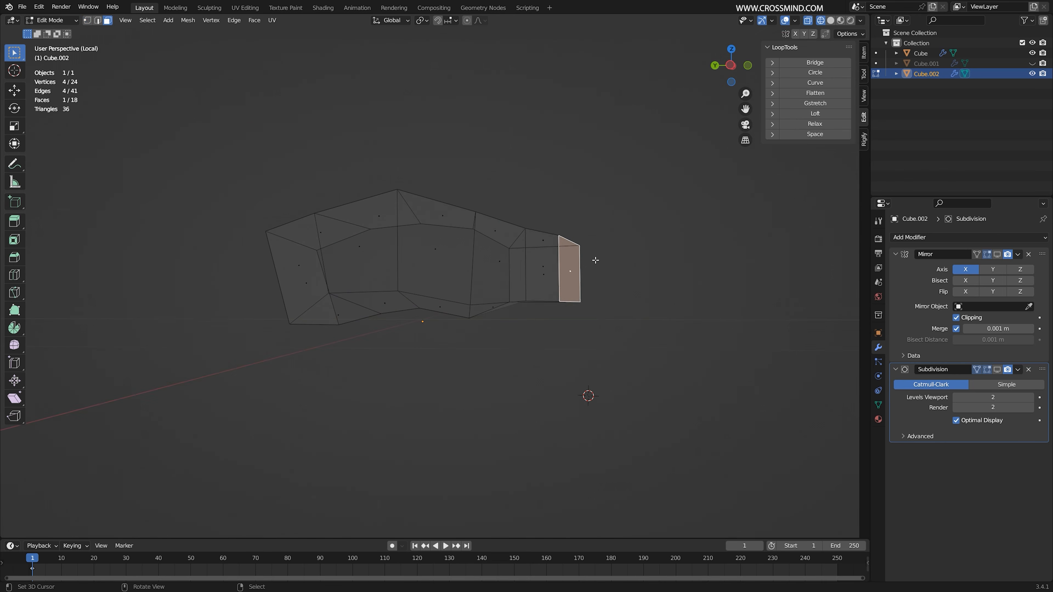
pyautogui.press('g')
pyautogui.click(596, 280)
pyautogui.press('r')
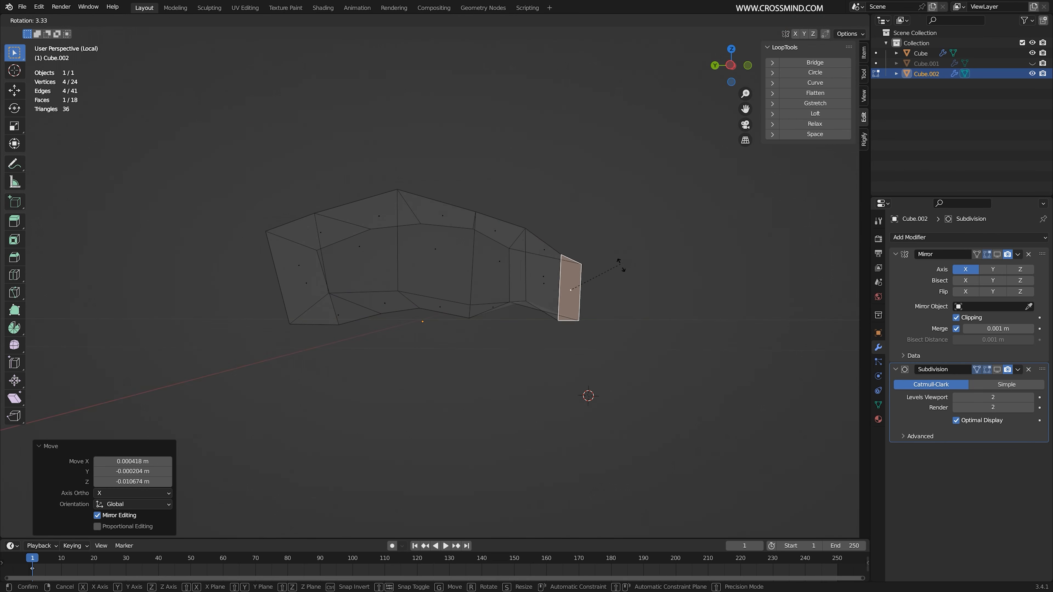
pyautogui.click(628, 280)
# Rotate the thumb base's end face further from several angles to aim it along the thumb direction
pyautogui.click(601, 285)
pyautogui.press('r')
pyautogui.click(613, 282)
pyautogui.moveTo(660, 272); pyautogui.dragTo(534, 284, button='middle')
pyautogui.moveTo(680, 287); pyautogui.dragTo(533, 316, button='middle')
pyautogui.press('r')
pyautogui.click(503, 288)
# Save the file and keep a hidden backup copy of the palm object, duplicated along negative X
pyautogui.press('Tab')
pyautogui.hotkey('ctrl', 's')
pyautogui.hotkey('shift', 'd')
pyautogui.press('x')
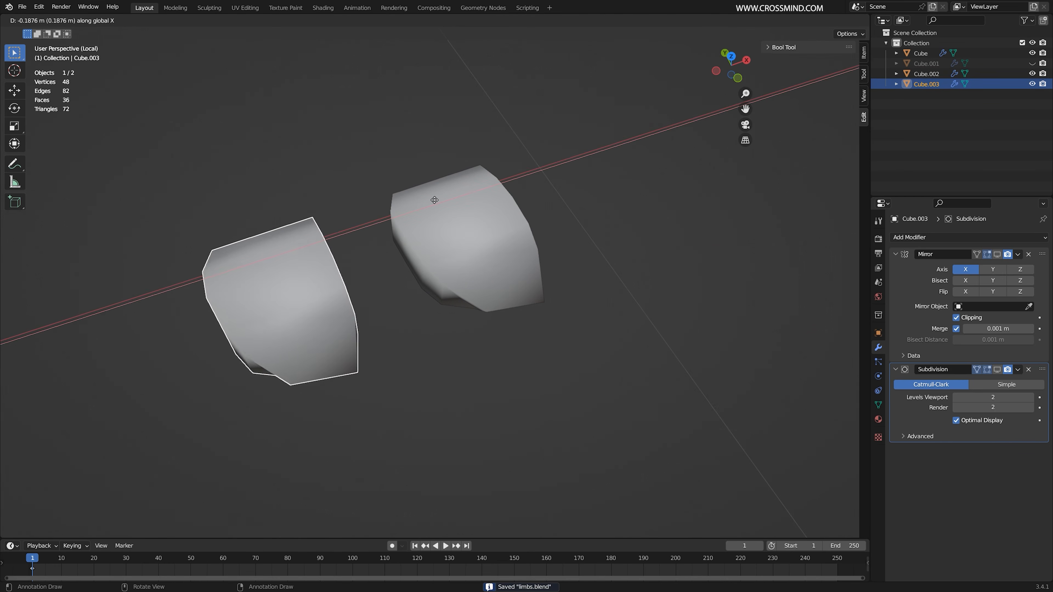
pyautogui.click(377, 213)
pyautogui.press('h')
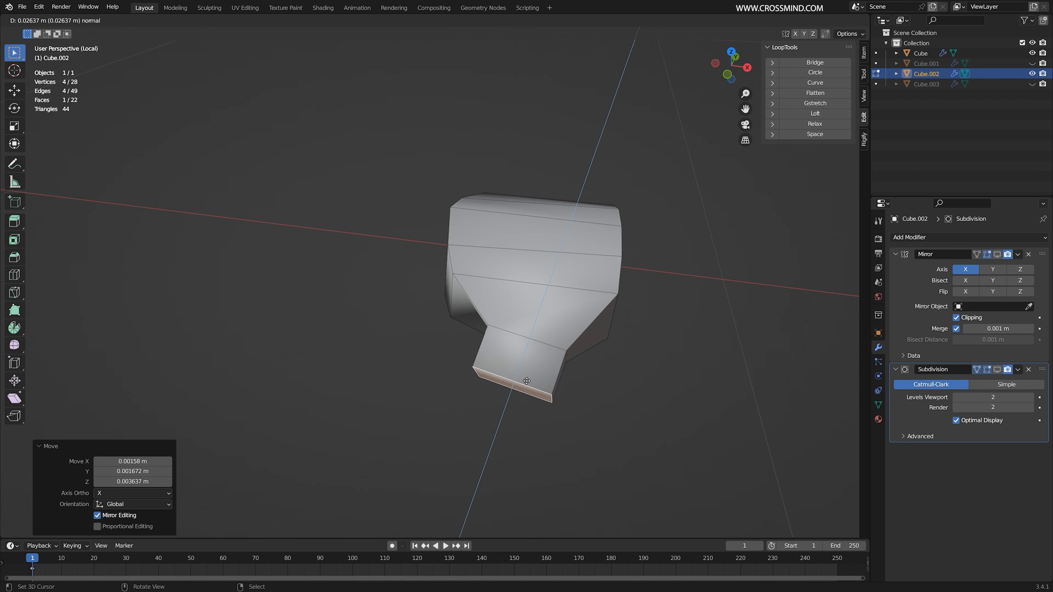
# Extrude the thumb's end face about 0.031 m, scale it down and move it farther out to lengthen the thumb
pyautogui.click(540, 387)
pyautogui.moveTo(540, 388); pyautogui.dragTo(559, 359, button='middle')
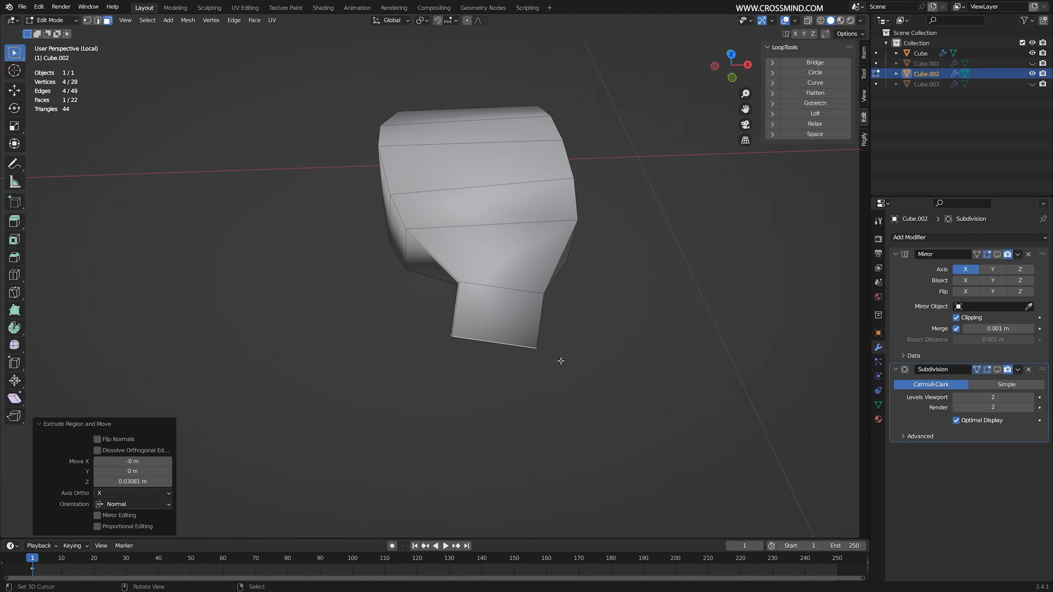
pyautogui.press('s')
pyautogui.click(535, 356)
pyautogui.press('g')
pyautogui.click(515, 405)
# Rotate the thumb's tip face and scale it to about 0.886
pyautogui.press('r')
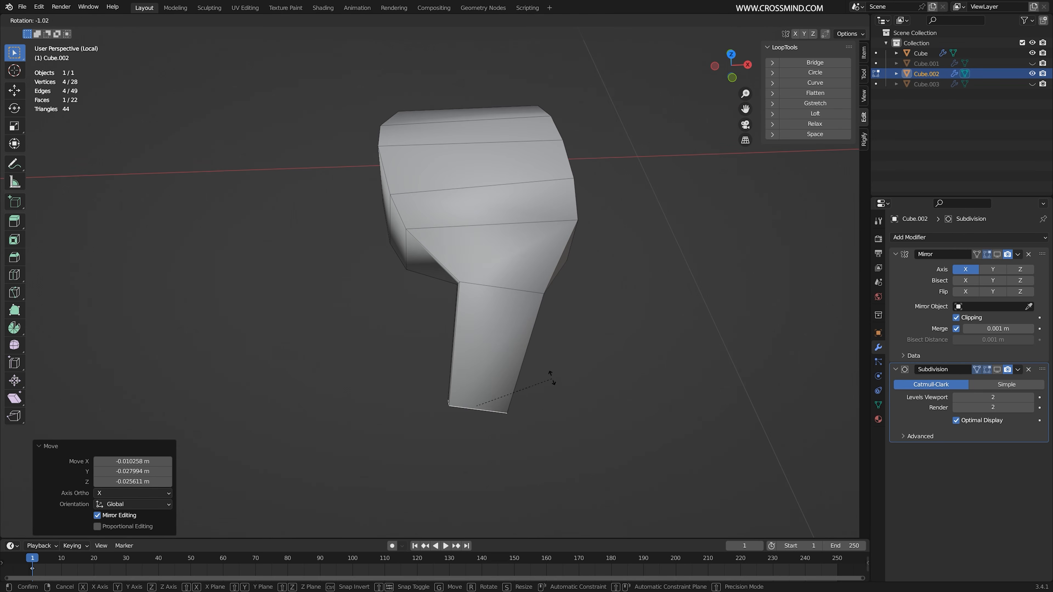
pyautogui.click(490, 369)
pyautogui.moveTo(490, 369); pyautogui.dragTo(598, 381, button='middle')
pyautogui.press('s')
pyautogui.click(536, 381)
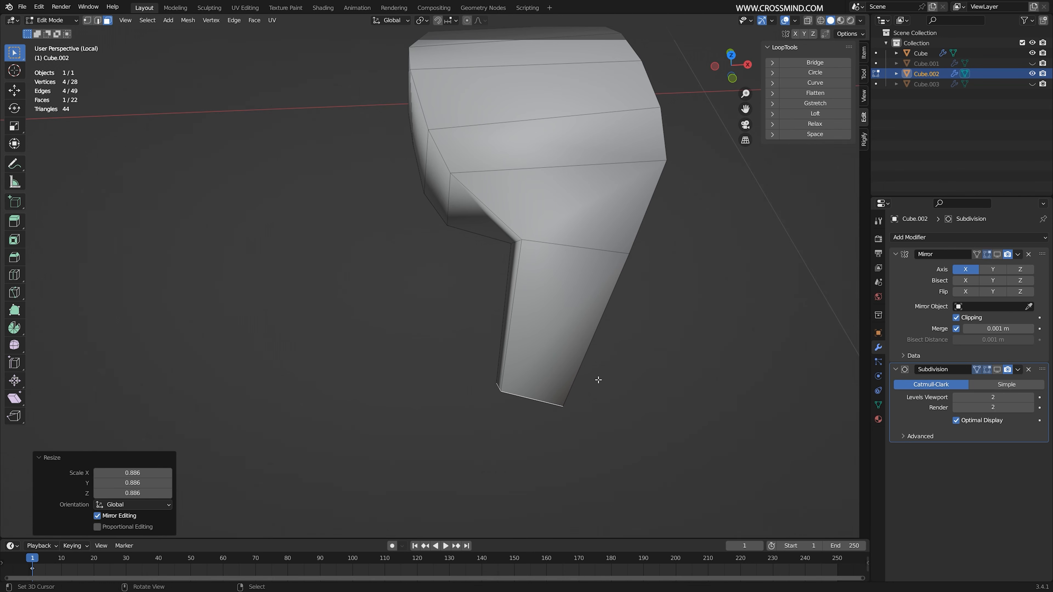
# Add a loop cut across the middle of the thumb, then move and scale the new loop
pyautogui.click(594, 317)
pyautogui.click(616, 341)
pyautogui.moveTo(615, 341); pyautogui.dragTo(618, 336, button='middle')
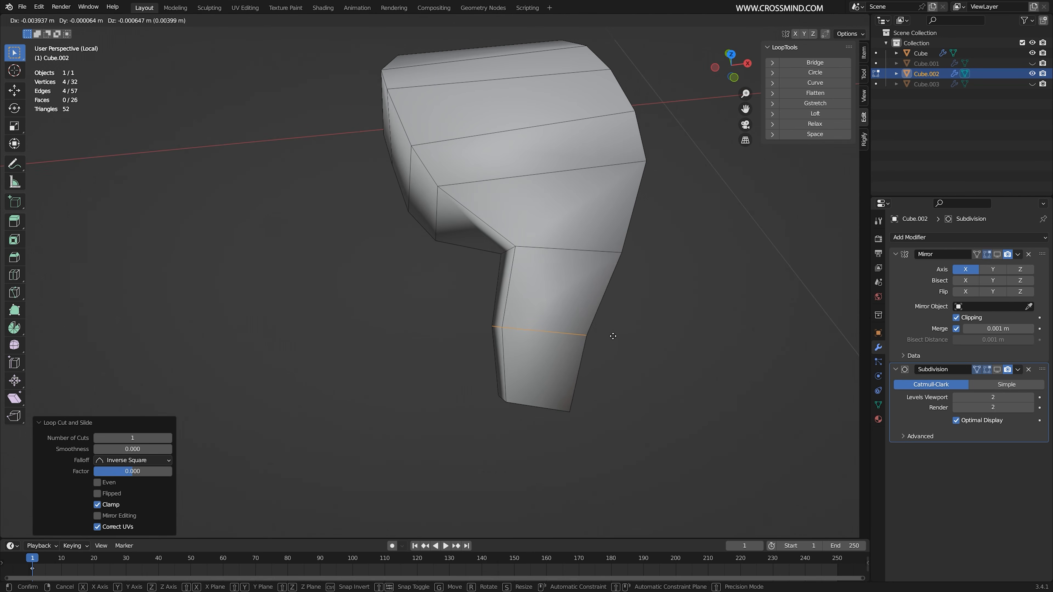
pyautogui.press('s')
pyautogui.click(606, 333)
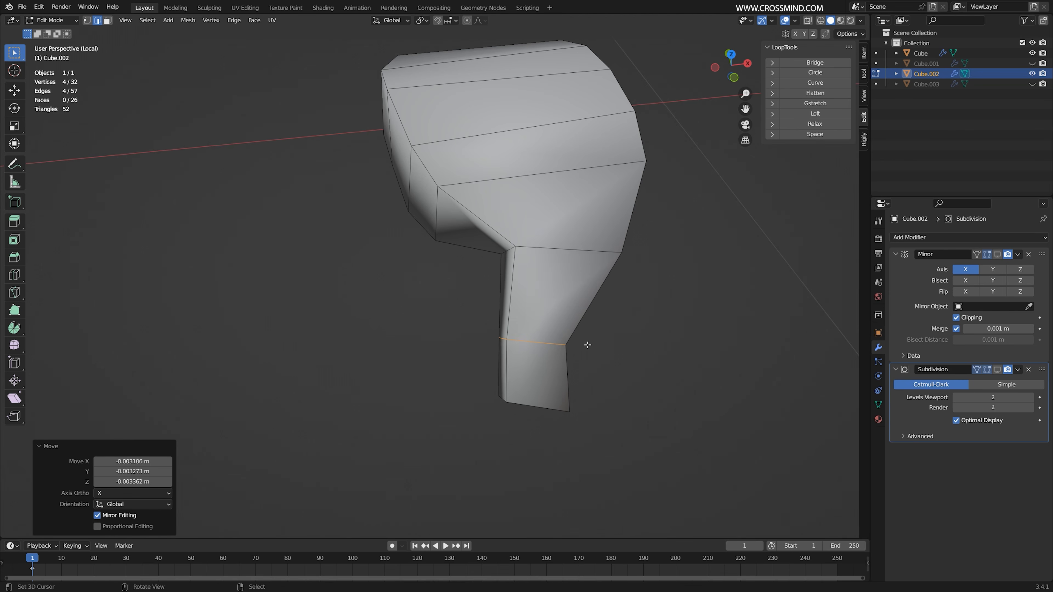
# Select the edge loop at the thumb's tip and reposition it to bend the thumb
pyautogui.hotkey('alt', 'a')
pyautogui.moveTo(558, 395); pyautogui.dragTo(550, 307, button='middle')
pyautogui.keyDown('alt'); pyautogui.click(564, 381); pyautogui.keyUp('alt')
pyautogui.press('g')
pyautogui.click(552, 301)
# Add a centred loop cut between the thumb's base and its middle joint and scale the new loop
pyautogui.click(555, 260)
pyautogui.rightClick(555, 260)
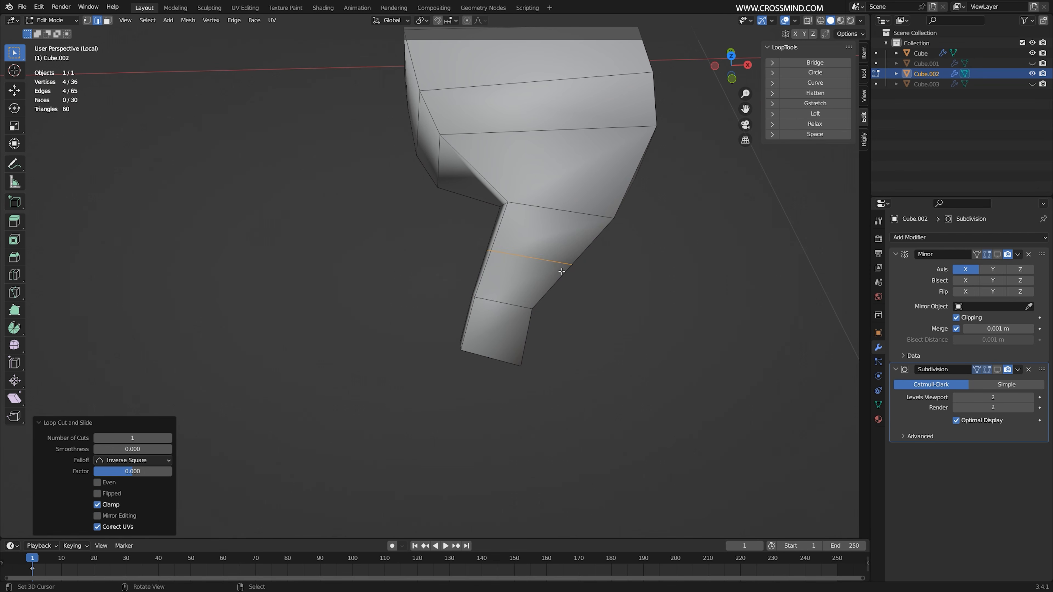
pyautogui.moveTo(556, 260); pyautogui.dragTo(585, 275, button='middle')
pyautogui.press('s')
pyautogui.click(580, 268)
# Move and rotate the thumb's joint edge loops to smooth the bend
pyautogui.moveTo(548, 308); pyautogui.dragTo(515, 307, button='middle')
pyautogui.press('g')
pyautogui.click(577, 278)
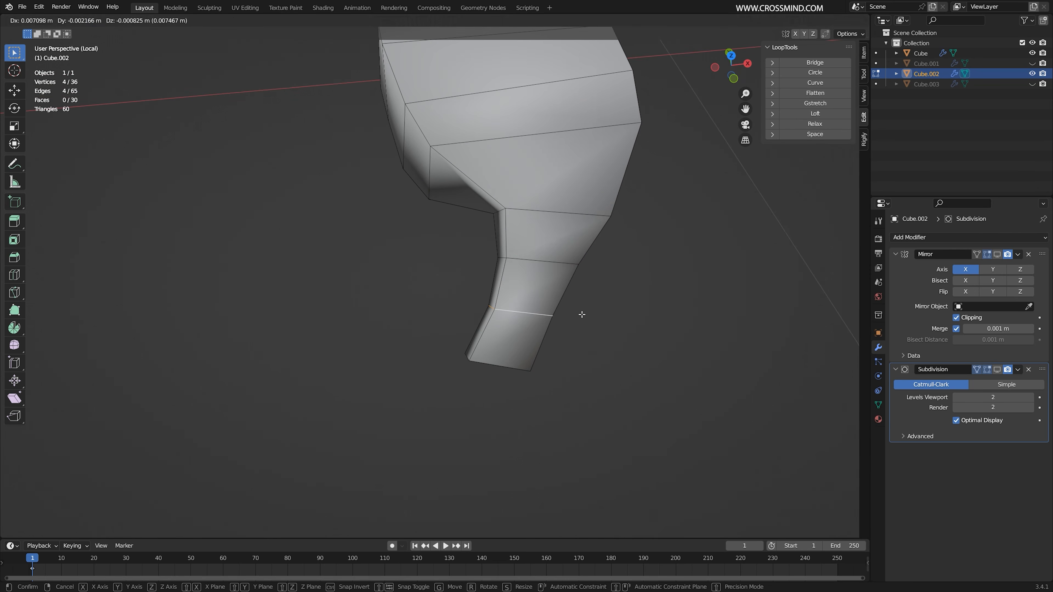
pyautogui.press('r')
pyautogui.click(588, 295)
# Select the thumb's tip face, then scale and rotate it to shape the end
pyautogui.moveTo(588, 296); pyautogui.dragTo(554, 273, button='middle')
pyautogui.press('3')
pyautogui.rightClick(498, 364)
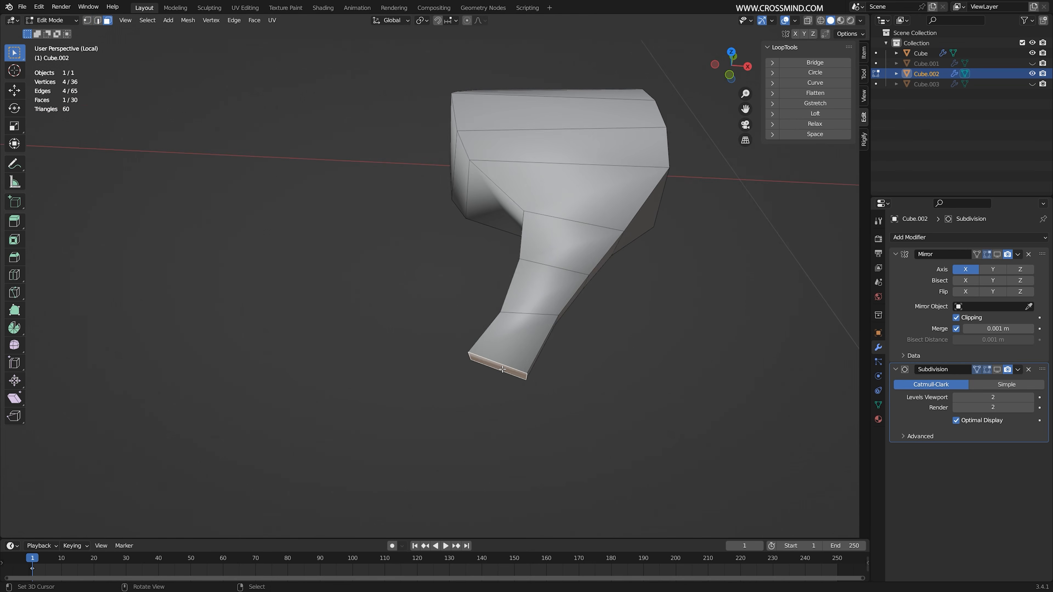
pyautogui.press('s')
pyautogui.moveTo(512, 365); pyautogui.dragTo(539, 233, button='middle')
pyautogui.click(548, 370)
pyautogui.press('r')
pyautogui.click(548, 385)
# With the subdivision preview on, select three consecutive faces along the thumb's upper side and move them slightly inward
pyautogui.press('Tab')
pyautogui.press('Tab')
pyautogui.scroll(3, 619, 291)
pyautogui.rightClick(619, 291)
pyautogui.keyDown('shift'); pyautogui.rightClick(622, 272); pyautogui.keyUp('shift')
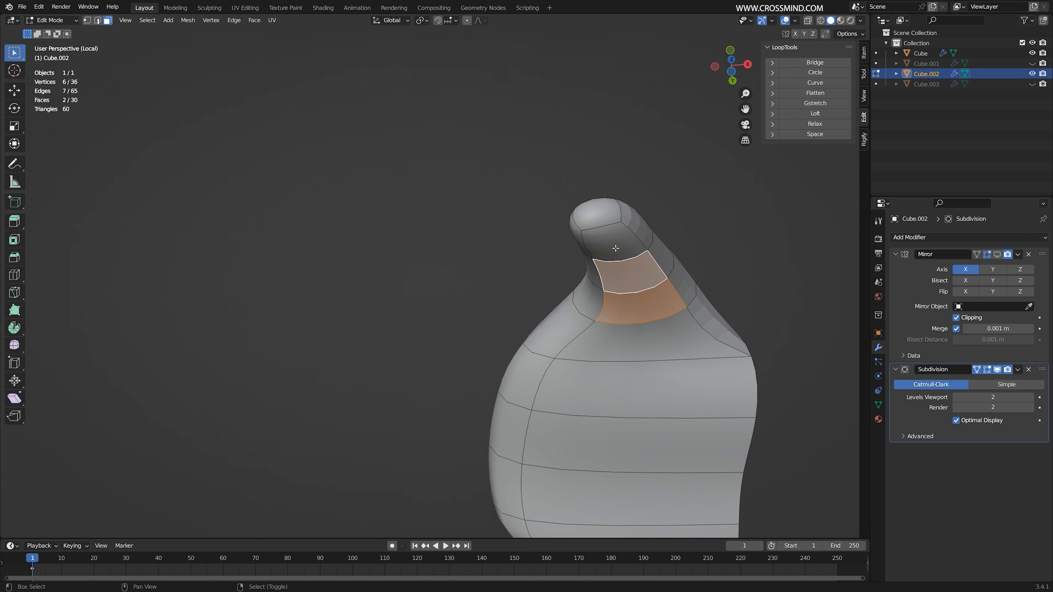
pyautogui.keyDown('shift'); pyautogui.rightClick(614, 240); pyautogui.keyUp('shift')
pyautogui.moveTo(613, 241); pyautogui.dragTo(670, 294, button='middle')
pyautogui.press('g')
pyautogui.click(637, 315)
pyautogui.scroll(4, 666, 248)
pyautogui.press('g')
pyautogui.click(666, 248)
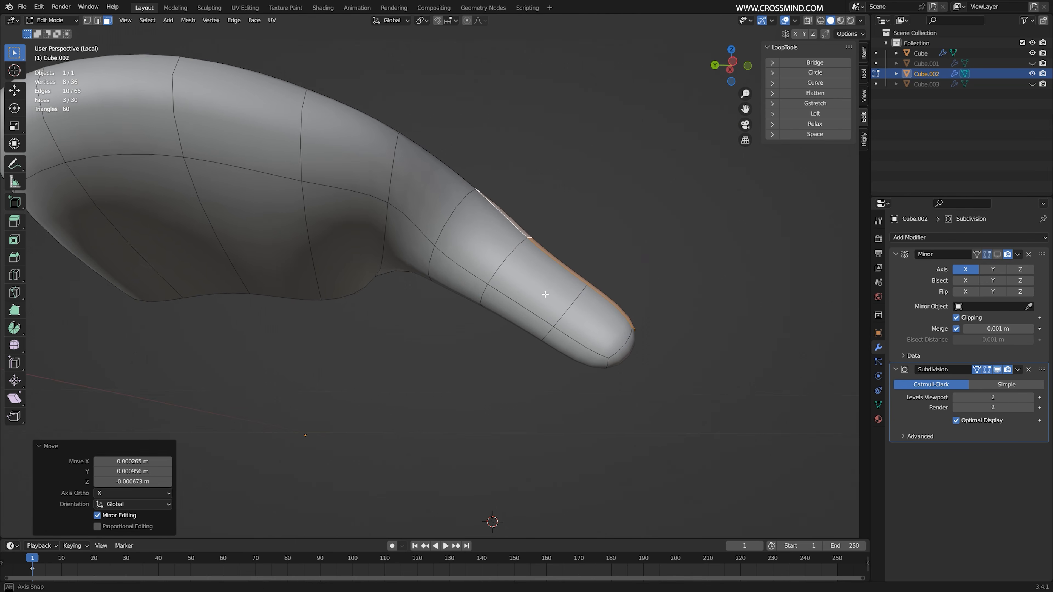
# Select the side face of the thumb's last segment and rotate it to align with the finger's direction
pyautogui.moveTo(666, 248); pyautogui.dragTo(659, 328, button='middle')
pyautogui.rightClick(512, 321)
pyautogui.press('r')
pyautogui.click(543, 390)
pyautogui.press('r')
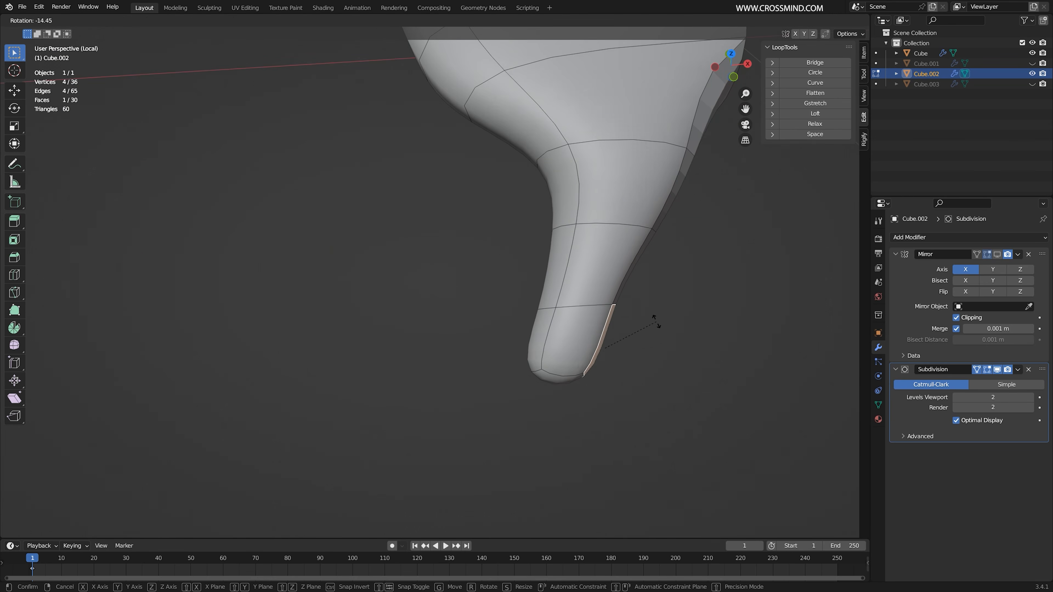
pyautogui.click(659, 324)
# Select the edge loop just before the thumb's tip and display the hand in wireframe
pyautogui.moveTo(628, 367); pyautogui.dragTo(616, 376, button='middle')
pyautogui.press('2')
pyautogui.keyDown('alt'); pyautogui.rightClick(601, 306); pyautogui.keyUp('alt')
pyautogui.hotkey('shift', 'z')
pyautogui.keyDown('shift'); pyautogui.moveTo(647, 286); pyautogui.dragTo(611, 341, button='middle'); pyautogui.keyUp('shift')
pyautogui.scroll(-1, 614, 344)
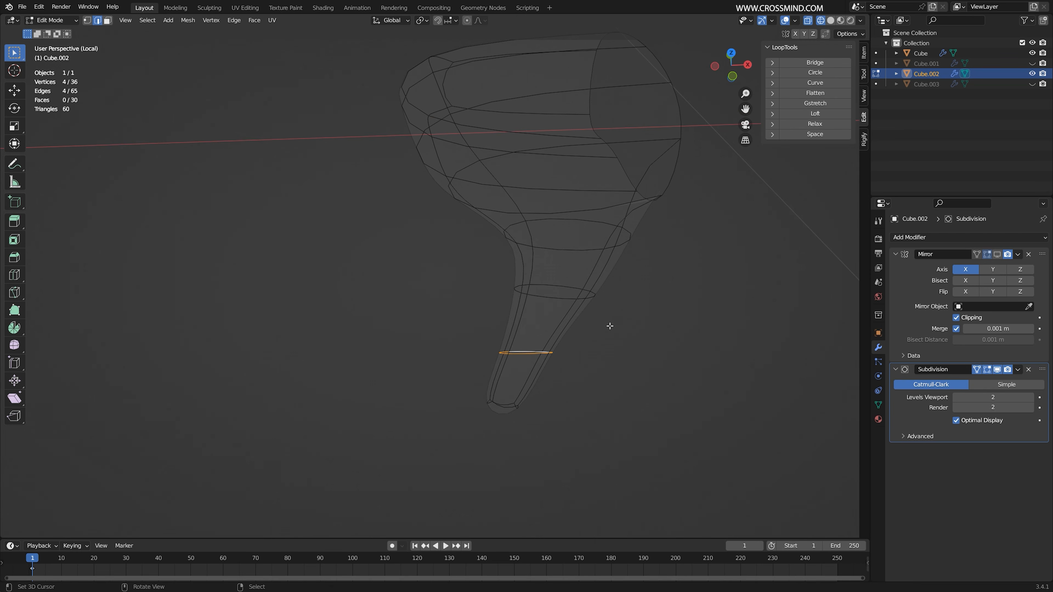
pyautogui.moveTo(541, 310); pyautogui.dragTo(552, 377, button='middle')
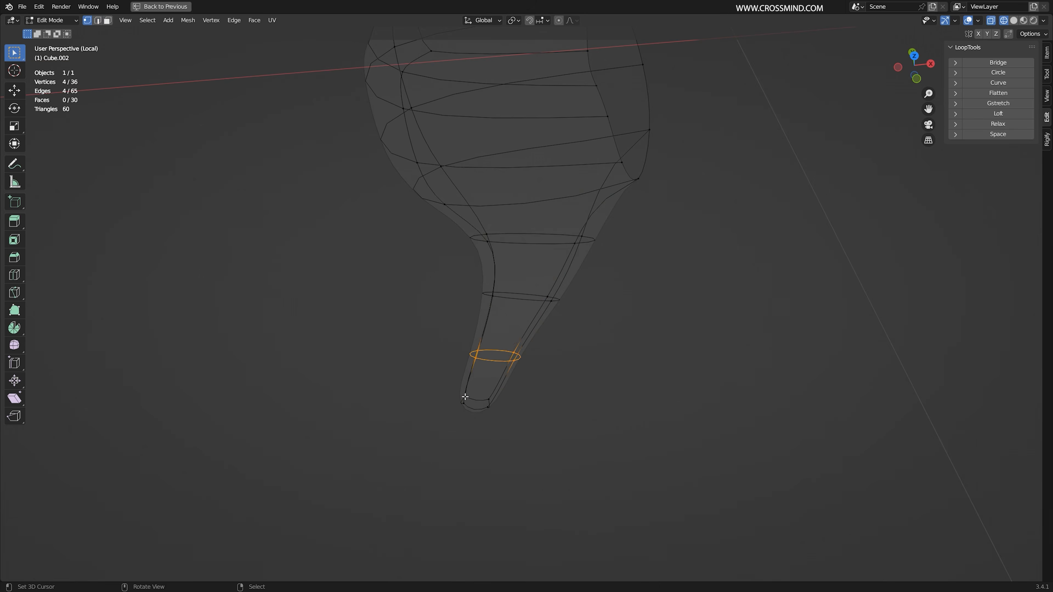
# Box-select vertices at the thumb's tip and move them to reshape the end
pyautogui.hotkey('alt', 'a')
pyautogui.press('b')
pyautogui.moveTo(453, 384); pyautogui.dragTo(482, 427)
pyautogui.press('g')
pyautogui.click(489, 405)
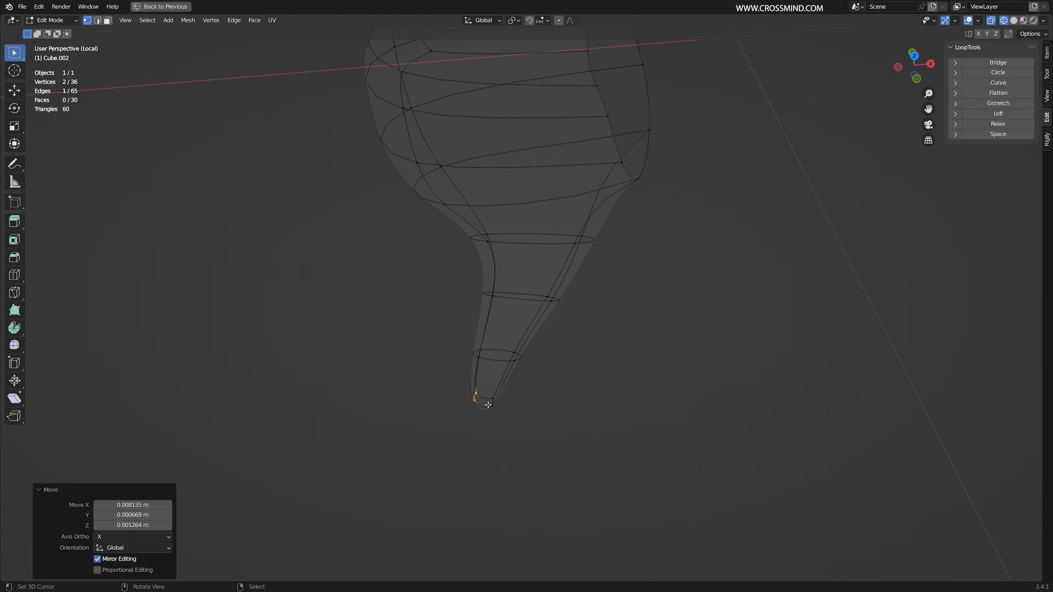
pyautogui.moveTo(466, 387); pyautogui.dragTo(496, 421)
pyautogui.press('g')
pyautogui.click(486, 429)
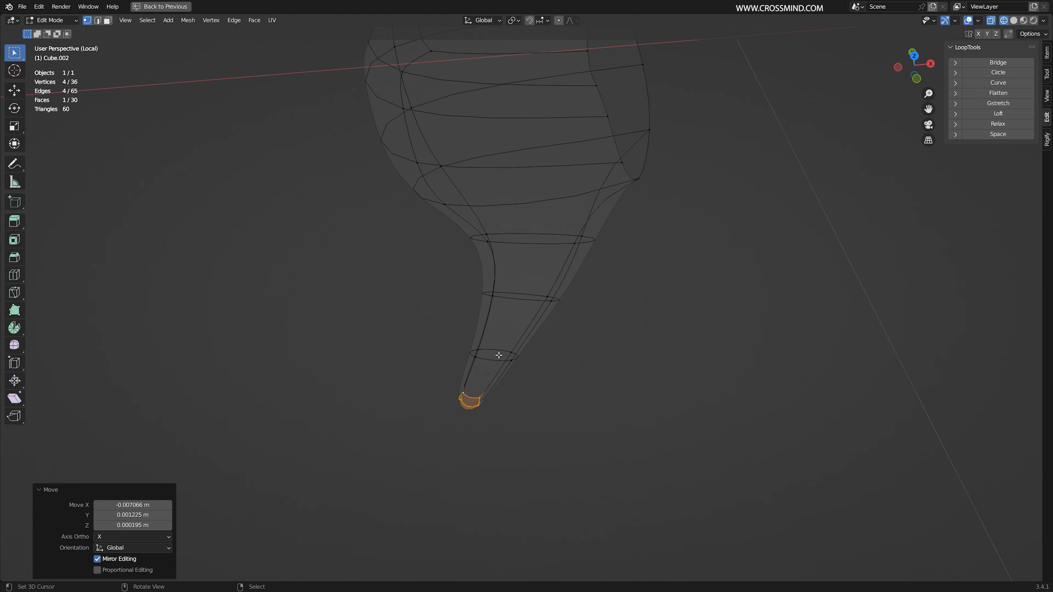
# Rotate the side face of the thumb's last segment by about 20° in view and move it slightly
pyautogui.moveTo(498, 353); pyautogui.dragTo(547, 348, button='middle')
pyautogui.press('r')
pyautogui.click(539, 343)
pyautogui.press('g')
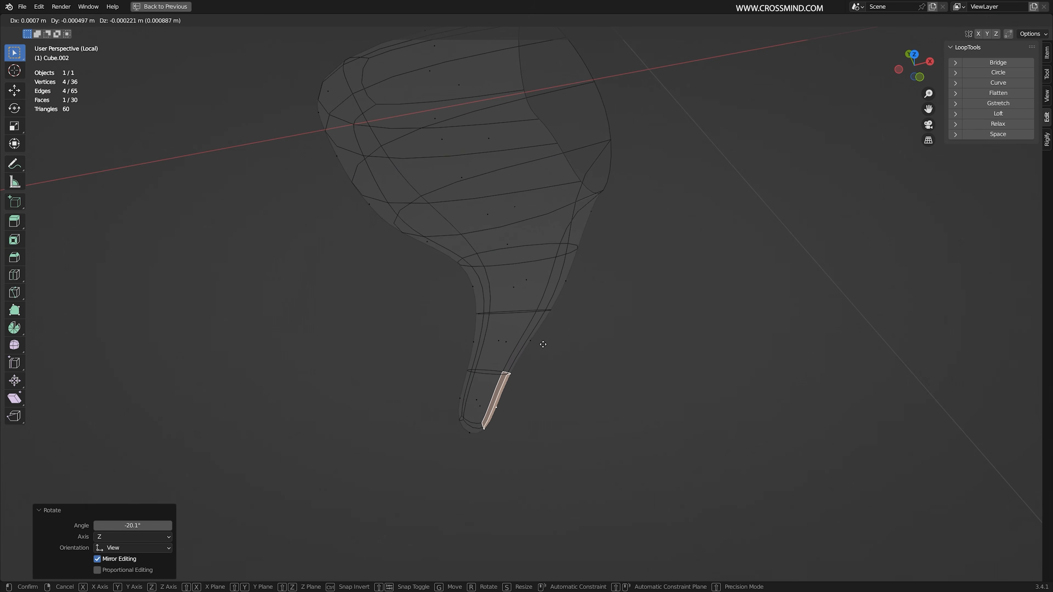
pyautogui.click(545, 345)
pyautogui.press('Tab')
pyautogui.moveTo(594, 365); pyautogui.dragTo(574, 357, button='middle')
pyautogui.press('Tab')
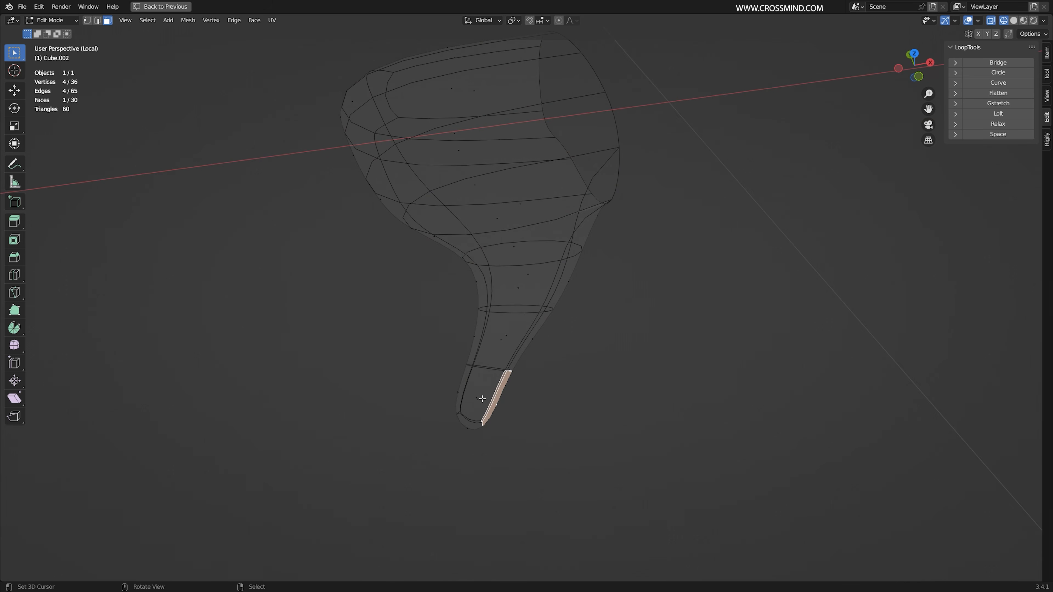
# Nudge the vertices at the thumb's tip to refine its rounded outline
pyautogui.press('g')
pyautogui.click(469, 401)
pyautogui.moveTo(476, 401); pyautogui.dragTo(494, 433)
pyautogui.press('g')
pyautogui.click(494, 433)
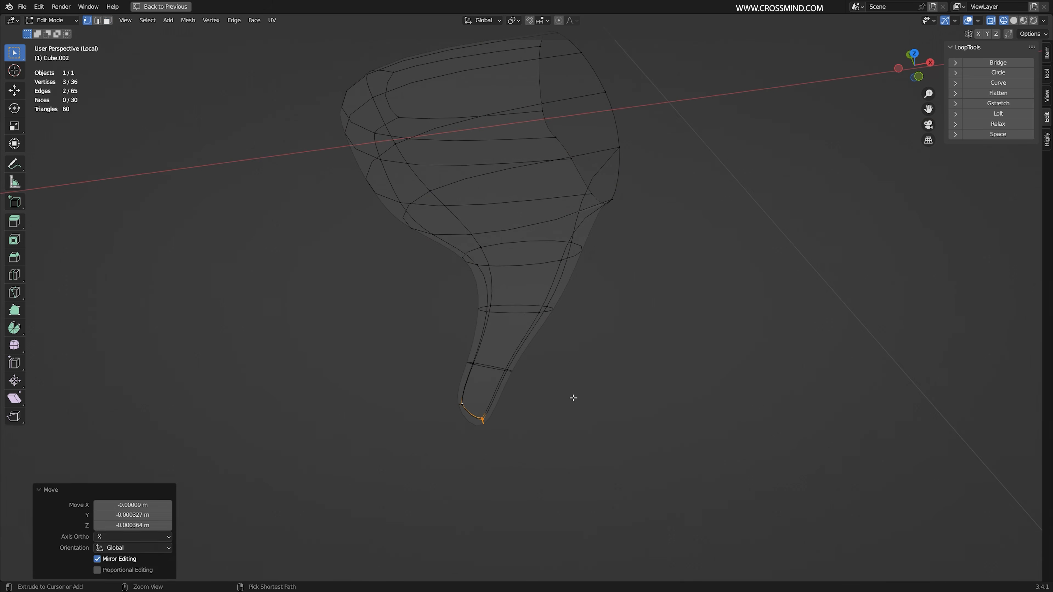
# Restore the full editor layout and turn off the Subdivision modifier's preview in Edit Mode
pyautogui.hotkey('ctrl', 'space')
pyautogui.click(998, 370)
pyautogui.keyDown('shift'); pyautogui.moveTo(433, 394); pyautogui.dragTo(536, 400, button='middle'); pyautogui.keyUp('shift')
pyautogui.scroll(1, 536, 400)
pyautogui.press('g')
pyautogui.rightClick(521, 394)
pyautogui.moveTo(477, 381); pyautogui.dragTo(519, 452)
pyautogui.press('g')
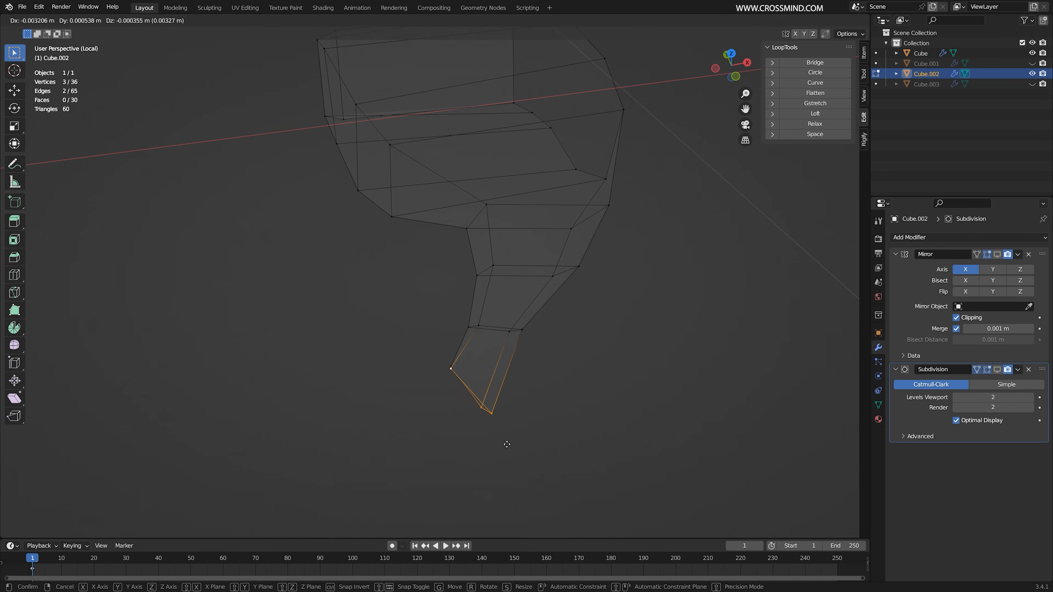
pyautogui.rightClick(504, 440)
# Box-select the two vertex pairs at the thumb's tip separately and move them to reshape the blunt end
pyautogui.press('b')
pyautogui.moveTo(487, 394); pyautogui.dragTo(513, 427)
pyautogui.press('g')
pyautogui.click(508, 428)
pyautogui.moveTo(450, 355); pyautogui.dragTo(497, 409)
pyautogui.press('g')
pyautogui.click(482, 375)
pyautogui.press('g')
pyautogui.click(491, 413)
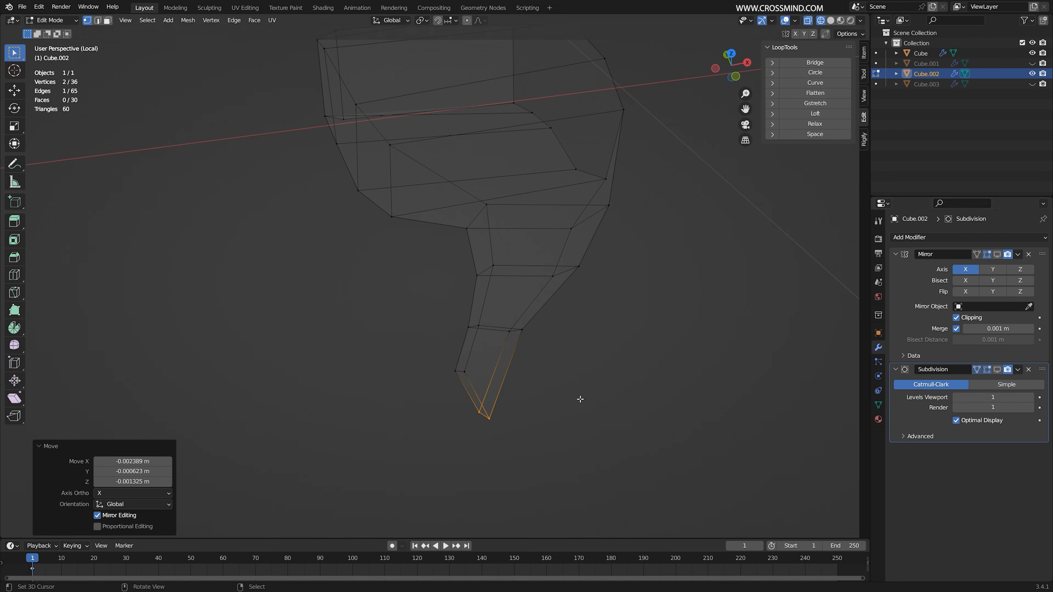
pyautogui.press('g')
pyautogui.click(547, 392)
# In solid shading, select faces along the palm's finger side and scale them
pyautogui.moveTo(547, 392); pyautogui.dragTo(528, 327, button='middle')
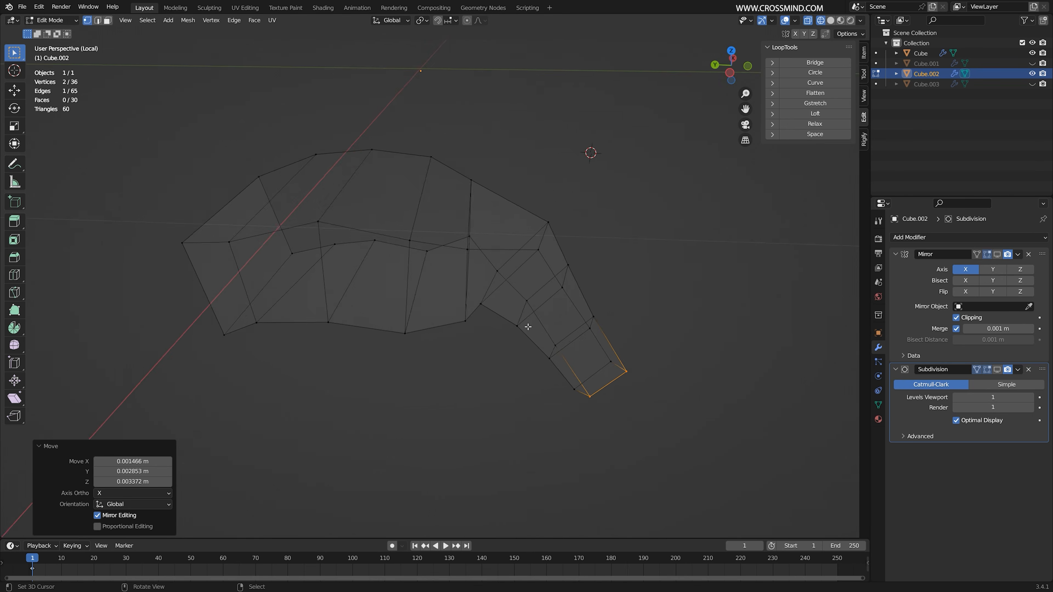
pyautogui.hotkey('shift', 'z')
pyautogui.moveTo(393, 307)
pyautogui.mouseDown(button='middle')
pyautogui.moveTo(400, 280)
pyautogui.moveTo(484, 260)
pyautogui.moveTo(466, 240)
pyautogui.mouseUp(button='middle')
pyautogui.press('3')
pyautogui.rightClick(294, 273)
pyautogui.rightClick(498, 263)
pyautogui.press('s')
pyautogui.click(531, 279)
pyautogui.rightClick(360, 273)
pyautogui.press('s')
pyautogui.click(373, 277)
# Select the vertical edge at the palm's outer front corner and move it slightly
pyautogui.press('2')
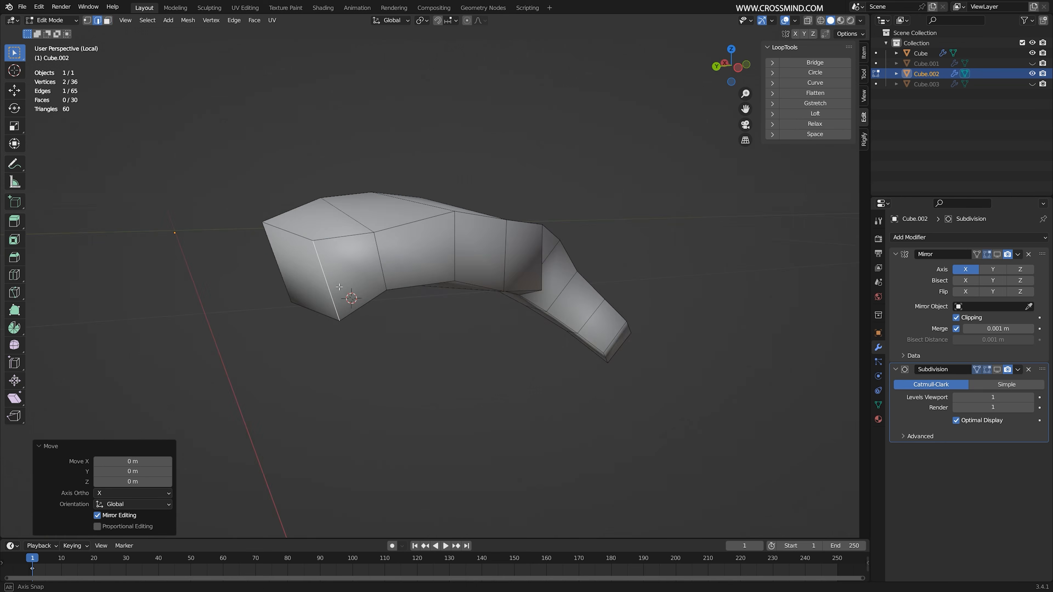
pyautogui.moveTo(340, 287); pyautogui.dragTo(375, 290, button='middle')
pyautogui.press('g')
pyautogui.click(379, 300)
# Select the palm's front face second from the outer side as the base for a finger
pyautogui.moveTo(489, 278); pyautogui.dragTo(460, 296, button='middle')
pyautogui.press('3')
pyautogui.rightClick(494, 286)
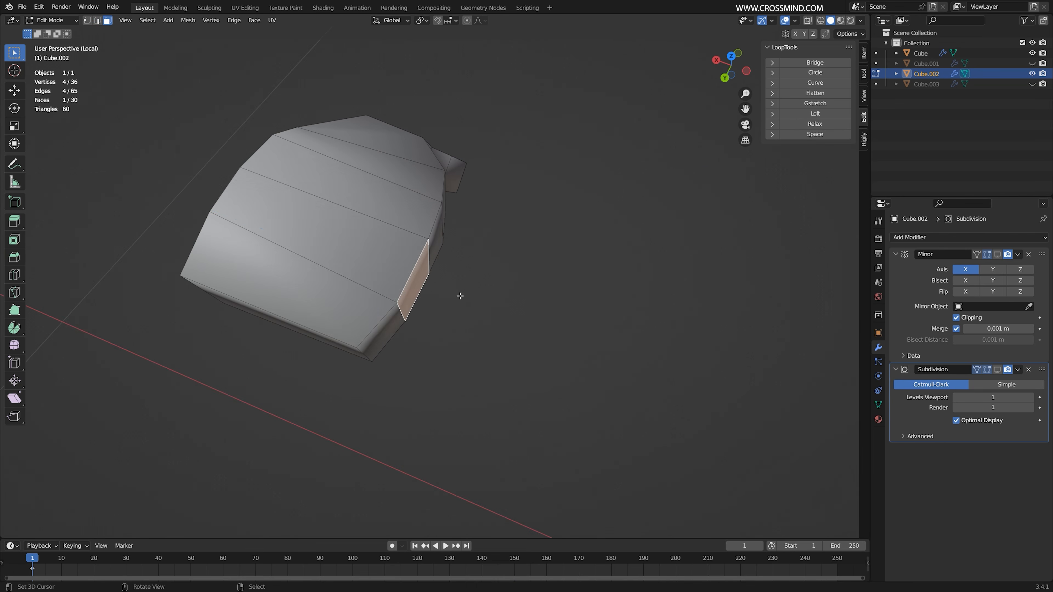
pyautogui.press('e')
pyautogui.click(593, 322)
pyautogui.moveTo(592, 323)
pyautogui.mouseDown(button='middle')
pyautogui.moveTo(504, 294)
pyautogui.moveTo(534, 268)
pyautogui.moveTo(526, 250)
pyautogui.moveTo(599, 308)
pyautogui.mouseUp(button='middle')
pyautogui.hotkey('ctrl', 'z')
# Scale the selected front face to about 0.92 and extrude it about 0.122 m outward to form a finger
pyautogui.press('s')
pyautogui.click(525, 251)
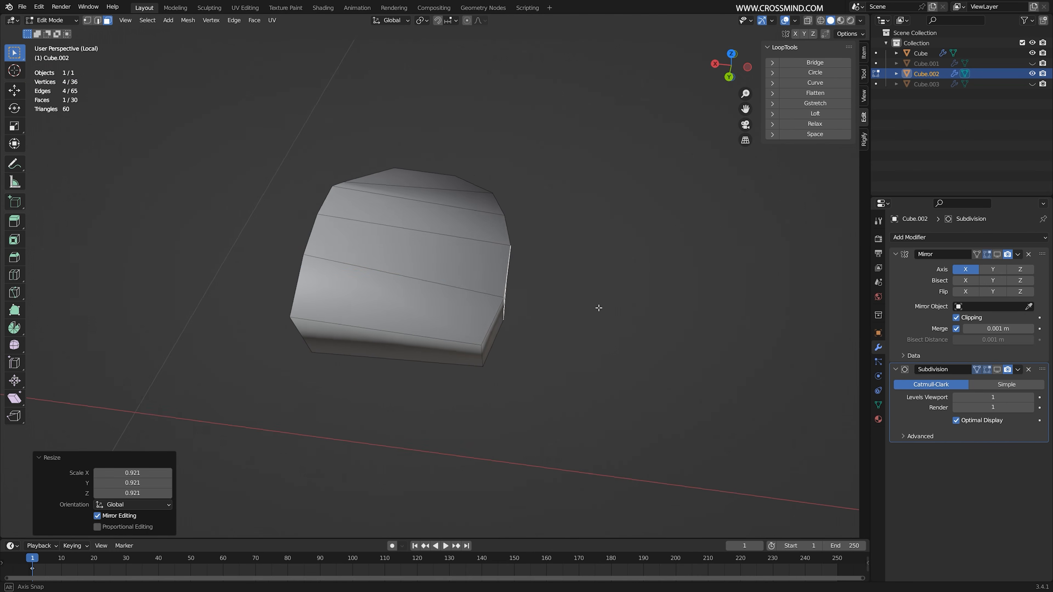
pyautogui.press('e')
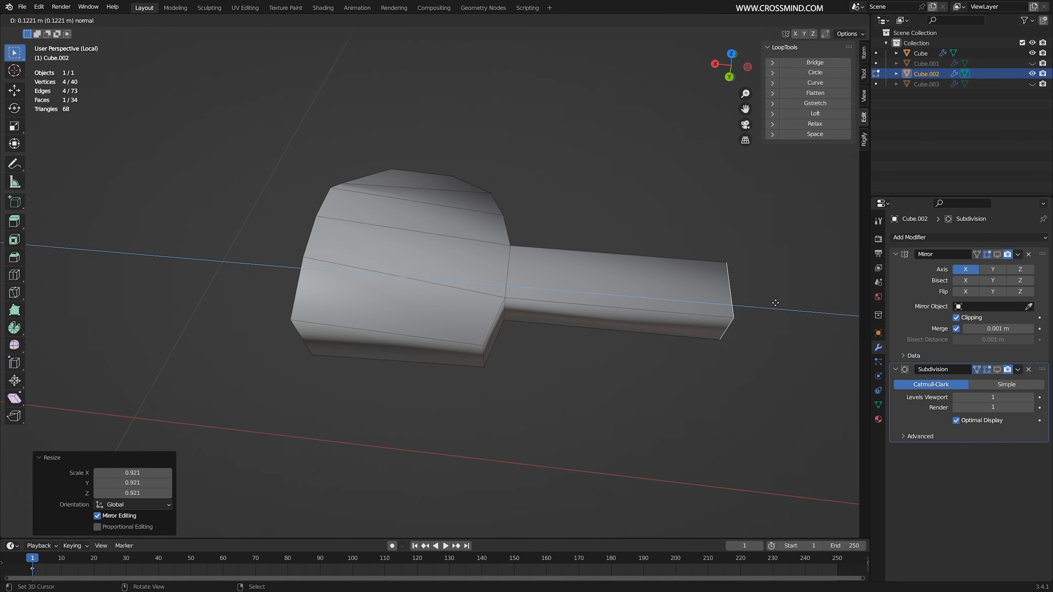
pyautogui.click(775, 303)
pyautogui.moveTo(752, 301); pyautogui.dragTo(724, 242, button='middle')
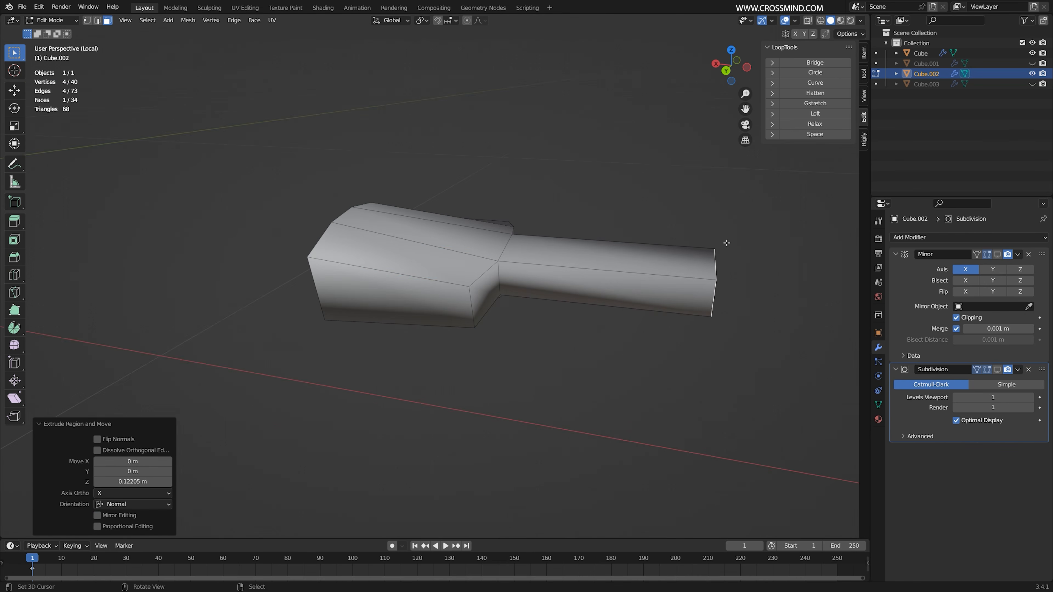
# In the front wireframe view, scale the finger's end face to about 0.63 and rotate it about -16°
pyautogui.press('KP_1')
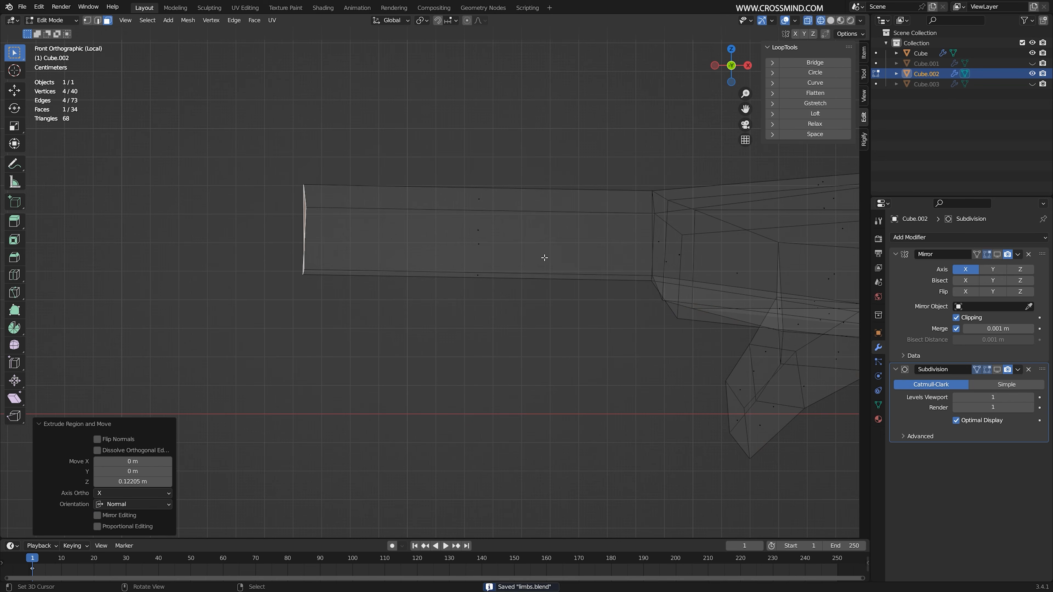
pyautogui.press('s')
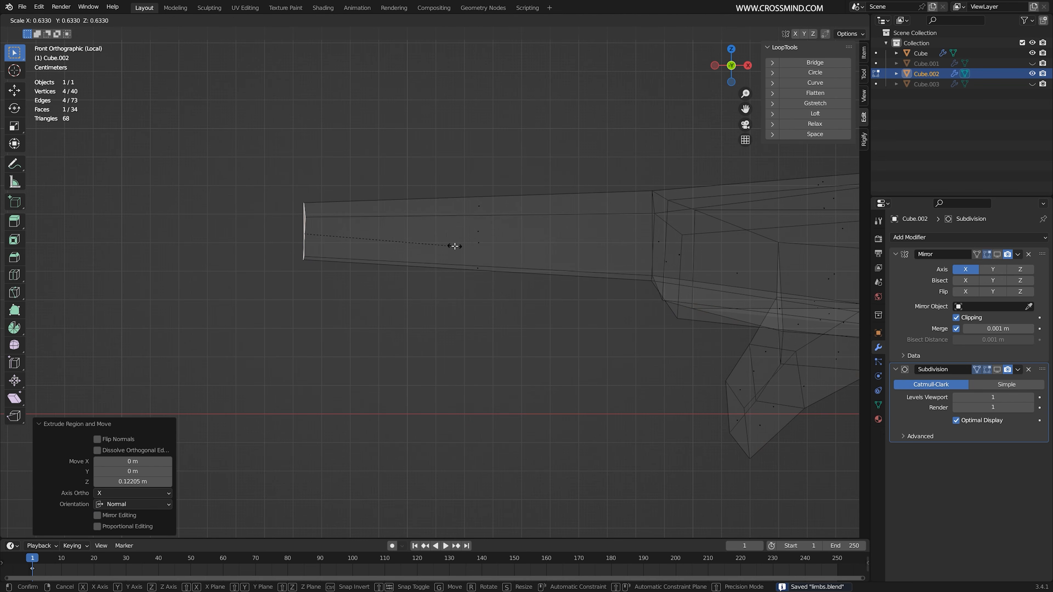
pyautogui.click(456, 244)
pyautogui.press('r')
pyautogui.click(481, 194)
# Add two evenly spaced loop cuts along the finger
pyautogui.hotkey('ctrl', 'r')
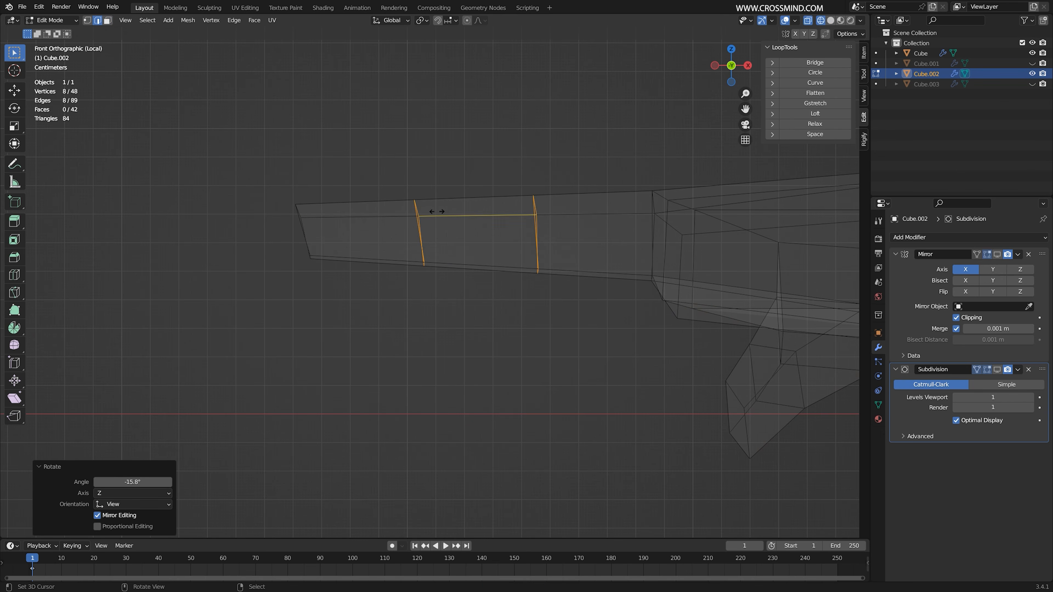
pyautogui.click(436, 211)
pyautogui.rightClick(430, 231)
pyautogui.keyDown('alt'); pyautogui.click(419, 231); pyautogui.keyUp('alt')
pyautogui.press('g')
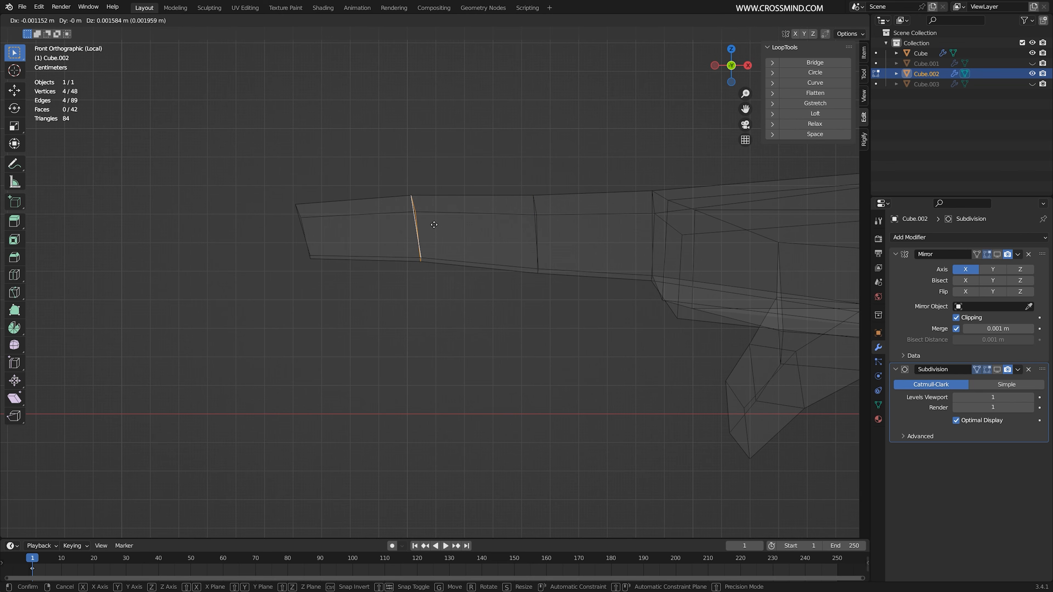
pyautogui.click(434, 225)
pyautogui.hotkey('ctrl', 'z')
pyautogui.hotkey('ctrl', 'z')
# Select the finger's edge loop nearest the palm and rotate it about -5.5°
pyautogui.keyDown('alt'); pyautogui.click(535, 238); pyautogui.keyUp('alt')
pyautogui.press('r')
pyautogui.click(437, 233)
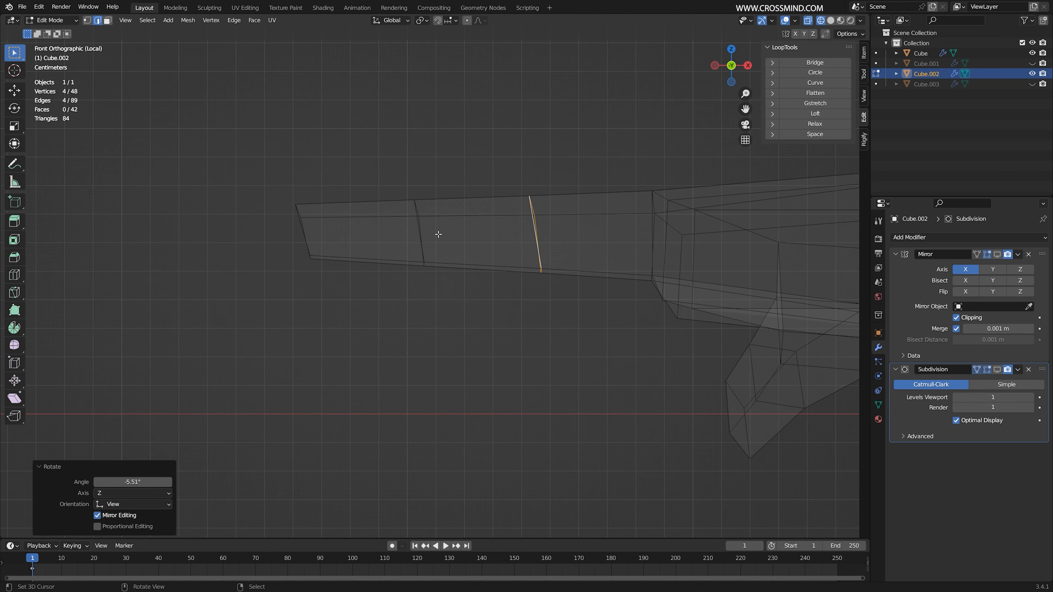
# Move the finger's outer joint loop down about 0.005 m and rotate it to start the bend
pyautogui.keyDown('alt'); pyautogui.click(436, 236); pyautogui.keyUp('alt')
pyautogui.press('g')
pyautogui.click(468, 252)
pyautogui.press('r')
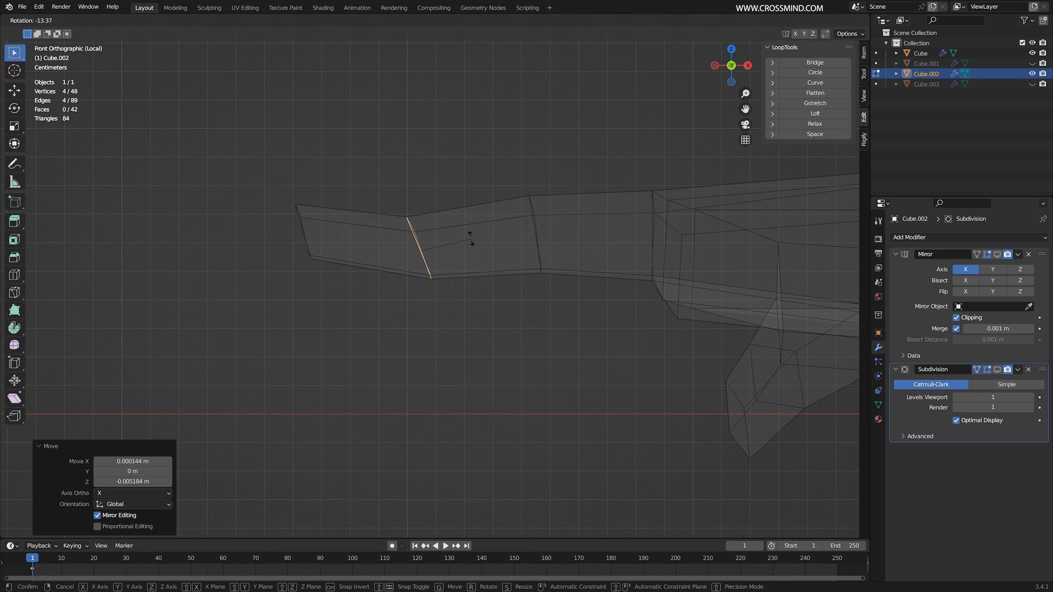
pyautogui.click(470, 236)
pyautogui.press('g')
pyautogui.click(470, 236)
# Box-select the finger's end vertices, then move them down and rotate them to continue the downward curve
pyautogui.keyDown('alt'); pyautogui.rightClick(307, 243); pyautogui.keyUp('alt')
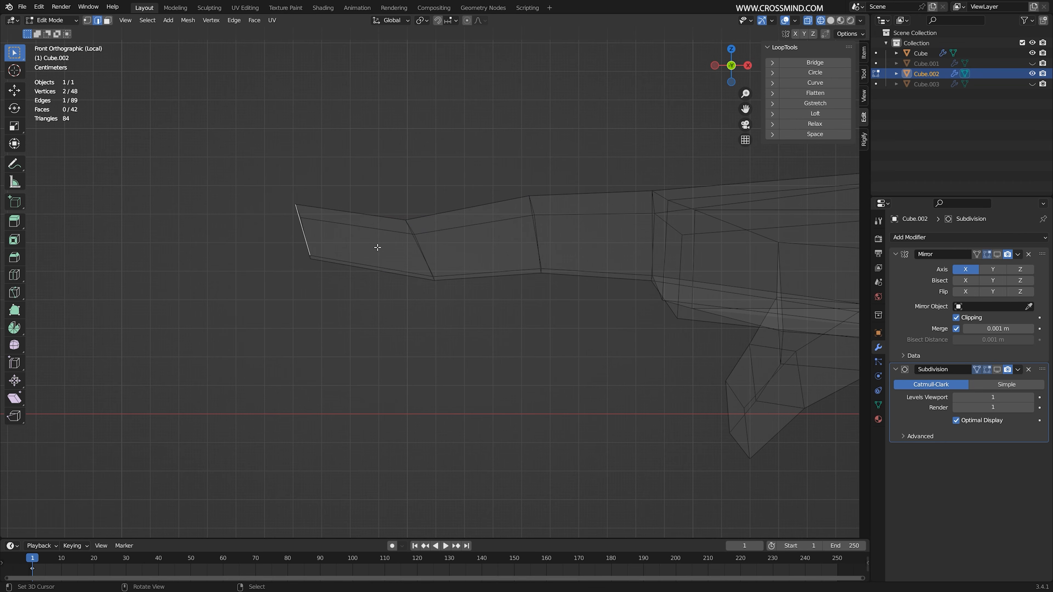
pyautogui.rightClick(325, 221)
pyautogui.press('1')
pyautogui.moveTo(270, 178); pyautogui.dragTo(355, 303)
pyautogui.press('g')
pyautogui.click(373, 348)
pyautogui.press('r')
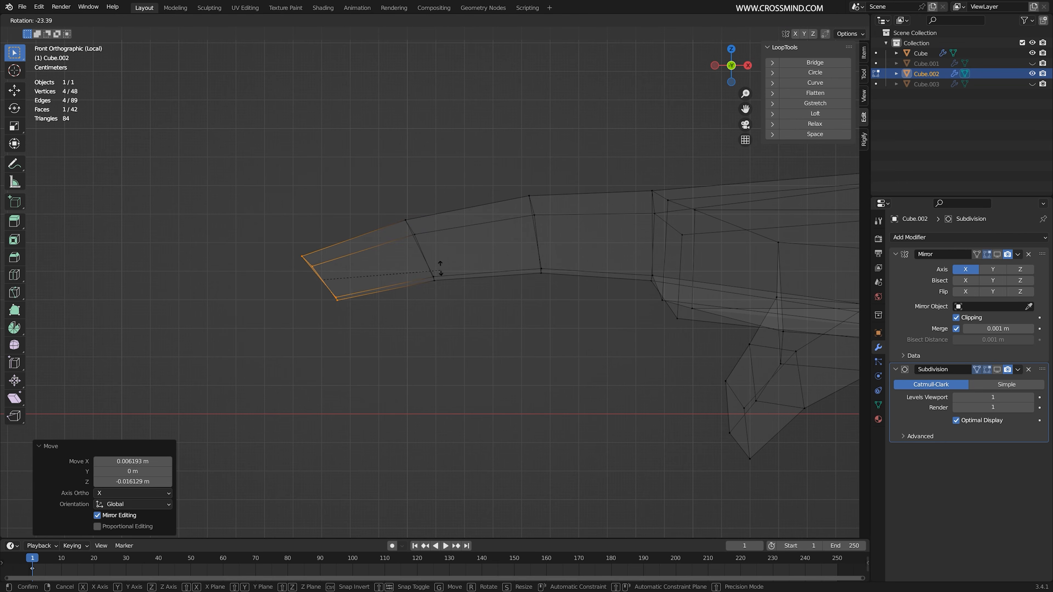
pyautogui.click(439, 269)
pyautogui.press('g')
pyautogui.click(449, 280)
pyautogui.press('r')
pyautogui.click(450, 278)
# Refine the finger's curve by moving and rotating the outer joint vertices and shifting the end vertices
pyautogui.keyDown('alt'); pyautogui.rightClick(538, 249); pyautogui.keyUp('alt')
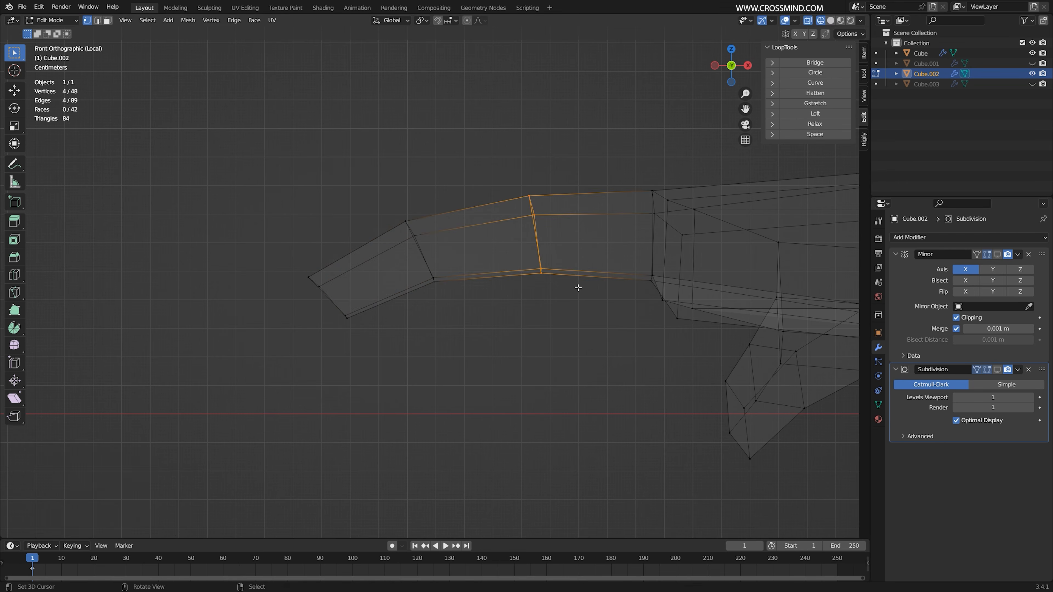
pyautogui.hotkey('alt', 'a')
pyautogui.moveTo(364, 202); pyautogui.dragTo(474, 310)
pyautogui.press('g')
pyautogui.click(474, 311)
pyautogui.press('r')
pyautogui.click(476, 251)
pyautogui.press('g')
pyautogui.moveTo(294, 247); pyautogui.dragTo(377, 342)
pyautogui.press('g')
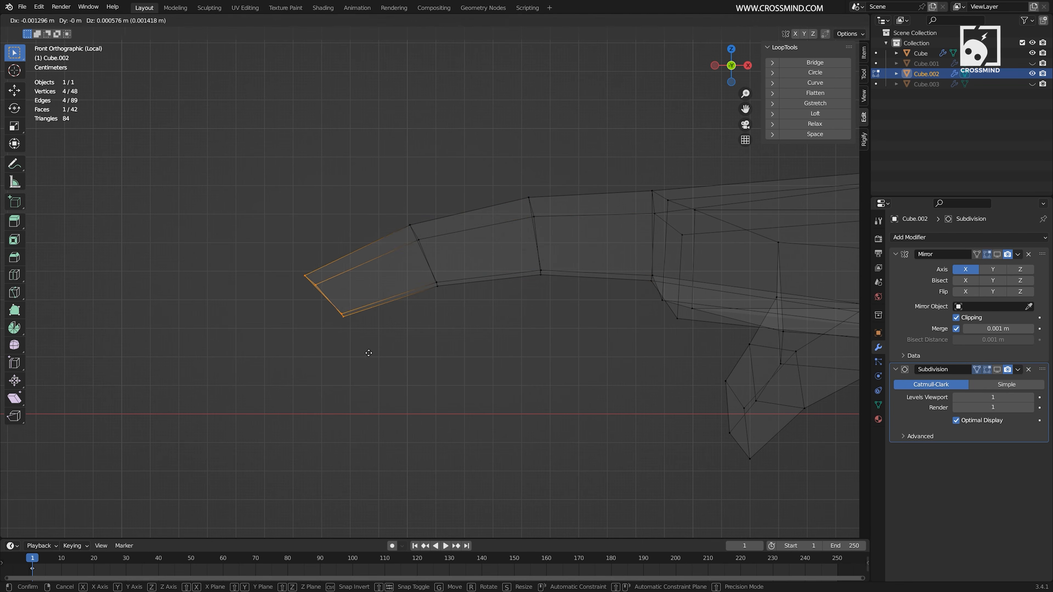
# Leave Edit Mode, save the file, and check the finger and palm from several angles
pyautogui.press('Tab')
pyautogui.moveTo(552, 269); pyautogui.dragTo(612, 293, button='middle')
pyautogui.press('z')
pyautogui.hotkey('ctrl', 's')
pyautogui.moveTo(704, 286); pyautogui.dragTo(587, 278, button='middle')
pyautogui.press('z')
pyautogui.moveTo(440, 245); pyautogui.dragTo(536, 228, button='middle')
pyautogui.press('z')
pyautogui.moveTo(748, 233)
pyautogui.mouseDown(button='middle')
pyautogui.moveTo(536, 192)
pyautogui.moveTo(605, 222)
pyautogui.mouseUp(button='middle')
# Select the palm's three remaining front faces beside the finger and delete them to leave openings
pyautogui.press('Tab')
pyautogui.press('3')
pyautogui.click(516, 217)
pyautogui.keyDown('shift'); pyautogui.click(565, 220); pyautogui.keyUp('shift')
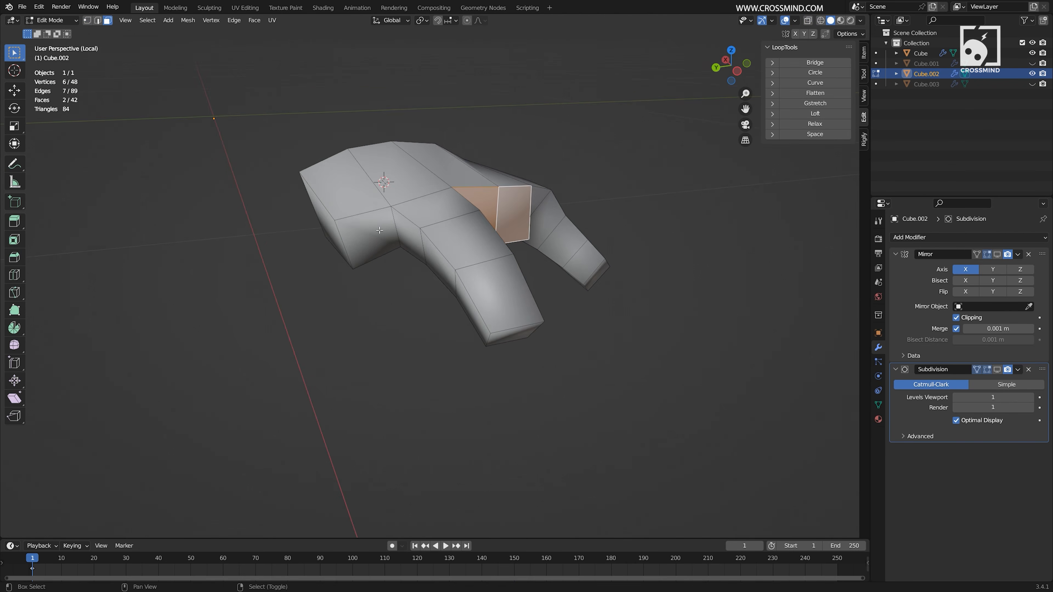
pyautogui.keyDown('shift'); pyautogui.click(369, 236); pyautogui.keyUp('shift')
pyautogui.moveTo(489, 212); pyautogui.dragTo(664, 288, button='middle')
pyautogui.press('x')
pyautogui.click(459, 235)
# Leave Edit Mode, save the file, and apply the Subdivision modifier to the hand
pyautogui.press('Tab')
pyautogui.click(997, 370)
pyautogui.hotkey('ctrl', 's')
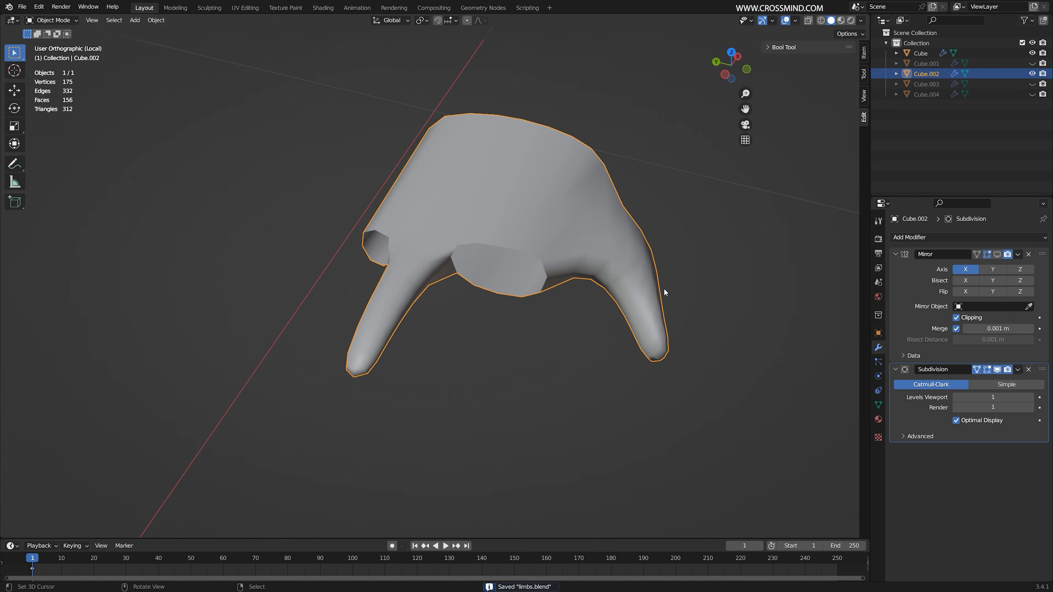
pyautogui.hotkey('ctrl', 'a')
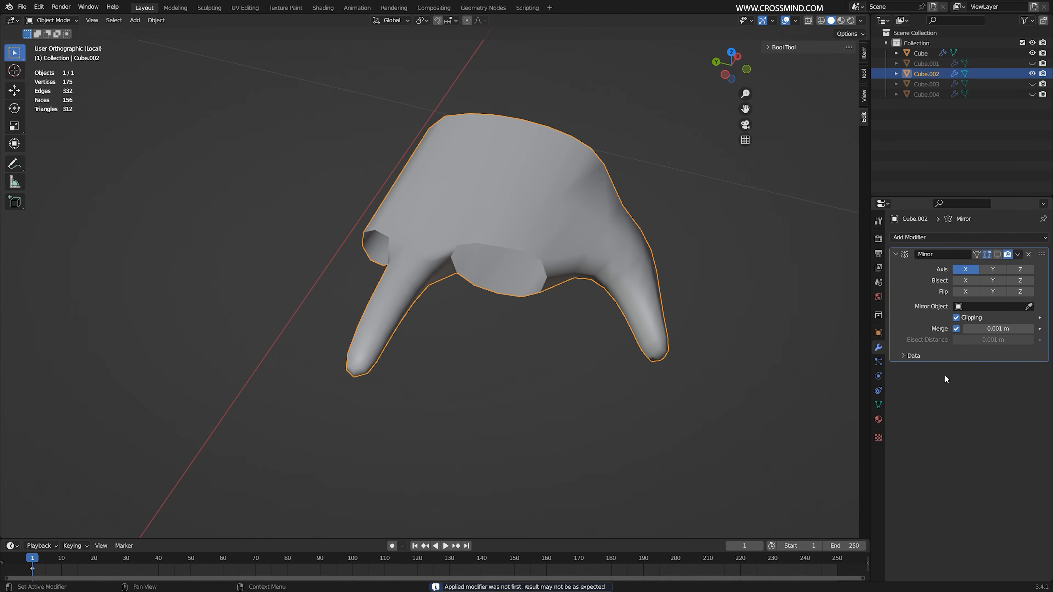
# In the front wireframe view, select the edge loop just before the fingertip, then rotate and move it slightly
pyautogui.moveTo(506, 281); pyautogui.dragTo(639, 216, button='middle')
pyautogui.press('Tab')
pyautogui.scroll(1, 522, 281)
pyautogui.moveTo(639, 331); pyautogui.dragTo(431, 285, button='middle')
pyautogui.scroll(2, 431, 285)
pyautogui.press('KP_1')
pyautogui.scroll(5, 287, 294)
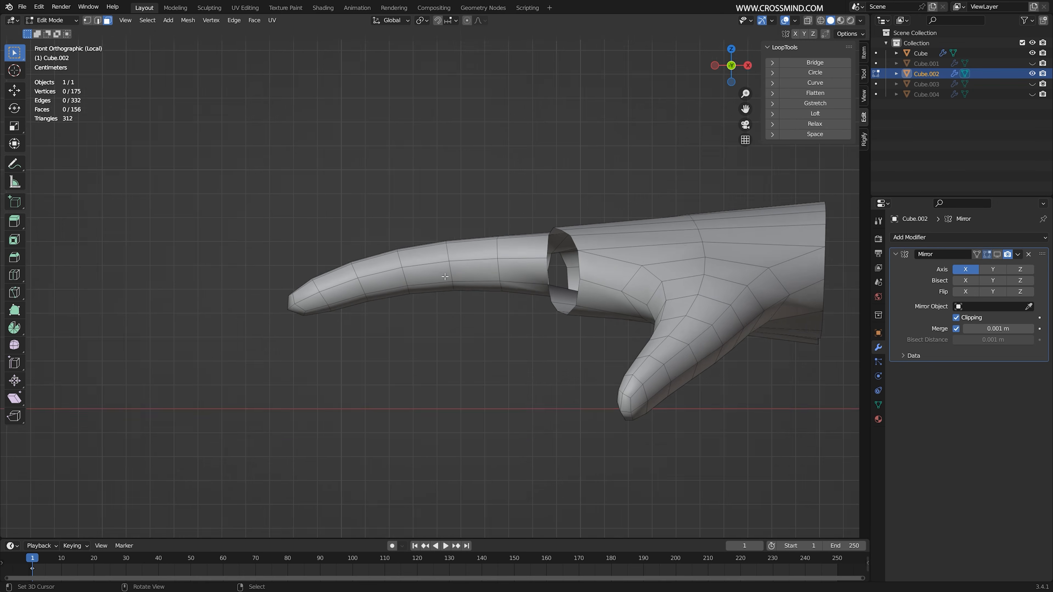
pyautogui.hotkey('shift', 'z')
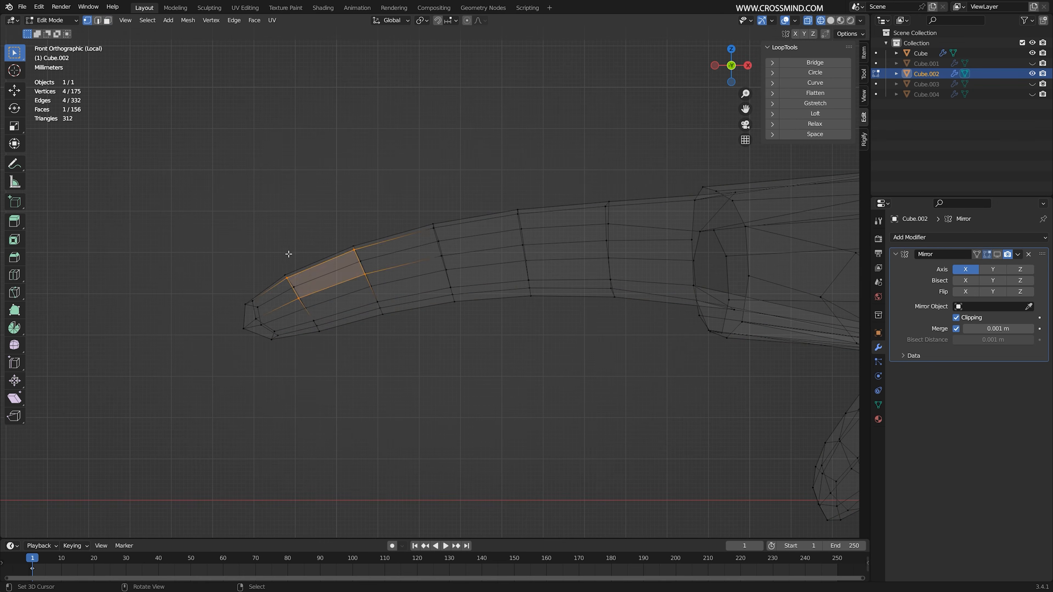
pyautogui.moveTo(335, 327); pyautogui.dragTo(335, 326)
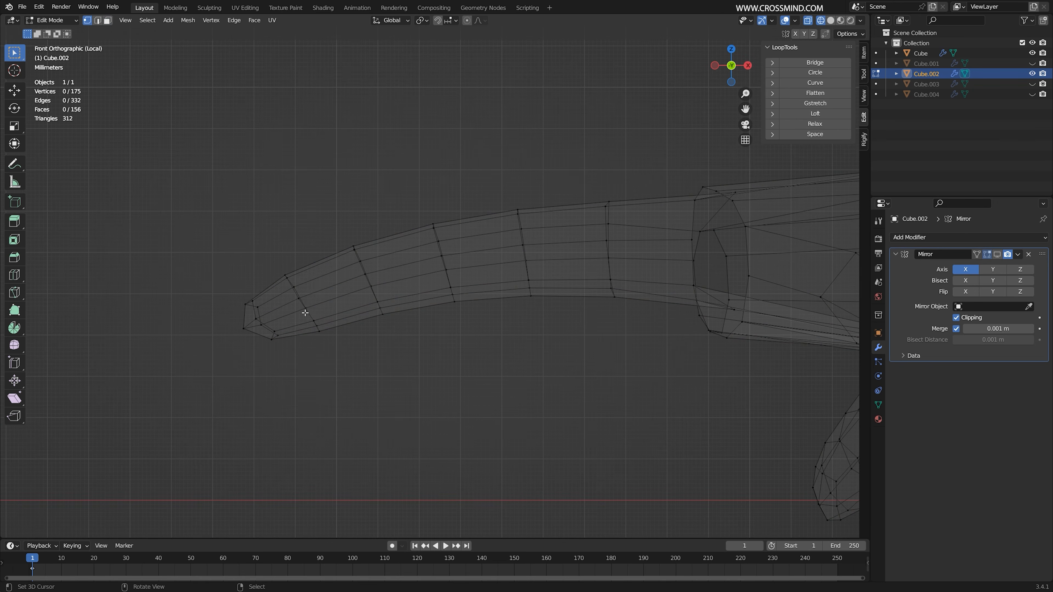
pyautogui.press('r')
pyautogui.click(343, 275)
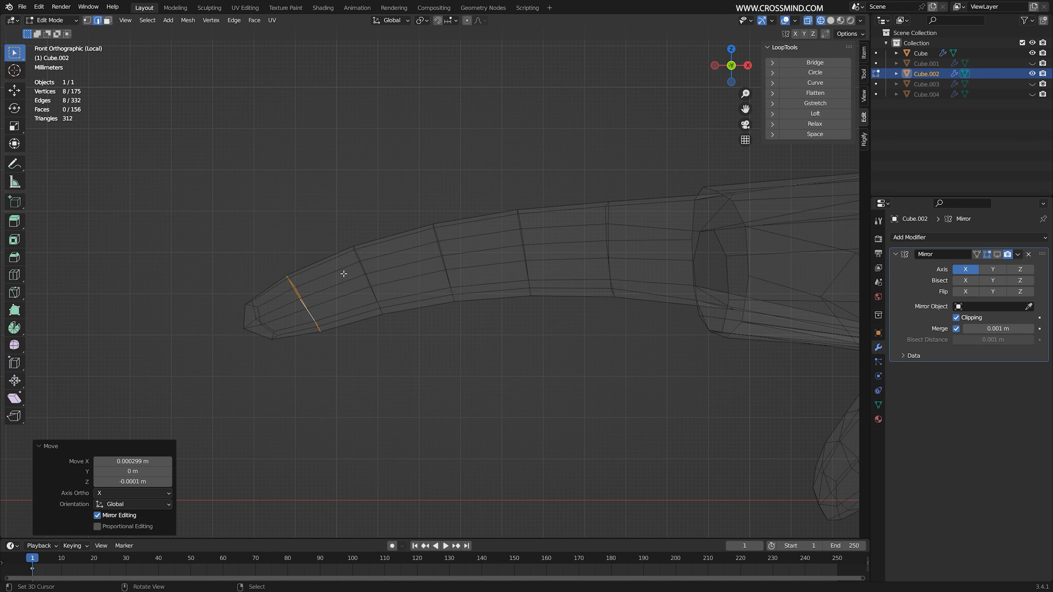
# Move the edge loop just before the fingertip slightly, then reposition part of it to refine the taper
pyautogui.press('g')
pyautogui.click(343, 278)
pyautogui.moveTo(343, 278)
pyautogui.mouseDown(button='middle')
pyautogui.moveTo(355, 308)
pyautogui.moveTo(408, 281)
pyautogui.mouseUp(button='middle')
pyautogui.hotkey('shift', 'z')
pyautogui.click(364, 288)
pyautogui.press('g')
pyautogui.click(397, 275)
# Slide the top middle vertex of the loop before the fingertip back along the finger, then nudge it into place
pyautogui.press('1')
pyautogui.rightClick(380, 281)
pyautogui.press('g')
pyautogui.press('g')
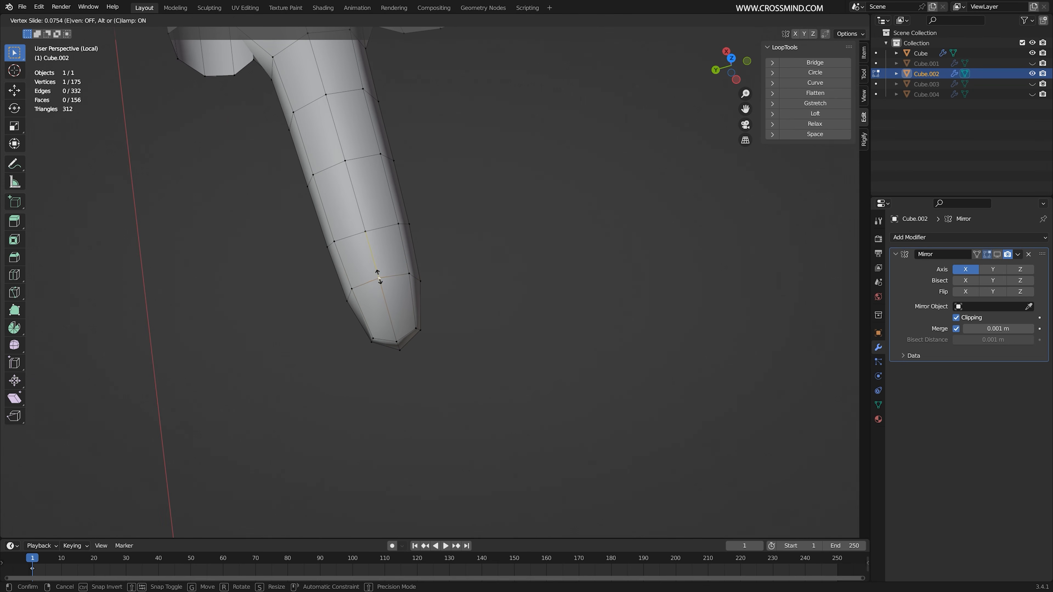
pyautogui.click(376, 271)
pyautogui.moveTo(432, 292); pyautogui.dragTo(464, 238, button='middle')
pyautogui.press('g')
pyautogui.click(463, 239)
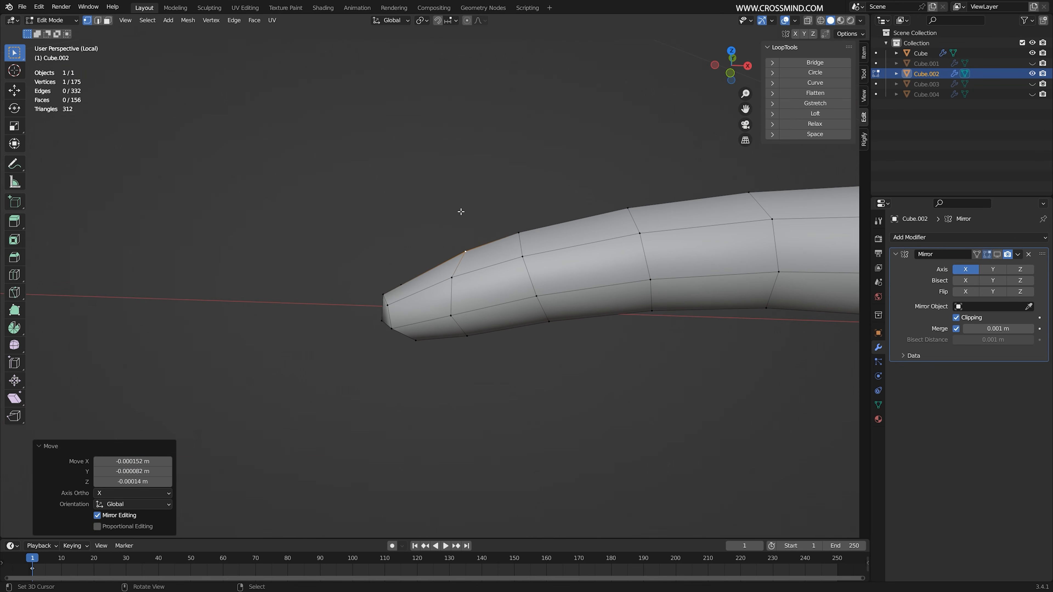
# In the front wireframe view, raise the underside vertices at both finger joints by about 0.0013 m to sharpen the bends
pyautogui.press('KP_1')
pyautogui.hotkey('shift', 'z')
pyautogui.moveTo(447, 286); pyautogui.dragTo(480, 316)
pyautogui.press('g')
pyautogui.click(479, 291)
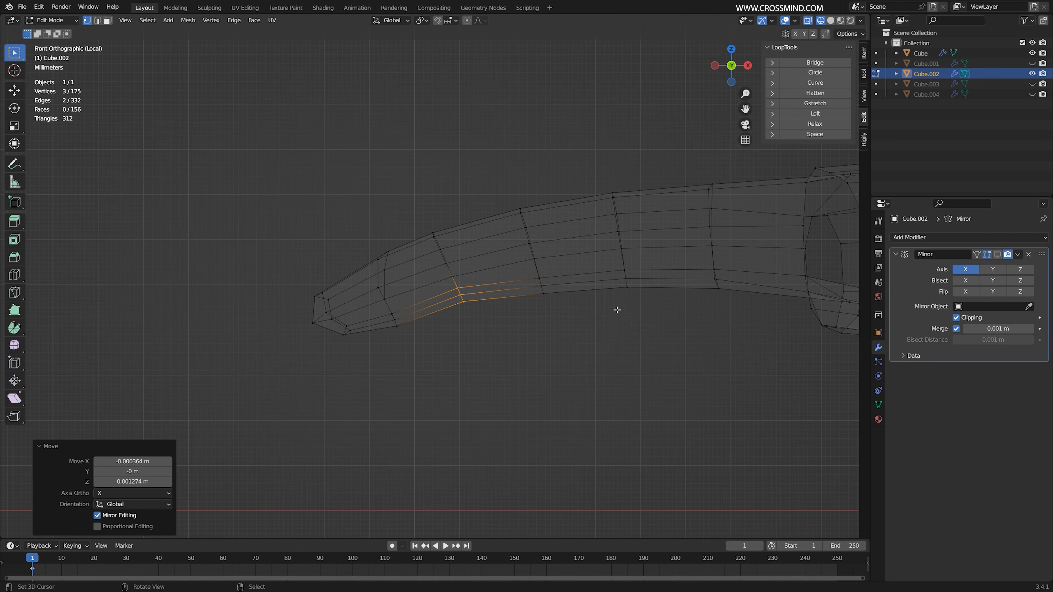
pyautogui.keyDown('shift'); pyautogui.moveTo(648, 310); pyautogui.dragTo(589, 306, button='middle'); pyautogui.keyUp('shift')
pyautogui.moveTo(540, 292); pyautogui.dragTo(585, 262)
pyautogui.press('g')
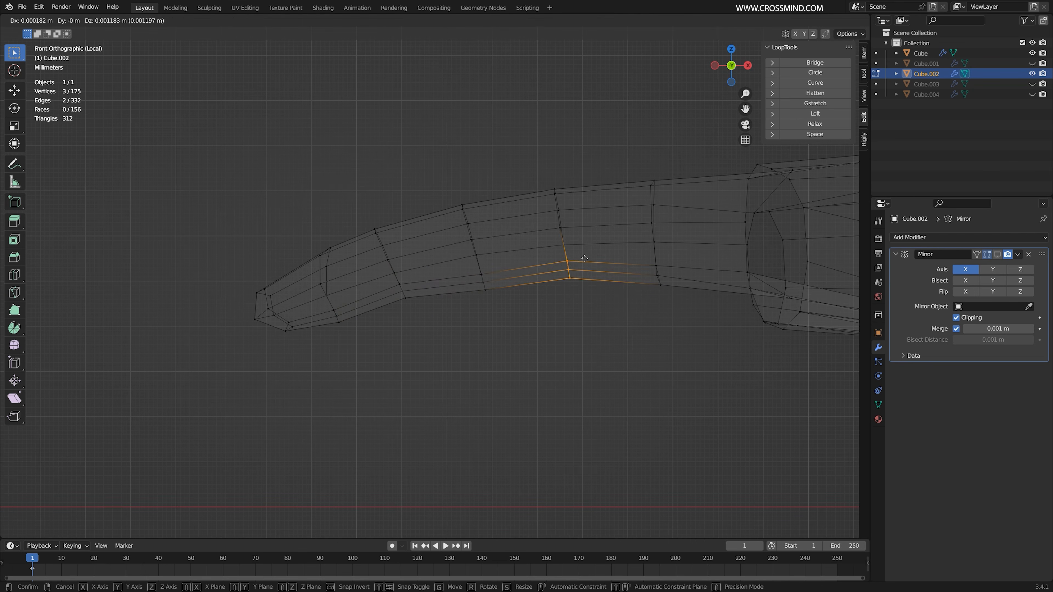
pyautogui.click(585, 258)
pyautogui.press('z')
pyautogui.click(518, 262)
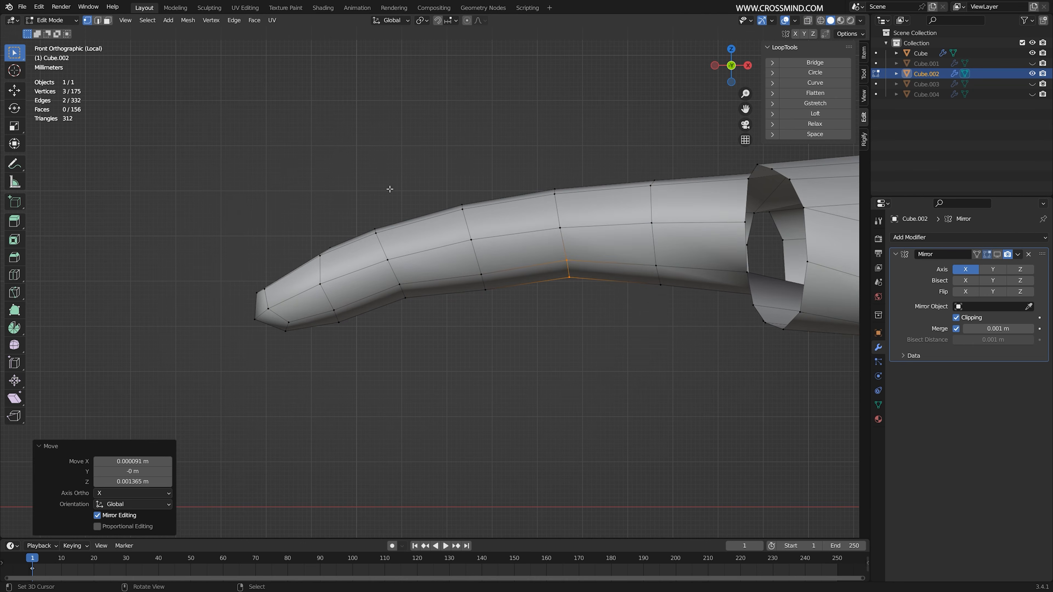
# Raise the top vertices at both finger joints slightly to form the knuckles, then save the file
pyautogui.scroll(1, 389, 189)
pyautogui.moveTo(379, 234); pyautogui.dragTo(356, 200)
pyautogui.press('g')
pyautogui.click(355, 193)
pyautogui.scroll(-2, 373, 200)
pyautogui.keyDown('shift'); pyautogui.moveTo(535, 220); pyautogui.dragTo(461, 218, button='middle'); pyautogui.keyUp('shift')
pyautogui.moveTo(448, 189); pyautogui.dragTo(471, 212)
pyautogui.press('g')
pyautogui.scroll(3, 495, 218)
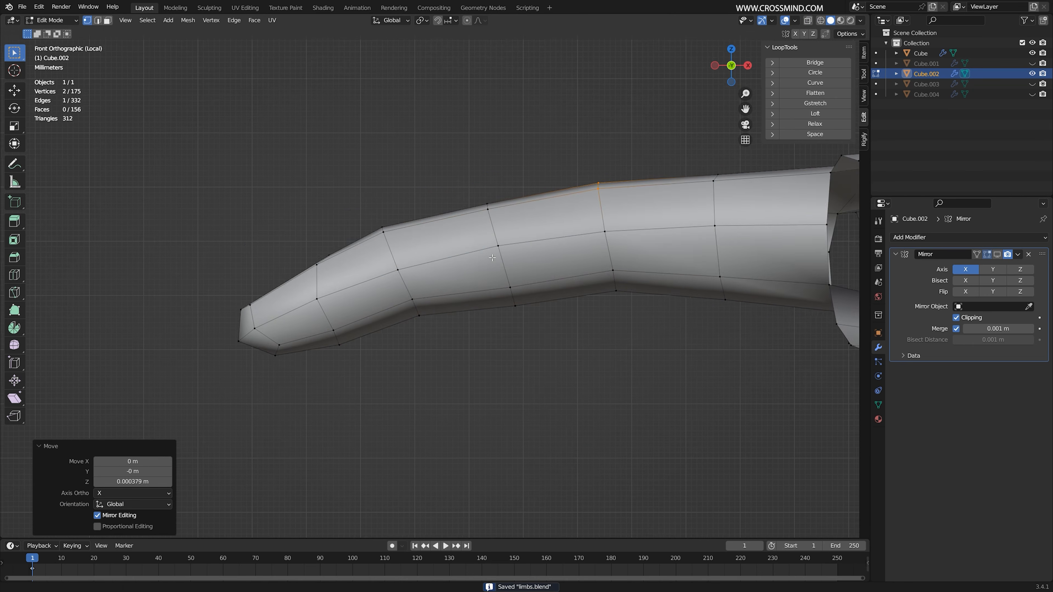
# With the Bisect tool, cut a new loop across the finger on each side of the joint nearest the fingertip
pyautogui.hotkey('shift', 'z')
pyautogui.click(386, 170)
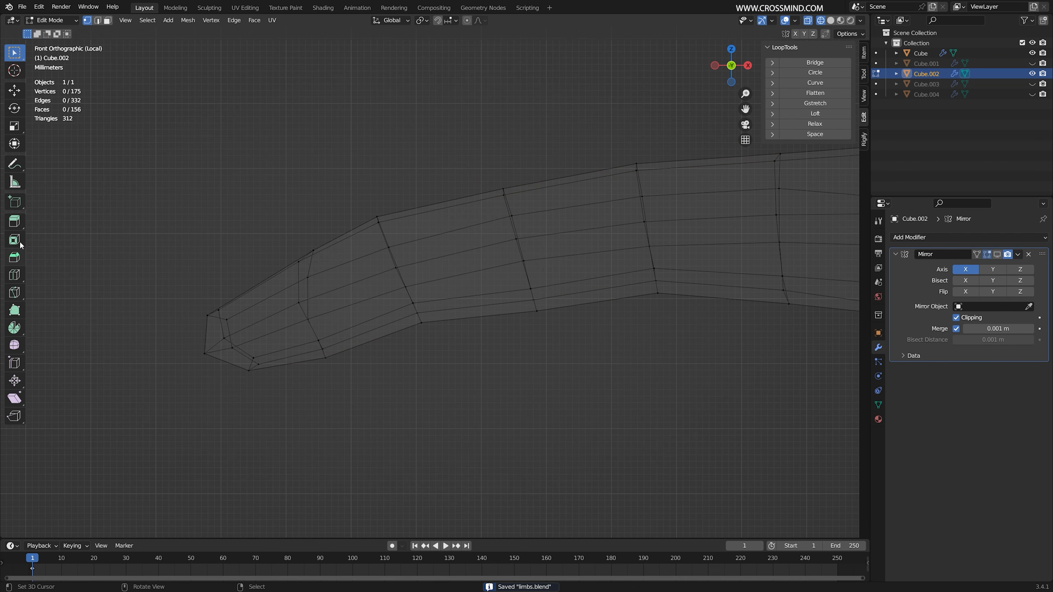
pyautogui.click(16, 293)
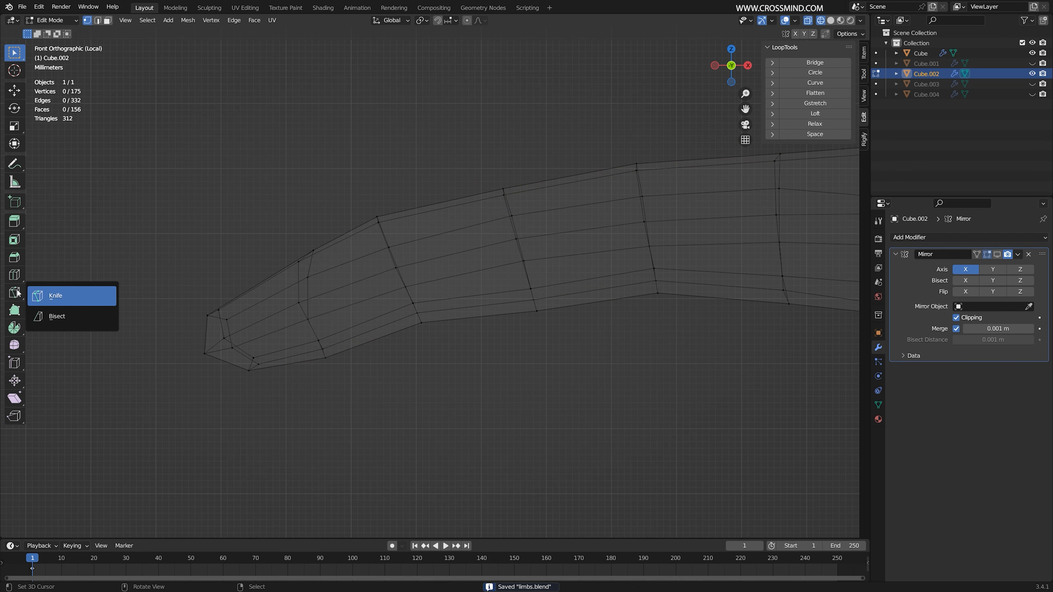
pyautogui.click(76, 316)
pyautogui.scroll(1, 446, 312)
pyautogui.keyDown('shift'); pyautogui.moveTo(392, 245); pyautogui.dragTo(417, 256, button='middle'); pyautogui.keyUp('shift')
pyautogui.press('a')
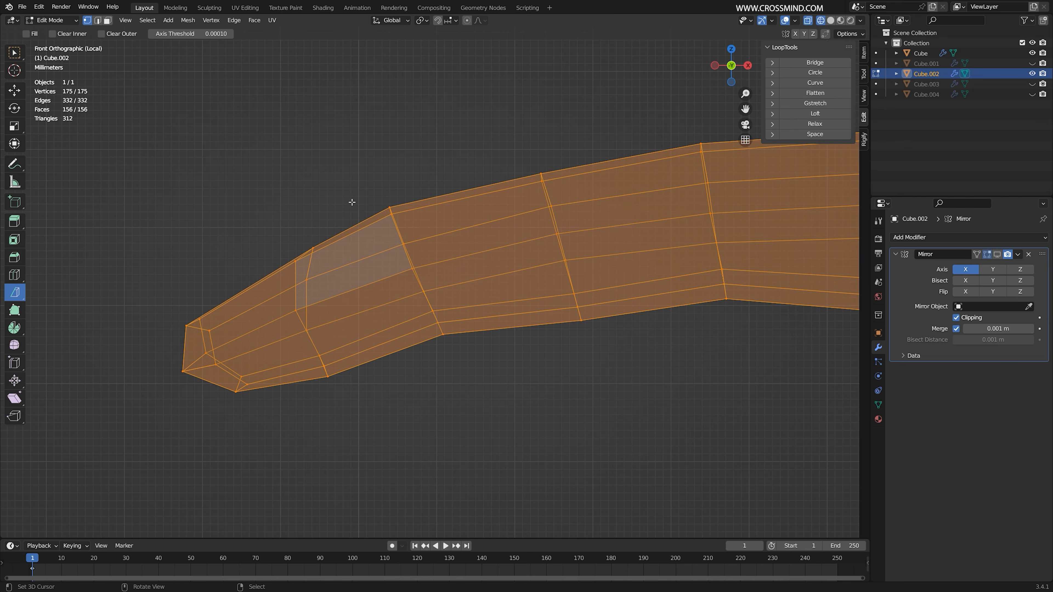
pyautogui.moveTo(352, 196); pyautogui.dragTo(361, 212)
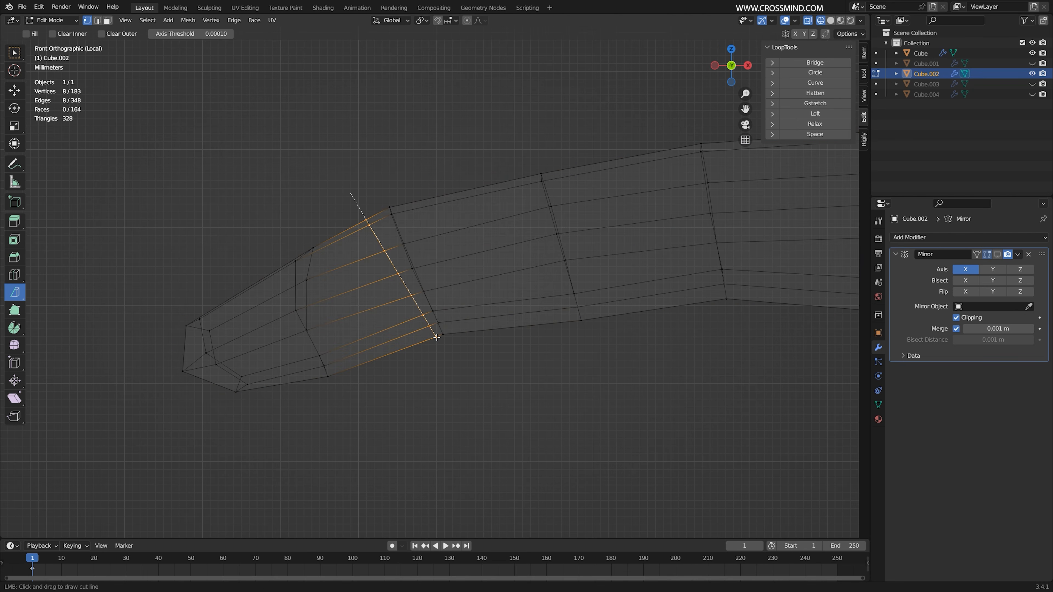
pyautogui.moveTo(436, 338); pyautogui.dragTo(436, 337)
pyautogui.press('a')
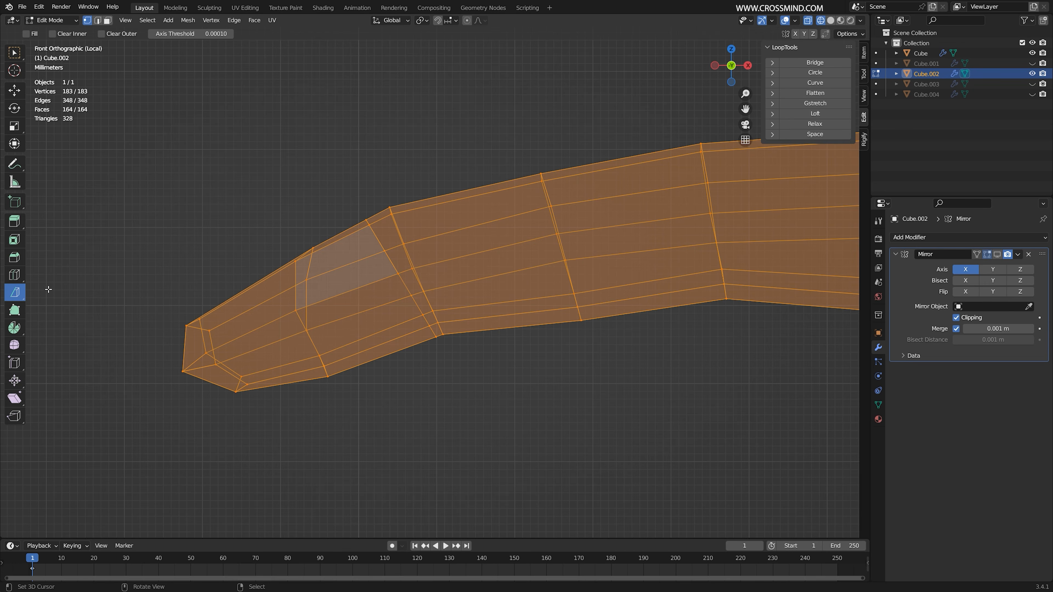
pyautogui.moveTo(426, 187); pyautogui.dragTo(445, 299)
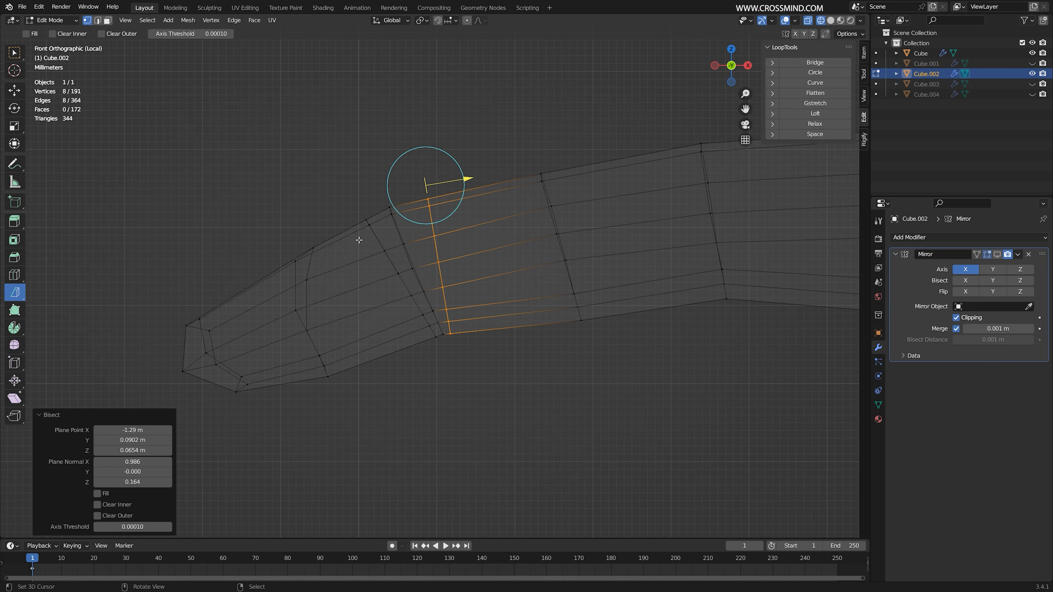
# Bisect the whole mesh on each side of the finger's second joint, then clear the selection
pyautogui.press('a')
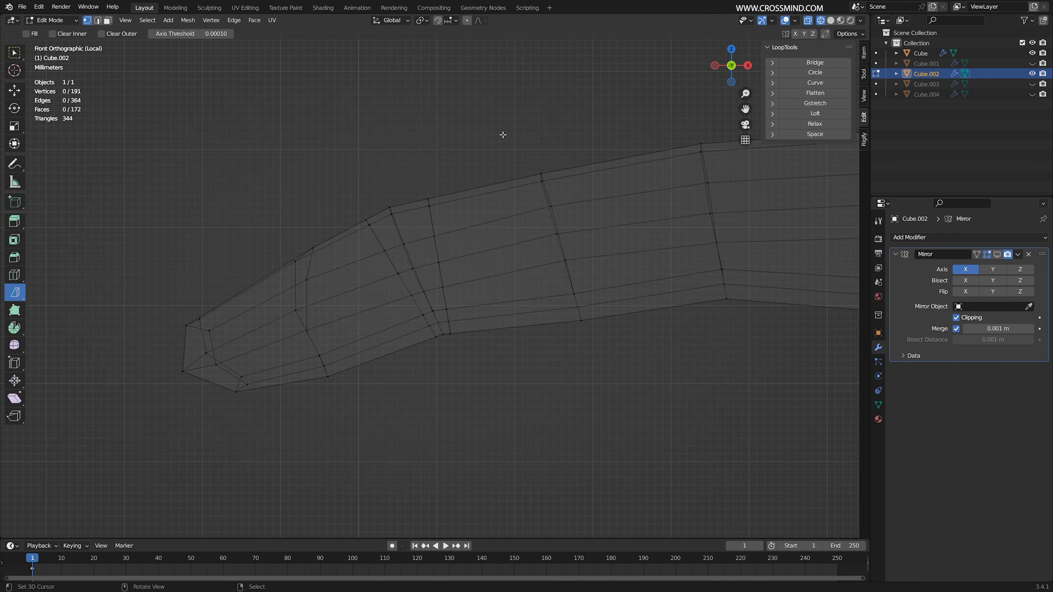
pyautogui.press('a')
pyautogui.press('a')
pyautogui.keyDown('ctrl'); pyautogui.moveTo(514, 174); pyautogui.dragTo(590, 198, button='middle'); pyautogui.keyUp('ctrl')
pyautogui.keyDown('shift'); pyautogui.moveTo(591, 198); pyautogui.dragTo(513, 204, button='middle'); pyautogui.keyUp('shift')
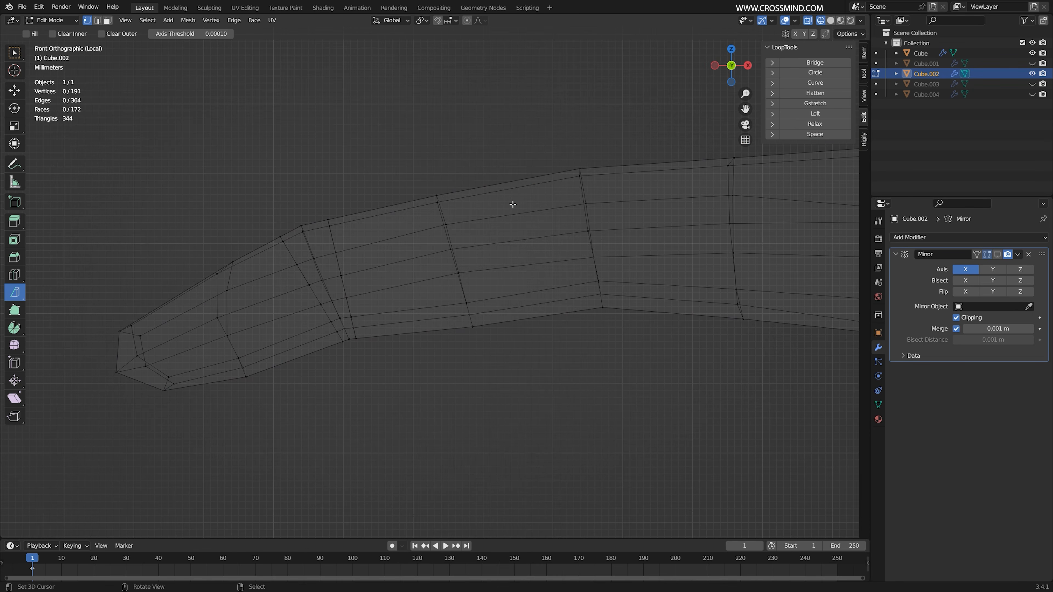
pyautogui.press('a')
pyautogui.keyDown('shift'); pyautogui.moveTo(621, 348); pyautogui.dragTo(608, 345, button='middle'); pyautogui.keyUp('shift')
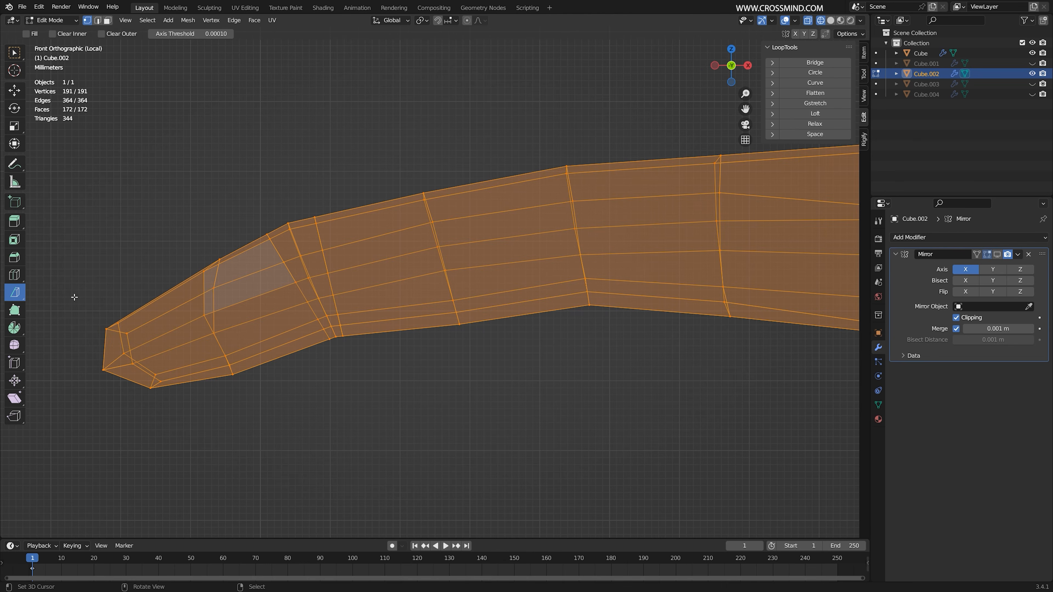
pyautogui.moveTo(541, 162); pyautogui.dragTo(566, 246)
pyautogui.press('a')
pyautogui.moveTo(586, 160); pyautogui.dragTo(587, 192)
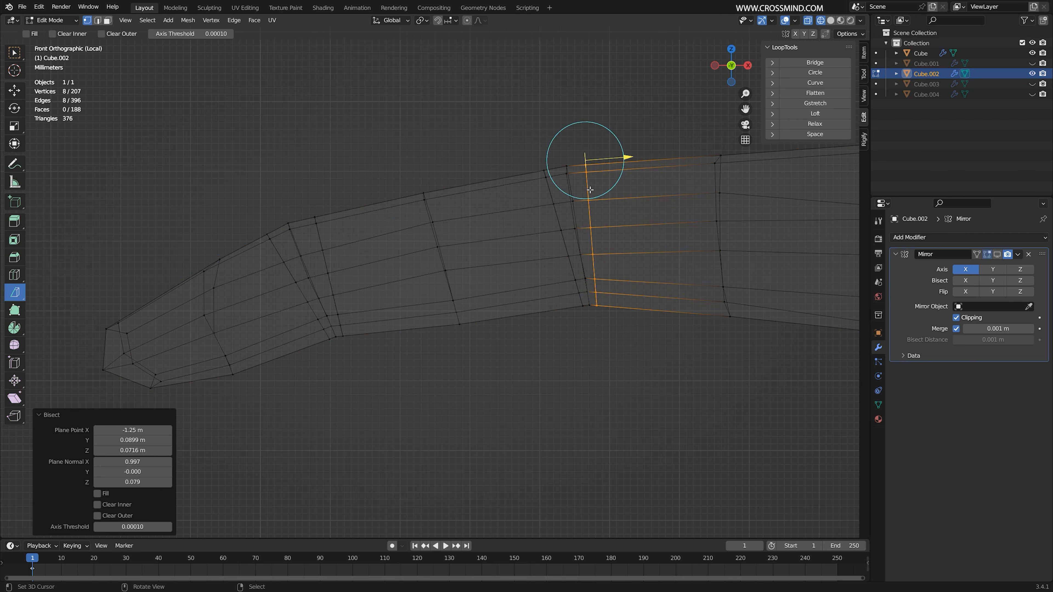
pyautogui.hotkey('alt', 'a')
# Slide the top middle vertices of the two outer loops at the second joint away from the knuckle
pyautogui.scroll(2, 365, 355)
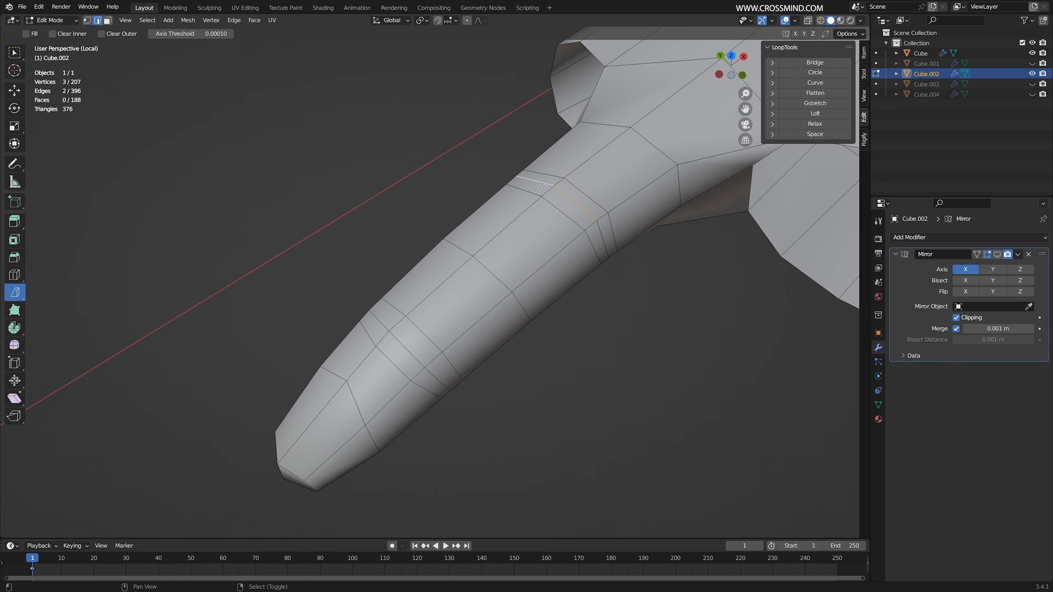
pyautogui.moveTo(542, 184); pyautogui.dragTo(538, 205, button='middle')
pyautogui.press('g')
pyautogui.press('g')
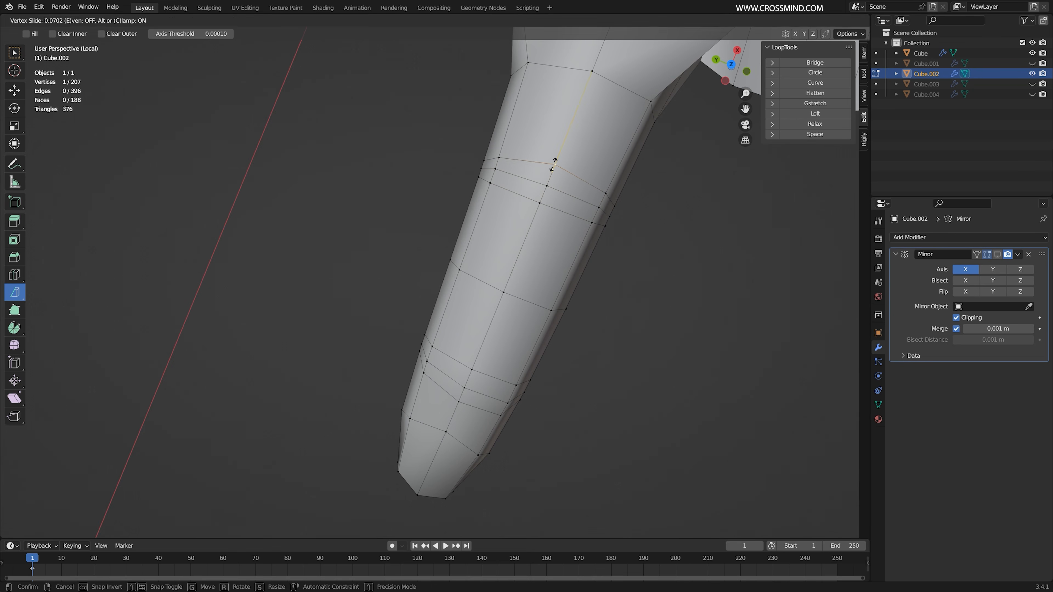
pyautogui.click(556, 163)
pyautogui.rightClick(539, 202)
pyautogui.press('g')
pyautogui.press('g')
pyautogui.click(534, 207)
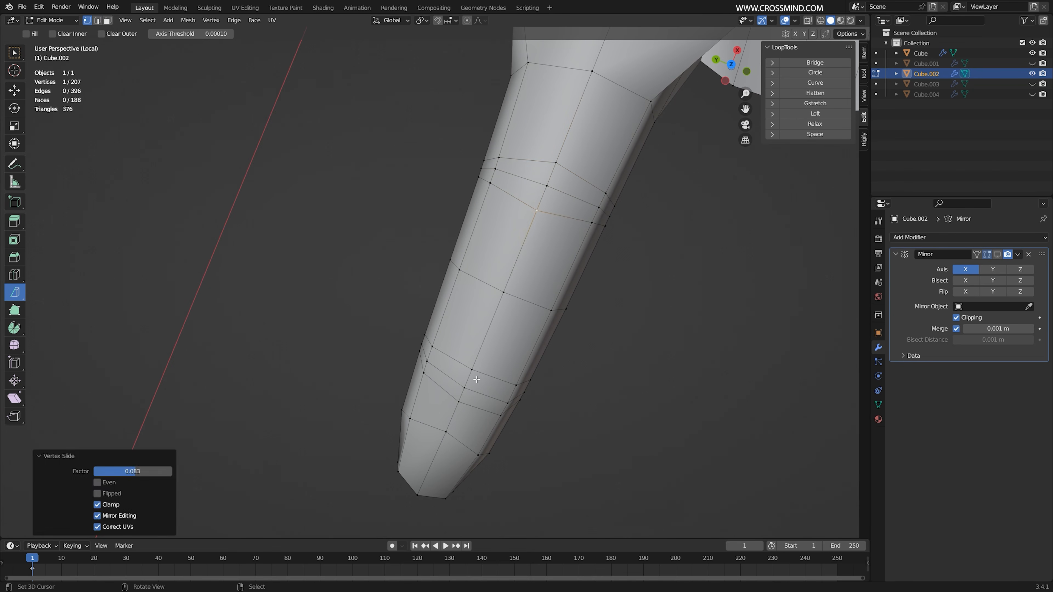
# Slide the top middle vertices of the two outer loops at the joint nearest the fingertip to adjust the knuckle spacing
pyautogui.rightClick(472, 369)
pyautogui.press('g')
pyautogui.press('g')
pyautogui.click(475, 360)
pyautogui.rightClick(457, 403)
pyautogui.press('g')
pyautogui.press('g')
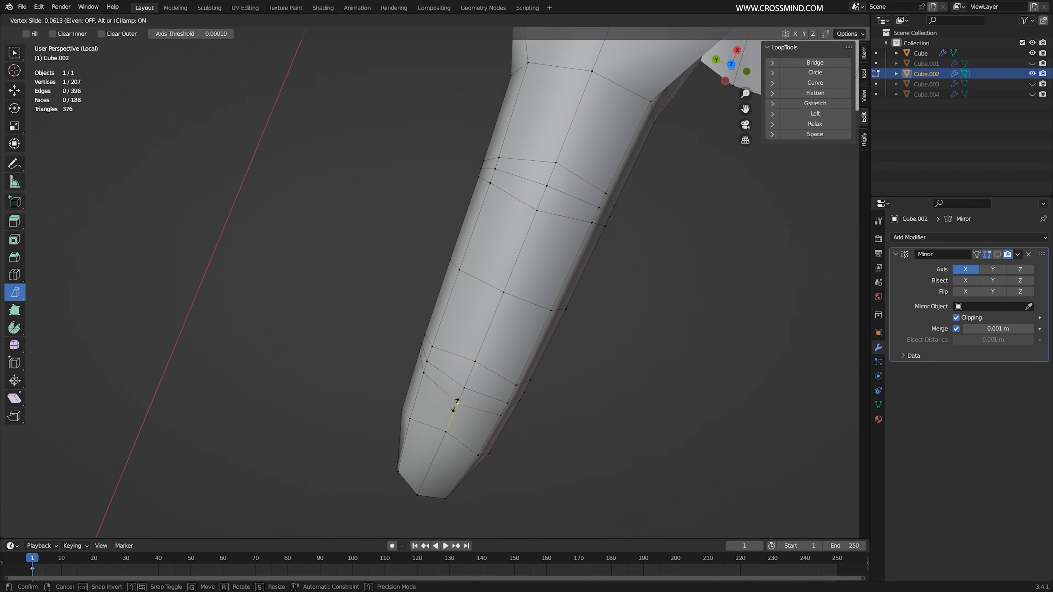
pyautogui.click(460, 397)
pyautogui.moveTo(461, 397); pyautogui.dragTo(373, 257, button='middle')
# Select the underside edges of the middle loop at both joints and move them up about 0.0009 m along Z to form creases
pyautogui.rightClick(501, 371)
pyautogui.press('2')
pyautogui.rightClick(500, 377)
pyautogui.keyDown('shift'); pyautogui.rightClick(524, 420); pyautogui.keyUp('shift')
pyautogui.moveTo(521, 382); pyautogui.dragTo(493, 369, button='middle')
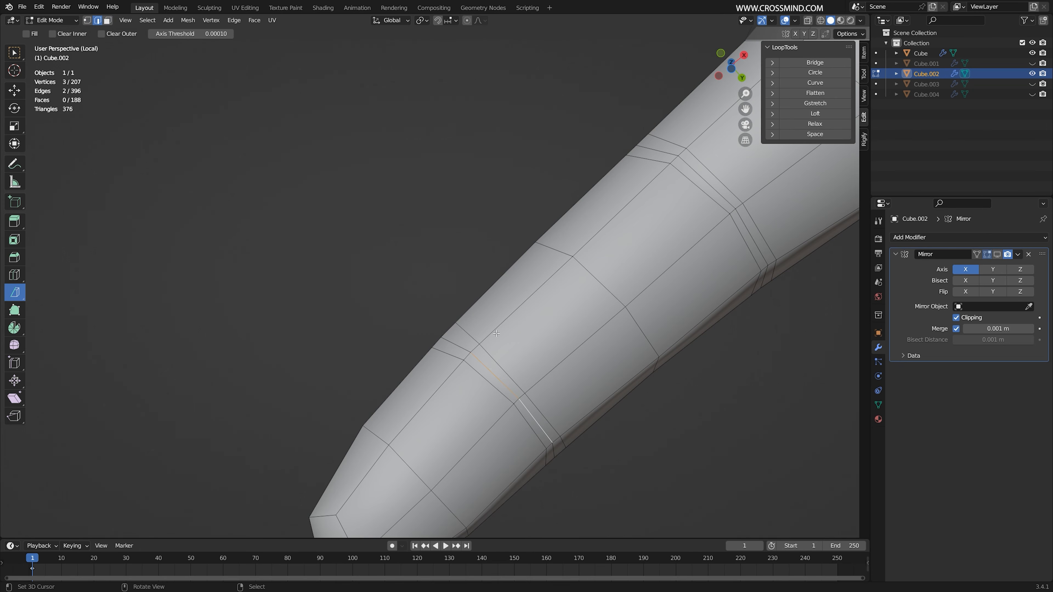
pyautogui.moveTo(496, 334); pyautogui.dragTo(654, 264, button='middle')
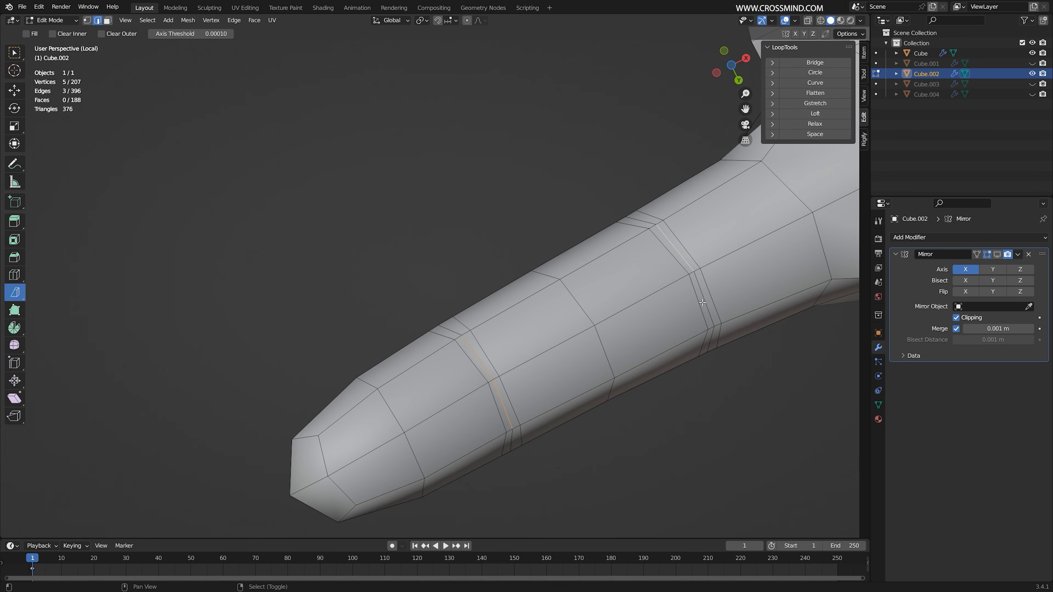
pyautogui.keyDown('shift'); pyautogui.click(702, 302); pyautogui.keyUp('shift')
pyautogui.press('KP_1')
pyautogui.scroll(3, 595, 294)
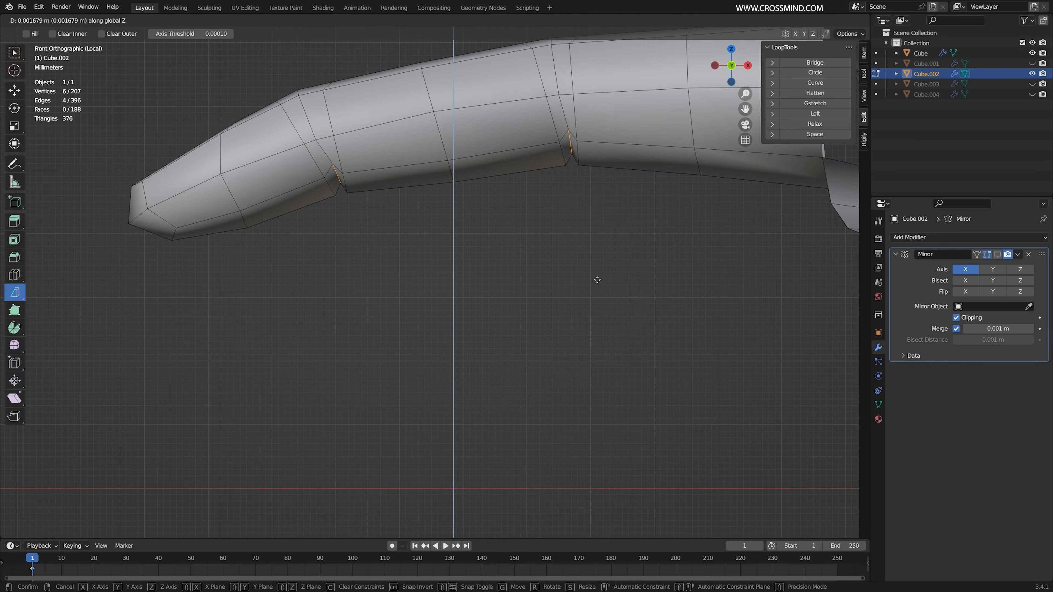
pyautogui.click(596, 285)
pyautogui.keyDown('shift'); pyautogui.moveTo(626, 298); pyautogui.dragTo(663, 376, button='middle'); pyautogui.keyUp('shift')
pyautogui.hotkey('shift', 'z')
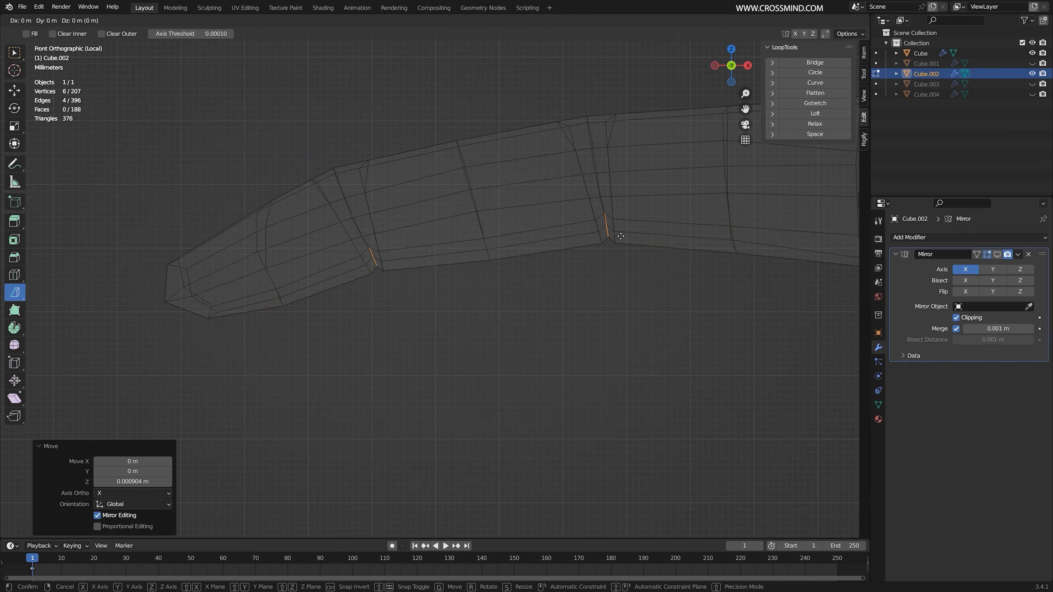
pyautogui.rightClick(620, 235)
# Save the file and check the creased finger in solid shading from the front
pyautogui.scroll(-3, 618, 237)
pyautogui.hotkey('shift', 'z')
pyautogui.scroll(4, 559, 301)
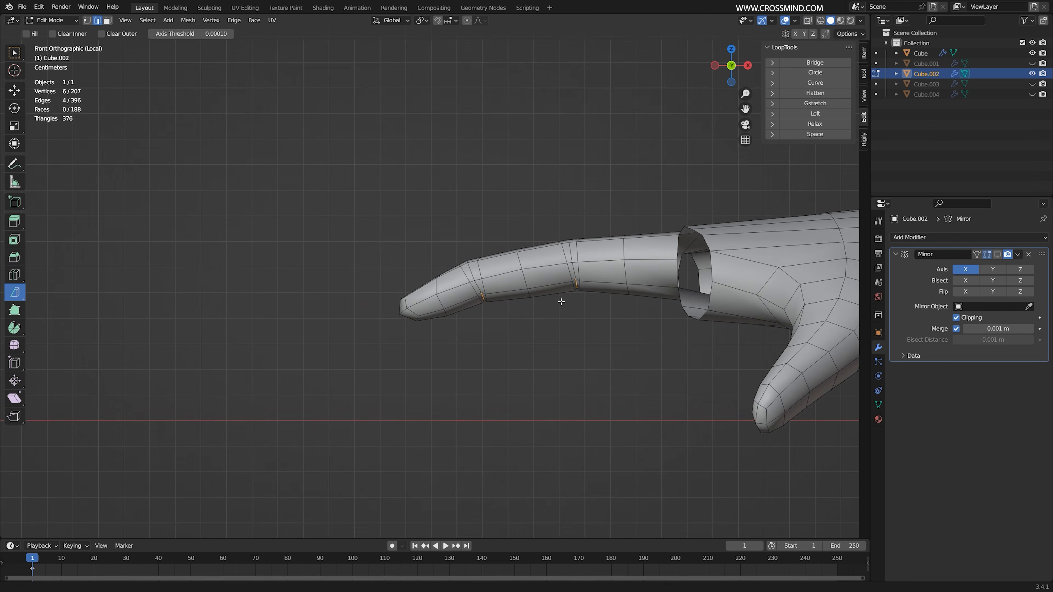
pyautogui.hotkey('ctrl', 's')
pyautogui.moveTo(502, 295)
pyautogui.mouseDown(button='middle')
pyautogui.moveTo(477, 315)
pyautogui.moveTo(448, 290)
pyautogui.mouseUp(button='middle')
pyautogui.press('KP_1')
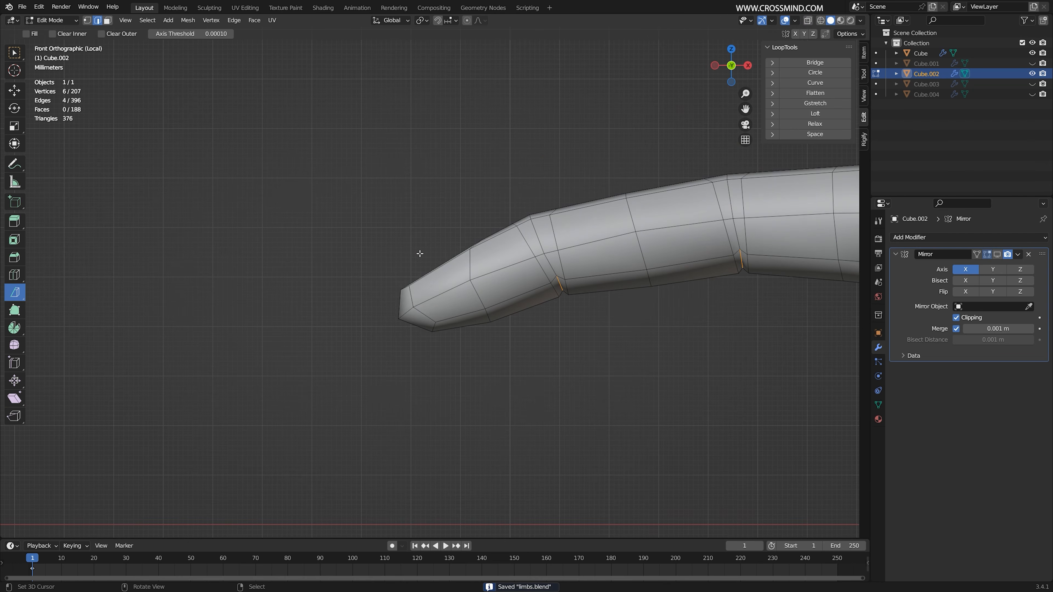
# Select the two top faces of the fingertip and inset them by 0.000938 m to start the nail
pyautogui.press('z')
pyautogui.click(320, 261)
pyautogui.hotkey('shift', 'z')
pyautogui.moveTo(713, 257)
pyautogui.mouseDown(button='middle')
pyautogui.moveTo(600, 282)
pyautogui.moveTo(453, 275)
pyautogui.moveTo(515, 253)
pyautogui.mouseUp(button='middle')
pyautogui.press('3')
pyautogui.press('KP_1')
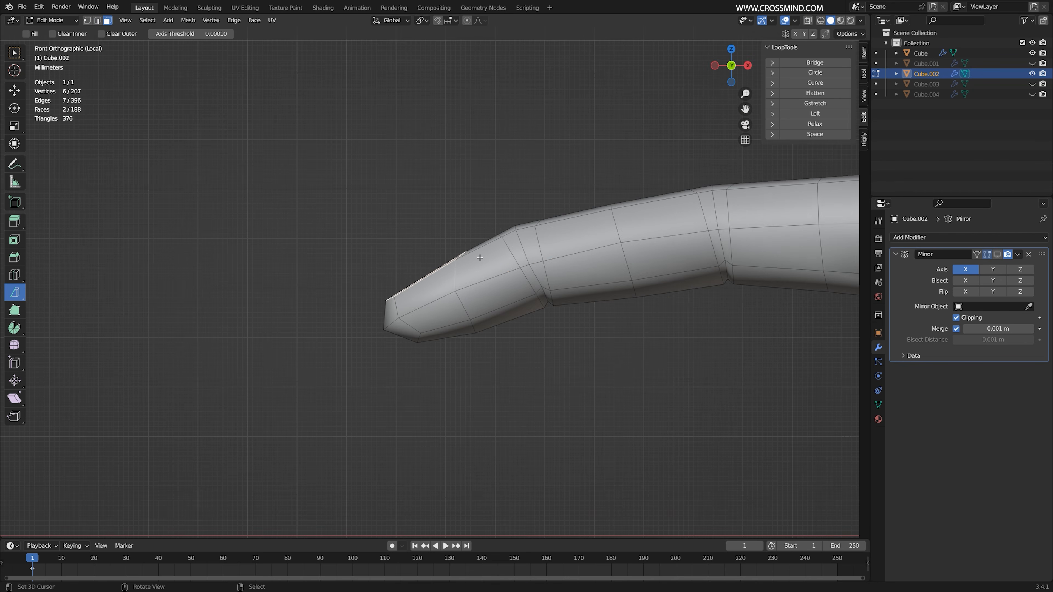
pyautogui.scroll(4, 535, 248)
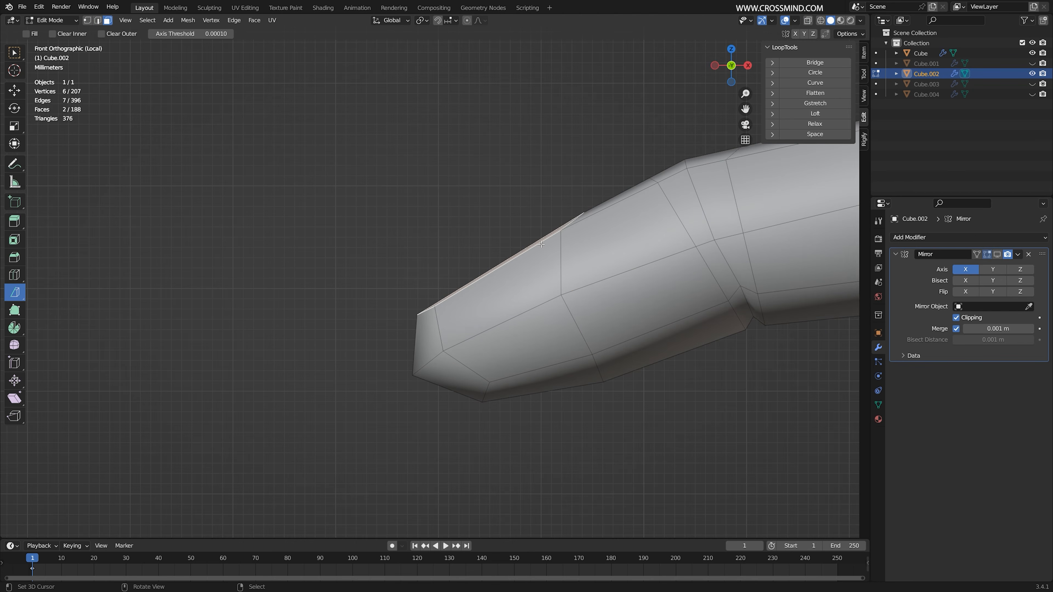
pyautogui.moveTo(542, 243); pyautogui.dragTo(586, 245, button='middle')
pyautogui.press('i')
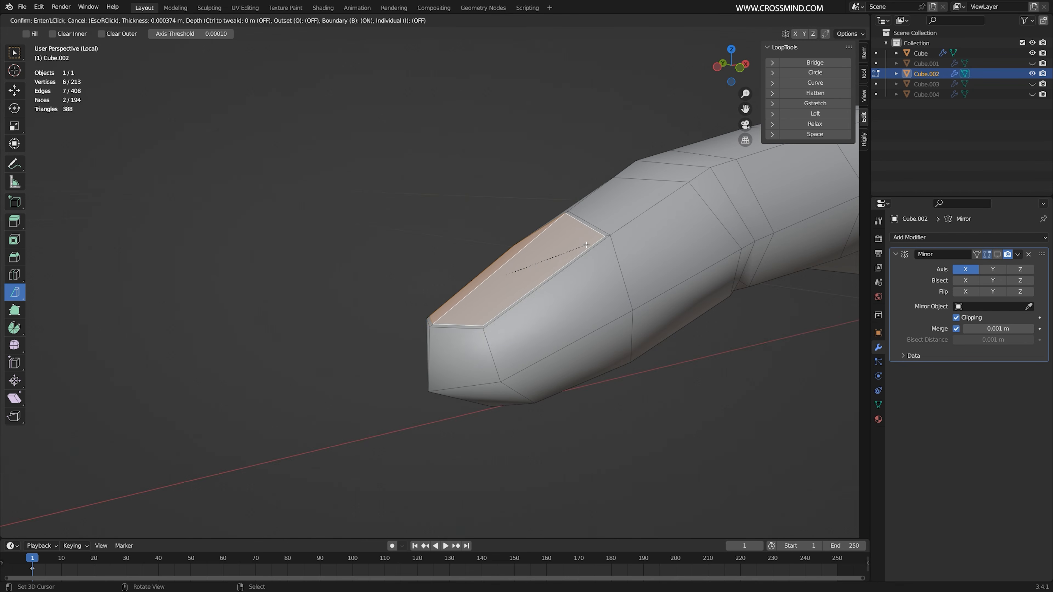
pyautogui.click(583, 246)
# In the front view, rotate the inset nail faces and move them slightly forward over the fingertip
pyautogui.press('KP_1')
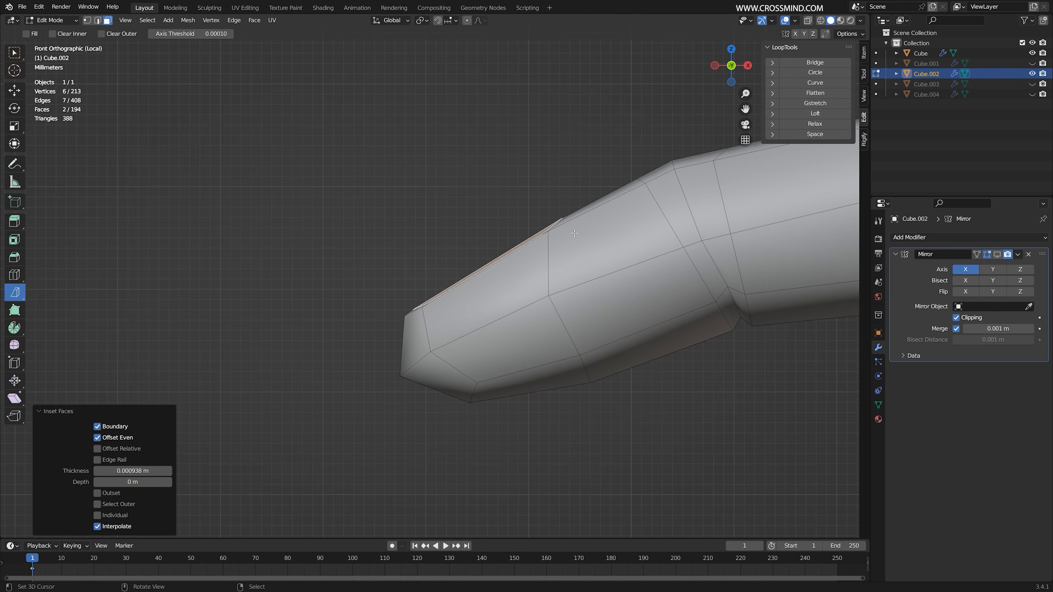
pyautogui.press('r')
pyautogui.click(601, 238)
pyautogui.click(571, 241)
pyautogui.hotkey('shift', 'z')
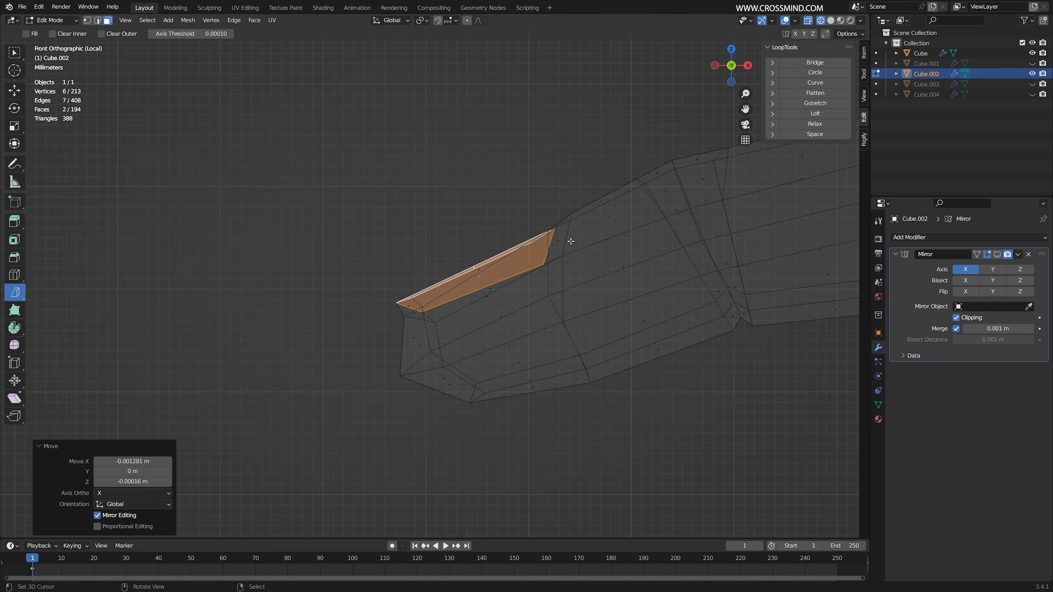
pyautogui.click(599, 229)
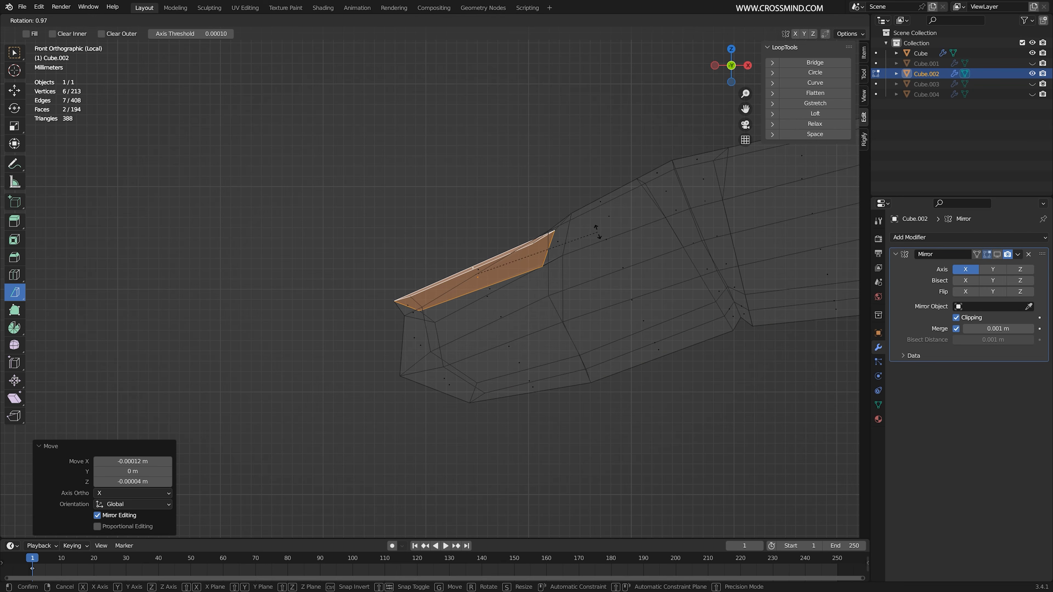
pyautogui.click(597, 231)
# Add a Subdivision modifier with 2 levels to the hand and return to editing the nail faces
pyautogui.moveTo(597, 231)
pyautogui.mouseDown(button='middle')
pyautogui.moveTo(608, 282)
pyautogui.moveTo(478, 260)
pyautogui.moveTo(507, 303)
pyautogui.moveTo(552, 307)
pyautogui.mouseUp(button='middle')
pyautogui.hotkey('shift', 'z')
pyautogui.press('Tab')
pyautogui.hotkey('ctrl', '2')
pyautogui.scroll(3, 478, 261)
pyautogui.press('Tab')
# Scale the nail faces to 0.932 and display the edit cage on the subdivided surface
pyautogui.press('s')
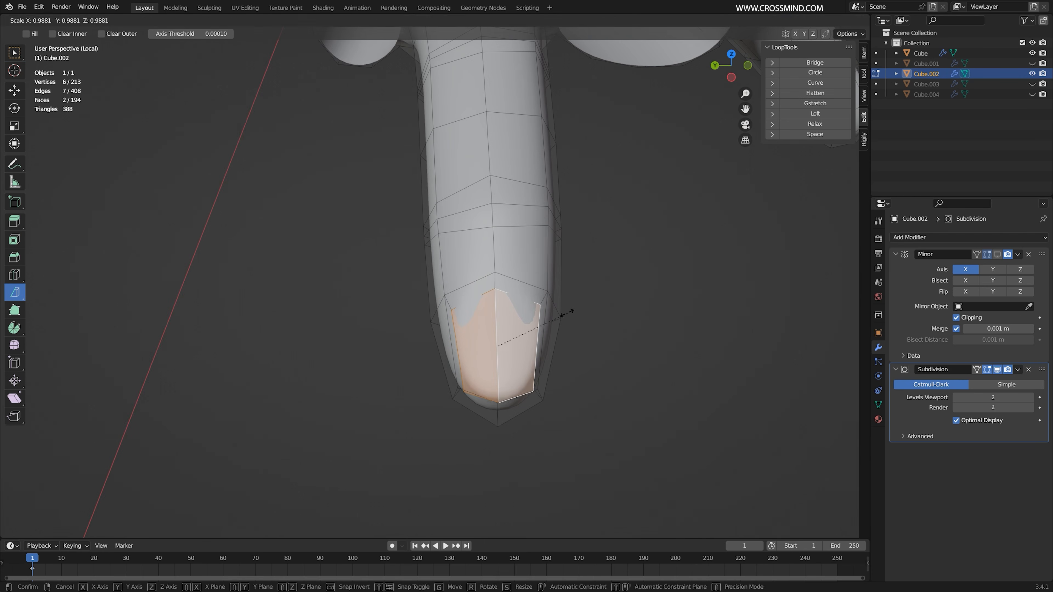
pyautogui.click(563, 313)
pyautogui.click(977, 370)
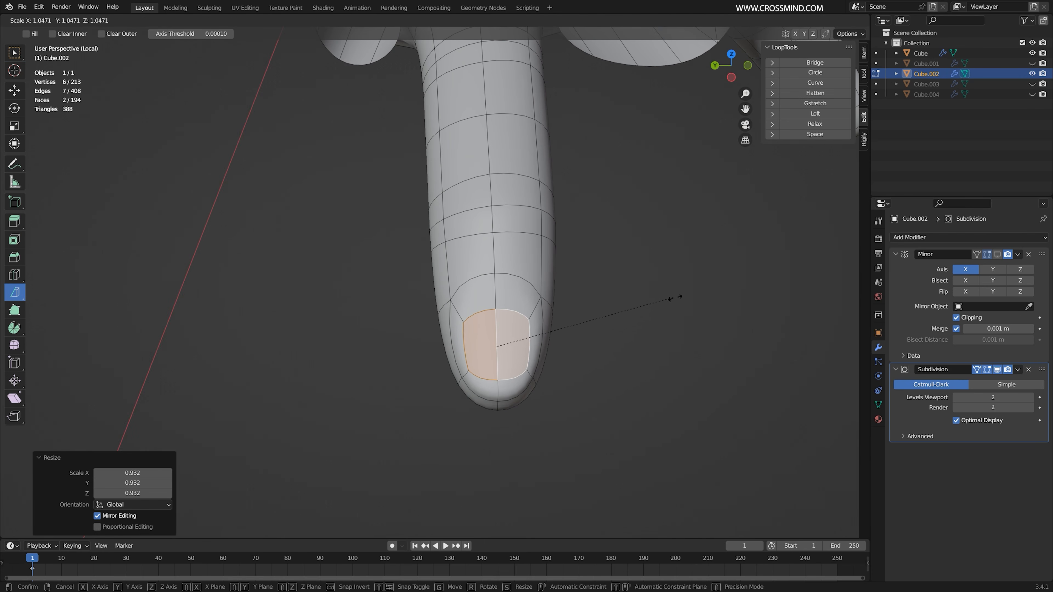
# In the front view, rotate the nail faces by about 8.7° and move them to follow the fingertip
pyautogui.press('KP_1')
pyautogui.press('r')
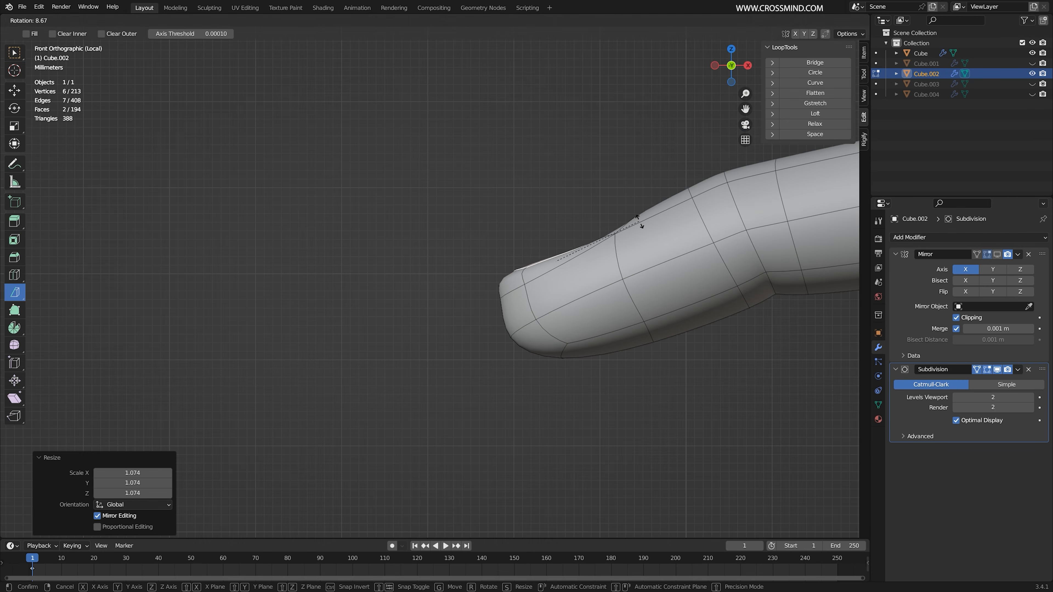
pyautogui.click(641, 225)
pyautogui.press('g')
pyautogui.click(651, 222)
# Move the nail faces along the Y axis and check the smoothed finger without overlays
pyautogui.moveTo(548, 205); pyautogui.dragTo(668, 253, button='middle')
pyautogui.click(785, 21)
pyautogui.press('g')
pyautogui.press('y')
pyautogui.moveTo(464, 199); pyautogui.dragTo(577, 194, button='middle')
pyautogui.click(569, 194)
pyautogui.press('Tab')
pyautogui.click(785, 21)
pyautogui.scroll(2, 587, 216)
# Try to rescale the selected faces at the fingertip
pyautogui.press('Tab')
pyautogui.click(606, 181)
pyautogui.press('s')
pyautogui.click(668, 193)
pyautogui.hotkey('ctrl', 'z')
pyautogui.hotkey('ctrl', 'z')
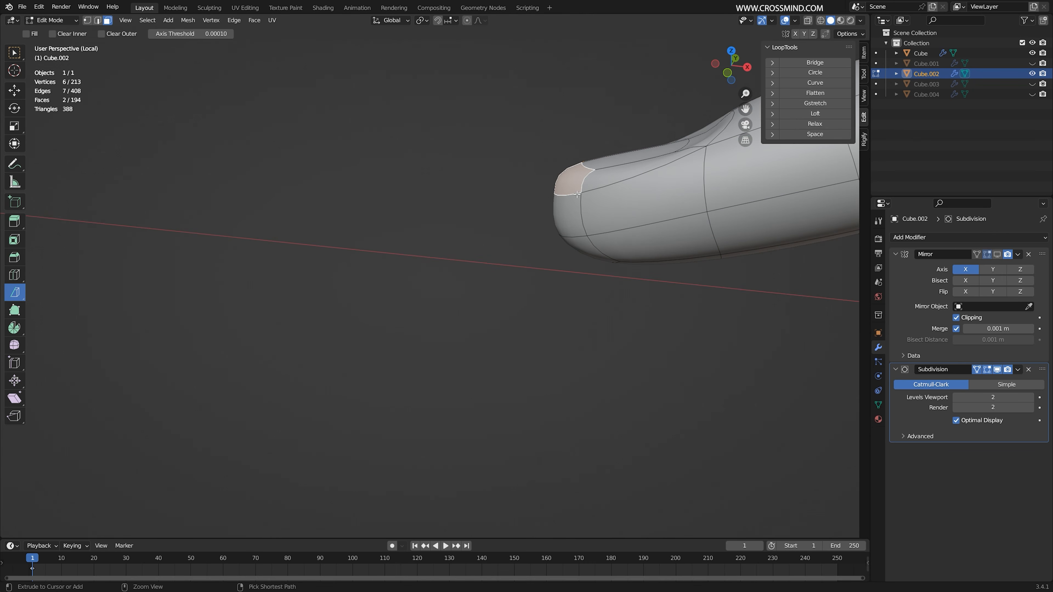
# Extrude the two faces at the front edge of the nail and scale the extruded end to form the nail tip
pyautogui.click(998, 369)
pyautogui.press('e')
pyautogui.moveTo(642, 199); pyautogui.dragTo(541, 214, button='middle')
pyautogui.click(583, 213)
pyautogui.press('s')
pyautogui.click(560, 206)
pyautogui.click(997, 369)
pyautogui.press('Tab')
pyautogui.press('Tab')
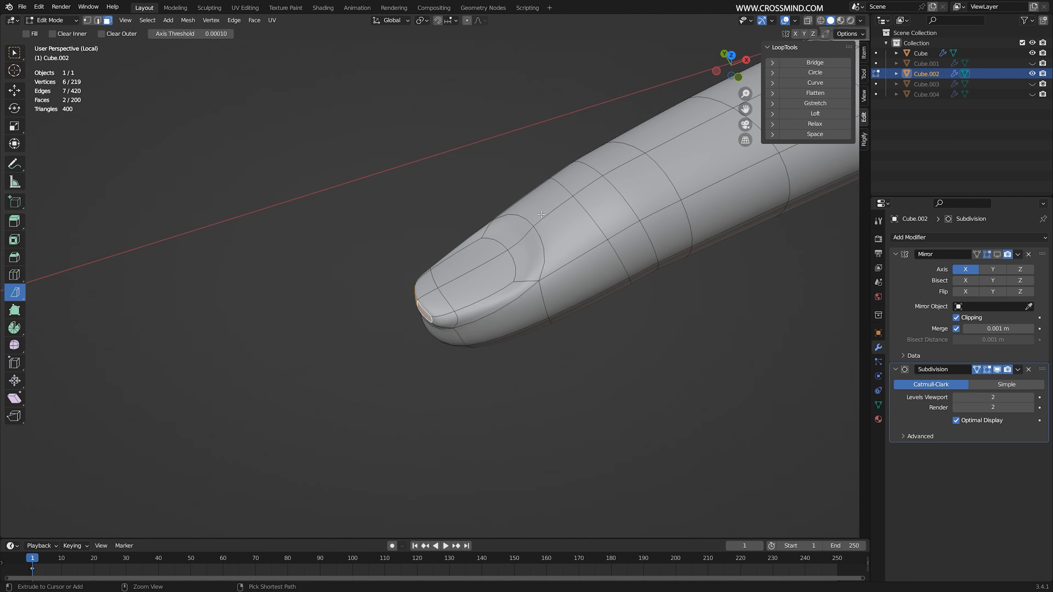
# Try a loop cut behind the nail and raise one of its vertices by 0.003294 m along Z
pyautogui.click(546, 213)
pyautogui.press('1')
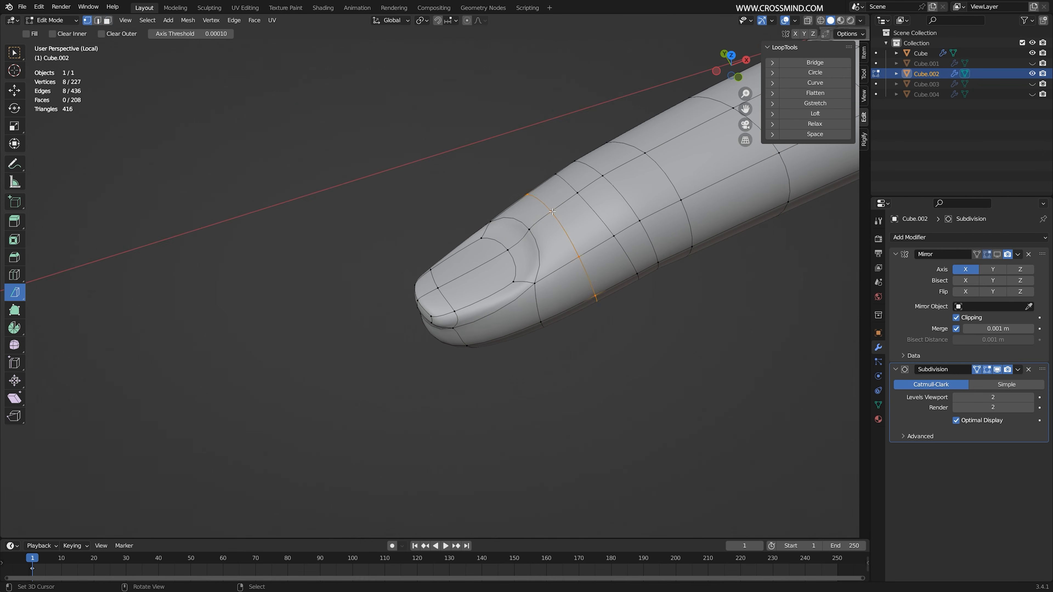
pyautogui.click(553, 199)
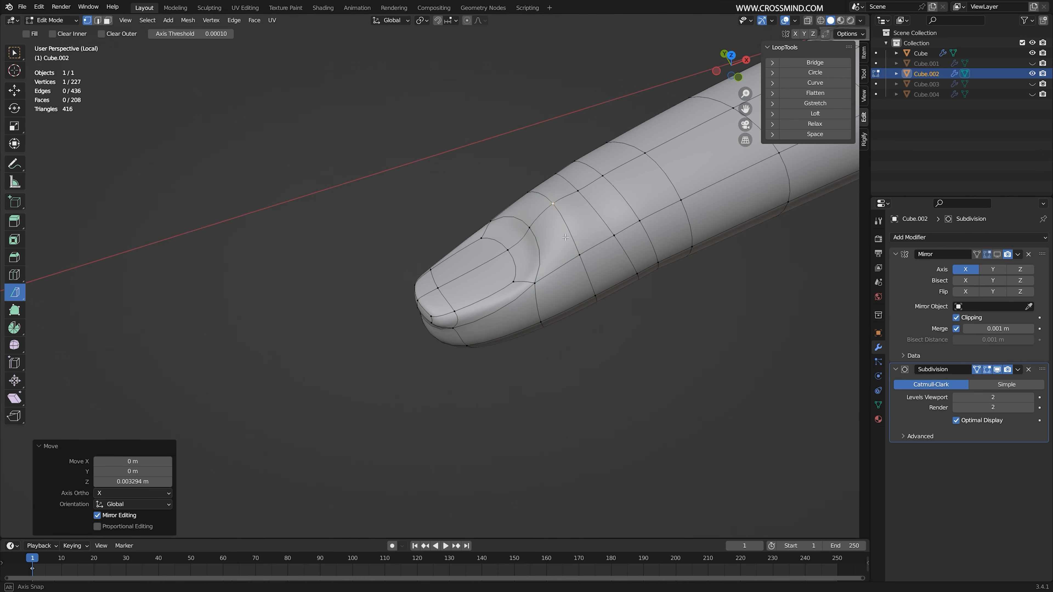
pyautogui.moveTo(553, 199); pyautogui.dragTo(567, 283, button='middle')
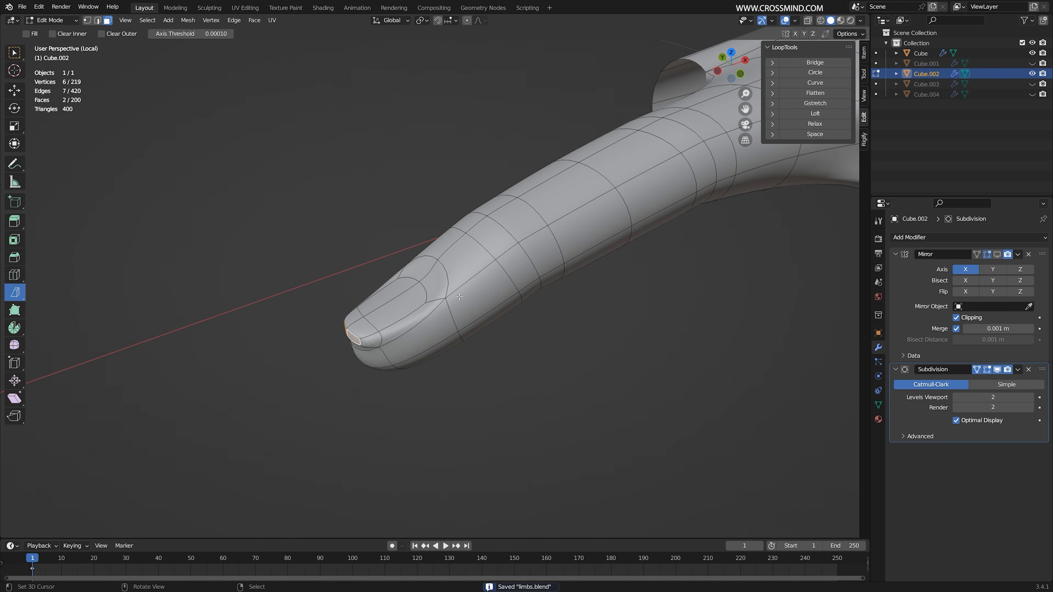
# Scale the two side vertices at the nail base to 1.048 and adjust the vertex placement on the finger
pyautogui.moveTo(459, 297); pyautogui.dragTo(446, 237, button='middle')
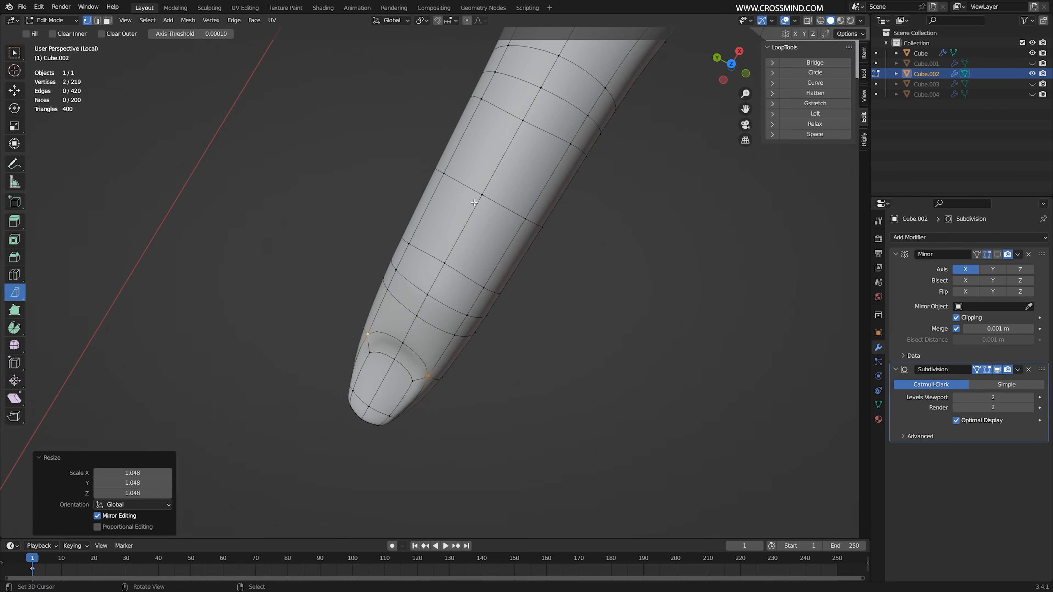
pyautogui.moveTo(474, 203); pyautogui.dragTo(535, 174, button='middle')
pyautogui.click(547, 195)
pyautogui.press('g')
pyautogui.click(548, 188)
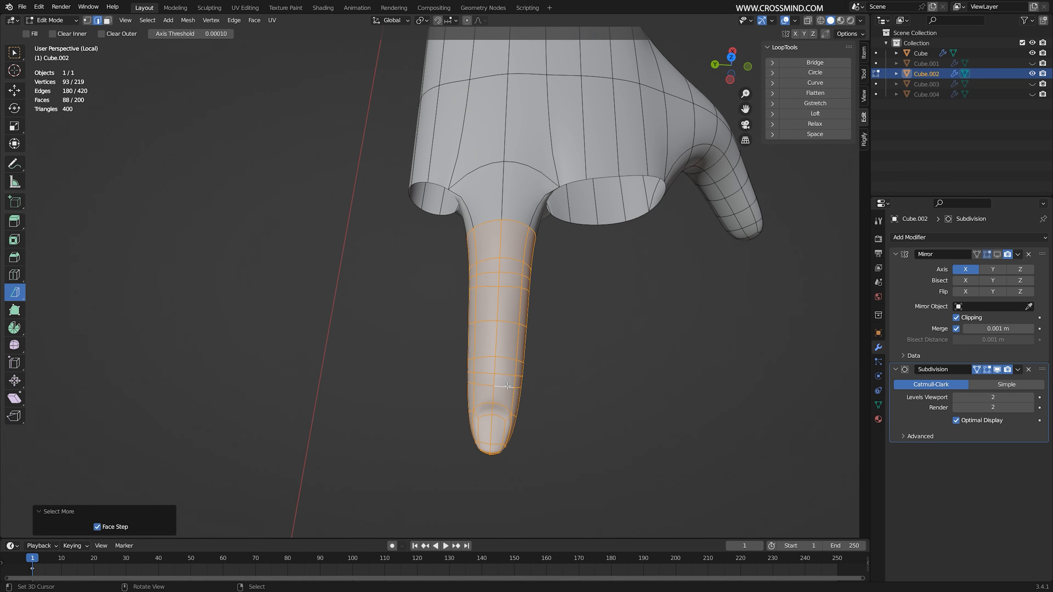
# In the top view, move the selected finger about 0.0056 m toward the palm
pyautogui.press('KP_7')
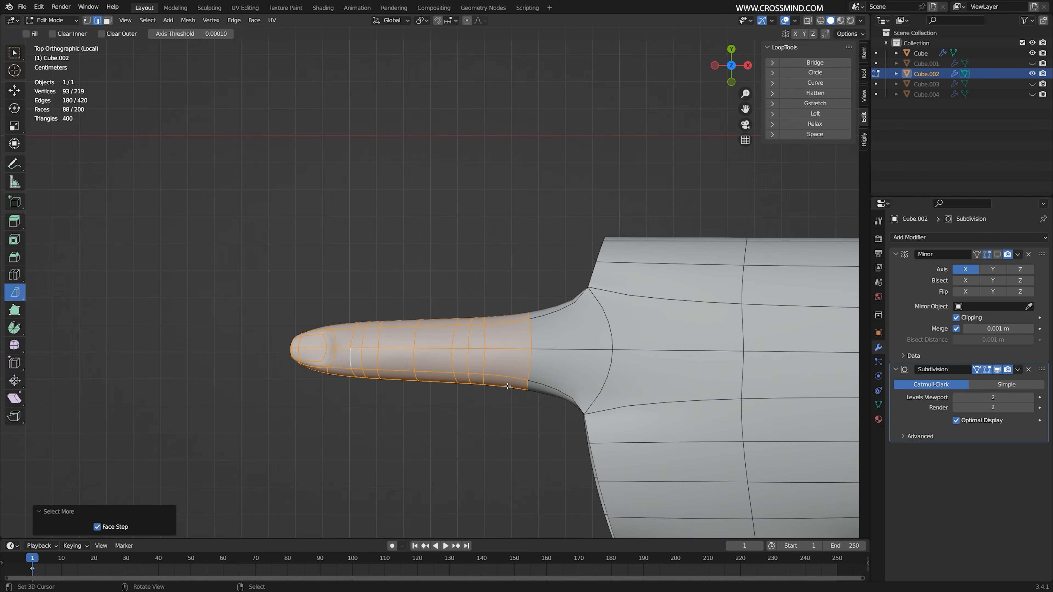
pyautogui.press('g')
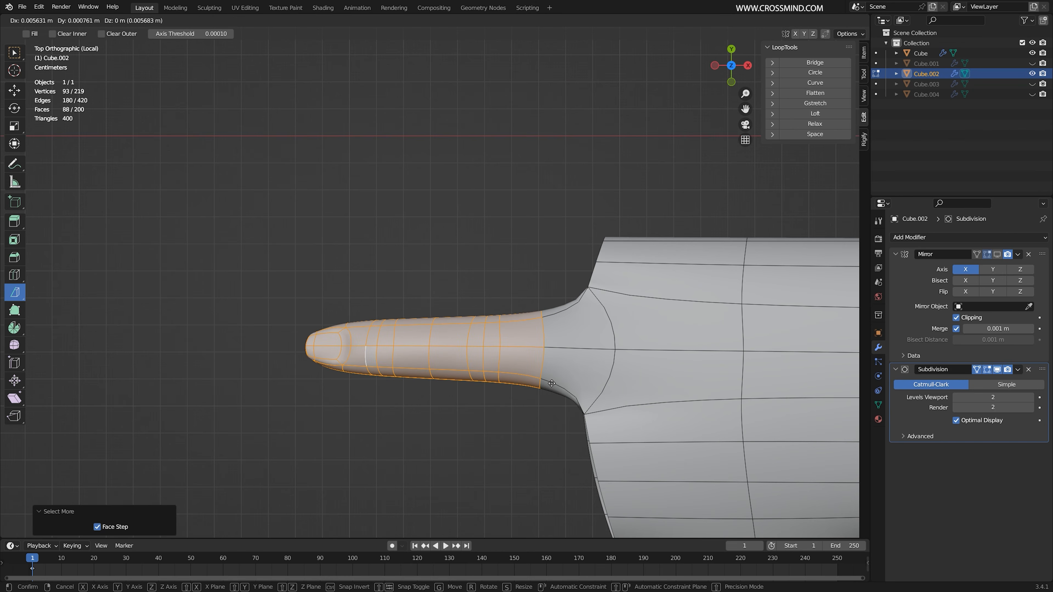
pyautogui.click(552, 384)
# Extend the selection to the finger's base, duplicate it beside the original and rotate the copy by -5.61°
pyautogui.scroll(-1, 473, 353)
pyautogui.keyDown('shift'); pyautogui.moveTo(472, 352); pyautogui.dragTo(452, 294, button='middle'); pyautogui.keyUp('shift')
pyautogui.press('ctrl+KP_Add')
pyautogui.scroll(2, 452, 295)
pyautogui.hotkey('shift', 'd')
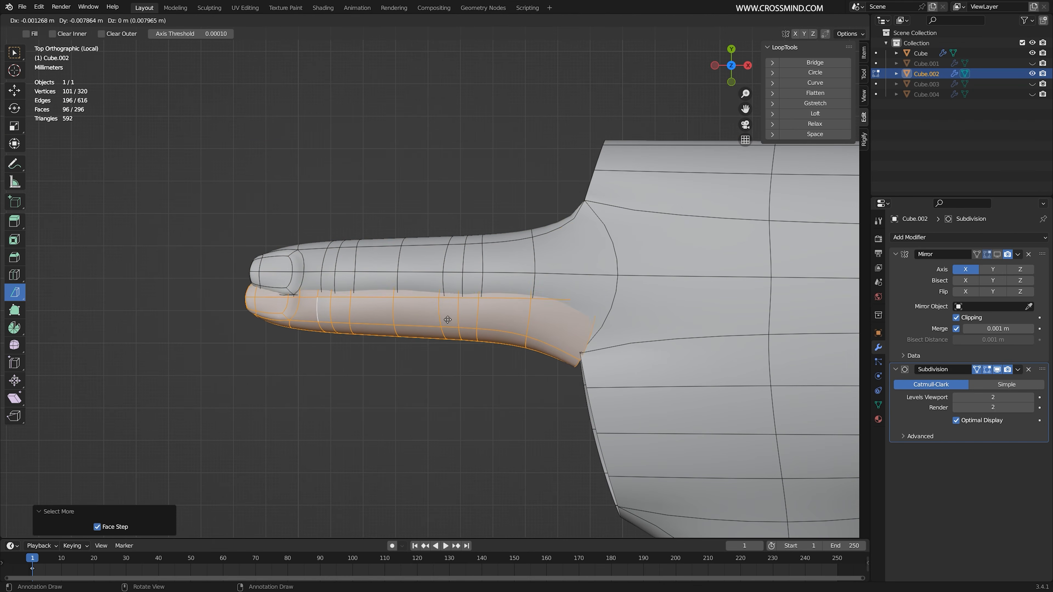
pyautogui.click(442, 384)
pyautogui.press('r')
pyautogui.click(547, 353)
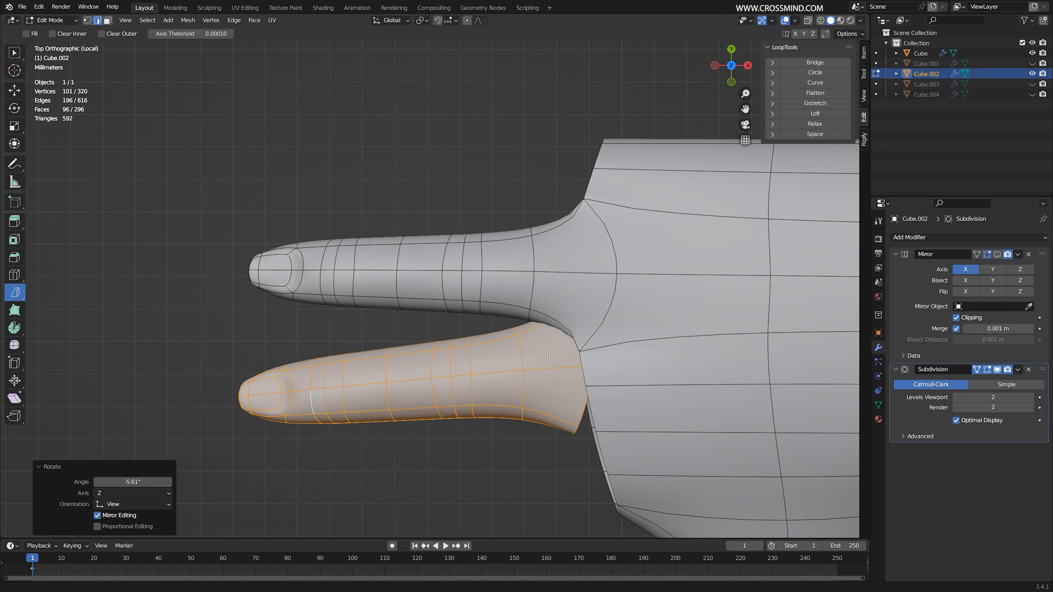
# Move, rotate and scale the duplicated finger until its base fits the middle finger opening
pyautogui.keyDown('shift'); pyautogui.moveTo(547, 354); pyautogui.dragTo(548, 275, button='middle'); pyautogui.keyUp('shift')
pyautogui.press('g')
pyautogui.click(581, 317)
pyautogui.press('r')
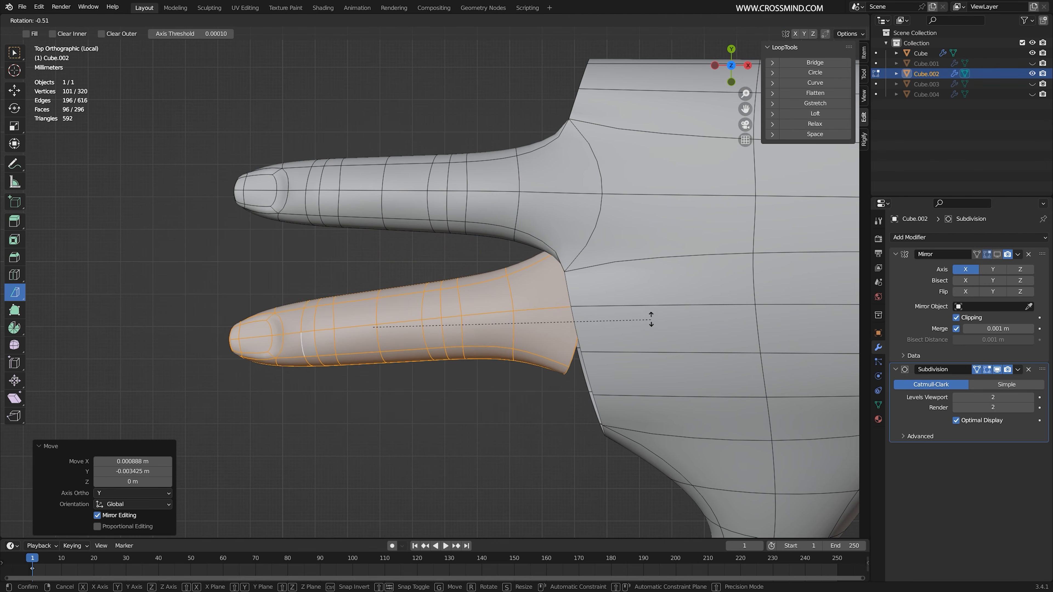
pyautogui.click(652, 318)
pyautogui.press('g')
pyautogui.click(666, 314)
pyautogui.press('s')
pyautogui.click(663, 311)
pyautogui.press('g')
pyautogui.click(668, 311)
# Duplicate the finger for the index opening and move, scale and rotate the copy to fit
pyautogui.hotkey('shift', 'd')
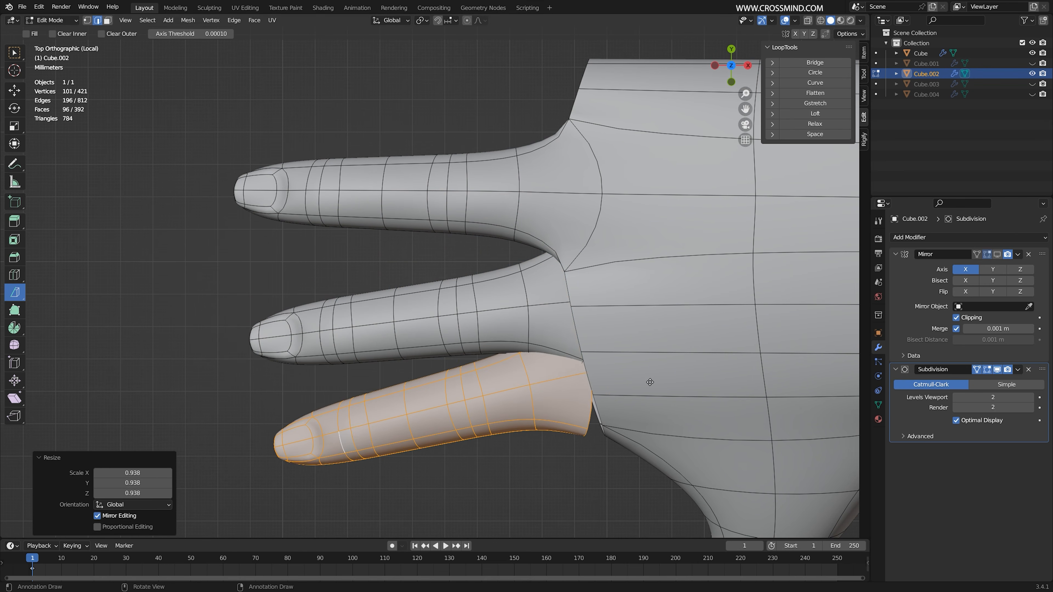
pyautogui.press('g')
pyautogui.click(668, 385)
pyautogui.press('s')
pyautogui.click(664, 383)
pyautogui.press('r')
pyautogui.click(660, 376)
# Duplicate the finger to the little finger opening, scale it down and move it 0.004439 m along X, saving the file
pyautogui.hotkey('shift', 'd')
pyautogui.click(614, 60)
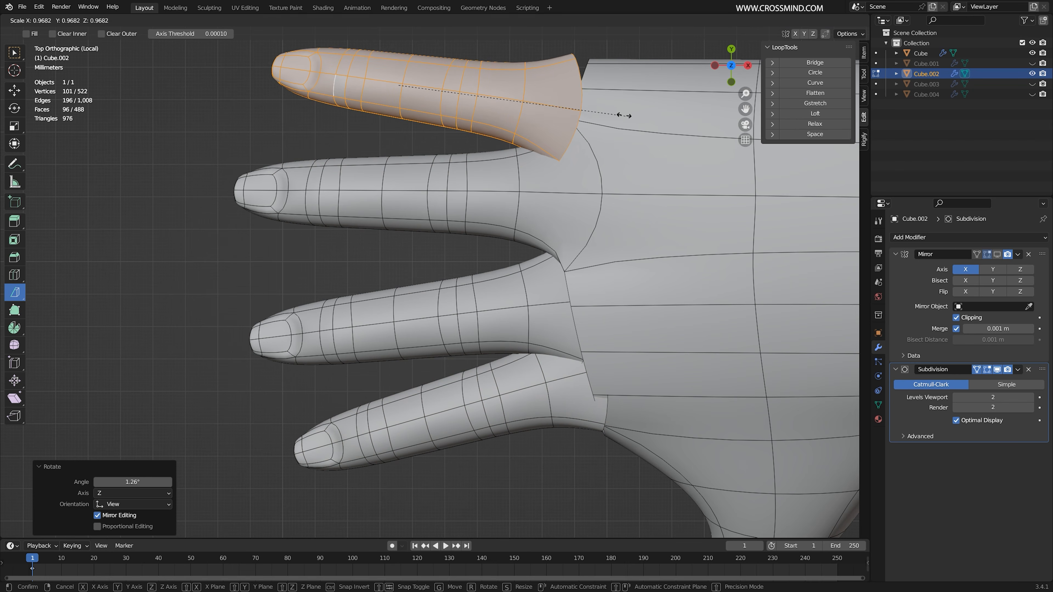
pyautogui.click(610, 113)
pyautogui.press('g')
pyautogui.press('x')
pyautogui.click(624, 114)
pyautogui.keyDown('shift'); pyautogui.moveTo(367, 147); pyautogui.dragTo(376, 301, button='middle'); pyautogui.keyUp('shift')
pyautogui.scroll(2, 376, 301)
pyautogui.hotkey('ctrl', 's')
pyautogui.scroll(-1, 376, 301)
pyautogui.keyDown('shift'); pyautogui.moveTo(177, 389); pyautogui.dragTo(161, 329, button='middle'); pyautogui.keyUp('shift')
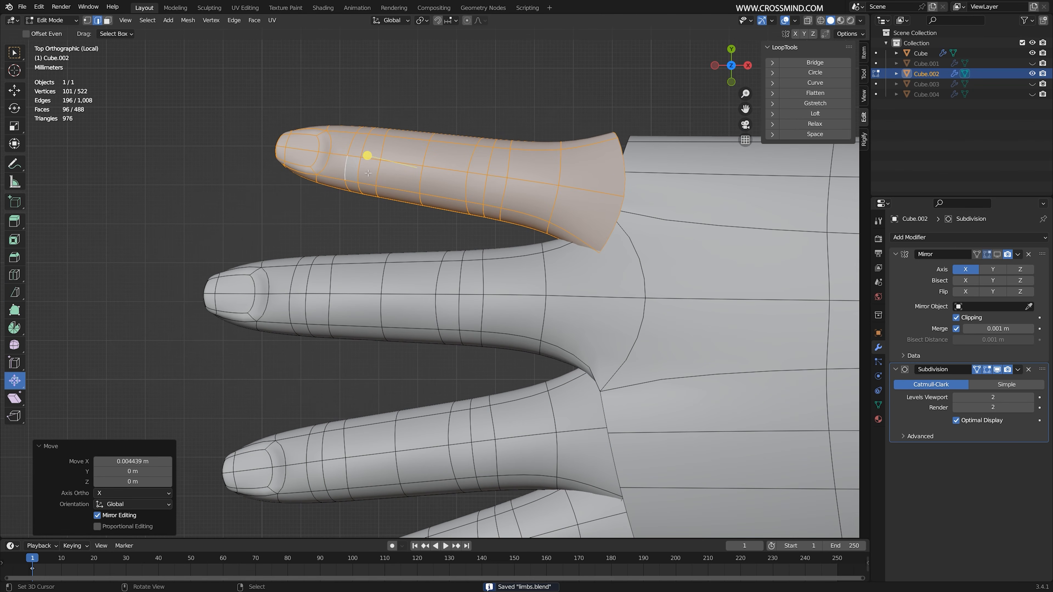
# Nudge the little finger along Y and by 0.000634 m in X and Y to line up with its opening
pyautogui.hotkey('alt', 's')
pyautogui.click(376, 152)
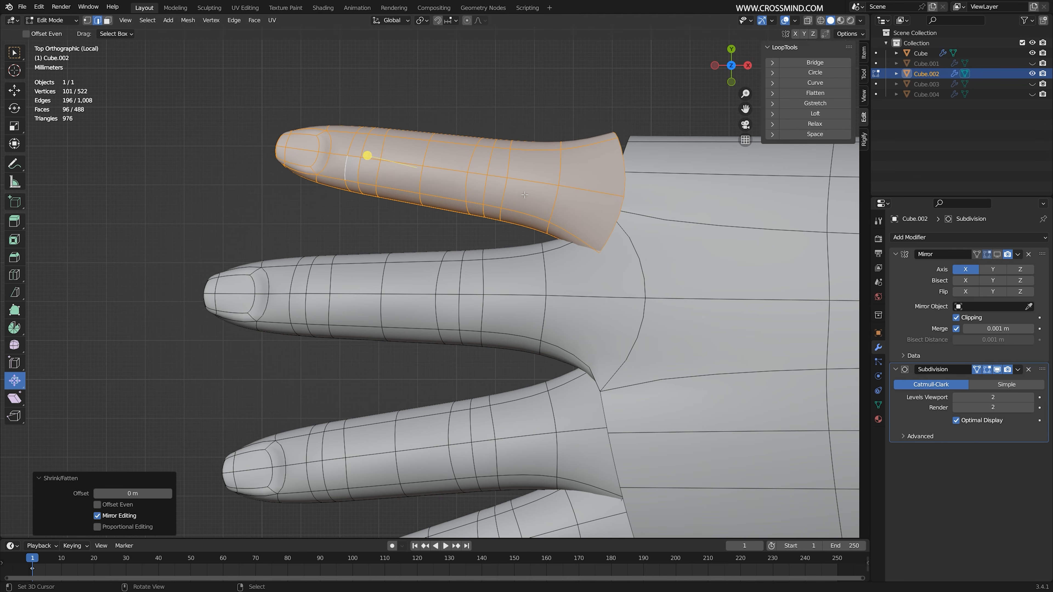
pyautogui.press('g')
pyautogui.press('y')
pyautogui.click(377, 148)
pyautogui.press('g')
pyautogui.click(379, 145)
# Viewing the hand from the fingertips, rotate and move the little finger to follow the palm's curve
pyautogui.scroll(-4, 406, 250)
pyautogui.moveTo(414, 282); pyautogui.dragTo(566, 189, button='middle')
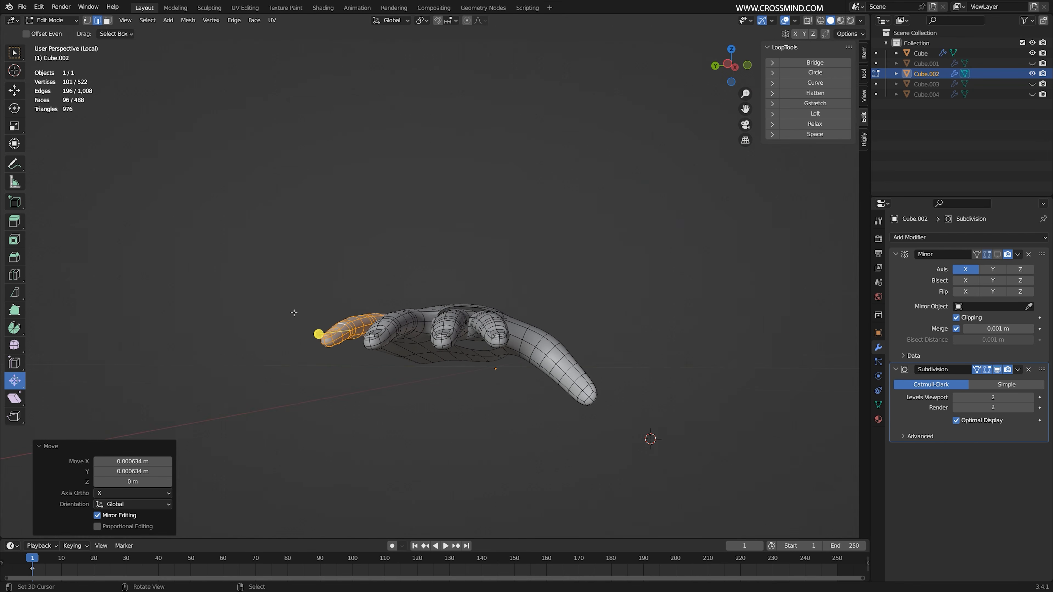
pyautogui.moveTo(294, 313)
pyautogui.mouseDown(button='middle')
pyautogui.moveTo(562, 315)
pyautogui.moveTo(388, 362)
pyautogui.moveTo(303, 331)
pyautogui.mouseUp(button='middle')
pyautogui.press('r')
pyautogui.click(567, 322)
pyautogui.press('g')
pyautogui.click(569, 352)
pyautogui.press('r')
pyautogui.click(570, 355)
# Select the whole linked index finger and rotate and move it to follow the palm's curve
pyautogui.rightClick(543, 366)
pyautogui.press('l')
pyautogui.moveTo(543, 366); pyautogui.dragTo(494, 305, button='middle')
pyautogui.press('r')
pyautogui.click(566, 255)
pyautogui.press('g')
pyautogui.click(566, 284)
pyautogui.press('r')
# Select the original finger from the tip down to its base and scale it to 1.034
pyautogui.moveTo(388, 287); pyautogui.dragTo(489, 274, button='middle')
pyautogui.keyDown('alt'); pyautogui.rightClick(404, 298); pyautogui.keyUp('alt')
pyautogui.press('ctrl+KP_Add')
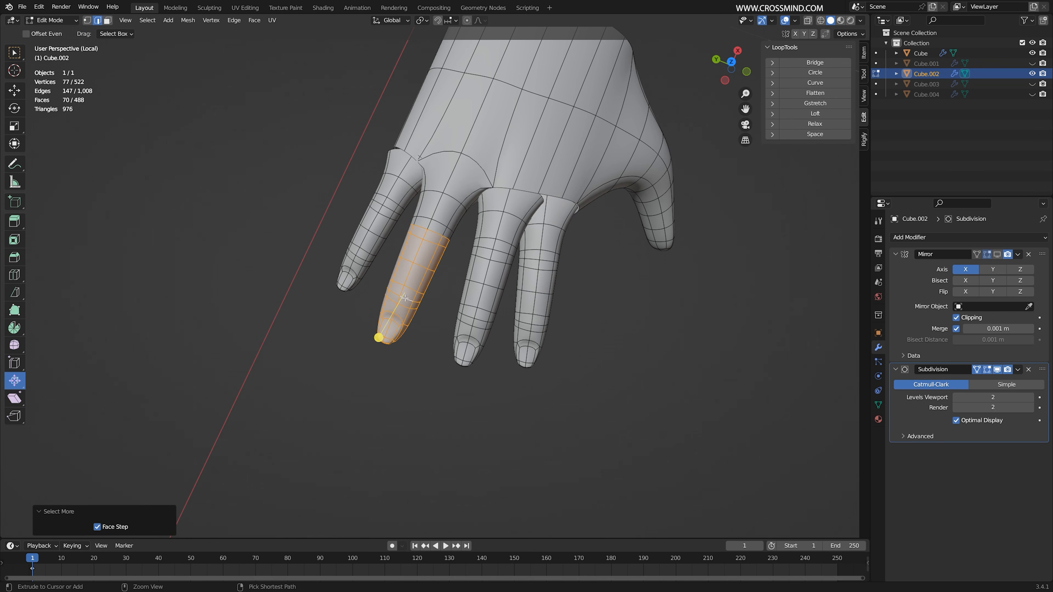
pyautogui.click(416, 306)
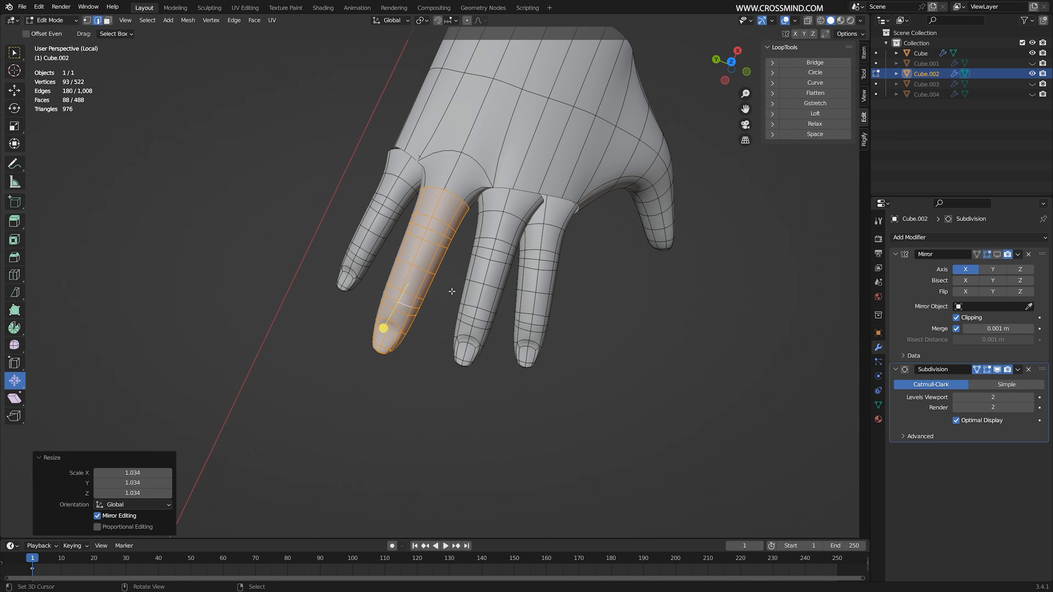
pyautogui.hotkey('alt', 'a')
# Select the face loop near the index finger's base and save the file
pyautogui.moveTo(383, 330); pyautogui.dragTo(599, 290, button='middle')
pyautogui.keyDown('alt'); pyautogui.rightClick(557, 322); pyautogui.keyUp('alt')
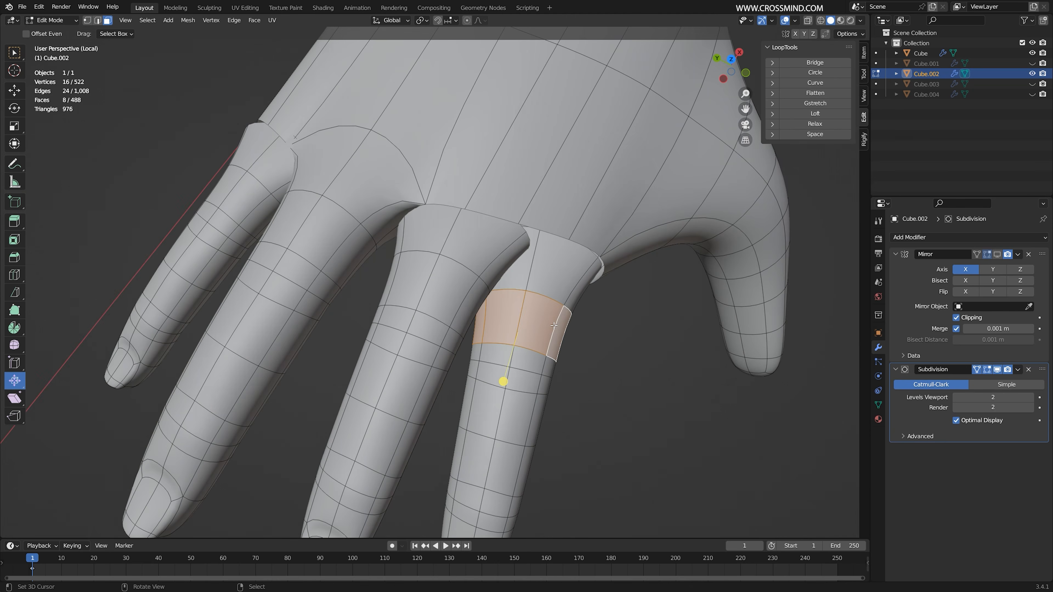
pyautogui.moveTo(508, 281); pyautogui.dragTo(495, 124, button='middle')
pyautogui.hotkey('ctrl', 's')
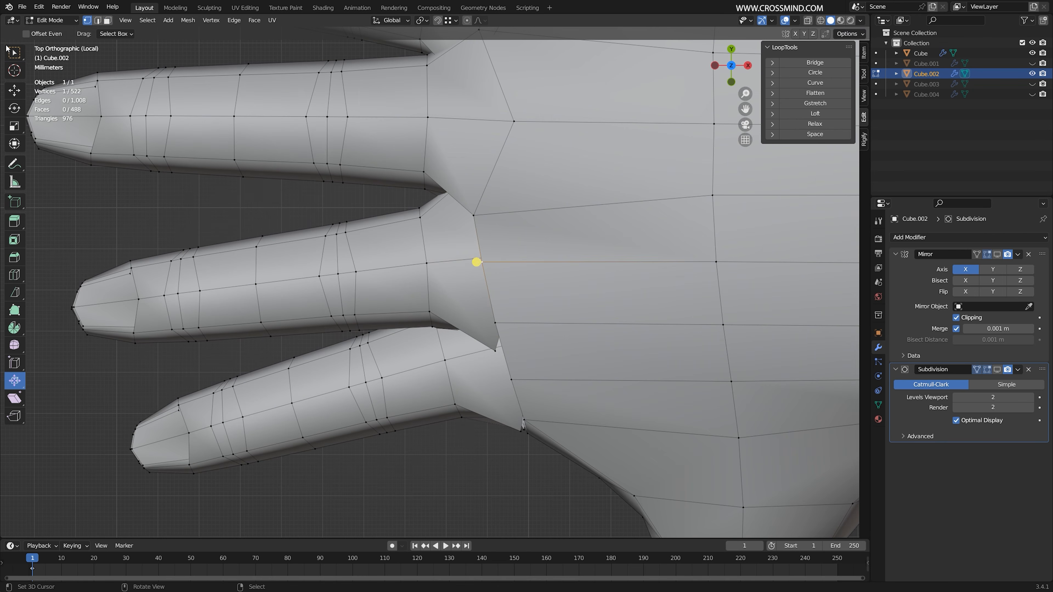
# In the top view, pull the palm's edge vertices at the middle, index and little finger openings back toward the wrist
pyautogui.click(537, 242)
pyautogui.click(513, 379)
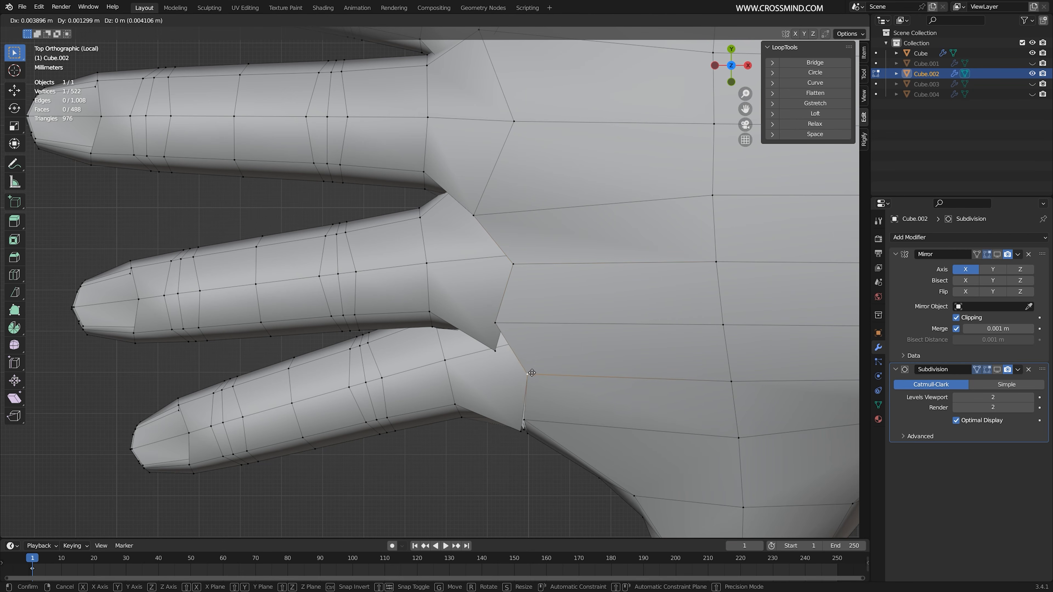
pyautogui.click(538, 371)
pyautogui.scroll(-3, 491, 174)
pyautogui.keyDown('shift'); pyautogui.moveTo(491, 173); pyautogui.dragTo(539, 220, button='middle'); pyautogui.keyUp('shift')
pyautogui.scroll(2, 489, 257)
pyautogui.rightClick(496, 269)
pyautogui.press('g')
pyautogui.click(510, 271)
# In the bottom view, pull the palm's edge vertices at the index and little finger openings back toward the wrist
pyautogui.press('ctrl+KP_7')
pyautogui.scroll(2, 508, 334)
pyautogui.keyDown('shift'); pyautogui.moveTo(493, 137); pyautogui.dragTo(539, 298, button='middle'); pyautogui.keyUp('shift')
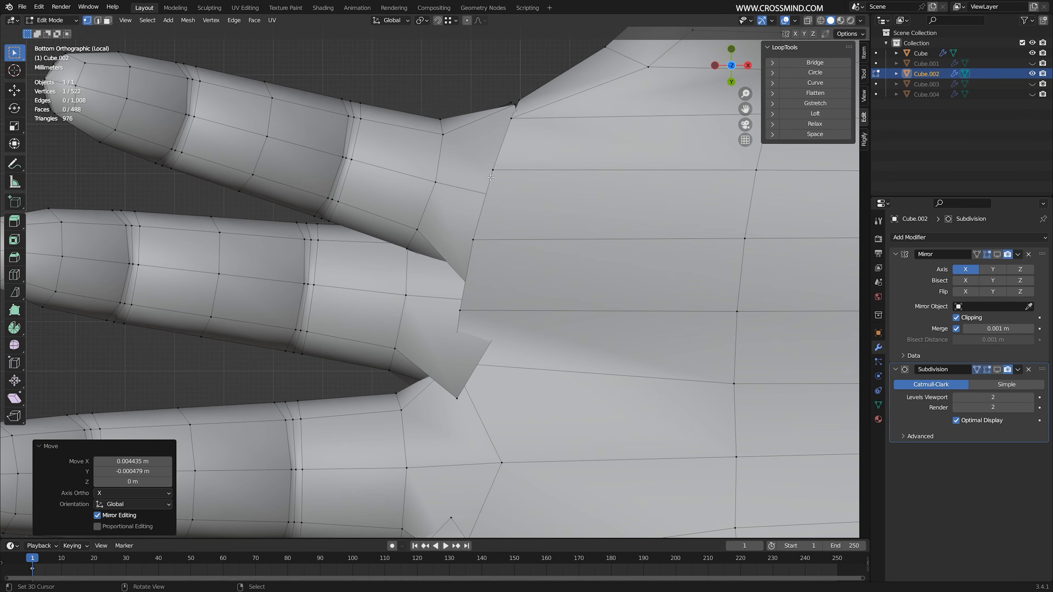
pyautogui.rightClick(505, 185)
pyautogui.press('g')
pyautogui.click(531, 211)
pyautogui.keyDown('shift'); pyautogui.moveTo(531, 220); pyautogui.dragTo(530, 94, button='middle'); pyautogui.keyUp('shift')
pyautogui.rightClick(489, 428)
pyautogui.press('g')
pyautogui.click(523, 421)
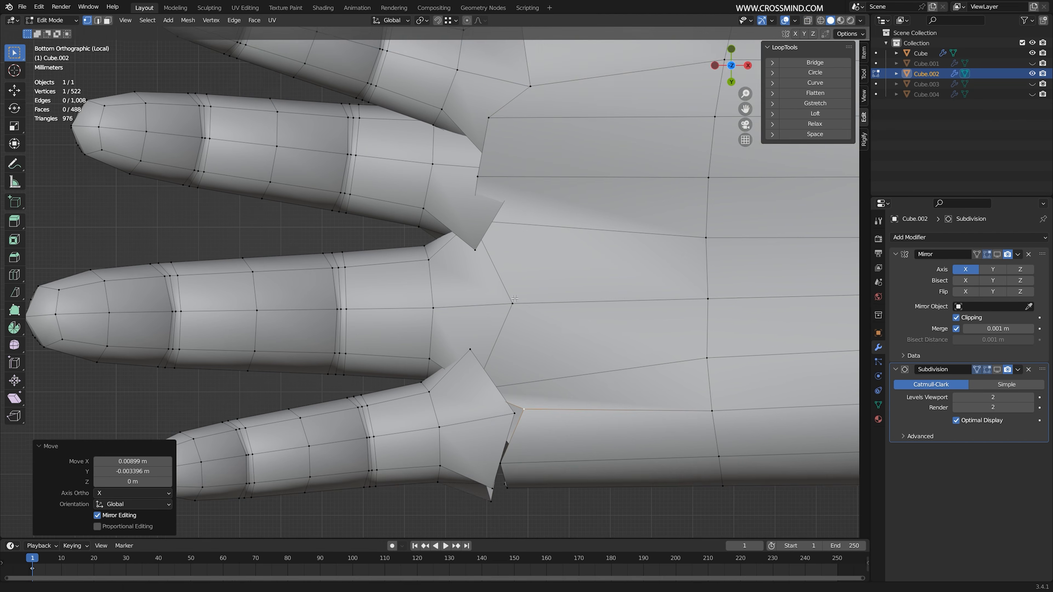
# On the palm's underside, move the middle opening's edge vertex toward the wrist and reposition the corner vertex beside it
pyautogui.keyDown('shift'); pyautogui.moveTo(523, 421); pyautogui.dragTo(532, 486, button='middle'); pyautogui.keyUp('shift')
pyautogui.rightClick(488, 243)
pyautogui.press('g')
pyautogui.click(530, 246)
pyautogui.rightClick(494, 285)
pyautogui.press('g')
pyautogui.click(500, 257)
pyautogui.press('g')
pyautogui.keyDown('shift'); pyautogui.moveTo(500, 341); pyautogui.dragTo(542, 109, button='middle'); pyautogui.keyUp('shift')
pyautogui.click(498, 309)
# Save the file, then enable Auto Merge and vertex snapping for editing the hand mesh
pyautogui.press('Tab')
pyautogui.hotkey('ctrl', 's')
pyautogui.scroll(1, 548, 317)
pyautogui.press('Tab')
pyautogui.press('a')
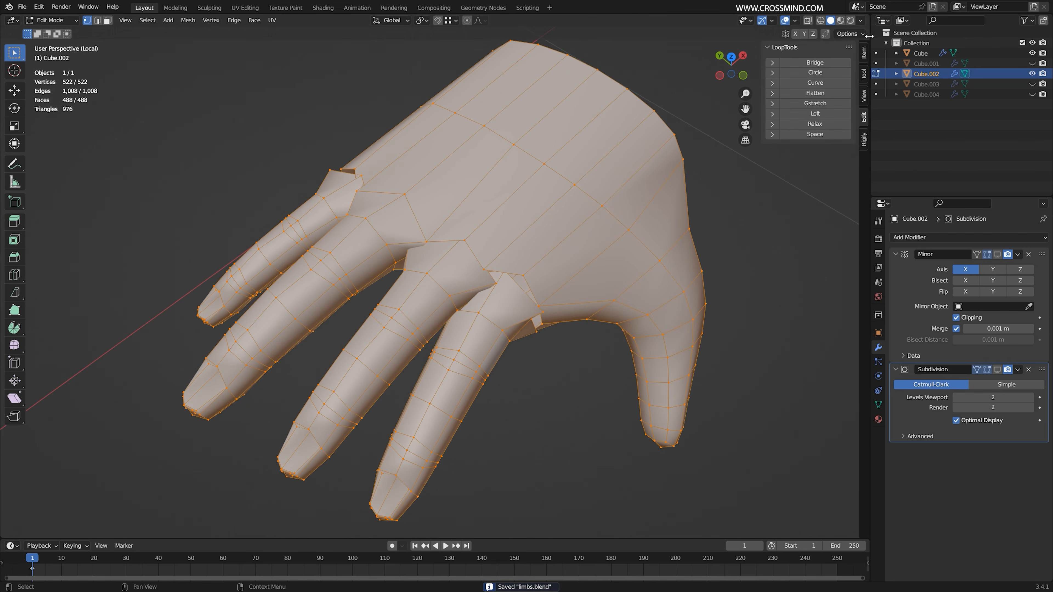
pyautogui.click(847, 35)
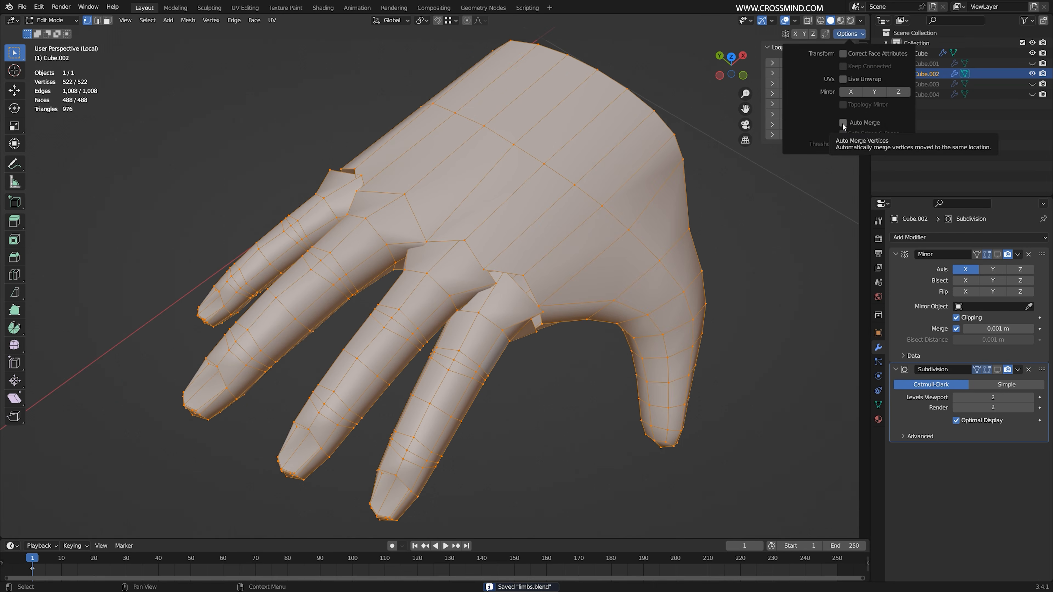
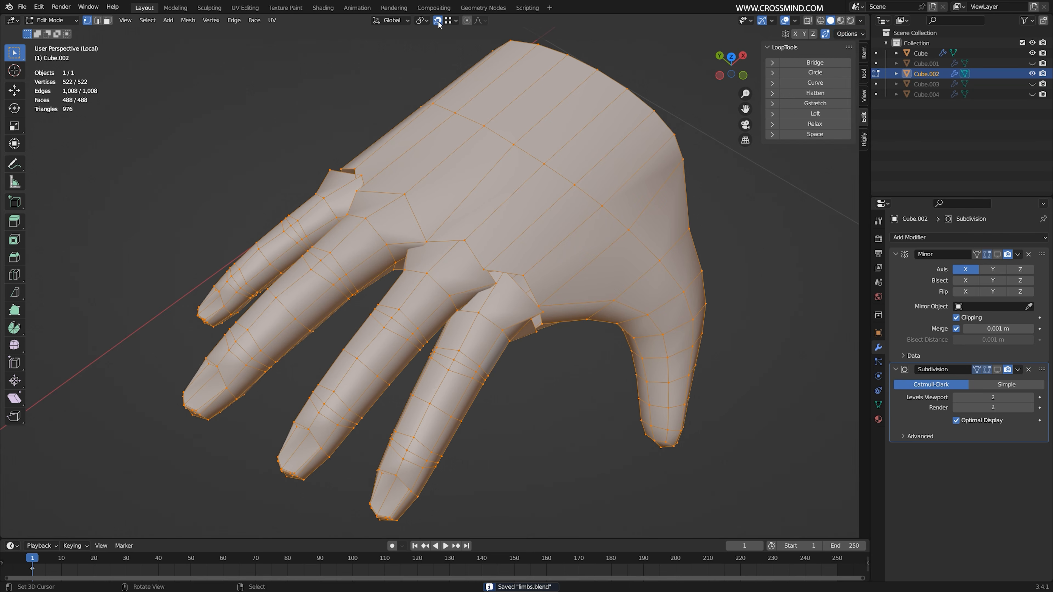
pyautogui.click(449, 21)
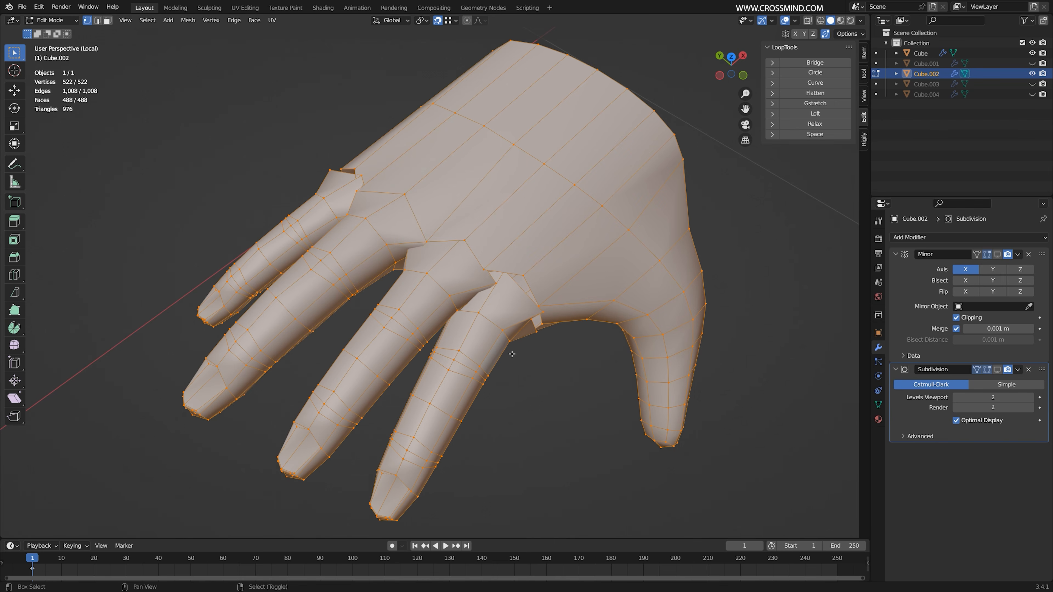
# In wireframe display, snap a vertex at the index finger's base onto the matching palm edge vertex to merge them
pyautogui.hotkey('shift', 'z')
pyautogui.scroll(2, 510, 352)
pyautogui.moveTo(510, 353); pyautogui.dragTo(558, 265, button='middle')
pyautogui.moveTo(553, 264); pyautogui.dragTo(557, 264, button='right')
pyautogui.moveTo(557, 265); pyautogui.dragTo(586, 260, button='middle')
pyautogui.scroll(3, 572, 263)
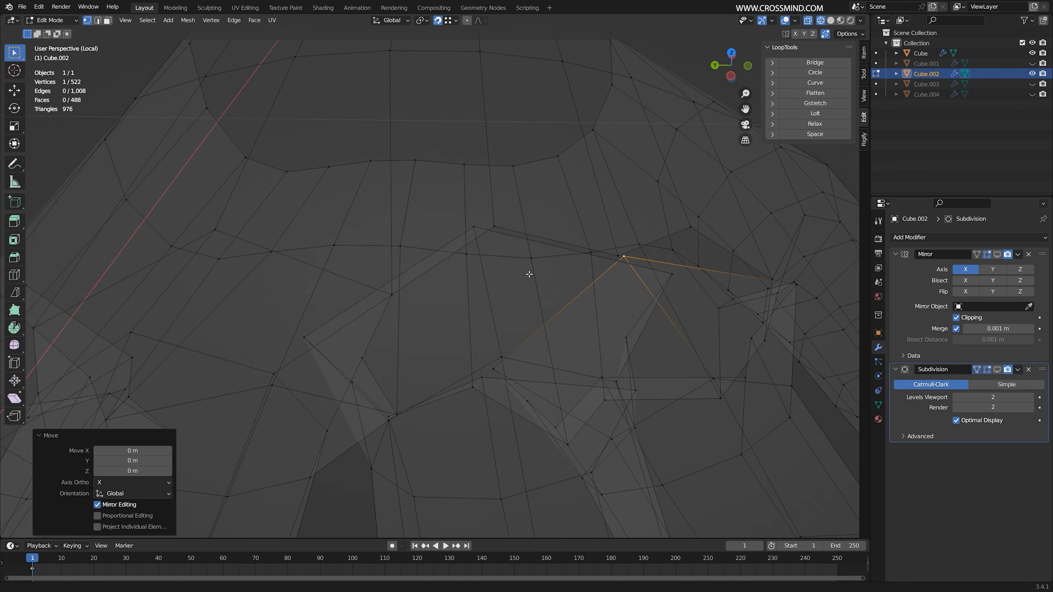
pyautogui.keyDown('shift'); pyautogui.moveTo(663, 234); pyautogui.dragTo(543, 290, button='middle'); pyautogui.keyUp('shift')
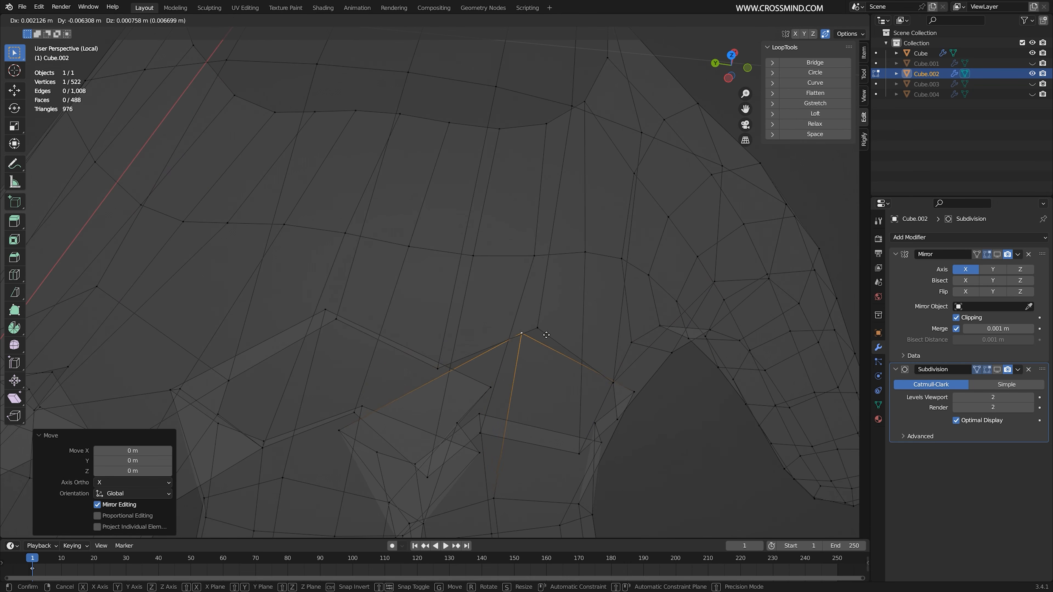
pyautogui.moveTo(462, 358)
pyautogui.mouseDown(button='middle')
pyautogui.moveTo(467, 346)
pyautogui.moveTo(454, 348)
pyautogui.moveTo(540, 329)
pyautogui.moveTo(572, 298)
pyautogui.moveTo(561, 289)
pyautogui.moveTo(601, 239)
pyautogui.mouseUp(button='middle')
pyautogui.hotkey('shift', 'z')
pyautogui.moveTo(601, 239); pyautogui.dragTo(557, 251, button='middle')
pyautogui.hotkey('shift', 'z')
pyautogui.rightClick(545, 246)
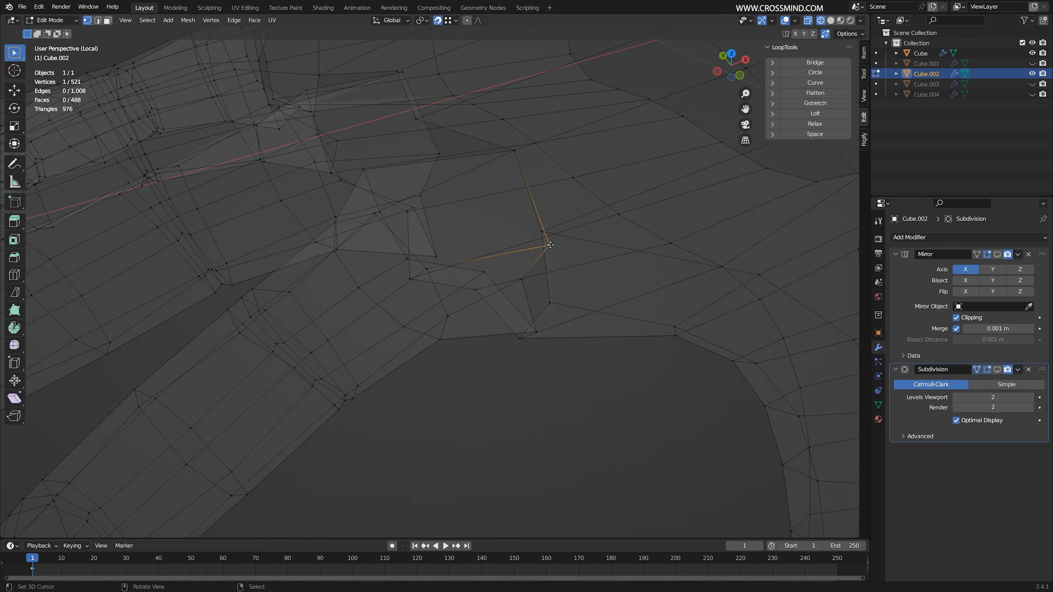
# Snap two more vertices at the index finger's base onto the matching palm edge vertices to merge them
pyautogui.press('g')
pyautogui.click(542, 234)
pyautogui.hotkey('shift', 'z')
pyautogui.moveTo(543, 289)
pyautogui.mouseDown(button='middle')
pyautogui.moveTo(536, 259)
pyautogui.moveTo(525, 320)
pyautogui.mouseUp(button='middle')
pyautogui.hotkey('shift', 'z')
pyautogui.press('g')
pyautogui.click(540, 273)
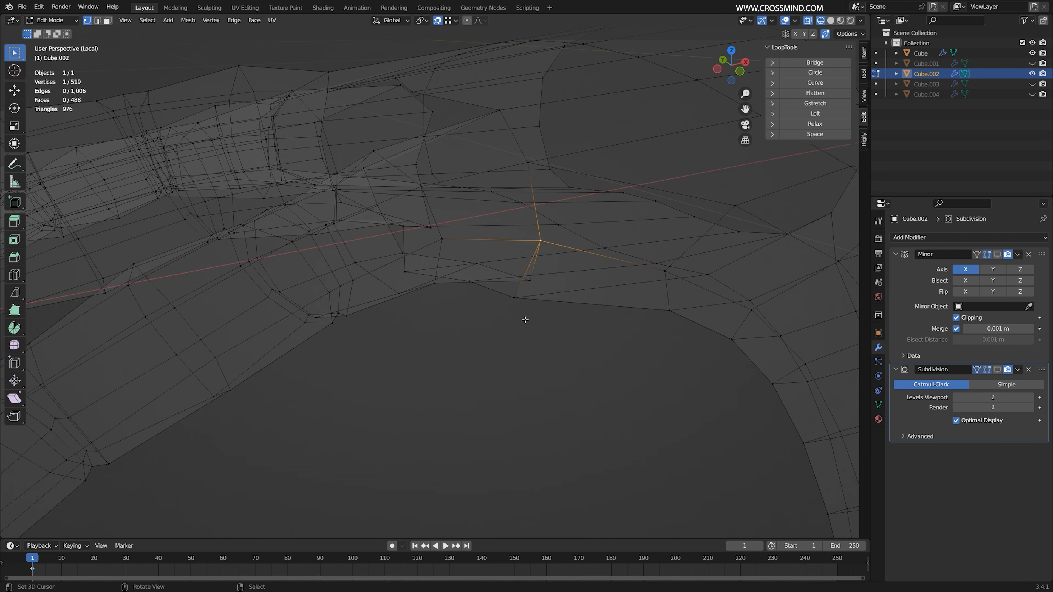
# Weld the next loose vertices along the underside of the index finger's base onto the palm's open edge
pyautogui.click(530, 281)
pyautogui.moveTo(526, 279); pyautogui.dragTo(494, 195, button='middle')
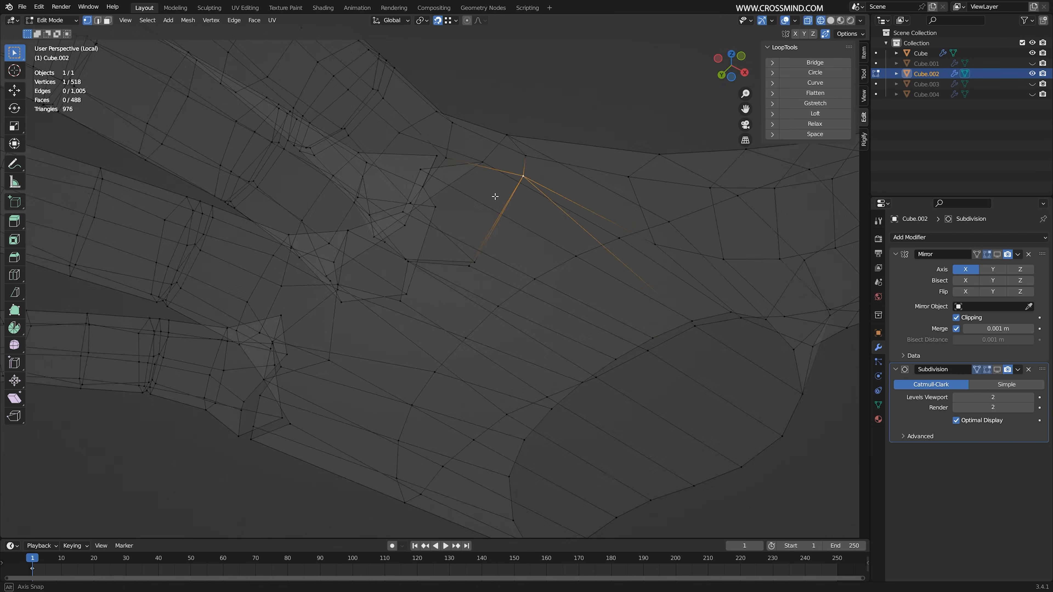
pyautogui.rightClick(475, 251)
pyautogui.press('g')
pyautogui.click(476, 267)
pyautogui.moveTo(476, 270); pyautogui.dragTo(519, 338, button='middle')
pyautogui.rightClick(433, 318)
pyautogui.press('g')
pyautogui.rightClick(500, 282)
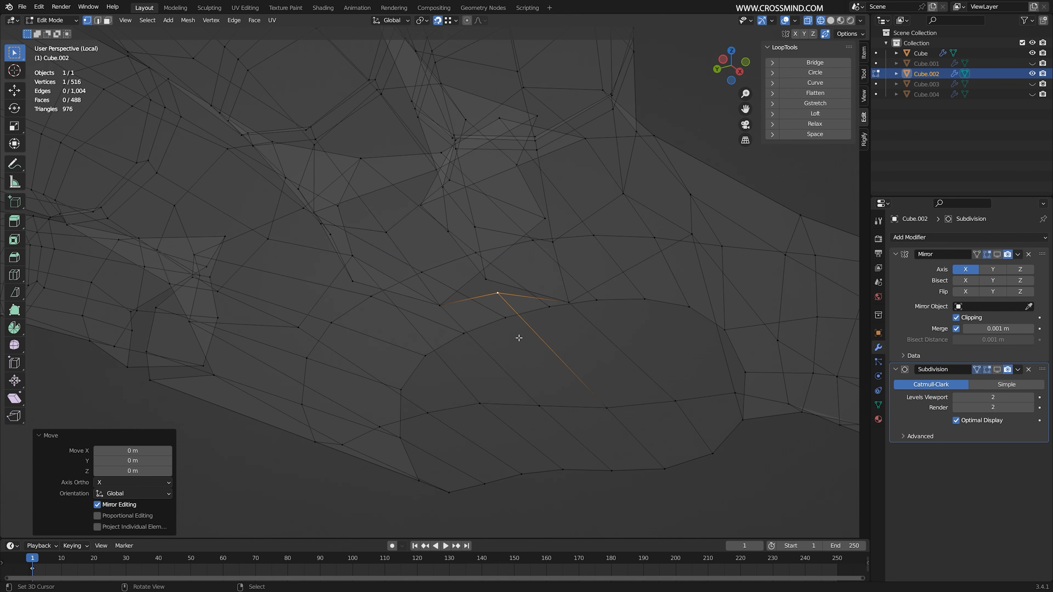
# In wireframe display, snap the loose vertices on the palm side between the index and middle fingers onto the palm's edge
pyautogui.rightClick(486, 279)
pyautogui.moveTo(486, 279); pyautogui.dragTo(508, 254, button='middle')
pyautogui.press('z')
pyautogui.moveTo(572, 130)
pyautogui.keyDown('shift'); pyautogui.mouseDown(button='middle')
pyautogui.moveTo(584, 167)
pyautogui.moveTo(547, 320)
pyautogui.moveTo(533, 269)
pyautogui.moveTo(576, 286)
pyautogui.moveTo(585, 195)
pyautogui.mouseUp(button='middle'); pyautogui.keyUp('shift')
pyautogui.press('z')
pyautogui.press('g')
pyautogui.click(528, 253)
pyautogui.press('z')
pyautogui.press('z')
pyautogui.rightClick(558, 189)
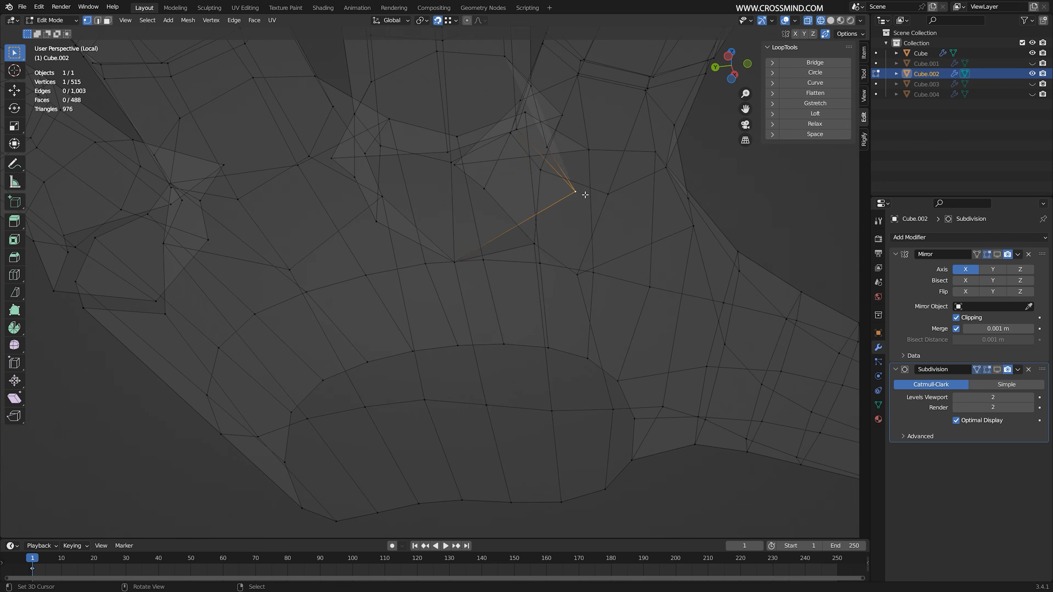
pyautogui.press('g')
pyautogui.click(539, 246)
pyautogui.press('z')
pyautogui.moveTo(547, 244)
pyautogui.mouseDown(button='middle')
pyautogui.moveTo(566, 207)
pyautogui.moveTo(533, 193)
pyautogui.moveTo(519, 225)
pyautogui.moveTo(528, 245)
pyautogui.moveTo(503, 224)
pyautogui.moveTo(566, 264)
pyautogui.moveTo(566, 383)
pyautogui.moveTo(613, 382)
pyautogui.moveTo(631, 365)
pyautogui.moveTo(539, 314)
pyautogui.mouseUp(button='middle')
pyautogui.press('z')
pyautogui.scroll(-3, 503, 224)
# Merge the loose side vertices where the index and middle finger bases meet by snapping them onto their counterparts
pyautogui.press('2')
pyautogui.press('z')
pyautogui.press('z')
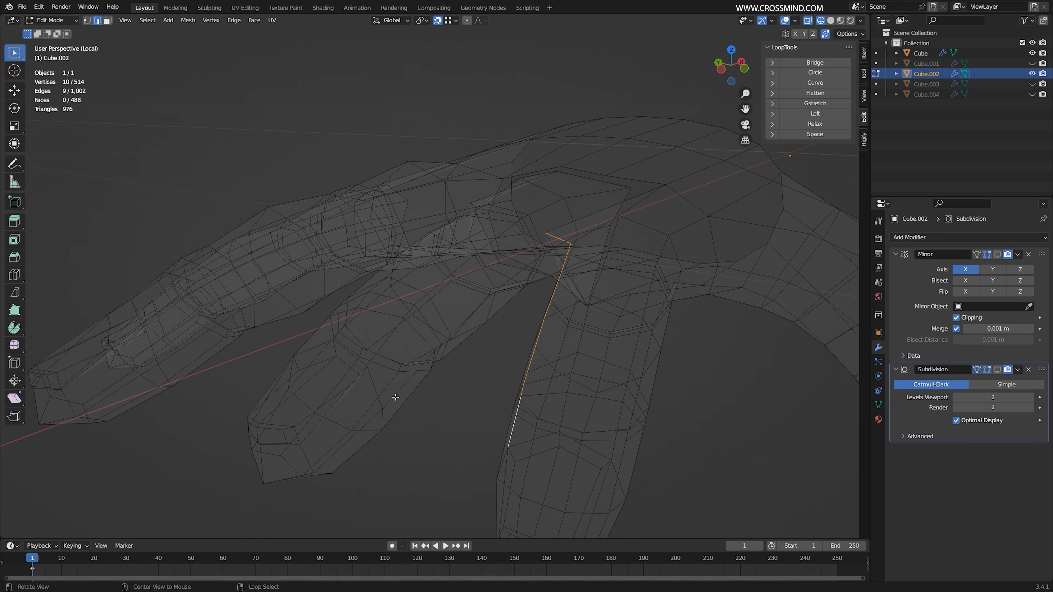
pyautogui.moveTo(432, 370)
pyautogui.mouseDown(button='middle')
pyautogui.moveTo(442, 374)
pyautogui.moveTo(559, 223)
pyautogui.moveTo(519, 285)
pyautogui.moveTo(444, 246)
pyautogui.moveTo(481, 241)
pyautogui.mouseUp(button='middle')
pyautogui.press('z')
pyautogui.press('z')
pyautogui.scroll(2, 490, 250)
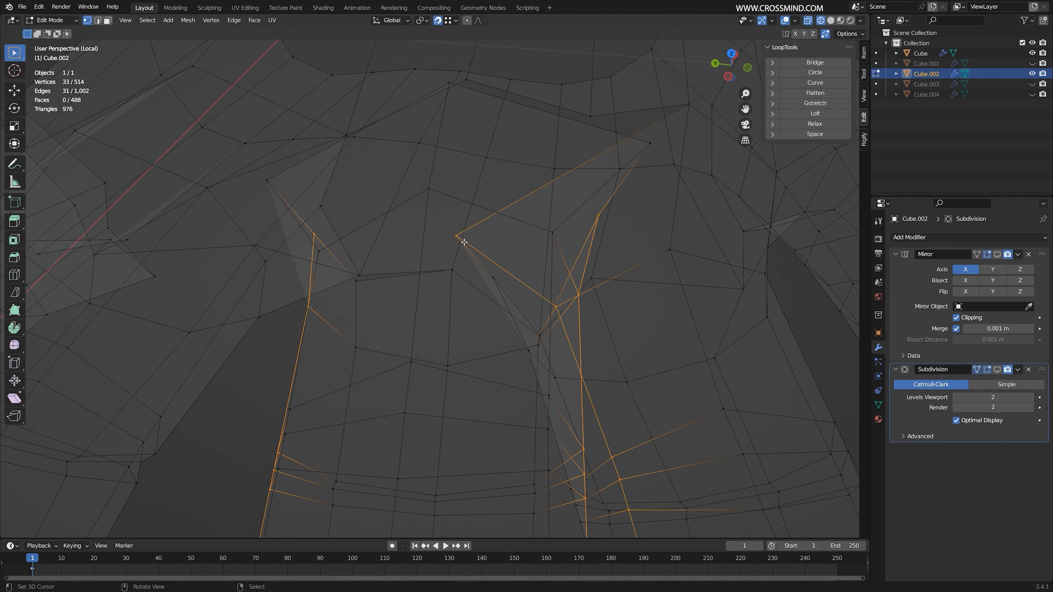
pyautogui.click(600, 216)
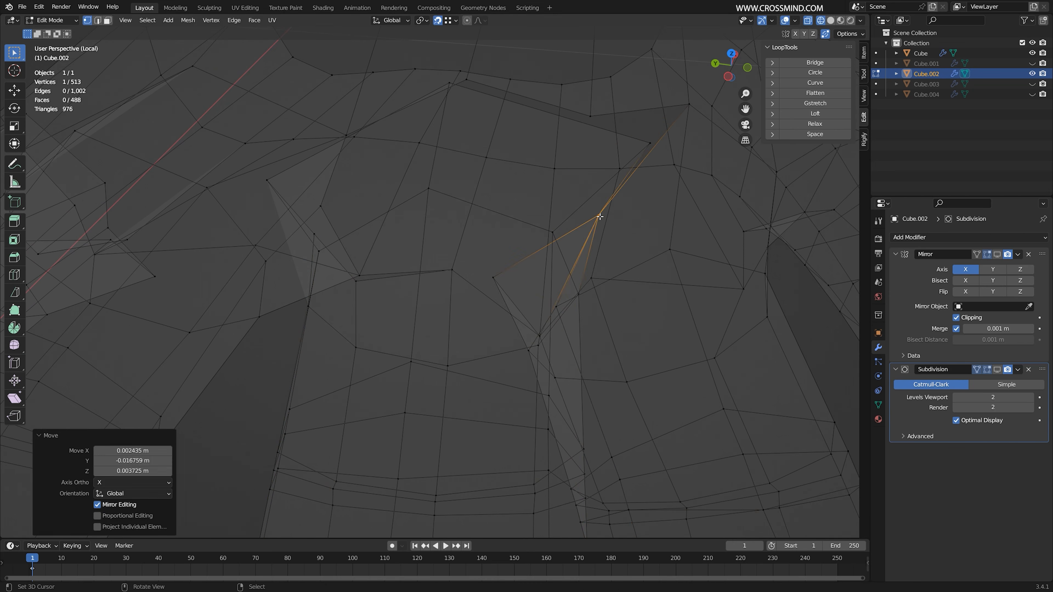
pyautogui.rightClick(498, 281)
pyautogui.moveTo(571, 299)
pyautogui.mouseDown(button='middle')
pyautogui.moveTo(600, 280)
pyautogui.moveTo(610, 254)
pyautogui.moveTo(587, 285)
pyautogui.moveTo(442, 188)
pyautogui.mouseUp(button='middle')
pyautogui.hotkey('shift', 'z')
pyautogui.hotkey('shift', 'z')
pyautogui.press('g')
pyautogui.click(453, 180)
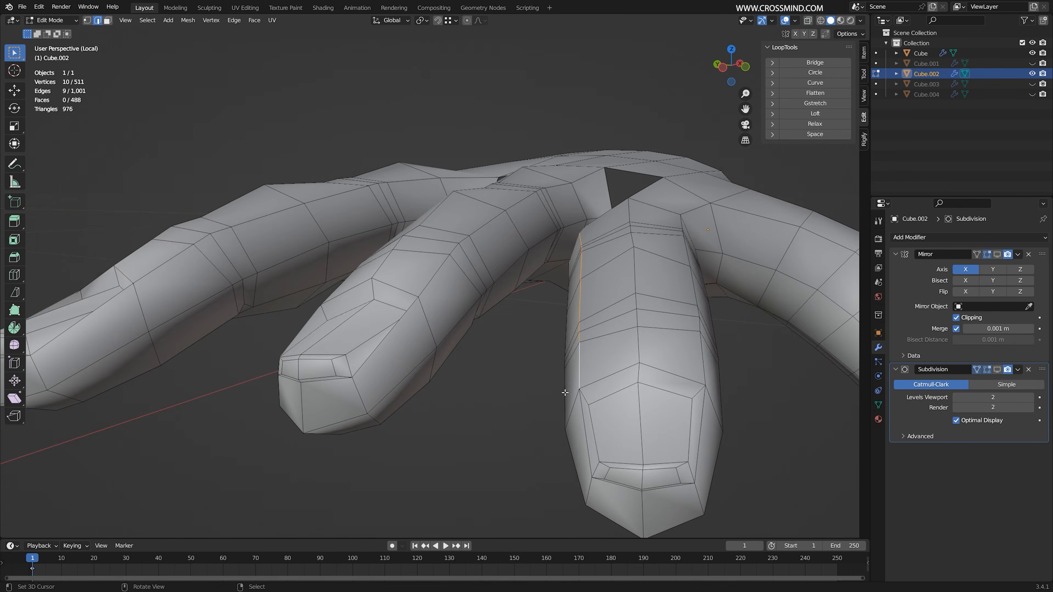
# Select the index finger's faces beyond its base and move them slightly sideways toward the thumb
pyautogui.moveTo(566, 390); pyautogui.dragTo(572, 325, button='middle')
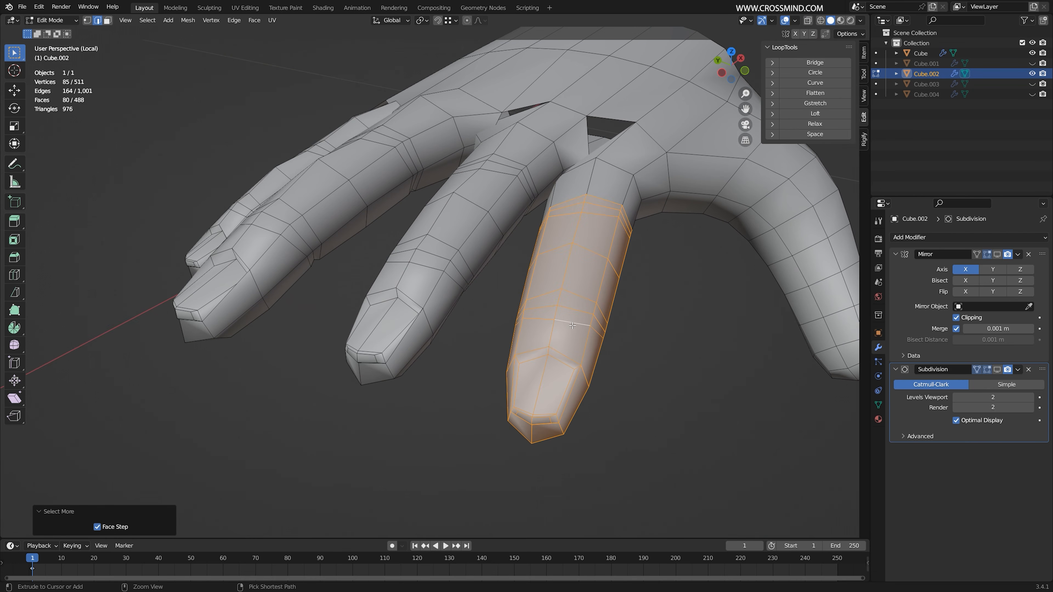
pyautogui.moveTo(503, 290); pyautogui.dragTo(514, 266, button='middle')
pyautogui.press('g')
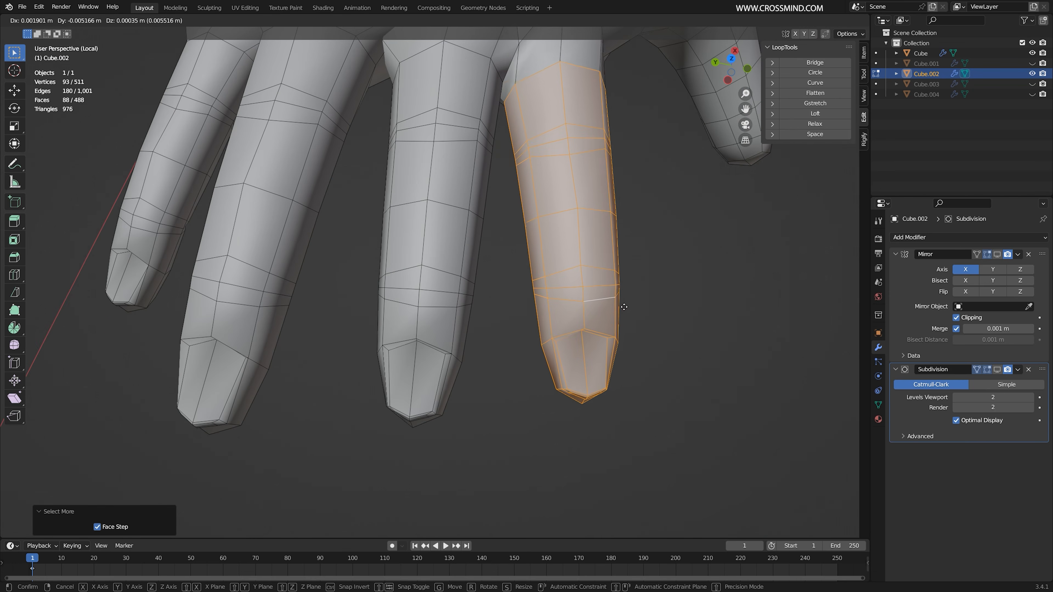
pyautogui.click(637, 290)
# Detach the corner vertex at the index finger's base on the side facing the middle finger
pyautogui.moveTo(637, 290); pyautogui.dragTo(546, 321, button='middle')
pyautogui.press('1')
pyautogui.click(572, 316)
pyautogui.click(609, 315)
pyautogui.scroll(-2, 607, 314)
pyautogui.rightClick(537, 320)
pyautogui.click(525, 319)
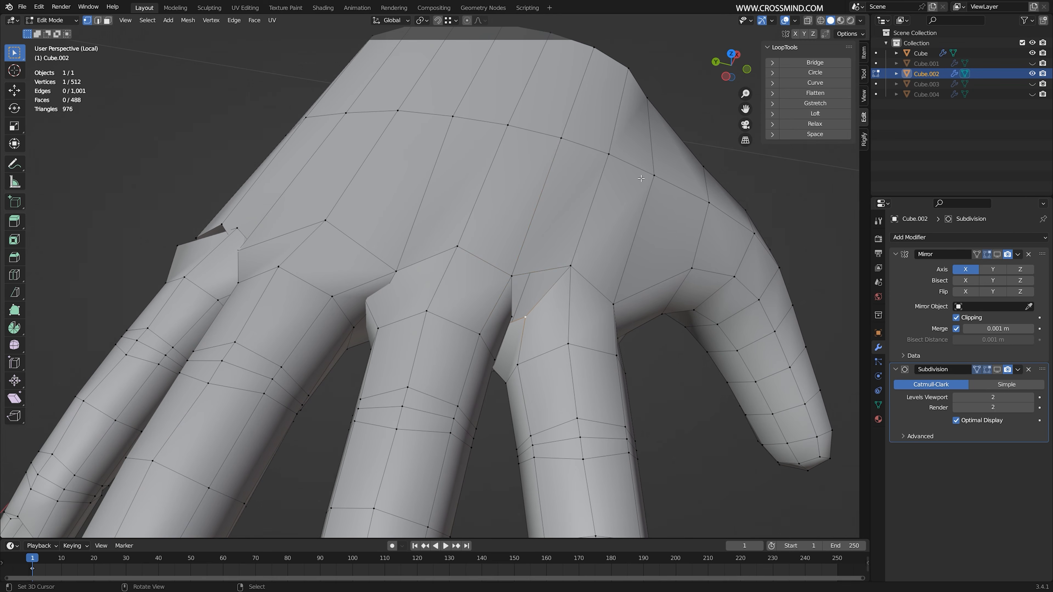
# Enable Auto Merge and vertex snapping, and snap the index finger's loose corner vertex onto the palm edge beside the middle finger
pyautogui.click(853, 34)
pyautogui.click(844, 122)
pyautogui.click(852, 35)
pyautogui.scroll(2, 562, 321)
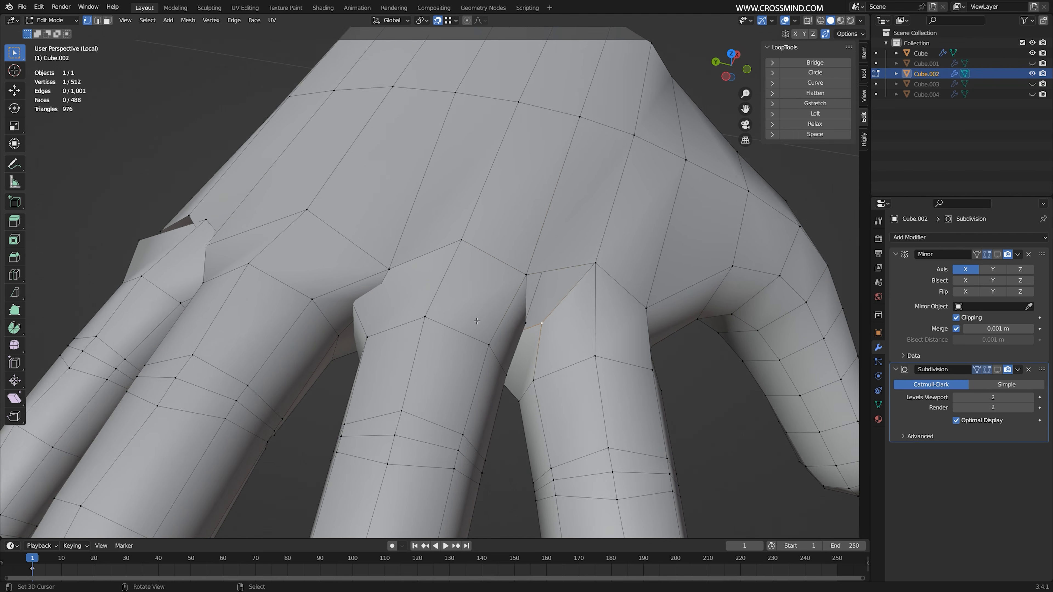
pyautogui.press('g')
pyautogui.click(544, 281)
# In wireframe display, snap the loose vertex inside the gap between the index and middle fingers onto its neighbouring side vertex
pyautogui.moveTo(544, 280); pyautogui.dragTo(493, 362, button='middle')
pyautogui.hotkey('alt', 'z')
pyautogui.press('z')
pyautogui.click(564, 366)
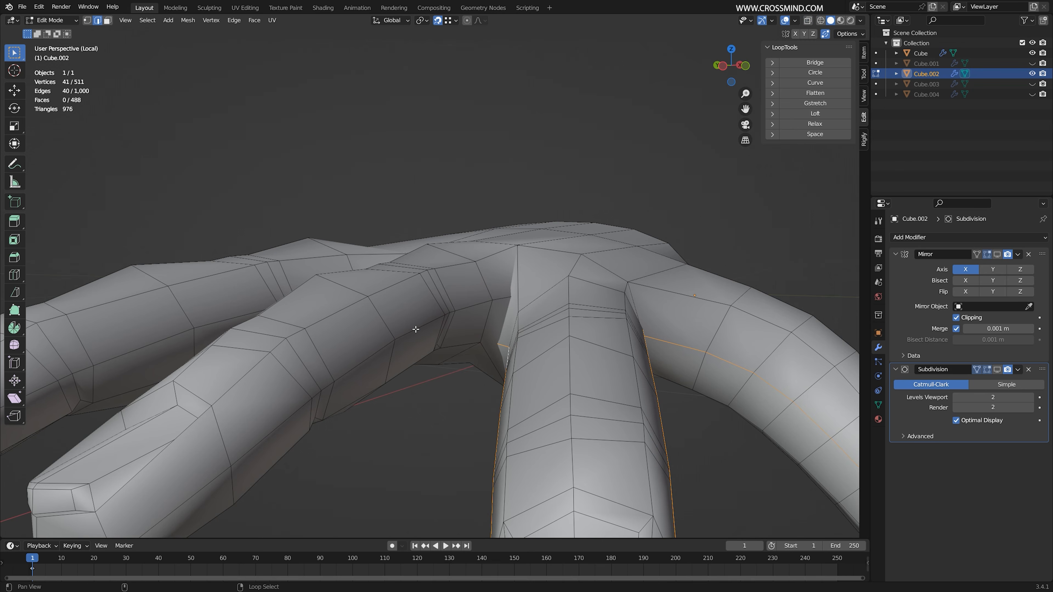
pyautogui.press('z')
pyautogui.click(487, 339)
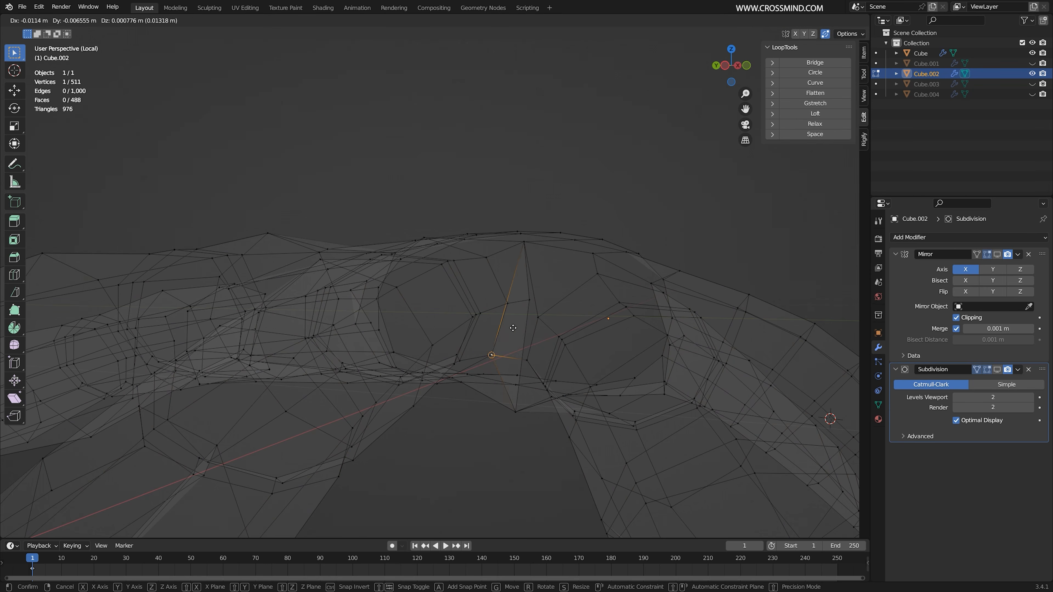
pyautogui.click(533, 305)
# Weld the loose base vertices between the middle and ring fingers together and onto the palm's edge
pyautogui.hotkey('shift', 'z')
pyautogui.click(450, 348)
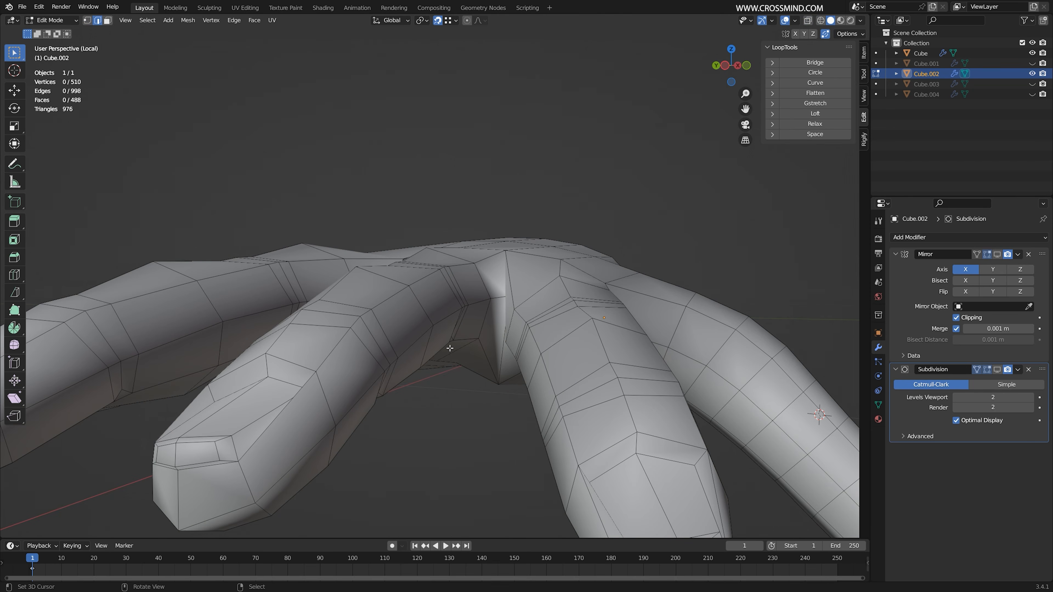
pyautogui.moveTo(423, 335); pyautogui.dragTo(533, 328, button='middle')
pyautogui.scroll(3, 533, 328)
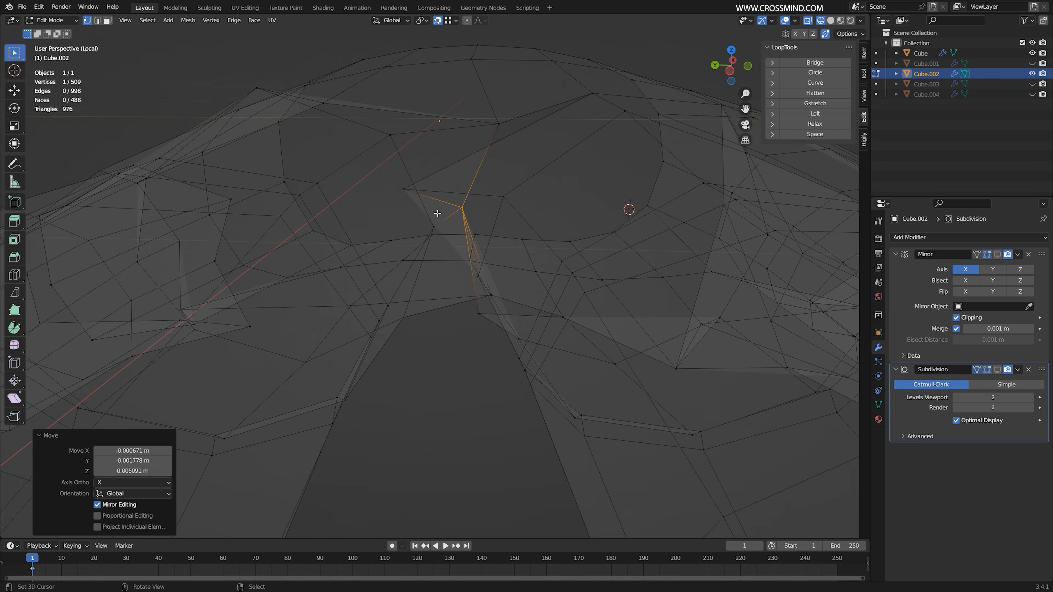
pyautogui.press('z')
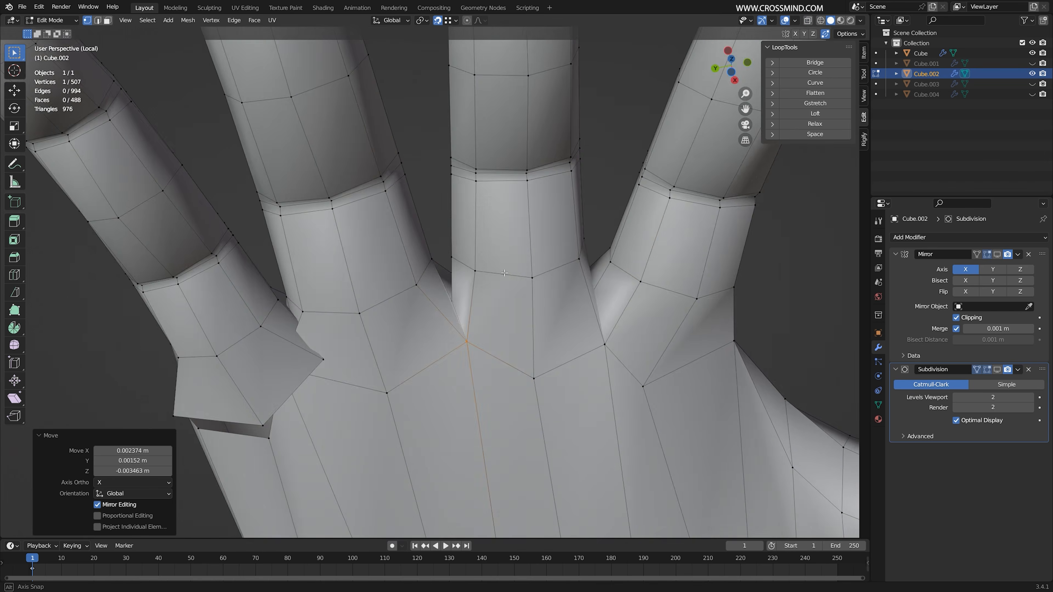
# Snap the little finger's base vertices on the palm's underside and outer side onto the matching palm edge vertices
pyautogui.scroll(6, 348, 264)
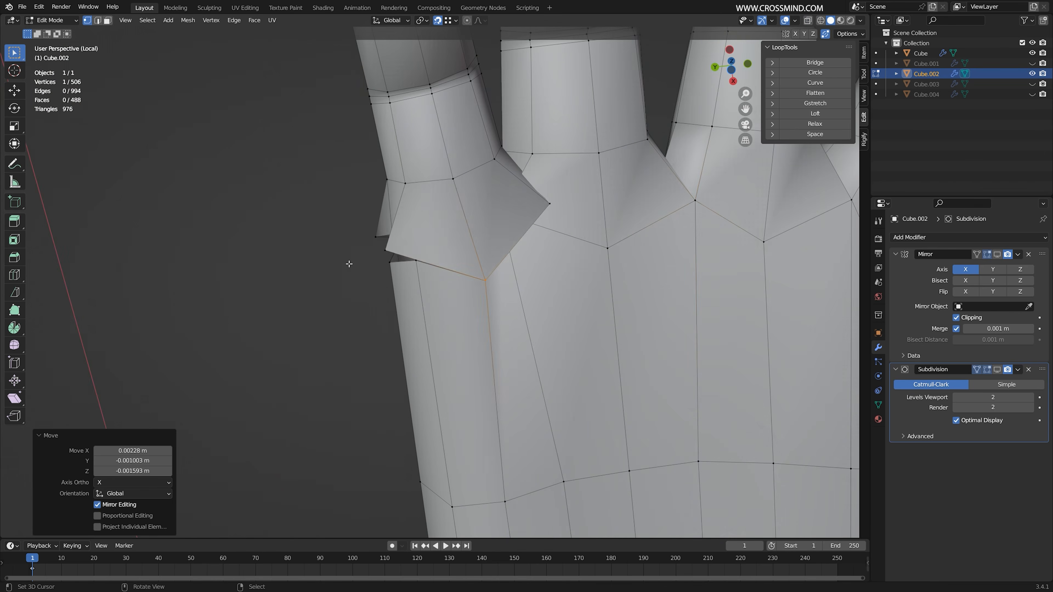
pyautogui.moveTo(347, 263); pyautogui.dragTo(454, 271, button='middle')
pyautogui.press('g')
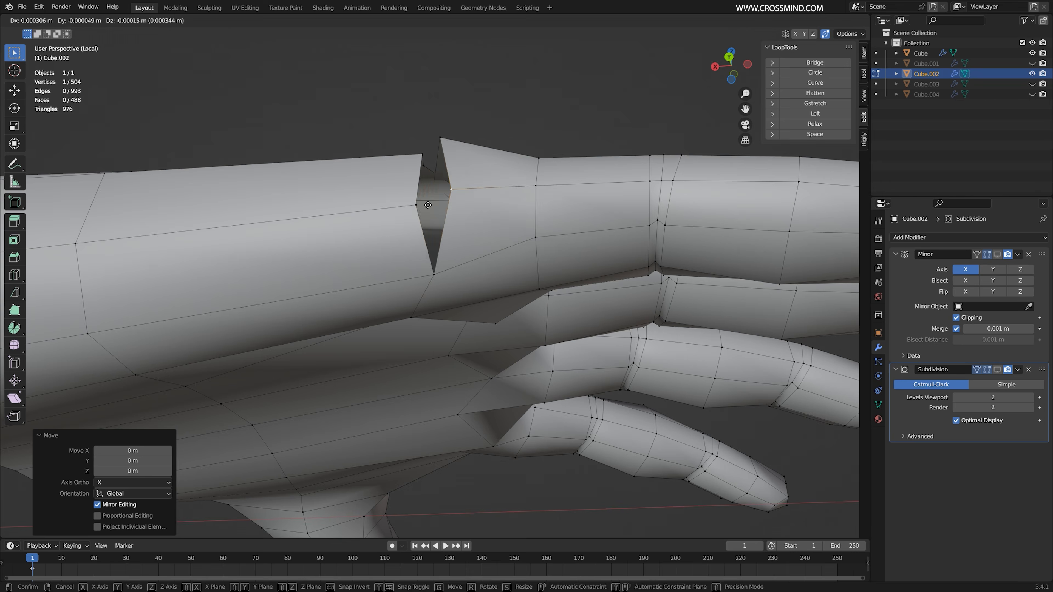
pyautogui.click(428, 205)
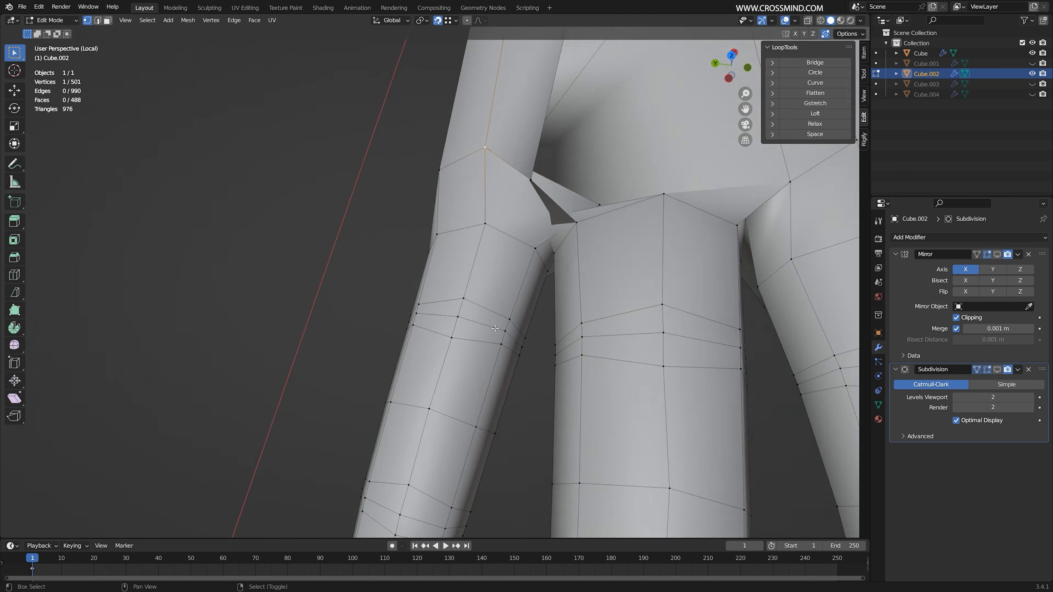
# Snap the loose vertices on the little finger's inner base onto the matching vertices beside the ring finger
pyautogui.moveTo(495, 329); pyautogui.dragTo(457, 161, button='middle')
pyautogui.press('g')
pyautogui.click(457, 161)
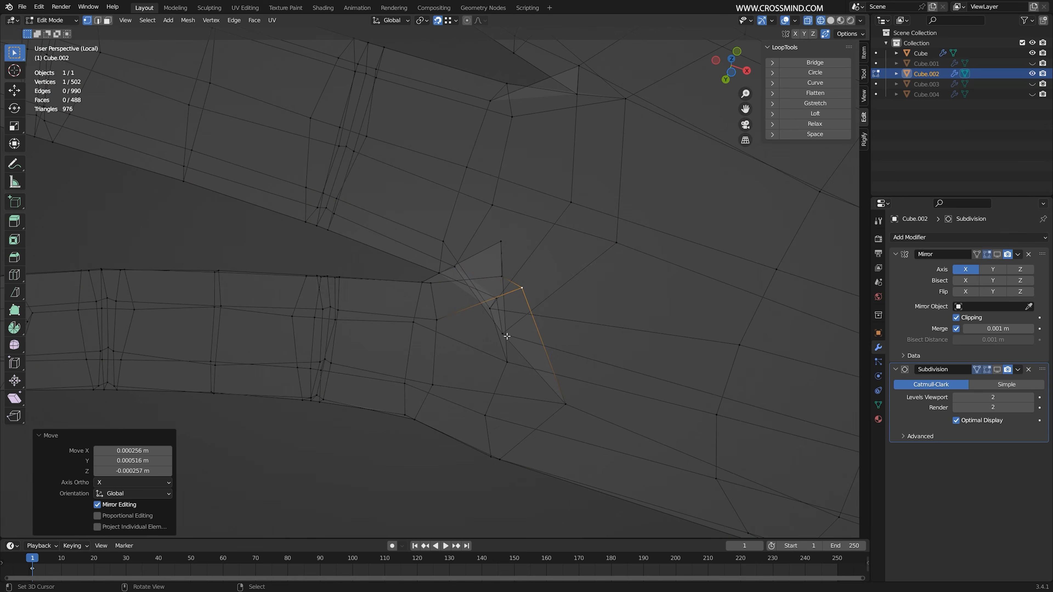
pyautogui.press('z')
pyautogui.click(649, 295)
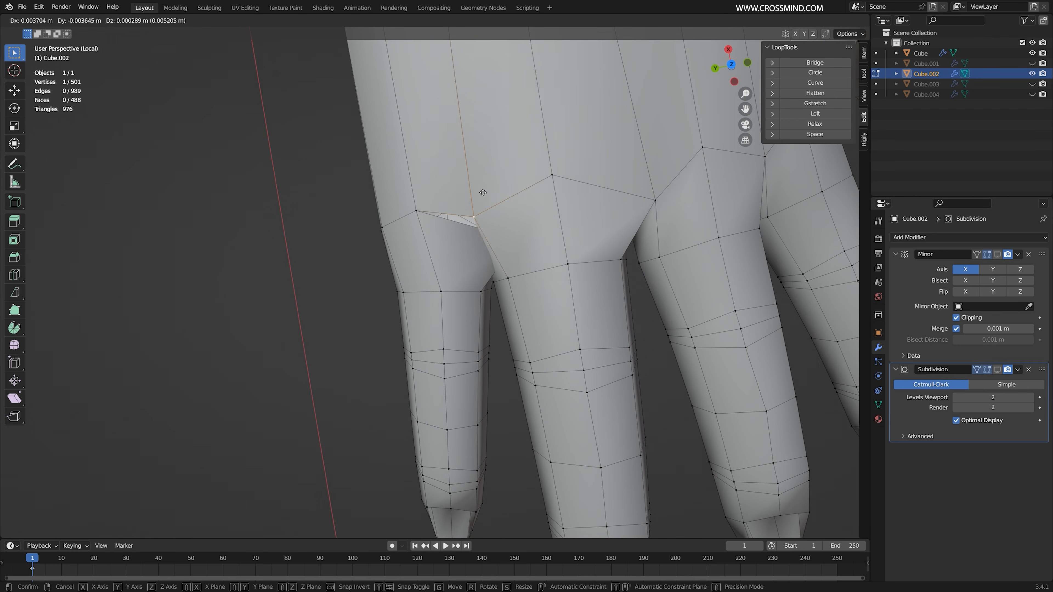
# Close the remaining gap between the ring and little fingers by merging the back-of-hand corner vertex and the inner side vertex
pyautogui.moveTo(480, 220); pyautogui.dragTo(484, 229)
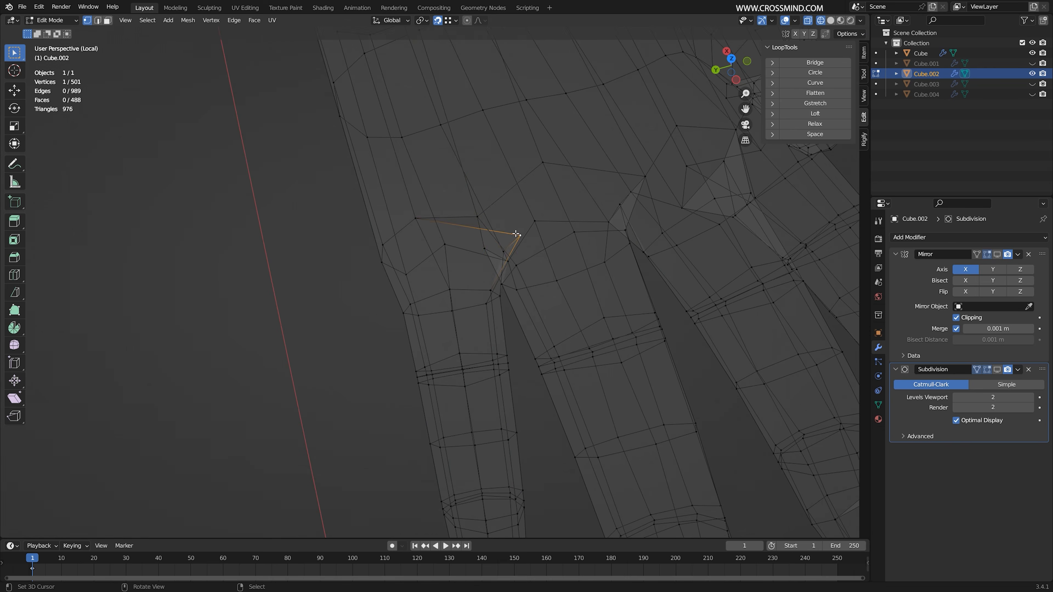
pyautogui.press('g')
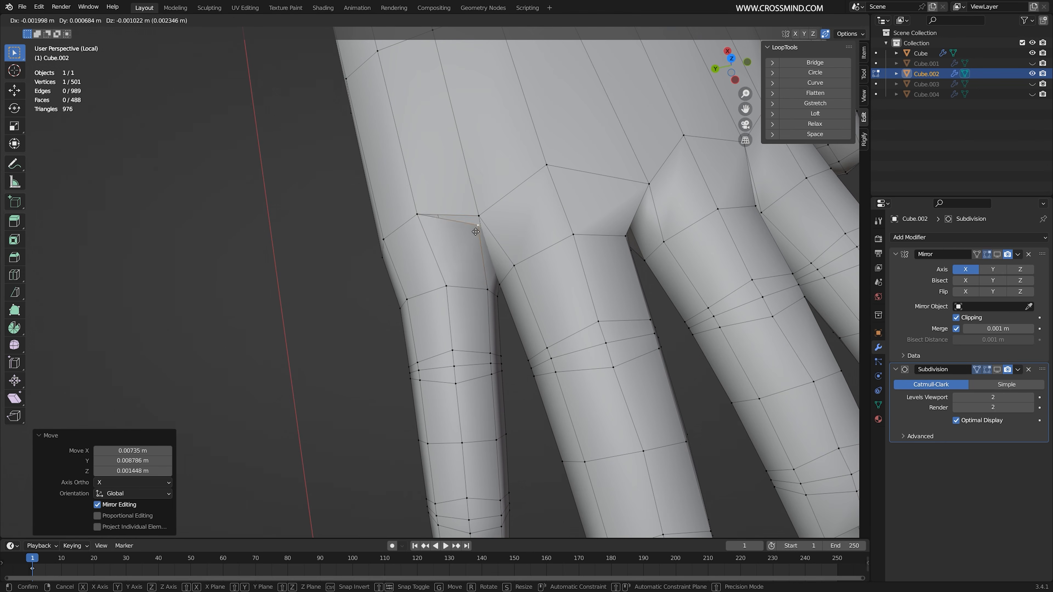
pyautogui.click(478, 216)
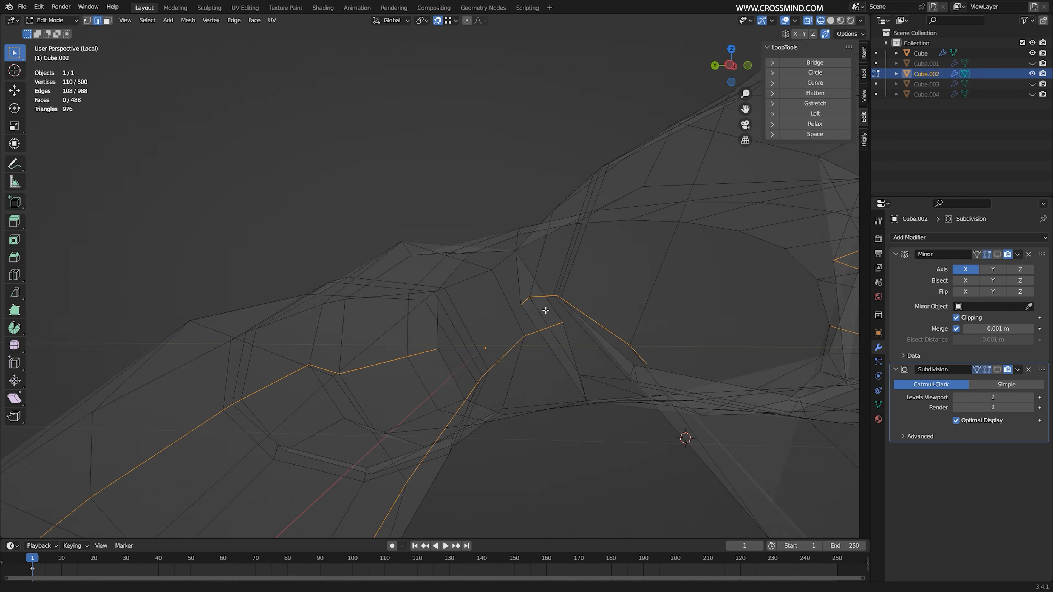
pyautogui.press('g')
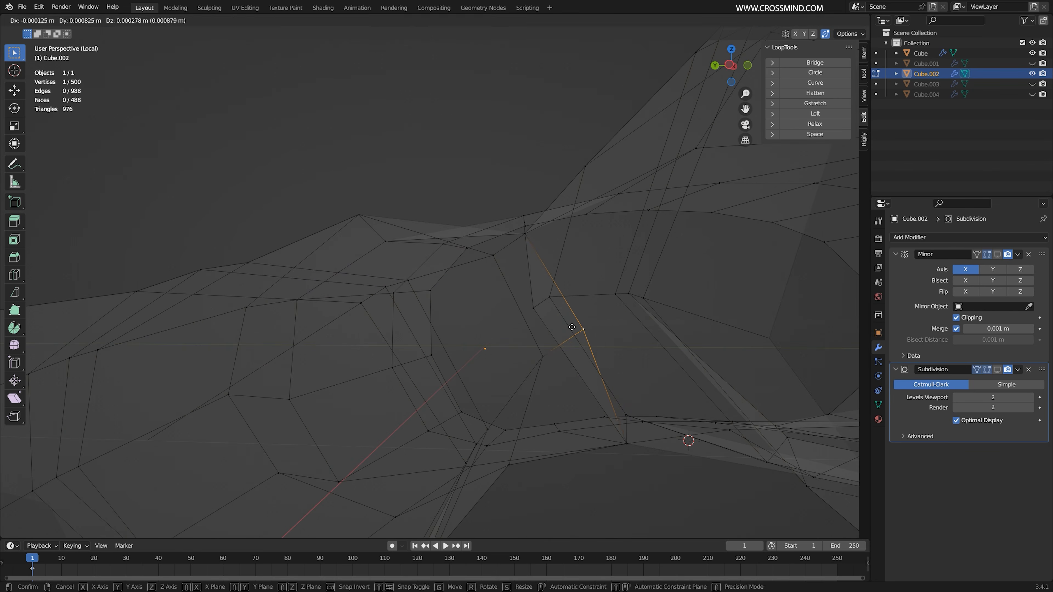
pyautogui.click(572, 327)
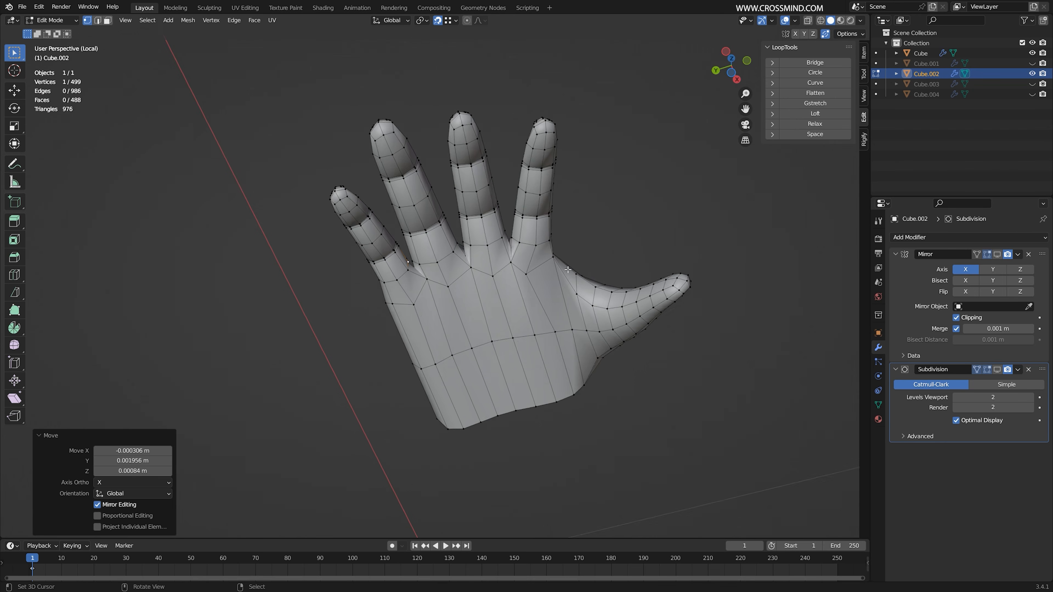
# Save the file, then turn off Auto Merge and snapping for free vertex editing
pyautogui.hotkey('ctrl', 's')
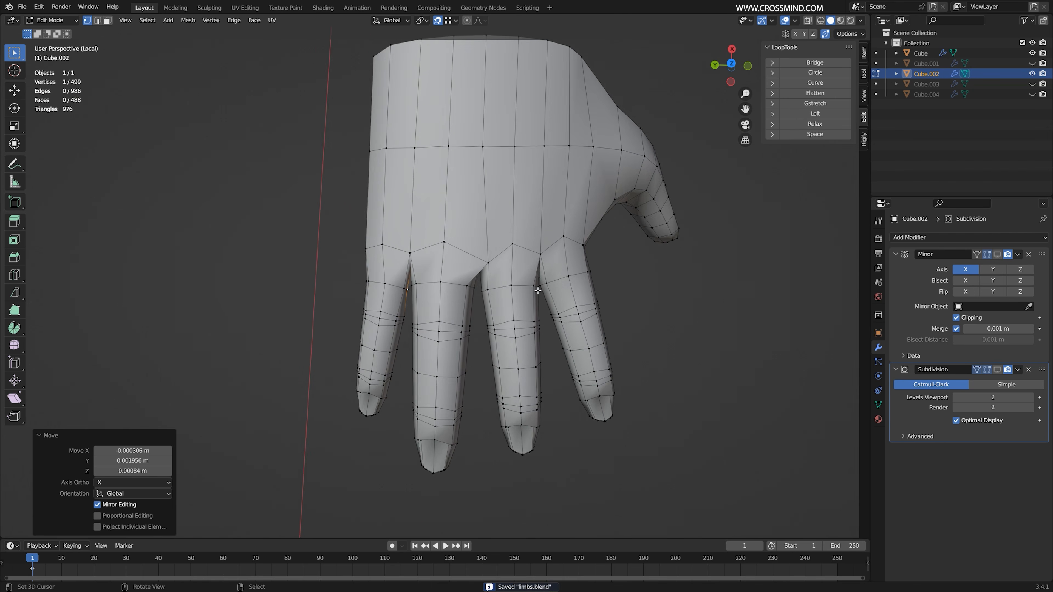
pyautogui.click(849, 33)
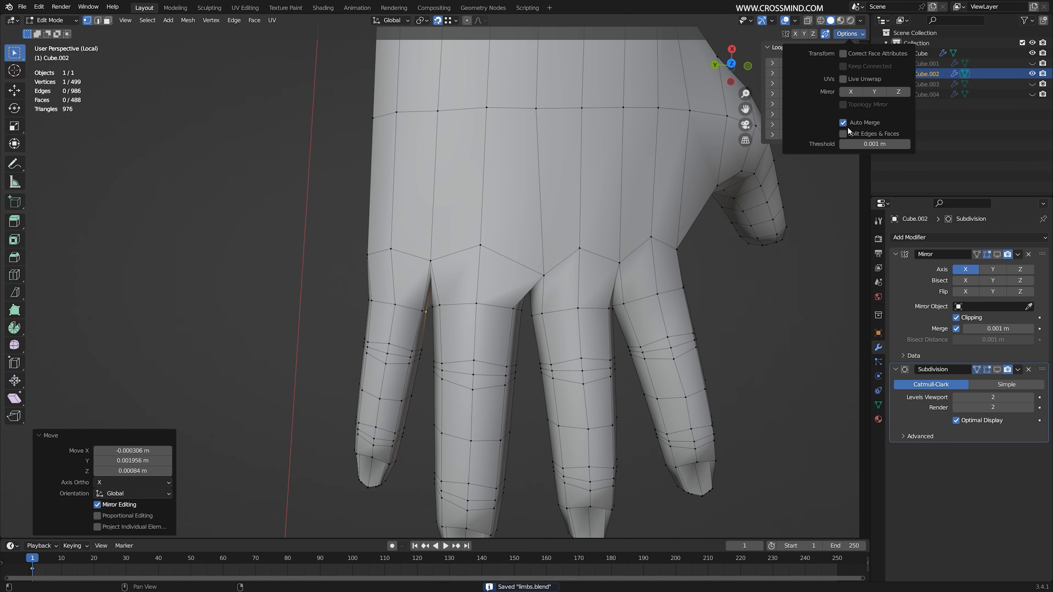
pyautogui.hotkey('shift', 'Tab')
pyautogui.moveTo(622, 249); pyautogui.dragTo(590, 303, button='middle')
pyautogui.press('2')
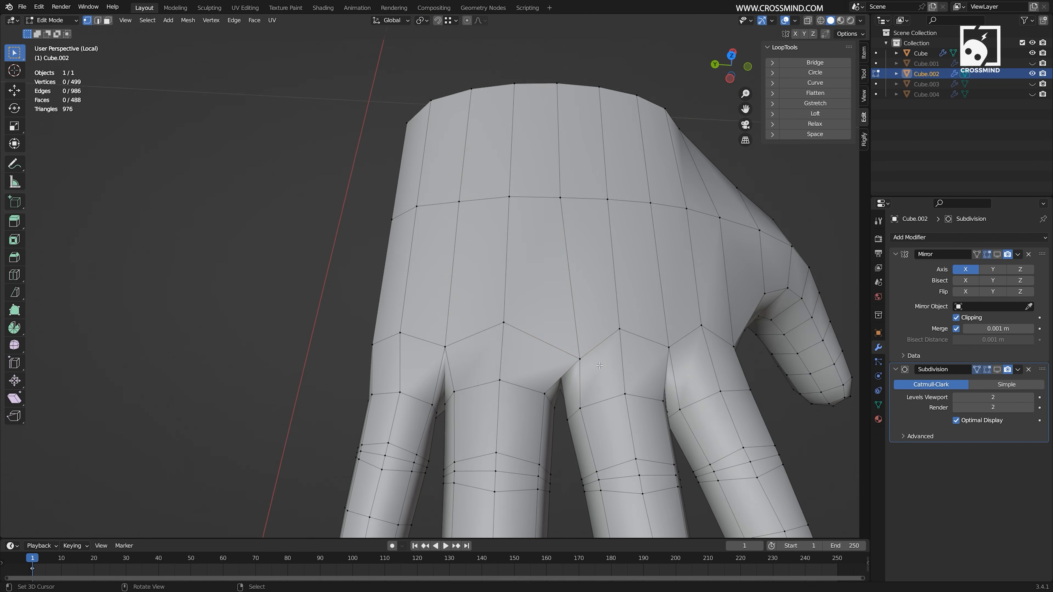
# In the top view, pull the web vertex between the ring and middle fingers back toward the wrist
pyautogui.press('g')
pyautogui.click(592, 338)
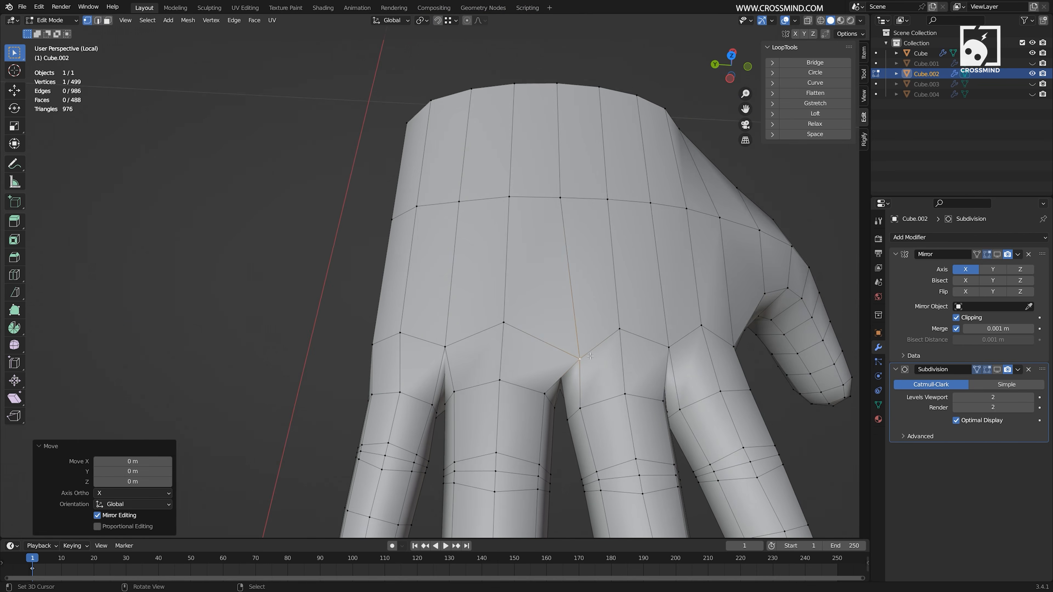
pyautogui.scroll(3, 592, 338)
pyautogui.press('KP_7')
pyautogui.scroll(4, 425, 353)
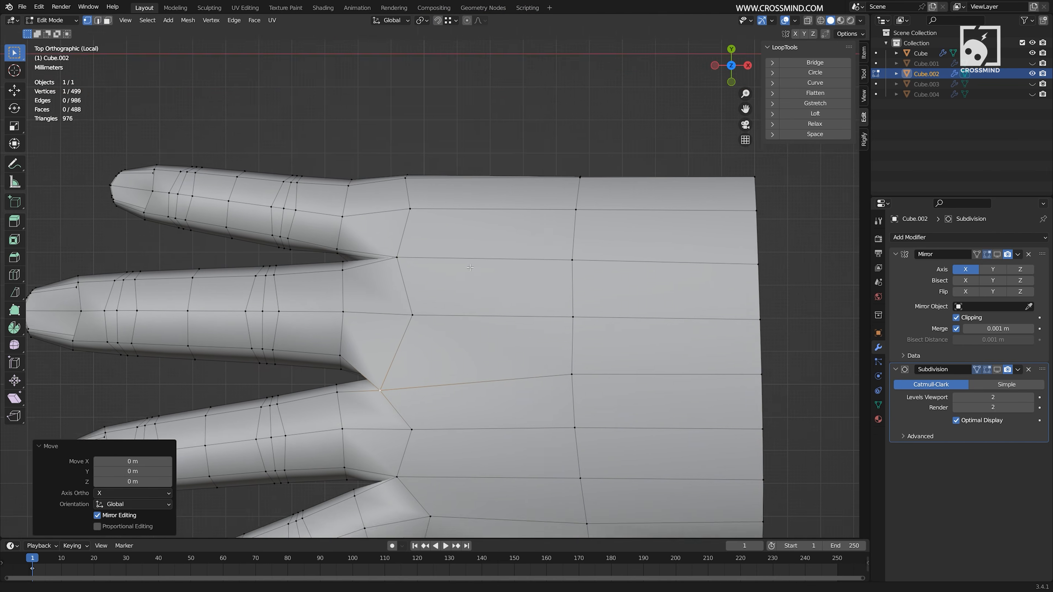
pyautogui.press('g')
pyautogui.click(425, 353)
# Move the web vertices between the little and ring fingers and between the middle and index fingers slightly toward the wrist
pyautogui.rightClick(426, 184)
pyautogui.press('g')
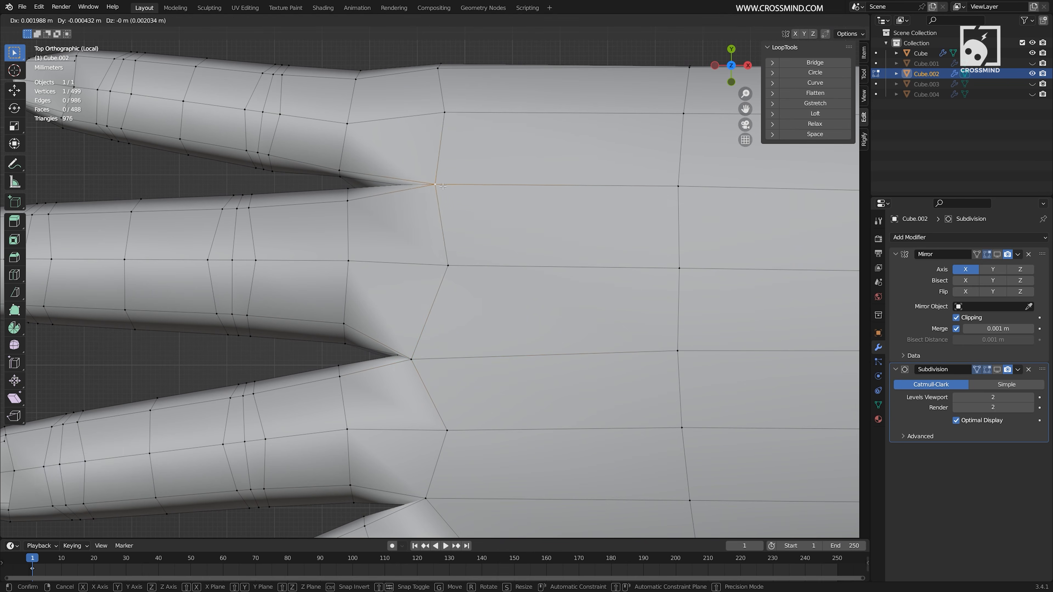
pyautogui.click(437, 186)
pyautogui.scroll(-2, 437, 185)
pyautogui.keyDown('shift'); pyautogui.moveTo(431, 353); pyautogui.dragTo(471, 268, button='middle'); pyautogui.keyUp('shift')
pyautogui.scroll(2, 470, 268)
pyautogui.rightClick(483, 376)
pyautogui.press('g')
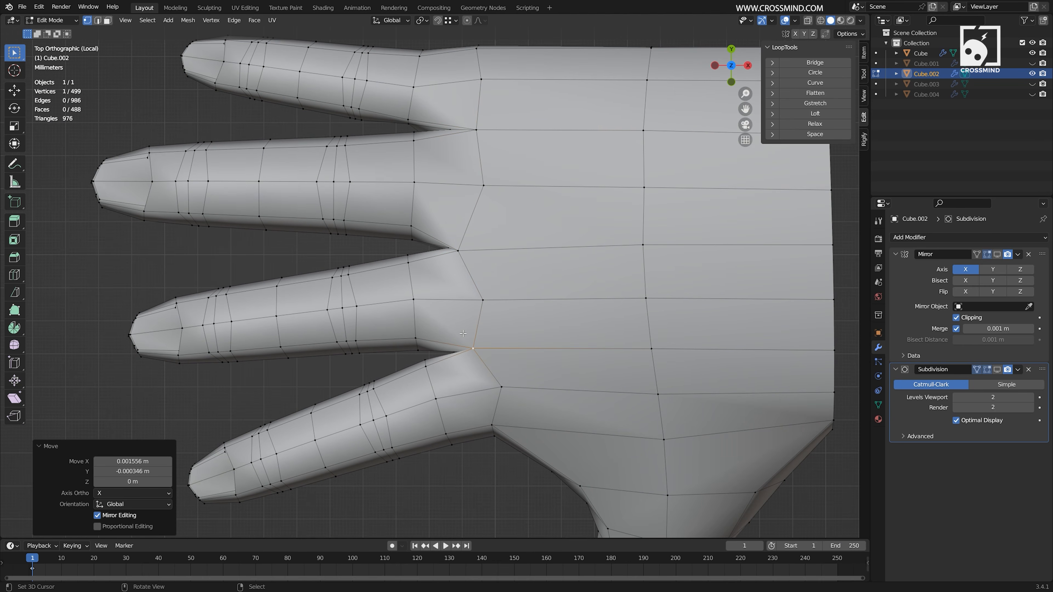
# In the bottom view, move the palm-side web vertices between the ring and little fingers and between the index and middle fingers toward the wrist
pyautogui.press('ctrl+KP_7')
pyautogui.scroll(3, 472, 365)
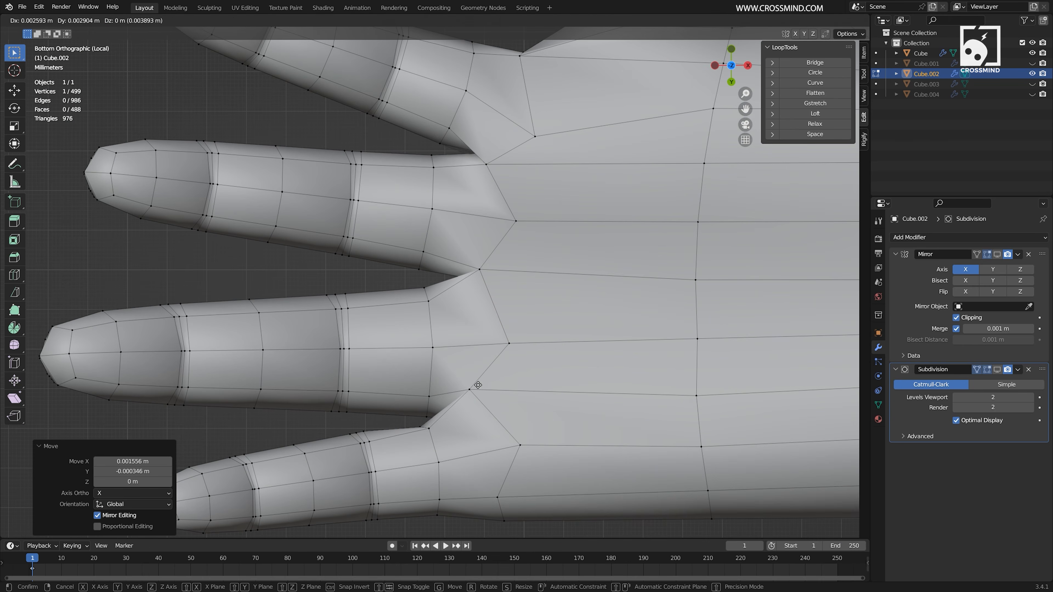
pyautogui.press('g')
pyautogui.click(481, 406)
pyautogui.rightClick(535, 137)
pyautogui.press('g')
pyautogui.click(545, 113)
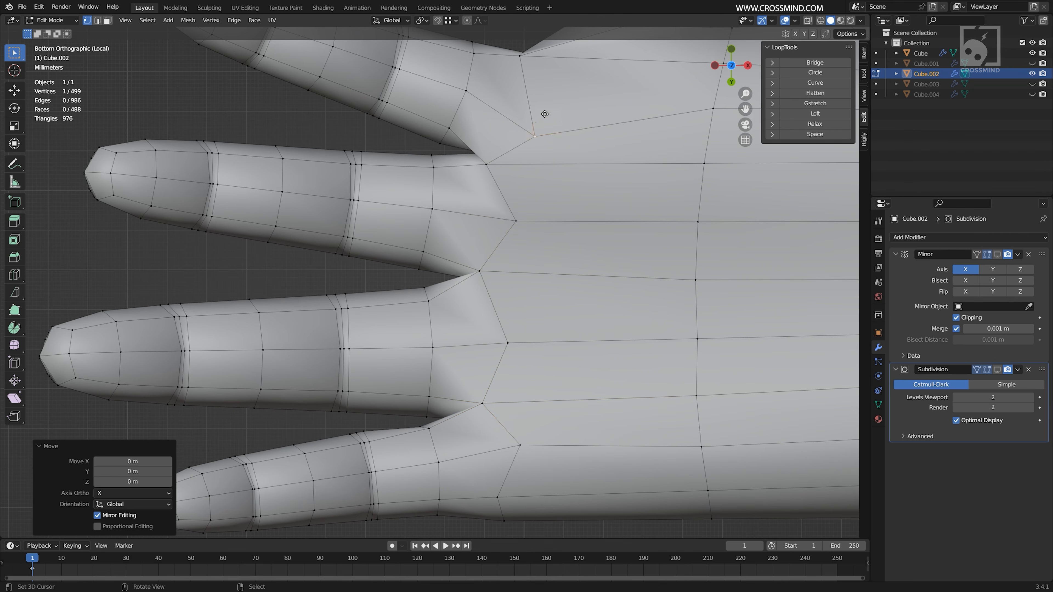
pyautogui.rightClick(487, 165)
pyautogui.press('g')
pyautogui.click(503, 155)
# Select the four nail faces on the back of the thumb tip and rotate them slightly using smooth Proportional Editing with a small radius
pyautogui.scroll(-3, 500, 166)
pyautogui.moveTo(454, 229); pyautogui.dragTo(474, 243, button='middle')
pyautogui.keyDown('shift'); pyautogui.rightClick(586, 367); pyautogui.keyUp('shift')
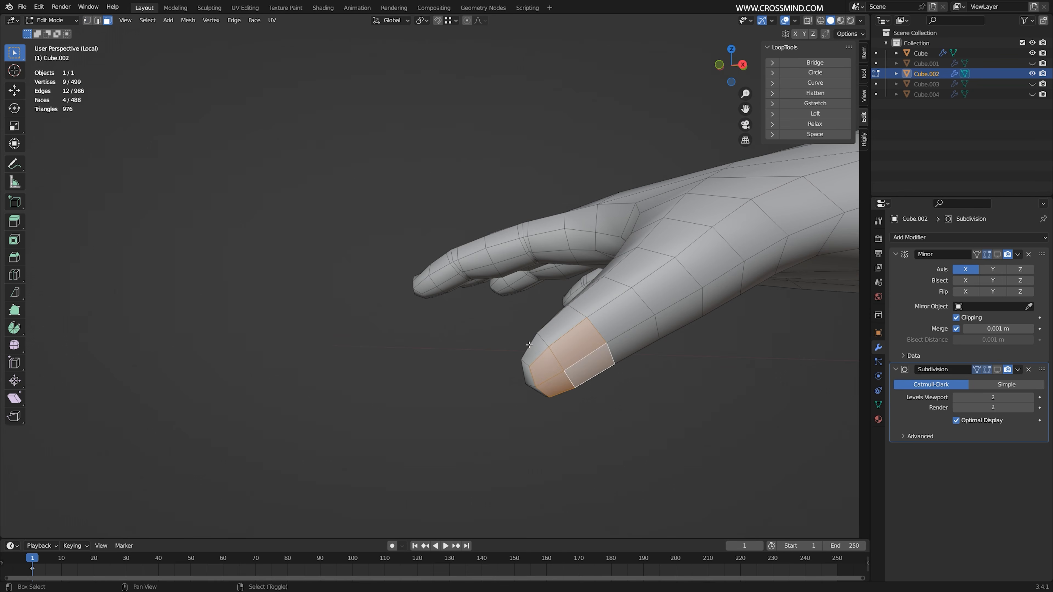
pyautogui.moveTo(588, 365); pyautogui.dragTo(560, 366, button='middle')
pyautogui.scroll(1, 597, 384)
pyautogui.press('r')
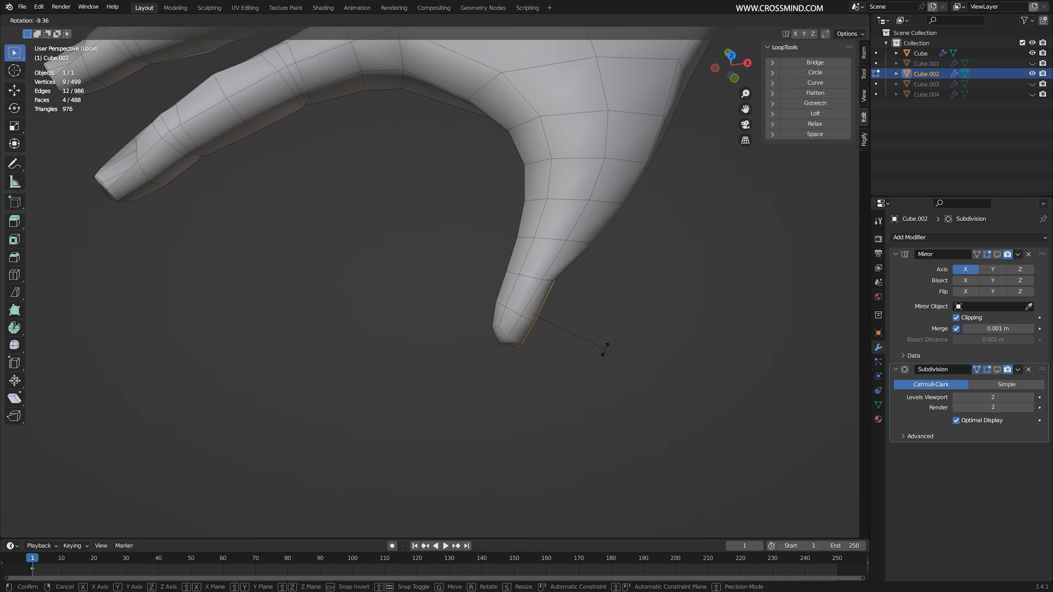
pyautogui.press('r')
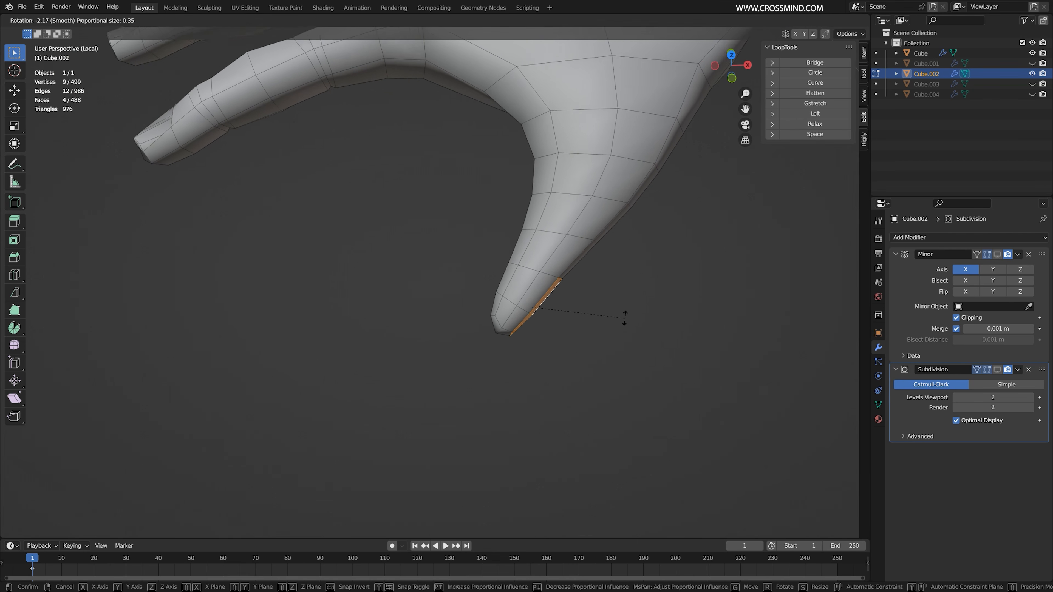
pyautogui.scroll(10, 625, 314)
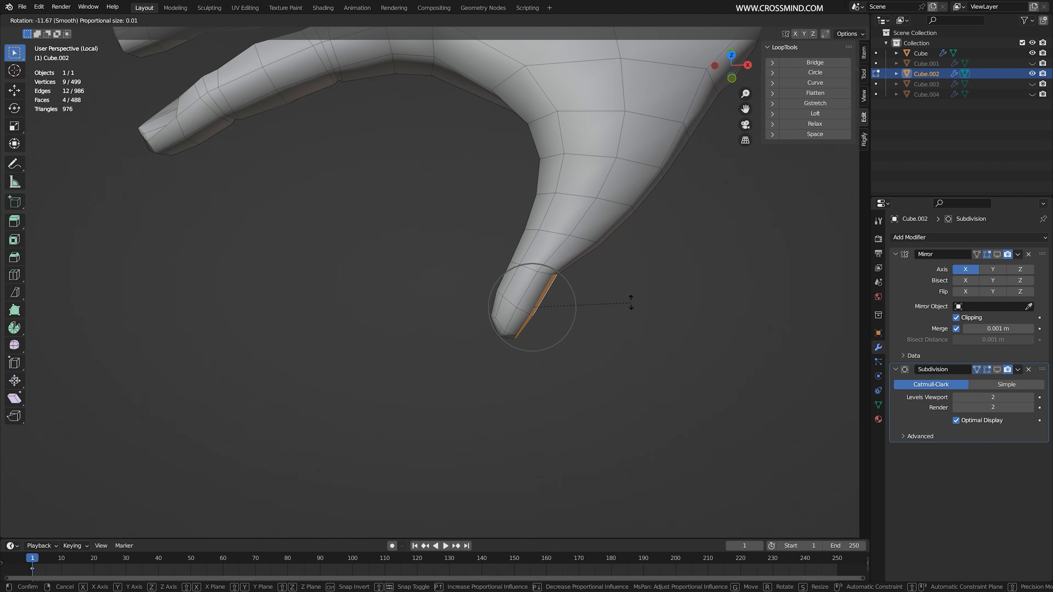
pyautogui.press('g')
pyautogui.click(630, 302)
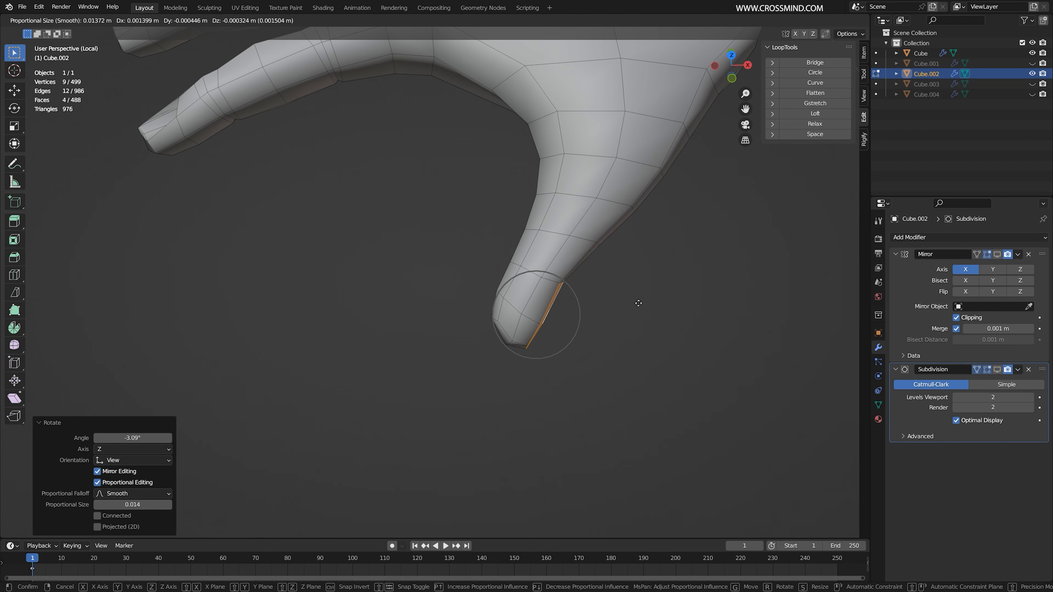
# Fine-tune the position and tilt of the thumb's nail faces with small moves and rotations to thicken the tip
pyautogui.click(638, 303)
pyautogui.press('r')
pyautogui.click(635, 302)
pyautogui.press('g')
pyautogui.click(630, 306)
pyautogui.press('r')
pyautogui.click(630, 306)
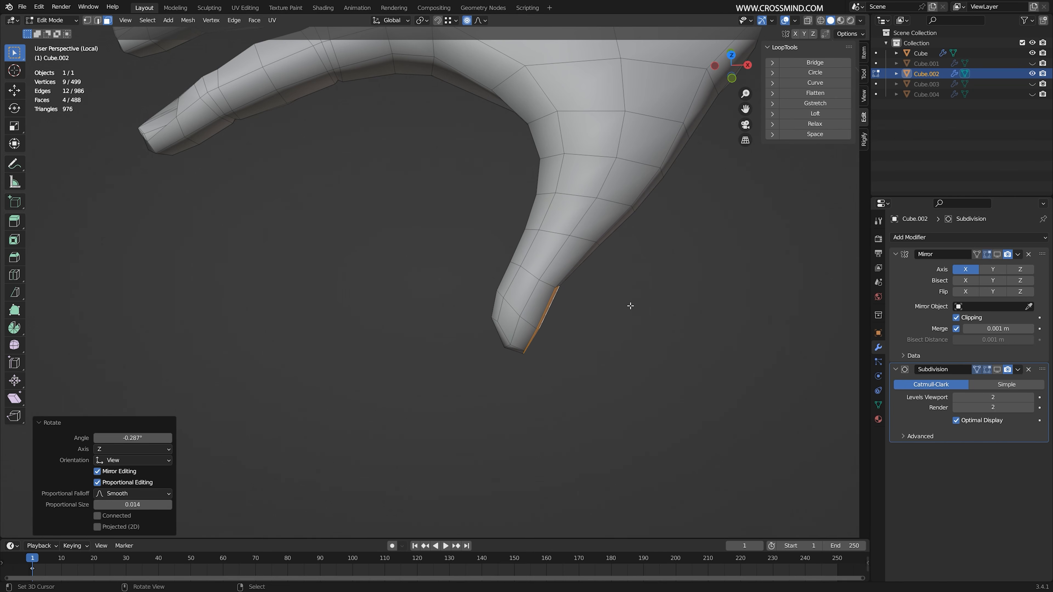
# Inset the four thumbnail faces by about 0.0024 m and rotate the inner faces about -8.4° in the view
pyautogui.moveTo(630, 306); pyautogui.dragTo(547, 216, button='middle')
pyautogui.scroll(2, 625, 311)
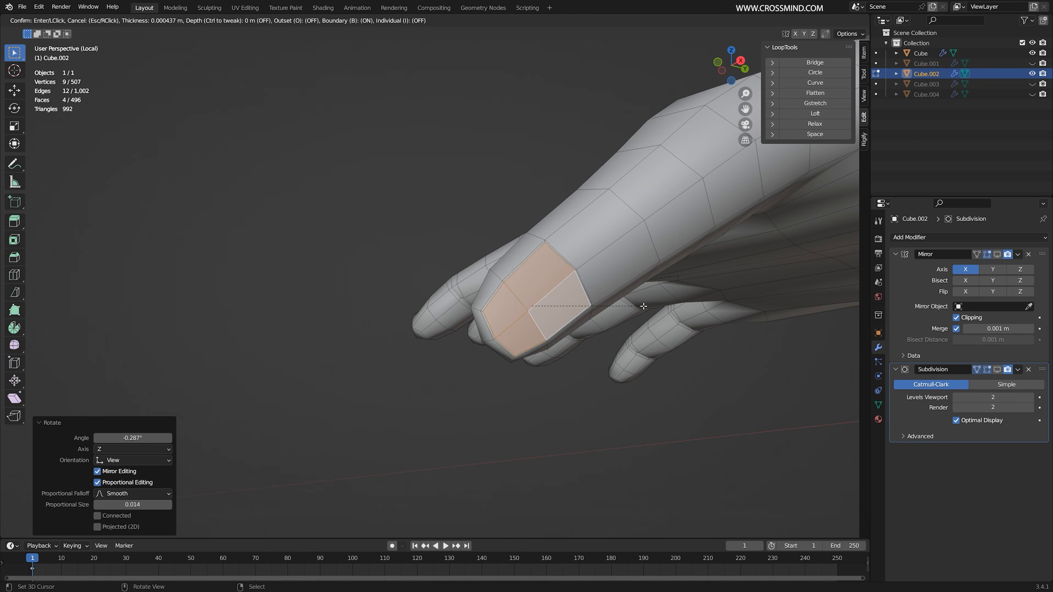
pyautogui.click(635, 307)
pyautogui.moveTo(636, 308); pyautogui.dragTo(609, 282, button='middle')
pyautogui.press('r')
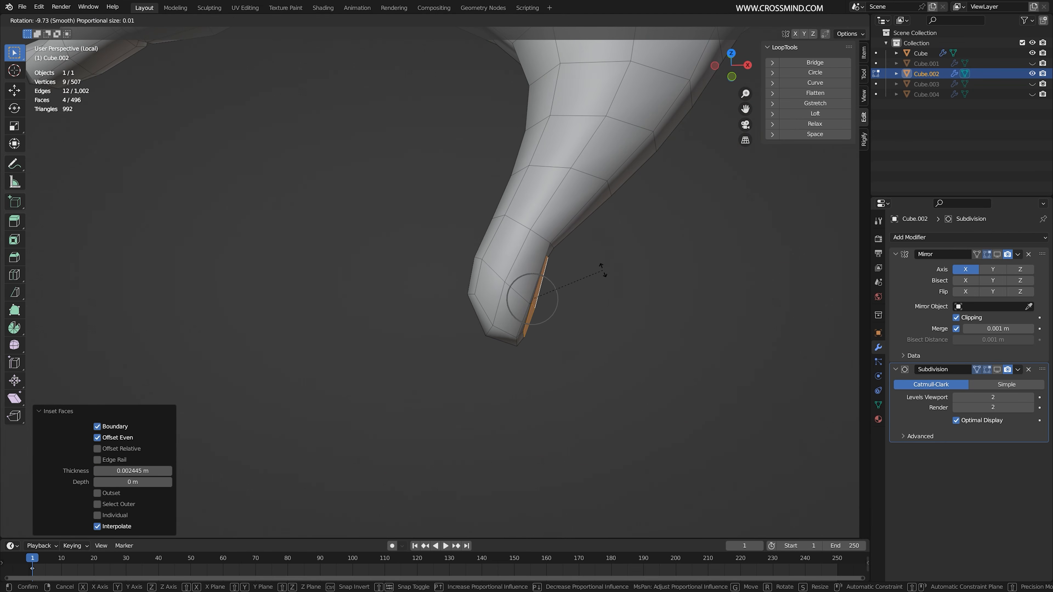
pyautogui.click(602, 272)
pyautogui.press('g')
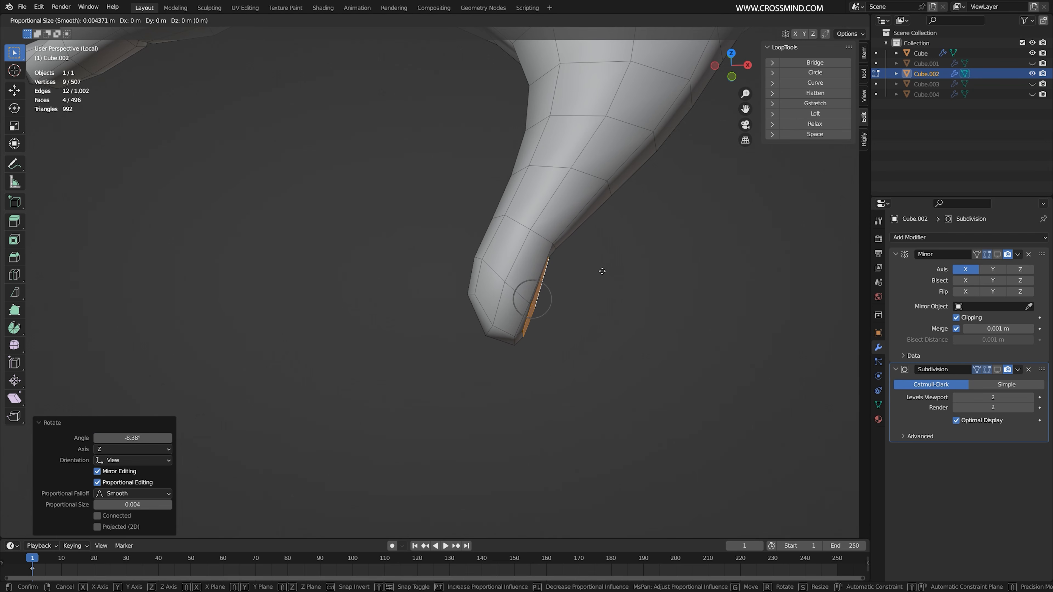
pyautogui.click(602, 270)
# Extrude the two narrow faces at the thumbnail's front edge, scale them to 0.772, and show the subdivision in the viewport
pyautogui.moveTo(603, 268); pyautogui.dragTo(602, 350, button='middle')
pyautogui.click(583, 342)
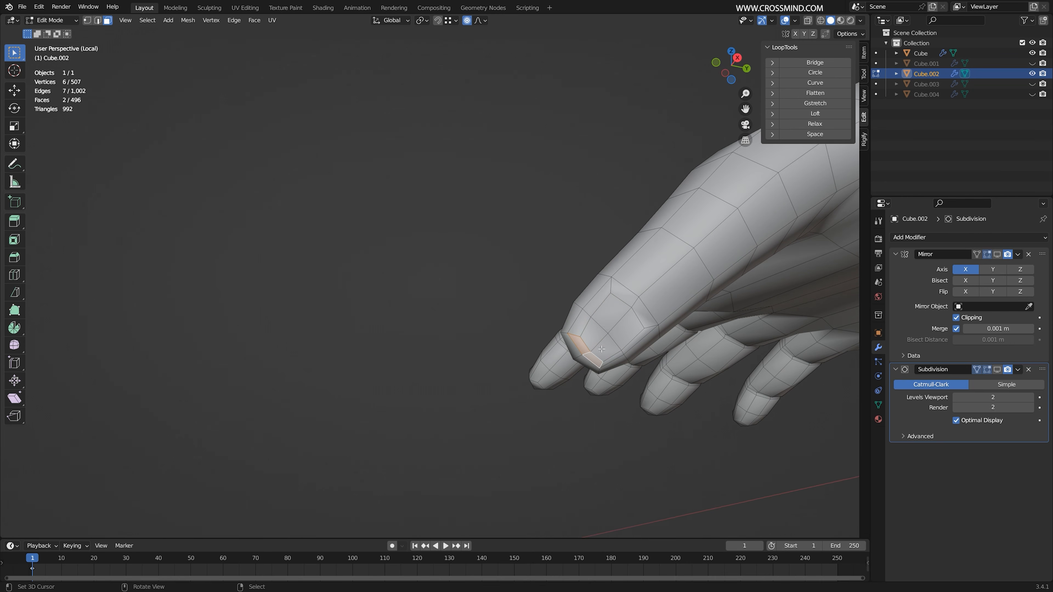
pyautogui.click(621, 341)
pyautogui.click(997, 369)
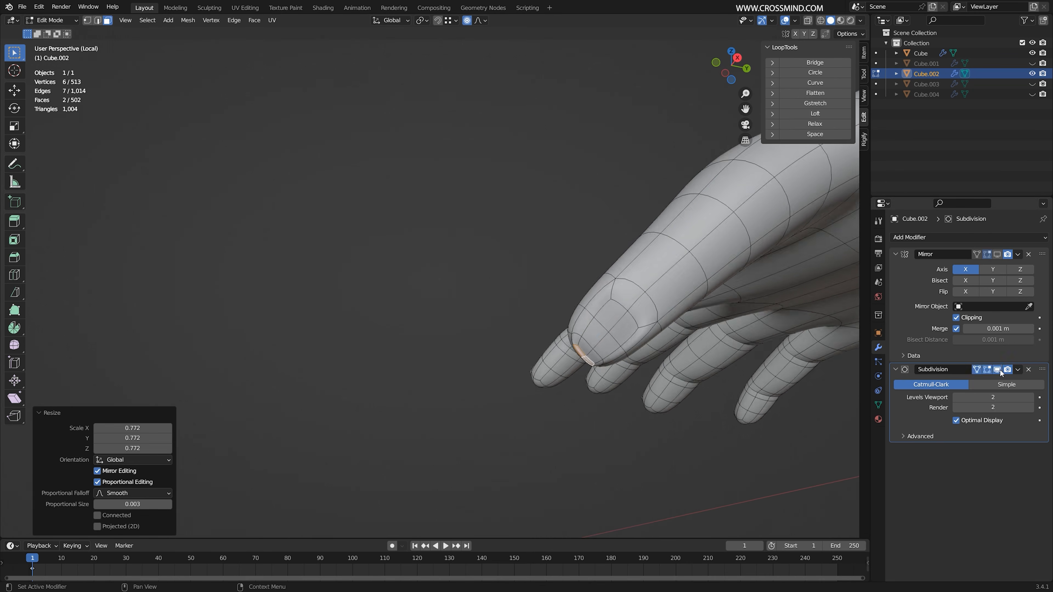
# Select the two edges across the thumbnail and move them slightly outward to raise its profile
pyautogui.moveTo(564, 305); pyautogui.dragTo(749, 370, button='middle')
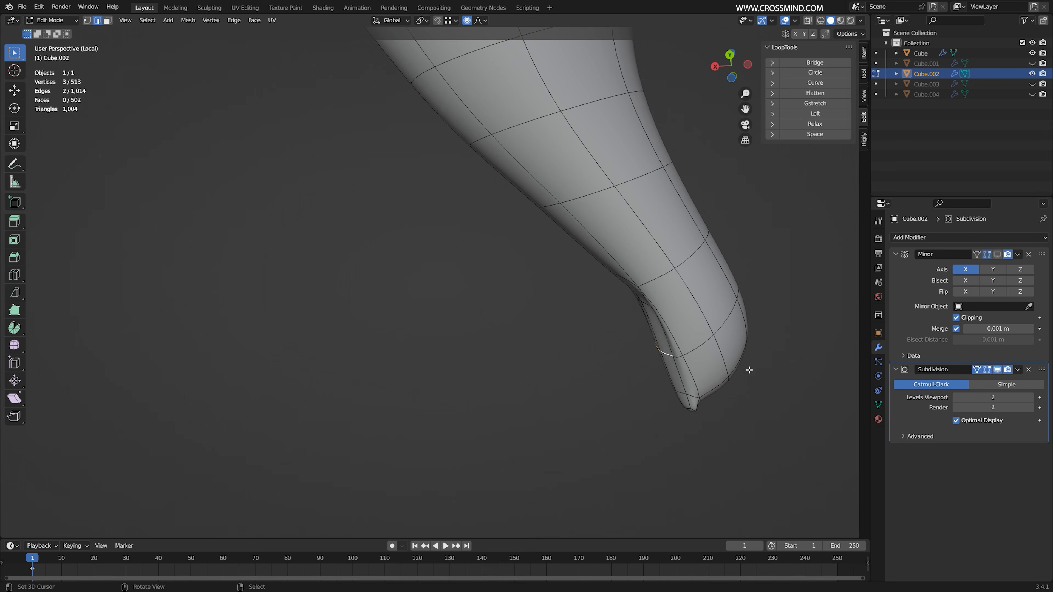
pyautogui.press('g')
pyautogui.click(740, 365)
pyautogui.scroll(-3, 625, 308)
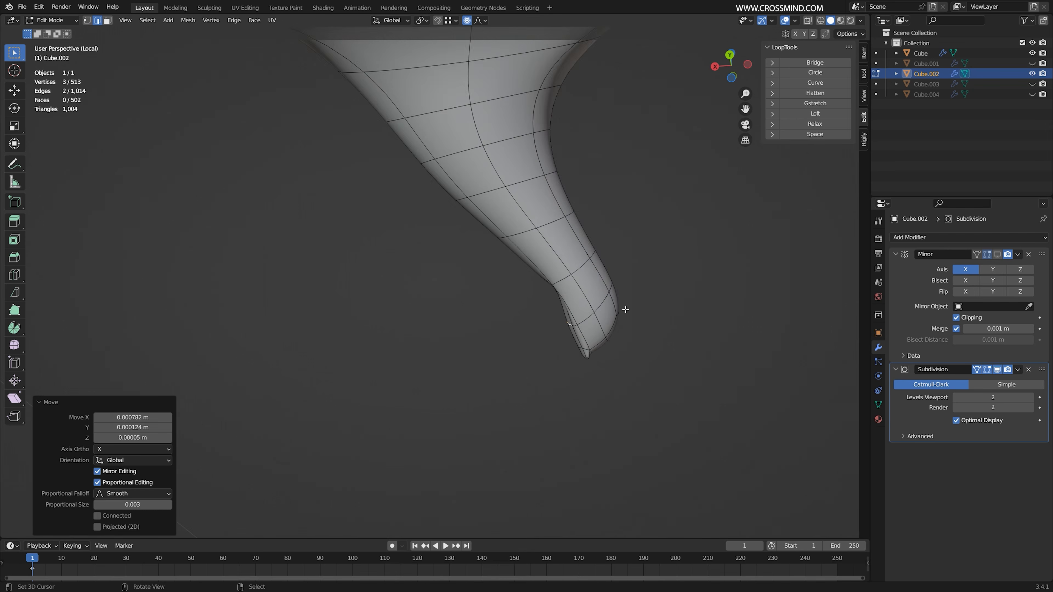
# Move the edge loop behind the thumbnail toward the thumb tip and check the smoothed shape with overlays hidden
pyautogui.moveTo(625, 308); pyautogui.dragTo(715, 331, button='middle')
pyautogui.press('Tab')
pyautogui.moveTo(534, 262); pyautogui.dragTo(615, 207, button='middle')
pyautogui.press('Tab')
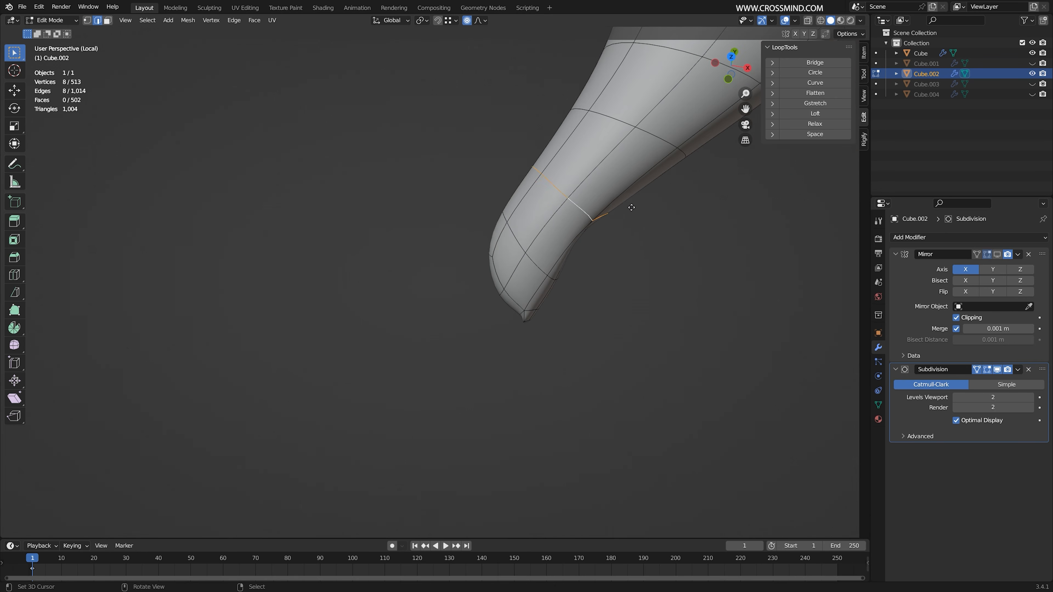
pyautogui.press('g')
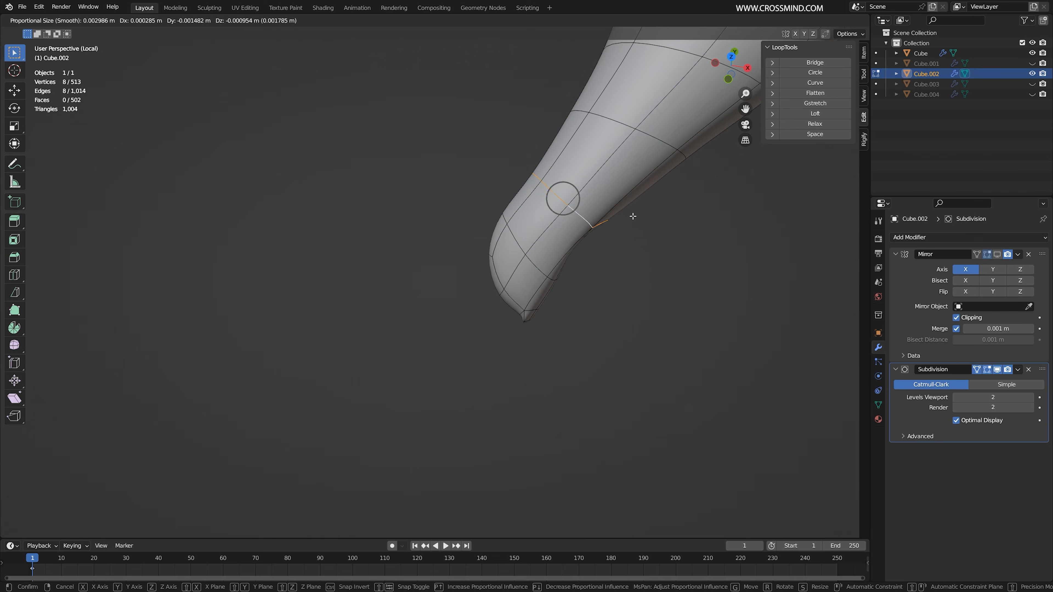
pyautogui.click(633, 216)
pyautogui.press('g')
pyautogui.moveTo(635, 231); pyautogui.dragTo(626, 220, button='middle')
pyautogui.press('g')
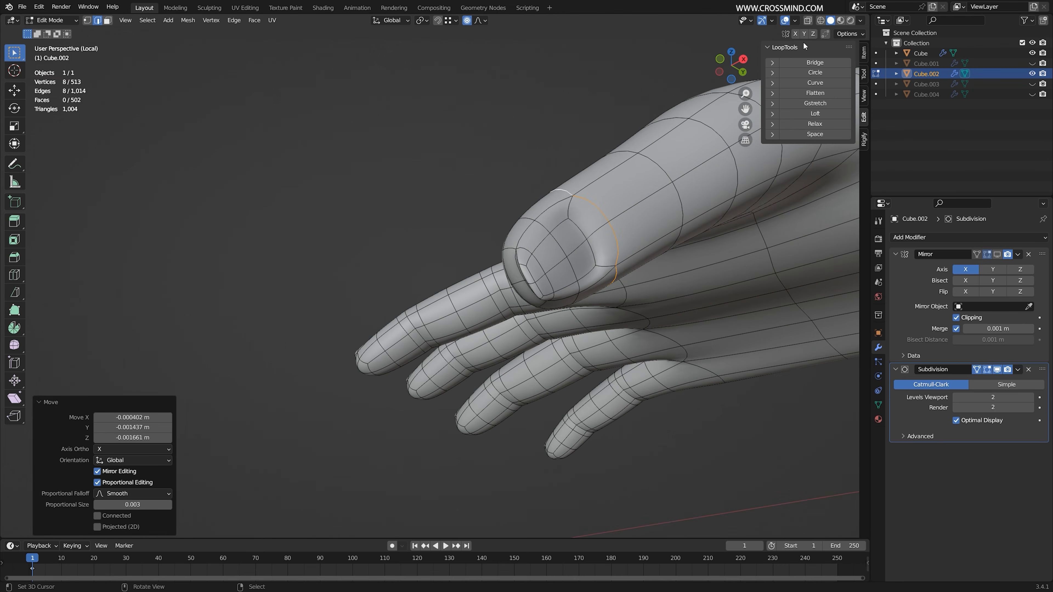
pyautogui.click(785, 21)
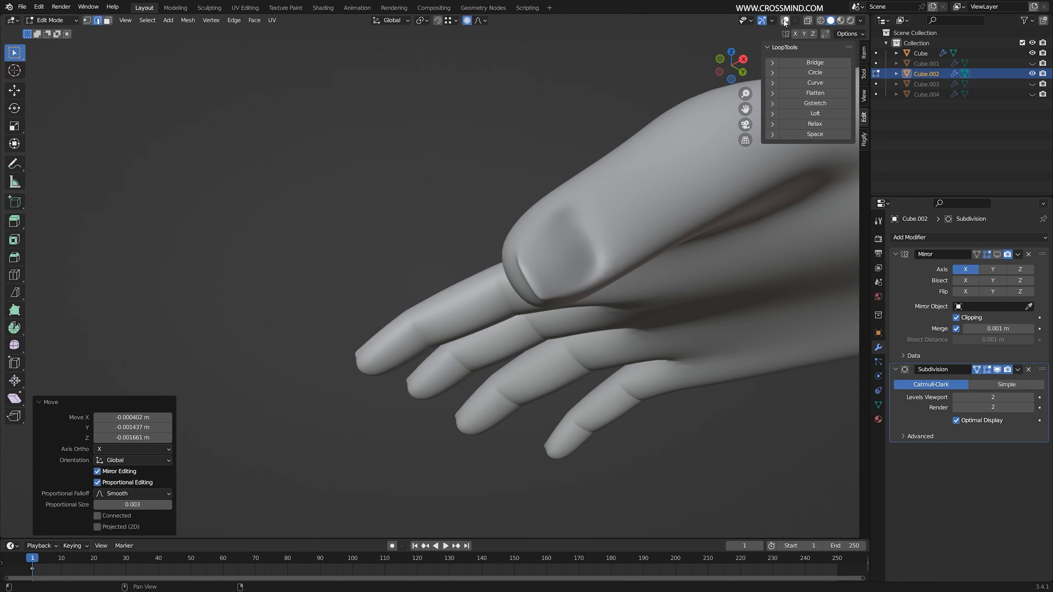
pyautogui.click(784, 21)
# Select the six faces of the thumbnail, scale them to 0.896 and shift them slightly
pyautogui.moveTo(601, 233); pyautogui.dragTo(598, 245, button='middle')
pyautogui.keyDown('alt'); pyautogui.rightClick(590, 255); pyautogui.keyUp('alt')
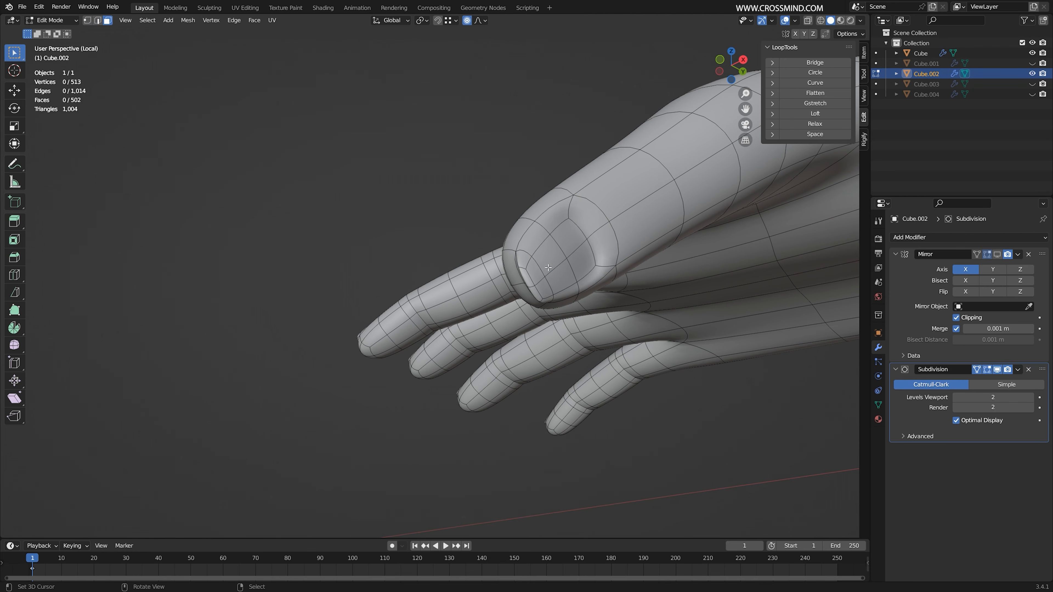
pyautogui.keyDown('ctrl'); pyautogui.click(556, 260); pyautogui.keyUp('ctrl')
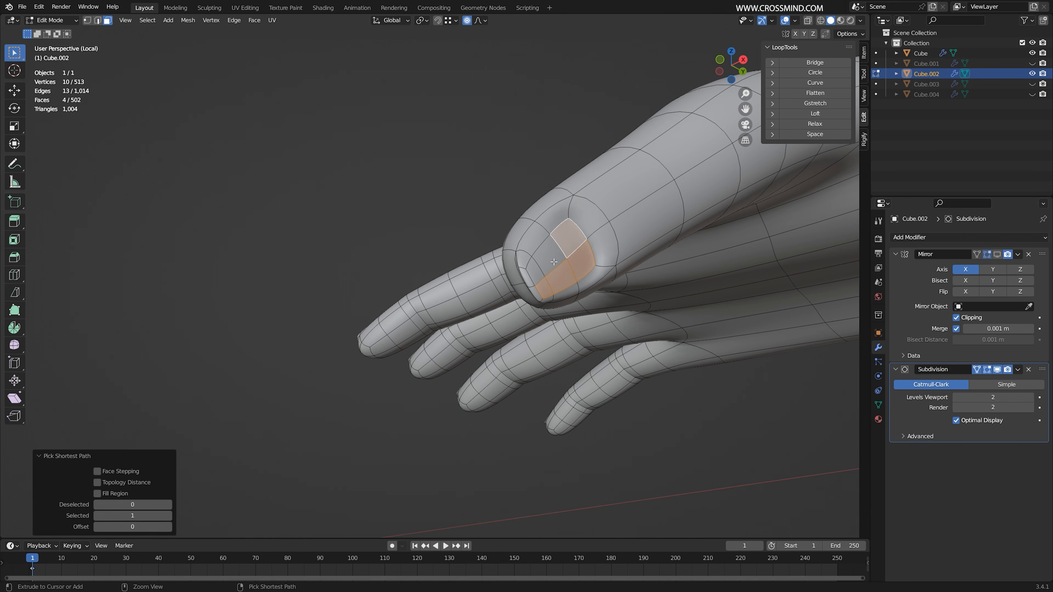
pyautogui.moveTo(570, 270); pyautogui.dragTo(654, 289, button='middle')
pyautogui.click(645, 286)
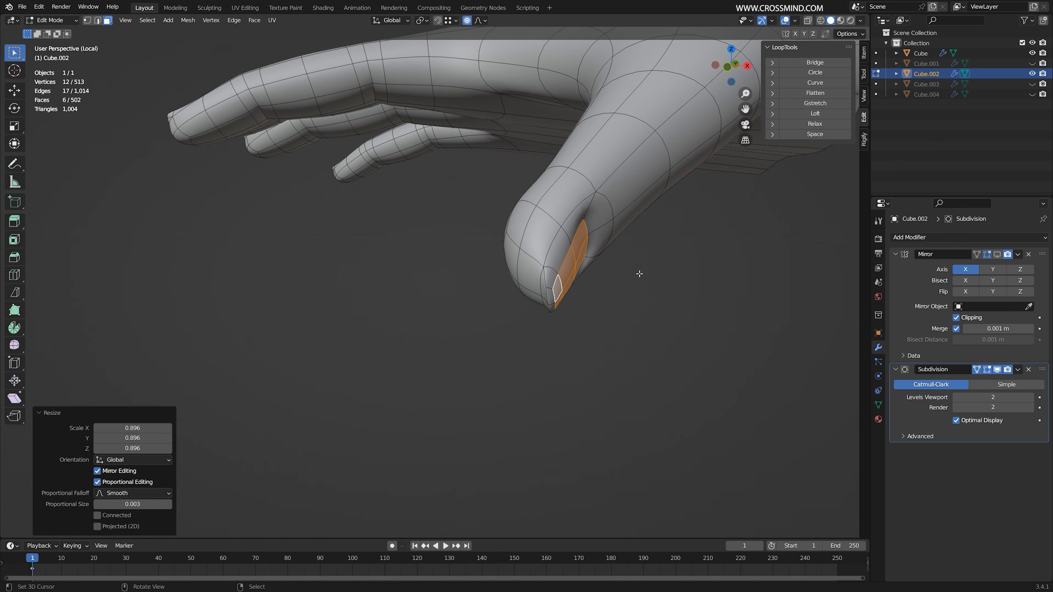
pyautogui.scroll(4, 614, 299)
pyautogui.press('g')
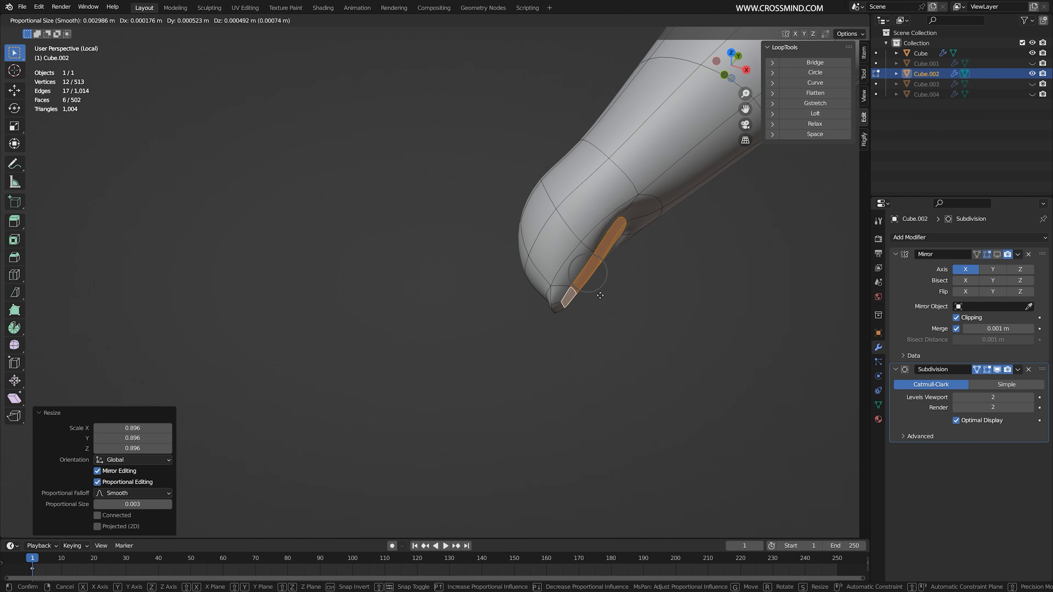
pyautogui.click(601, 296)
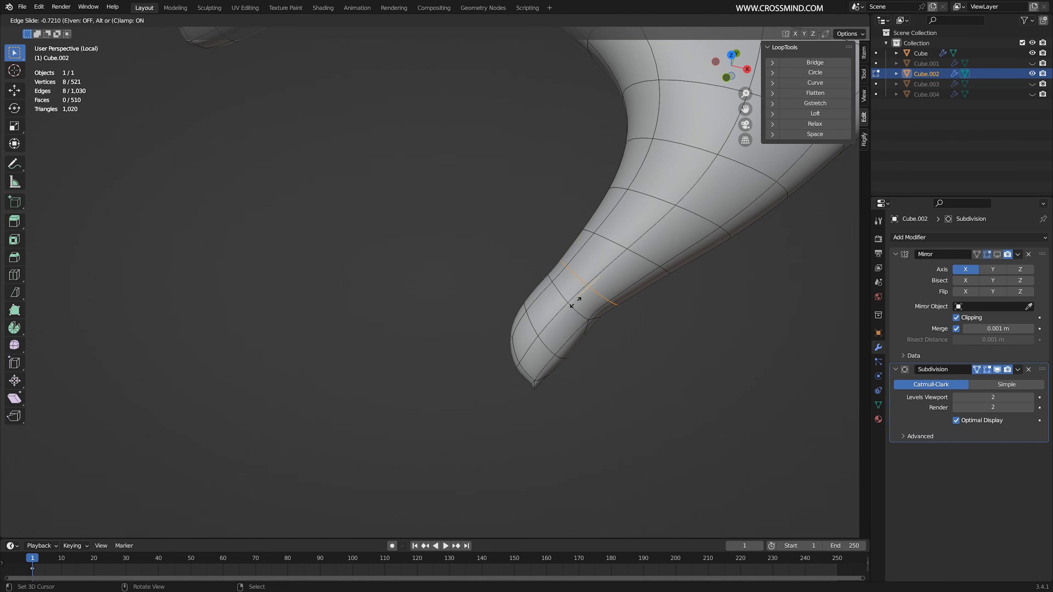
# Hide the subdivision, add an edge loop behind the thumb tip slid by factor -0.456, and slide the adjacent loop toward the palm
pyautogui.rightClick(586, 302)
pyautogui.click(998, 370)
pyautogui.moveTo(589, 268); pyautogui.dragTo(606, 268, button='middle')
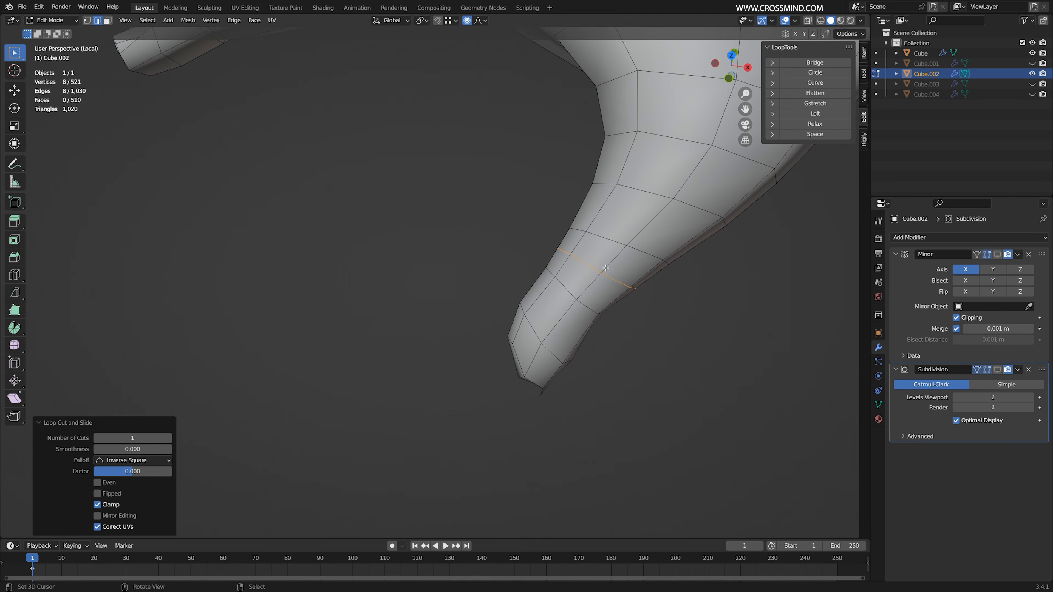
pyautogui.click(606, 288)
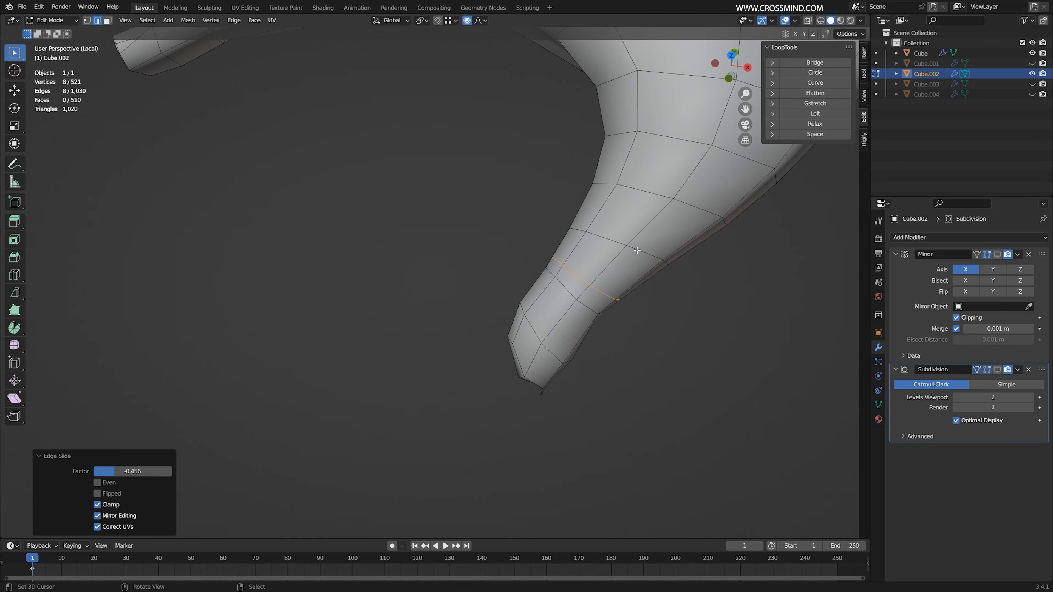
pyautogui.moveTo(637, 250); pyautogui.dragTo(653, 251, button='middle')
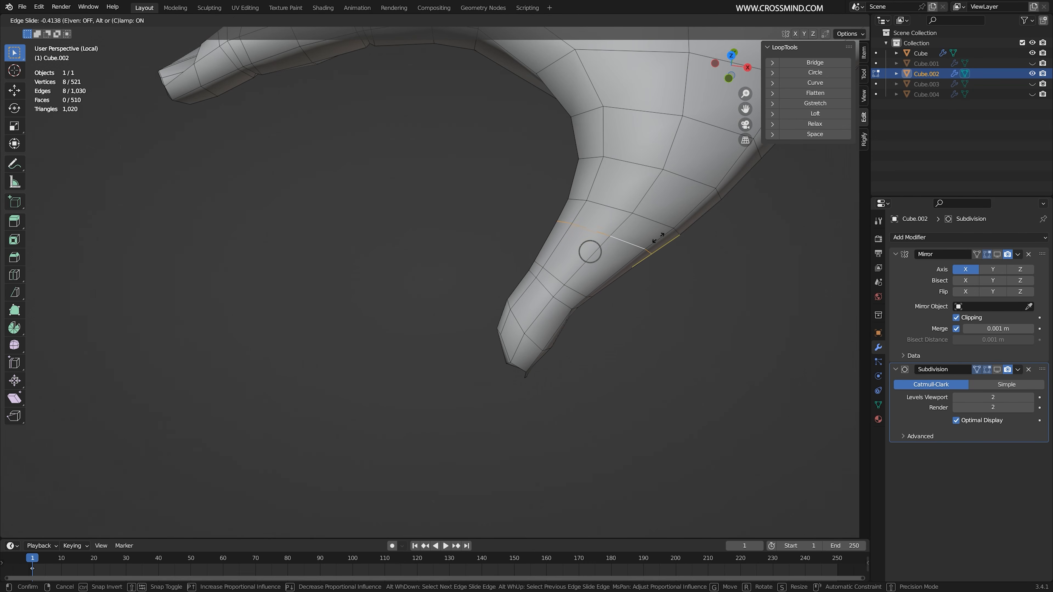
pyautogui.click(689, 237)
# Try adding and rotating an extra edge loop near the base of the thumb, and undo it
pyautogui.click(663, 215)
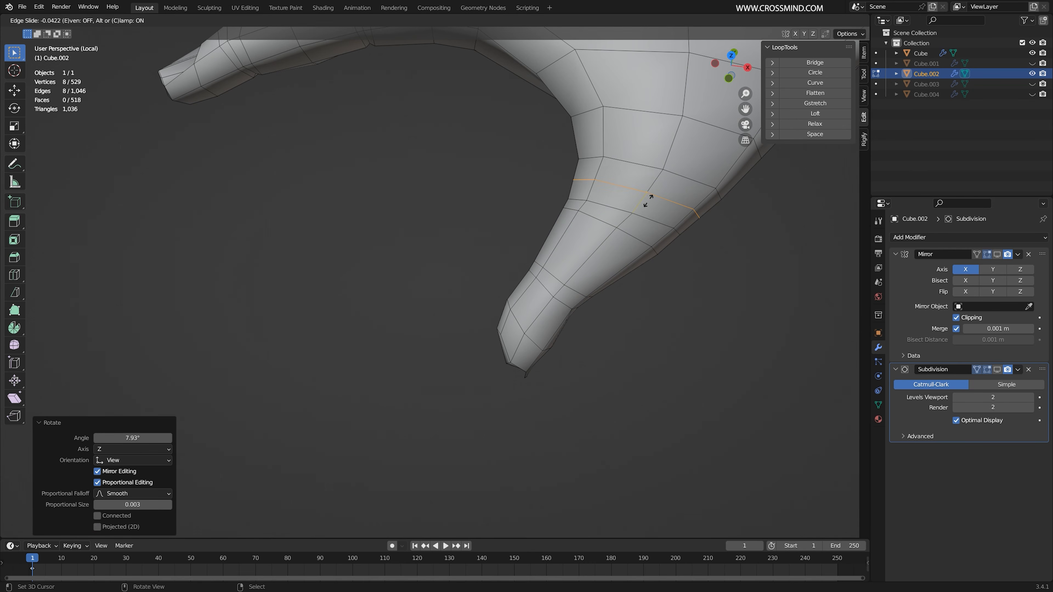
pyautogui.click(647, 209)
pyautogui.press('r')
pyautogui.click(721, 219)
pyautogui.moveTo(721, 219)
pyautogui.mouseDown(button='middle')
pyautogui.moveTo(711, 238)
pyautogui.moveTo(707, 203)
pyautogui.mouseUp(button='middle')
pyautogui.hotkey('ctrl', 'z')
pyautogui.hotkey('ctrl', 'z')
# Slide the edge loop at the thumb's lower joint along the thumb and adjust the two edges on its outer side
pyautogui.keyDown('alt'); pyautogui.rightClick(681, 229); pyautogui.keyUp('alt')
pyautogui.press('g')
pyautogui.press('g')
pyautogui.click(705, 228)
pyautogui.rightClick(700, 252)
pyautogui.keyDown('shift'); pyautogui.rightClick(709, 251); pyautogui.keyUp('shift')
pyautogui.moveTo(713, 166); pyautogui.dragTo(703, 201, button='middle')
pyautogui.press('g')
pyautogui.click(705, 189)
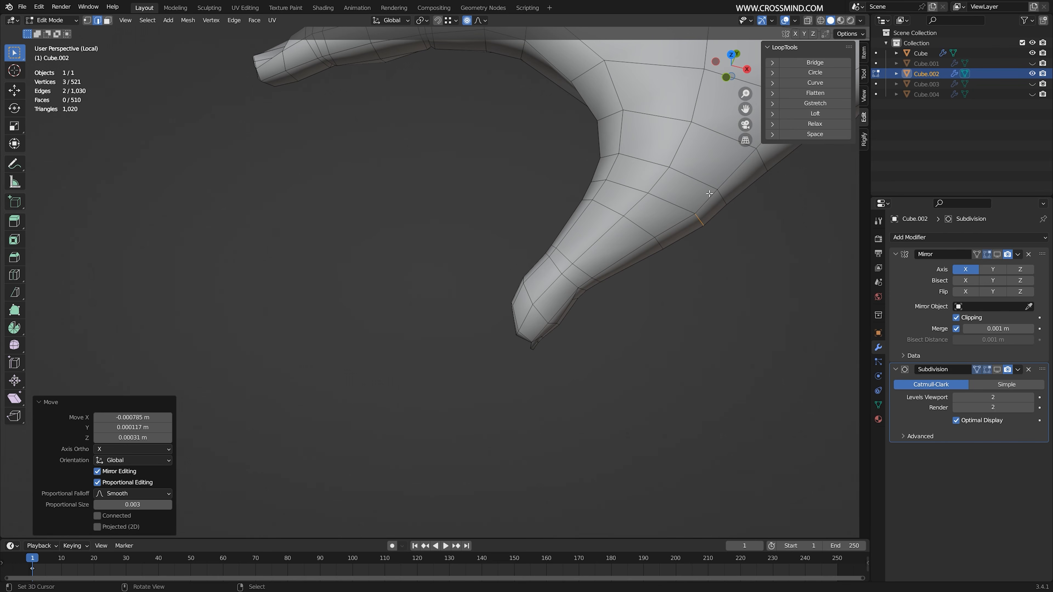
# Add and scale an edge loop around the middle of the thumb, and save the file in Object Mode
pyautogui.hotkey('ctrl', 'r')
pyautogui.click(629, 259)
pyautogui.click(629, 259)
pyautogui.press('s')
pyautogui.click(633, 262)
pyautogui.click(635, 262)
pyautogui.scroll(-3, 581, 276)
pyautogui.press('Tab')
pyautogui.hotkey('ctrl', 's')
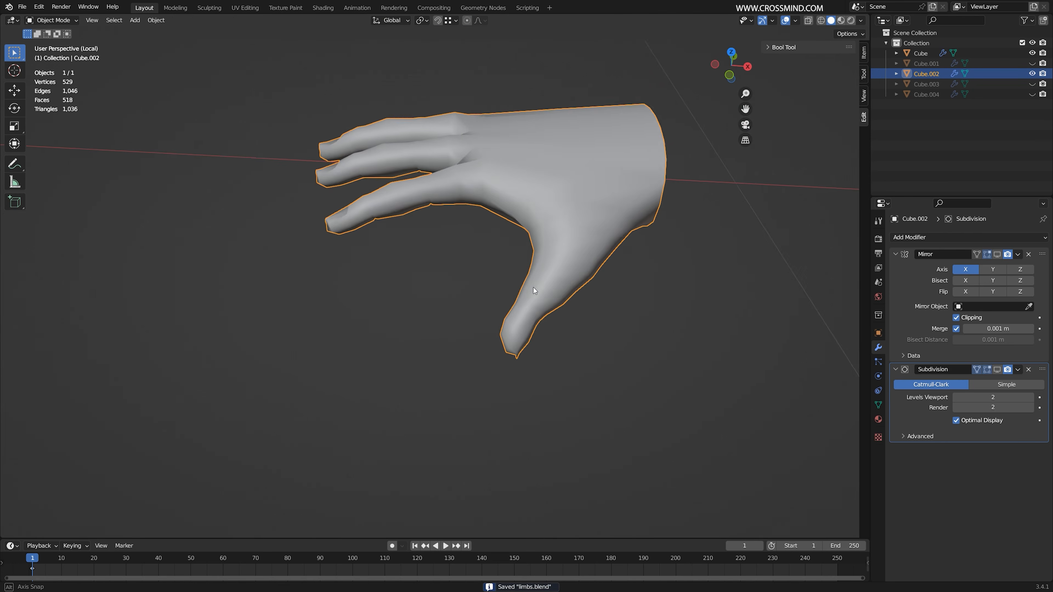
# Enlarge the ten faces around the thumb tip by about 1.15 with Proportional Editing, and save the file in Object Mode
pyautogui.scroll(1, 559, 308)
pyautogui.press('Tab')
pyautogui.moveTo(562, 353); pyautogui.dragTo(593, 348, button='middle')
pyautogui.press('3')
pyautogui.press('2')
pyautogui.keyDown('ctrl'); pyautogui.keyDown('alt'); pyautogui.click(539, 326); pyautogui.keyUp('alt'); pyautogui.keyUp('ctrl')
pyautogui.scroll(3, 592, 348)
pyautogui.press('s')
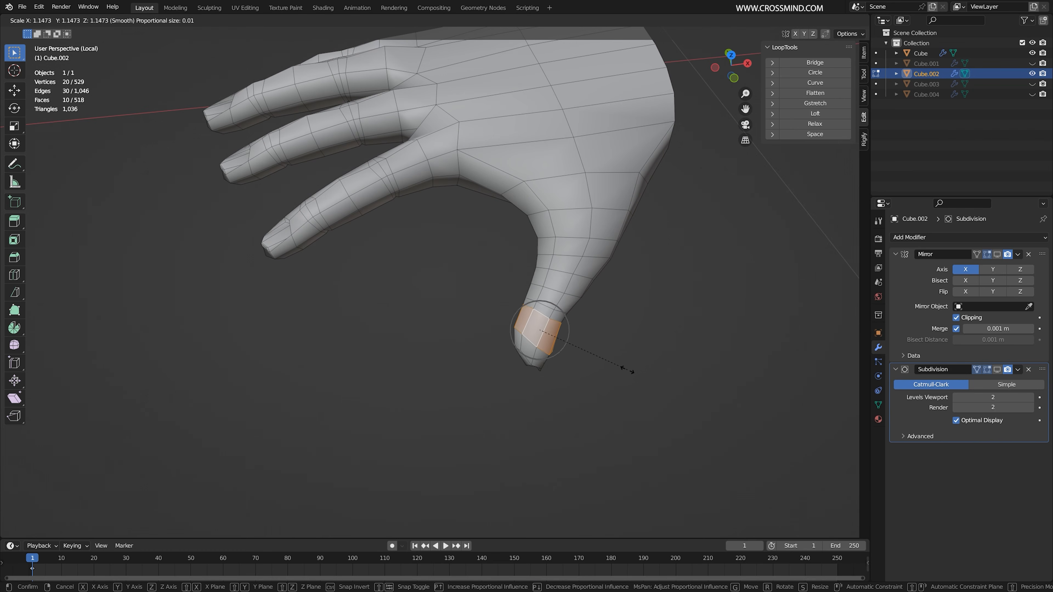
pyautogui.click(628, 377)
pyautogui.scroll(-3, 476, 235)
pyautogui.press('Tab')
pyautogui.hotkey('ctrl', 's')
# Show the hand in wireframe, turn off Proportional Editing, and reposition the mid-height vertex in the web between two fingers
pyautogui.moveTo(477, 235)
pyautogui.mouseDown(button='middle')
pyautogui.moveTo(504, 244)
pyautogui.moveTo(465, 266)
pyautogui.moveTo(483, 286)
pyautogui.moveTo(477, 254)
pyautogui.mouseUp(button='middle')
pyautogui.scroll(3, 478, 237)
pyautogui.press('Tab')
pyautogui.hotkey('alt', 'z')
pyautogui.press('z')
pyautogui.click(522, 271)
pyautogui.scroll(2, 498, 278)
pyautogui.rightClick(484, 351)
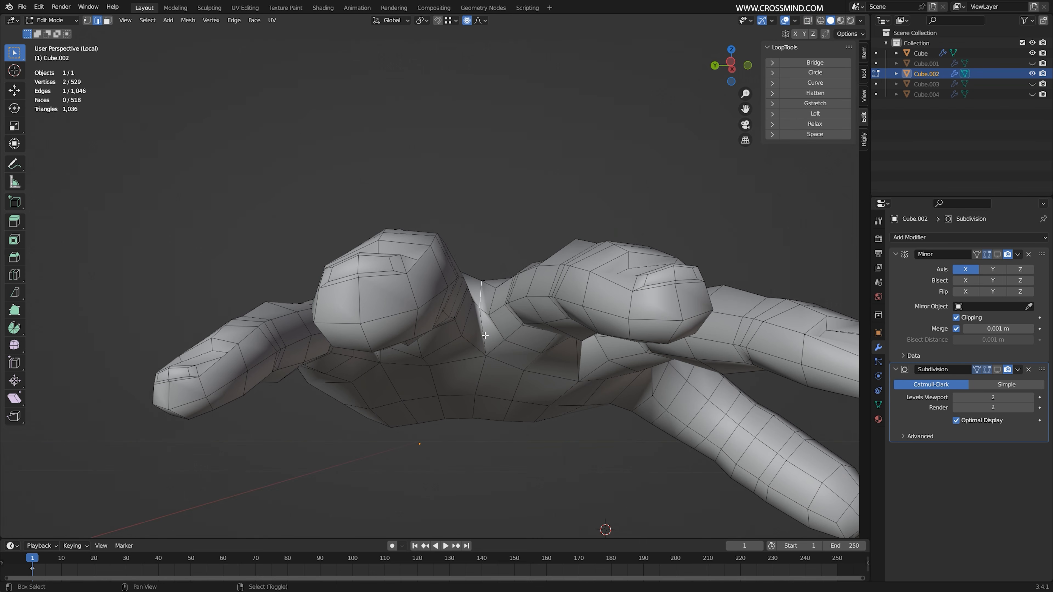
pyautogui.keyDown('shift'); pyautogui.rightClick(482, 320); pyautogui.keyUp('shift')
pyautogui.moveTo(482, 320); pyautogui.dragTo(618, 275, button='middle')
pyautogui.hotkey('alt', 'z')
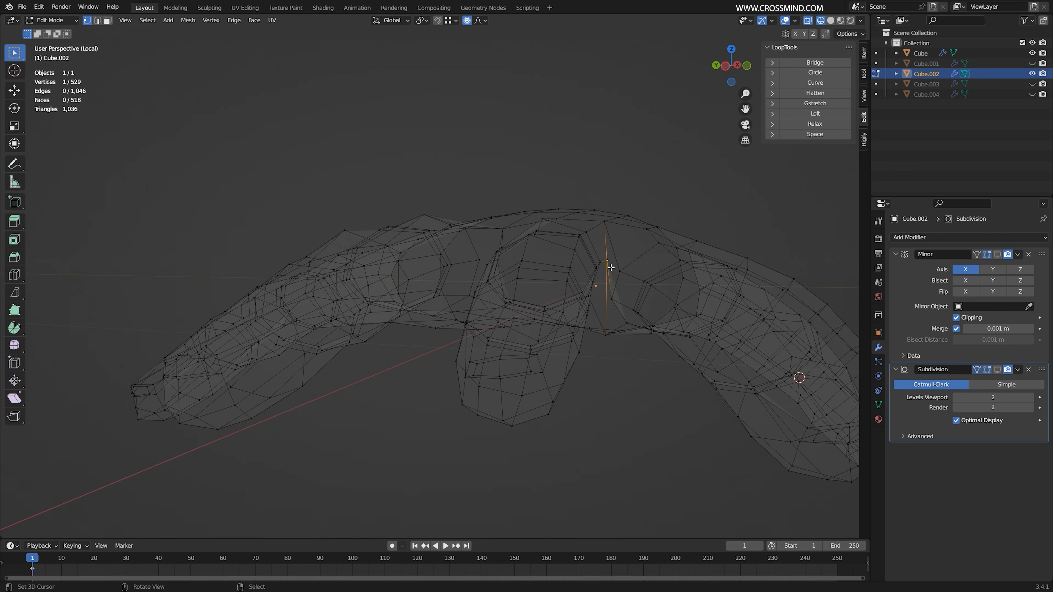
pyautogui.press('g')
pyautogui.click(607, 260)
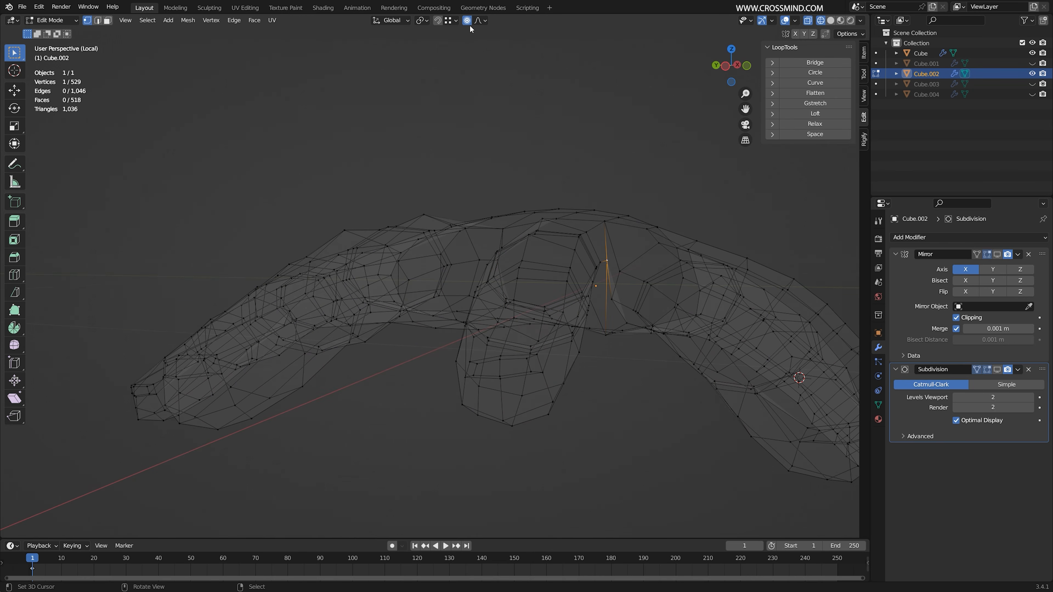
pyautogui.click(621, 251)
# Reposition the mid-height vertices in the webs between the other fingers to match the first one
pyautogui.moveTo(620, 252); pyautogui.dragTo(629, 318, button='middle')
pyautogui.rightClick(651, 308)
pyautogui.press('g')
pyautogui.click(651, 309)
pyautogui.press('a')
pyautogui.rightClick(523, 284)
pyautogui.press('g')
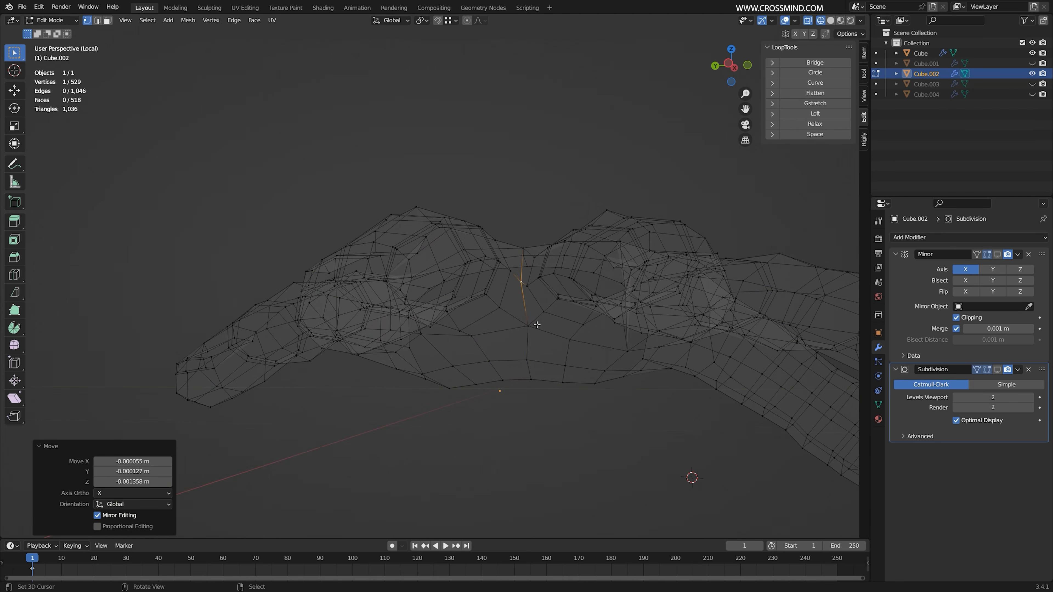
pyautogui.moveTo(529, 326); pyautogui.dragTo(524, 325, button='right')
pyautogui.moveTo(399, 266); pyautogui.dragTo(348, 251, button='middle')
pyautogui.moveTo(357, 243); pyautogui.dragTo(342, 248, button='right')
# Bevel the two vertical edges in each of the three finger webs with 2 segments
pyautogui.press('2')
pyautogui.rightClick(342, 236)
pyautogui.keyDown('shift'); pyautogui.rightClick(347, 262); pyautogui.keyUp('shift')
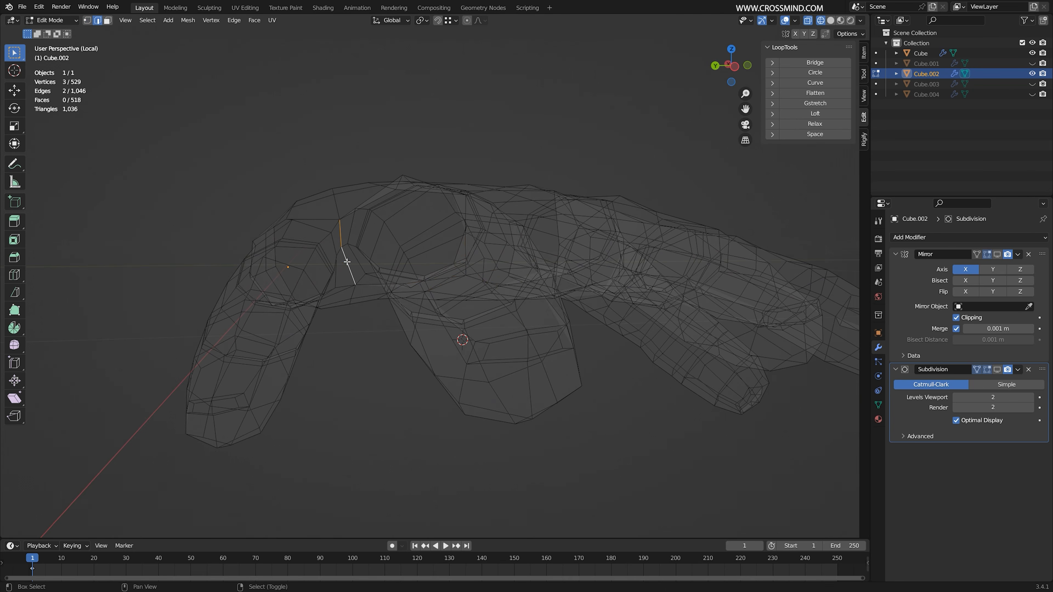
pyautogui.moveTo(347, 261)
pyautogui.mouseDown(button='middle')
pyautogui.moveTo(524, 270)
pyautogui.moveTo(522, 256)
pyautogui.moveTo(507, 276)
pyautogui.moveTo(529, 282)
pyautogui.mouseUp(button='middle')
pyautogui.hotkey('shift', 'z')
pyautogui.keyDown('shift'); pyautogui.rightClick(485, 271); pyautogui.keyUp('shift')
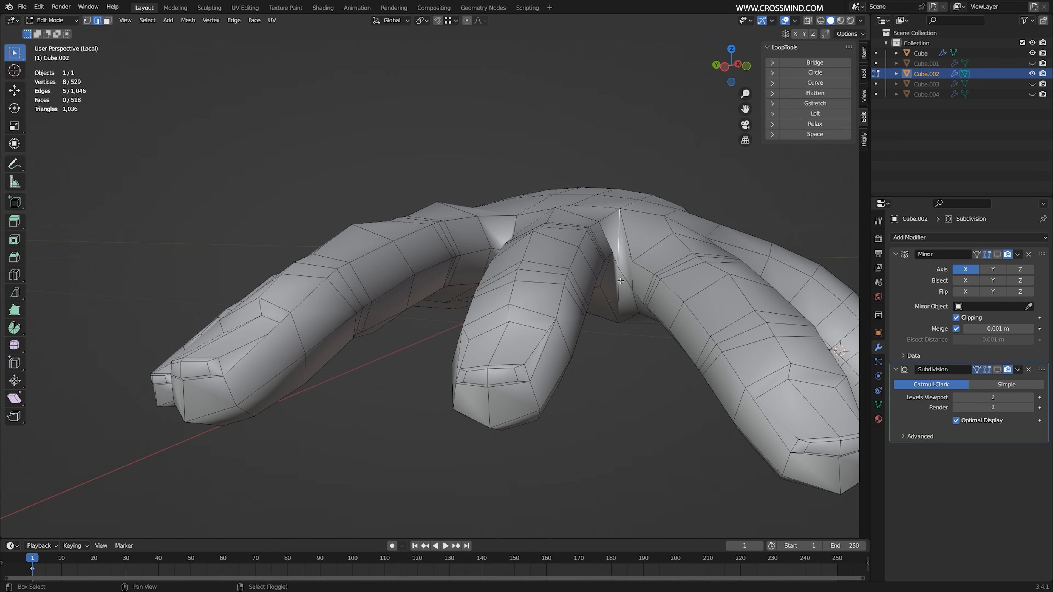
pyautogui.moveTo(607, 229); pyautogui.dragTo(615, 288, button='middle')
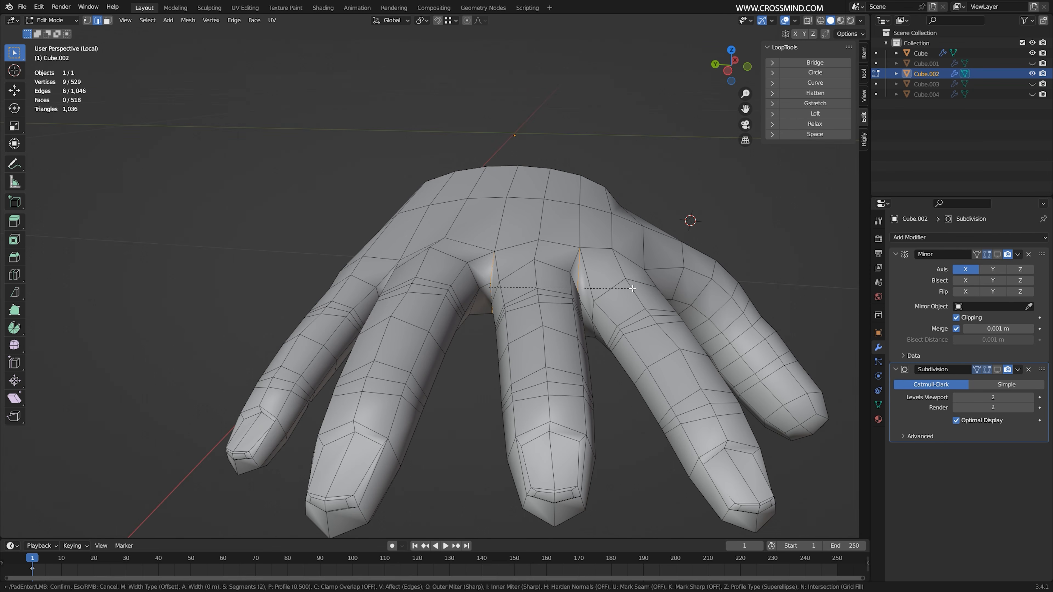
pyautogui.click(651, 293)
# Inspect the beveled finger webs and a fingertip up close from several angles
pyautogui.moveTo(597, 266); pyautogui.dragTo(558, 254, button='middle')
pyautogui.scroll(2, 572, 298)
pyautogui.click(449, 269)
pyautogui.moveTo(454, 353); pyautogui.dragTo(573, 380, button='middle')
pyautogui.moveTo(552, 262); pyautogui.dragTo(493, 265, button='middle')
pyautogui.click(525, 286)
pyautogui.rightClick(504, 305)
pyautogui.moveTo(504, 305); pyautogui.dragTo(448, 290, button='middle')
pyautogui.press('KP_5')
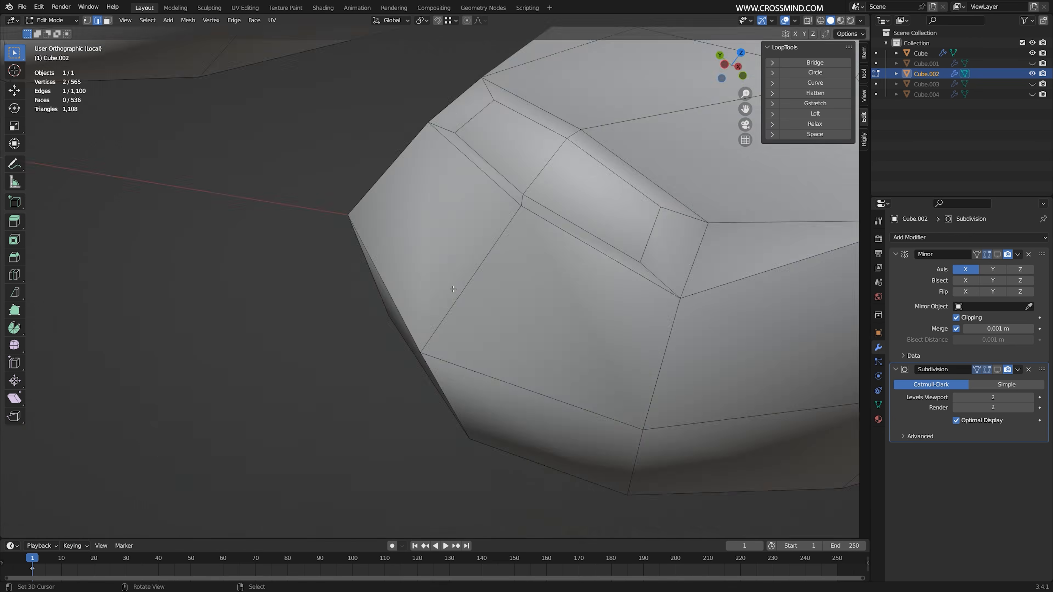
# In top view with wireframe, shift the short vertical edge loops of the beveled webs to even out their spacing
pyautogui.press('KP_7')
pyautogui.scroll(-6, 453, 289)
pyautogui.hotkey('shift', 'z')
pyautogui.scroll(6, 746, 301)
pyautogui.hotkey('shift', 'z')
pyautogui.press('g')
pyautogui.keyDown('alt'); pyautogui.rightClick(549, 273); pyautogui.keyUp('alt')
pyautogui.hotkey('shift', 'z')
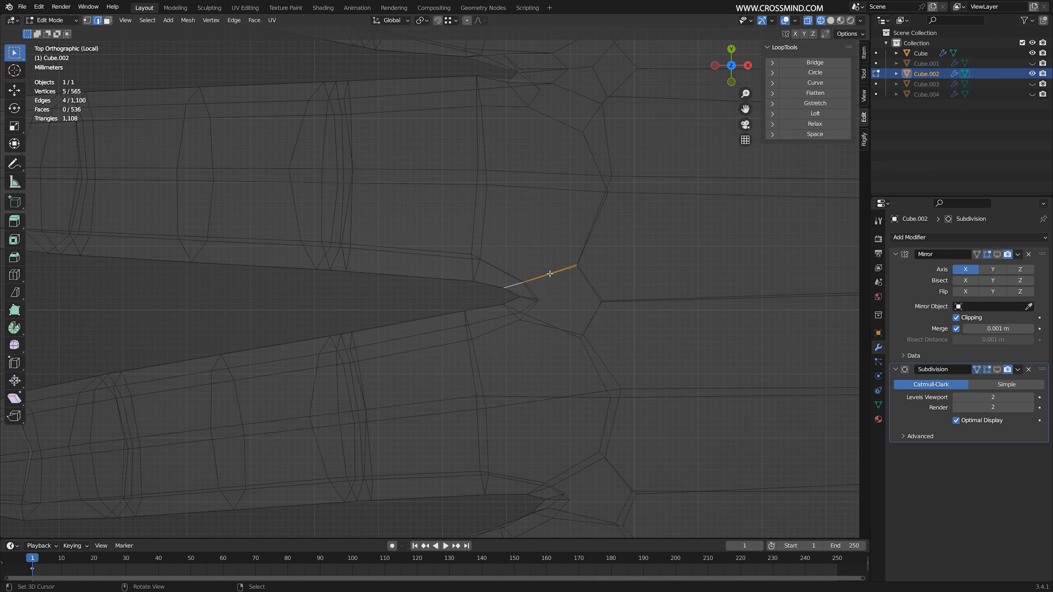
pyautogui.press('g')
pyautogui.click(516, 313)
pyautogui.keyDown('alt'); pyautogui.rightClick(534, 302); pyautogui.keyUp('alt')
pyautogui.press('g')
pyautogui.click(535, 305)
# Shift the four-edge vertical loop in the web beside the index finger, and return to solid shading
pyautogui.keyDown('alt'); pyautogui.rightClick(552, 334); pyautogui.keyUp('alt')
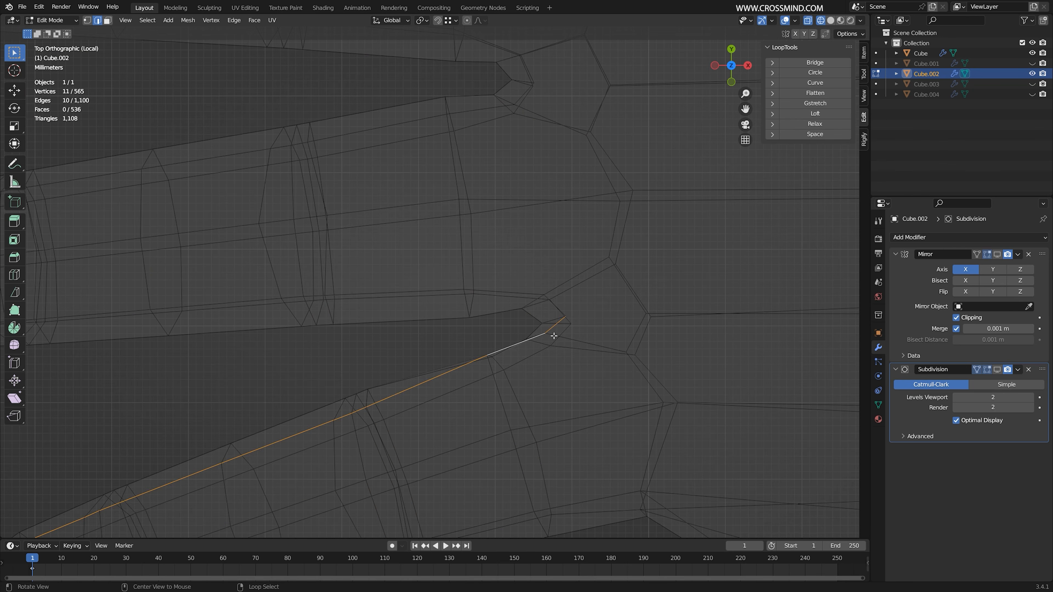
pyautogui.keyDown('alt'); pyautogui.rightClick(598, 343); pyautogui.keyUp('alt')
pyautogui.hotkey('shift', 'z')
pyautogui.hotkey('shift', 'z')
pyautogui.keyDown('alt'); pyautogui.rightClick(540, 335); pyautogui.keyUp('alt')
pyautogui.press('g')
pyautogui.click(539, 330)
pyautogui.hotkey('shift', 'z')
pyautogui.scroll(-4, 535, 328)
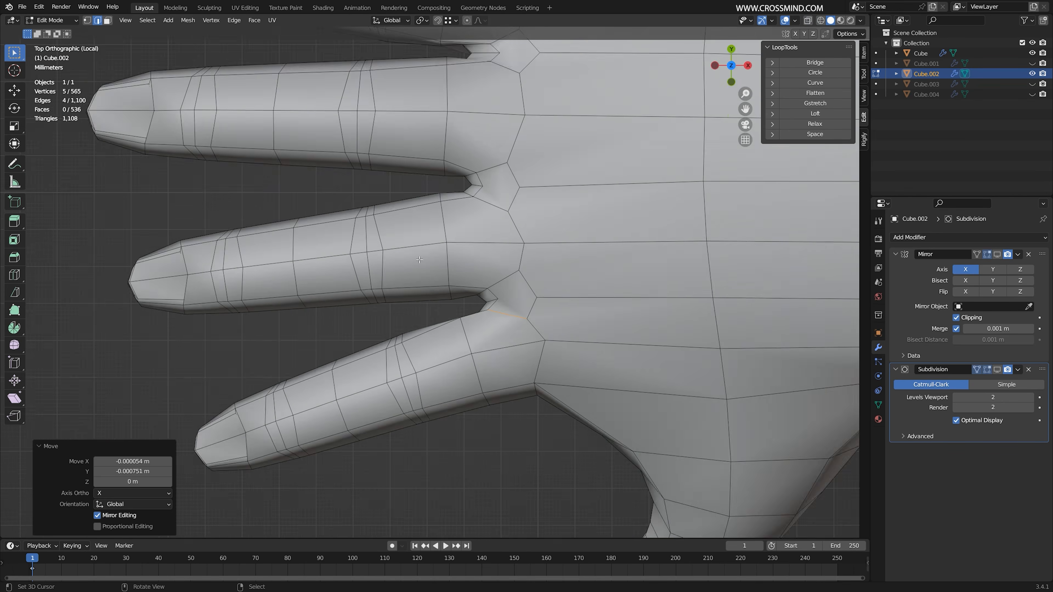
# Save the file and connect the middle bevel vertex of the little-finger web to the back-of-hand vertex behind it with Connect Vertex Path
pyautogui.moveTo(465, 328); pyautogui.dragTo(531, 298, button='middle')
pyautogui.press('3')
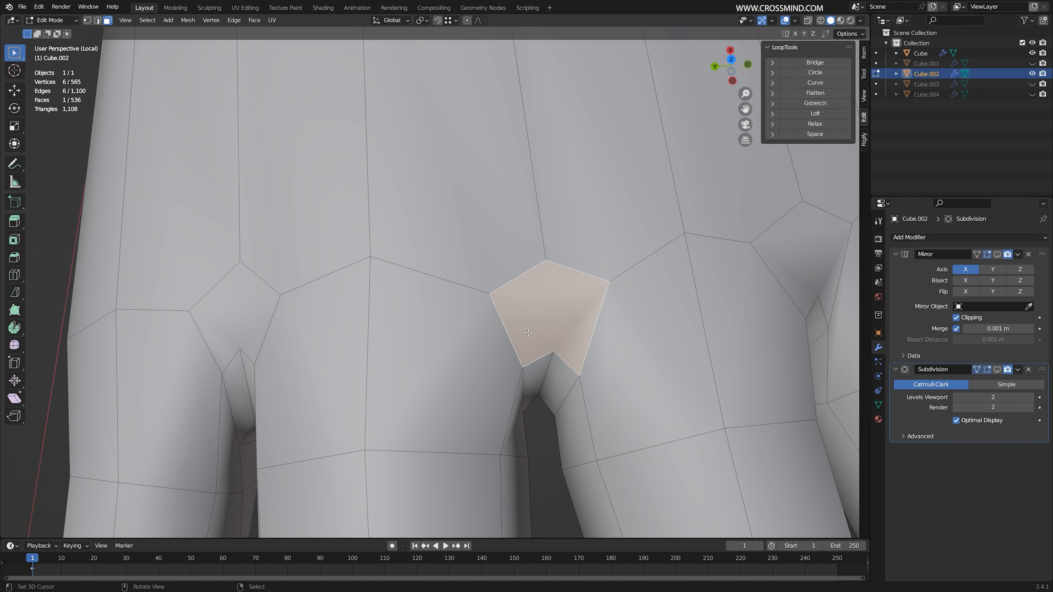
pyautogui.hotkey('ctrl', 's')
pyautogui.moveTo(207, 311); pyautogui.dragTo(397, 341, button='middle')
pyautogui.rightClick(399, 287)
pyautogui.press('1')
pyautogui.rightClick(397, 341)
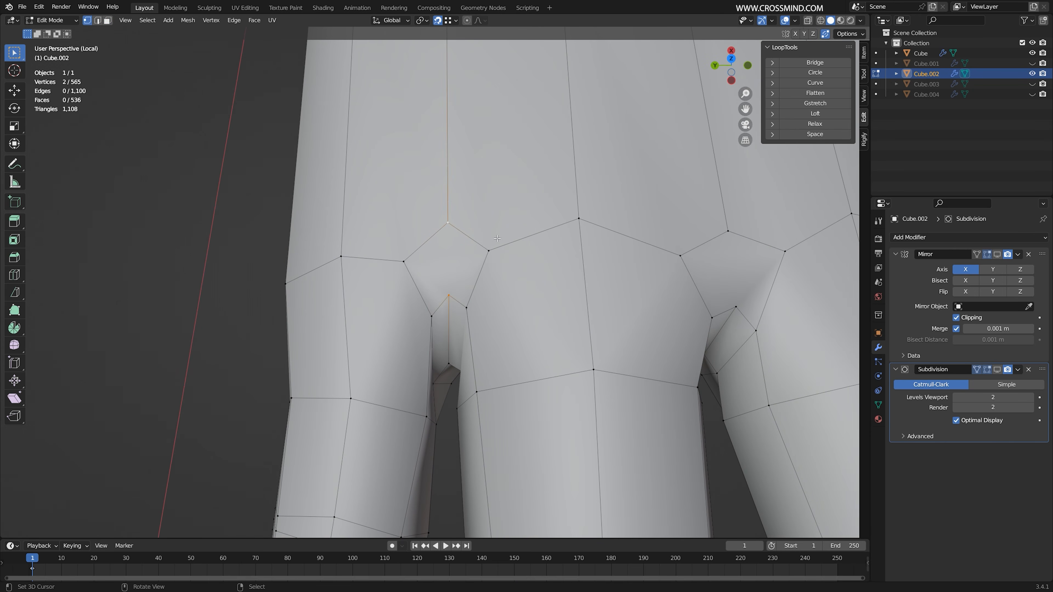
pyautogui.press('F3')
pyautogui.write('co')
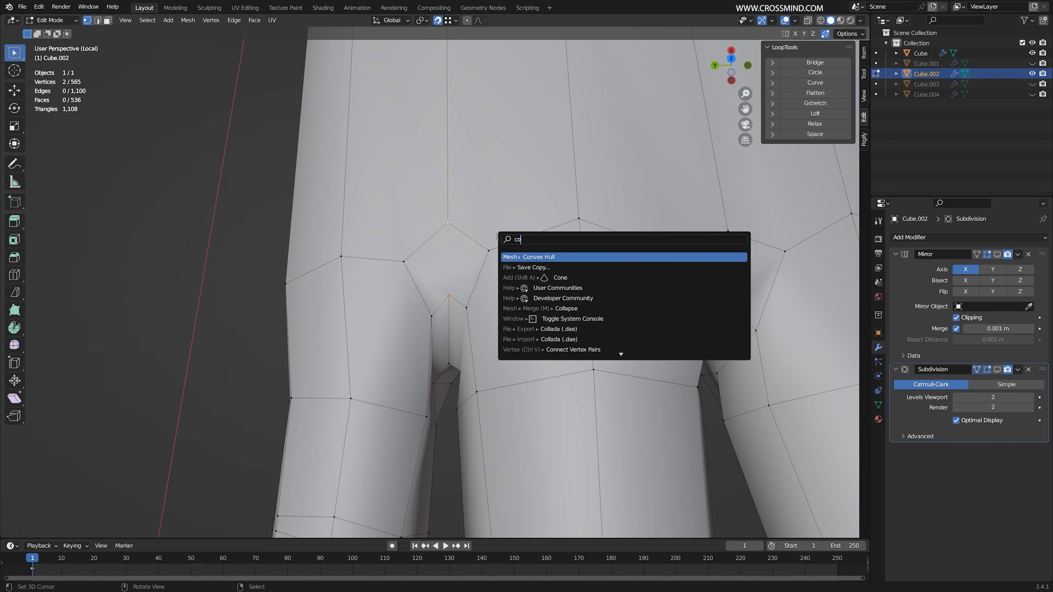
pyautogui.write('nn')
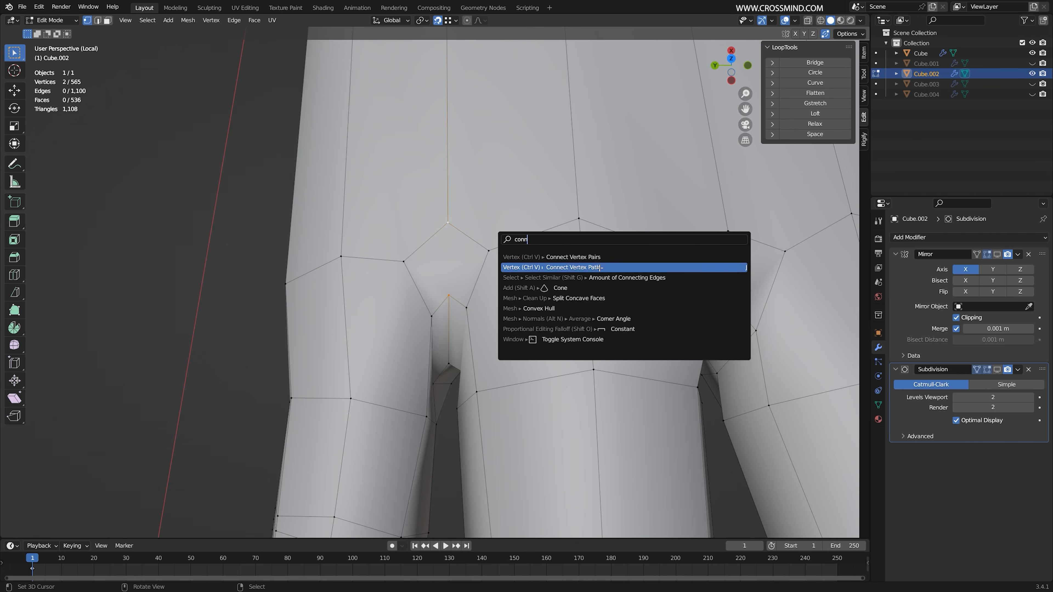
pyautogui.click(605, 258)
# Connect the middle bevel vertices of the other two webs to the vertices behind them on the back of the hand
pyautogui.keyDown('shift'); pyautogui.moveTo(716, 317); pyautogui.dragTo(601, 297, button='middle'); pyautogui.keyUp('shift')
pyautogui.keyDown('shift'); pyautogui.click(601, 210); pyautogui.keyUp('shift')
pyautogui.press('F3')
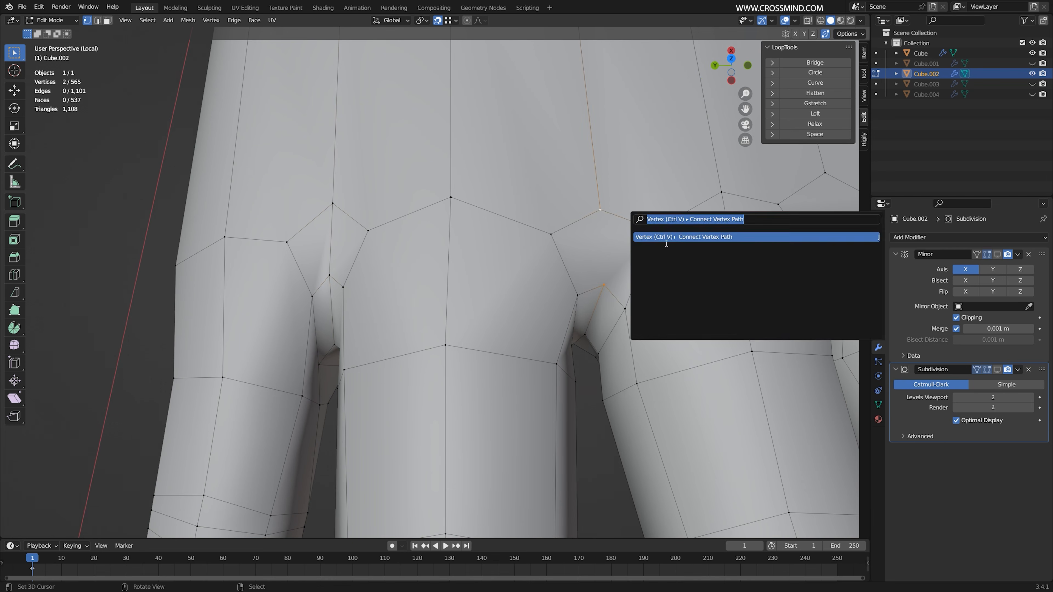
pyautogui.press('Return')
pyautogui.moveTo(606, 211); pyautogui.dragTo(438, 232, button='middle')
pyautogui.press('F3')
pyautogui.press('Return')
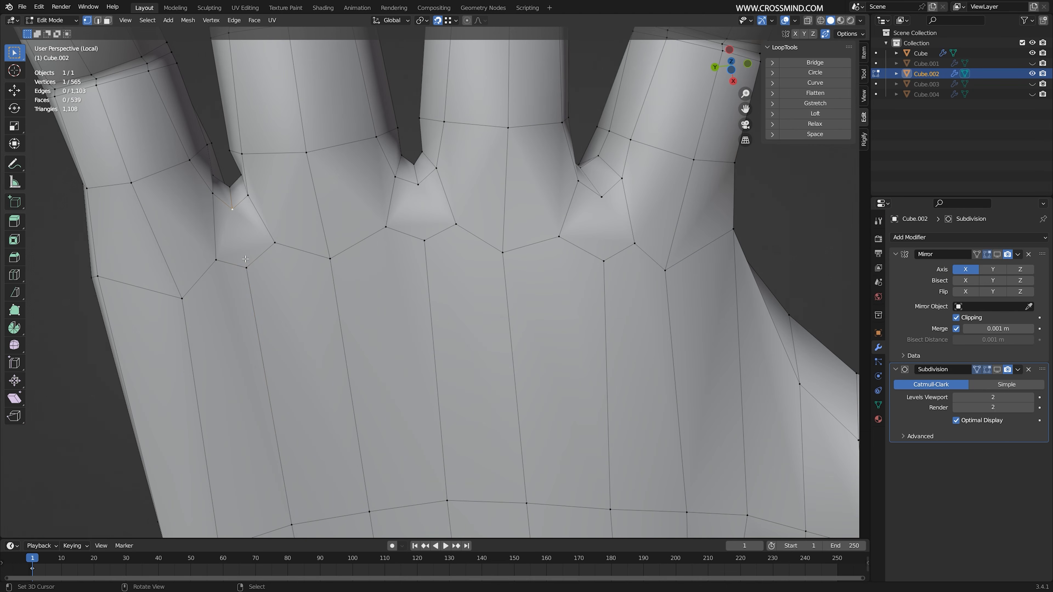
# On the palm side, connect the middle bevel vertex of each of the three webs to the palm vertex behind it
pyautogui.press('F3')
pyautogui.press('Return')
pyautogui.press('F3')
pyautogui.press('Return')
pyautogui.click(603, 223)
pyautogui.press('F3')
pyautogui.press('Return')
# On the back of the hand, snap and merge both corner vertices of the little-finger web onto the neighboring knuckle vertices
pyautogui.moveTo(615, 239); pyautogui.dragTo(466, 188, button='middle')
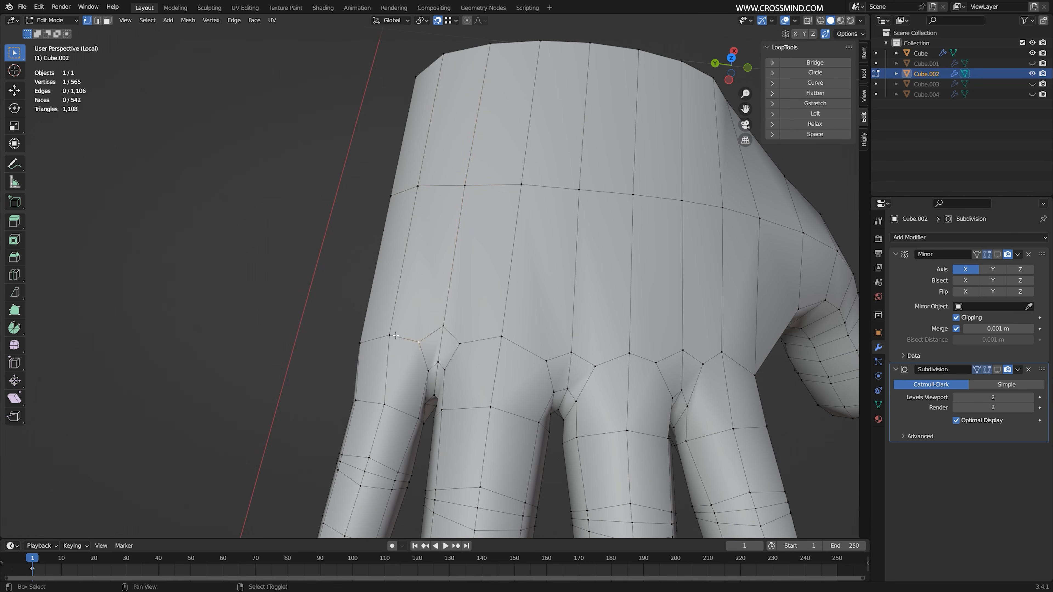
pyautogui.scroll(3, 394, 278)
pyautogui.hotkey('alt', 'a')
pyautogui.keyDown('shift'); pyautogui.moveTo(396, 335); pyautogui.dragTo(422, 308, button='middle'); pyautogui.keyUp('shift')
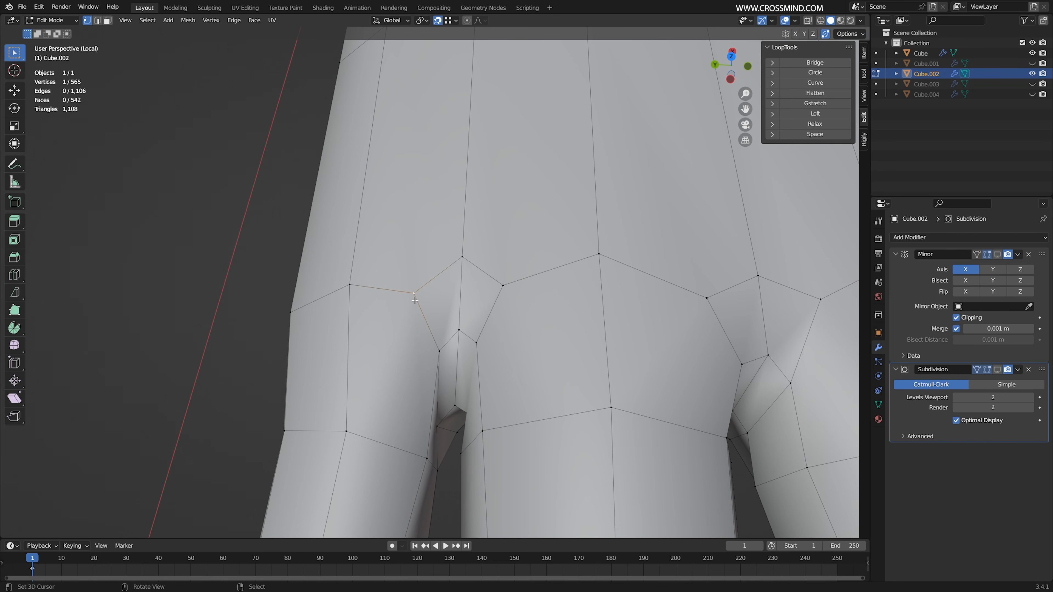
pyautogui.press('g')
pyautogui.click(354, 287)
pyautogui.scroll(-3, 353, 287)
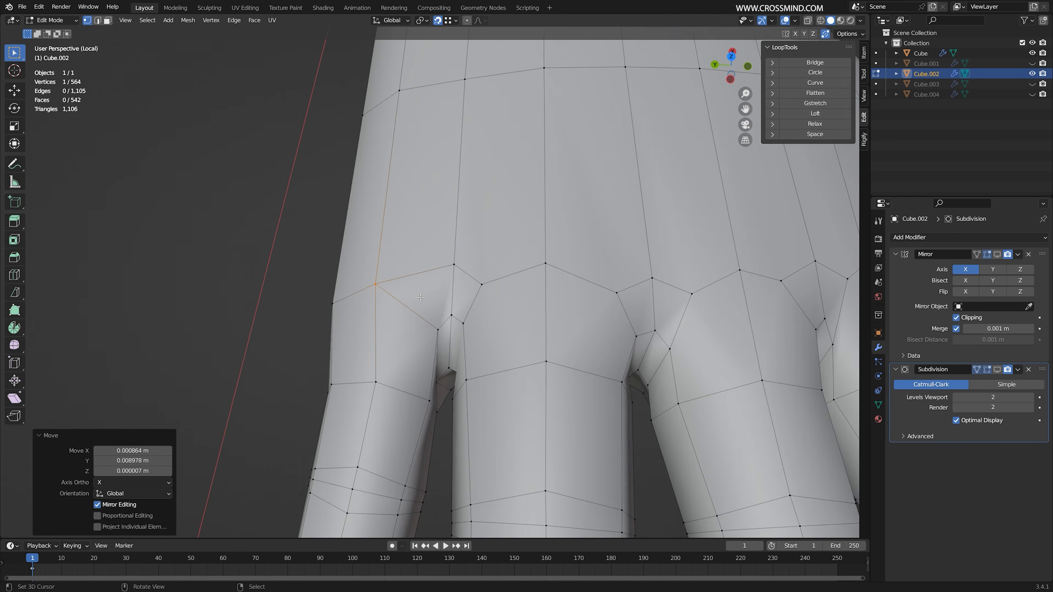
pyautogui.scroll(1, 456, 287)
pyautogui.keyDown('shift'); pyautogui.moveTo(473, 287); pyautogui.dragTo(386, 288, button='middle'); pyautogui.keyUp('shift')
pyautogui.rightClick(395, 288)
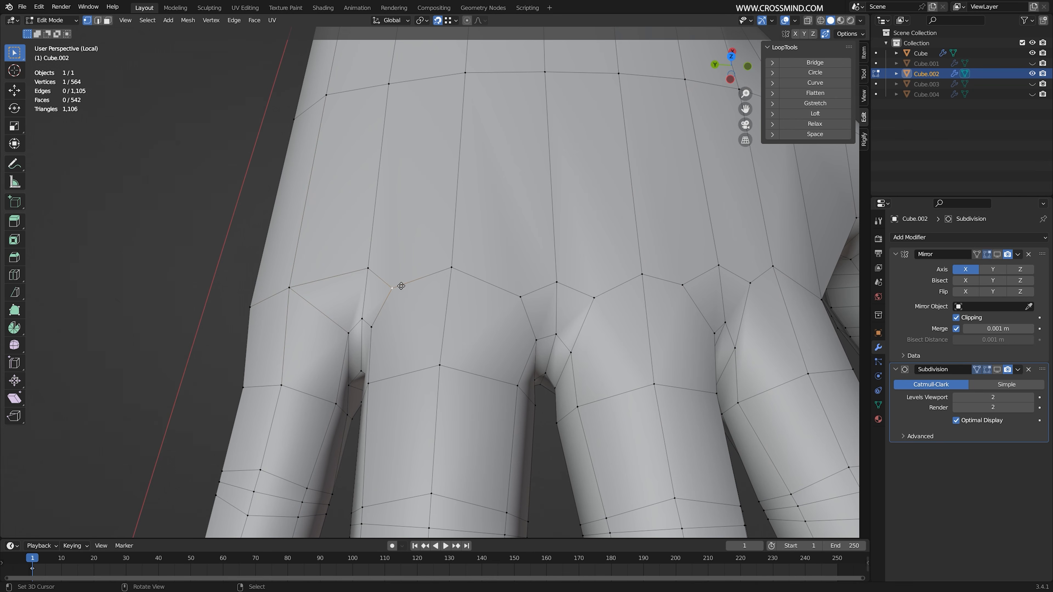
pyautogui.moveTo(401, 287); pyautogui.dragTo(452, 268, button='right')
# Merge the corner vertices of the other two webs onto the adjacent knuckle vertices on the back of the hand
pyautogui.moveTo(525, 295); pyautogui.dragTo(454, 269, button='right')
pyautogui.moveTo(596, 297); pyautogui.dragTo(641, 275, button='right')
pyautogui.keyDown('shift'); pyautogui.moveTo(563, 271); pyautogui.dragTo(376, 274, button='middle'); pyautogui.keyUp('shift')
pyautogui.moveTo(489, 289); pyautogui.dragTo(454, 274, button='right')
pyautogui.moveTo(547, 295); pyautogui.dragTo(574, 283, button='right')
# On the palm side, merge the corner vertices of all three finger webs onto the neighboring finger-base vertices
pyautogui.moveTo(547, 286); pyautogui.dragTo(464, 136, button='middle')
pyautogui.keyDown('shift'); pyautogui.moveTo(481, 199); pyautogui.dragTo(547, 294, button='middle'); pyautogui.keyUp('shift')
pyautogui.scroll(2, 546, 293)
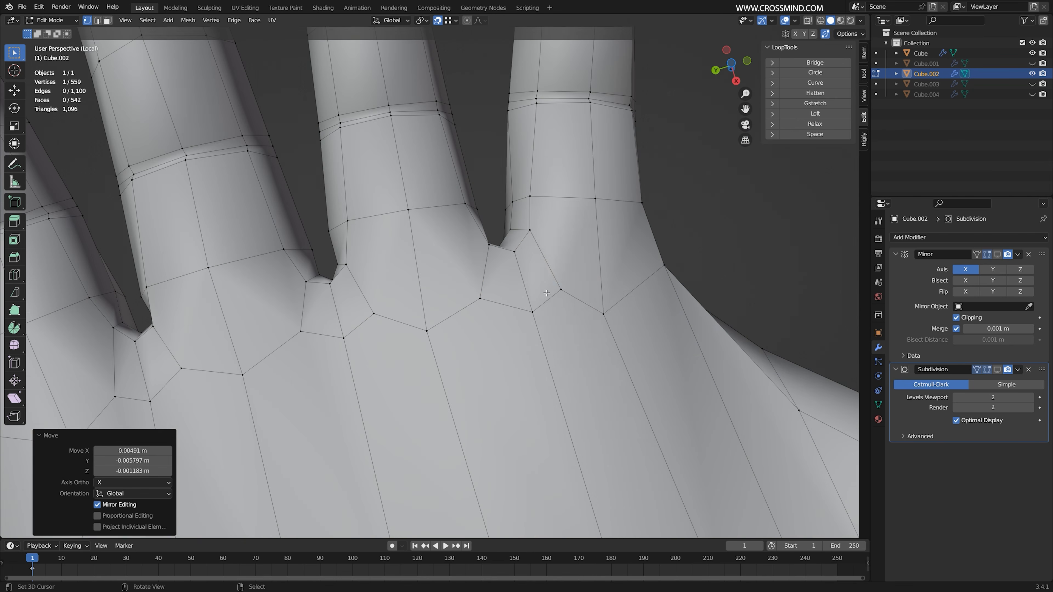
pyautogui.moveTo(561, 289); pyautogui.dragTo(603, 314, button='right')
pyautogui.moveTo(480, 299); pyautogui.dragTo(427, 331, button='right')
pyautogui.keyDown('shift'); pyautogui.moveTo(376, 315); pyautogui.dragTo(469, 297, button='middle'); pyautogui.keyUp('shift')
pyautogui.moveTo(466, 296); pyautogui.dragTo(519, 313, button='right')
pyautogui.keyDown('shift'); pyautogui.moveTo(396, 318); pyautogui.dragTo(489, 261, button='middle'); pyautogui.keyUp('shift')
pyautogui.moveTo(487, 258); pyautogui.dragTo(430, 301, button='right')
pyautogui.moveTo(368, 296); pyautogui.dragTo(430, 301, button='right')
pyautogui.moveTo(307, 322); pyautogui.dragTo(274, 366, button='right')
# Check the faces behind the knuckles on the back of the hand, and save the file
pyautogui.scroll(-4, 315, 307)
pyautogui.moveTo(356, 224); pyautogui.dragTo(408, 361, button='middle')
pyautogui.press('3')
pyautogui.rightClick(448, 270)
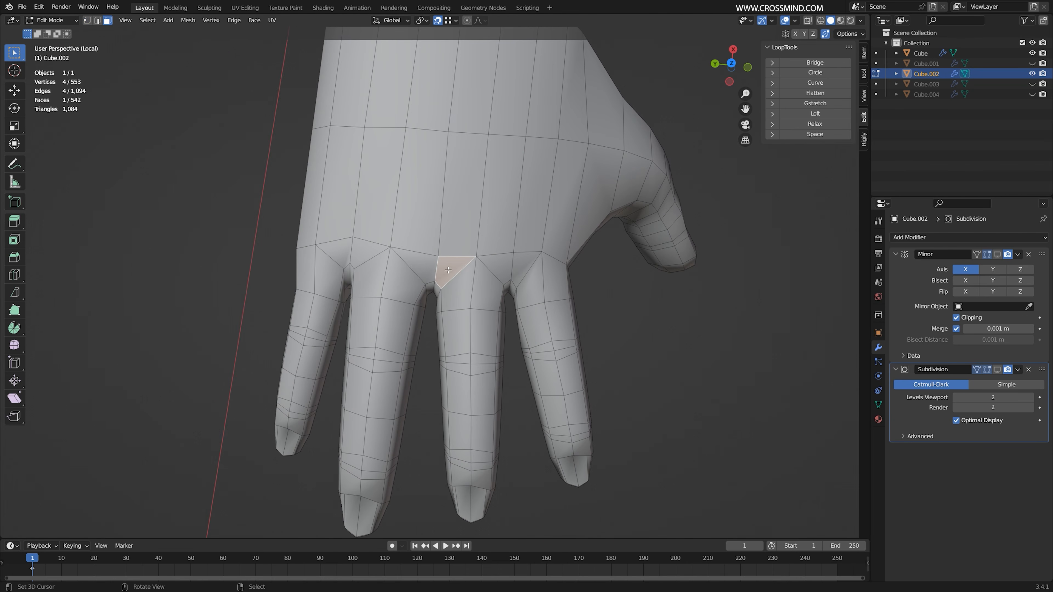
pyautogui.rightClick(420, 195)
pyautogui.rightClick(462, 196)
pyautogui.rightClick(502, 197)
pyautogui.rightClick(548, 198)
pyautogui.hotkey('ctrl', 's')
pyautogui.scroll(-2, 547, 199)
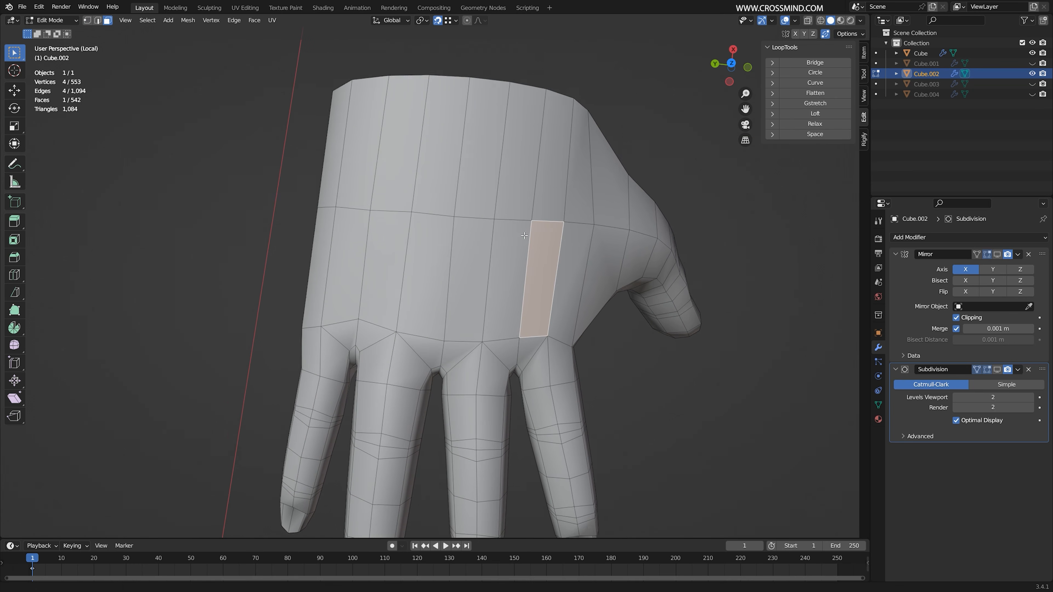
# Select the six-edge row across the middle of the palm and move it to reshape the palm
pyautogui.moveTo(547, 198); pyautogui.dragTo(597, 344, button='middle')
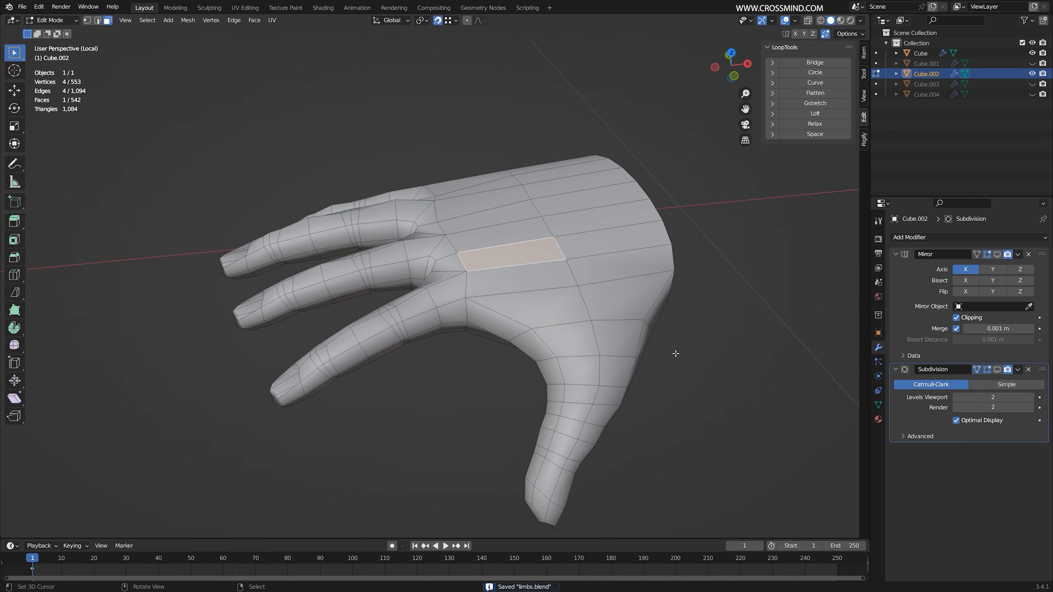
pyautogui.press('2')
pyautogui.rightClick(701, 348)
pyautogui.moveTo(675, 353); pyautogui.dragTo(472, 309, button='middle')
pyautogui.press('3')
pyautogui.rightClick(471, 309)
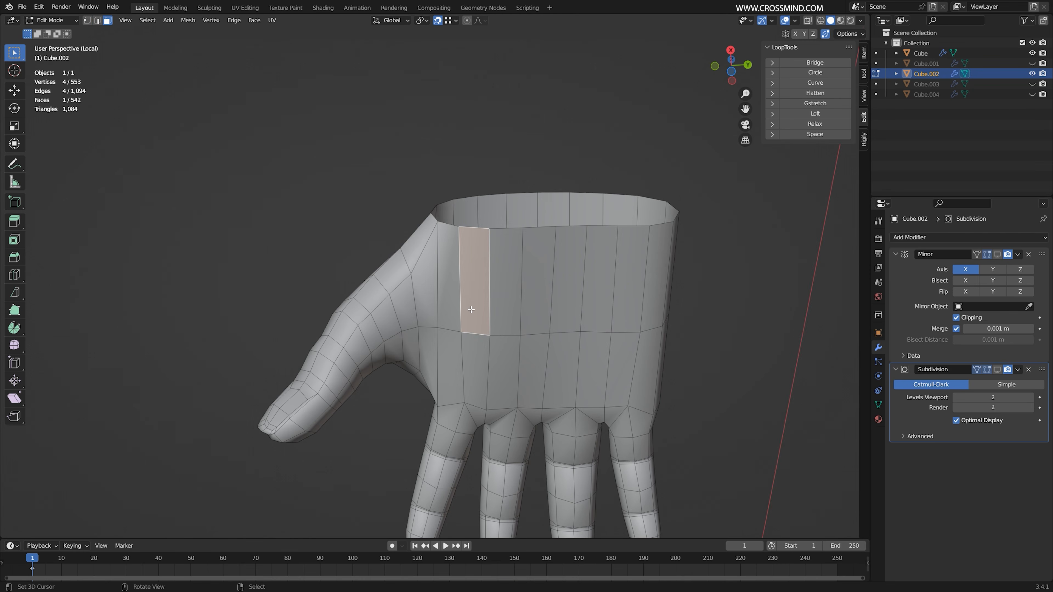
pyautogui.press('2')
pyautogui.rightClick(486, 335)
pyautogui.keyDown('ctrl'); pyautogui.rightClick(628, 331); pyautogui.keyUp('ctrl')
pyautogui.moveTo(628, 331); pyautogui.dragTo(618, 290, button='middle')
pyautogui.press('g')
pyautogui.click(556, 265)
pyautogui.press('g')
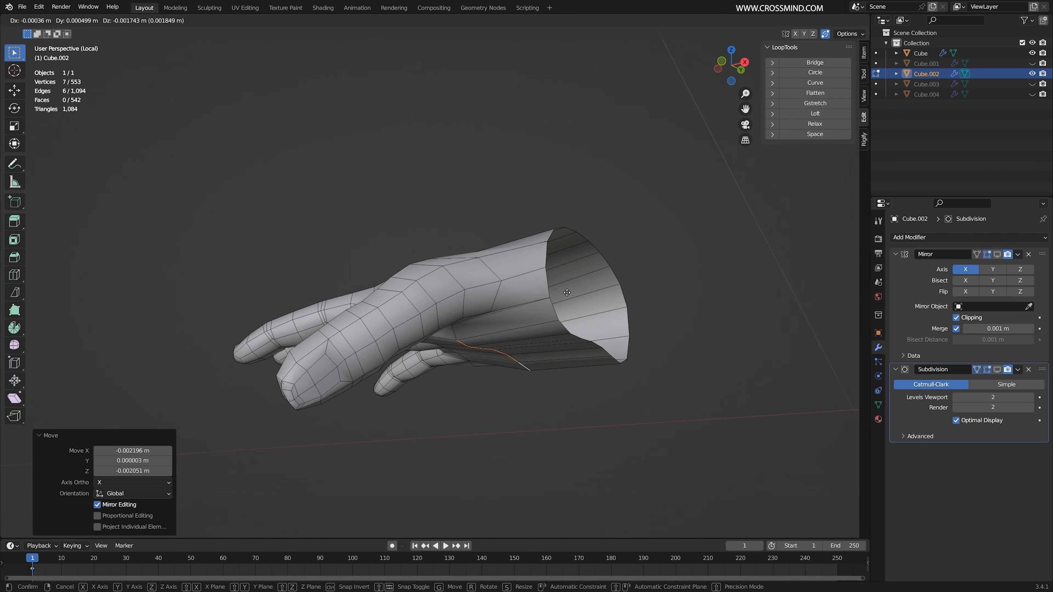
pyautogui.click(618, 297)
# Turn off Auto Merge and snapping, adjust the palm edge row along Z, and save the file
pyautogui.click(825, 34)
pyautogui.click(437, 21)
pyautogui.moveTo(477, 216); pyautogui.dragTo(451, 216, button='middle')
pyautogui.press('g')
pyautogui.press('z')
pyautogui.click(524, 195)
pyautogui.hotkey('ctrl', 's')
pyautogui.press('g')
pyautogui.press('z')
pyautogui.click(512, 259)
# Review the subdivided hand in Object Mode, return to Edit Mode, and save the file
pyautogui.scroll(4, 463, 209)
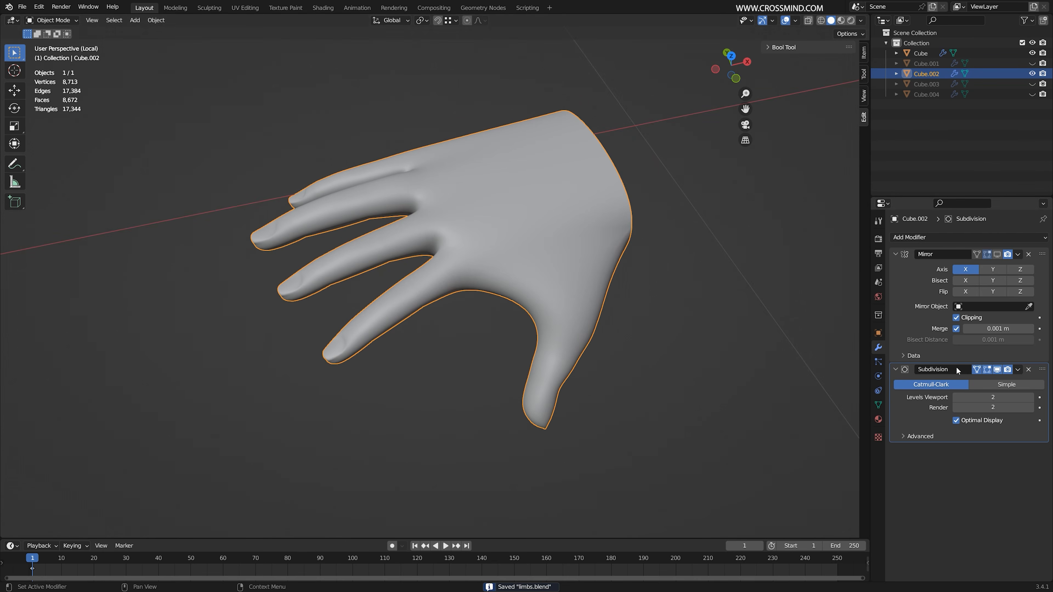
pyautogui.moveTo(477, 249)
pyautogui.mouseDown(button='middle')
pyautogui.moveTo(682, 324)
pyautogui.moveTo(565, 259)
pyautogui.moveTo(522, 249)
pyautogui.moveTo(477, 258)
pyautogui.mouseUp(button='middle')
pyautogui.press('Tab')
pyautogui.scroll(2, 486, 253)
pyautogui.hotkey('ctrl', 's')
pyautogui.moveTo(440, 465); pyautogui.dragTo(440, 180, button='middle')
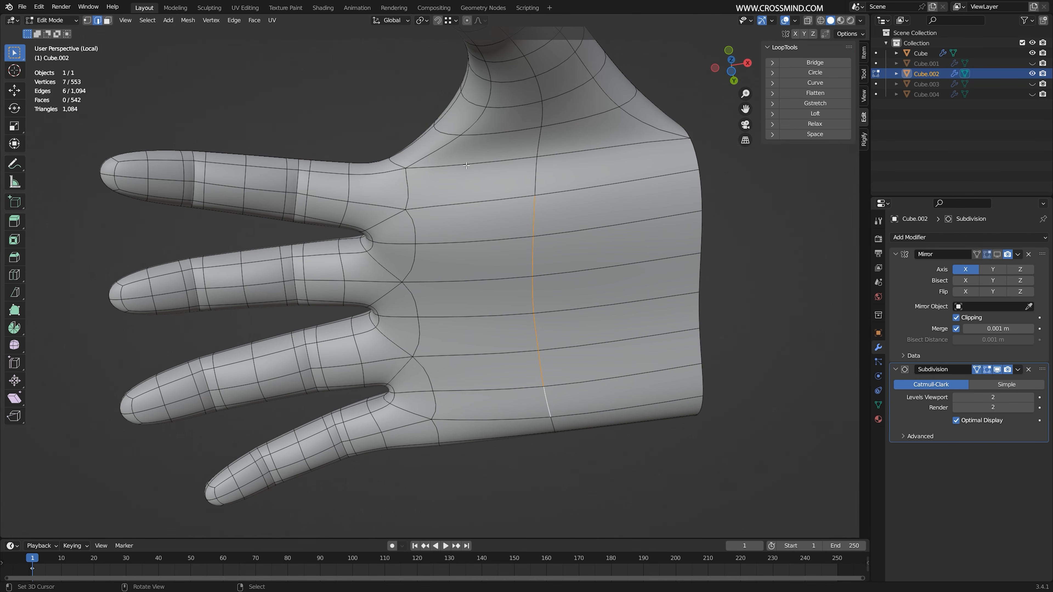
# Try adding a centered edge loop across the hand between the finger bases and the mid-palm row
pyautogui.hotkey('ctrl', 'r')
pyautogui.click(461, 239)
pyautogui.rightClick(461, 239)
pyautogui.moveTo(460, 239); pyautogui.dragTo(495, 324, button='middle')
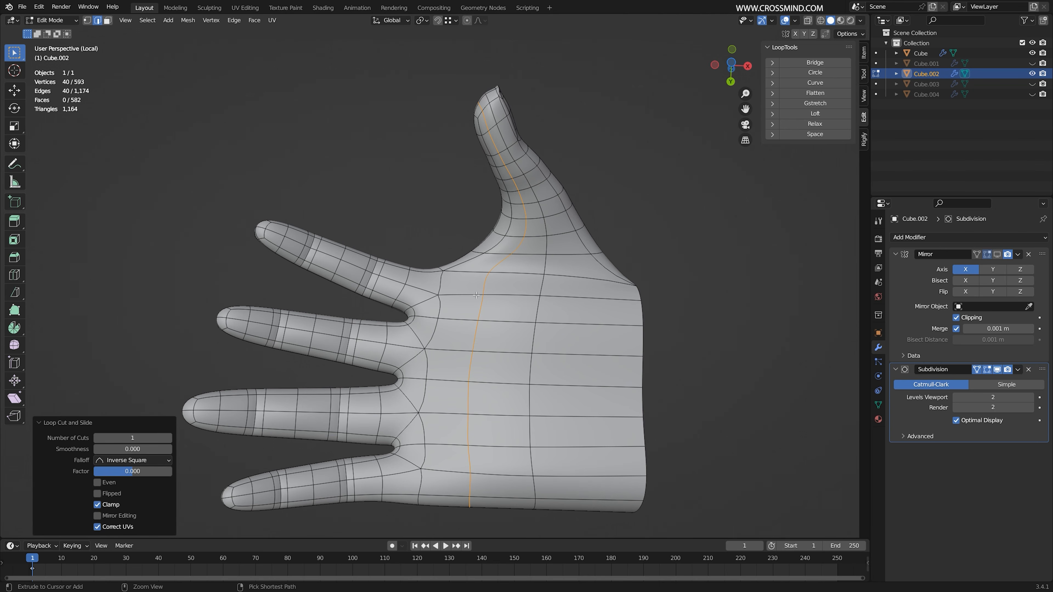
pyautogui.hotkey('ctrl', 'x')
pyautogui.moveTo(489, 312); pyautogui.dragTo(478, 287, button='middle')
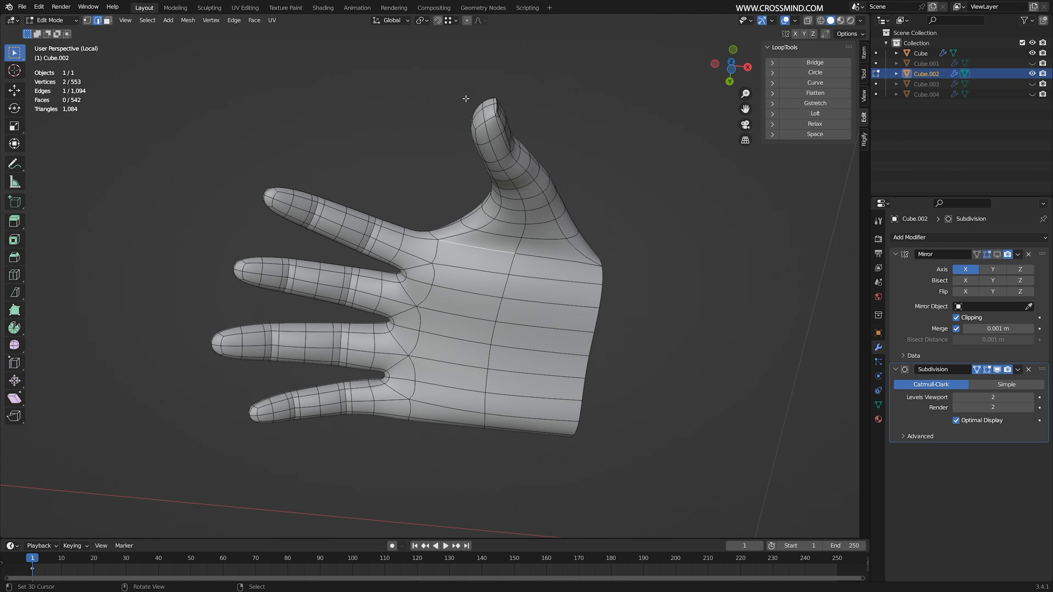
# Subdivide the two lengthwise edges behind the index finger, on the back and palm sides, with 1 cut
pyautogui.moveTo(466, 98); pyautogui.dragTo(454, 227, button='middle')
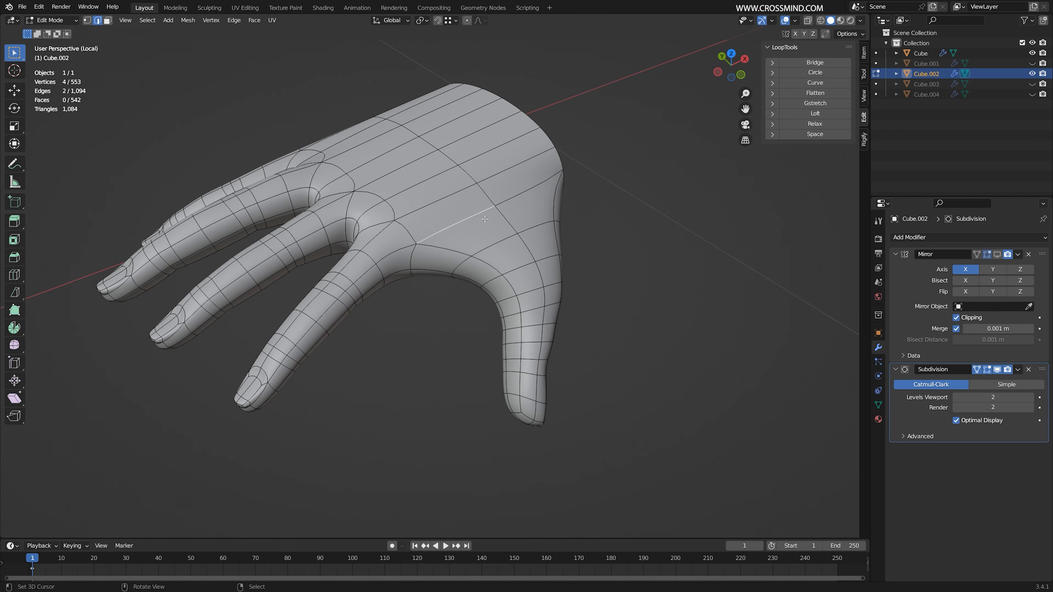
pyautogui.rightClick(486, 217)
pyautogui.click(464, 231)
pyautogui.scroll(2, 464, 231)
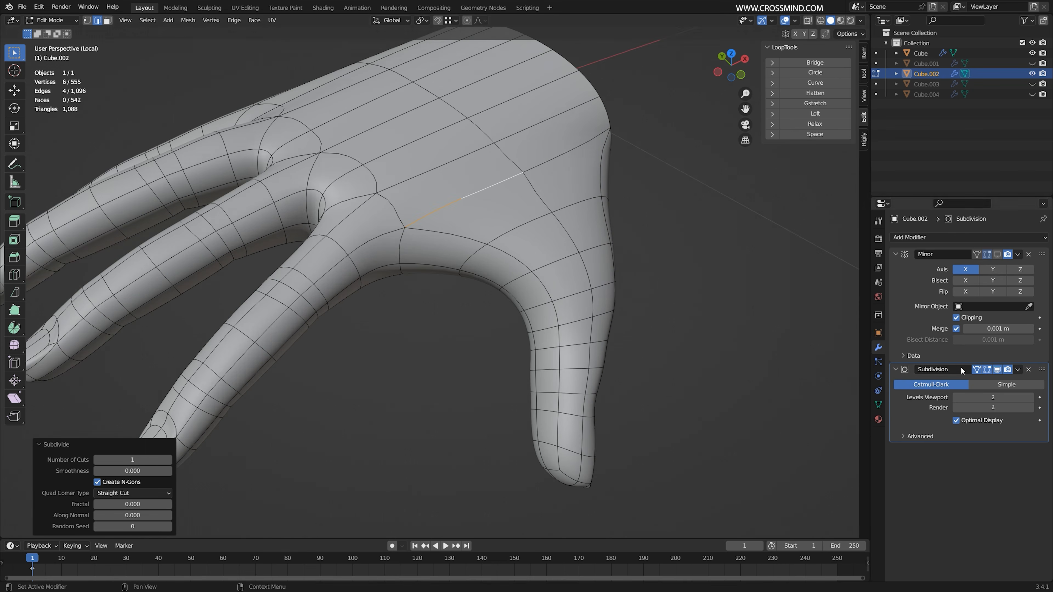
pyautogui.press('1')
pyautogui.rightClick(462, 199)
pyautogui.moveTo(462, 199); pyautogui.dragTo(466, 104, button='middle')
pyautogui.scroll(2, 468, 244)
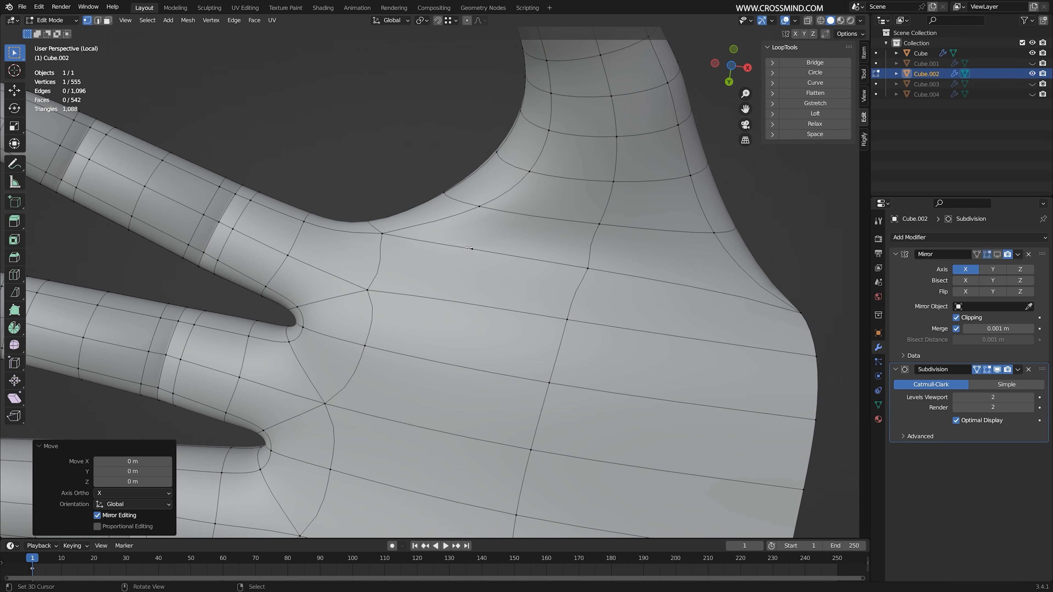
# Add a centered edge loop across the hand between the finger bases and the mid-palm row
pyautogui.scroll(-3, 469, 248)
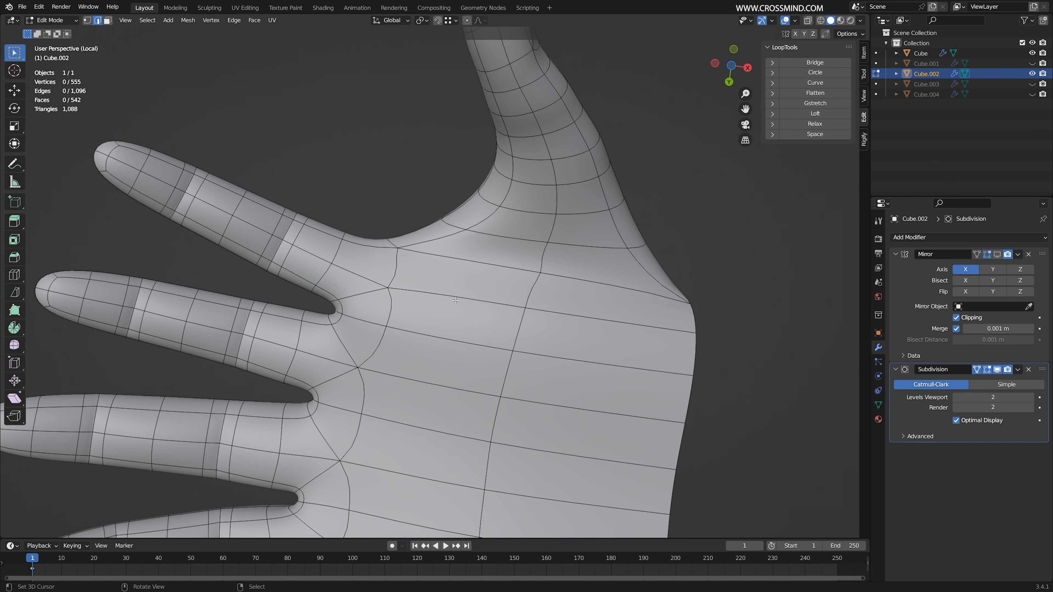
pyautogui.keyDown('alt'); pyautogui.click(454, 299); pyautogui.keyUp('alt')
pyautogui.moveTo(455, 299); pyautogui.dragTo(454, 304, button='middle')
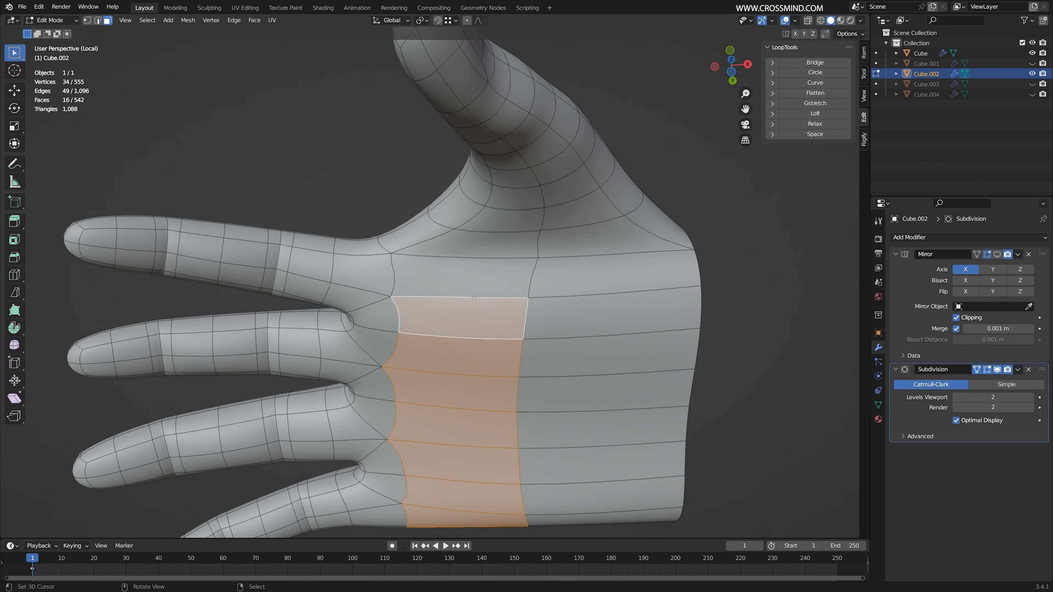
pyautogui.press('2')
pyautogui.hotkey('ctrl', 'r')
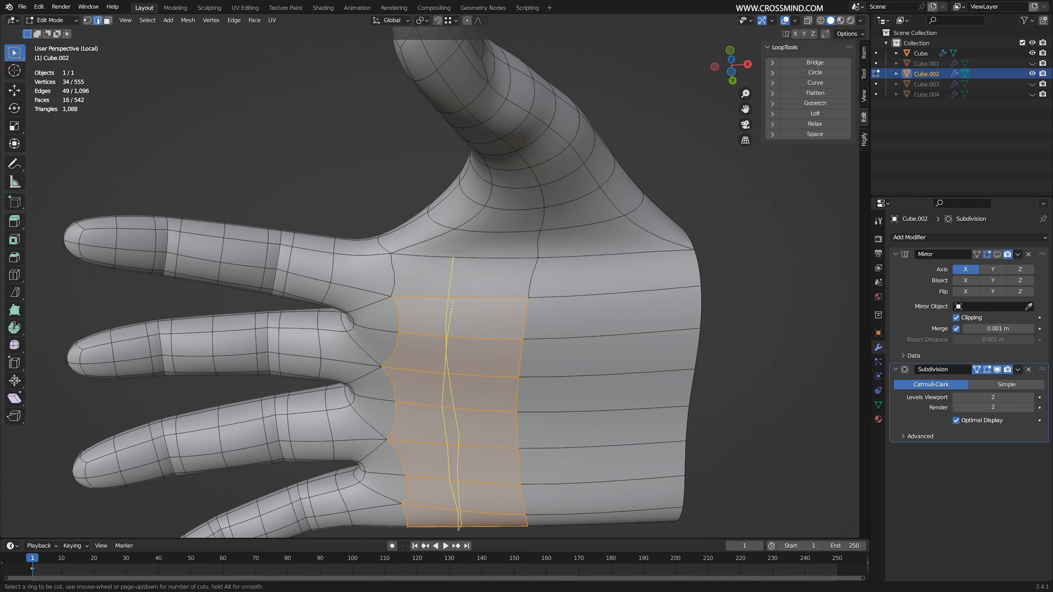
pyautogui.click(451, 306)
pyautogui.rightClick(447, 301)
# Add a short centered edge loop in the web between the index finger and the thumb
pyautogui.moveTo(447, 301)
pyautogui.mouseDown(button='middle')
pyautogui.moveTo(438, 296)
pyautogui.moveTo(458, 272)
pyautogui.moveTo(453, 218)
pyautogui.moveTo(455, 287)
pyautogui.mouseUp(button='middle')
pyautogui.press('1')
pyautogui.hotkey('ctrl', 'r')
pyautogui.click(449, 215)
pyautogui.rightClick(449, 215)
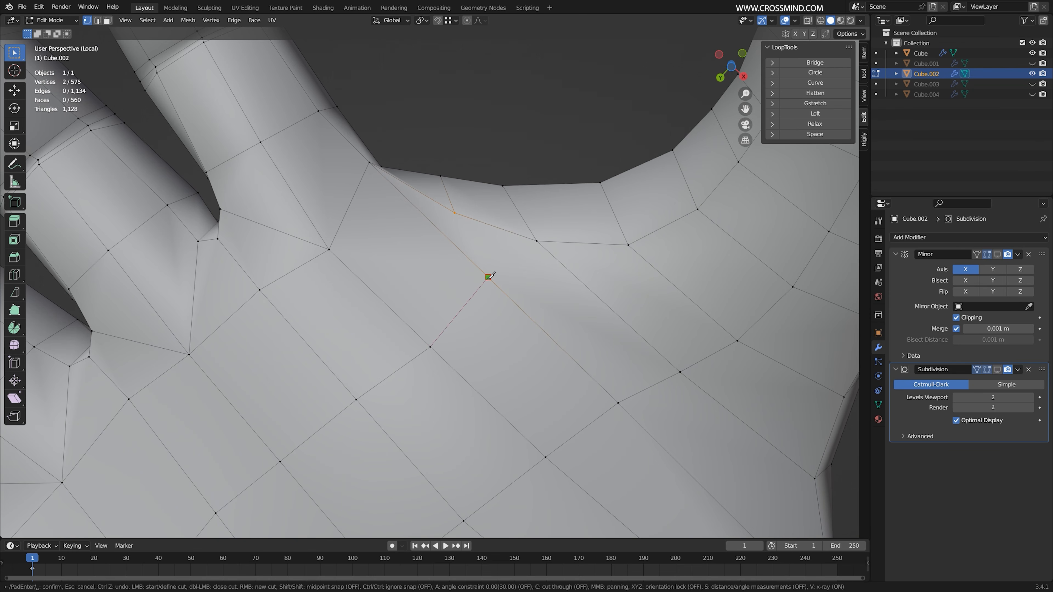
# Knife-cut the palm side near the thumb web, joining the loop end to the web edges and extending the cut toward the thumb base
pyautogui.click(490, 275)
pyautogui.press('Return')
pyautogui.moveTo(490, 275); pyautogui.dragTo(510, 263, button='middle')
pyautogui.click(505, 254)
pyautogui.click(454, 225)
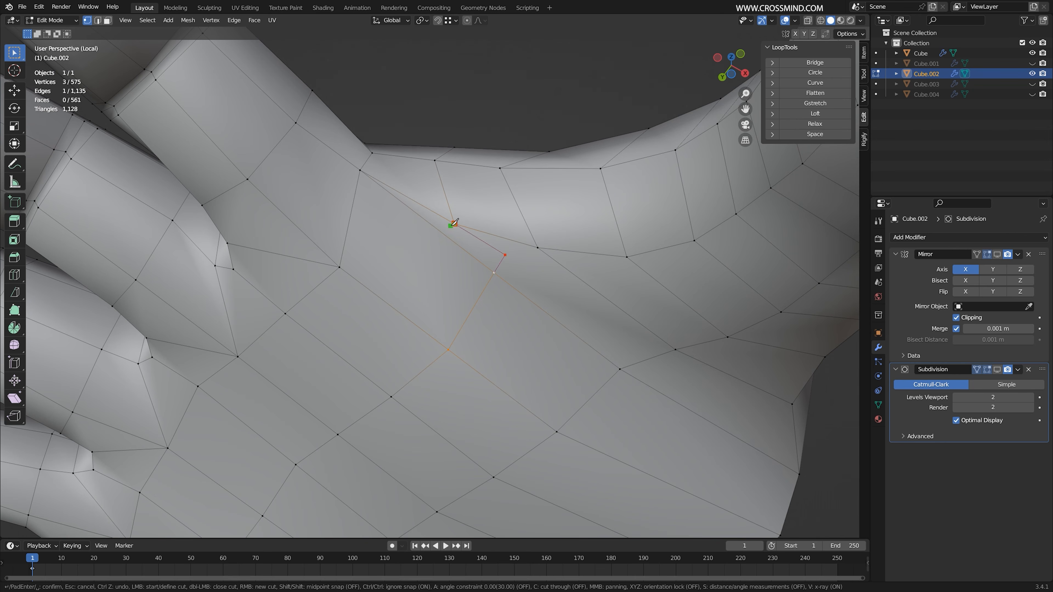
pyautogui.press('Return')
pyautogui.press('k')
pyautogui.click(675, 350)
pyautogui.press('Return')
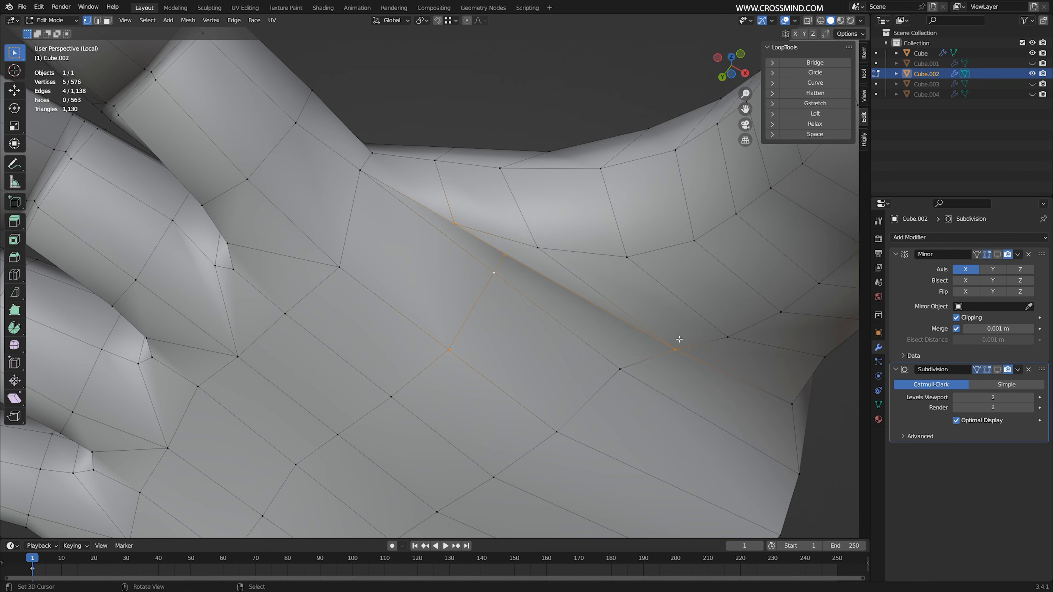
# Turn the viewport subdivision back on and reposition individual palm vertices around the thumb base to even out the new topology
pyautogui.scroll(-3, 510, 282)
pyautogui.press('g')
pyautogui.click(997, 370)
pyautogui.scroll(-2, 477, 282)
pyautogui.click(476, 265)
pyautogui.press('g')
pyautogui.click(465, 294)
pyautogui.rightClick(547, 315)
pyautogui.press('g')
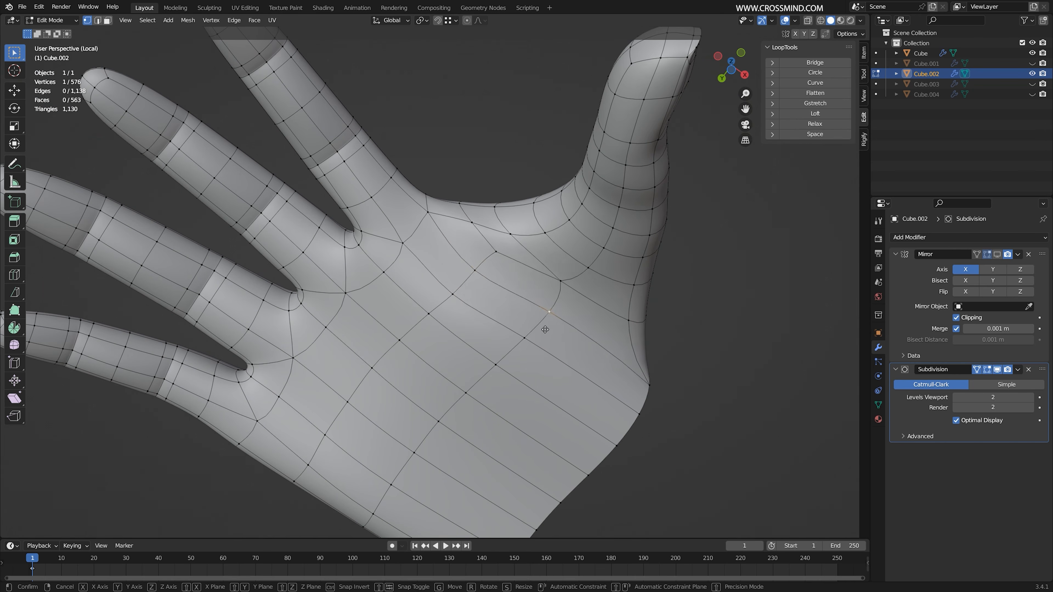
pyautogui.click(543, 324)
pyautogui.moveTo(543, 323); pyautogui.dragTo(497, 398, button='middle')
pyautogui.press('g')
pyautogui.click(497, 266)
# Hide the subdivision and knife-cut the back of the hand from the thumb web to the loop end and the mid-hand row
pyautogui.moveTo(512, 103); pyautogui.dragTo(495, 289, button='middle')
pyautogui.scroll(4, 495, 289)
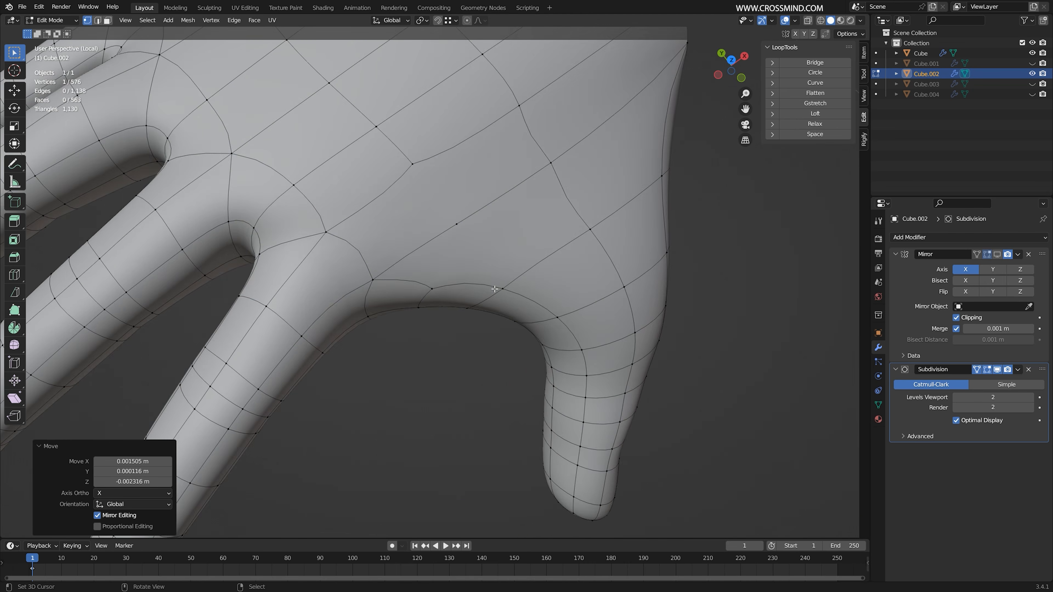
pyautogui.moveTo(1004, 368); pyautogui.dragTo(998, 369)
pyautogui.press('k')
pyautogui.scroll(1, 432, 286)
pyautogui.click(425, 291)
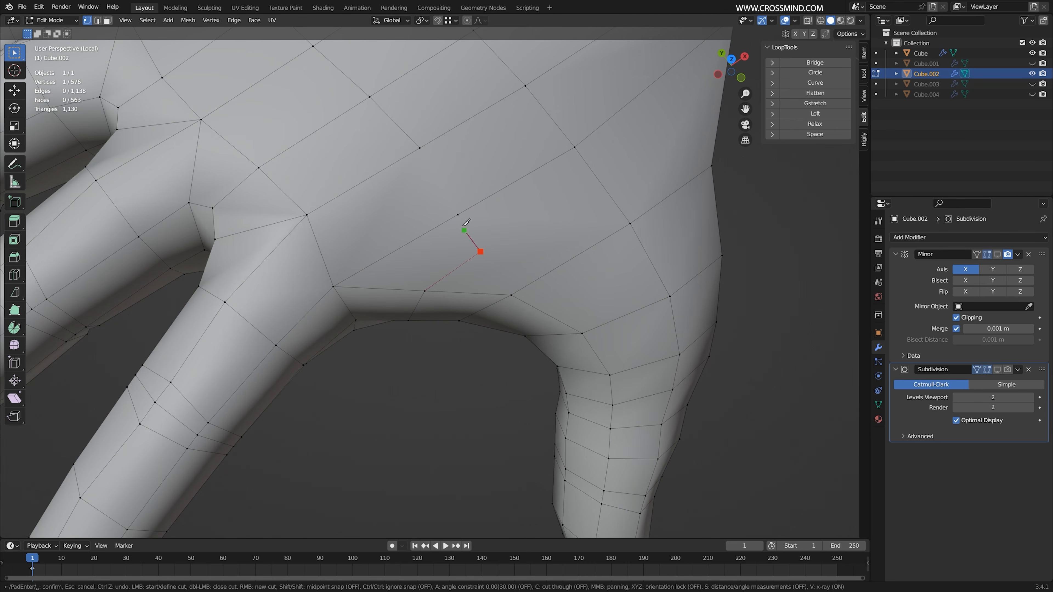
pyautogui.click(420, 149)
pyautogui.press('Return')
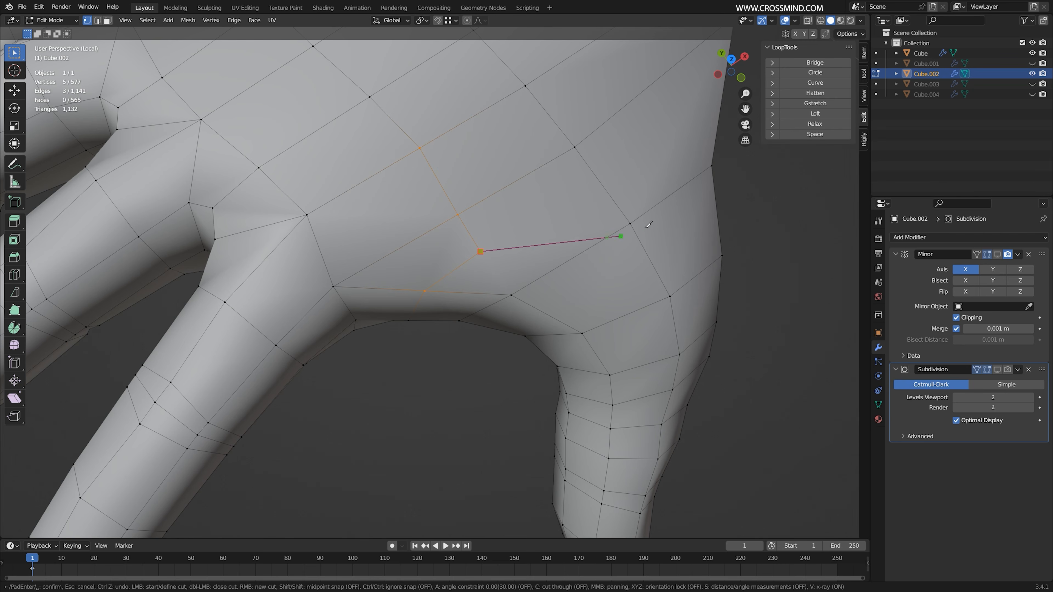
pyautogui.click(630, 224)
pyautogui.press('Return')
# Reposition the vertex at the new knife-cut junction on the back of the hand near the thumb web
pyautogui.scroll(-4, 476, 257)
pyautogui.rightClick(473, 260)
pyautogui.press('g')
pyautogui.click(475, 260)
pyautogui.moveTo(477, 261); pyautogui.dragTo(514, 179, button='middle')
pyautogui.hotkey('ctrl', 'r')
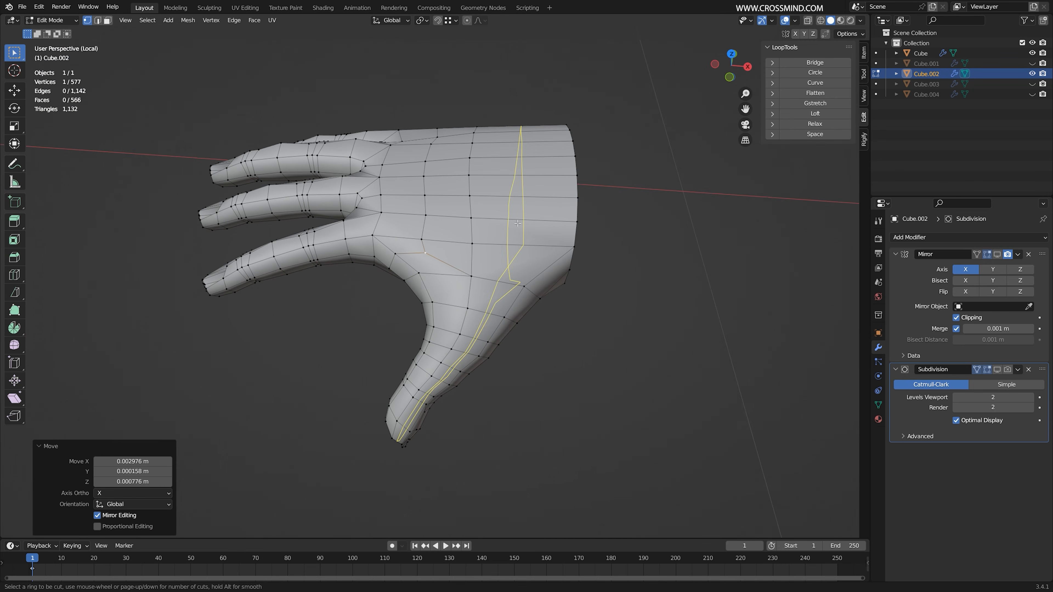
pyautogui.hotkey('ctrl', 'r')
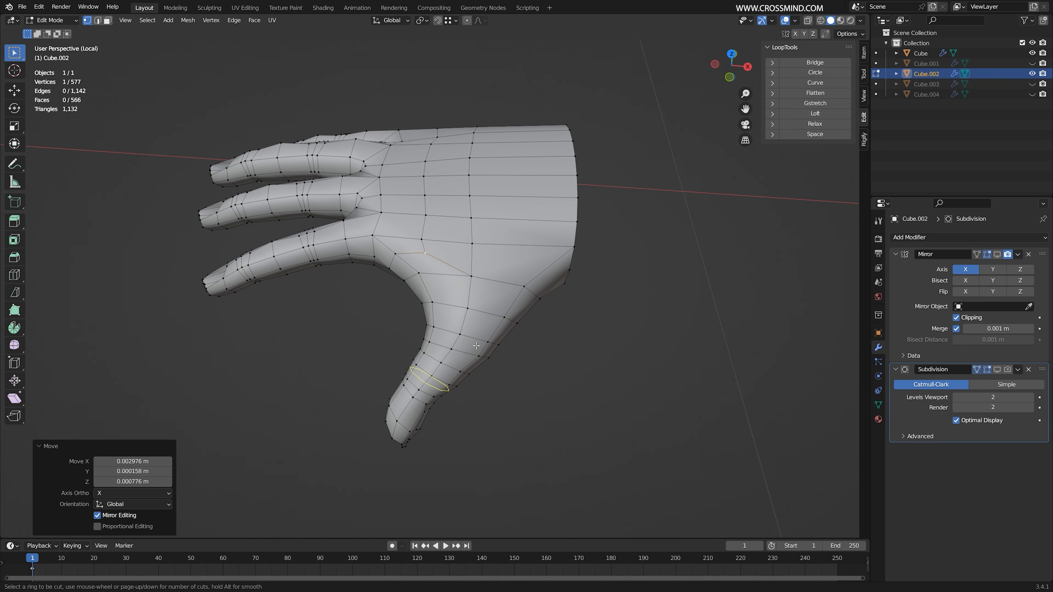
pyautogui.press('Escape')
# Subdivide the lengthwise edge between the mid-hand row and the wrist, on the back beside the thumb, with 1 cut
pyautogui.scroll(2, 585, 274)
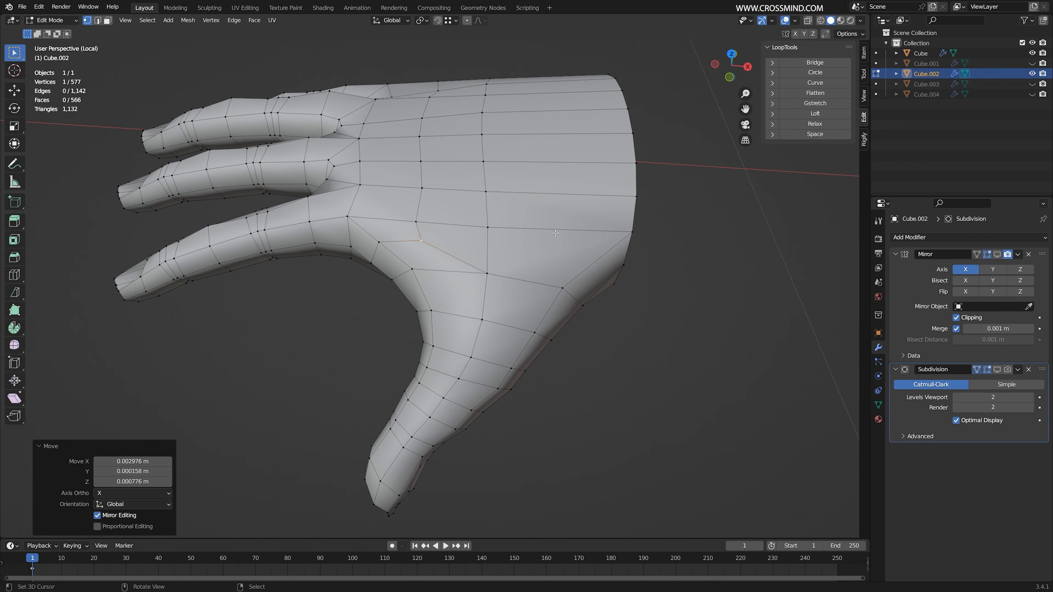
pyautogui.press('2')
pyautogui.moveTo(574, 381); pyautogui.dragTo(554, 458, button='middle')
pyautogui.rightClick(557, 251)
pyautogui.press('w')
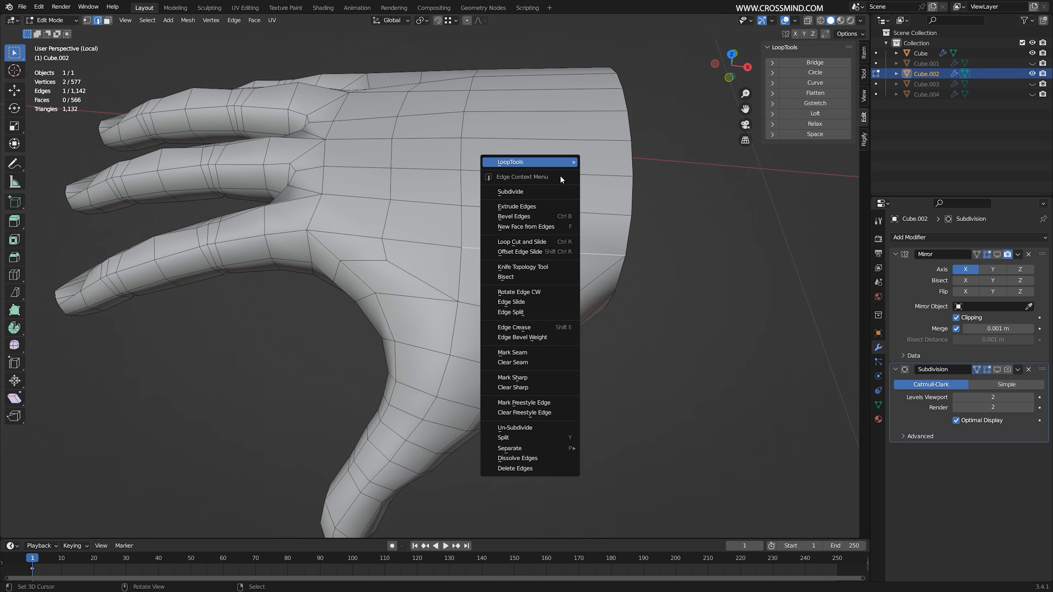
pyautogui.click(542, 191)
# Try adding a centered edge loop between the mid-hand row and the wrist, and undo it
pyautogui.hotkey('ctrl', 'r')
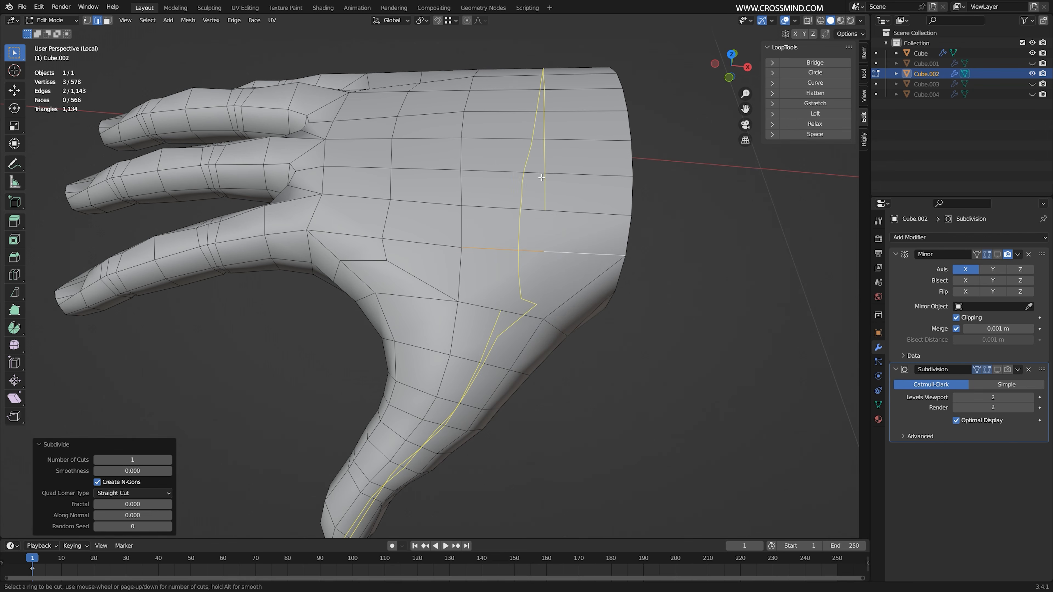
pyautogui.click(545, 213)
pyautogui.rightClick(545, 212)
pyautogui.moveTo(555, 265); pyautogui.dragTo(559, 141, button='middle')
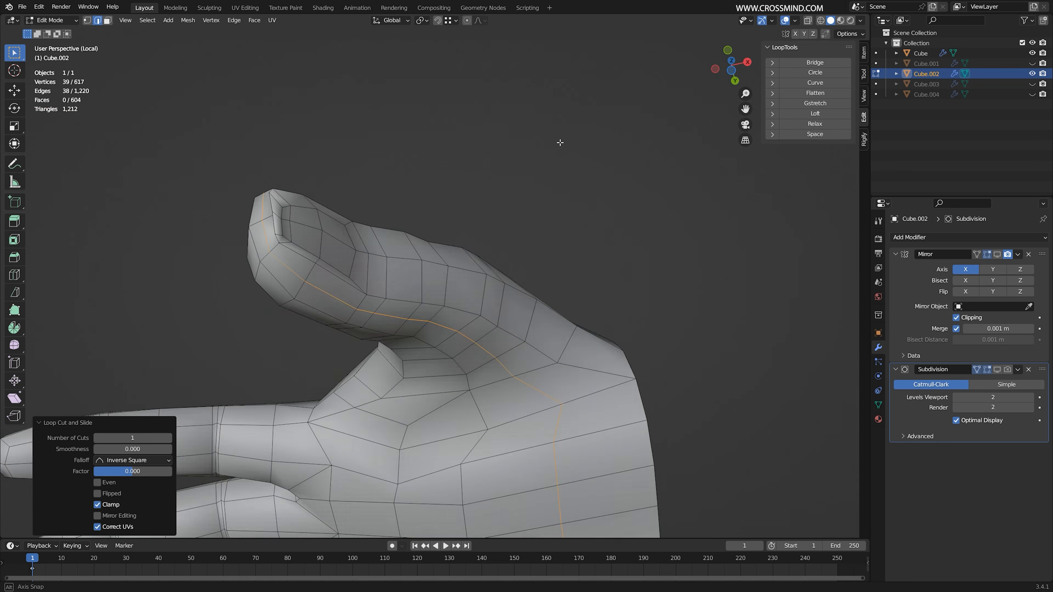
pyautogui.moveTo(561, 287); pyautogui.dragTo(561, 206, button='middle')
pyautogui.hotkey('ctrl', 'z')
# Subdivide the matching palm-side edge near the wrist with 1 cut and add a centered edge loop between the mid-palm row and the wrist
pyautogui.rightClick(535, 286)
pyautogui.press('w')
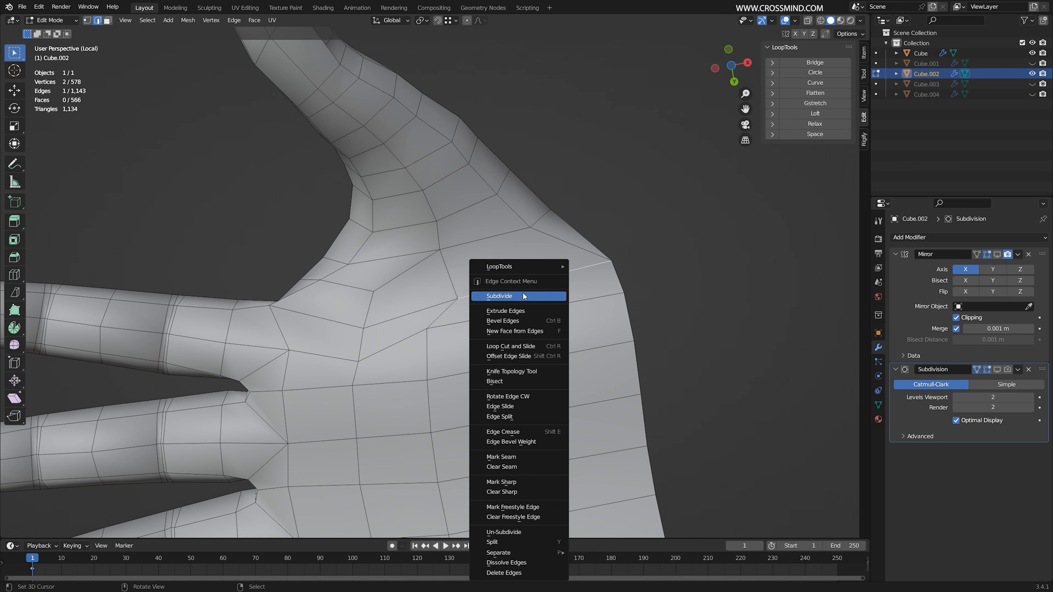
pyautogui.click(523, 293)
pyautogui.moveTo(526, 320); pyautogui.dragTo(568, 309, button='middle')
pyautogui.hotkey('ctrl', 'r')
pyautogui.click(533, 325)
pyautogui.rightClick(533, 324)
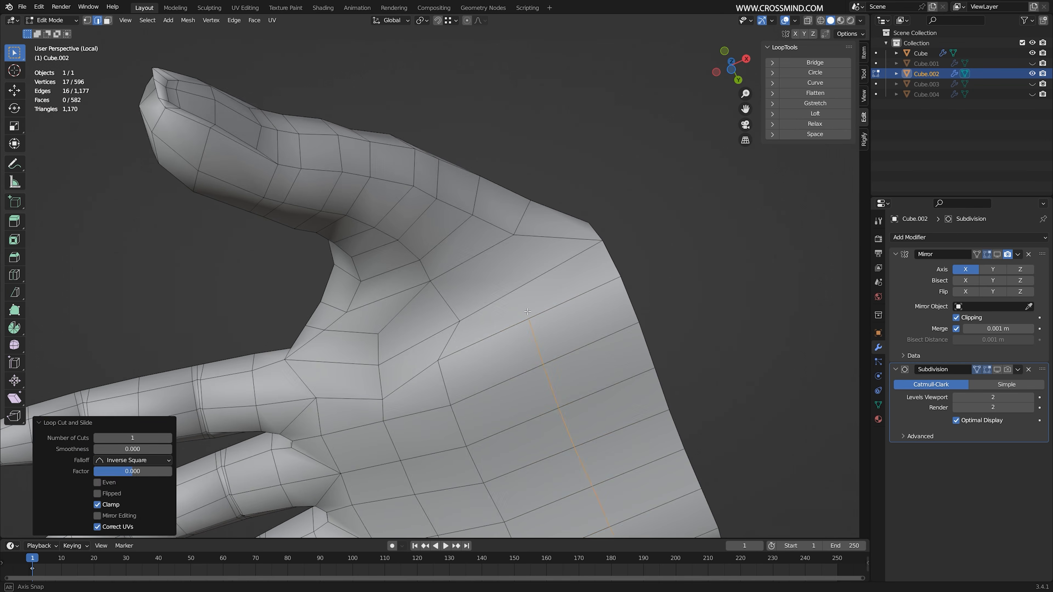
# Knife-cut from the palm end of the wrist loop up to the thumb-side edge, and connect the cut to the palm row beside the thumb
pyautogui.press('1')
pyautogui.scroll(2, 570, 317)
pyautogui.press('k')
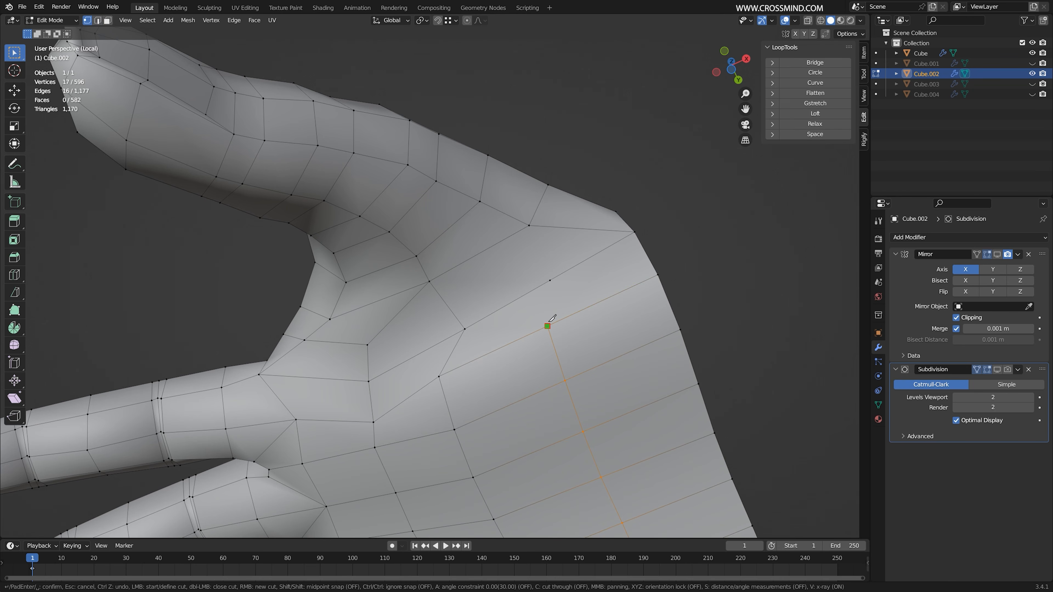
pyautogui.click(550, 280)
pyautogui.moveTo(555, 276); pyautogui.dragTo(554, 270, button='middle')
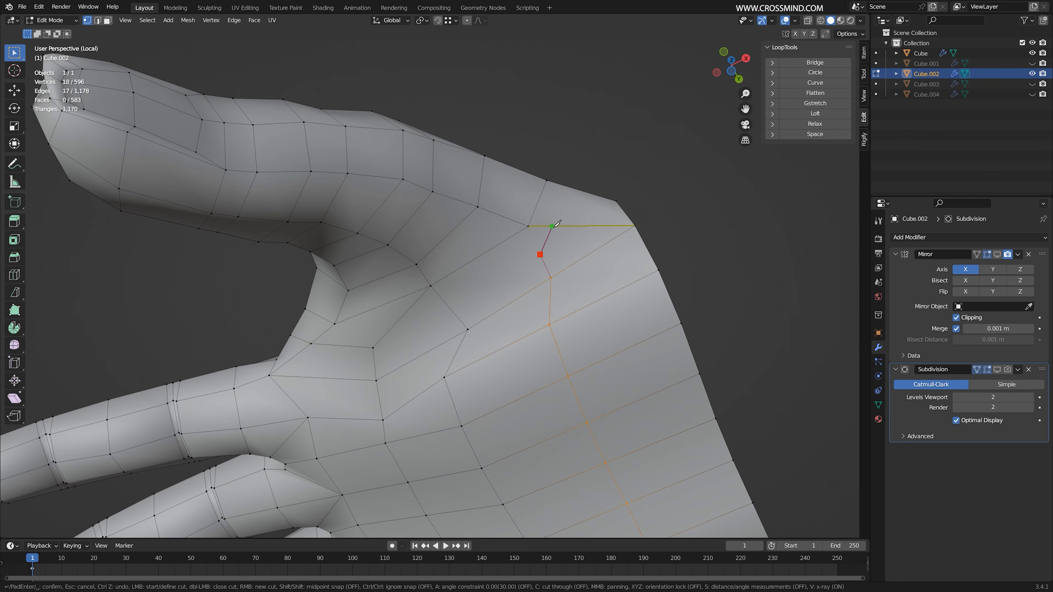
pyautogui.click(565, 226)
pyautogui.moveTo(566, 226); pyautogui.dragTo(562, 249, button='middle')
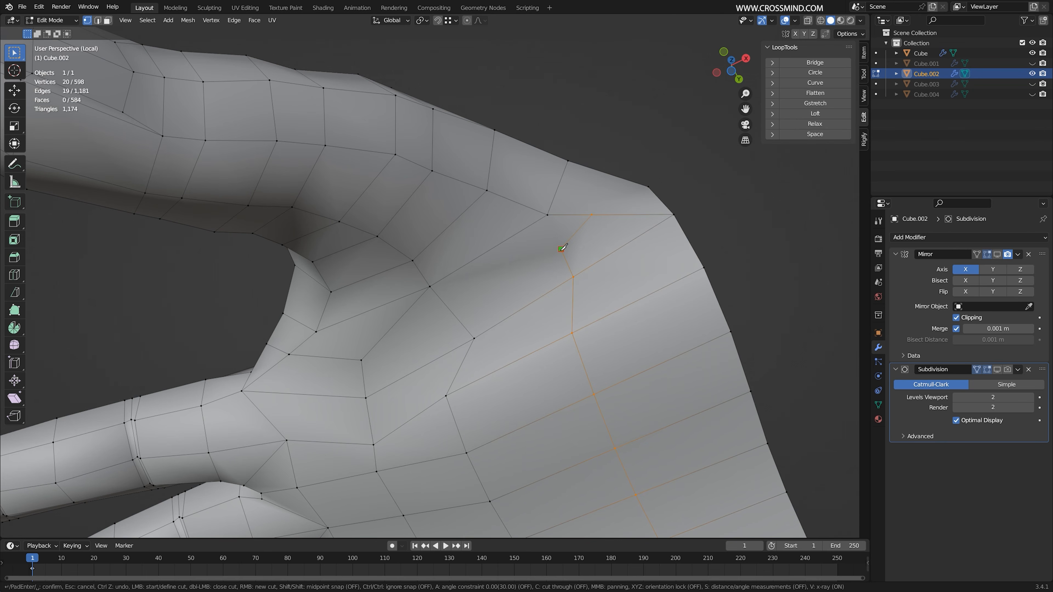
pyautogui.click(430, 286)
pyautogui.press('Return')
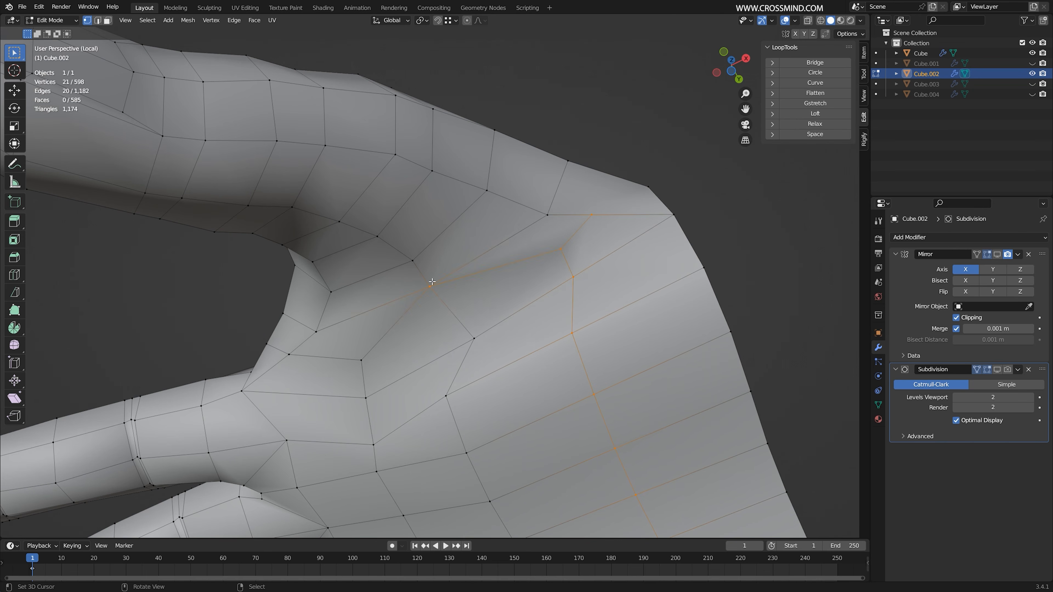
# Continue the knife cut around the thumb side to the wrist loop on the back, and connect it to the back row near the thumb
pyautogui.moveTo(559, 162); pyautogui.dragTo(570, 297, button='middle')
pyautogui.press('k')
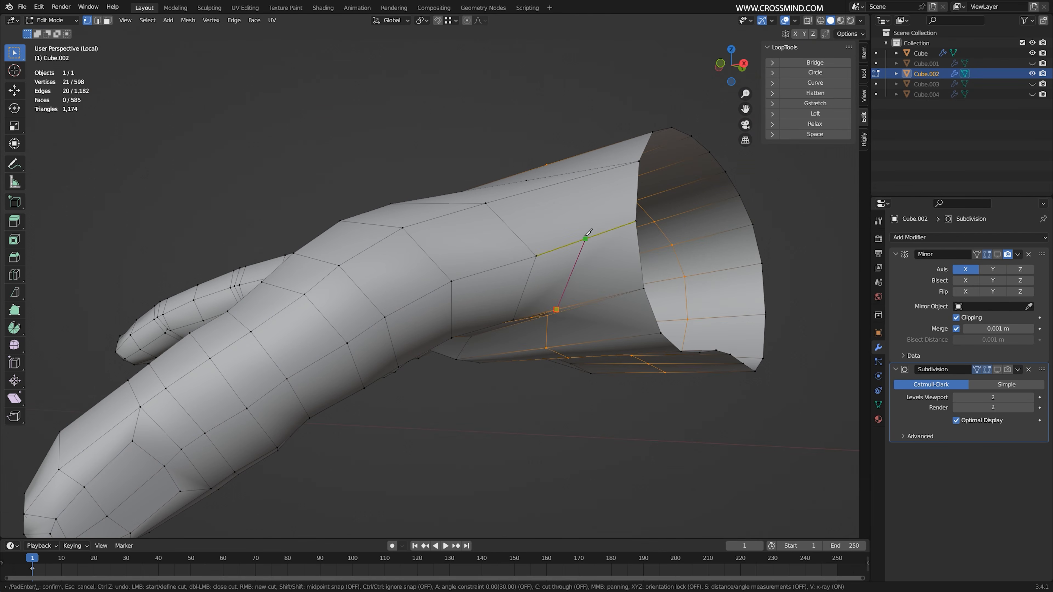
pyautogui.click(580, 214)
pyautogui.moveTo(580, 214); pyautogui.dragTo(587, 242, button='middle')
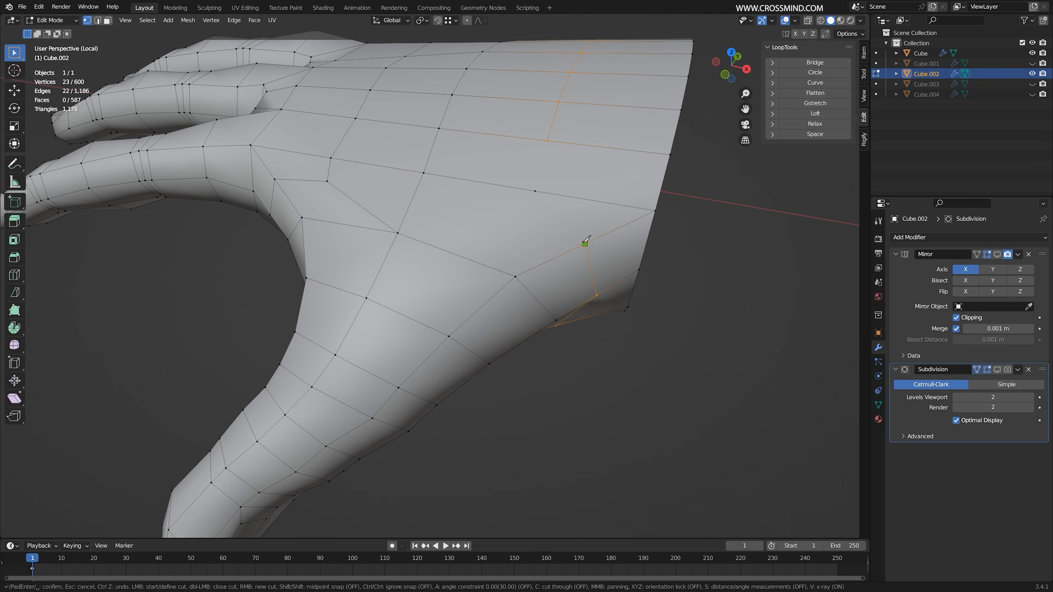
pyautogui.click(548, 140)
pyautogui.press('Return')
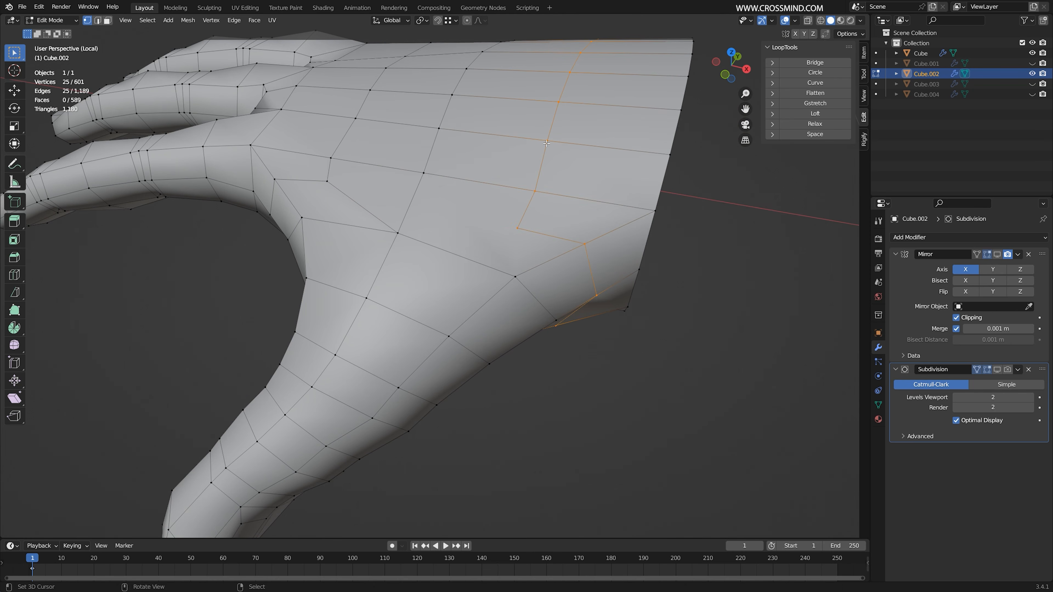
pyautogui.click(398, 233)
pyautogui.press('Return')
# Turn the viewport subdivision back on, review the hand in Object Mode, save the file, and return to Edit Mode
pyautogui.scroll(-3, 409, 228)
pyautogui.click(997, 370)
pyautogui.press('Tab')
pyautogui.moveTo(460, 216); pyautogui.dragTo(535, 328, button='middle')
pyautogui.scroll(2, 464, 304)
pyautogui.hotkey('ctrl', 's')
pyautogui.press('Tab')
# Move the two adjacent palm vertices near the thumb base to smooth the surface, and save the file
pyautogui.rightClick(477, 222)
pyautogui.keyDown('shift'); pyautogui.rightClick(507, 253); pyautogui.keyUp('shift')
pyautogui.press('g')
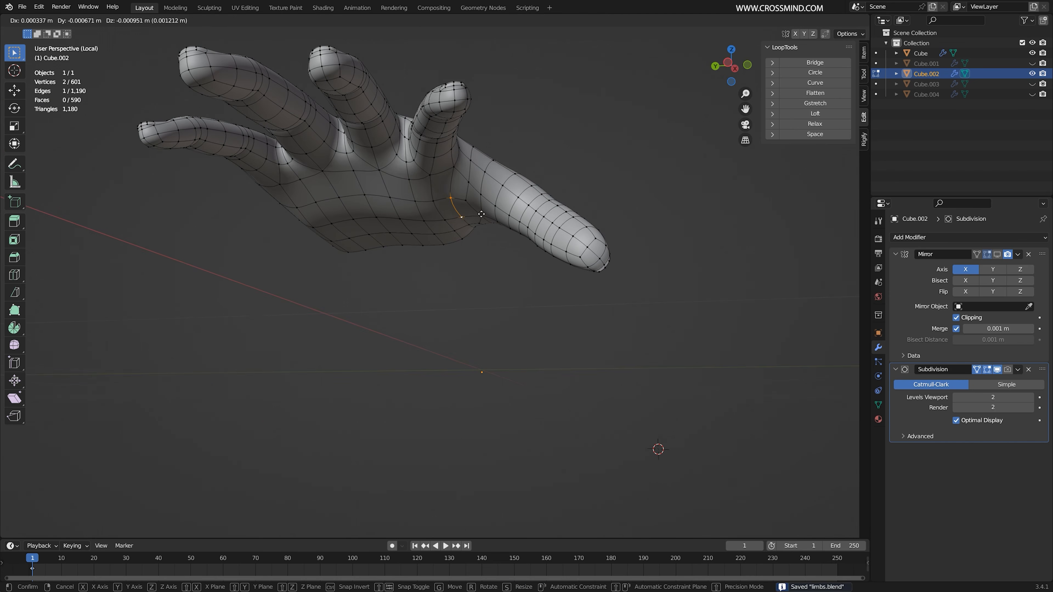
pyautogui.click(483, 218)
pyautogui.moveTo(483, 218)
pyautogui.mouseDown(button='middle')
pyautogui.moveTo(431, 275)
pyautogui.moveTo(459, 285)
pyautogui.moveTo(517, 231)
pyautogui.moveTo(482, 230)
pyautogui.mouseUp(button='middle')
pyautogui.hotkey('ctrl', 's')
# Leave Edit Mode and duplicate the hand object, placing the copy beside the original
pyautogui.press('Tab')
pyautogui.hotkey('shift', 'd')
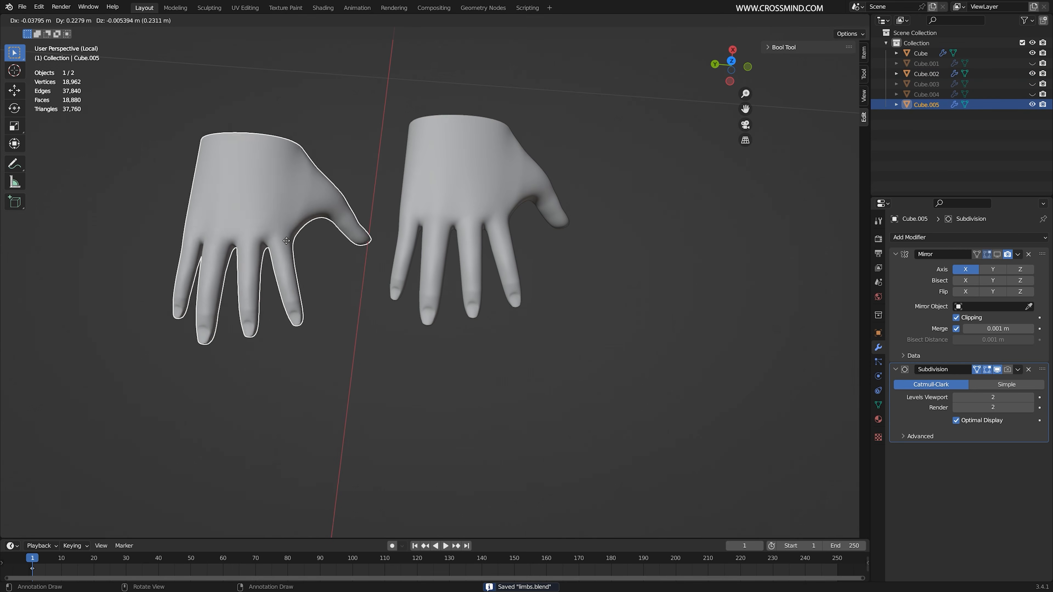
# Place the duplicate hand beside the original and open the original hand's mesh for editing
pyautogui.click(298, 236)
pyautogui.click(563, 221)
pyautogui.press('Tab')
pyautogui.scroll(3, 519, 260)
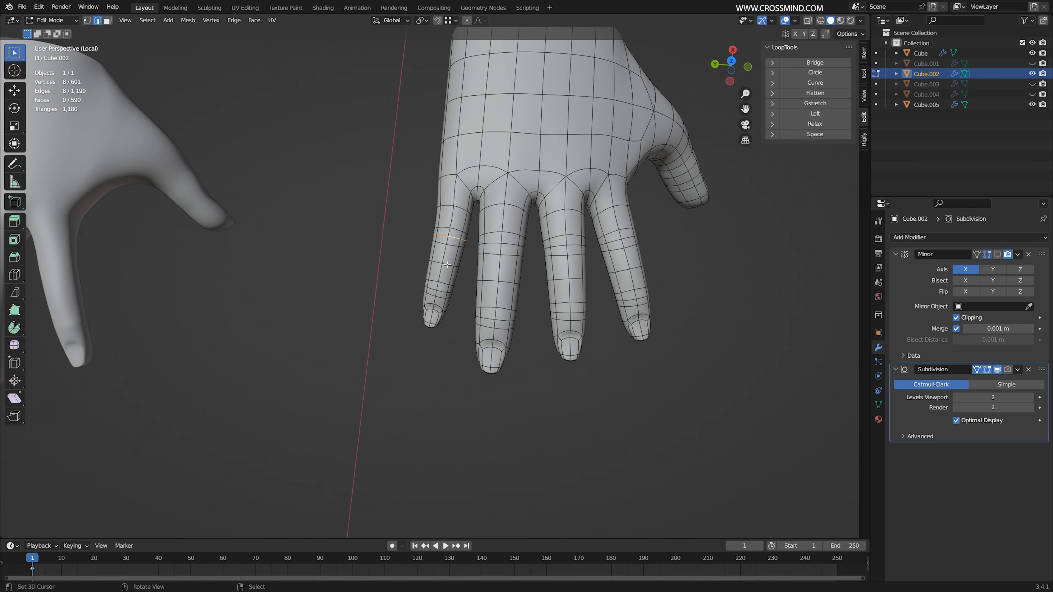
# Grow the selection over the whole little finger and thicken it slightly with Shrink/Fatten
pyautogui.press('ctrl+KP_Add')
pyautogui.press('ctrl+KP_Add')
pyautogui.press('ctrl+KP_Add')
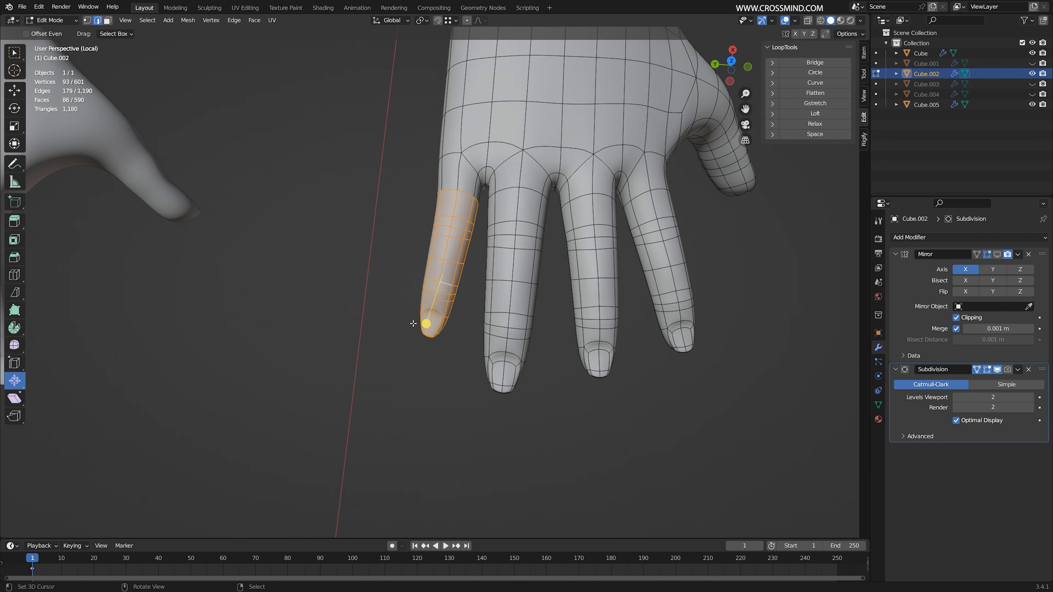
pyautogui.moveTo(426, 323)
pyautogui.mouseDown()
pyautogui.moveTo(426, 308)
pyautogui.moveTo(425, 318)
pyautogui.mouseUp()
# Select the finger next to the little finger, from base to tip, and thicken it slightly with Shrink/Fatten
pyautogui.keyDown('alt'); pyautogui.click(511, 288); pyautogui.keyUp('alt')
pyautogui.press('ctrl+KP_Add')
pyautogui.press('ctrl+KP_Add')
pyautogui.press('ctrl+KP_Add')
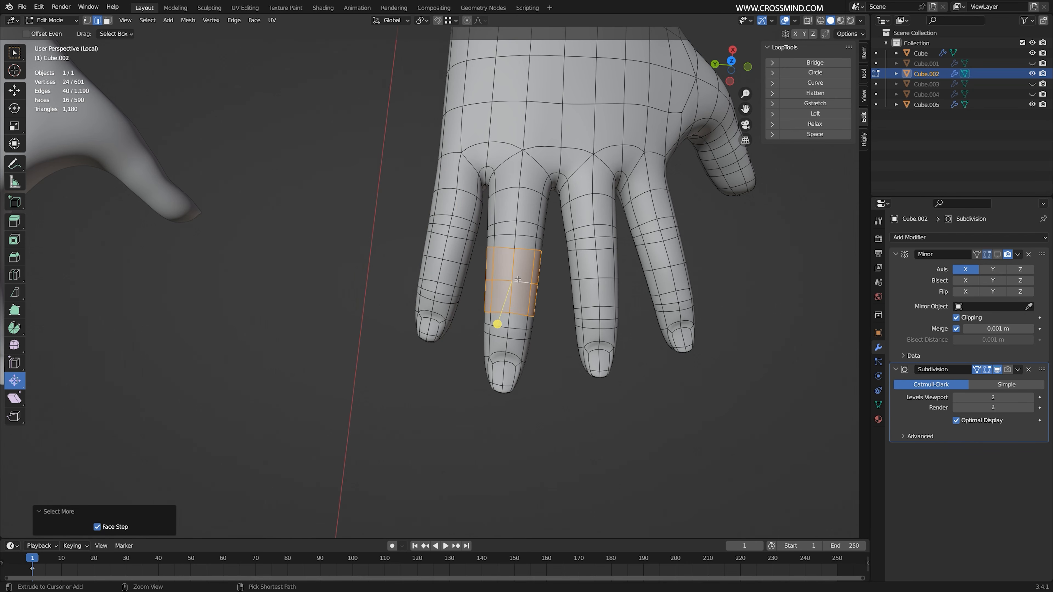
pyautogui.press('ctrl+KP_Add')
pyautogui.press('ctrl+KP_Subtract')
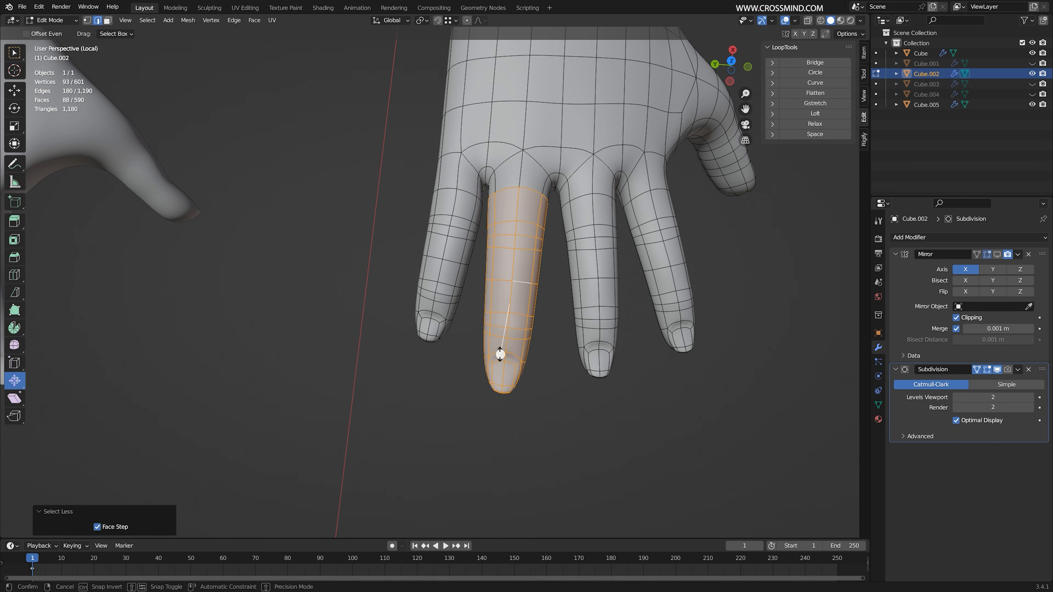
pyautogui.moveTo(500, 354); pyautogui.dragTo(509, 351)
# Redo the ring finger's thickening using proportional editing limited to connected geometry
pyautogui.click(451, 20)
pyautogui.moveTo(605, 329); pyautogui.dragTo(593, 316, button='middle')
pyautogui.click(481, 20)
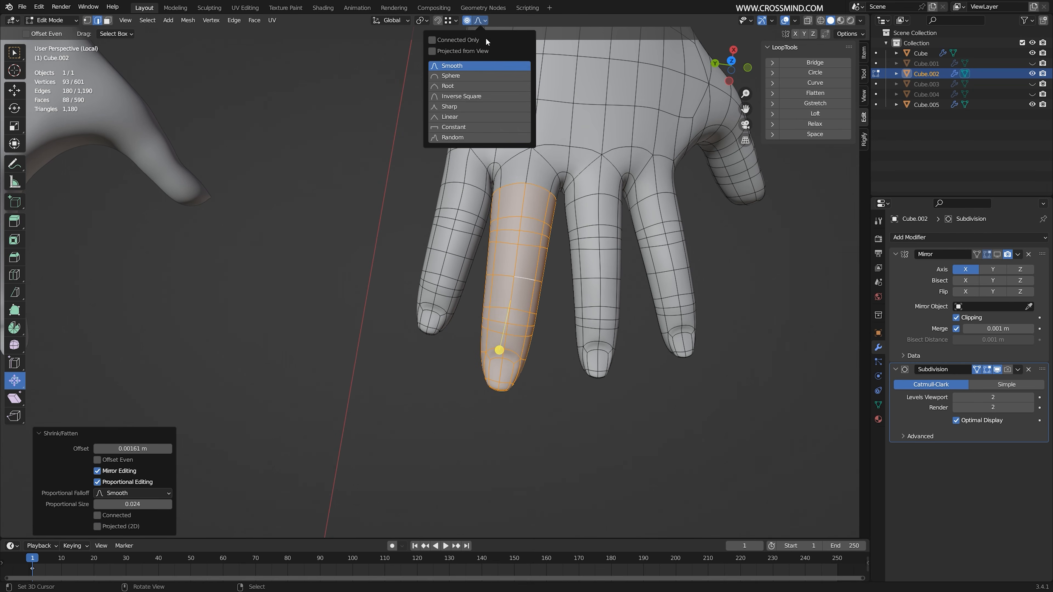
pyautogui.moveTo(556, 274); pyautogui.dragTo(572, 277, button='middle')
pyautogui.hotkey('ctrl', 'z')
pyautogui.moveTo(509, 357); pyautogui.dragTo(507, 356)
# Select the middle finger from base to tip and thicken it slightly with Shrink/Fatten
pyautogui.keyDown('alt'); pyautogui.click(613, 302); pyautogui.keyUp('alt')
pyautogui.press('ctrl+KP_Add')
pyautogui.press('ctrl+KP_Add')
pyautogui.press('ctrl+KP_Add')
pyautogui.press('ctrl+KP_Add')
pyautogui.press('ctrl+KP_Add')
pyautogui.press('ctrl+KP_Add')
pyautogui.press('ctrl+KP_Add')
pyautogui.press('ctrl+KP_Subtract')
pyautogui.press('ctrl+KP_Subtract')
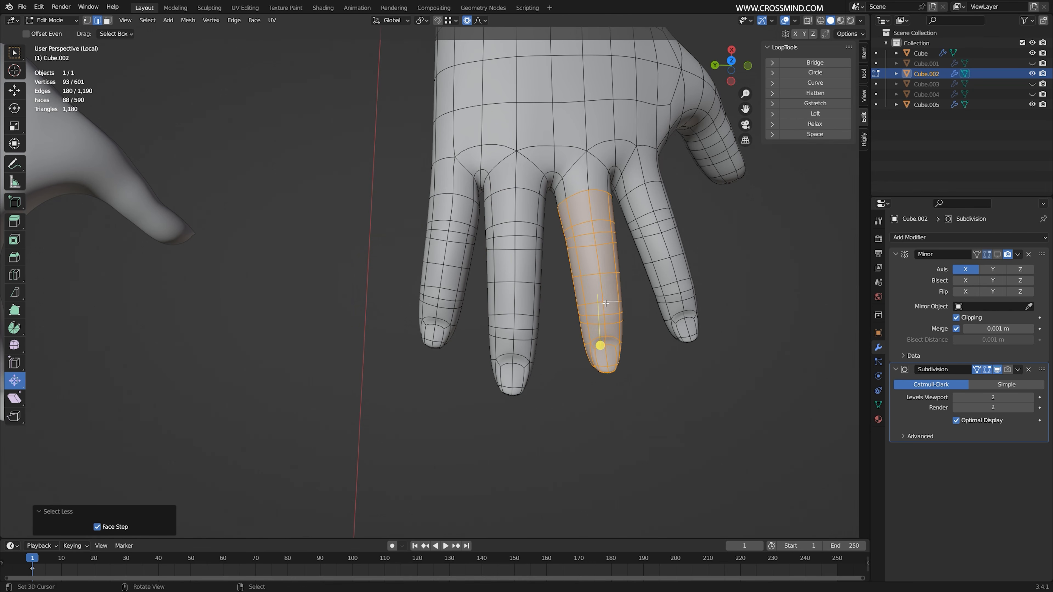
pyautogui.moveTo(598, 346); pyautogui.dragTo(593, 325)
pyautogui.scroll(-4, 593, 324)
pyautogui.moveTo(592, 325); pyautogui.dragTo(606, 296, button='middle')
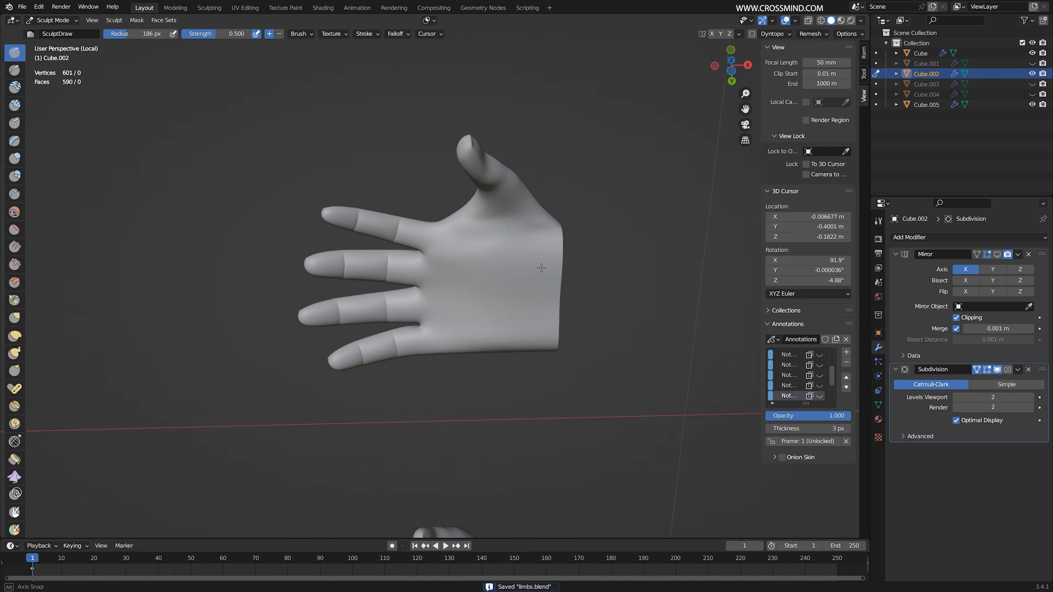
# Return to Object Mode and leave Local View so the hand and torso are shown together
pyautogui.hotkey('ctrl', 'Tab')
pyautogui.scroll(-2, 431, 218)
pyautogui.moveTo(431, 219)
pyautogui.mouseDown(button='middle')
pyautogui.moveTo(501, 274)
pyautogui.moveTo(622, 292)
pyautogui.mouseUp(button='middle')
pyautogui.press('KP_Divide')
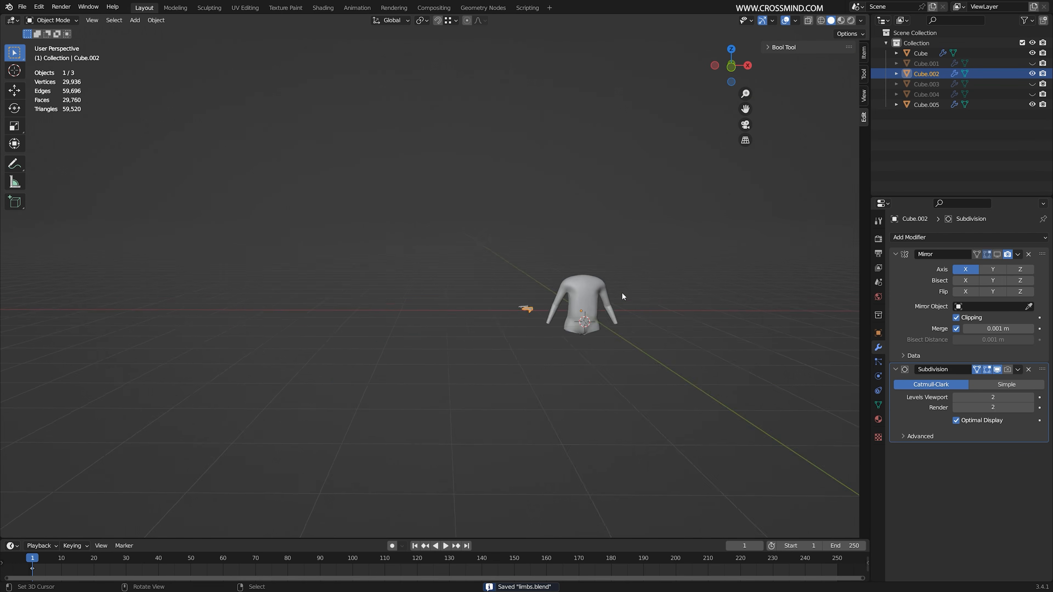
pyautogui.scroll(4, 622, 292)
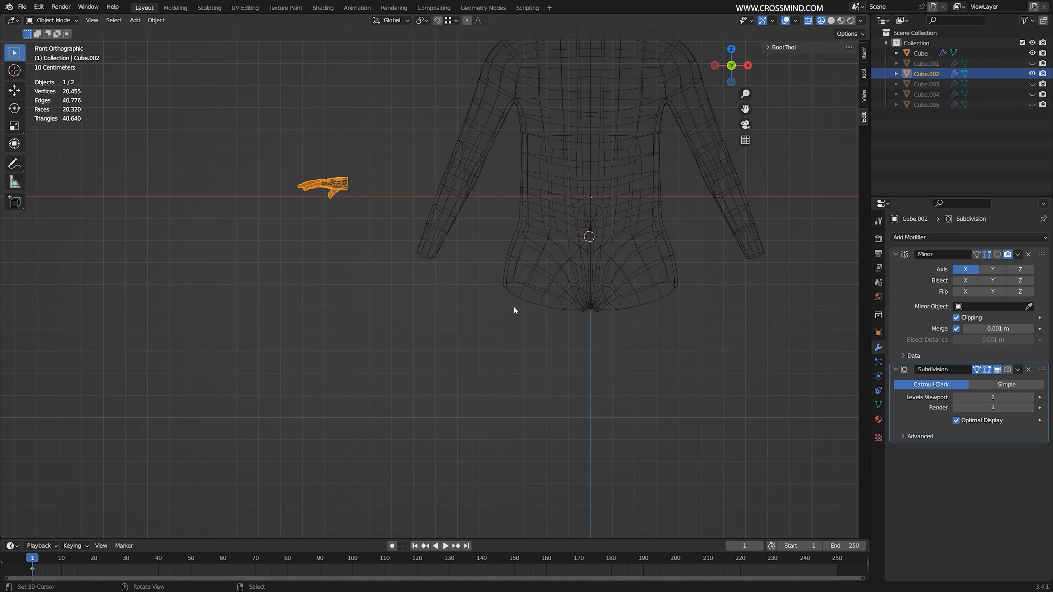
# Move the whole hand mesh just below the forearm's end and rotate it about -48° plus a further -9° to follow the arm
pyautogui.press('Tab')
pyautogui.scroll(1, 448, 276)
pyautogui.press('a')
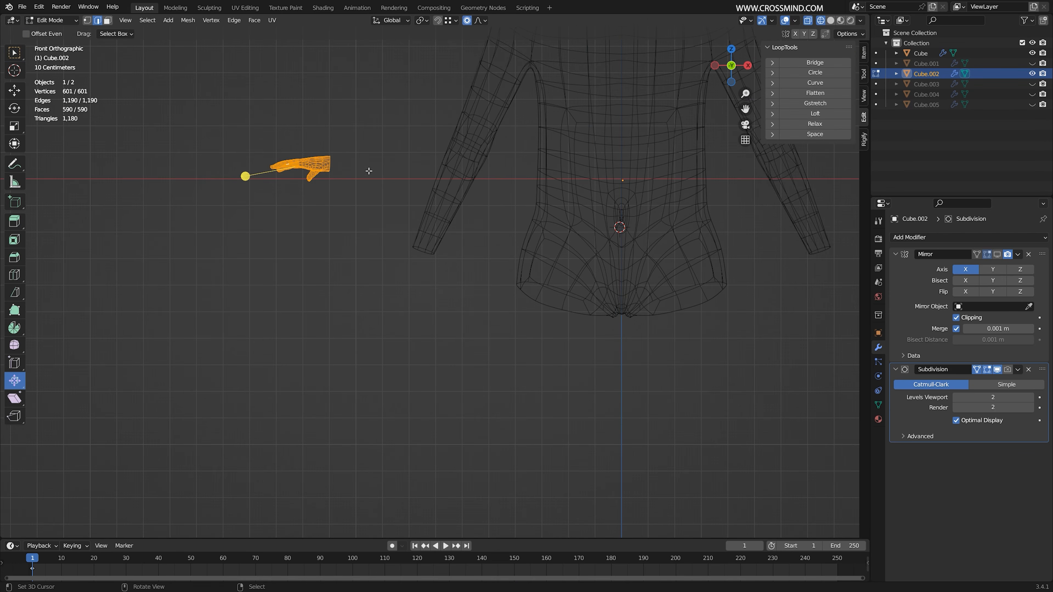
pyautogui.press('g')
pyautogui.click(441, 283)
pyautogui.press('r')
pyautogui.click(431, 228)
pyautogui.press('g')
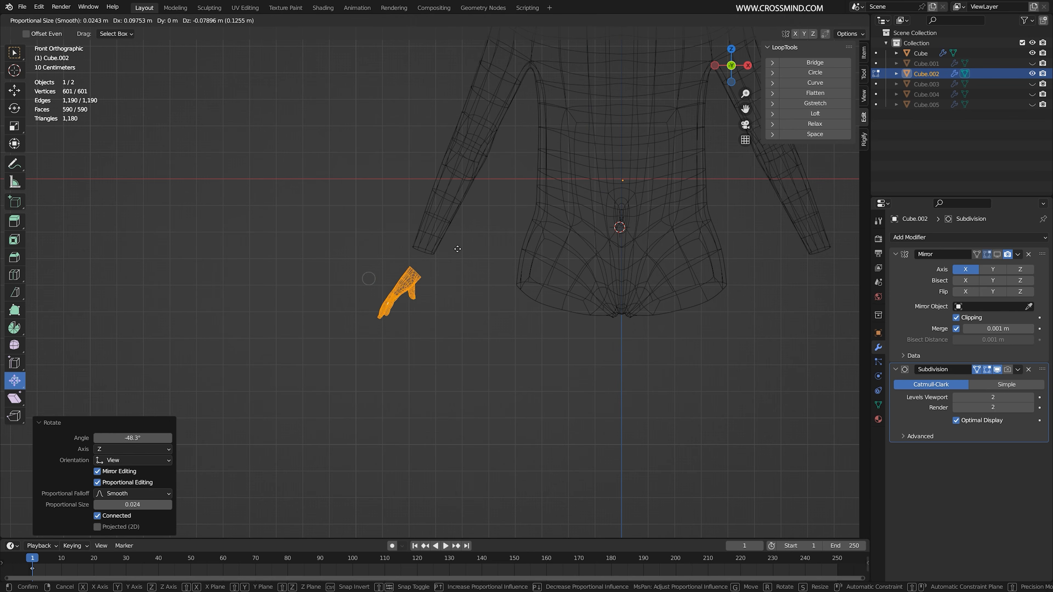
pyautogui.click(458, 249)
pyautogui.press('r')
pyautogui.click(464, 216)
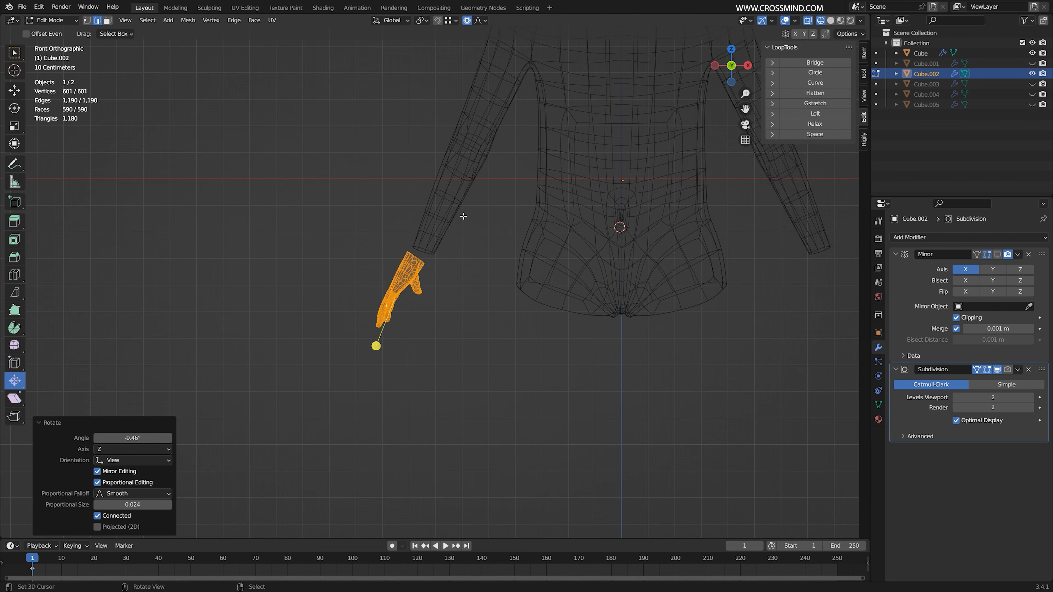
# Resize the hand to suit the forearm's wrist opening
pyautogui.scroll(1, 463, 216)
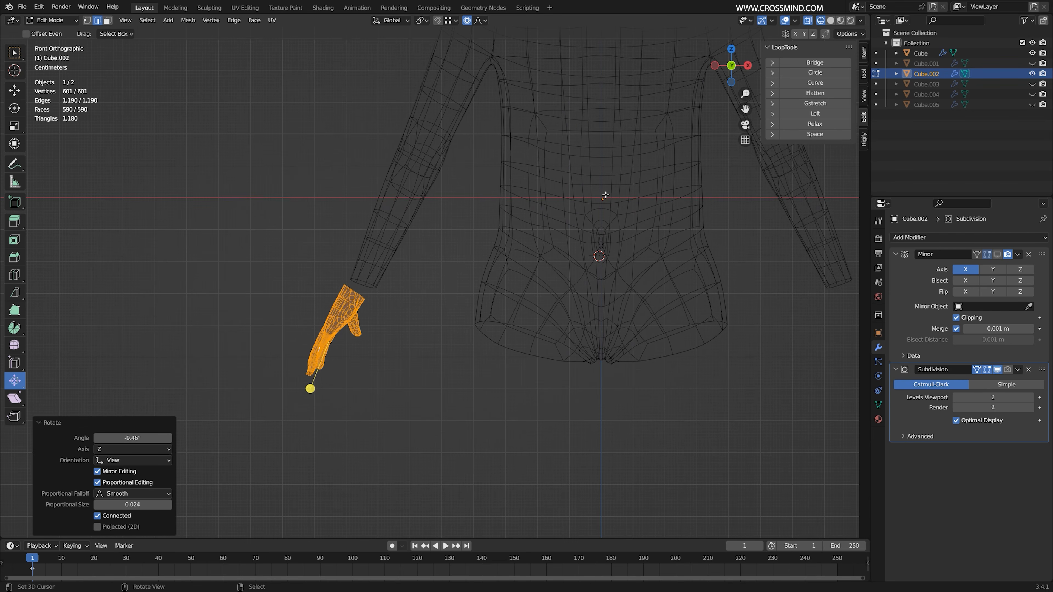
pyautogui.scroll(4, 366, 319)
pyautogui.press('s')
pyautogui.click(471, 303)
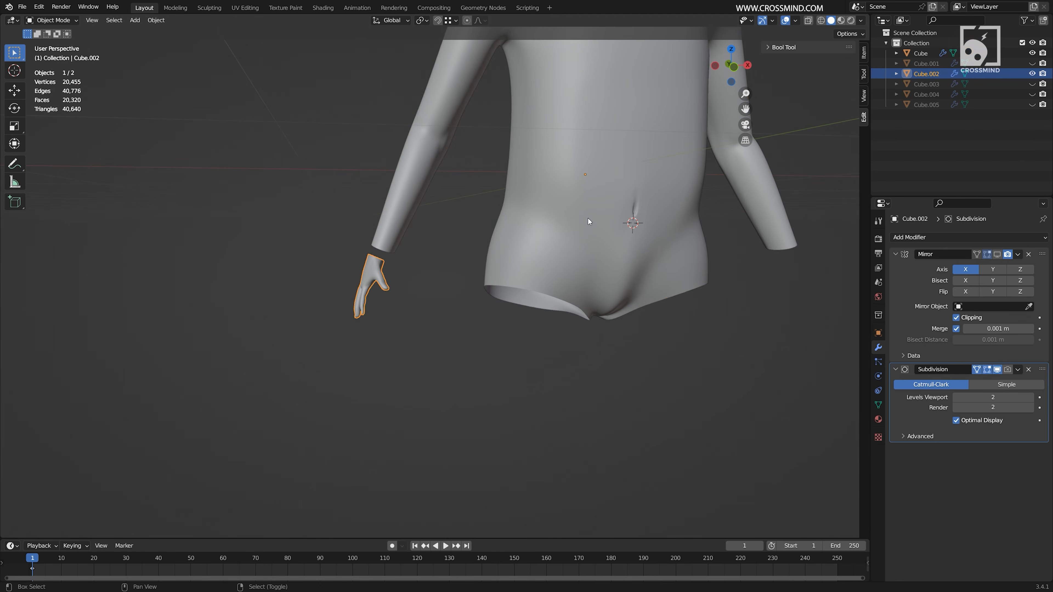
# Join the hand into the body object and open the joined mesh for editing
pyautogui.keyDown('shift'); pyautogui.click(588, 221); pyautogui.keyUp('shift')
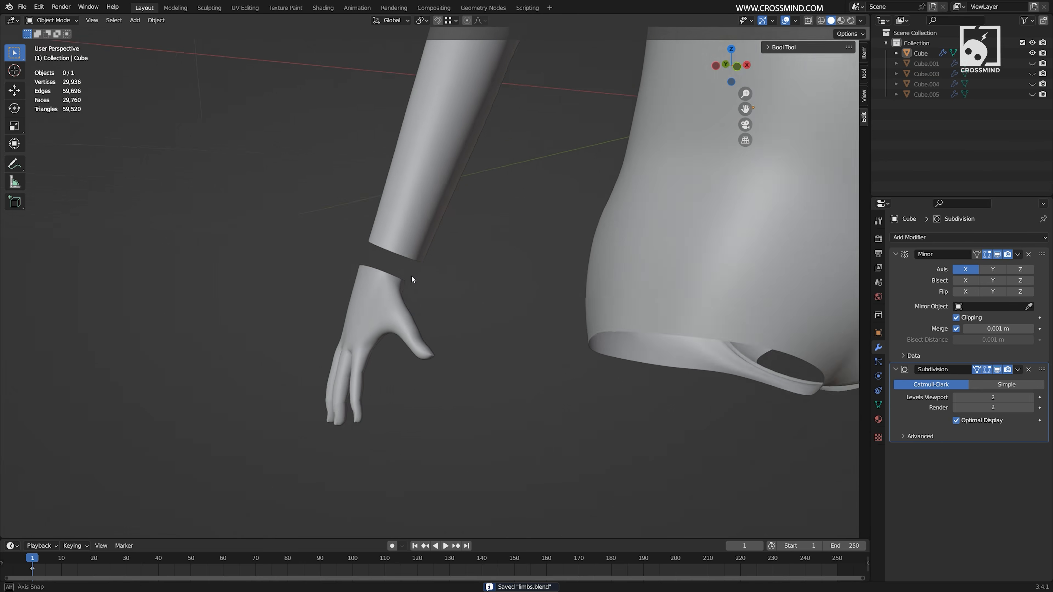
pyautogui.moveTo(412, 276); pyautogui.dragTo(387, 227, button='middle')
pyautogui.press('Tab')
pyautogui.scroll(3, 488, 269)
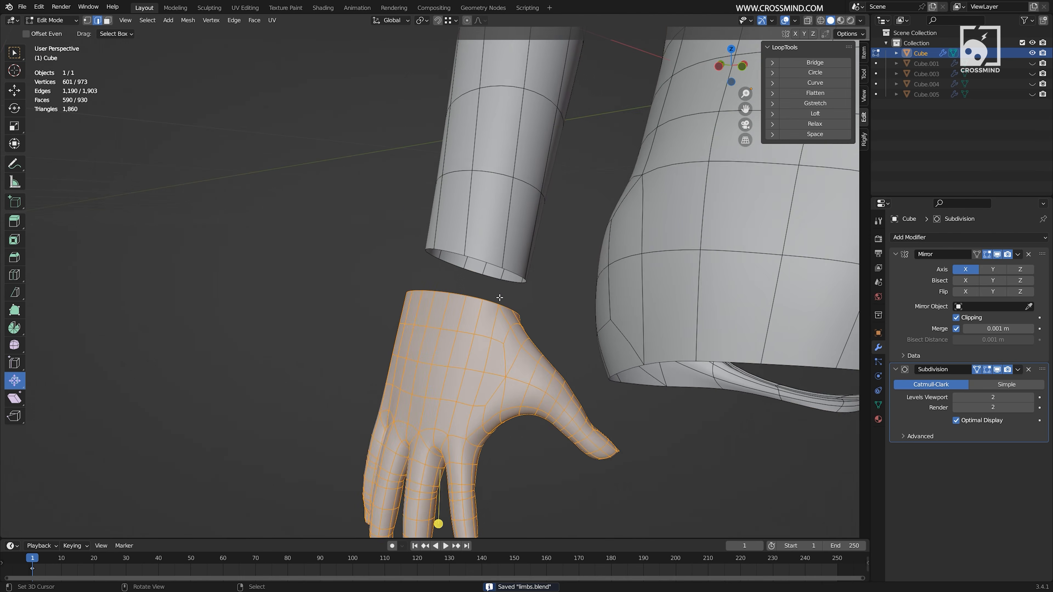
# Compare the vertex counts of the forearm's and the wrist's open edge loops, and save the file
pyautogui.moveTo(488, 270); pyautogui.dragTo(125, 94, button='middle')
pyautogui.keyDown('alt'); pyautogui.click(484, 260); pyautogui.keyUp('alt')
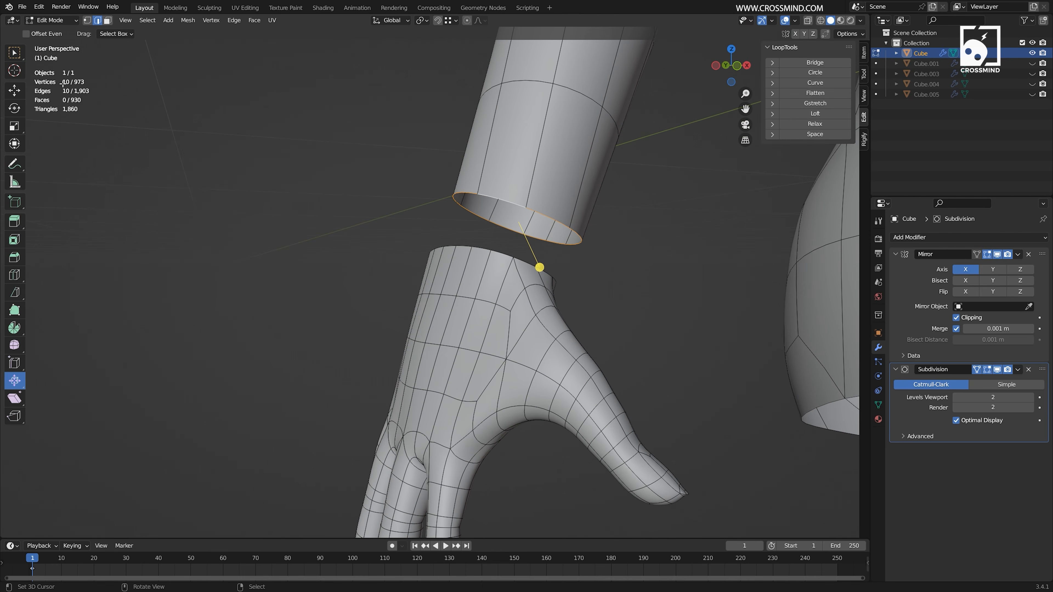
pyautogui.moveTo(398, 266); pyautogui.dragTo(494, 267, button='middle')
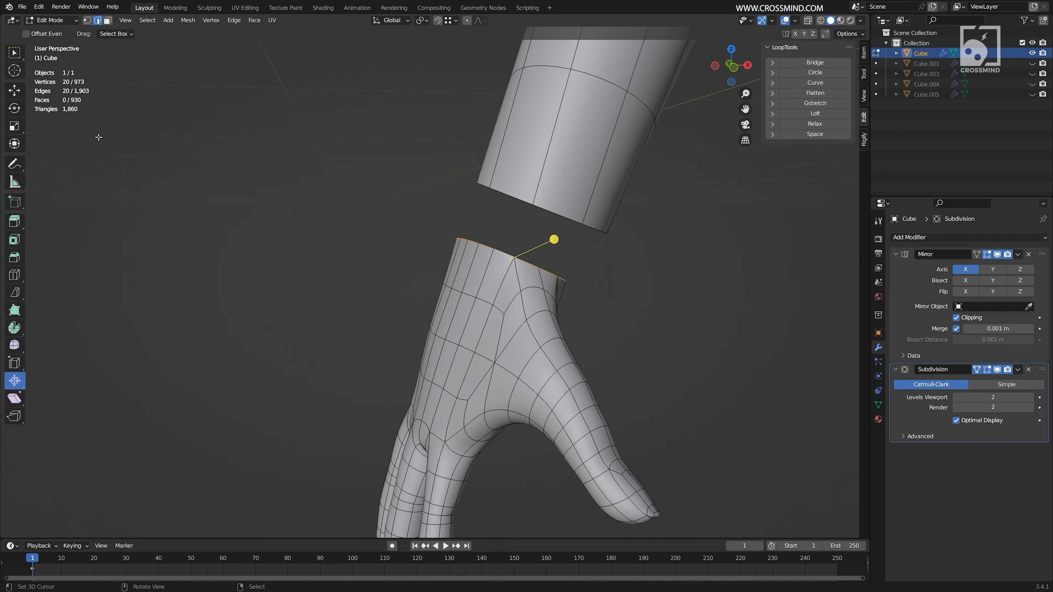
pyautogui.moveTo(507, 239); pyautogui.dragTo(490, 233, button='middle')
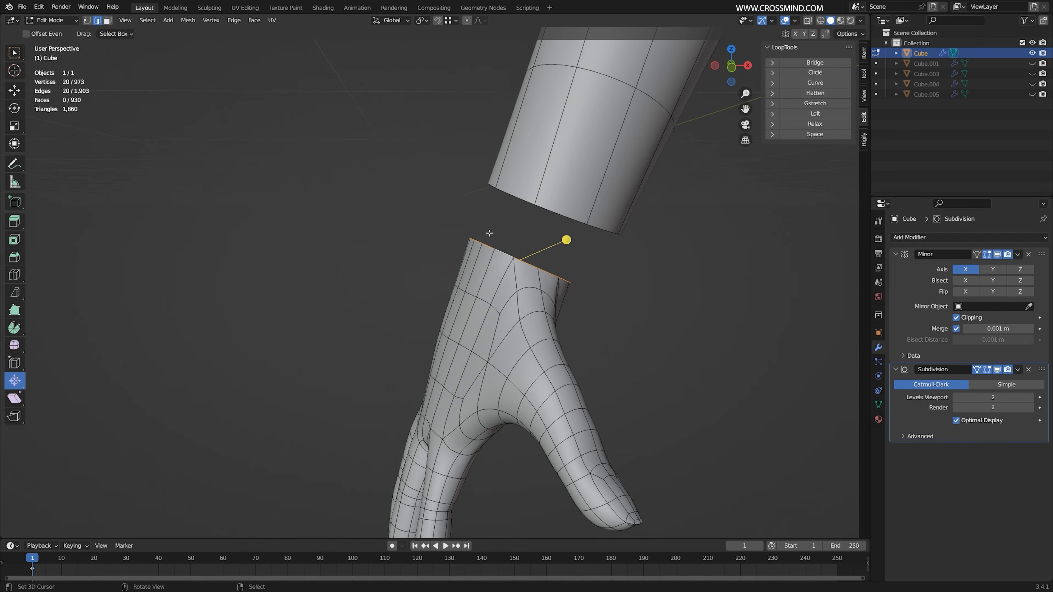
pyautogui.hotkey('ctrl', 's')
pyautogui.moveTo(485, 273); pyautogui.dragTo(462, 241, button='middle')
pyautogui.hotkey('ctrl', 'z')
pyautogui.hotkey('ctrl', 'z')
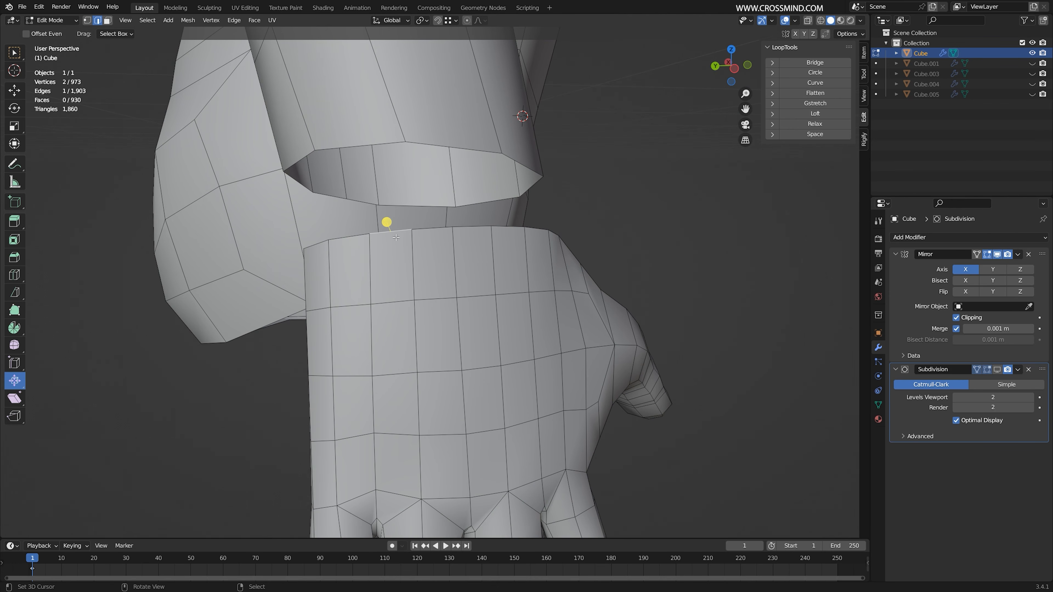
# Lower two wrist border edges on the back of the hand and fill both notches with faces
pyautogui.click(388, 254)
pyautogui.click(523, 218)
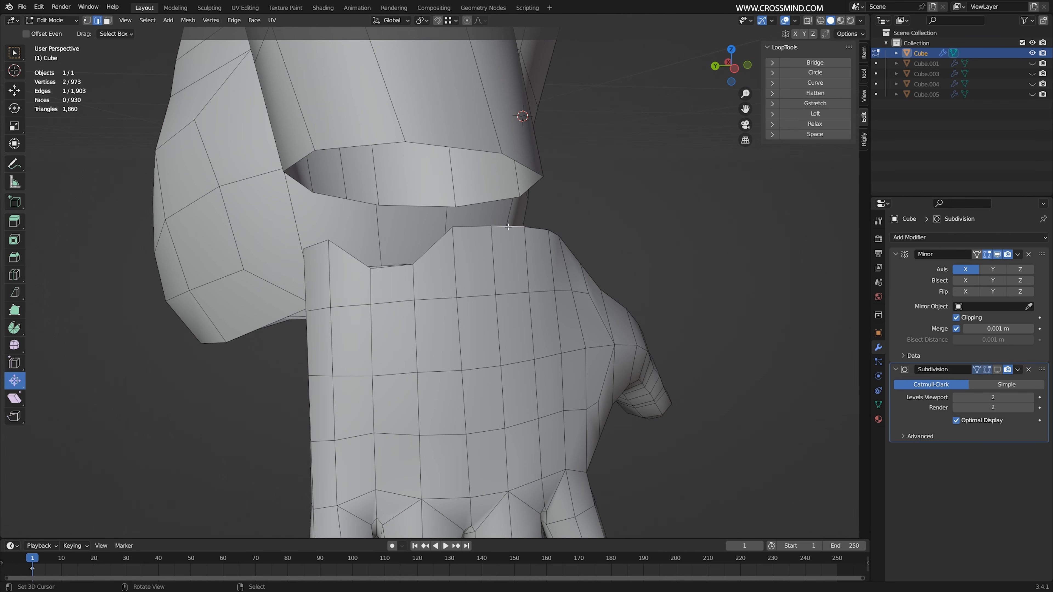
pyautogui.moveTo(524, 218); pyautogui.dragTo(529, 214, button='middle')
pyautogui.press('g')
pyautogui.click(523, 278)
pyautogui.press('f')
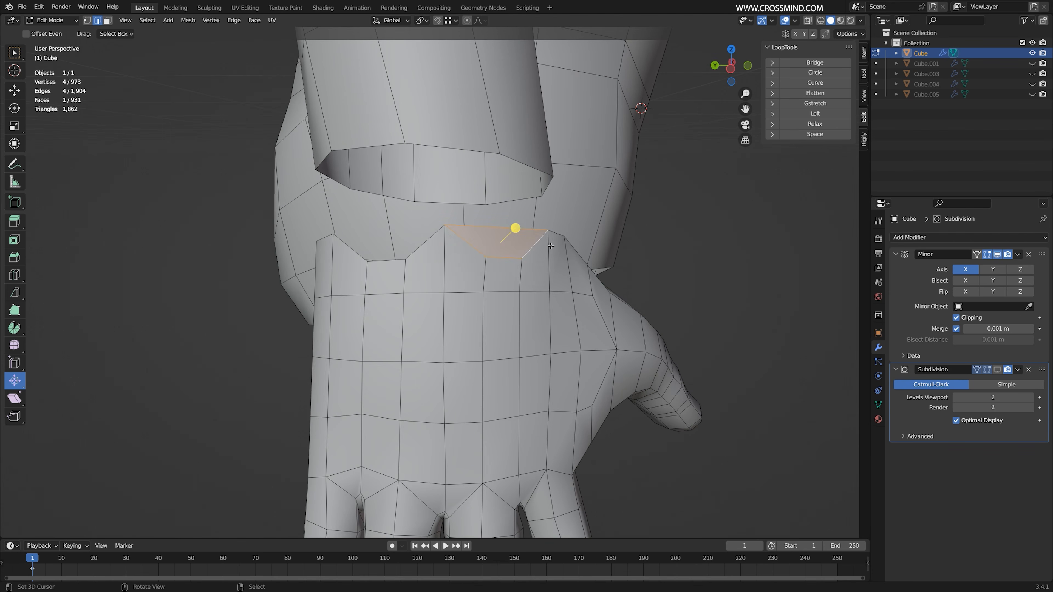
pyautogui.moveTo(524, 279); pyautogui.dragTo(499, 279, button='middle')
pyautogui.press('f')
# Lower two wrist border edges on the palm side and fill both notches with faces
pyautogui.moveTo(570, 277); pyautogui.dragTo(502, 224, button='middle')
pyautogui.click(502, 224)
pyautogui.press('g')
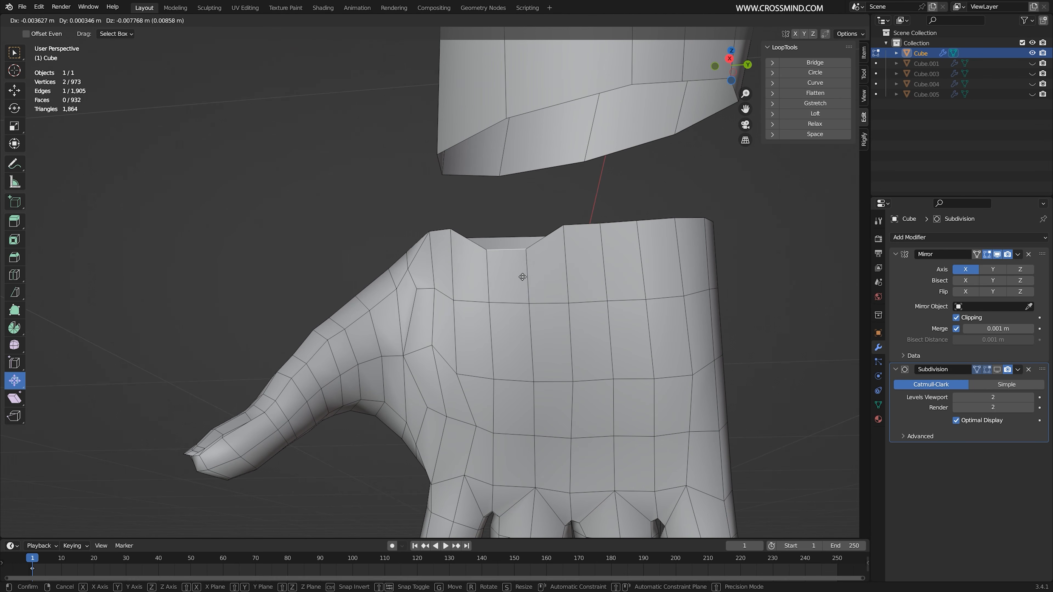
pyautogui.click(523, 282)
pyautogui.click(627, 226)
pyautogui.press('g')
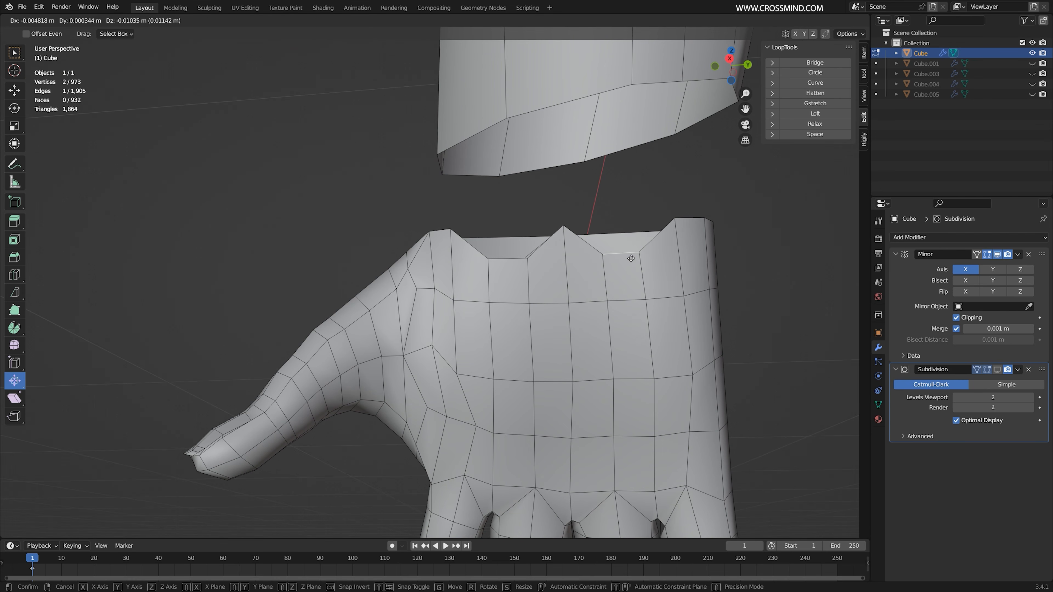
pyautogui.click(626, 254)
pyautogui.click(594, 237)
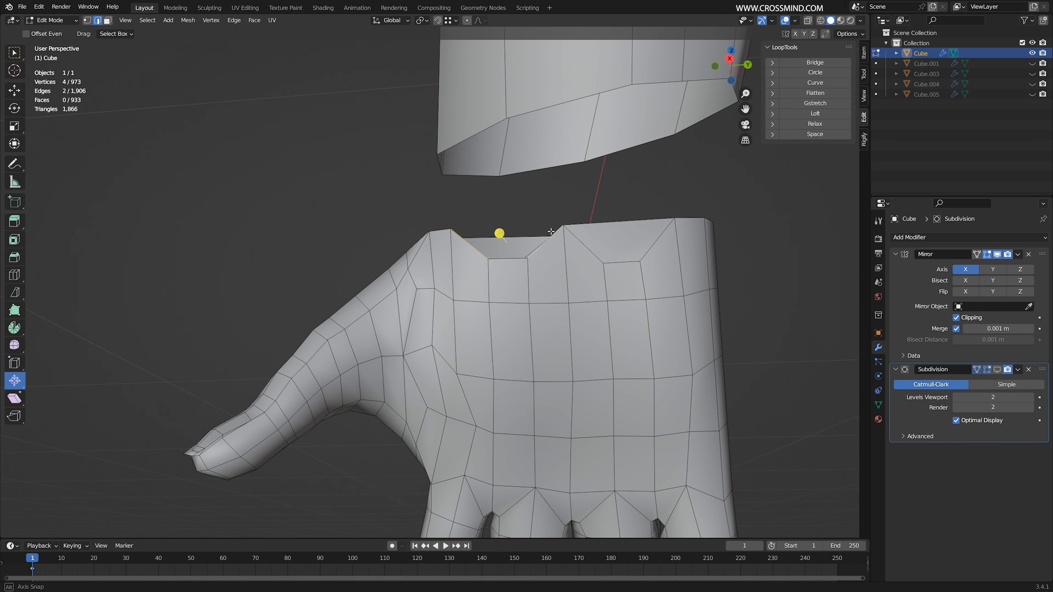
pyautogui.press('f')
# Inset one face at the forearm's open end by about 0.0064 m with Boundary turned off
pyautogui.scroll(-4, 537, 229)
pyautogui.moveTo(551, 231); pyautogui.dragTo(507, 270, button='middle')
pyautogui.scroll(-4, 536, 140)
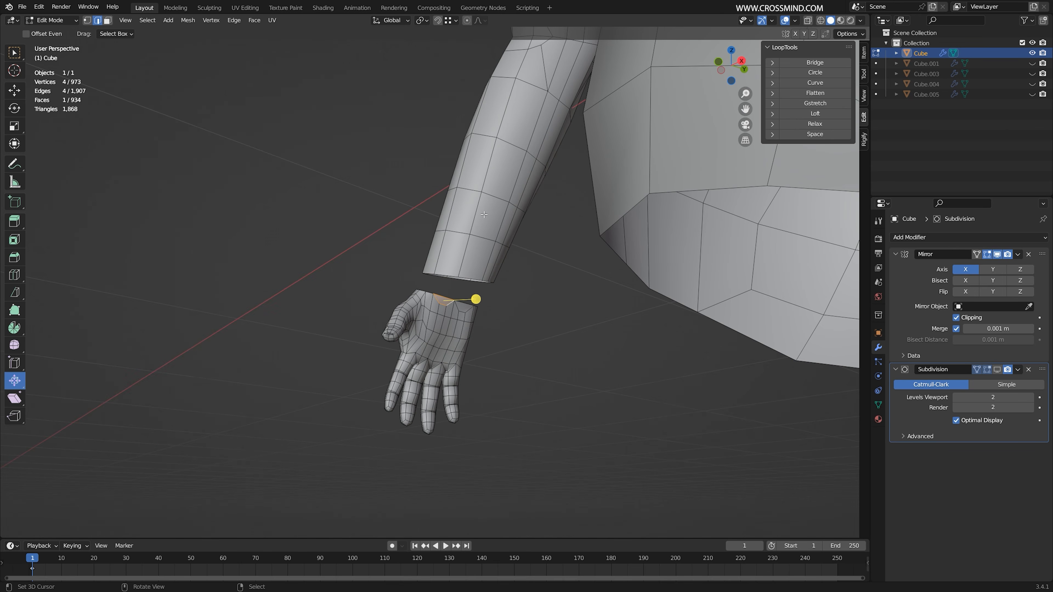
pyautogui.moveTo(477, 248); pyautogui.dragTo(527, 287, button='middle')
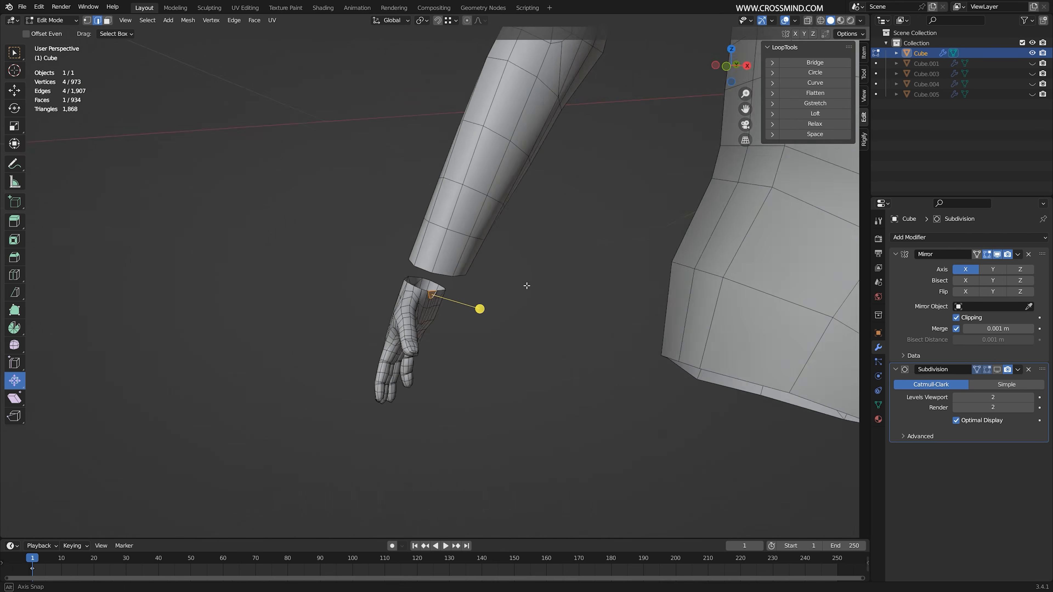
pyautogui.scroll(5, 421, 291)
pyautogui.scroll(-3, 437, 279)
pyautogui.moveTo(437, 279); pyautogui.dragTo(421, 189, button='middle')
pyautogui.press('3')
pyautogui.click(421, 188)
pyautogui.press('i')
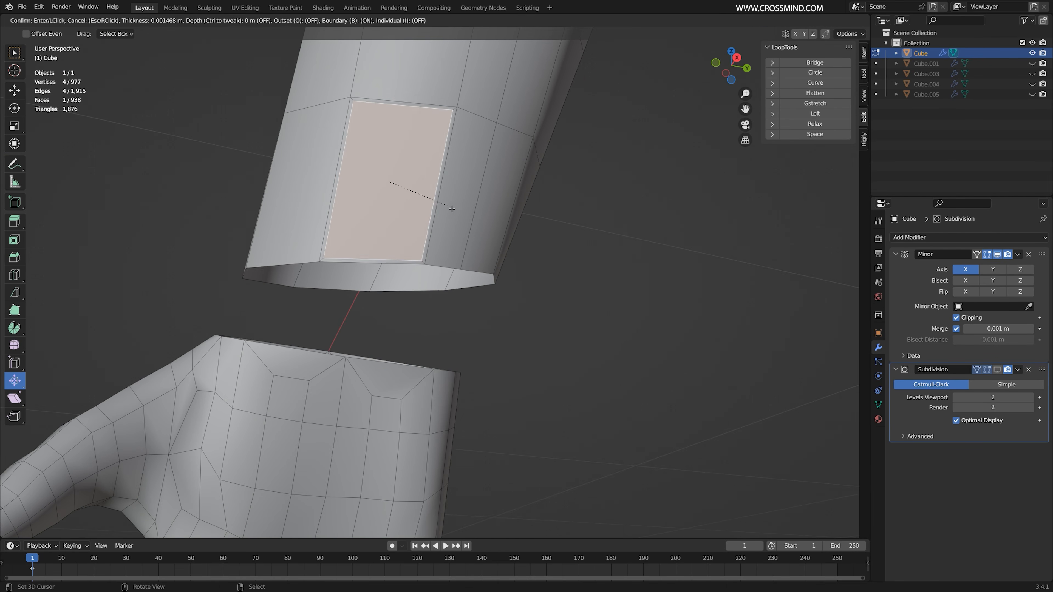
pyautogui.click(439, 211)
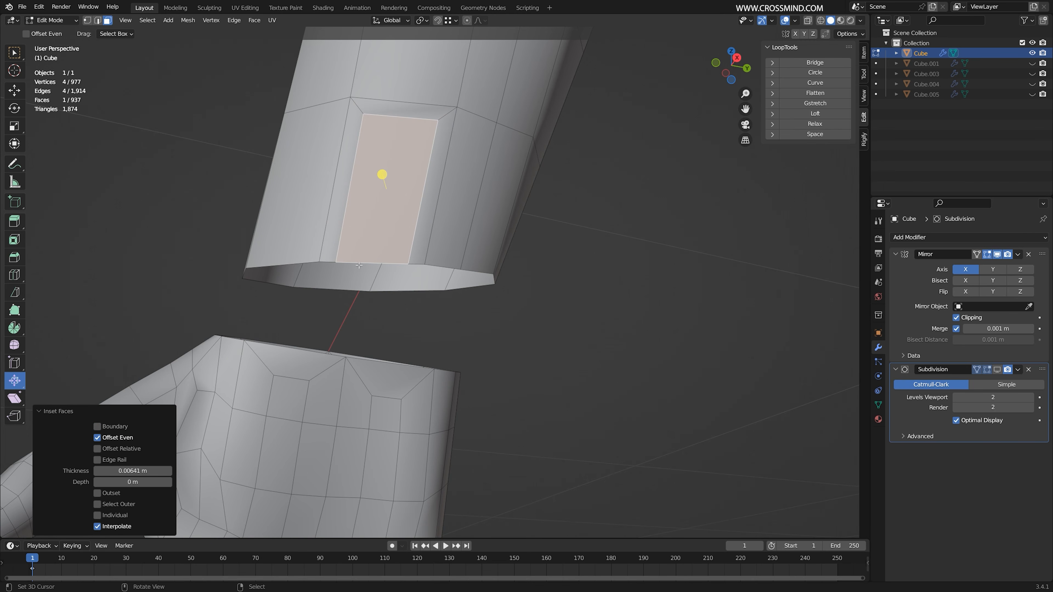
# Scale the forearm's inset face by about 0.87 and shift it slightly toward the open end
pyautogui.press('s')
pyautogui.click(456, 243)
pyautogui.press('g')
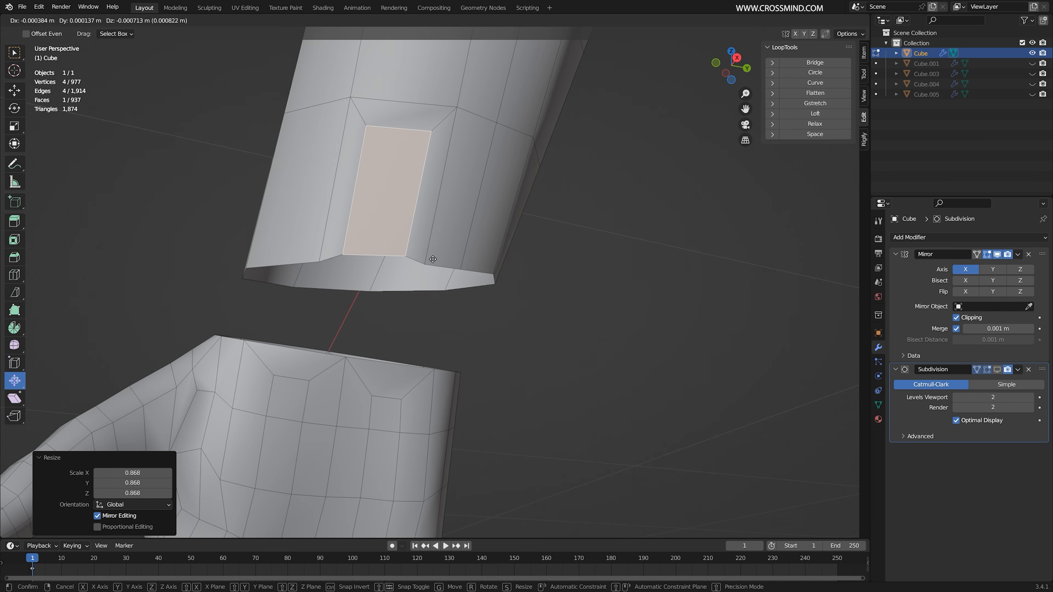
pyautogui.click(380, 177)
# Check the vertex counts of the wrist and forearm loops and nudge the forearm's inset face again
pyautogui.click(397, 364)
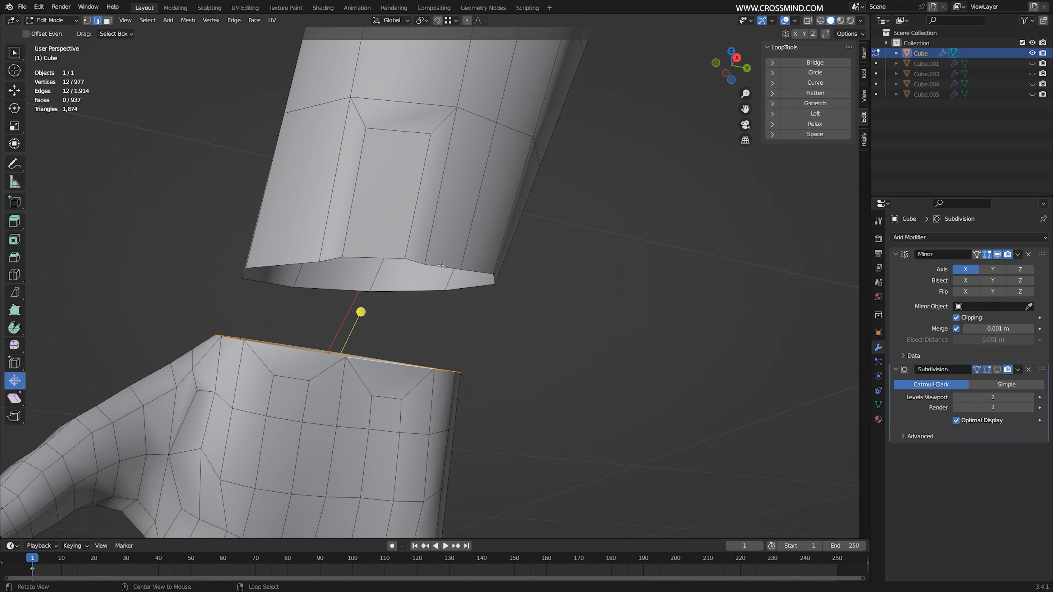
pyautogui.moveTo(465, 232); pyautogui.dragTo(484, 238, button='middle')
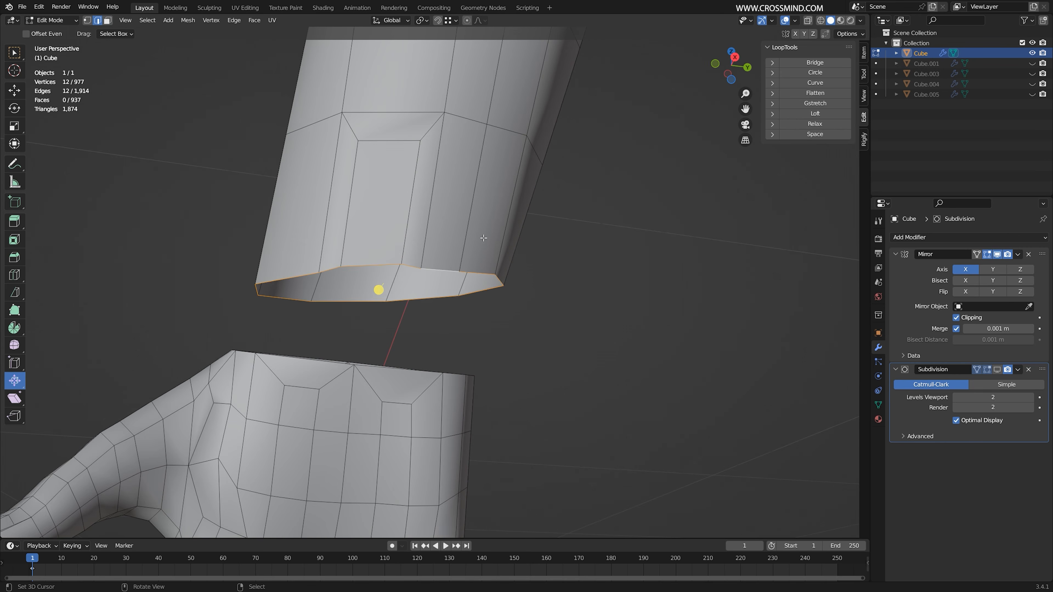
pyautogui.rightClick(381, 238)
pyautogui.moveTo(380, 238); pyautogui.dragTo(427, 270, button='middle')
pyautogui.press('g')
pyautogui.click(375, 245)
pyautogui.press('2')
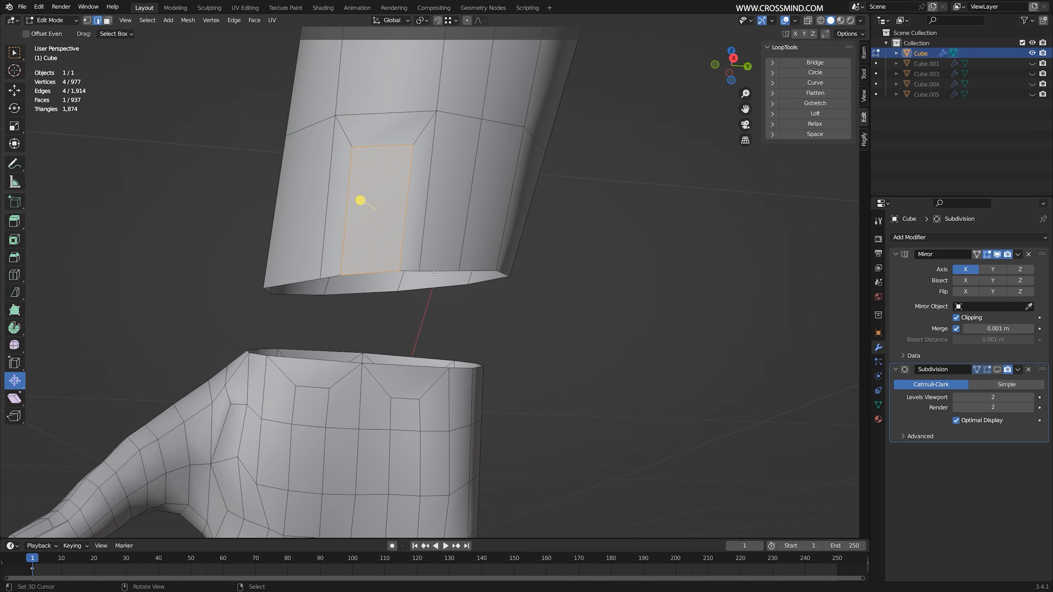
# Select all linked hand geometry, move it about 0.017 m along X to the forearm's end and scale it by about 1.09
pyautogui.press('KP_1')
pyautogui.scroll(-4, 439, 267)
pyautogui.rightClick(435, 272)
pyautogui.press('l')
pyautogui.press('g')
pyautogui.click(477, 276)
pyautogui.press('s')
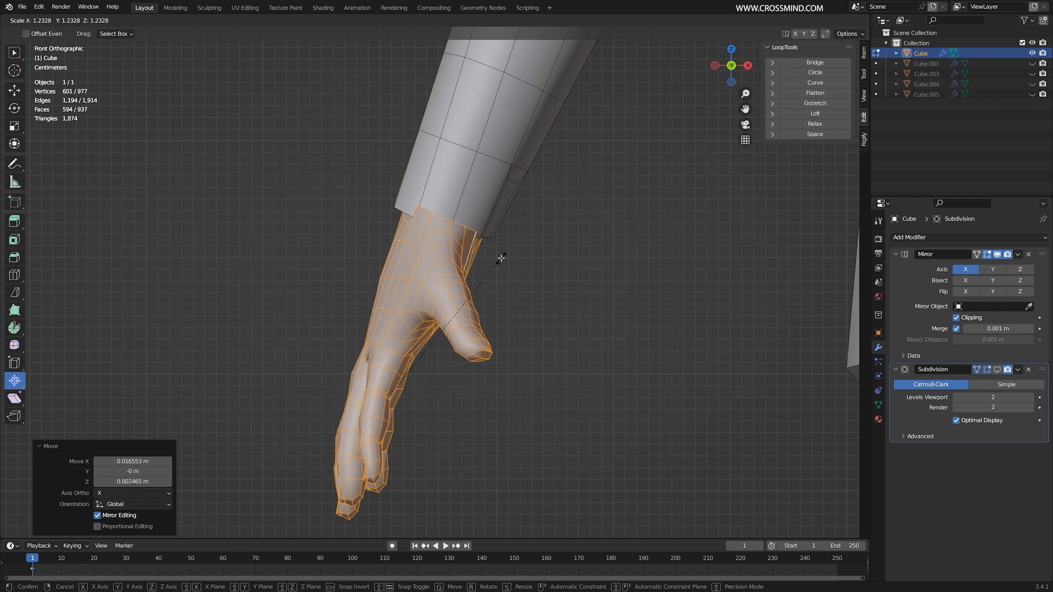
pyautogui.click(500, 265)
# Scale the hand geometry by about 1.08, reposition it at the forearm's end and rotate it about -0.66° in the view plane
pyautogui.scroll(-8, 497, 309)
pyautogui.scroll(4, 489, 304)
pyautogui.press('s')
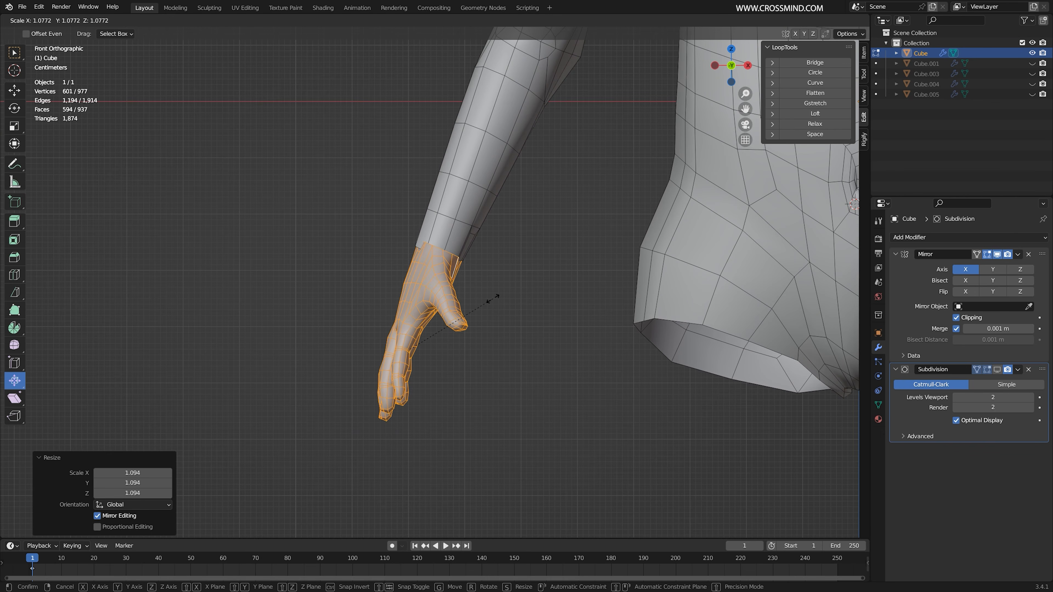
pyautogui.click(493, 300)
pyautogui.press('g')
pyautogui.click(489, 308)
pyautogui.moveTo(489, 307); pyautogui.dragTo(572, 307, button='middle')
pyautogui.press('r')
pyautogui.click(582, 262)
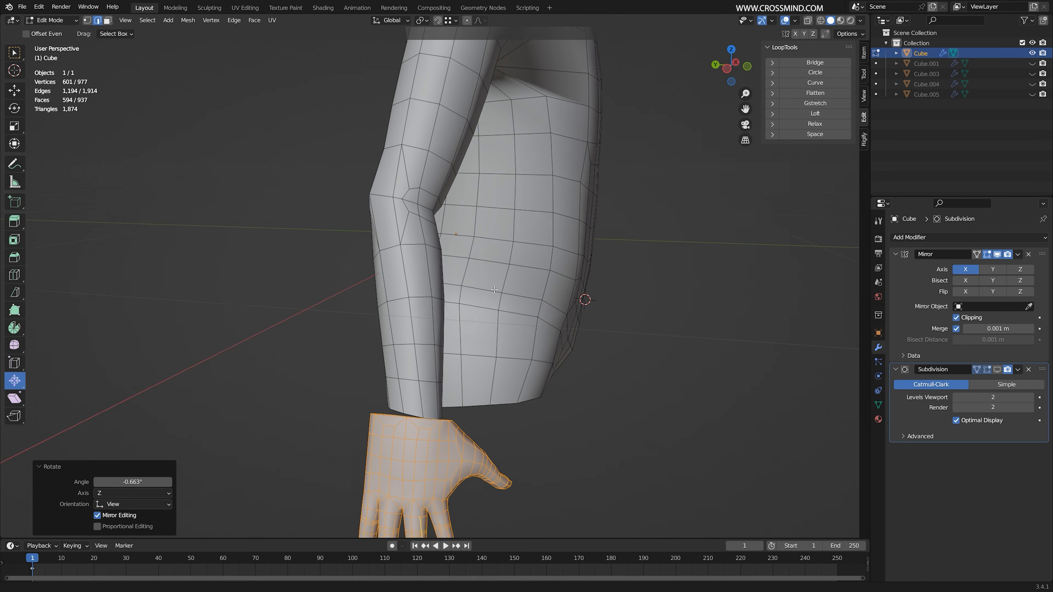
# Select the open edge loop at the hand's wrist, save the file and turn on proportional editing
pyautogui.scroll(3, 418, 247)
pyautogui.keyDown('shift'); pyautogui.moveTo(398, 399); pyautogui.dragTo(364, 232, button='middle'); pyautogui.keyUp('shift')
pyautogui.keyDown('alt'); pyautogui.click(362, 230); pyautogui.keyUp('alt')
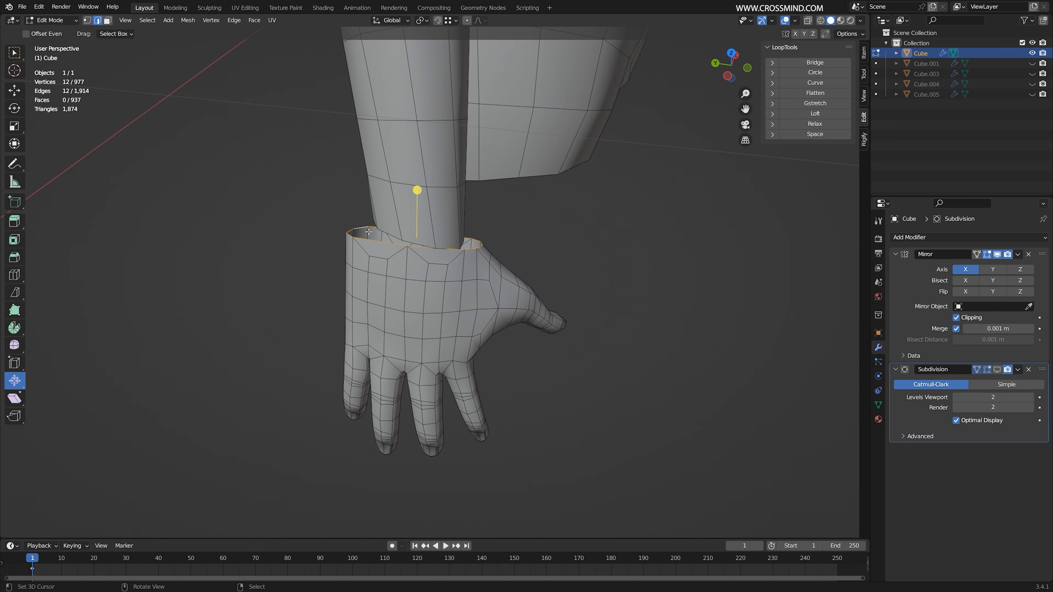
pyautogui.hotkey('ctrl', 's')
pyautogui.scroll(2, 480, 202)
pyautogui.press('o')
pyautogui.moveTo(468, 230); pyautogui.dragTo(539, 226, button='middle')
pyautogui.press('s')
pyautogui.press('x')
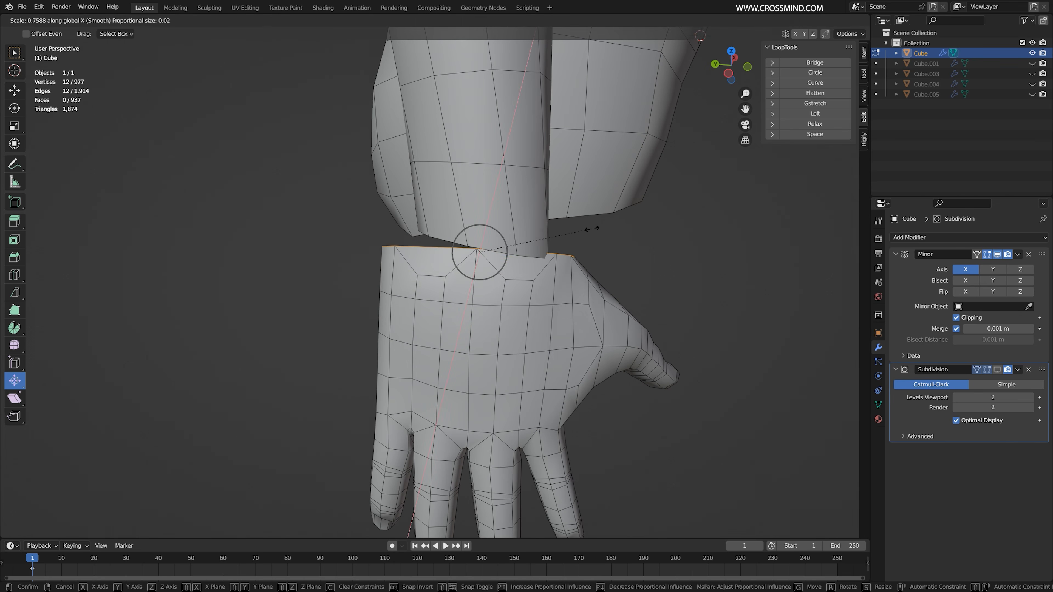
pyautogui.scroll(-20, 577, 229)
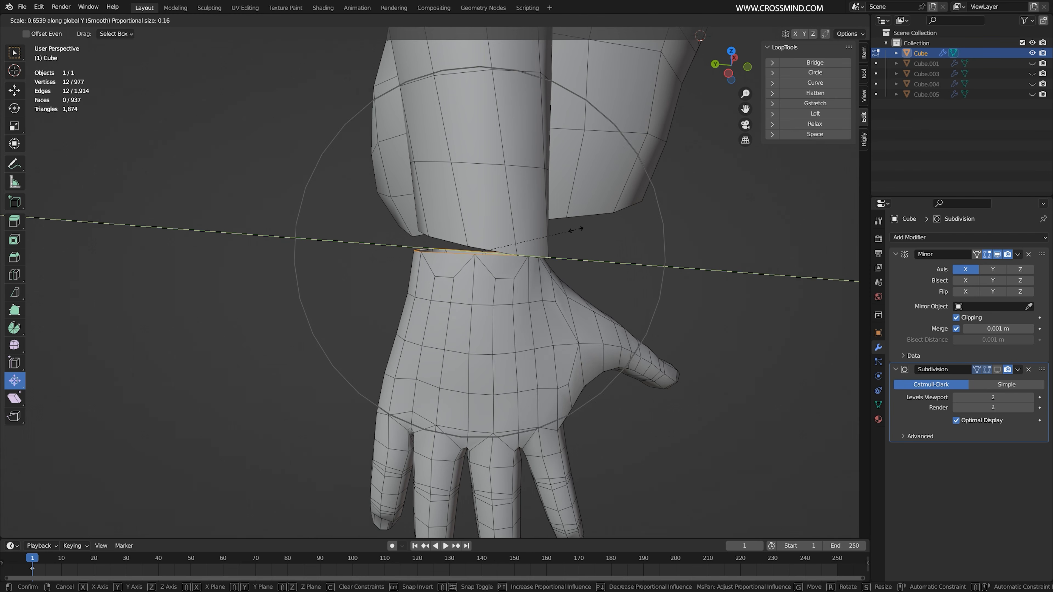
pyautogui.click(618, 255)
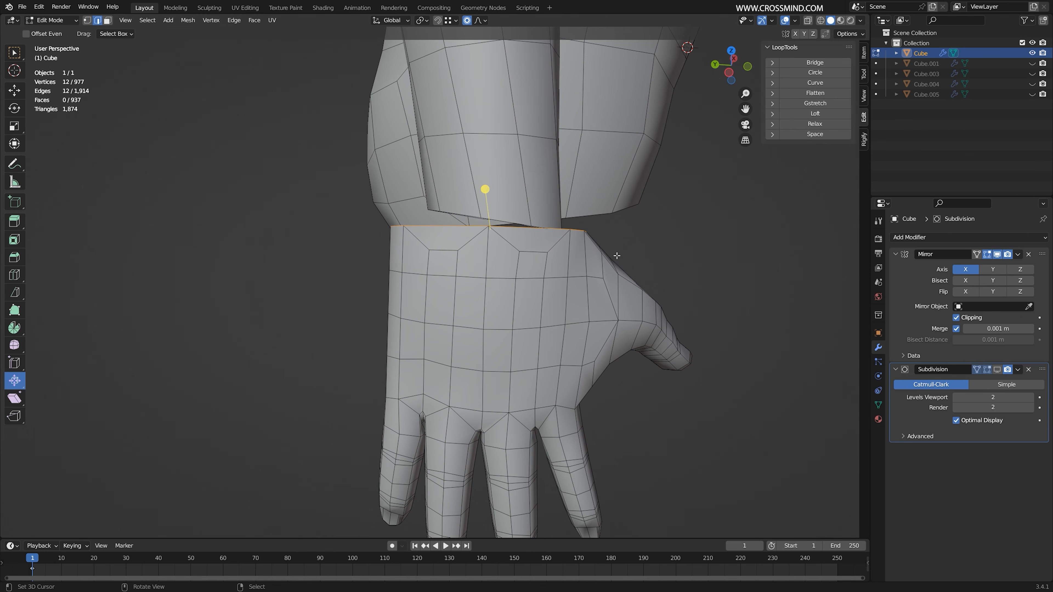
# Scale the hand's wrist loop along Y to 0.731 with a proportional size of 0.112 and rotate it slightly toward the forearm
pyautogui.moveTo(617, 256); pyautogui.dragTo(618, 264, button='middle')
pyautogui.press('s')
pyautogui.press('y')
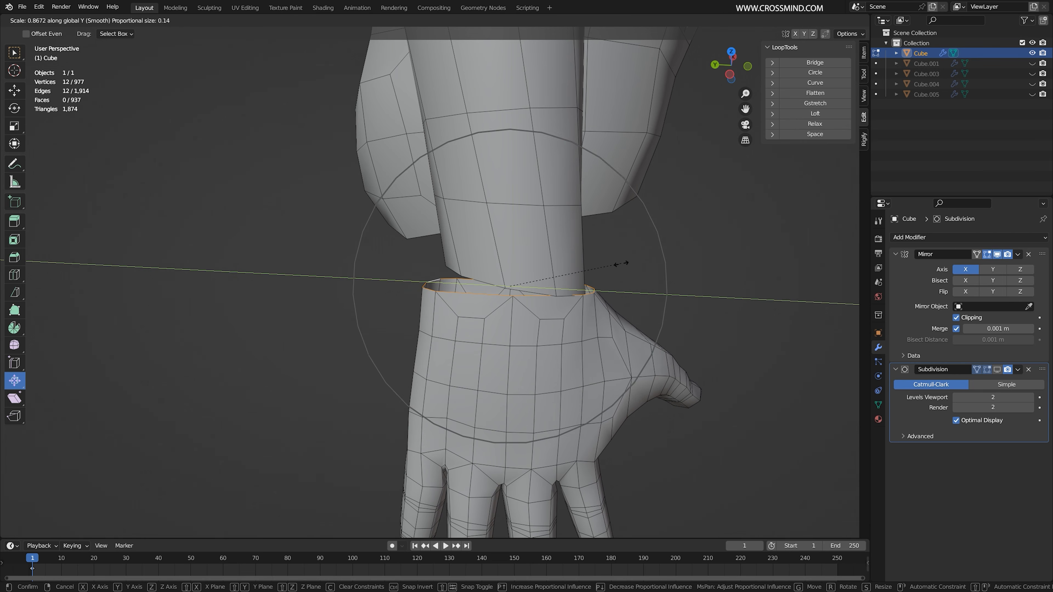
pyautogui.click(603, 264)
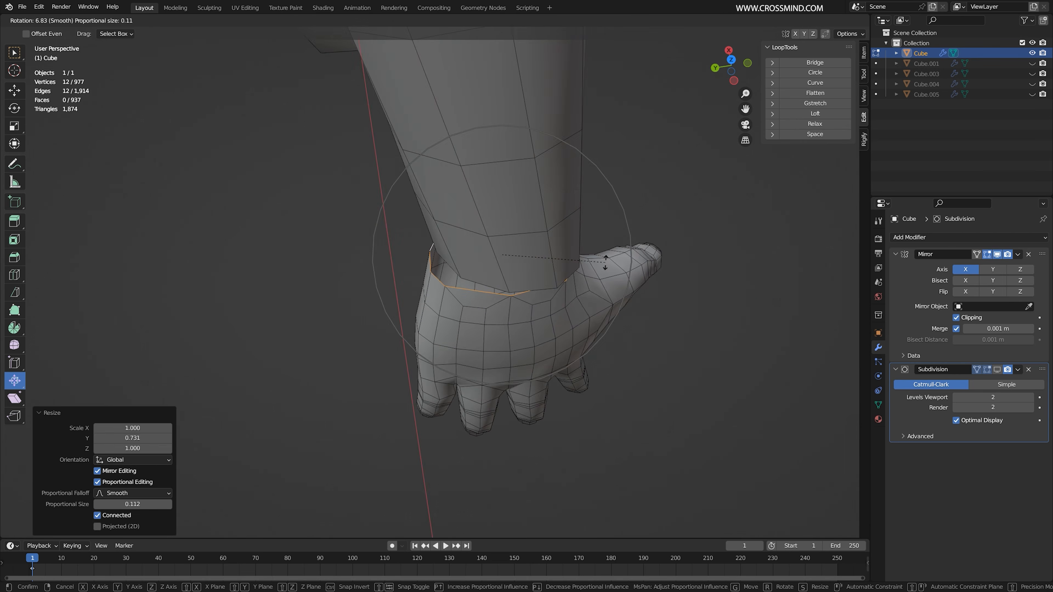
pyautogui.moveTo(603, 264); pyautogui.dragTo(520, 215, button='middle')
pyautogui.scroll(1, 520, 215)
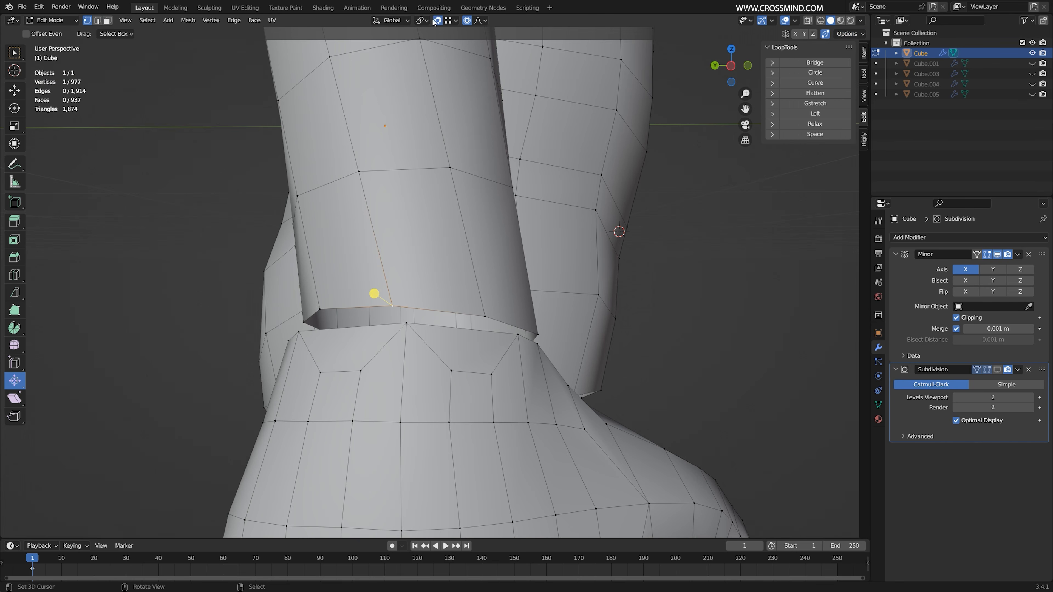
# Snap and merge three vertex pairs of the hand and forearm rims on the back of the wrist
pyautogui.keyDown('shift'); pyautogui.moveTo(408, 338); pyautogui.dragTo(423, 317, button='middle'); pyautogui.keyUp('shift')
pyautogui.press('g')
pyautogui.click(408, 301)
pyautogui.moveTo(545, 320); pyautogui.dragTo(558, 345, button='middle')
pyautogui.click(511, 324)
pyautogui.press('g')
pyautogui.click(480, 294)
pyautogui.click(506, 355)
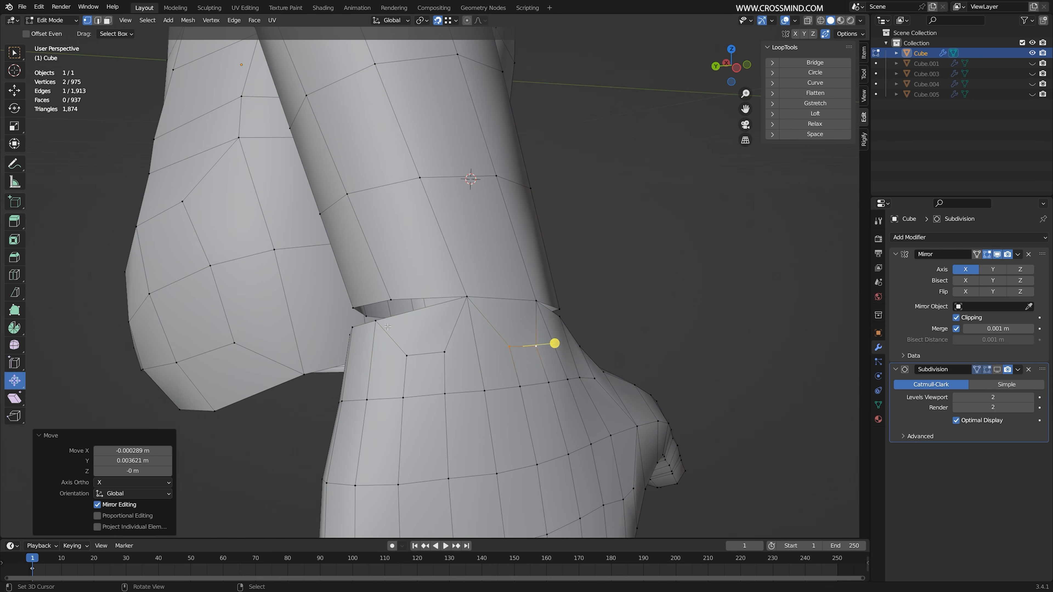
pyautogui.click(377, 319)
pyautogui.press('g')
pyautogui.click(397, 298)
# Snap and merge the hand and forearm rim vertices on the thumb side of the wrist
pyautogui.moveTo(397, 297); pyautogui.dragTo(419, 290, button='middle')
pyautogui.scroll(-3, 613, 353)
pyautogui.scroll(4, 625, 304)
pyautogui.rightClick(628, 302)
pyautogui.press('g')
pyautogui.click(593, 286)
pyautogui.click(450, 298)
pyautogui.press('g')
pyautogui.click(477, 294)
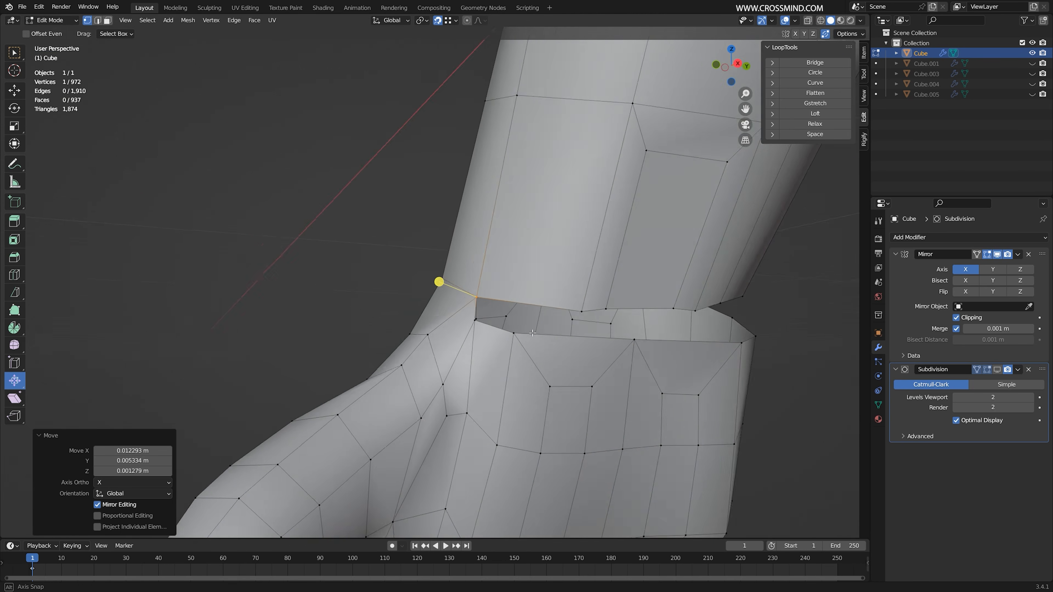
# Snap the palm-side hand rim vertices nearest the thumb onto the forearm rim
pyautogui.click(552, 296)
pyautogui.press('g')
pyautogui.click(501, 287)
pyautogui.moveTo(501, 287); pyautogui.dragTo(543, 322, button='middle')
pyautogui.click(504, 321)
pyautogui.press('g')
pyautogui.click(564, 306)
# Snap and merge the middle palm-side wrist vertices with the forearm rim, undoing one misplaced snap
pyautogui.click(551, 334)
pyautogui.press('g')
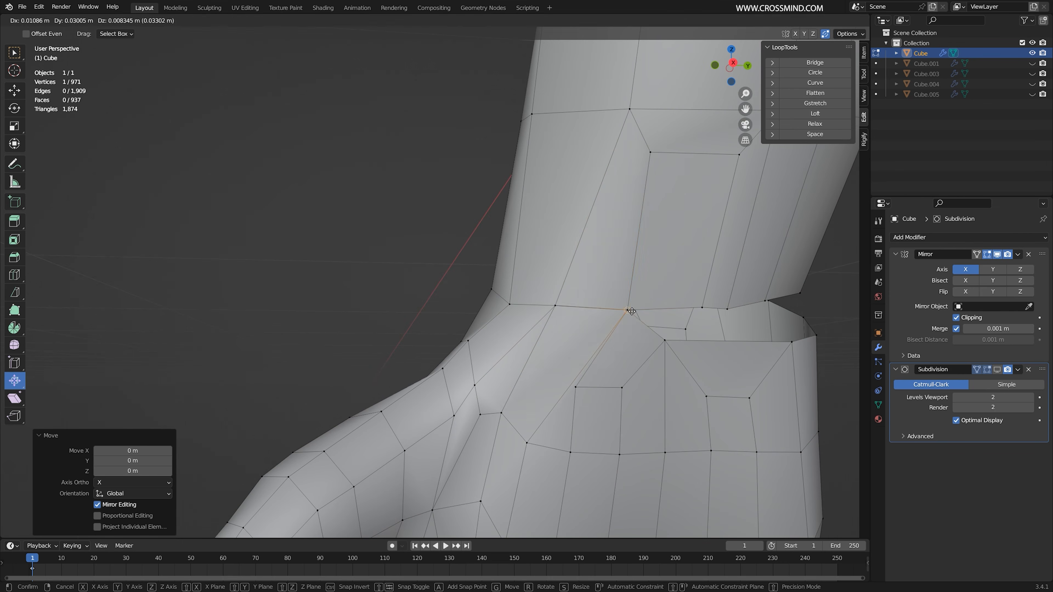
pyautogui.moveTo(674, 342); pyautogui.dragTo(649, 339, button='middle')
pyautogui.moveTo(616, 332); pyautogui.dragTo(631, 304, button='right')
pyautogui.moveTo(631, 304); pyautogui.dragTo(576, 317, button='middle')
pyautogui.moveTo(659, 332); pyautogui.dragTo(603, 309, button='right')
pyautogui.moveTo(603, 309); pyautogui.dragTo(591, 329, button='middle')
pyautogui.hotkey('ctrl', 'z')
pyautogui.moveTo(571, 327); pyautogui.dragTo(510, 307, button='right')
pyautogui.press('g')
pyautogui.click(522, 305)
pyautogui.moveTo(522, 304); pyautogui.dragTo(508, 307, button='middle')
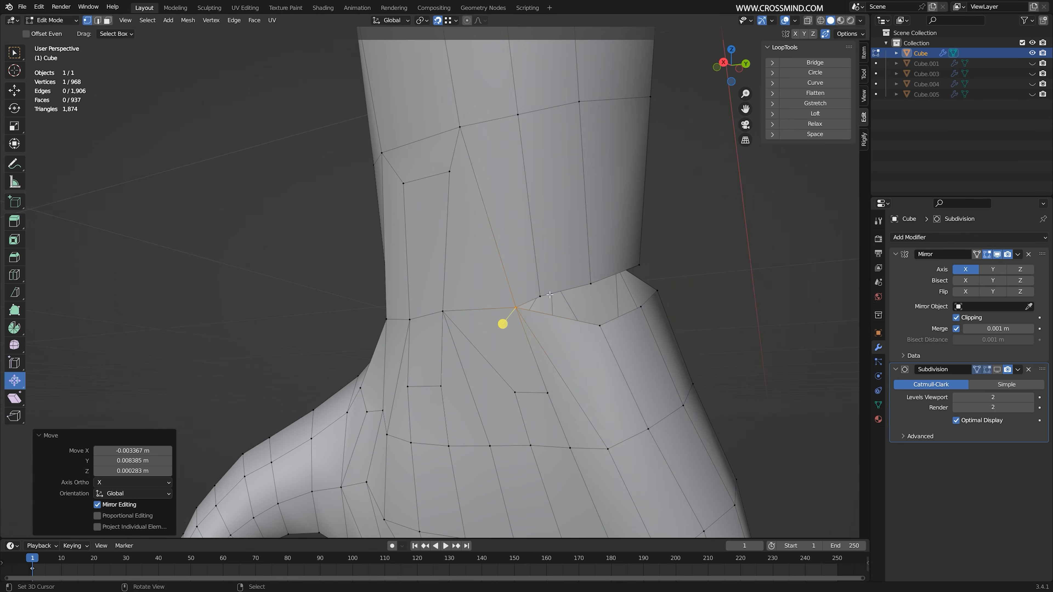
# Snap and merge the remaining forearm and hand rim vertices on the little-finger side to close the wrist seam
pyautogui.moveTo(541, 298); pyautogui.dragTo(600, 327, button='right')
pyautogui.press('g')
pyautogui.click(597, 326)
pyautogui.moveTo(597, 325); pyautogui.dragTo(578, 312, button='middle')
pyautogui.moveTo(607, 288); pyautogui.dragTo(650, 306, button='right')
pyautogui.press('g')
pyautogui.moveTo(651, 306); pyautogui.dragTo(597, 300, button='middle')
pyautogui.click(639, 304)
pyautogui.moveTo(674, 237); pyautogui.dragTo(723, 283, button='right')
pyautogui.moveTo(724, 283); pyautogui.dragTo(684, 284, button='middle')
# Move the short palm-side edges below the wrist seam up closer to the seam
pyautogui.rightClick(286, 272)
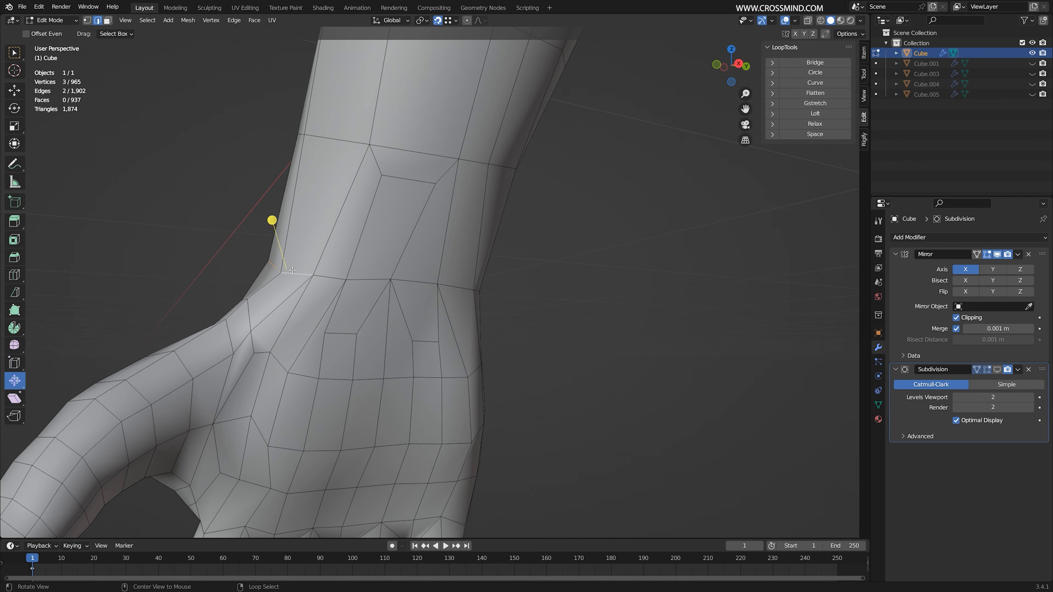
pyautogui.moveTo(290, 275); pyautogui.dragTo(332, 277, button='middle')
pyautogui.keyDown('shift'); pyautogui.rightClick(341, 274); pyautogui.keyUp('shift')
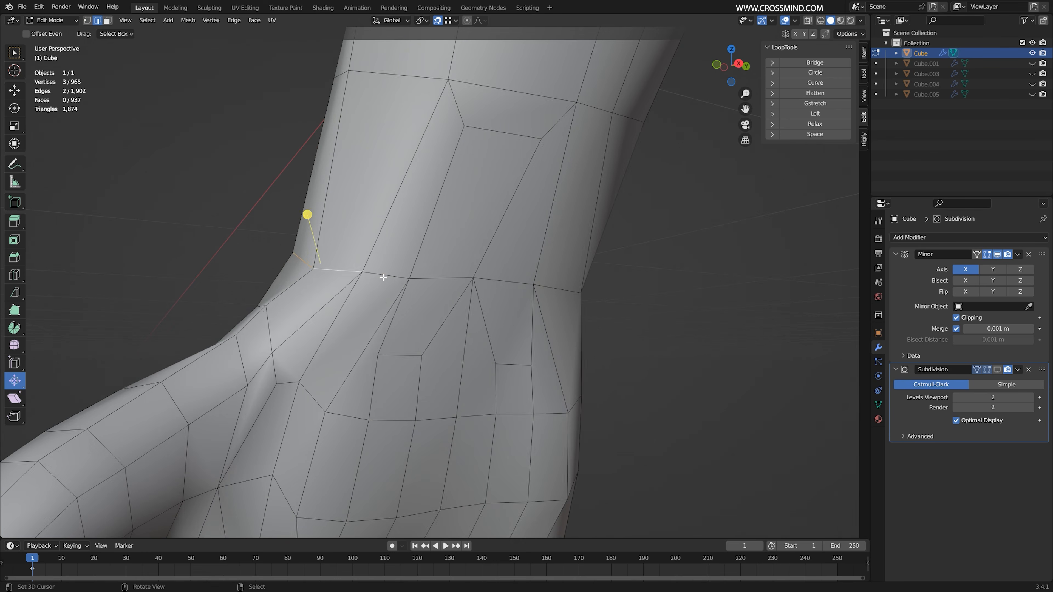
pyautogui.press('2')
pyautogui.moveTo(434, 284); pyautogui.dragTo(458, 287, button='middle')
pyautogui.moveTo(473, 319); pyautogui.dragTo(481, 293, button='right')
pyautogui.moveTo(539, 329); pyautogui.dragTo(538, 307, button='right')
pyautogui.scroll(-6, 585, 407)
pyautogui.press('KP_Decimal')
pyautogui.press('1')
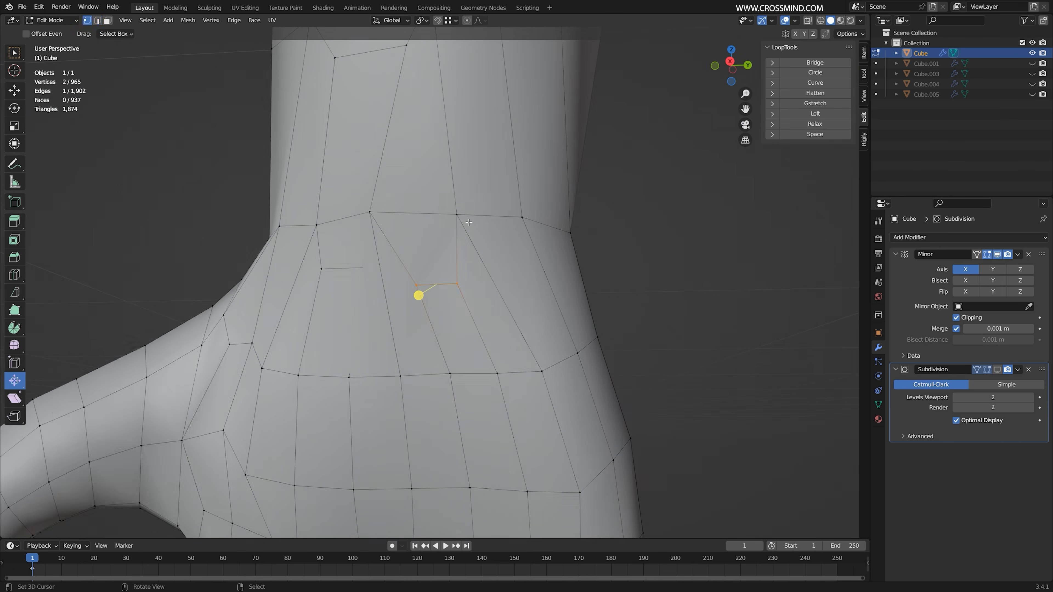
# Scale the short palm-side edge nearest the thumb by 0.764 and shift both short edges closer to the wrist seam
pyautogui.moveTo(372, 208); pyautogui.dragTo(394, 213, button='right')
pyautogui.scroll(-2, 414, 249)
pyautogui.keyDown('shift'); pyautogui.rightClick(394, 317); pyautogui.keyUp('shift')
pyautogui.press('s')
pyautogui.click(414, 325)
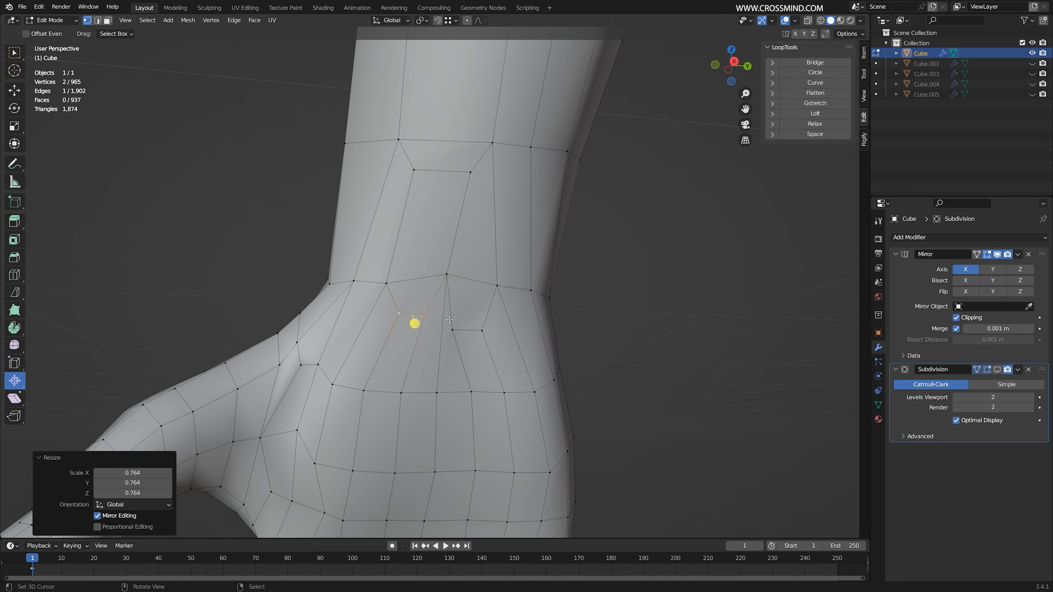
pyautogui.press('g')
pyautogui.press('w')
pyautogui.moveTo(419, 330); pyautogui.dragTo(445, 337, button='middle')
pyautogui.moveTo(482, 330); pyautogui.dragTo(481, 313, button='right')
pyautogui.scroll(-3, 519, 340)
# Review the joined wrist in Object Mode and save the file
pyautogui.moveTo(518, 340); pyautogui.dragTo(398, 316, button='middle')
pyautogui.press('Tab')
pyautogui.scroll(-4, 475, 342)
pyautogui.hotkey('ctrl', 's')
pyautogui.scroll(3, 501, 318)
# Return to Edit Mode, turn on proportional editing and move a face on the back of the hand near the wrist
pyautogui.press('Tab')
pyautogui.press('3')
pyautogui.click(520, 290)
pyautogui.press('o')
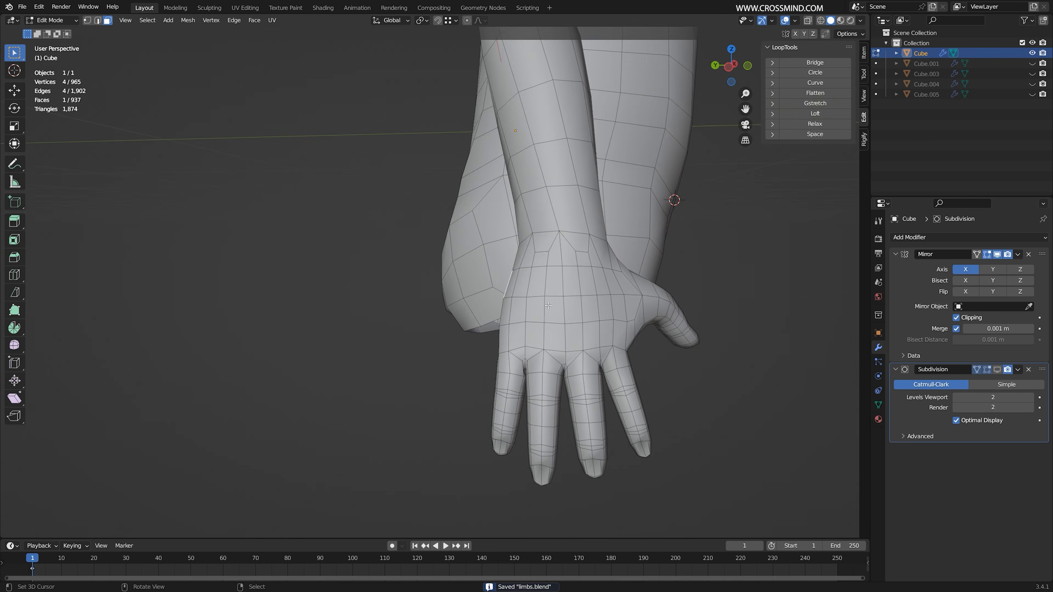
pyautogui.press('g')
pyautogui.click(520, 327)
pyautogui.press('2')
pyautogui.click(585, 301)
pyautogui.moveTo(589, 302); pyautogui.dragTo(701, 299, button='middle')
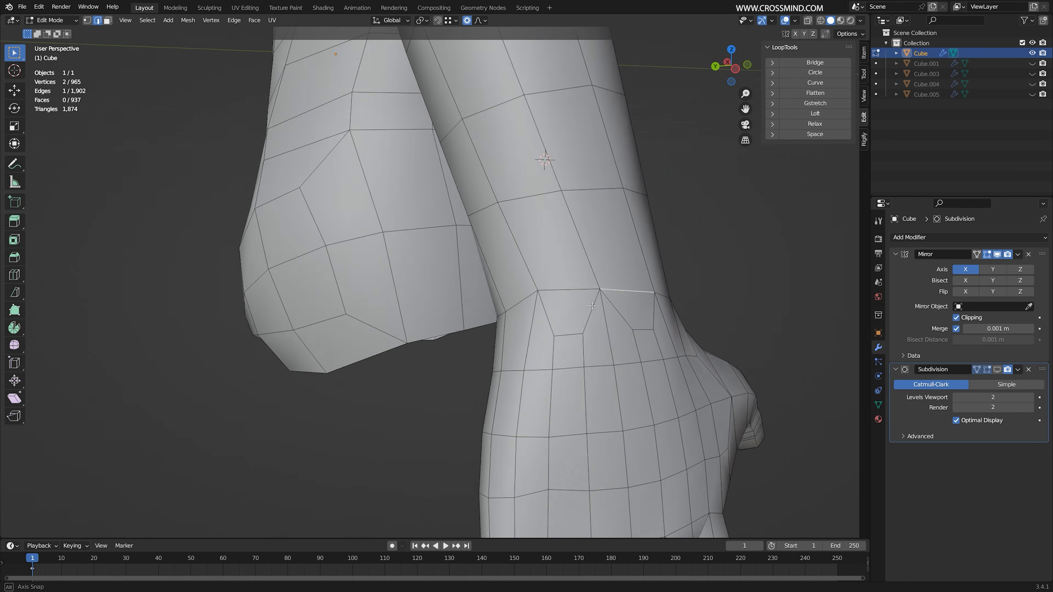
# Reposition a seam vertex on the back of the wrist with proportional editing
pyautogui.press('1')
pyautogui.rightClick(537, 290)
pyautogui.press('g')
pyautogui.moveTo(550, 301); pyautogui.dragTo(614, 305, button='middle')
pyautogui.press('3')
pyautogui.rightClick(499, 349)
pyautogui.press('2')
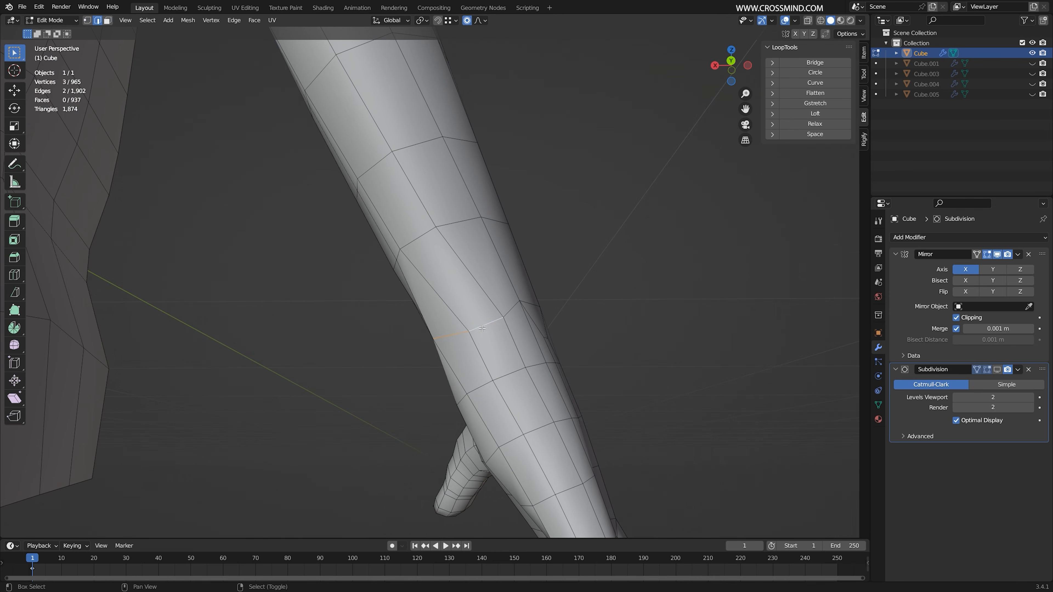
# Even out the vertices along the back of the wrist seam, using a proportional size of 0.052
pyautogui.moveTo(482, 328); pyautogui.dragTo(496, 295, button='middle')
pyautogui.rightClick(483, 335)
pyautogui.press('g')
pyautogui.scroll(7, 504, 330)
pyautogui.click(497, 331)
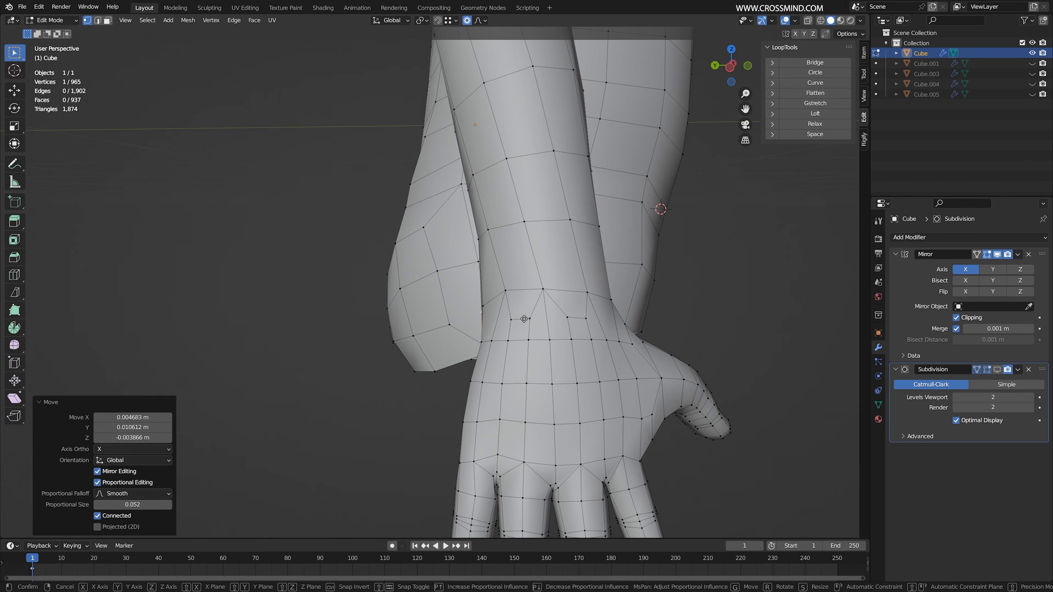
pyautogui.press('g')
pyautogui.click(495, 293)
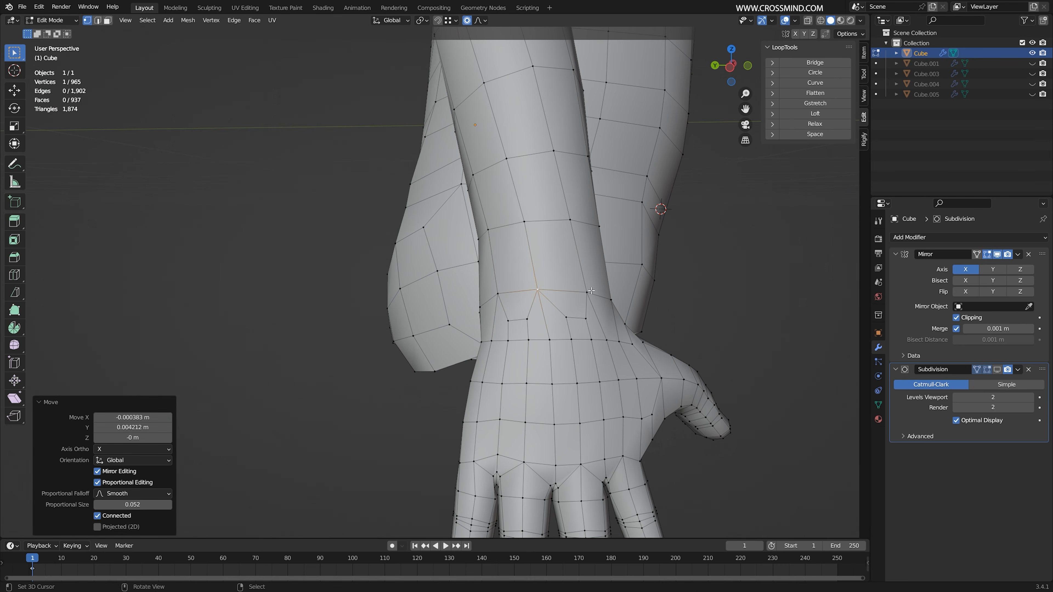
# Show the Subdivision modifier in the viewport and add a scaled edge loop on the forearm just above the wrist seam
pyautogui.moveTo(495, 293)
pyautogui.mouseDown(button='middle')
pyautogui.moveTo(475, 269)
pyautogui.moveTo(484, 275)
pyautogui.mouseUp(button='middle')
pyautogui.click(997, 369)
pyautogui.moveTo(564, 313); pyautogui.dragTo(424, 283, button='middle')
pyautogui.click(361, 276)
pyautogui.press('s')
pyautogui.click(518, 259)
# Preview the smoothed wrist in Object Mode and slightly adjust the palm-side geometry below the seam
pyautogui.press('Tab')
pyautogui.press('Tab')
pyautogui.moveTo(639, 276); pyautogui.dragTo(573, 289, button='middle')
pyautogui.moveTo(581, 317)
pyautogui.mouseDown(button='middle')
pyautogui.moveTo(542, 317)
pyautogui.moveTo(536, 327)
pyautogui.moveTo(592, 330)
pyautogui.mouseUp(button='middle')
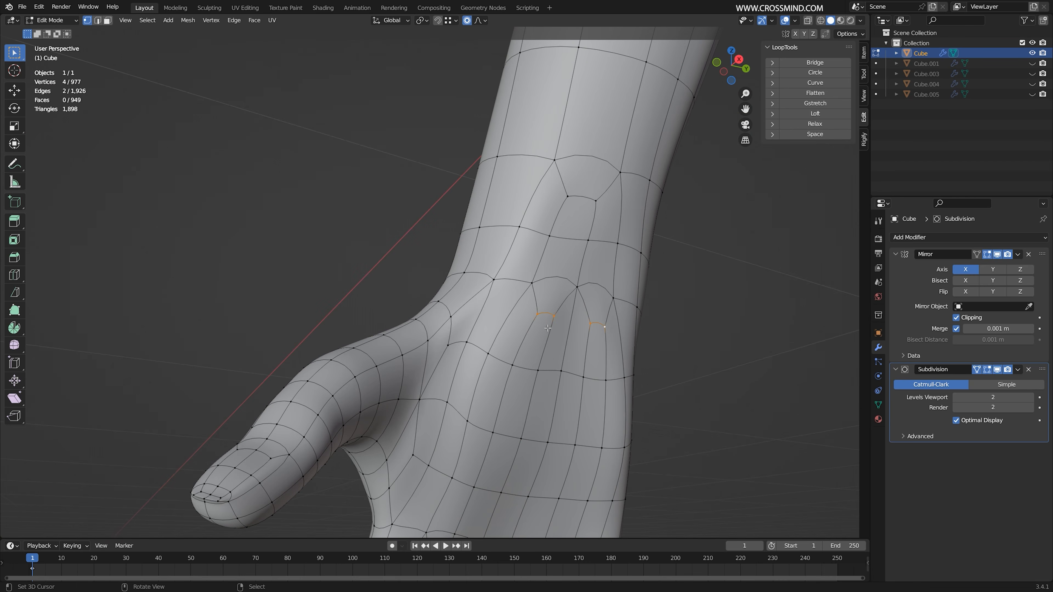
pyautogui.press('Tab')
pyautogui.press('Tab')
pyautogui.moveTo(549, 365); pyautogui.dragTo(507, 315, button='middle')
pyautogui.rightClick(568, 372)
pyautogui.press('g')
pyautogui.click(574, 375)
# Select the edges all around the wrist seam, slide them by a factor of 0.300 and fine-tune their position
pyautogui.keyDown('shift'); pyautogui.rightClick(450, 346); pyautogui.keyUp('shift')
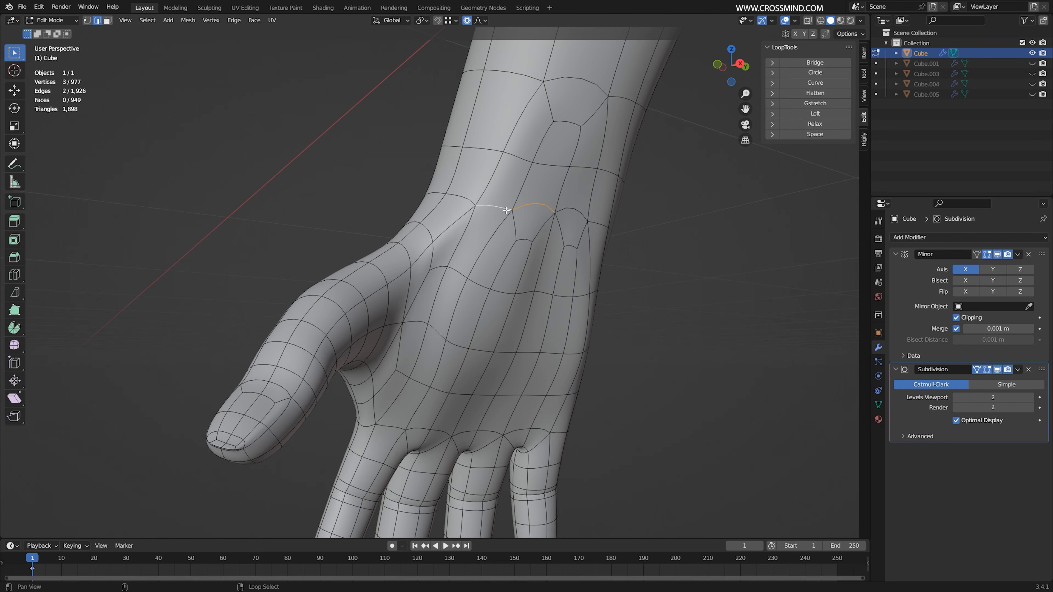
pyautogui.moveTo(586, 222); pyautogui.dragTo(475, 228, button='middle')
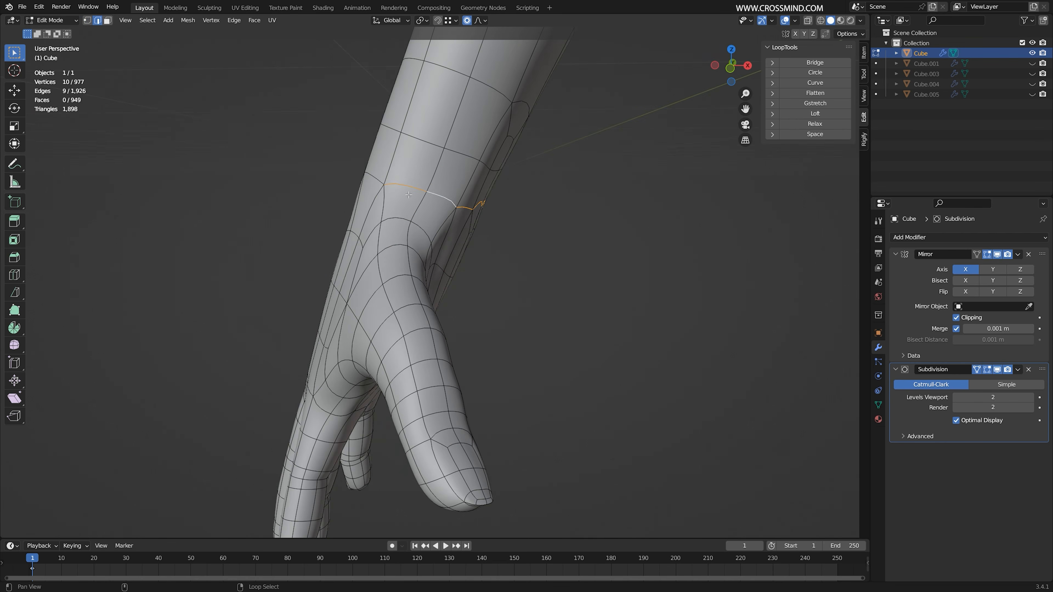
pyautogui.moveTo(408, 194); pyautogui.dragTo(365, 232, button='middle')
pyautogui.moveTo(364, 232); pyautogui.dragTo(290, 246, button='middle')
pyautogui.keyDown('shift'); pyautogui.rightClick(377, 218); pyautogui.keyUp('shift')
pyautogui.press('g')
pyautogui.click(419, 243)
pyautogui.keyDown('shift'); pyautogui.moveTo(787, 286); pyautogui.dragTo(562, 276, button='middle'); pyautogui.keyUp('shift')
pyautogui.press('g')
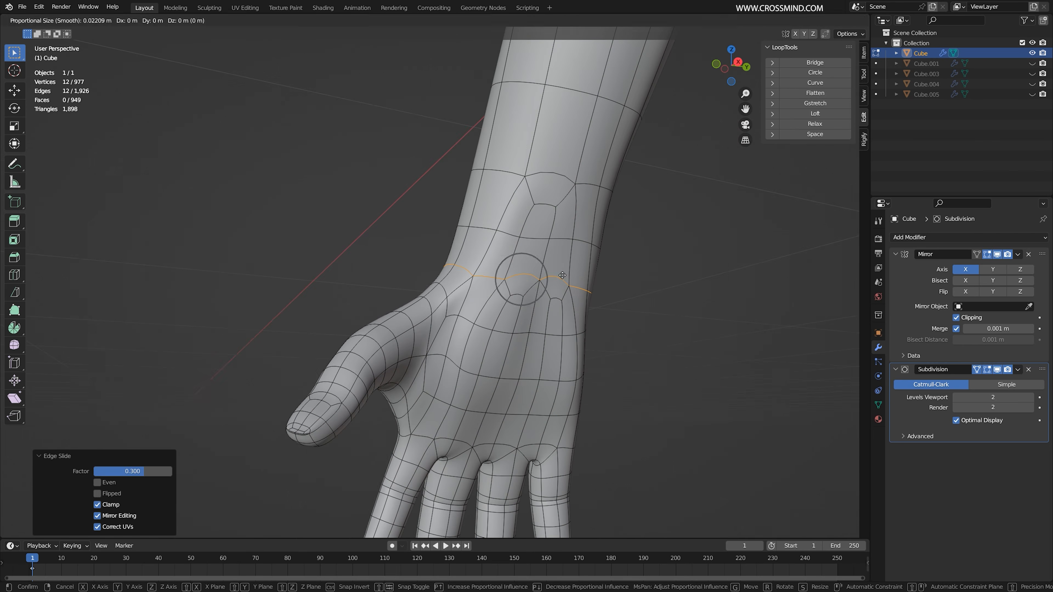
pyautogui.click(562, 281)
# Slide the edge loop above the wrist seam toward the hand by a factor of -0.856
pyautogui.keyDown('alt'); pyautogui.rightClick(558, 239); pyautogui.keyUp('alt')
pyautogui.press('g')
pyautogui.press('g')
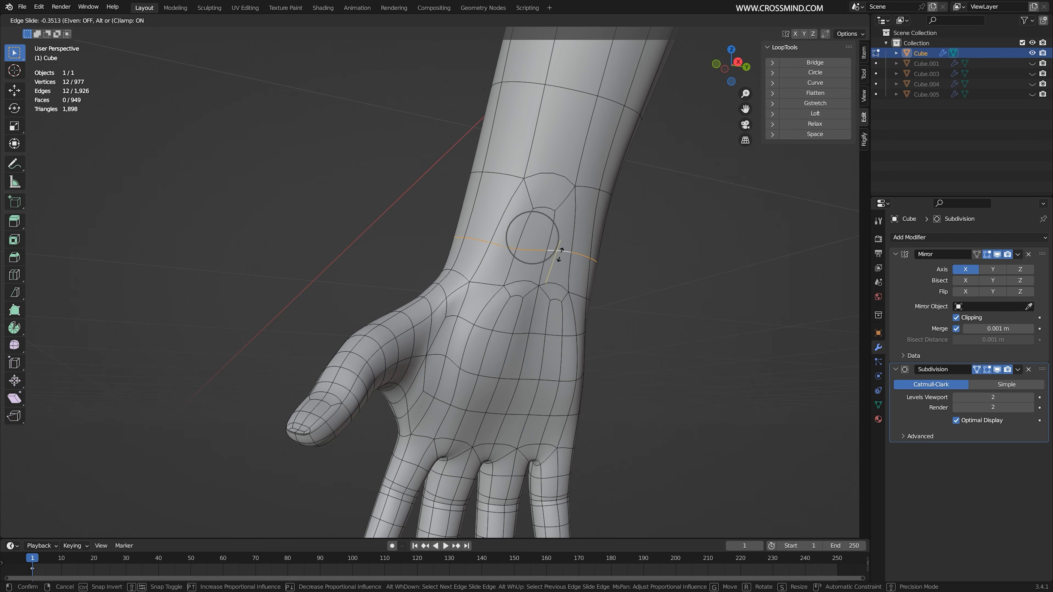
pyautogui.click(560, 275)
# Slide the two short edges just below the palm-side wrist seam by a factor of -0.757
pyautogui.moveTo(560, 276); pyautogui.dragTo(550, 275, button='middle')
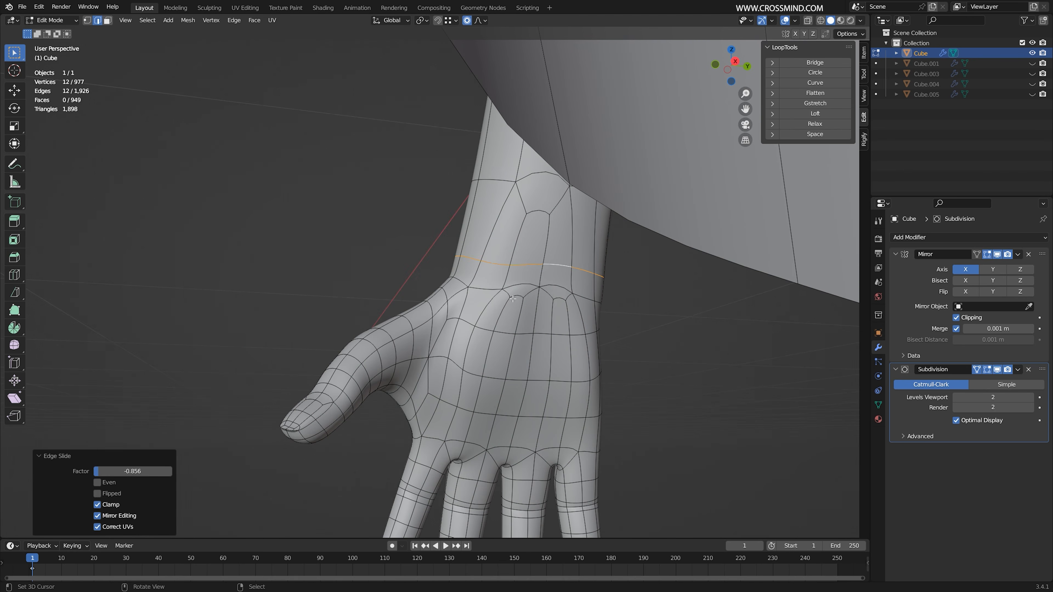
pyautogui.rightClick(516, 296)
pyautogui.keyDown('shift'); pyautogui.rightClick(559, 298); pyautogui.keyUp('shift')
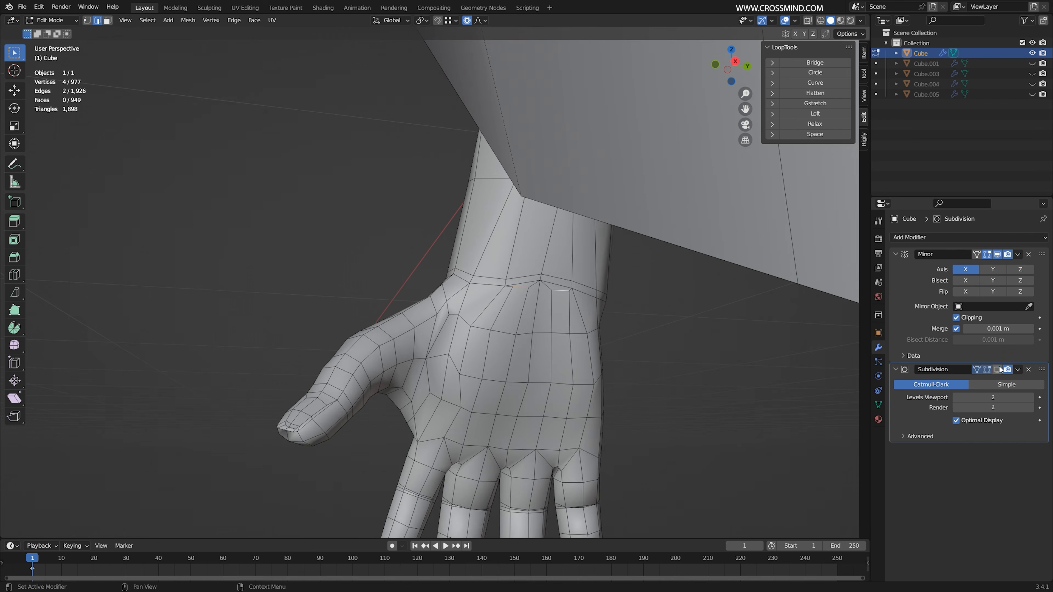
pyautogui.scroll(5, 670, 318)
pyautogui.press('g')
pyautogui.press('g')
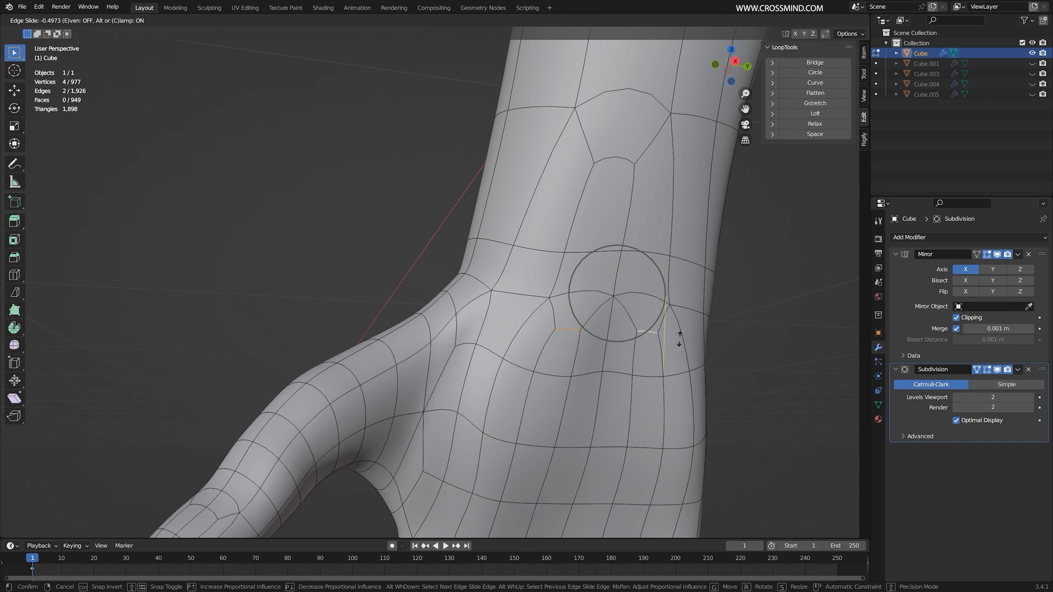
pyautogui.click(678, 348)
pyautogui.scroll(-4, 677, 348)
# Slide the edge loop just above the wrist seam by a factor of -0.171 and nudge it with proportional editing
pyautogui.moveTo(518, 286); pyautogui.dragTo(557, 287, button='middle')
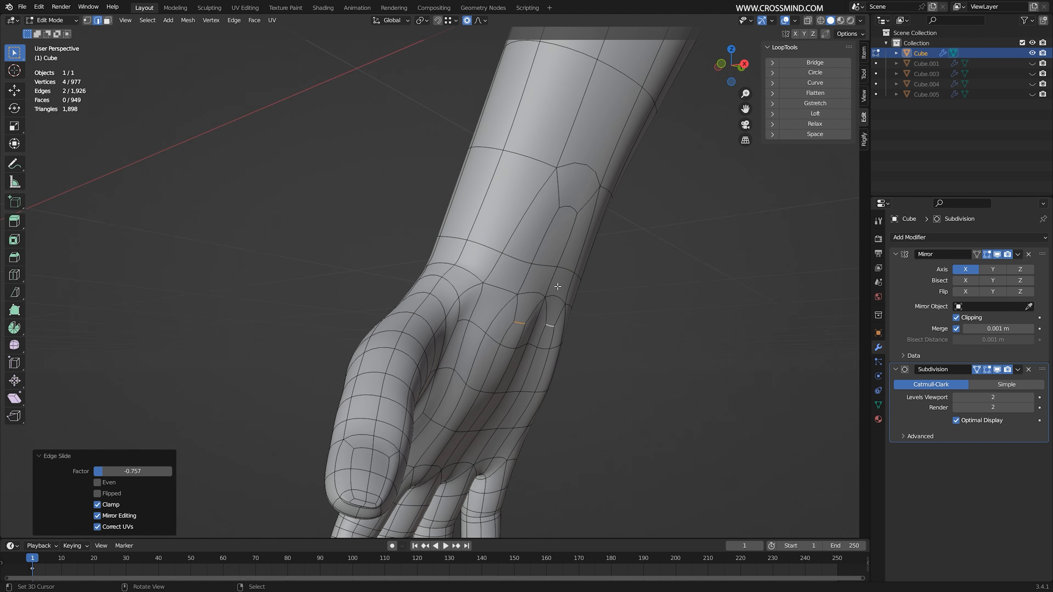
pyautogui.keyDown('alt'); pyautogui.rightClick(563, 269); pyautogui.keyUp('alt')
pyautogui.press('g')
pyautogui.click(577, 272)
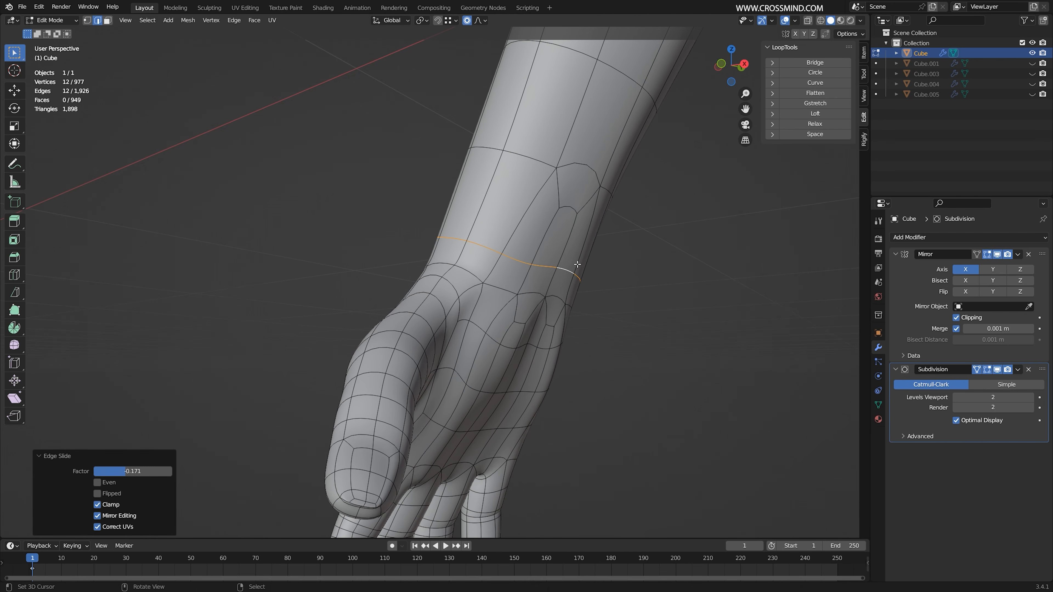
pyautogui.press('g')
pyautogui.click(573, 267)
pyautogui.moveTo(572, 268); pyautogui.dragTo(664, 287, button='middle')
# Hide the Subdivision modifier in the viewport and move the edge loop further up the forearm, away from the wrist seam
pyautogui.click(997, 370)
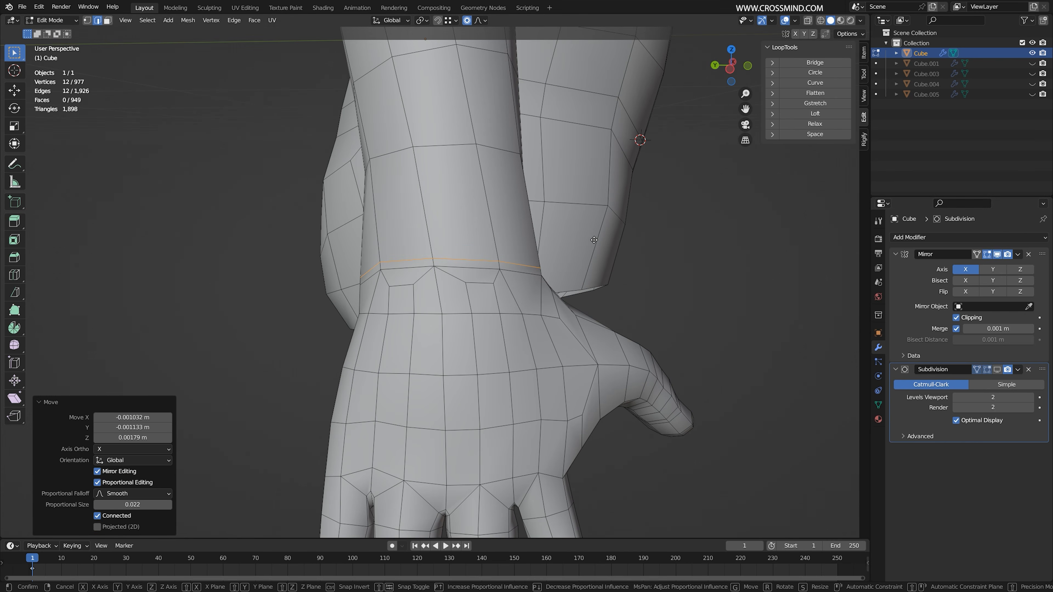
pyautogui.press('g')
pyautogui.click(593, 217)
pyautogui.press('g')
pyautogui.moveTo(593, 216); pyautogui.dragTo(589, 245, button='middle')
pyautogui.rightClick(510, 254)
# Select the first pair of vertices just below the seam on the back of the hand and scale them
pyautogui.press('1')
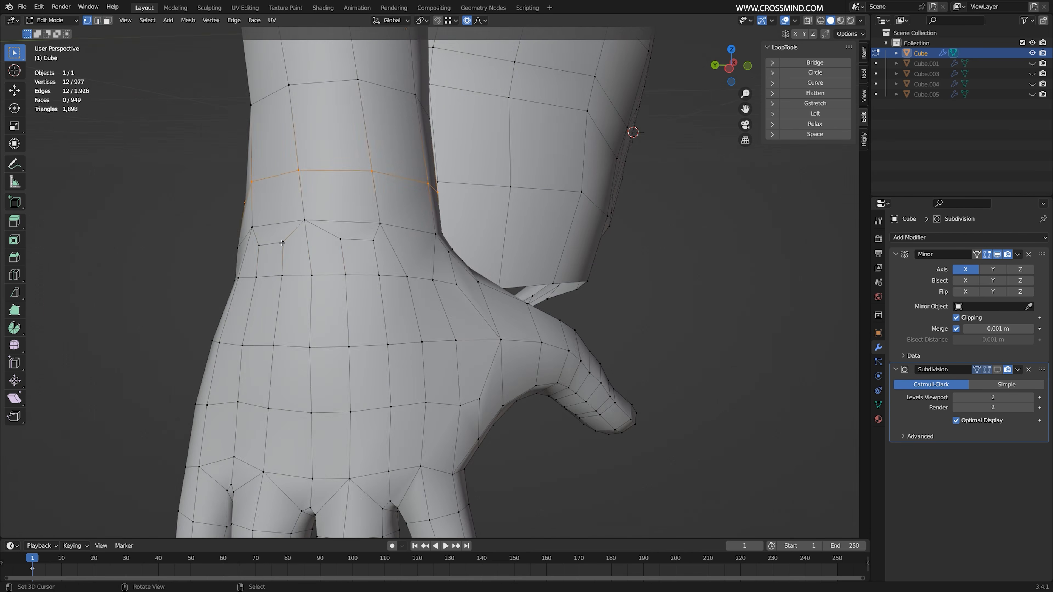
pyautogui.rightClick(282, 243)
pyautogui.keyDown('shift'); pyautogui.rightClick(260, 245); pyautogui.keyUp('shift')
pyautogui.press('s')
pyautogui.moveTo(263, 246); pyautogui.dragTo(564, 228, button='middle')
pyautogui.click(325, 251)
# Reposition and scale the second vertex pair below the wrist seam on the back of the hand
pyautogui.rightClick(349, 240)
pyautogui.keyDown('shift'); pyautogui.rightClick(382, 240); pyautogui.keyUp('shift')
pyautogui.press('g')
pyautogui.click(463, 241)
pyautogui.press('s')
pyautogui.click(464, 240)
# Adjust the position of one edge at the wrist on the back of the hand and scale another edge nearby
pyautogui.press('2')
pyautogui.rightClick(359, 206)
pyautogui.press('g')
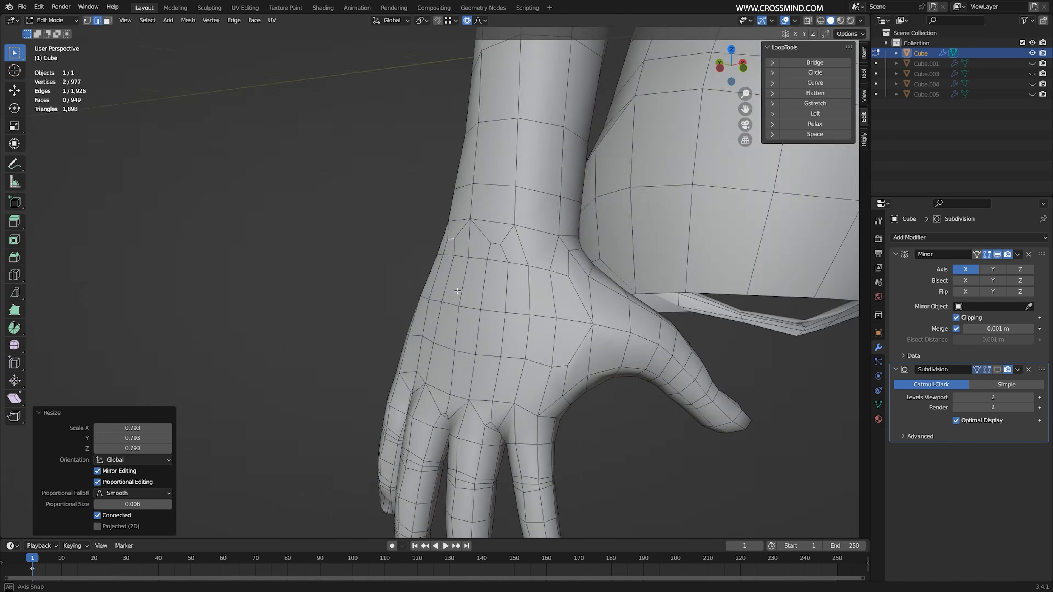
pyautogui.moveTo(457, 292); pyautogui.dragTo(547, 280, button='middle')
pyautogui.rightClick(617, 266)
pyautogui.press('s')
pyautogui.click(647, 268)
# Reposition a single vertex at the wrist and preview the hand in Object Mode
pyautogui.press('1')
pyautogui.rightClick(577, 211)
pyautogui.press('g')
pyautogui.click(579, 225)
pyautogui.click(632, 224)
pyautogui.scroll(-5, 670, 266)
pyautogui.press('Tab')
pyautogui.press('Tab')
# Select a row of five faces across the palm and adjust their position from a side view
pyautogui.press('3')
pyautogui.rightClick(473, 288)
pyautogui.moveTo(472, 288); pyautogui.dragTo(537, 307, button='middle')
pyautogui.keyDown('ctrl'); pyautogui.click(577, 296); pyautogui.keyUp('ctrl')
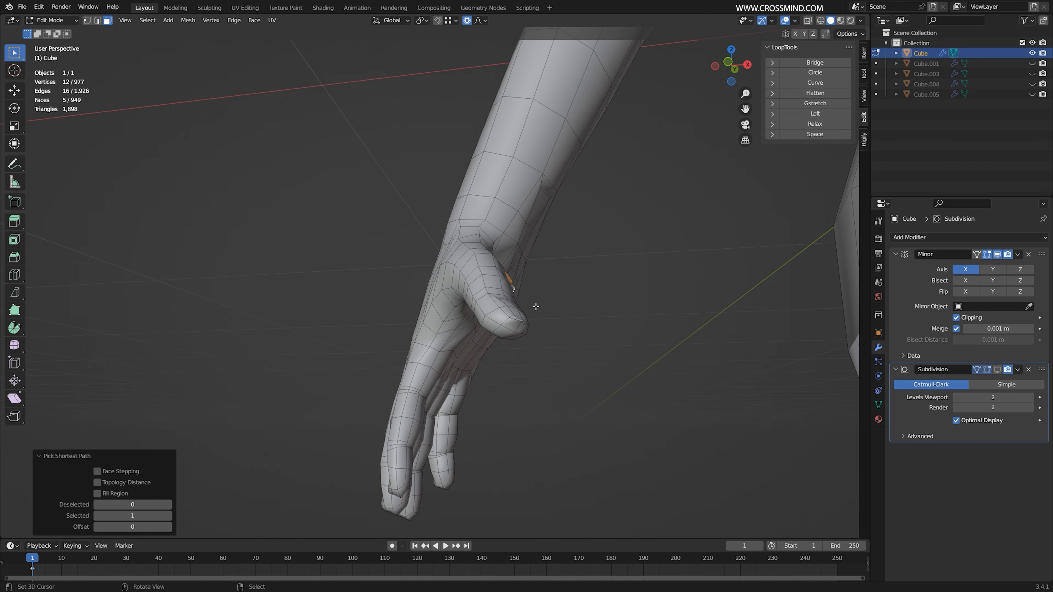
pyautogui.press('g')
pyautogui.moveTo(470, 311); pyautogui.dragTo(498, 340, button='middle')
# Select the seven-edge path across the middle of the palm, rotate it and move it toward the wrist
pyautogui.scroll(3, 498, 343)
pyautogui.press('2')
pyautogui.click(498, 343)
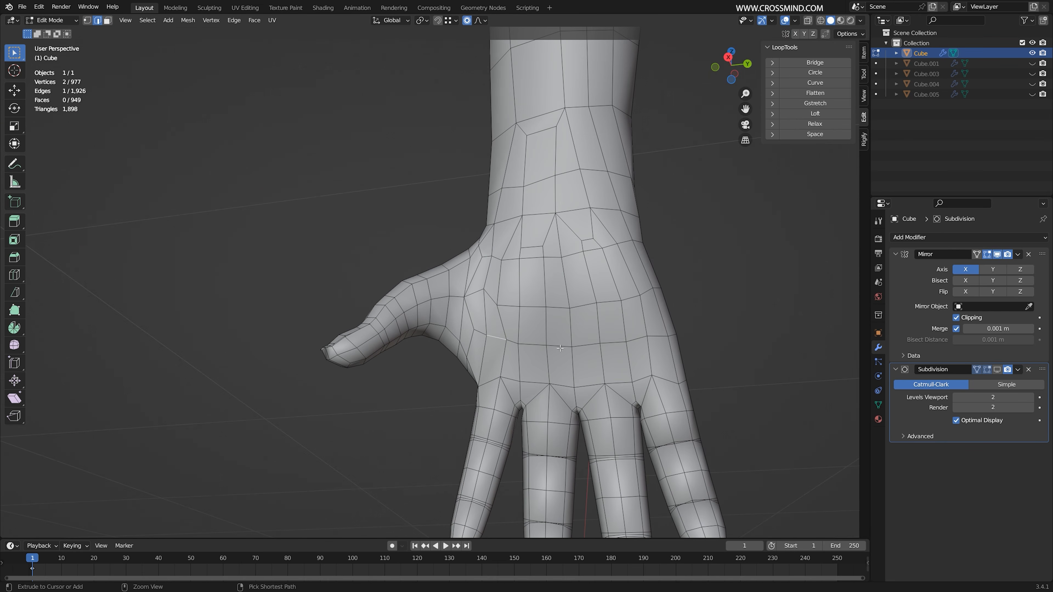
pyautogui.keyDown('ctrl'); pyautogui.rightClick(636, 339); pyautogui.keyUp('ctrl')
pyautogui.moveTo(636, 339); pyautogui.dragTo(641, 342, button='middle')
pyautogui.press('r')
pyautogui.click(664, 334)
pyautogui.press('g')
pyautogui.click(668, 322)
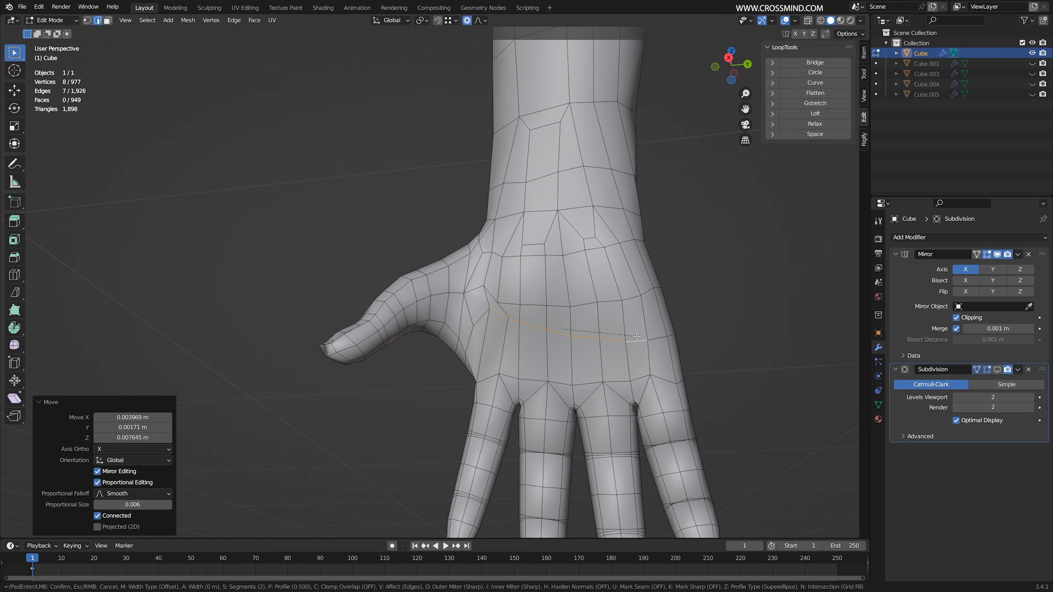
# Try to bevel the edge path across the palm, preview it in Object Mode and undo the latest changes
pyautogui.hotkey('ctrl', 'b')
pyautogui.click(647, 338)
pyautogui.moveTo(647, 338); pyautogui.dragTo(620, 330, button='middle')
pyautogui.press('Tab')
pyautogui.press('Tab')
pyautogui.hotkey('ctrl', 'z')
pyautogui.hotkey('ctrl', 'z')
pyautogui.hotkey('ctrl', 'z')
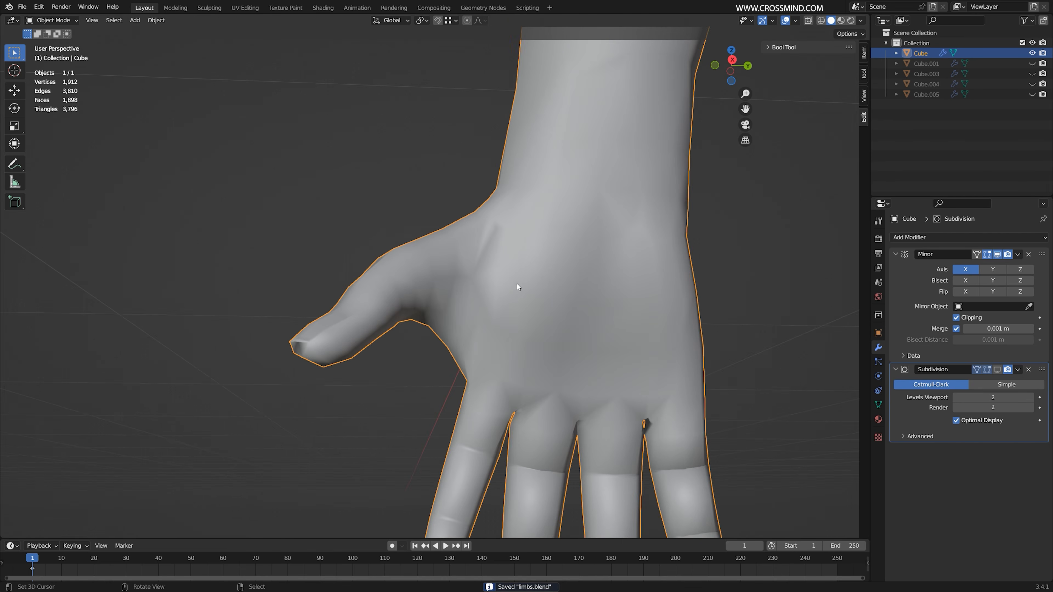
# Reposition vertices on the thumb side of the palm to even out the topology
pyautogui.press('Tab')
pyautogui.press('g')
pyautogui.click(524, 340)
pyautogui.press('g')
pyautogui.click(514, 344)
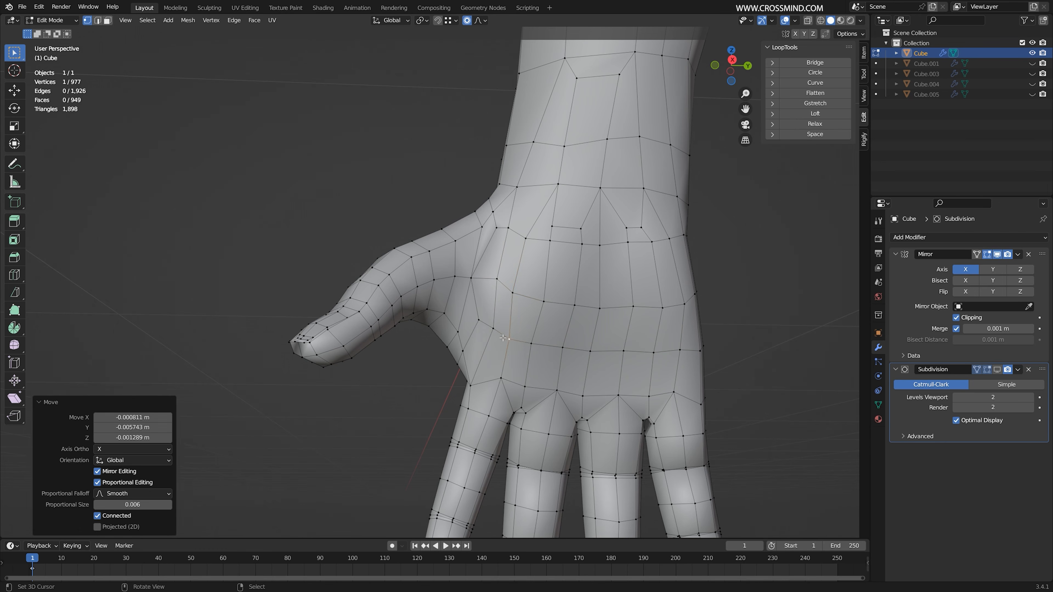
pyautogui.moveTo(514, 345); pyautogui.dragTo(580, 262, button='middle')
pyautogui.press('g')
pyautogui.click(554, 338)
# Select the row of six faces across the middle of the palm and adjust its position from the side
pyautogui.press('3')
pyautogui.click(580, 262)
pyautogui.keyDown('ctrl'); pyautogui.click(690, 331); pyautogui.keyUp('ctrl')
pyautogui.keyDown('ctrl'); pyautogui.click(533, 338); pyautogui.keyUp('ctrl')
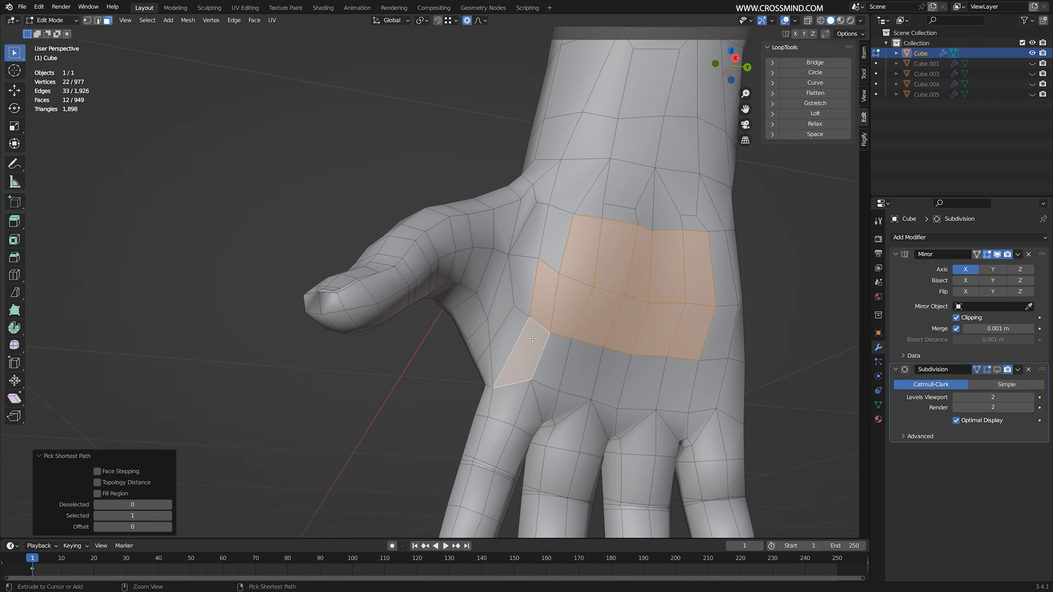
pyautogui.rightClick(549, 290)
pyautogui.keyDown('ctrl'); pyautogui.rightClick(690, 332); pyautogui.keyUp('ctrl')
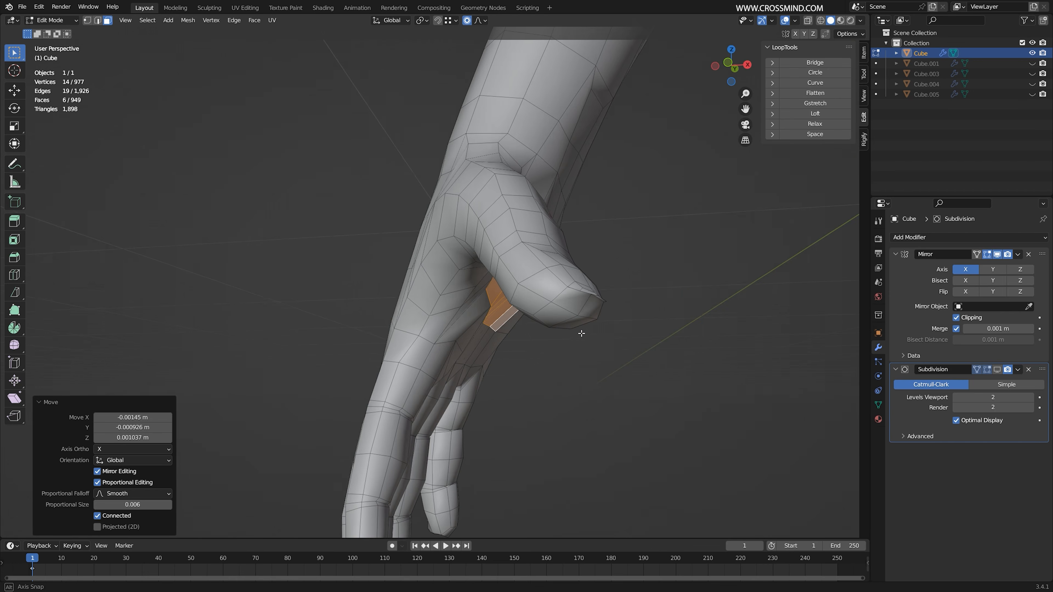
pyautogui.press('g')
pyautogui.moveTo(581, 332); pyautogui.dragTo(422, 239, button='middle')
pyautogui.click(588, 303)
pyautogui.press('g')
pyautogui.click(499, 286)
# Select the row of six palm faces just above the finger bases, then move and rotate it to shape the palm
pyautogui.rightClick(439, 154)
pyautogui.keyDown('ctrl'); pyautogui.rightClick(512, 271); pyautogui.keyUp('ctrl')
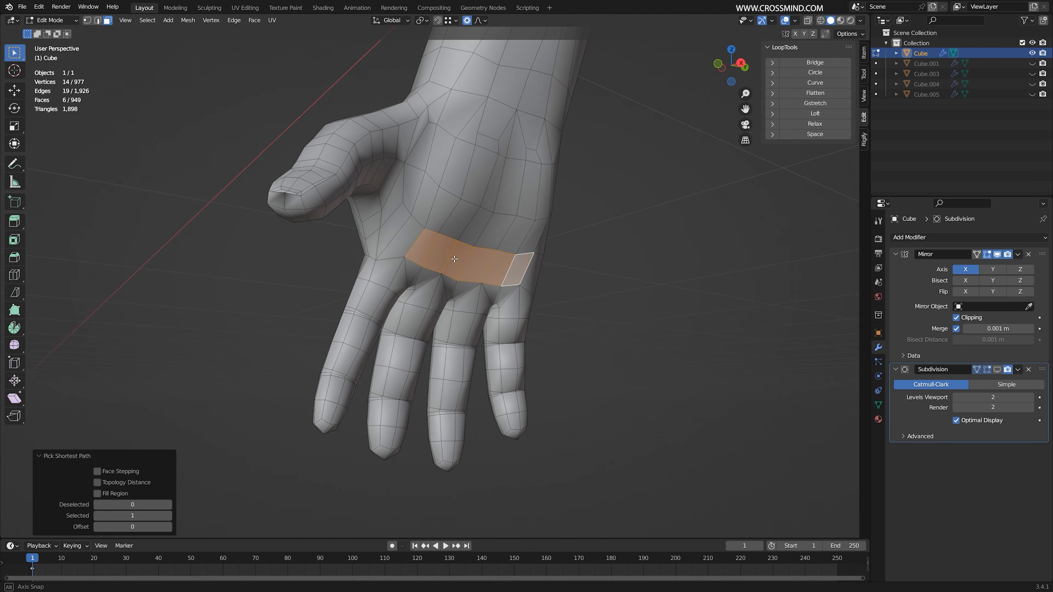
pyautogui.press('g')
pyautogui.moveTo(512, 271)
pyautogui.mouseDown(button='middle')
pyautogui.moveTo(489, 267)
pyautogui.moveTo(513, 244)
pyautogui.moveTo(442, 231)
pyautogui.moveTo(531, 259)
pyautogui.moveTo(513, 254)
pyautogui.mouseUp(button='middle')
pyautogui.click(493, 264)
pyautogui.press('r')
pyautogui.click(514, 236)
pyautogui.press('g')
pyautogui.click(519, 241)
# Preview the reshaped hand in Object Mode and save the file
pyautogui.press('Tab')
pyautogui.scroll(-4, 521, 259)
pyautogui.hotkey('ctrl', 's')
pyautogui.scroll(5, 522, 258)
pyautogui.press('Tab')
# Select the row of six faces on the upper palm below the wrist, shift it slightly and rotate it by about 2.25°
pyautogui.moveTo(415, 249); pyautogui.dragTo(456, 232, button='middle')
pyautogui.rightClick(458, 228)
pyautogui.keyDown('ctrl'); pyautogui.rightClick(547, 242); pyautogui.keyUp('ctrl')
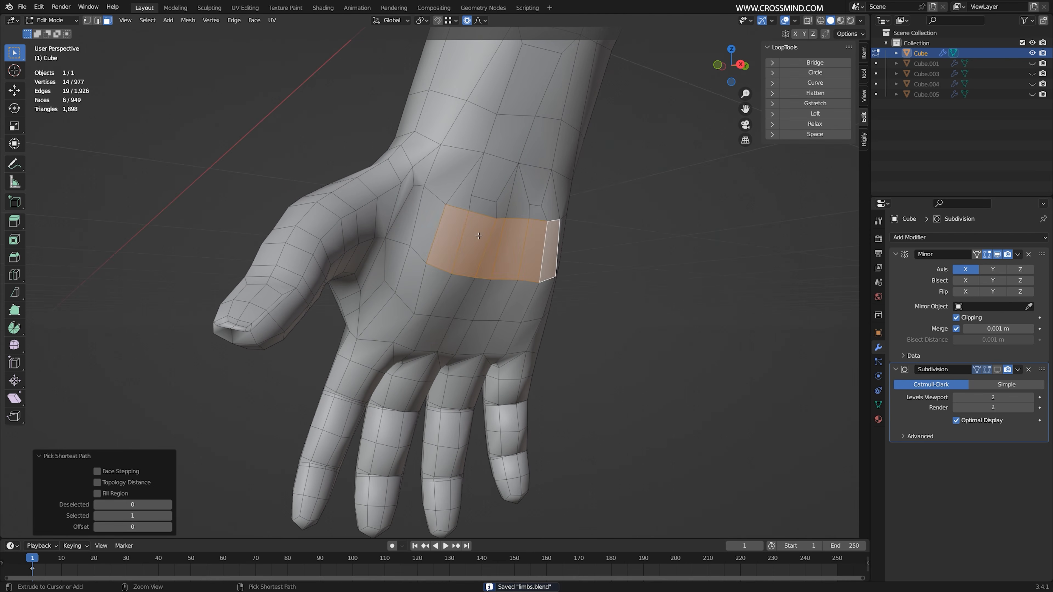
pyautogui.moveTo(547, 243)
pyautogui.mouseDown(button='middle')
pyautogui.moveTo(508, 245)
pyautogui.moveTo(539, 245)
pyautogui.mouseUp(button='middle')
pyautogui.press('g')
pyautogui.click(544, 245)
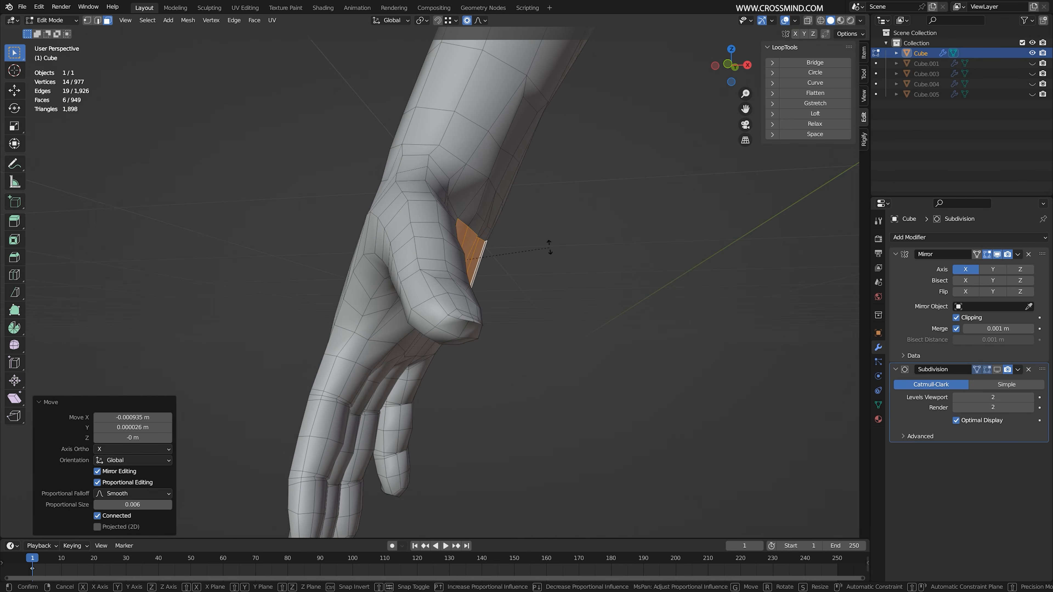
pyautogui.press('r')
pyautogui.click(548, 245)
pyautogui.press('r')
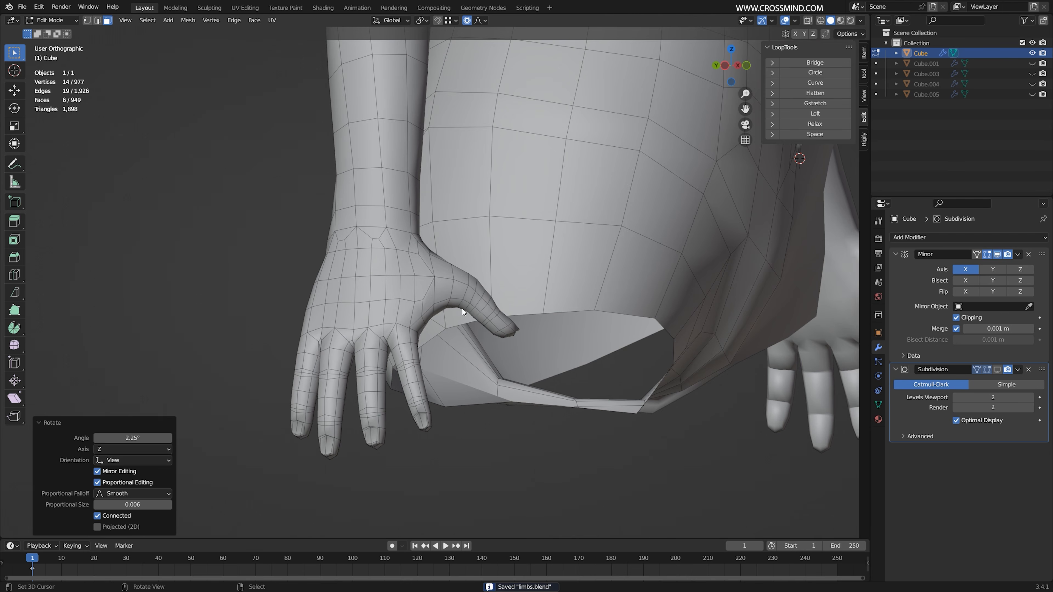
# Review the whole body in Object Mode with the Subdivision modifier shown and save the file as limbs1.blend
pyautogui.press('Tab')
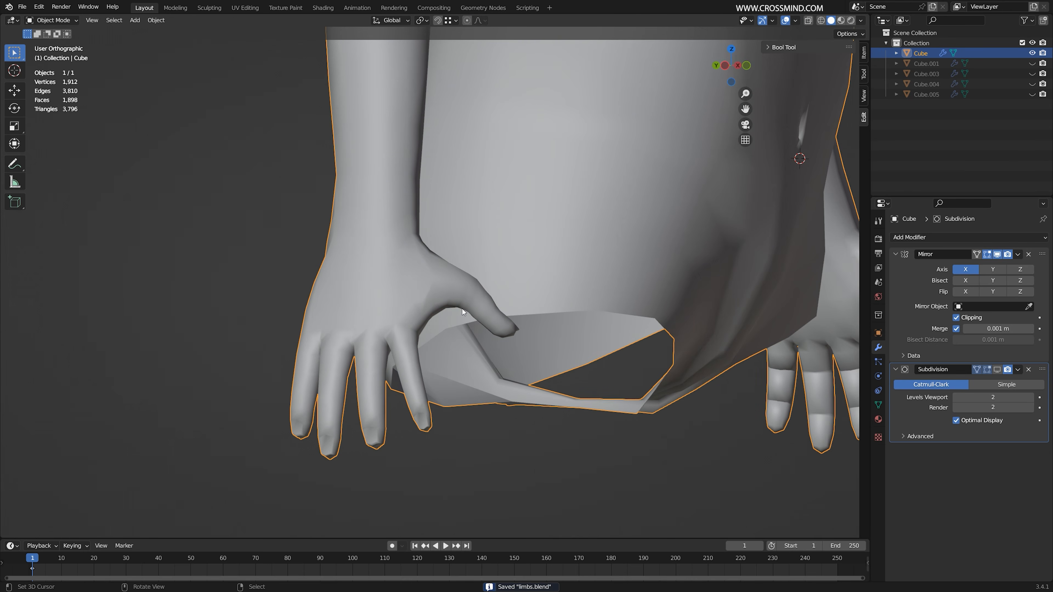
pyautogui.press('KP_1')
pyautogui.scroll(-4, 467, 272)
pyautogui.moveTo(468, 272); pyautogui.dragTo(474, 214, button='middle')
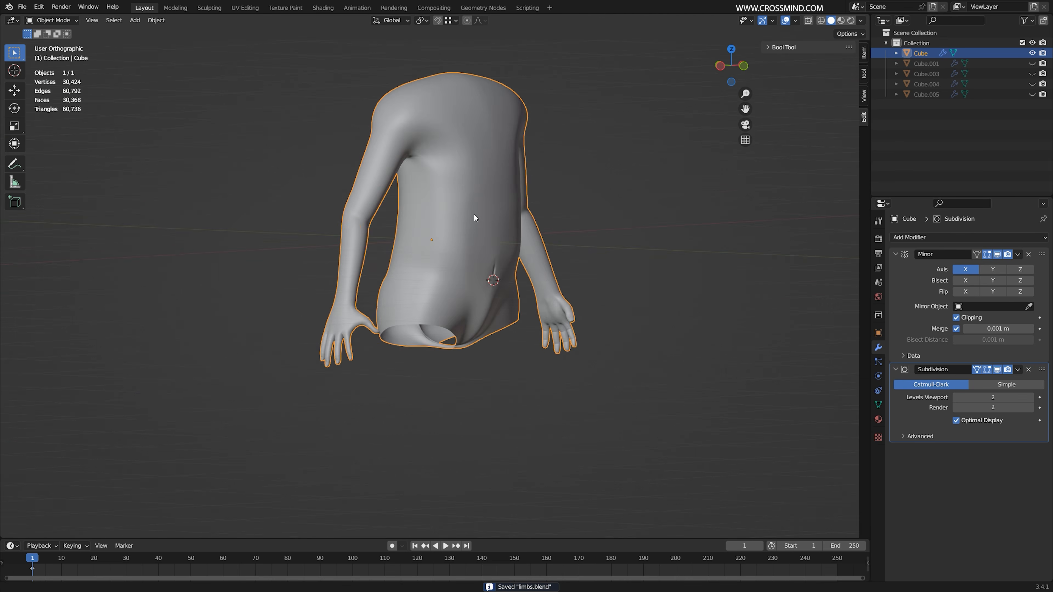
pyautogui.scroll(5, 475, 217)
pyautogui.scroll(-5, 551, 295)
pyautogui.press('KP_1')
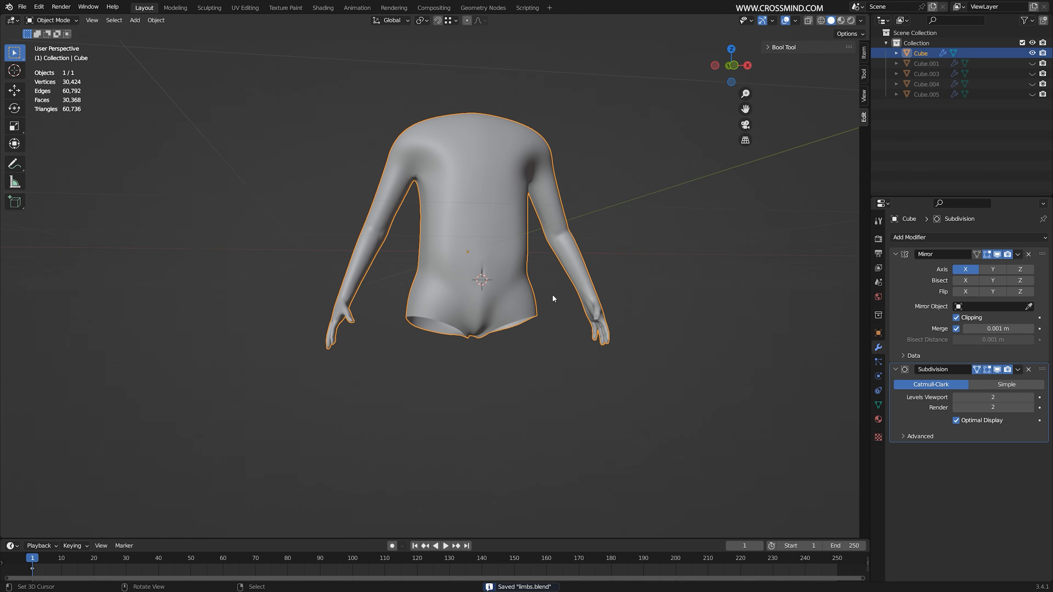
pyautogui.scroll(5, 562, 326)
pyautogui.hotkey('ctrl', 's')
pyautogui.scroll(2, 491, 374)
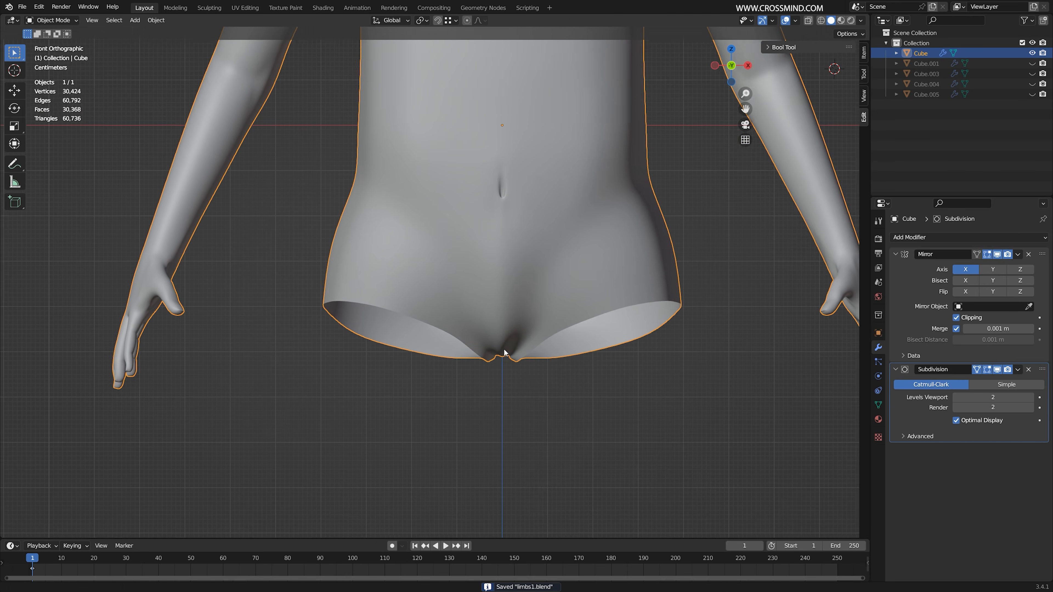
# Extrude the leg opening's edge loop downward by about 0.124 m and flatten its end along Z
pyautogui.press('Tab')
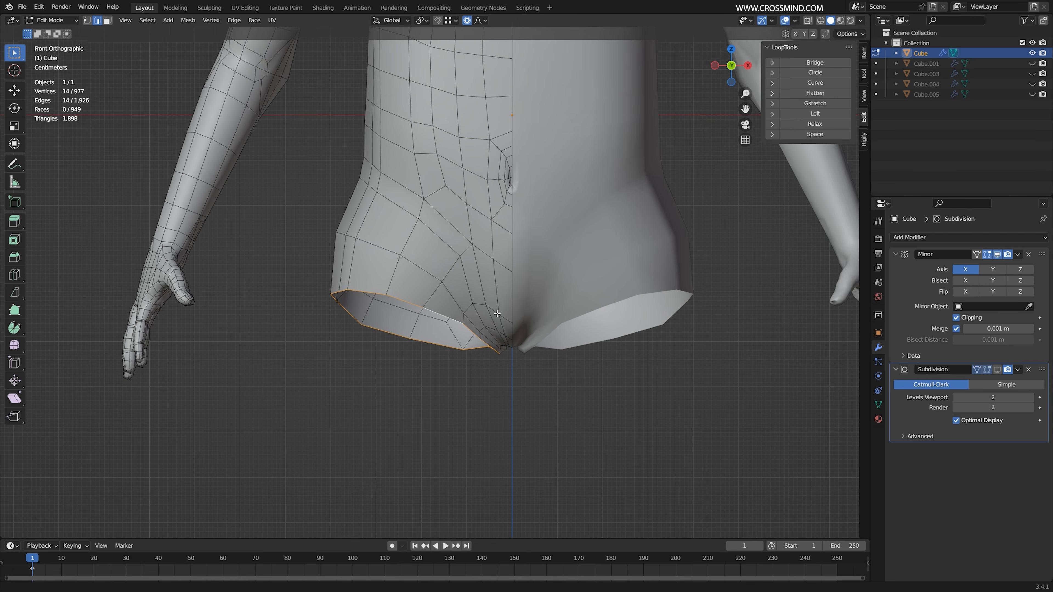
pyautogui.keyDown('shift'); pyautogui.moveTo(436, 313); pyautogui.dragTo(461, 283, button='middle'); pyautogui.keyUp('shift')
pyautogui.scroll(1, 461, 283)
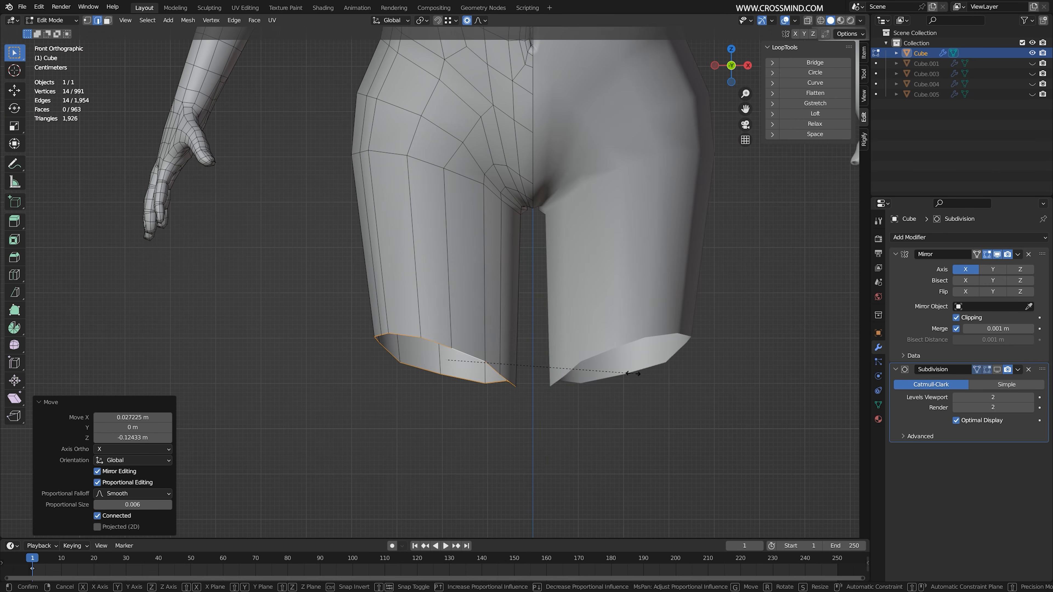
pyautogui.press('s')
pyautogui.press('z')
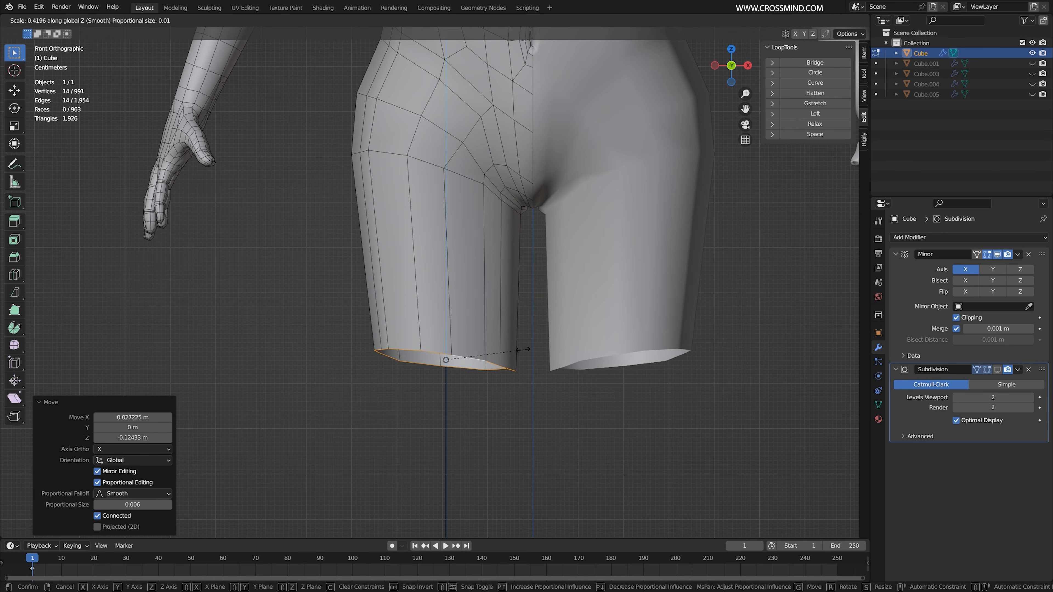
pyautogui.click(456, 350)
pyautogui.moveTo(456, 349); pyautogui.dragTo(491, 350, button='middle')
pyautogui.press('s')
pyautogui.press('z')
pyautogui.click(515, 344)
# Lower the thigh's open edge loop by about 0.127 m, scale it down to taper the leg and recentre it
pyautogui.press('g')
pyautogui.click(501, 400)
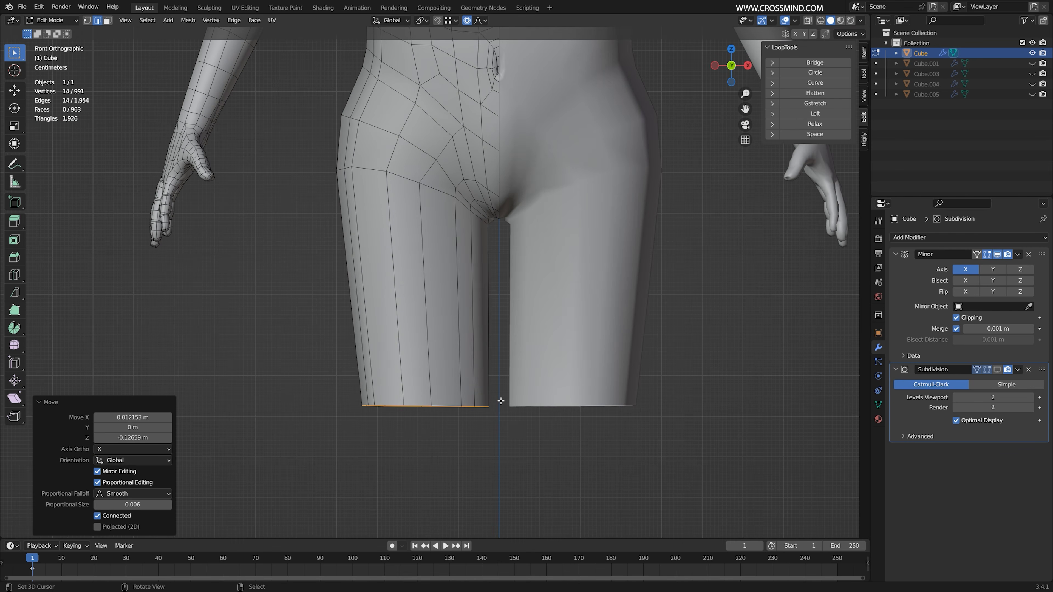
pyautogui.press('s')
pyautogui.click(496, 400)
pyautogui.press('g')
pyautogui.click(501, 397)
pyautogui.press('s')
pyautogui.click(496, 396)
pyautogui.click(505, 397)
pyautogui.press('s')
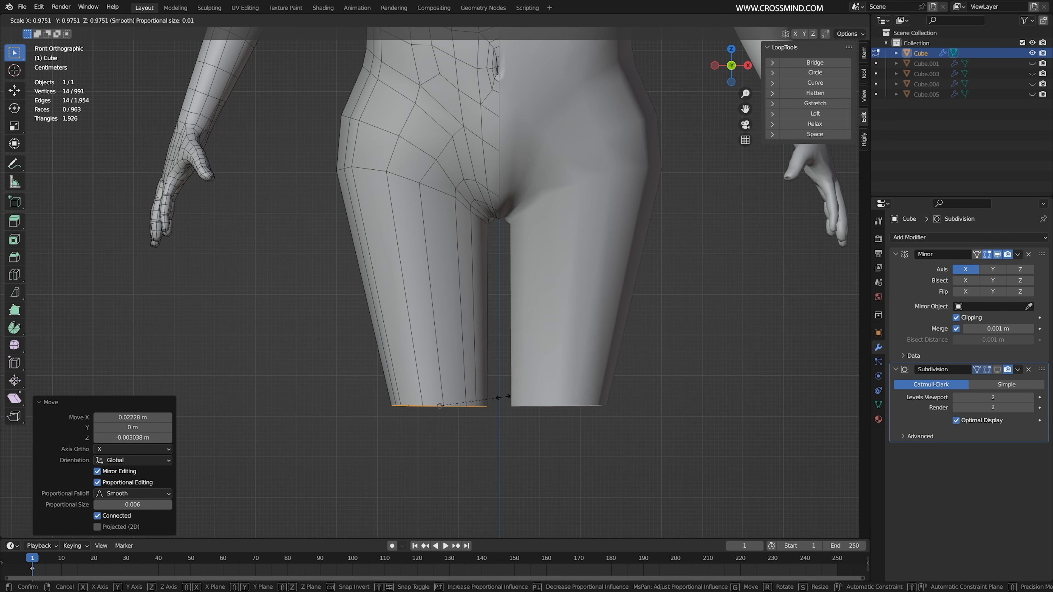
pyautogui.click(502, 397)
pyautogui.press('g')
pyautogui.click(502, 396)
# Tilt the thigh's open edge loop in the left side view and shift it about 0.012 m along Y
pyautogui.press('KP_3')
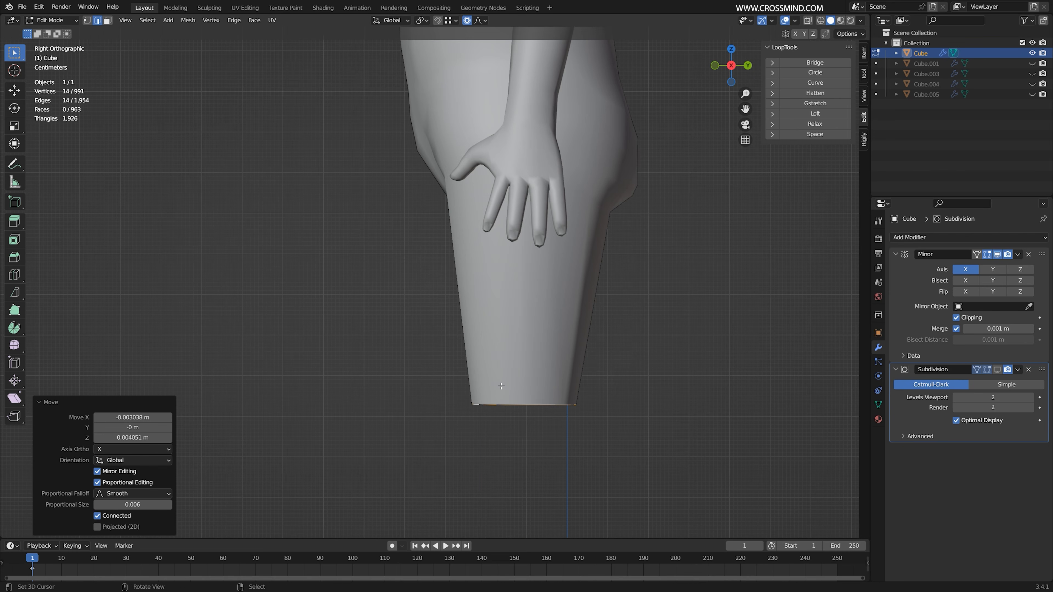
pyautogui.press('ctrl+KP_3')
pyautogui.press('r')
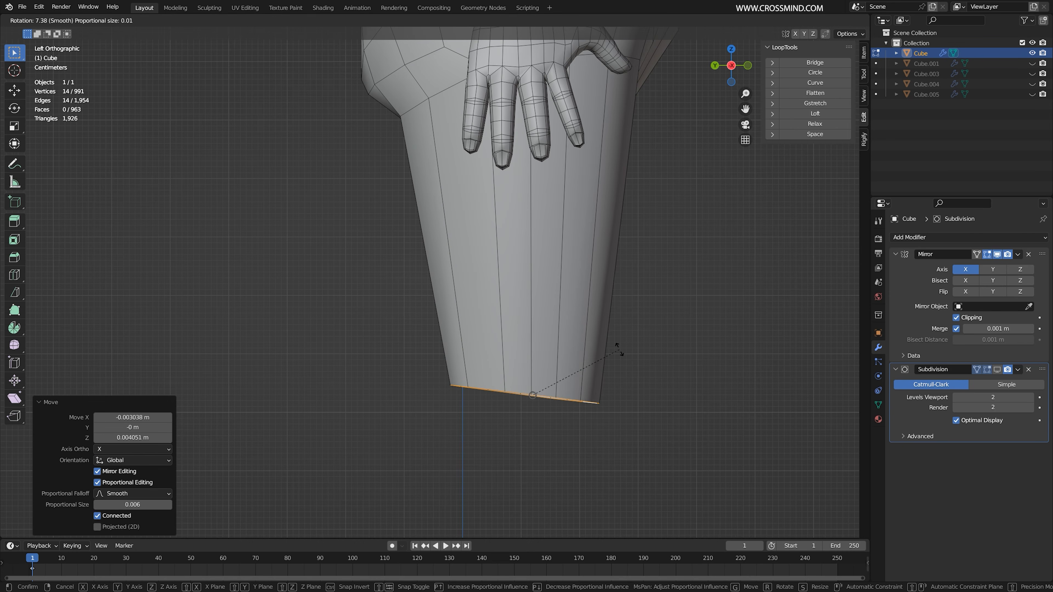
pyautogui.click(609, 319)
pyautogui.keyDown('shift'); pyautogui.moveTo(623, 376); pyautogui.dragTo(615, 320, button='middle'); pyautogui.keyUp('shift')
pyautogui.press('g')
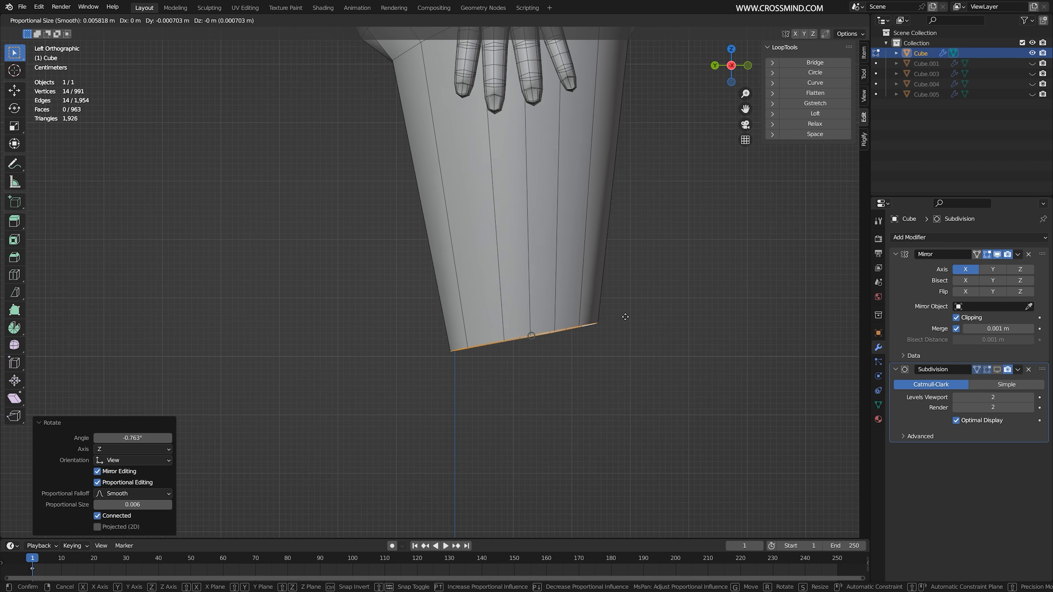
pyautogui.click(636, 318)
pyautogui.scroll(-3, 613, 348)
pyautogui.keyDown('shift'); pyautogui.moveTo(593, 373); pyautogui.dragTo(592, 382, button='middle'); pyautogui.keyUp('shift')
pyautogui.press('r')
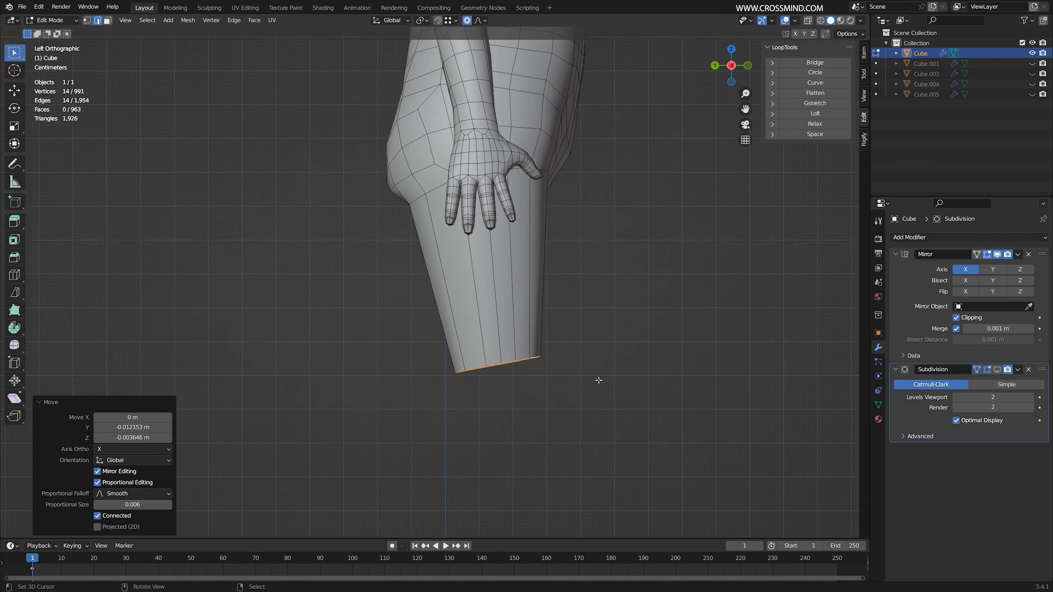
pyautogui.click(600, 382)
# Extrude the thigh's open loop down by about 0.089 m for the upper knee section and rotate its end to slope forward
pyautogui.scroll(1, 599, 381)
pyautogui.press('e')
pyautogui.click(584, 414)
pyautogui.press('r')
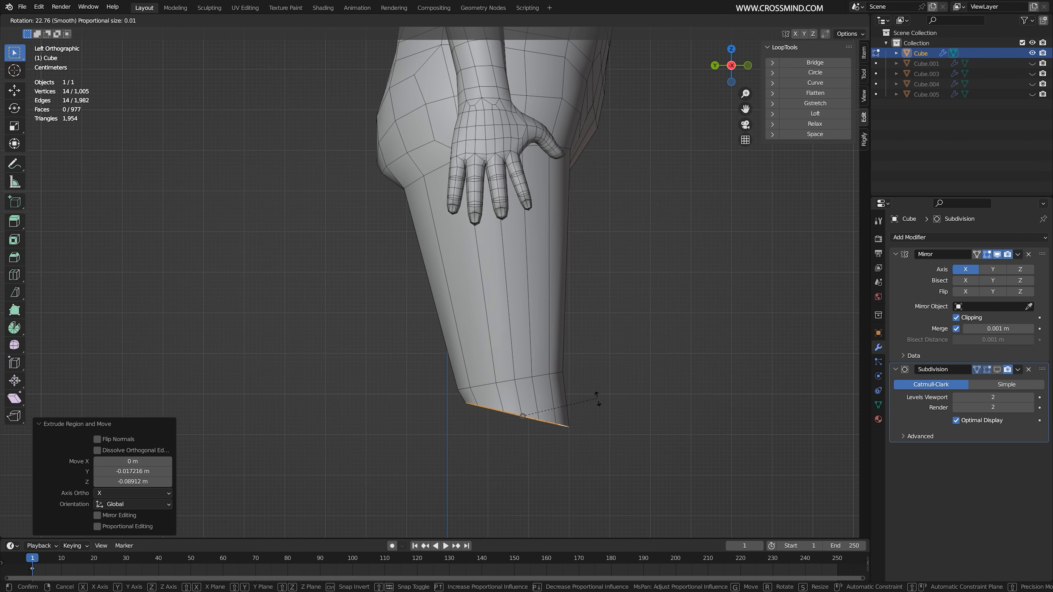
pyautogui.click(596, 402)
pyautogui.press('g')
pyautogui.click(592, 406)
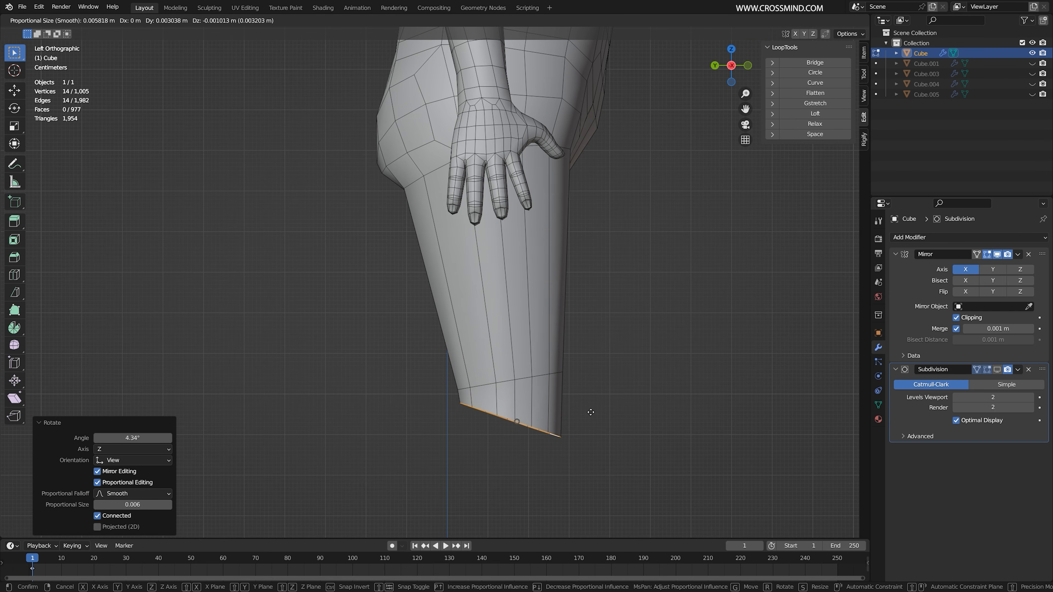
pyautogui.press('r')
pyautogui.click(584, 404)
# Extrude two short ring sections below it for the knee, tilting, enlarging and shifting the lowest loop backward
pyautogui.keyDown('shift'); pyautogui.moveTo(583, 405); pyautogui.dragTo(557, 332, button='middle'); pyautogui.keyUp('shift')
pyautogui.press('e')
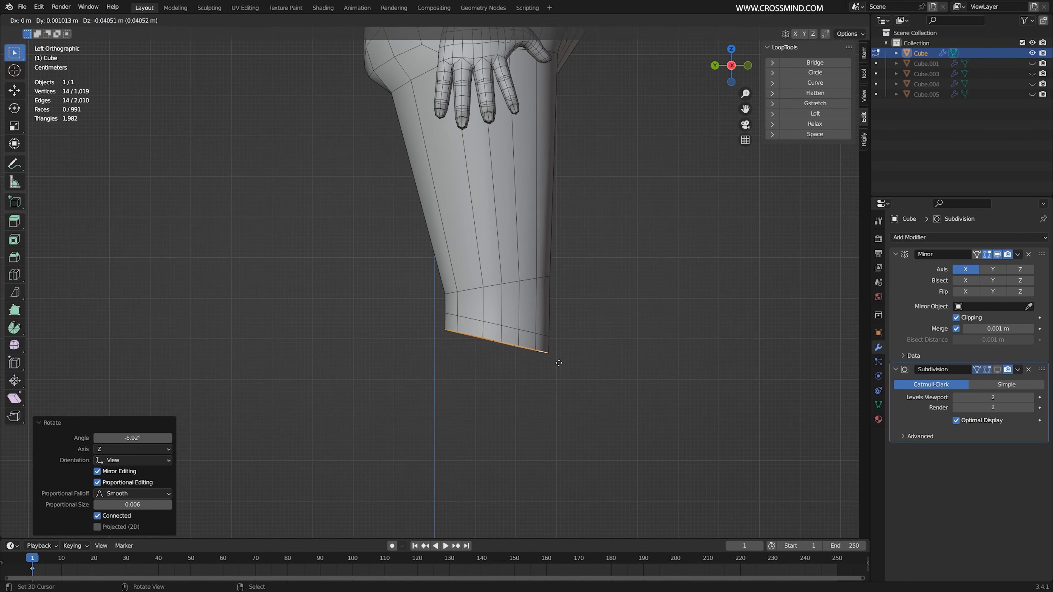
pyautogui.click(558, 397)
pyautogui.press('g')
pyautogui.click(555, 390)
pyautogui.press('s')
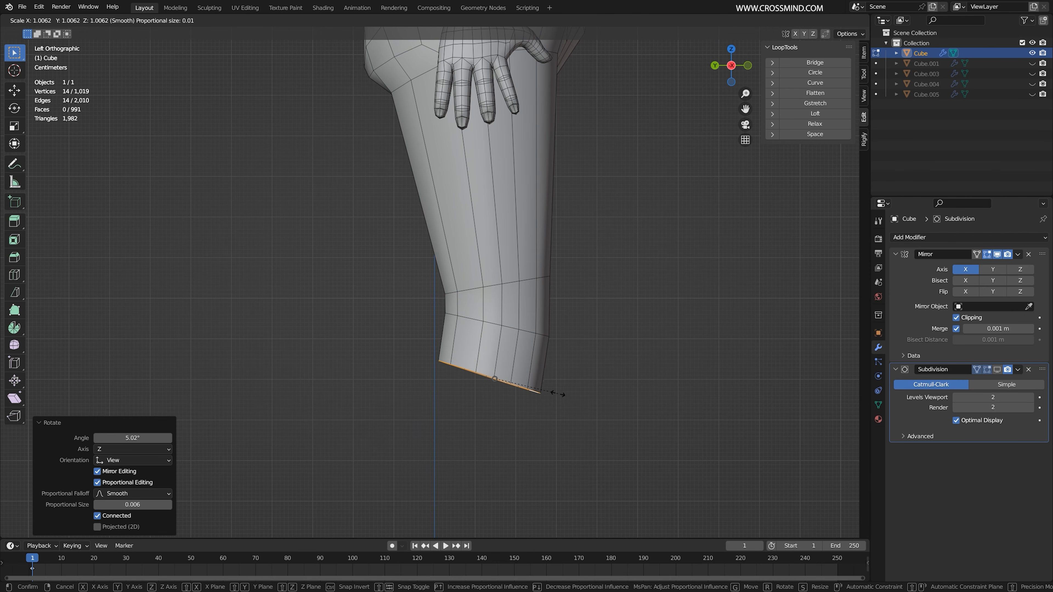
pyautogui.click(560, 394)
pyautogui.press('g')
pyautogui.click(557, 391)
pyautogui.press('s')
pyautogui.click(558, 391)
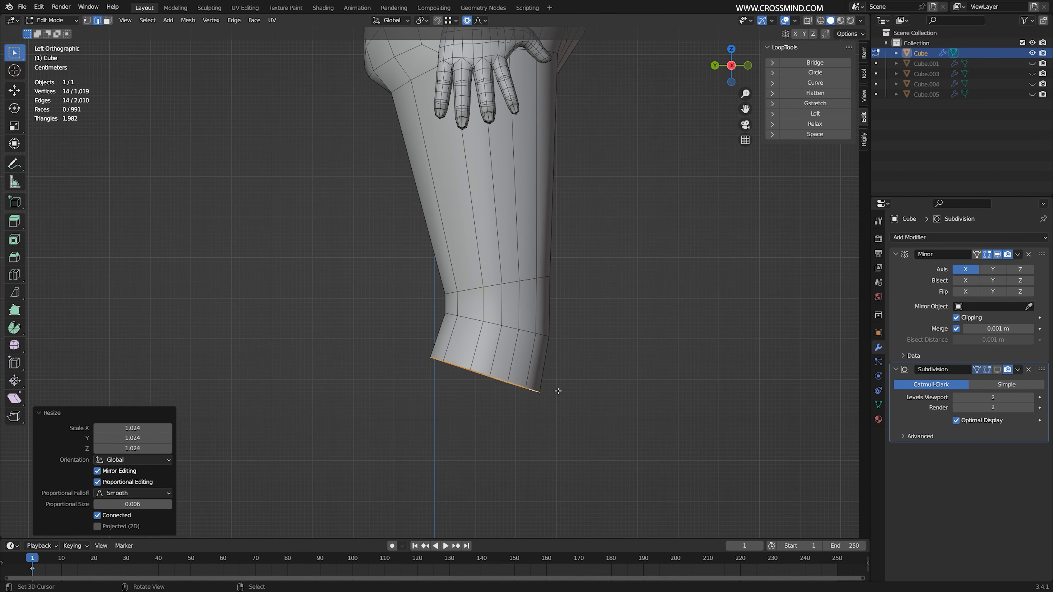
# Extrude the lower leg, rotate its end by about -22.5°, scale it down and lower it by about 0.13 m
pyautogui.keyDown('shift'); pyautogui.moveTo(537, 390); pyautogui.dragTo(533, 324, button='middle'); pyautogui.keyUp('shift')
pyautogui.press('e')
pyautogui.click(539, 428)
pyautogui.press('r')
pyautogui.click(549, 405)
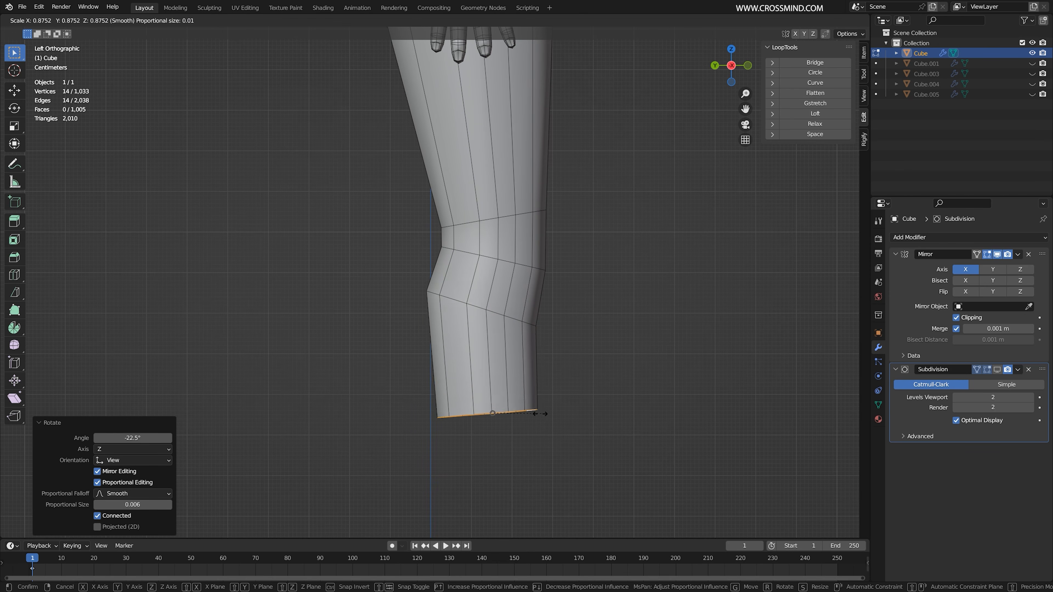
pyautogui.press('s')
pyautogui.click(509, 412)
pyautogui.press('g')
pyautogui.click(516, 465)
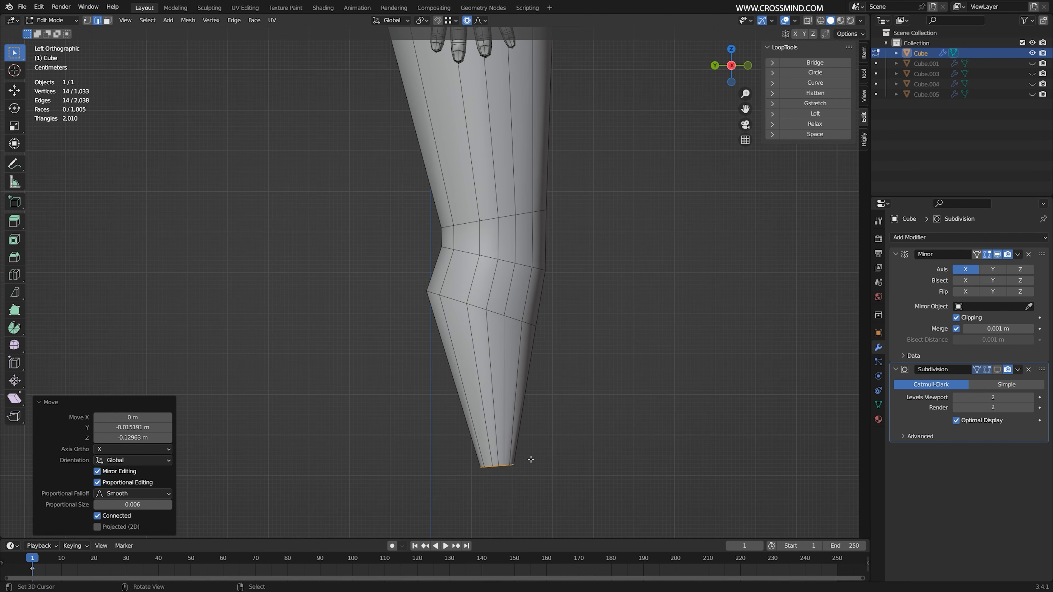
# Reposition the lower leg's open end loop in the left side view and rotate it until it is nearly level
pyautogui.scroll(-5, 545, 461)
pyautogui.moveTo(486, 435); pyautogui.dragTo(486, 374, button='middle')
pyautogui.press('ctrl+KP_3')
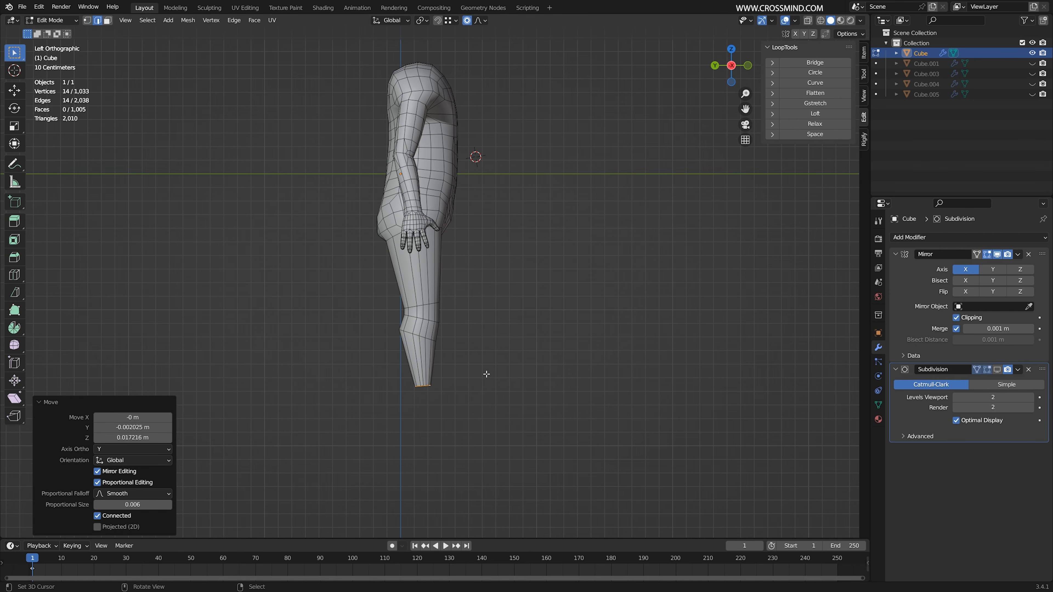
pyautogui.scroll(3, 475, 384)
pyautogui.press('g')
pyautogui.click(555, 413)
pyautogui.press('r')
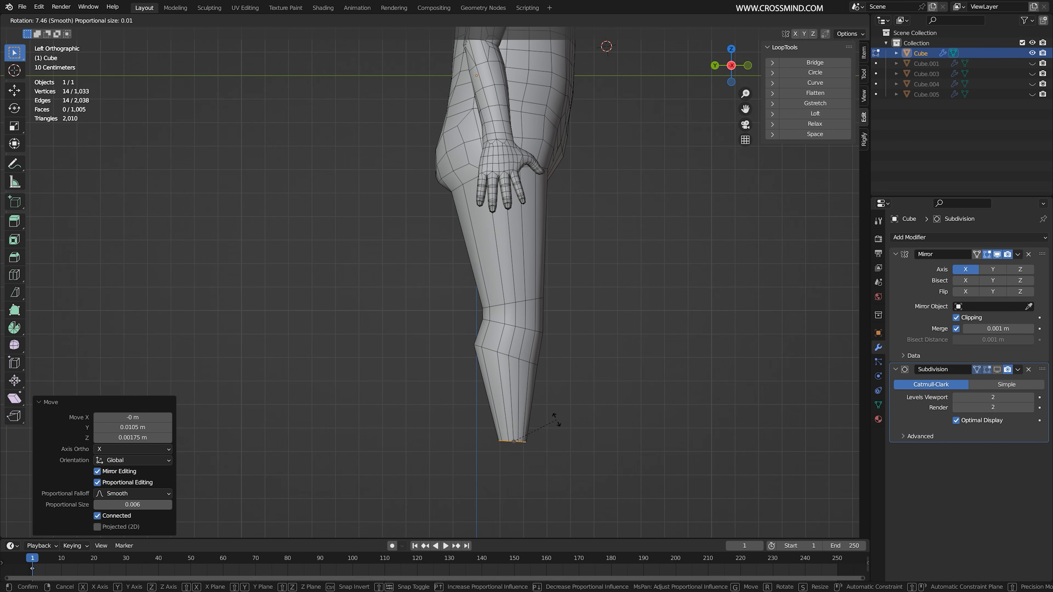
pyautogui.click(557, 418)
pyautogui.press('g')
pyautogui.click(557, 424)
pyautogui.press('r')
pyautogui.click(558, 426)
pyautogui.scroll(1, 517, 289)
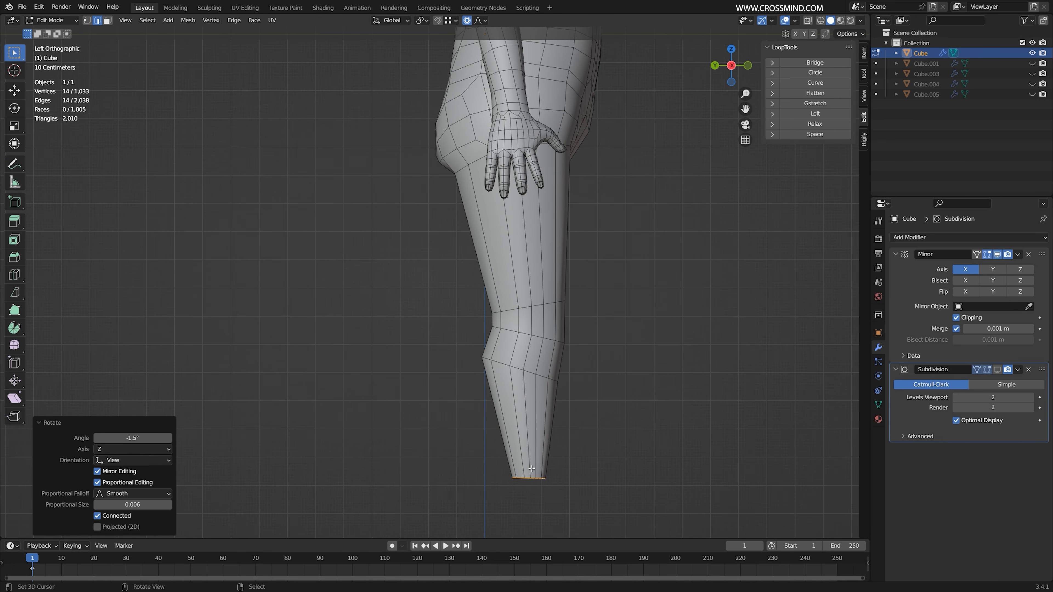
# In the front view, select the edge loop below the knee and move it about 0.007 m along X and -0.005 m along Z
pyautogui.press('KP_1')
pyautogui.scroll(1, 514, 368)
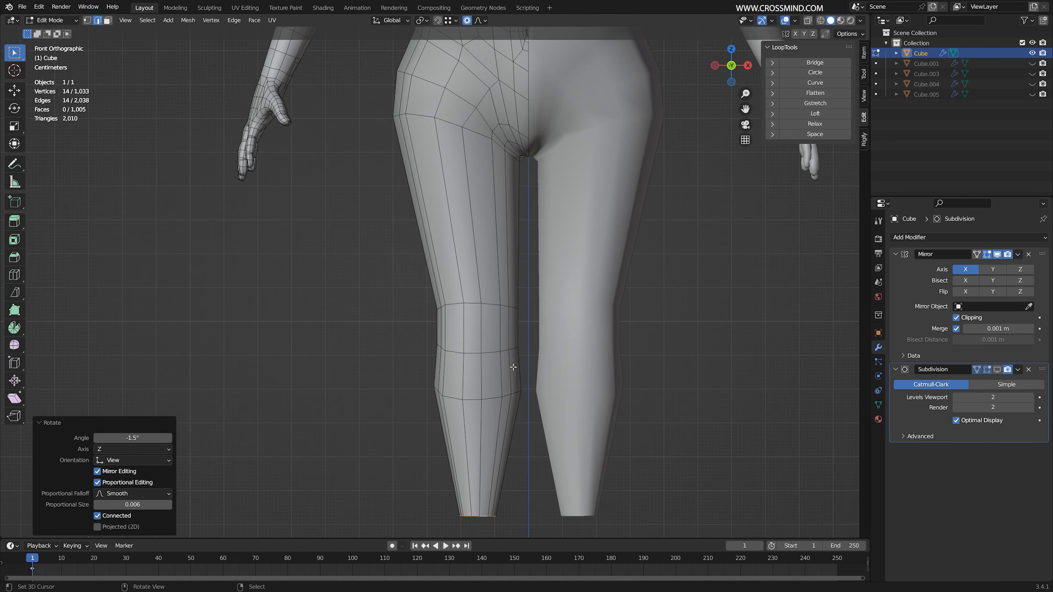
pyautogui.keyDown('alt'); pyautogui.click(504, 397); pyautogui.keyUp('alt')
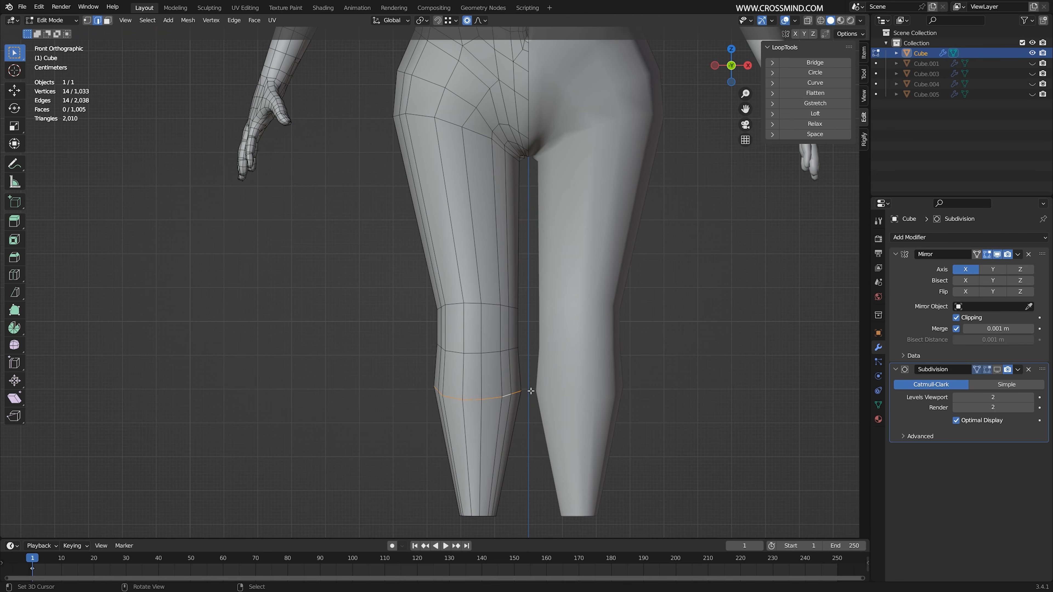
pyautogui.scroll(-2, 531, 390)
pyautogui.press('g')
pyautogui.click(512, 378)
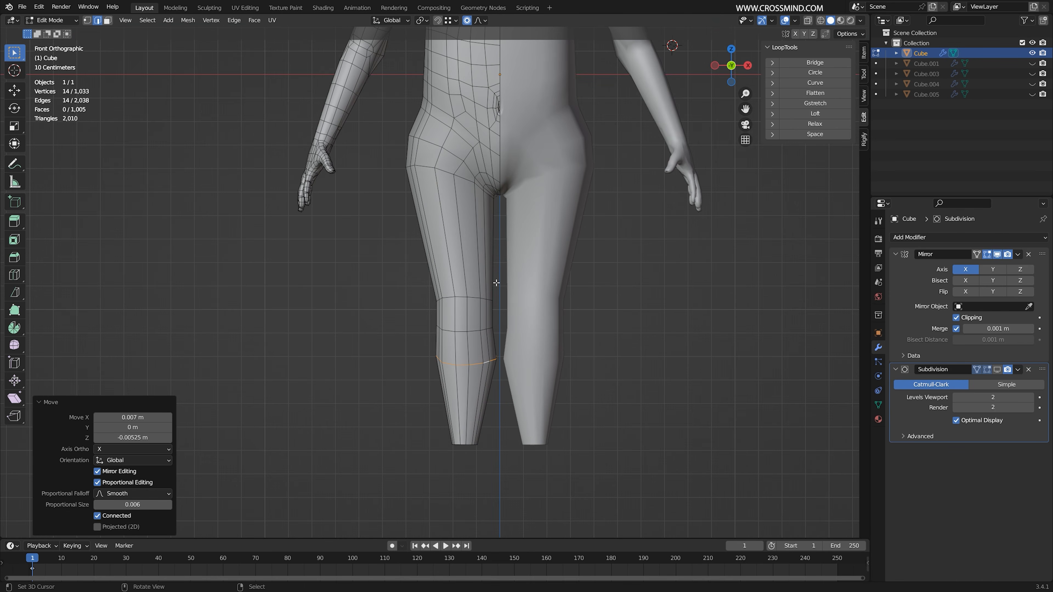
# Add one loop cut around the middle of the thigh and scale it along Z to about 0.814
pyautogui.scroll(2, 501, 291)
pyautogui.hotkey('ctrl', 'r')
pyautogui.click(497, 233)
pyautogui.click(496, 236)
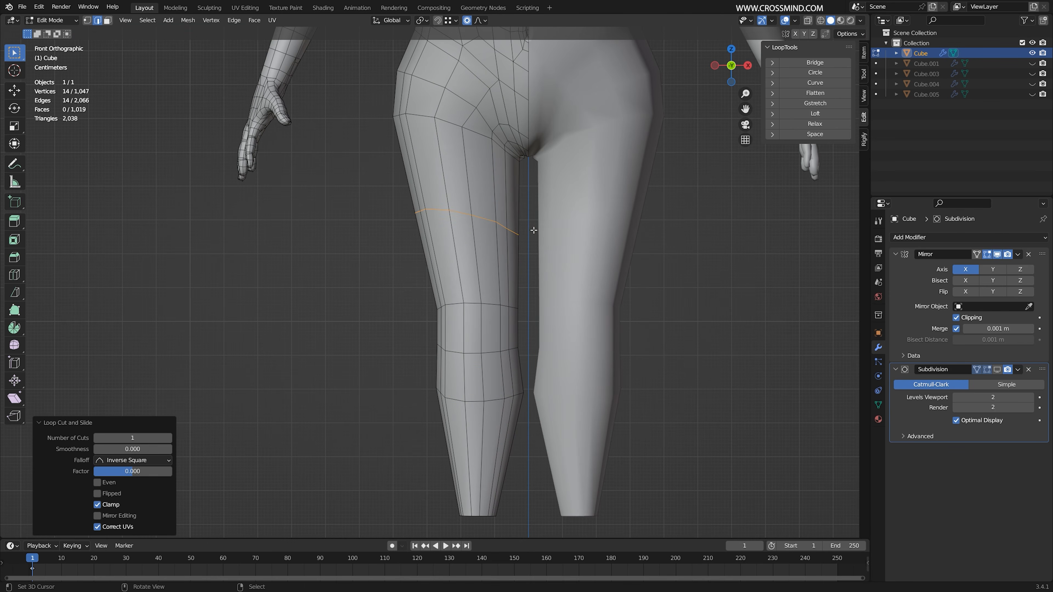
pyautogui.press('s')
pyautogui.press('z')
pyautogui.click(548, 228)
# Scale the mid-thigh loop up by about 1.093, adjust its position along X and bevel it into three loops
pyautogui.press('g')
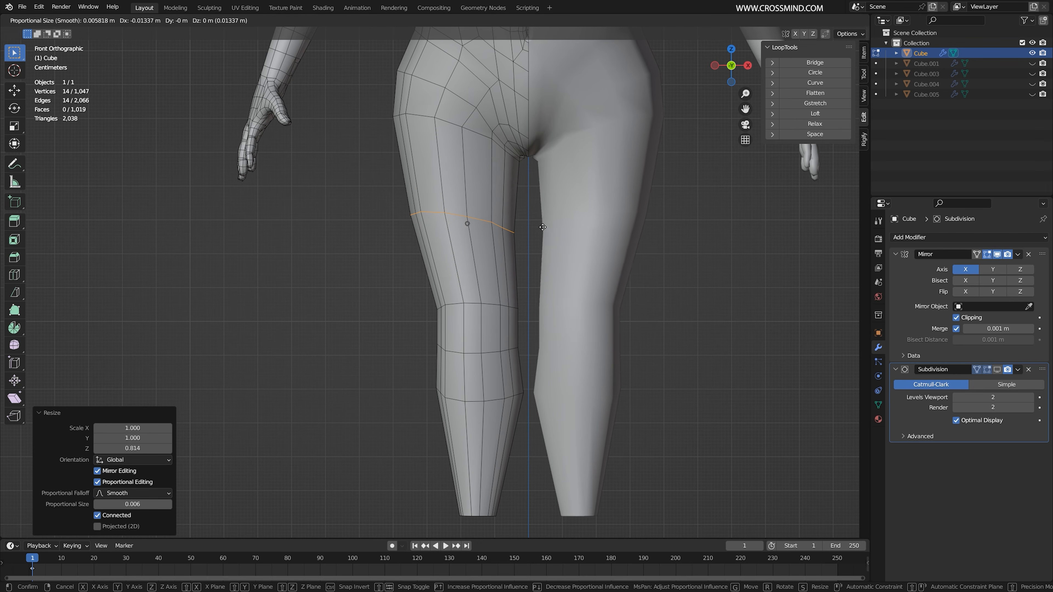
pyautogui.click(539, 228)
pyautogui.press('s')
pyautogui.click(552, 228)
pyautogui.press('s')
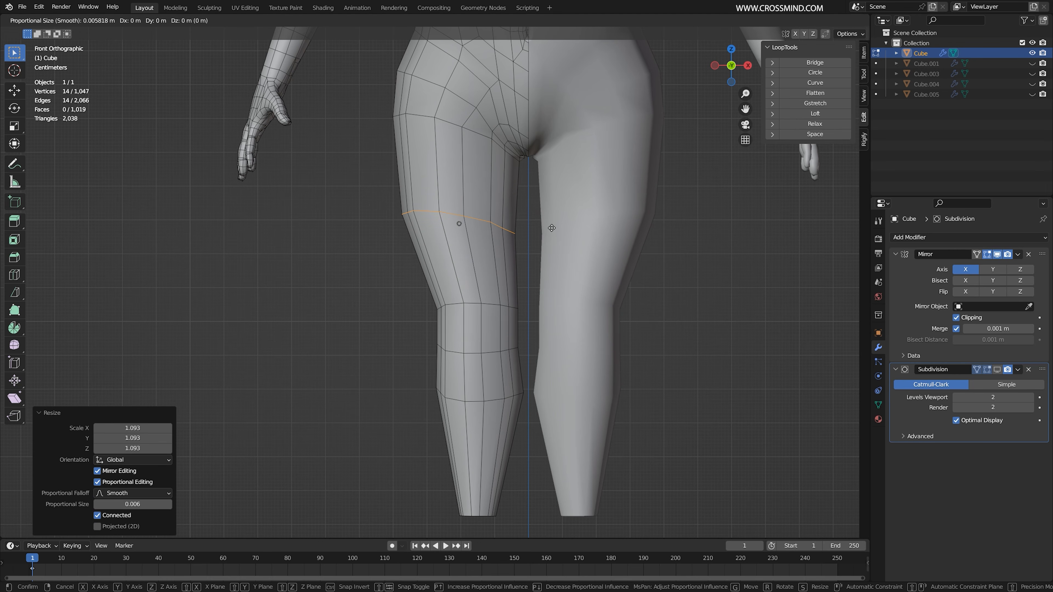
pyautogui.click(554, 228)
pyautogui.press('g')
pyautogui.press('x')
pyautogui.click(539, 220)
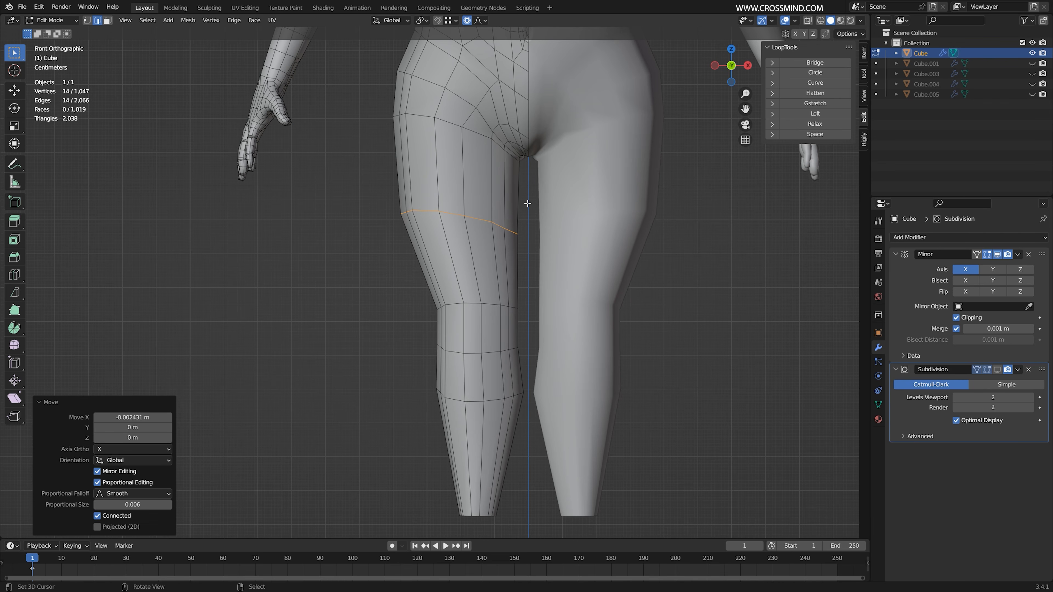
pyautogui.press('g')
pyautogui.press('x')
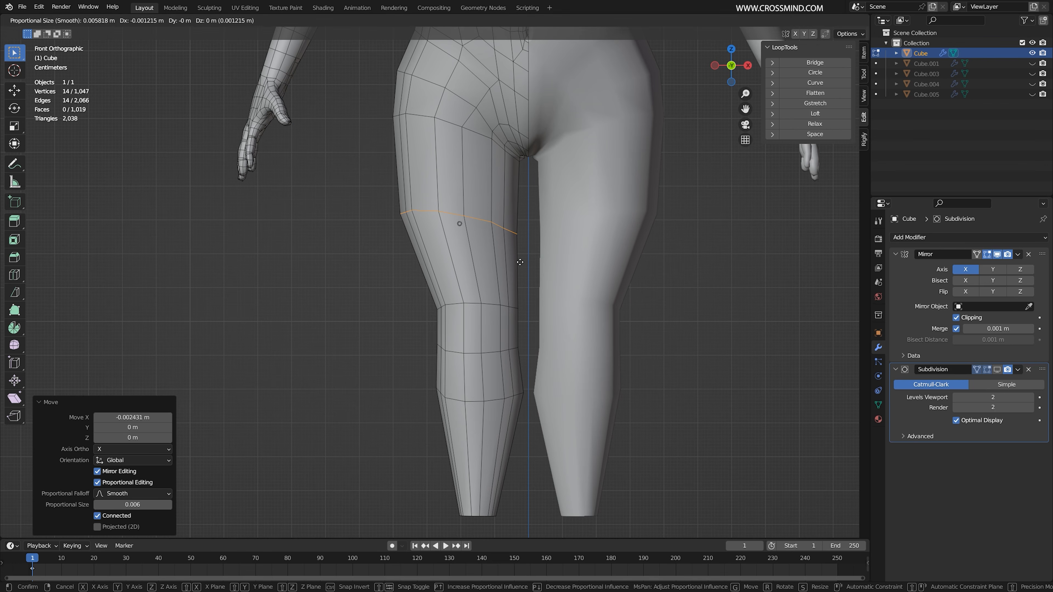
pyautogui.click(527, 216)
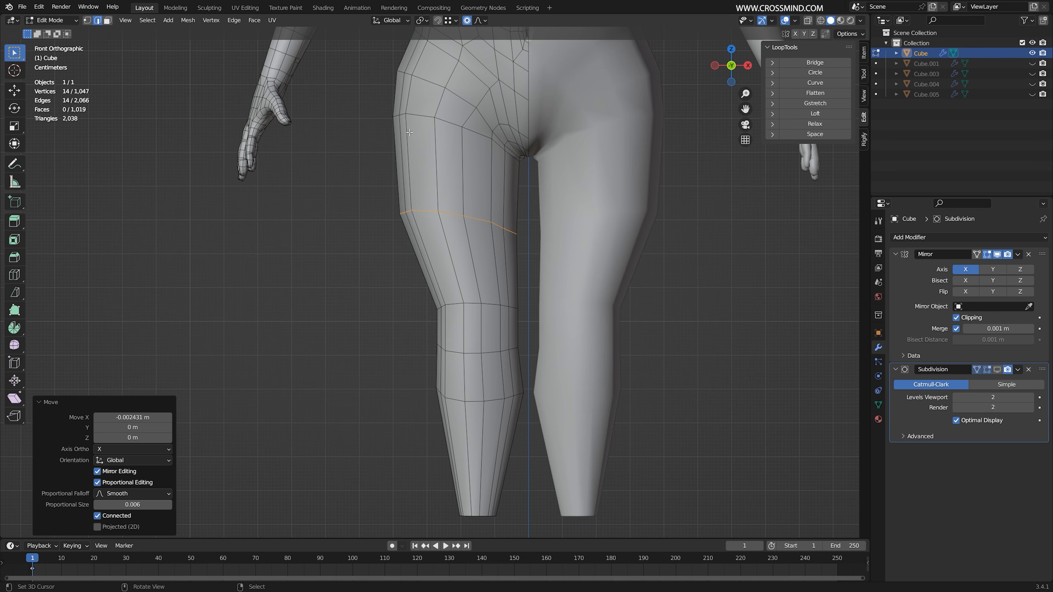
pyautogui.hotkey('ctrl', 'b')
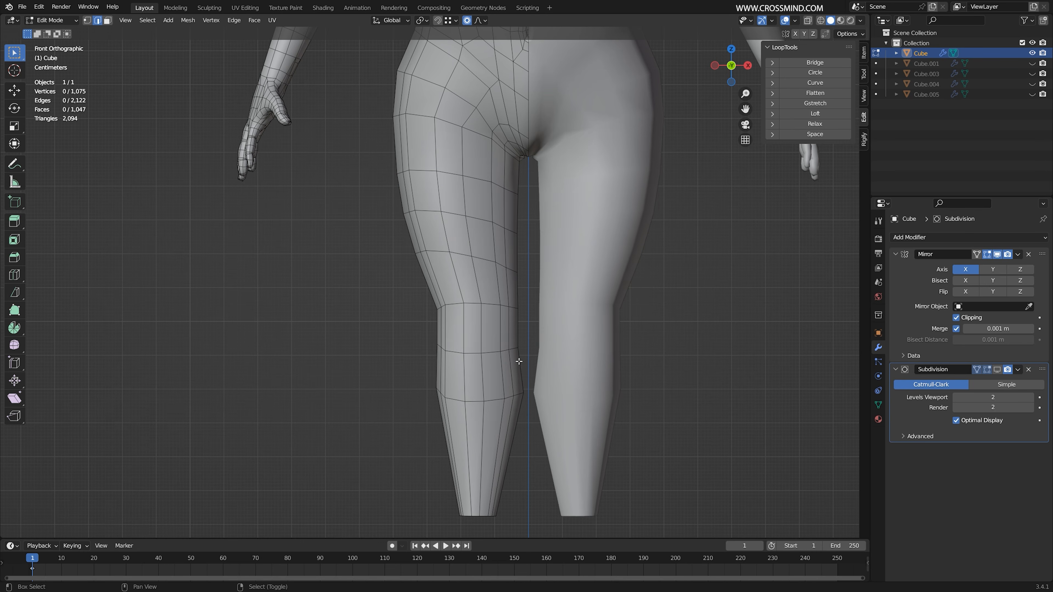
# Select the edge loop below the knee, scale it to about 0.861 and lower it along the calf
pyautogui.moveTo(519, 361); pyautogui.dragTo(493, 372, button='middle')
pyautogui.press('KP_1')
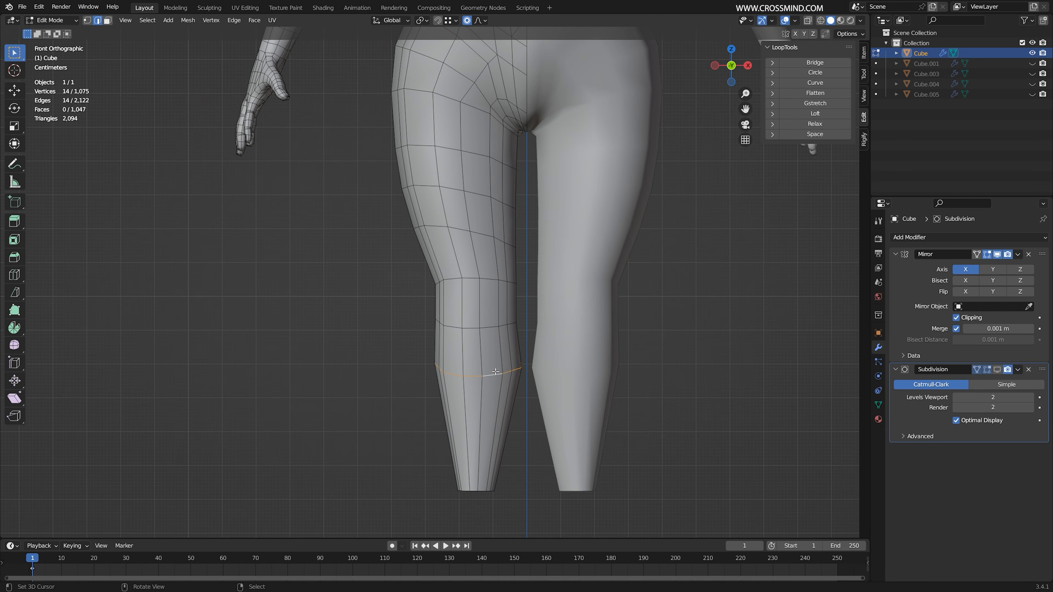
pyautogui.press('g')
pyautogui.rightClick(504, 376)
pyautogui.press('s')
pyautogui.click(533, 373)
pyautogui.press('g')
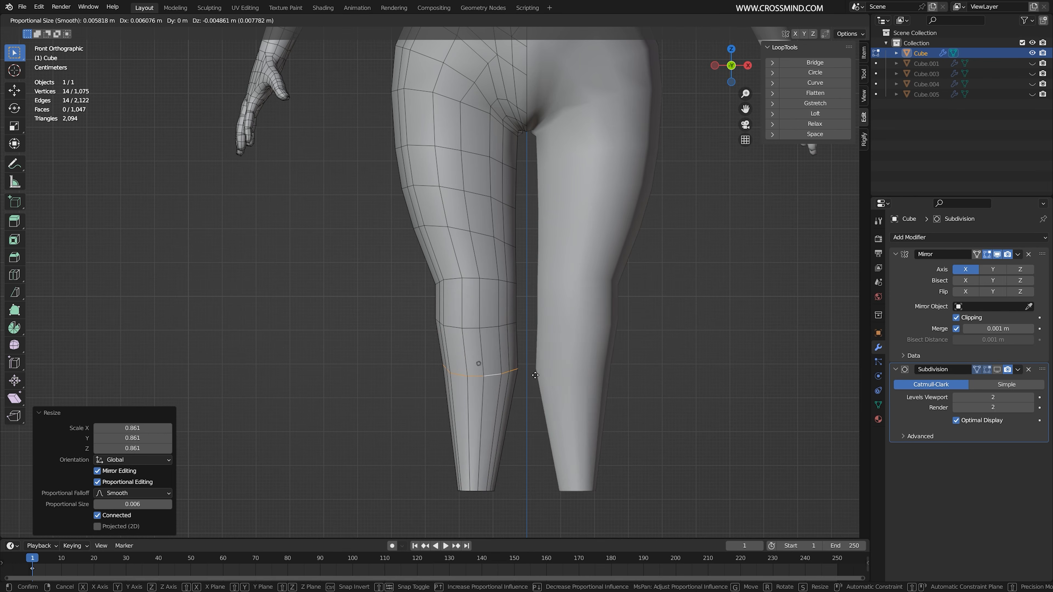
pyautogui.click(523, 387)
pyautogui.keyDown('shift'); pyautogui.moveTo(526, 371); pyautogui.dragTo(531, 396, button='middle'); pyautogui.keyUp('shift')
pyautogui.press('g')
pyautogui.click(531, 411)
# Bevel the calf loop into three loops, shift the band about 0.004 m along X and select one of its loops
pyautogui.hotkey('ctrl', 'b')
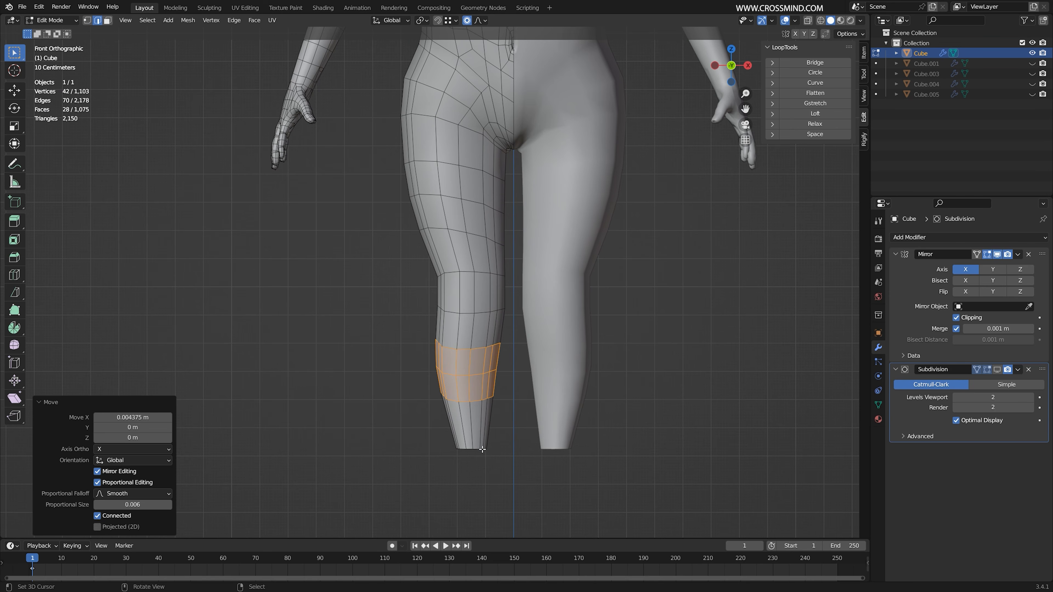
pyautogui.press('Escape')
pyautogui.keyDown('alt'); pyautogui.click(488, 399); pyautogui.keyUp('alt')
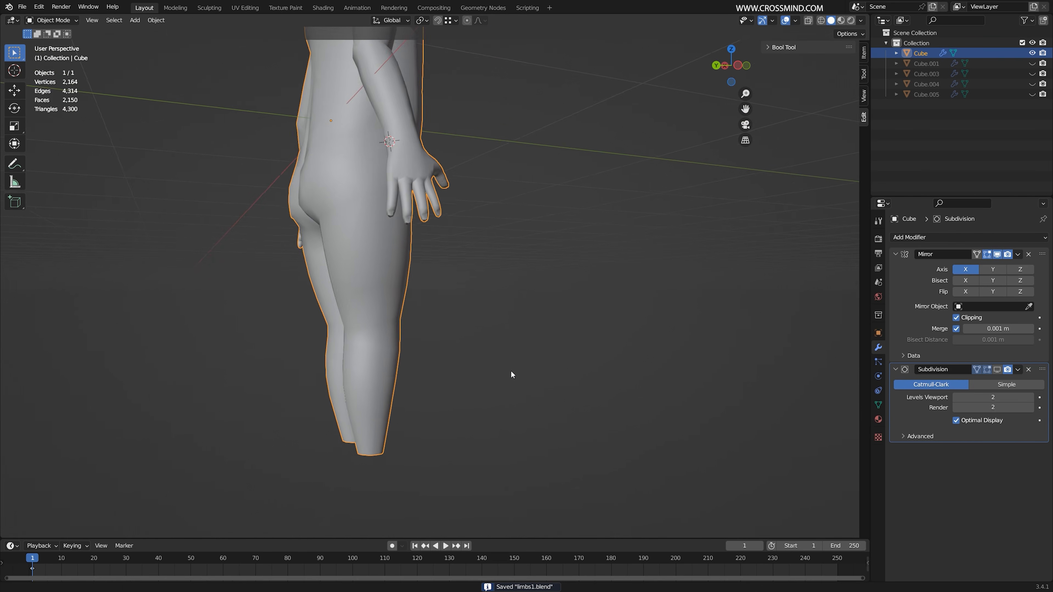
# Examine the smoothed legs' side and front silhouettes in Object Mode, sketching the leg lines as annotation strokes beside the body
pyautogui.moveTo(511, 370); pyautogui.dragTo(488, 358, button='middle')
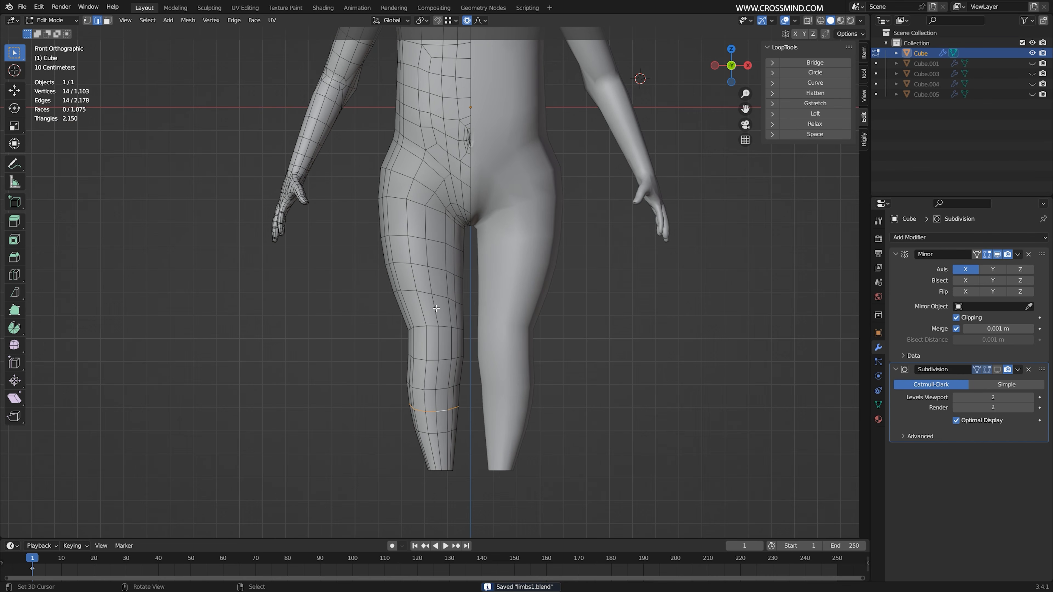
pyautogui.scroll(1, 436, 308)
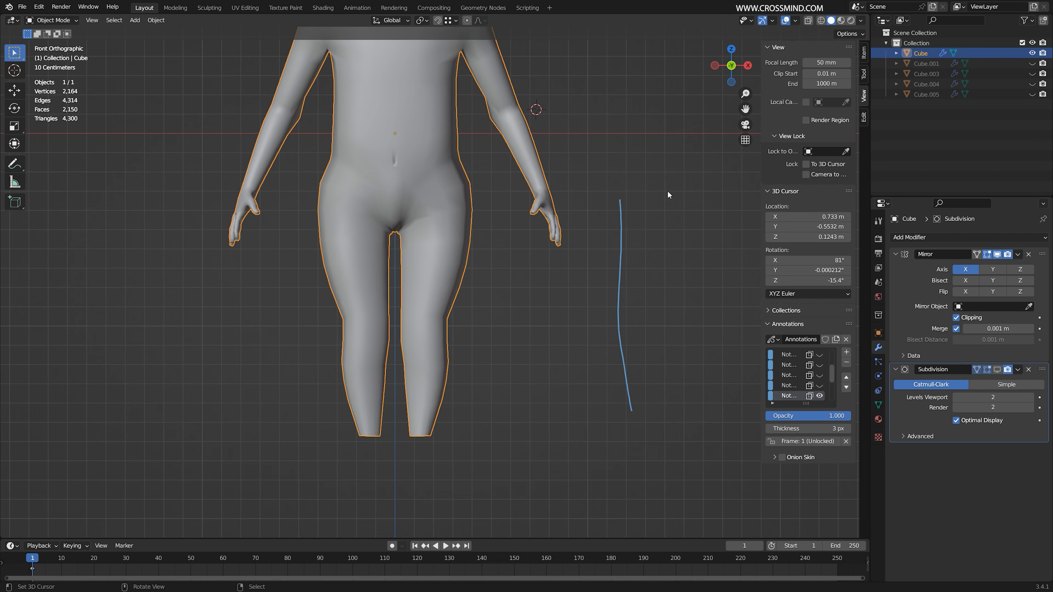
pyautogui.keyDown('shift'); pyautogui.moveTo(696, 385); pyautogui.dragTo(539, 347, button='middle'); pyautogui.keyUp('shift')
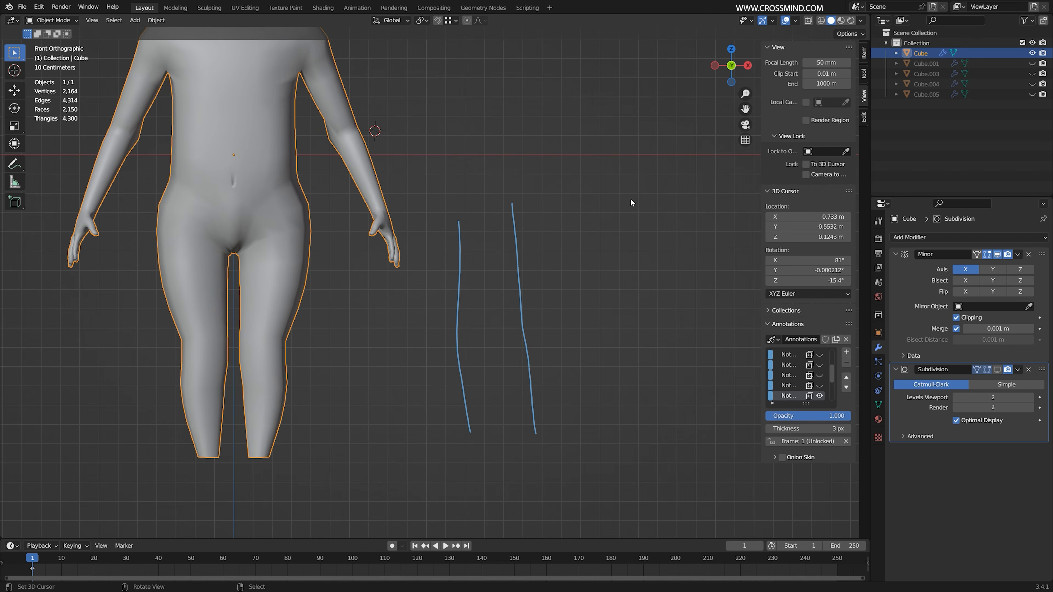
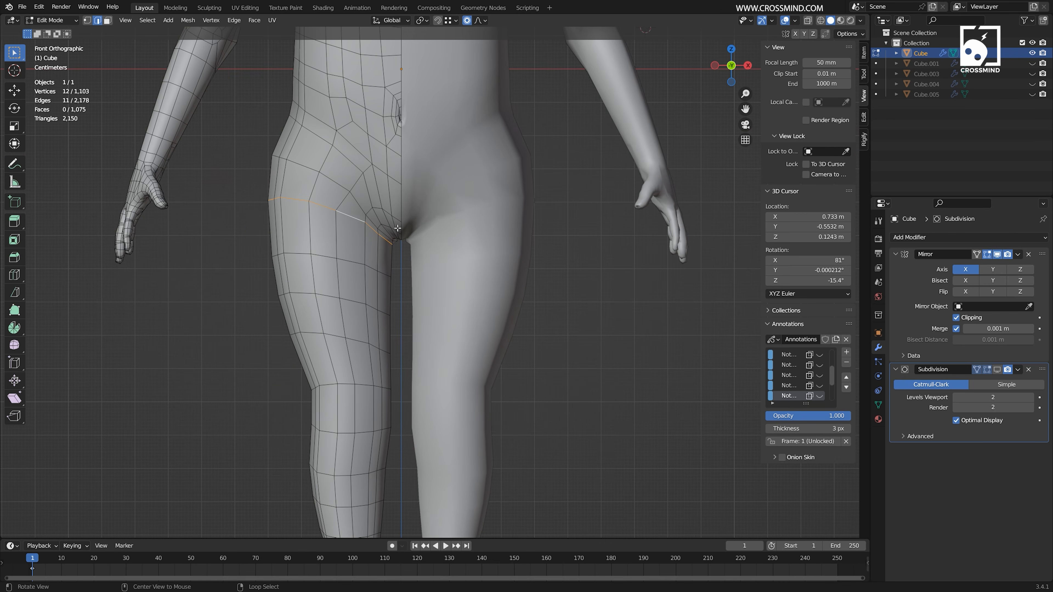
# Scale the selected edges along the top of the thigh to about 0.970
pyautogui.press('s')
pyautogui.click(442, 243)
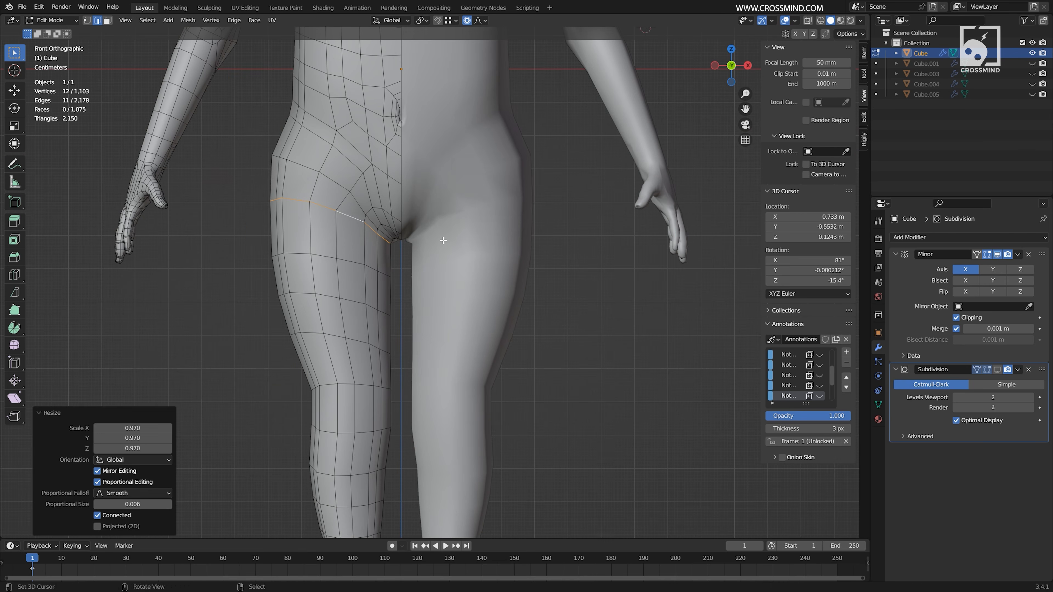
pyautogui.press('g')
pyautogui.rightClick(442, 244)
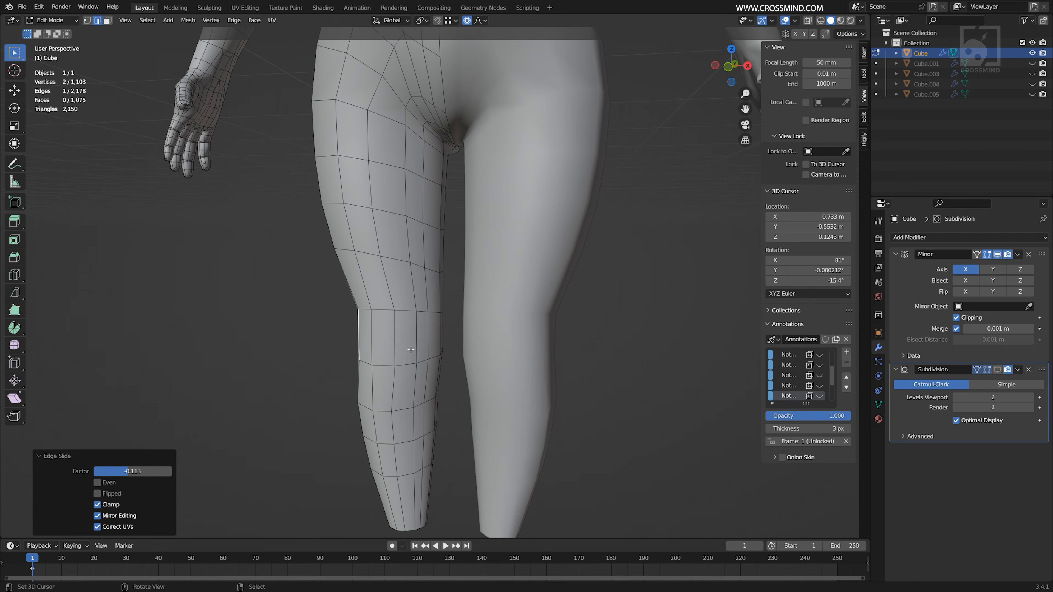
# Slide the vertical edge on the inner side of the knee by a factor of about 0.114
pyautogui.press('g')
pyautogui.press('g')
pyautogui.click(417, 341)
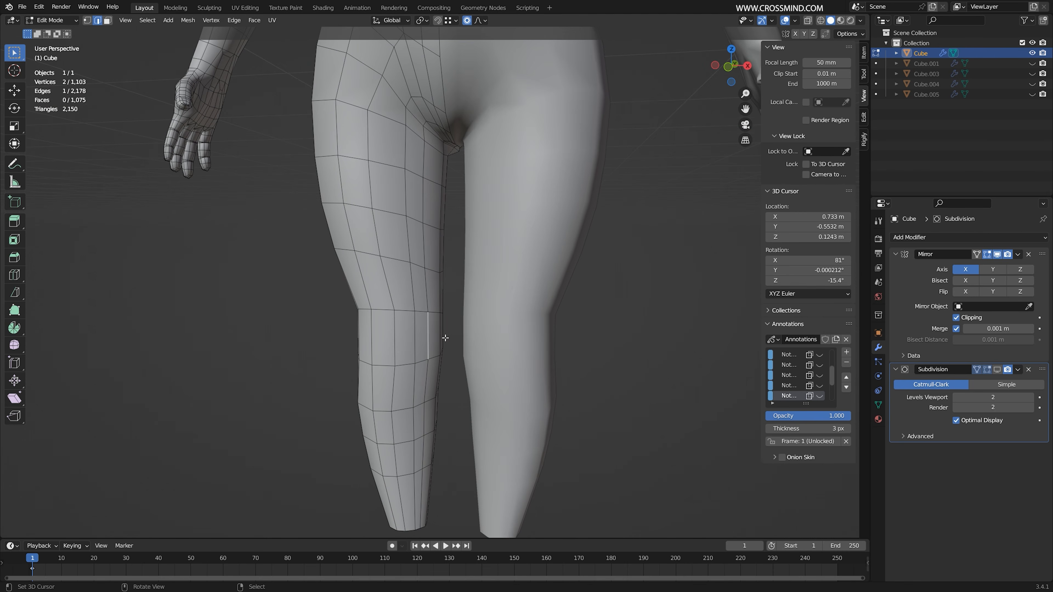
pyautogui.moveTo(444, 336)
pyautogui.mouseDown(button='middle')
pyautogui.moveTo(391, 342)
pyautogui.moveTo(450, 333)
pyautogui.mouseUp(button='middle')
pyautogui.scroll(2, 449, 330)
pyautogui.scroll(-4, 438, 218)
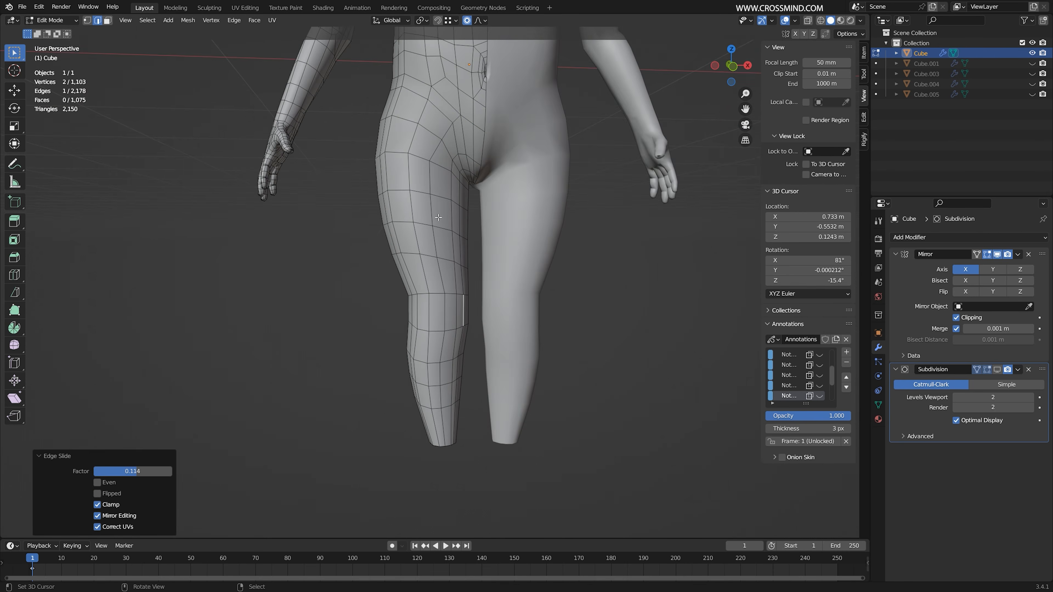
# Cut a new edge loop around the leg just below the knee and select a face at the front of the knee
pyautogui.scroll(1, 444, 258)
pyautogui.keyDown('shift'); pyautogui.moveTo(439, 280); pyautogui.dragTo(332, 299, button='middle'); pyautogui.keyUp('shift')
pyautogui.scroll(2, 459, 311)
pyautogui.keyDown('shift'); pyautogui.click(423, 326); pyautogui.keyUp('shift')
pyautogui.keyDown('shift'); pyautogui.click(406, 320); pyautogui.keyUp('shift')
pyautogui.scroll(1, 427, 318)
pyautogui.hotkey('ctrl', 'r')
pyautogui.click(381, 311)
pyautogui.press('3')
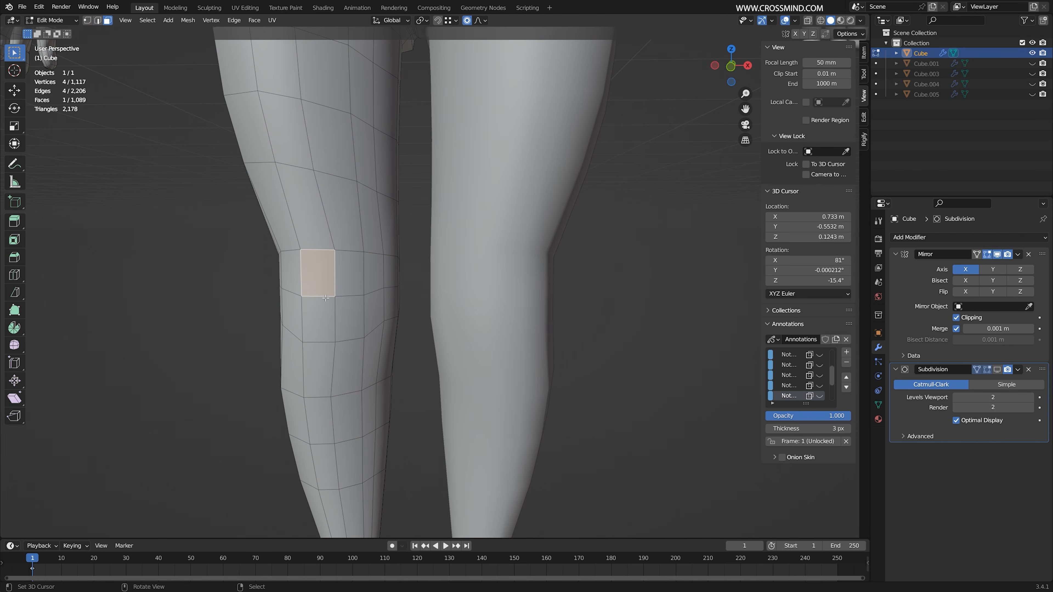
# Bevel the edges across the front of the knee into a kneecap patch, scale it to about 1.117 and rescale it along Z
pyautogui.moveTo(358, 304); pyautogui.dragTo(410, 310, button='middle')
pyautogui.hotkey('ctrl', 'b')
pyautogui.click(392, 304)
pyautogui.press('s')
pyautogui.click(417, 316)
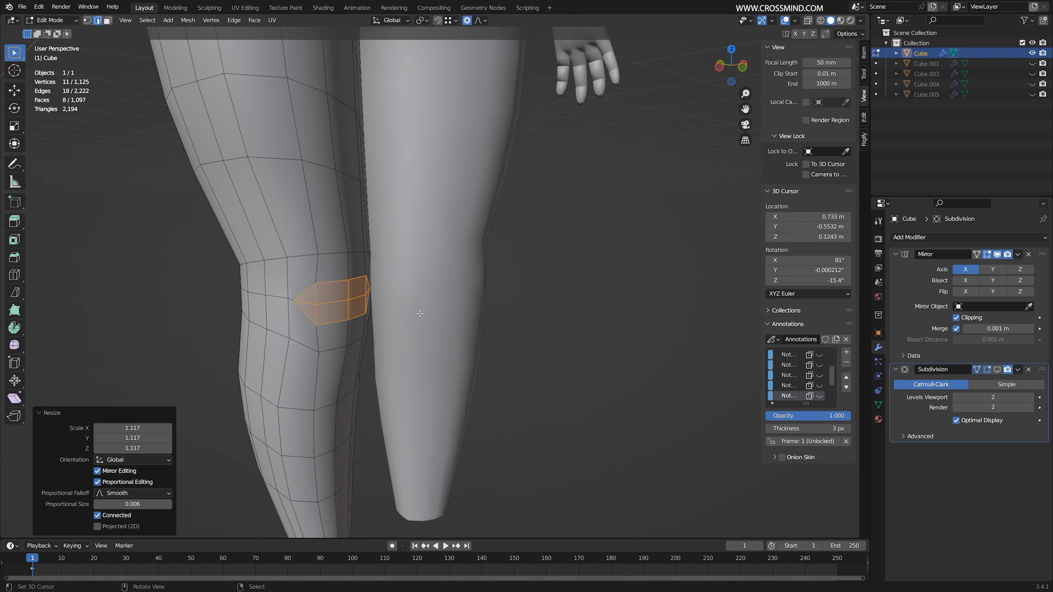
pyautogui.press('s')
pyautogui.press('z')
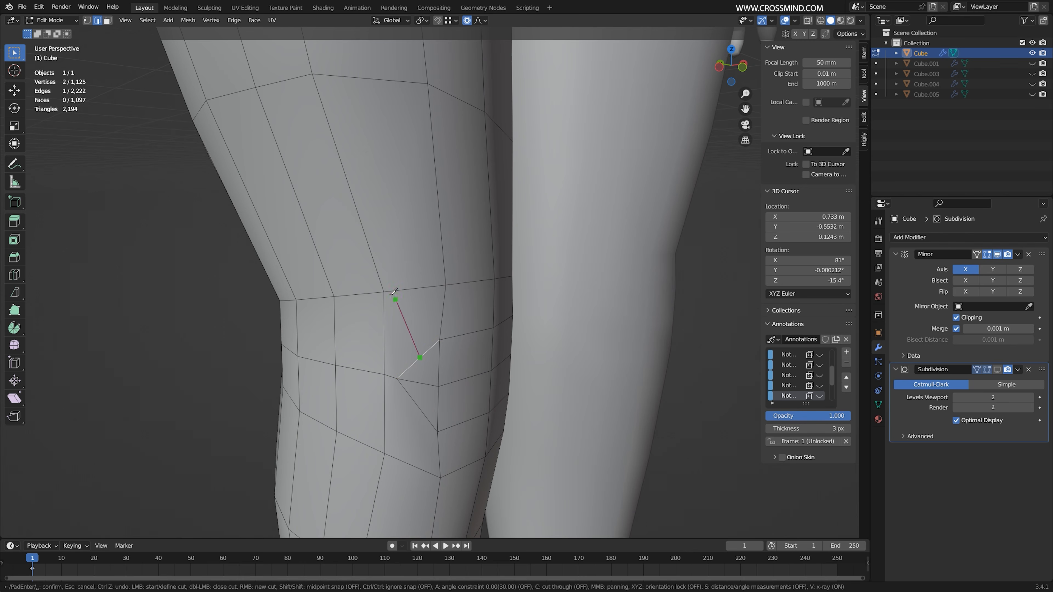
# Knife-cut new edges from the kneecap's outer slanted edges to the loops above and below
pyautogui.click(384, 292)
pyautogui.press('Return')
pyautogui.moveTo(521, 297); pyautogui.dragTo(510, 297, button='middle')
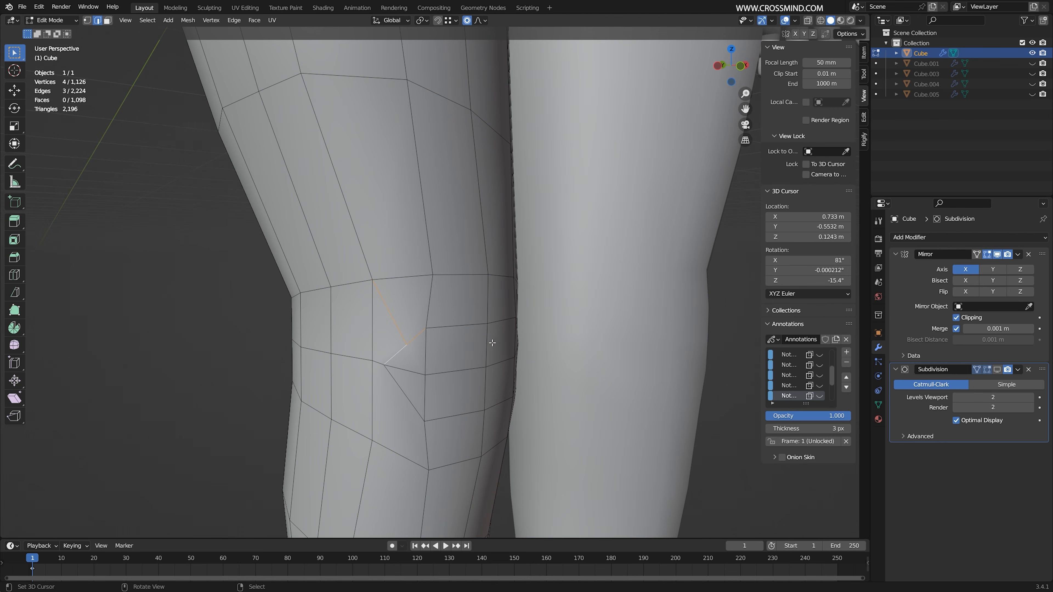
pyautogui.press('k')
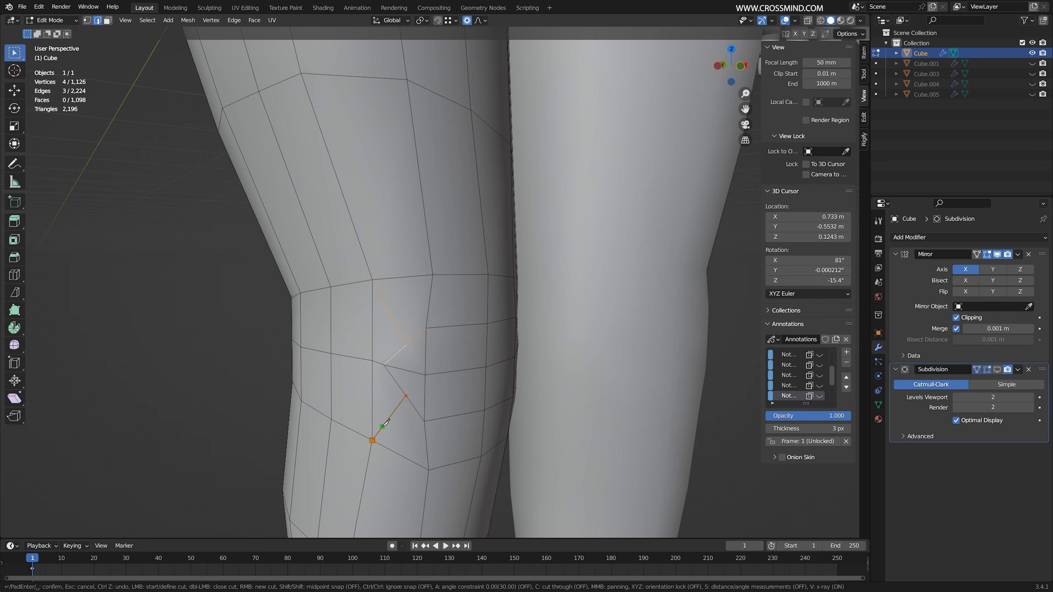
pyautogui.press('Return')
pyautogui.moveTo(576, 357); pyautogui.dragTo(483, 358, button='middle')
# Knife-cut matching edges on the kneecap's inner side, joining its slanted edges to the loops below and above
pyautogui.press('k')
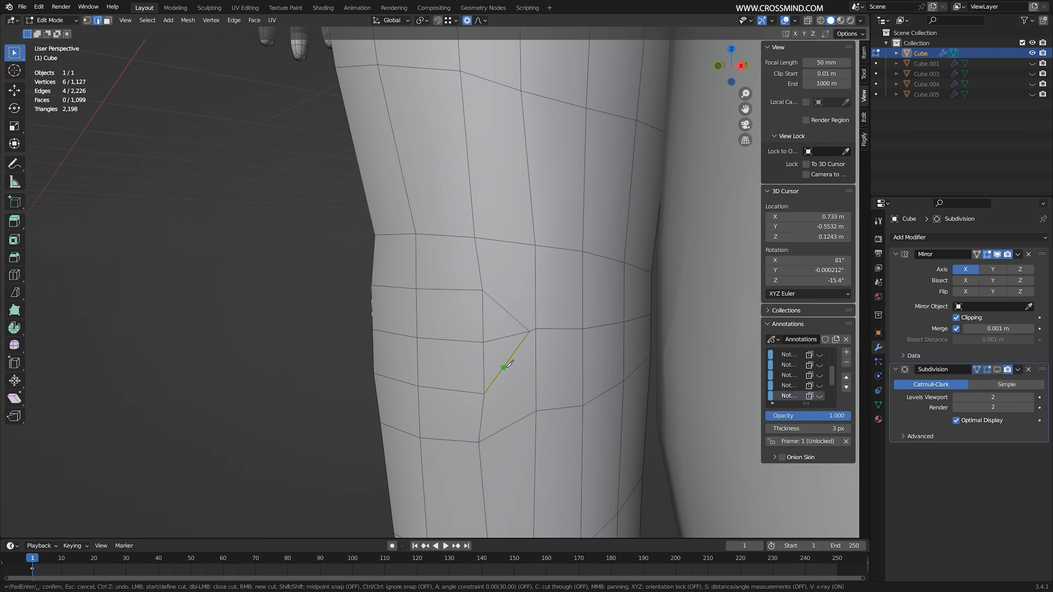
pyautogui.click(503, 367)
pyautogui.click(535, 410)
pyautogui.press('Return')
pyautogui.press('k')
pyautogui.click(505, 307)
pyautogui.click(534, 247)
pyautogui.press('Return')
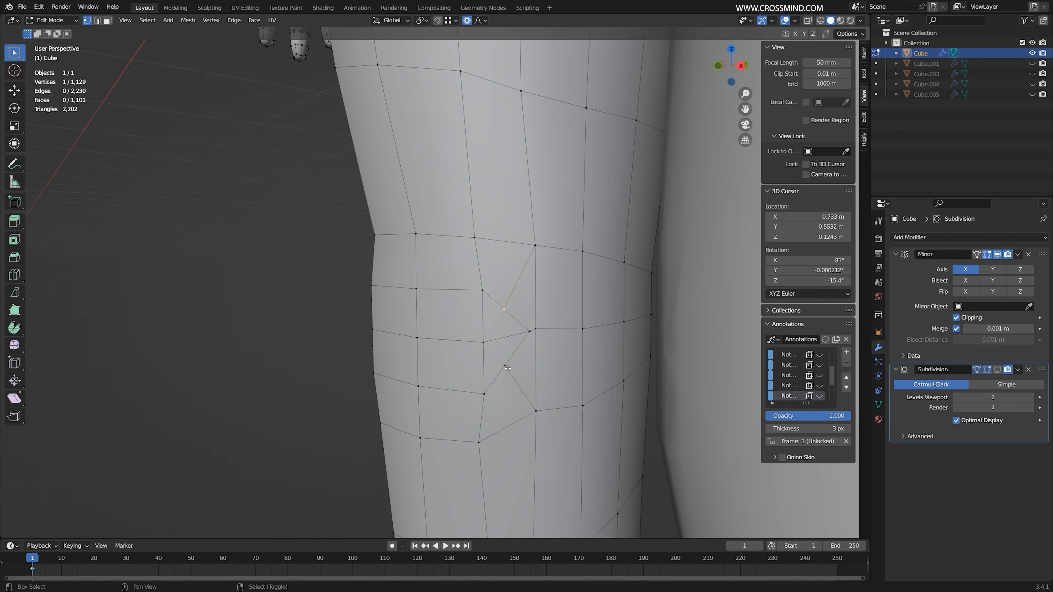
# Select the two new cut vertices on the kneecap's inner side and rescale the distance between them
pyautogui.keyDown('shift'); pyautogui.click(506, 366); pyautogui.keyUp('shift')
pyautogui.moveTo(506, 367); pyautogui.dragTo(568, 367, button='middle')
pyautogui.press('s')
pyautogui.click(532, 367)
pyautogui.scroll(-2, 510, 353)
pyautogui.moveTo(510, 353); pyautogui.dragTo(432, 282, button='middle')
# Show the subdivided surface in Edit Mode and select three vertices across the upper row of the kneecap
pyautogui.click(382, 303)
pyautogui.click(989, 371)
pyautogui.press('Tab')
pyautogui.press('Tab')
pyautogui.rightClick(430, 267)
pyautogui.keyDown('shift'); pyautogui.rightClick(392, 269); pyautogui.keyUp('shift')
pyautogui.keyDown('shift'); pyautogui.rightClick(462, 269); pyautogui.keyUp('shift')
pyautogui.moveTo(494, 274); pyautogui.dragTo(495, 277, button='middle')
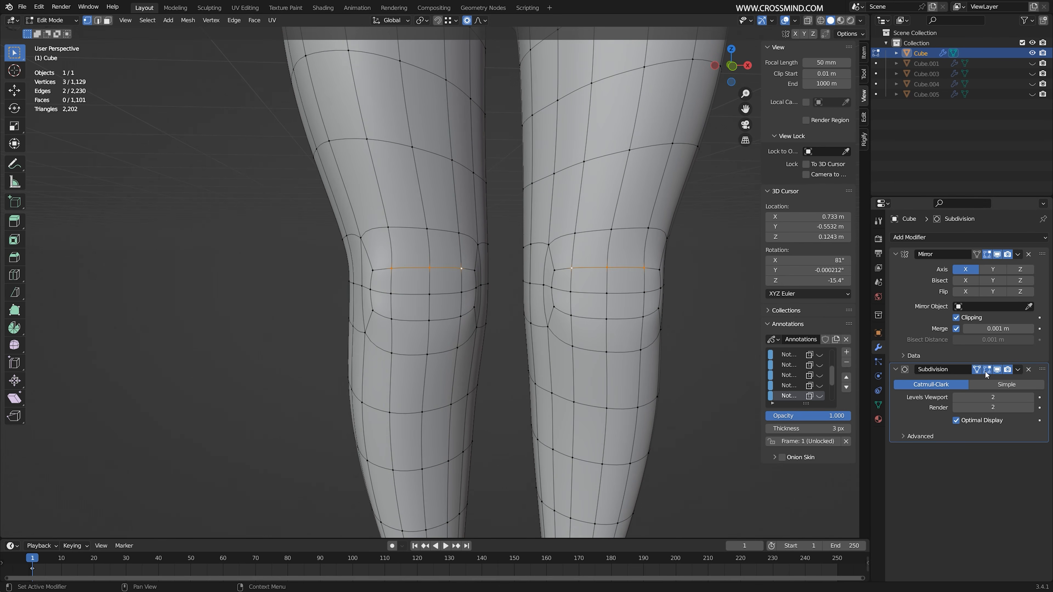
pyautogui.press('Tab')
pyautogui.scroll(-3, 428, 265)
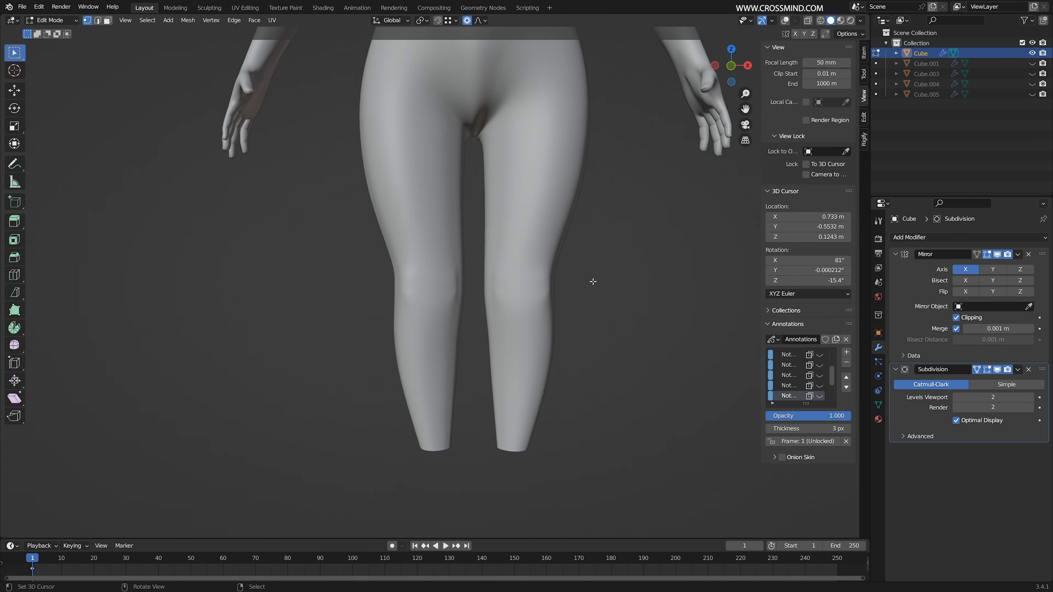
# Duplicate the body and offset the copy by -1.1335 m along X as a comparison reference
pyautogui.hotkey('shift', 'd')
pyautogui.press('x')
pyautogui.click(537, 333)
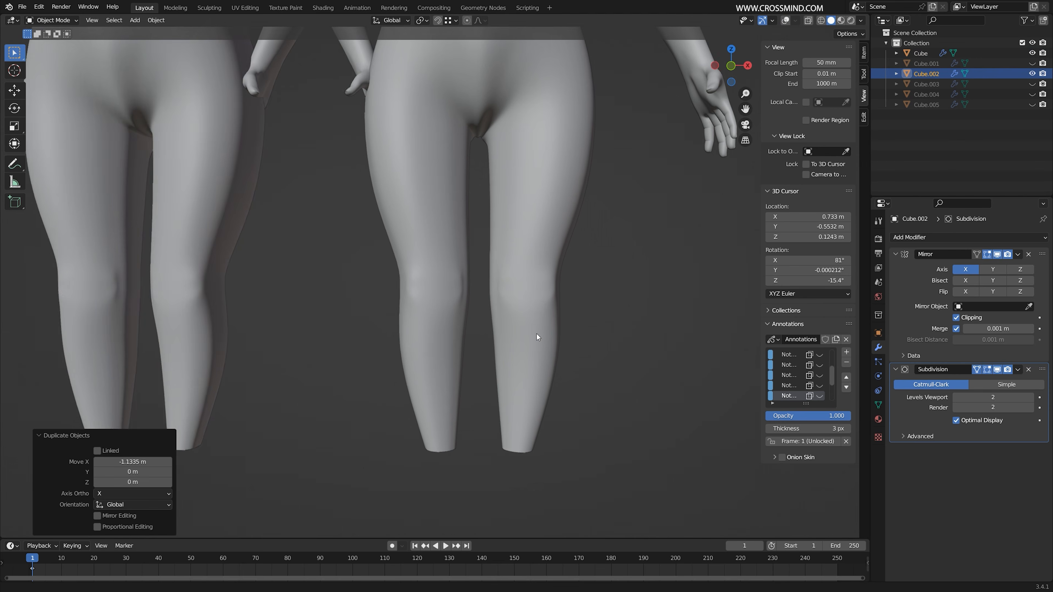
pyautogui.scroll(3, 650, 324)
pyautogui.rightClick(650, 320)
pyautogui.press('Tab')
pyautogui.press('Tab')
pyautogui.moveTo(379, 320); pyautogui.dragTo(395, 322, button='middle')
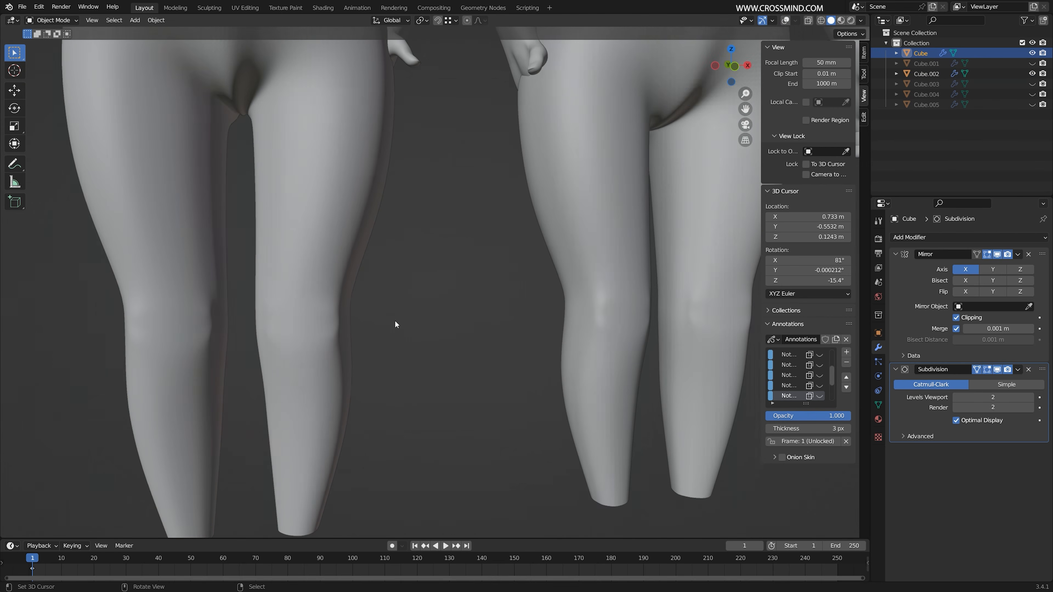
# Scale the kneecap's side edges on the original body to 0.852 and move them along Y with an adjusted proportional influence
pyautogui.scroll(3, 617, 301)
pyautogui.press('Tab')
pyautogui.scroll(3, 526, 317)
pyautogui.press('Tab')
pyautogui.keyDown('shift'); pyautogui.moveTo(631, 318); pyautogui.dragTo(571, 335, button='middle'); pyautogui.keyUp('shift')
pyautogui.hotkey('shift', 'alt', 'z')
pyautogui.press('Tab')
pyautogui.press('2')
pyautogui.click(620, 340)
pyautogui.press('g')
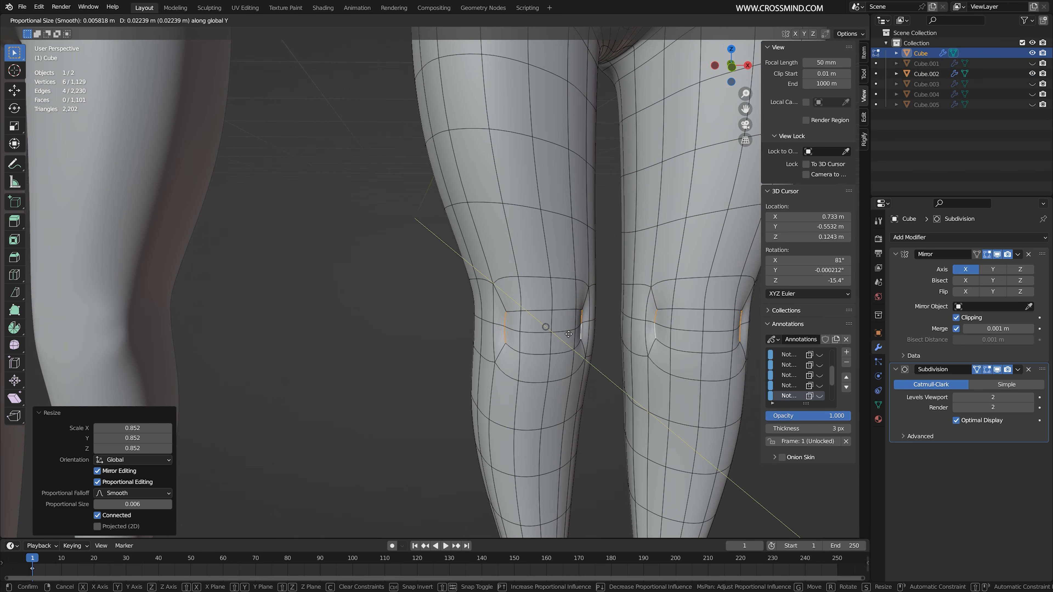
pyautogui.press('g')
pyautogui.press('y')
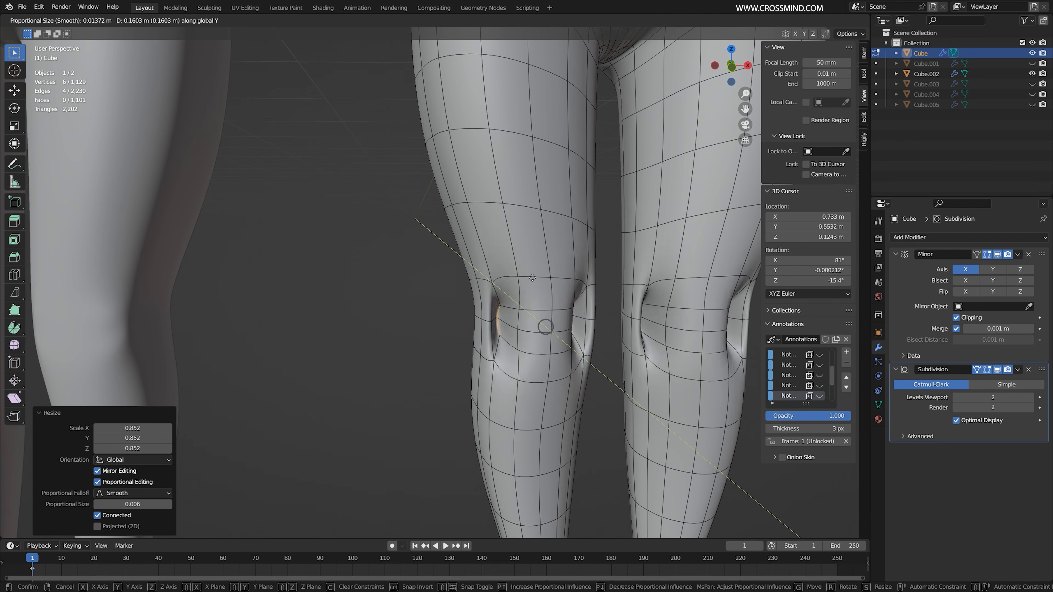
pyautogui.scroll(-15, 547, 293)
pyautogui.click(551, 294)
pyautogui.moveTo(551, 296); pyautogui.dragTo(539, 286, button='middle')
# Slide the kneecap's upper edges by a factor of about -0.764 and its lower edges by about -0.422
pyautogui.rightClick(504, 346)
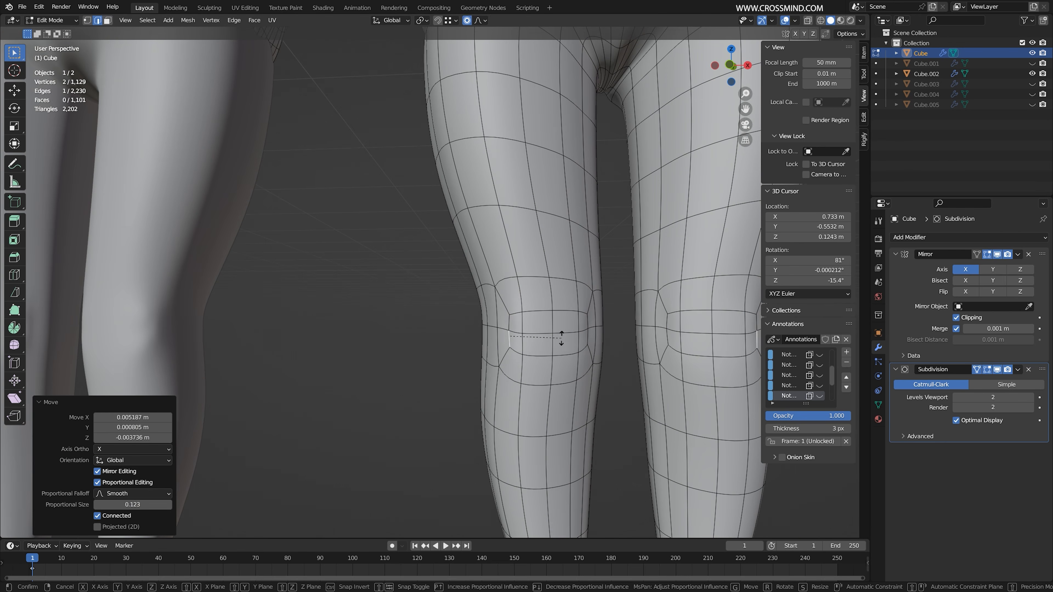
pyautogui.moveTo(556, 328); pyautogui.dragTo(574, 303, button='middle')
pyautogui.keyDown('shift'); pyautogui.click(574, 303); pyautogui.keyUp('shift')
pyautogui.press('g')
pyautogui.press('g')
pyautogui.click(565, 342)
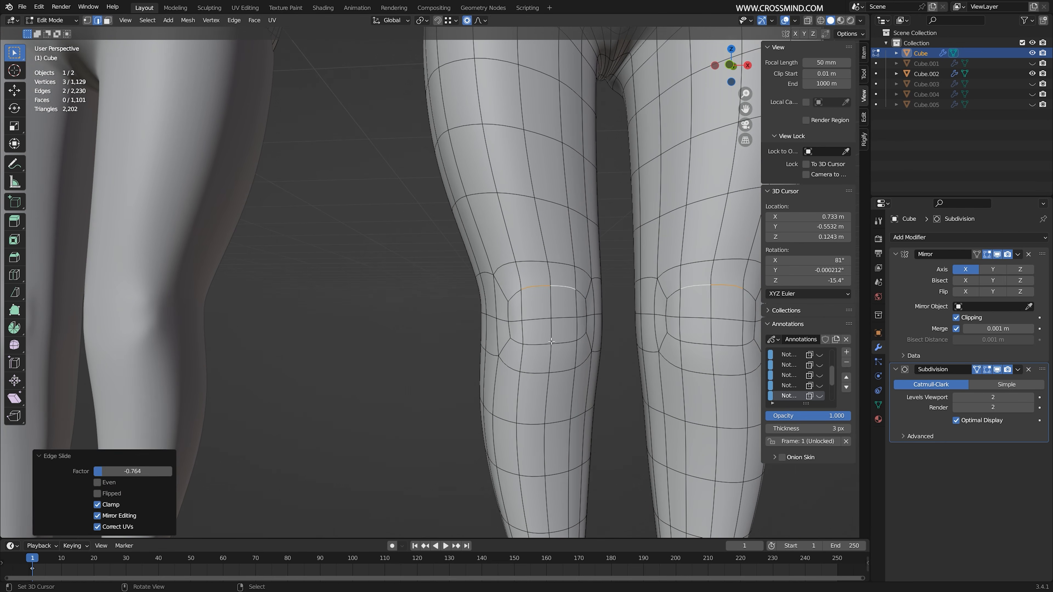
pyautogui.press('g')
pyautogui.press('g')
pyautogui.click(564, 350)
pyautogui.scroll(-5, 563, 349)
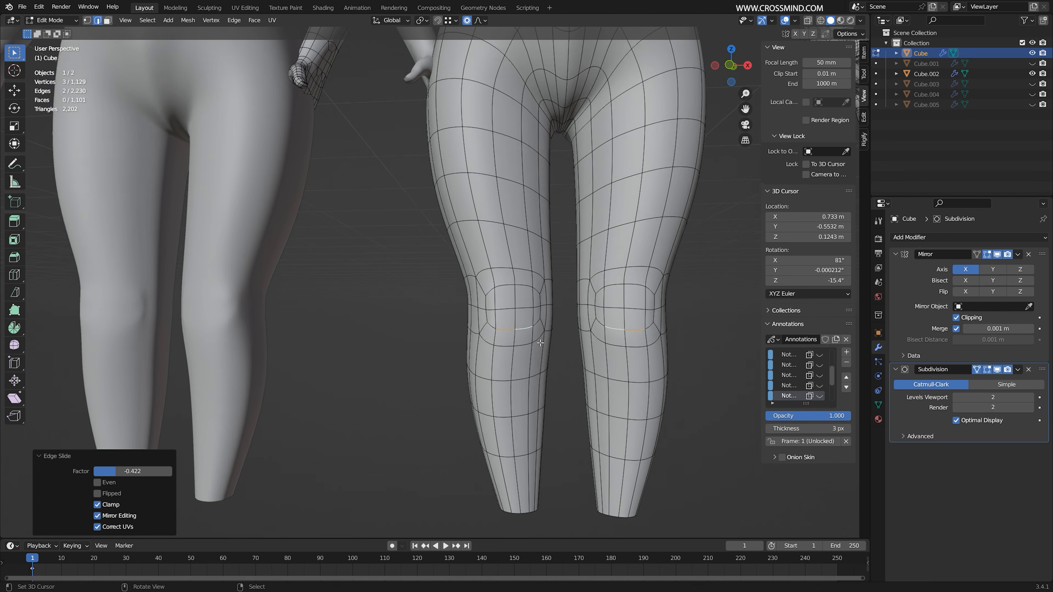
# Delete the duplicate body and save the file
pyautogui.moveTo(563, 349); pyautogui.dragTo(497, 331, button='middle')
pyautogui.scroll(5, 560, 348)
pyautogui.scroll(-5, 566, 347)
pyautogui.press('Tab')
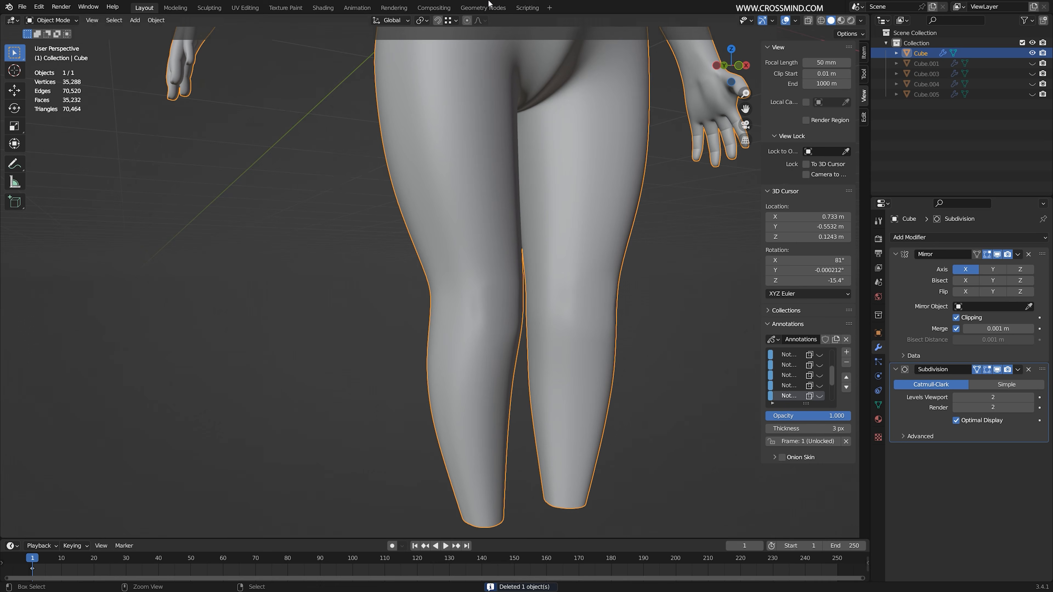
pyautogui.hotkey('ctrl', 's')
pyautogui.scroll(4, 521, 381)
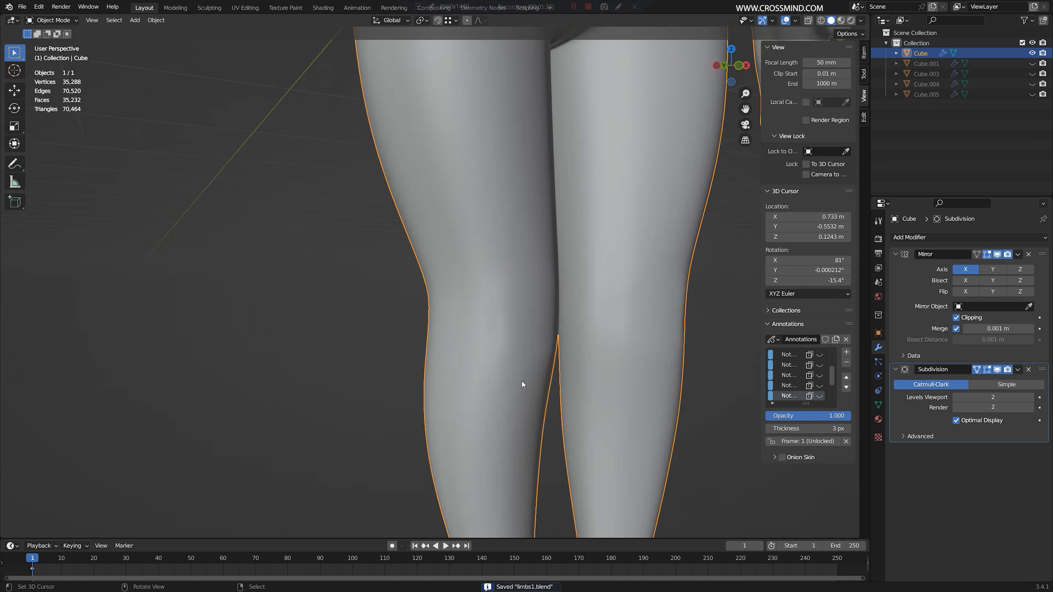
# Reposition the mesh elements on the outer side of the knee beside the kneecap
pyautogui.press('Tab')
pyautogui.moveTo(522, 380)
pyautogui.mouseDown(button='middle')
pyautogui.moveTo(522, 342)
pyautogui.moveTo(557, 338)
pyautogui.mouseUp(button='middle')
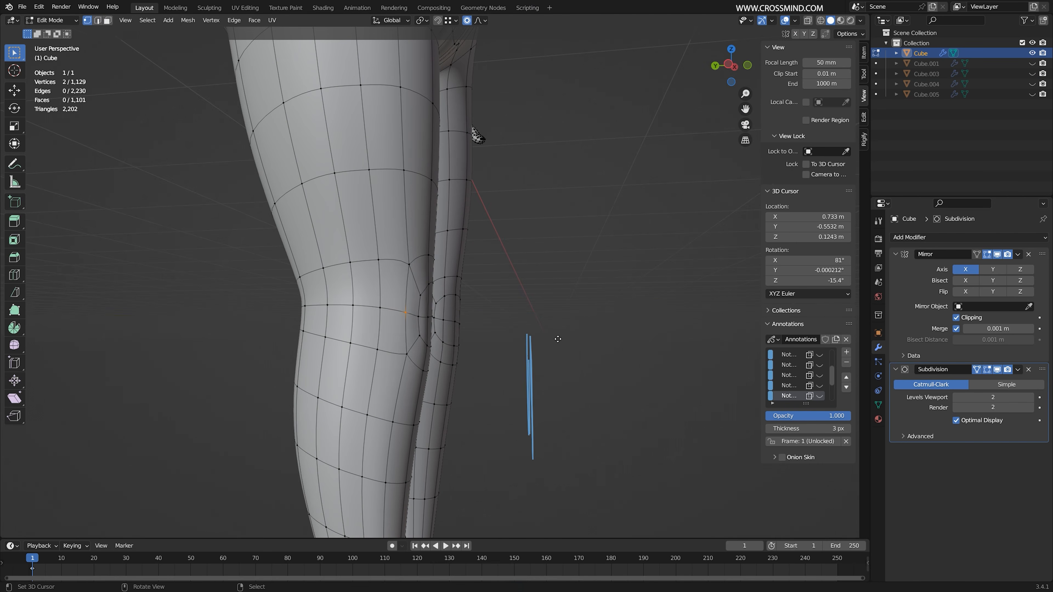
pyautogui.click(541, 342)
pyautogui.press('3')
pyautogui.moveTo(540, 342); pyautogui.dragTo(557, 363, button='middle')
pyautogui.click(572, 332)
pyautogui.scroll(2, 493, 364)
pyautogui.keyDown('shift'); pyautogui.click(488, 362); pyautogui.keyUp('shift')
pyautogui.press('g')
pyautogui.click(507, 366)
pyautogui.press('Tab')
pyautogui.scroll(-1, 510, 367)
# Select a vertex on the loop at the back of the knee and move it slightly
pyautogui.press('Tab')
pyautogui.moveTo(663, 357); pyautogui.dragTo(505, 325, button='middle')
pyautogui.rightClick(487, 314)
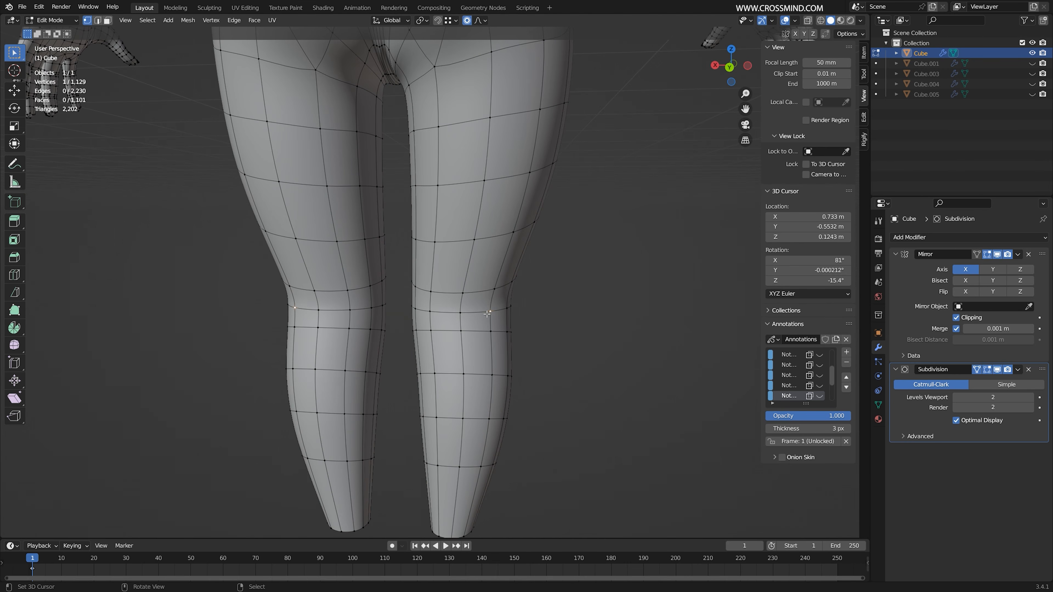
pyautogui.press('g')
pyautogui.click(493, 323)
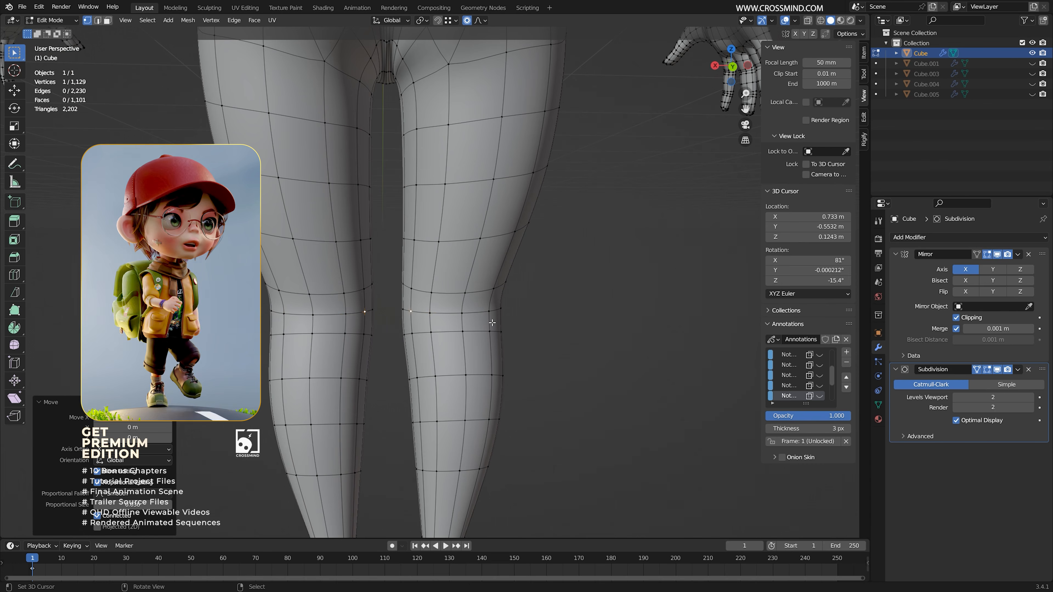
pyautogui.moveTo(493, 323); pyautogui.dragTo(501, 316, button='middle')
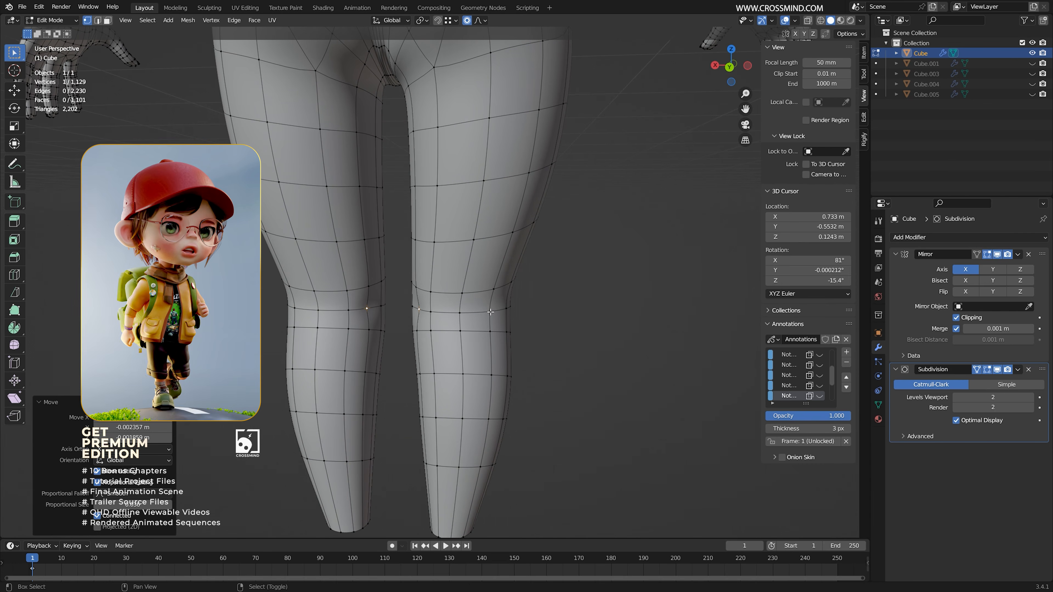
# Add the outer vertex of the back-of-knee loop to the selection, move the pair and scale it inward
pyautogui.keyDown('shift'); pyautogui.click(490, 312); pyautogui.keyUp('shift')
pyautogui.moveTo(491, 312); pyautogui.dragTo(548, 322, button='middle')
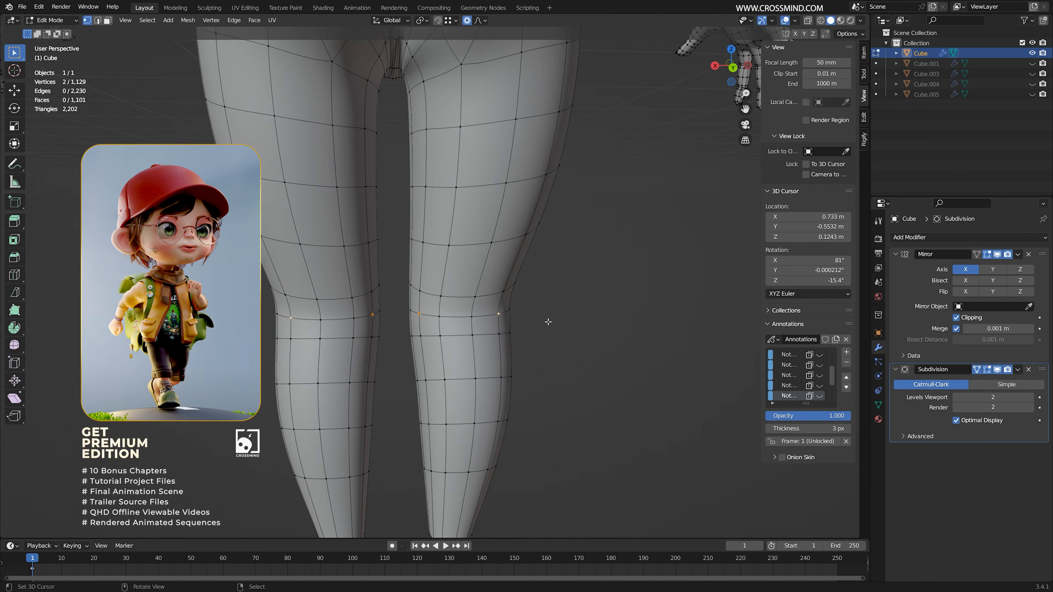
pyautogui.press('g')
pyautogui.click(555, 312)
pyautogui.hotkey('shift', 'alt', 'z')
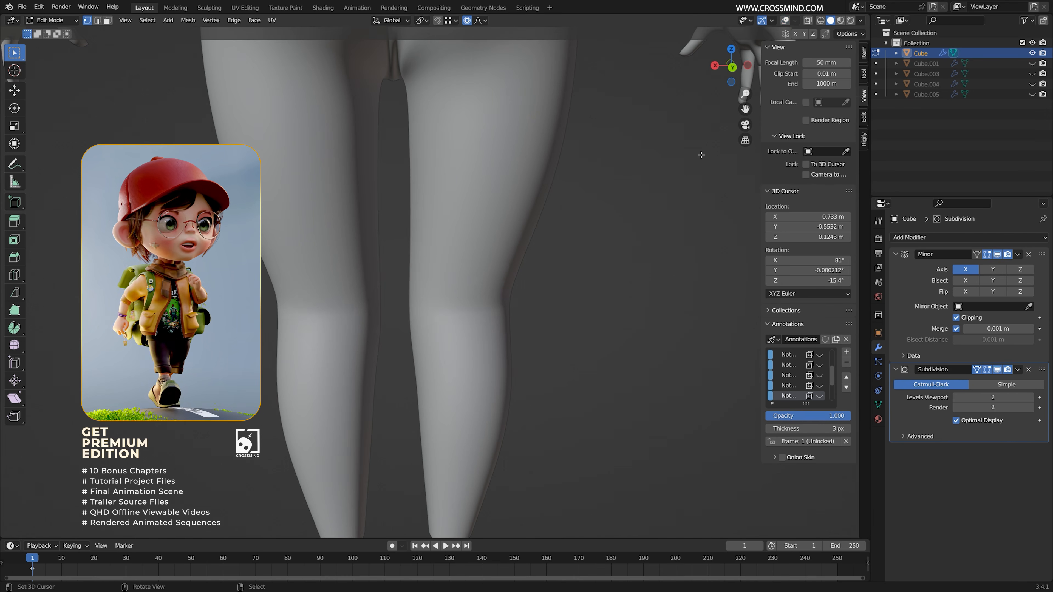
pyautogui.press('s')
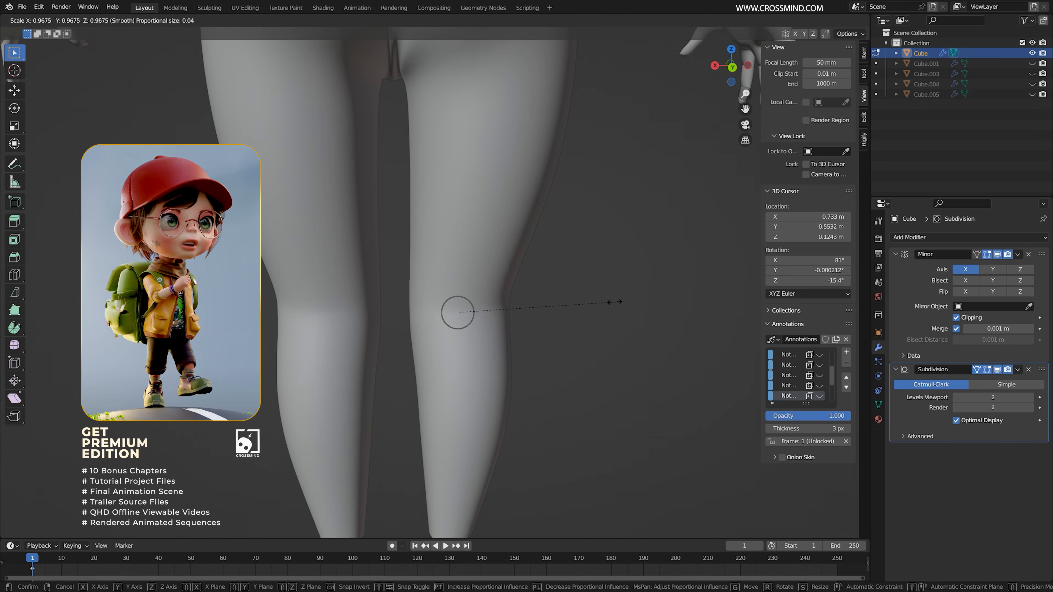
pyautogui.click(581, 301)
pyautogui.moveTo(581, 301); pyautogui.dragTo(459, 330, button='middle')
# Adjust the vertices above the back-of-knee crease and scale the inner and outer pair just below it to about 0.966
pyautogui.hotkey('shift', 'alt', 'z')
pyautogui.keyDown('shift'); pyautogui.click(513, 291); pyautogui.keyUp('shift')
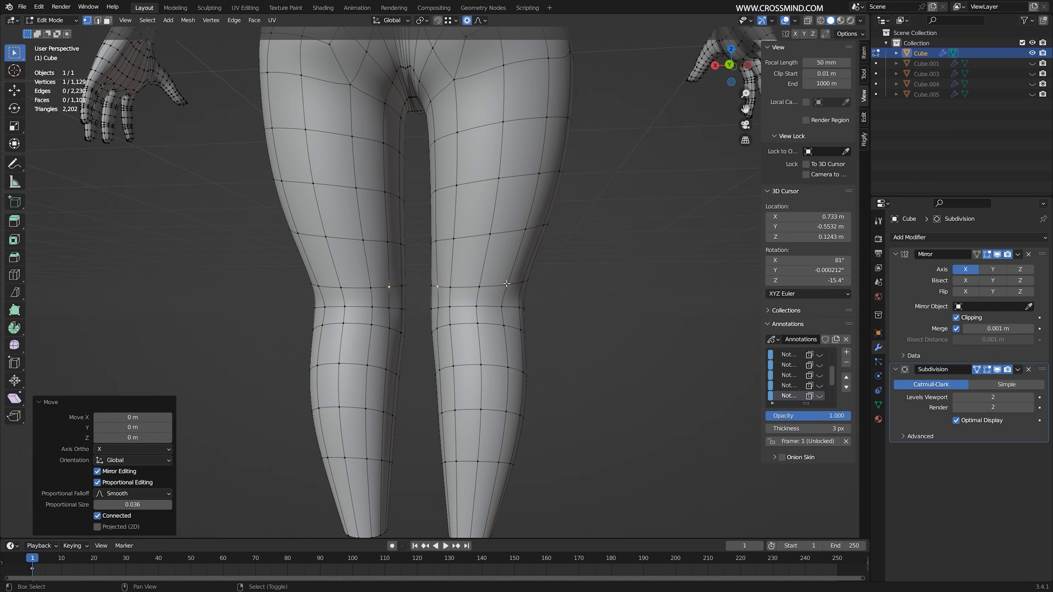
pyautogui.moveTo(512, 290); pyautogui.dragTo(501, 334, button='middle')
pyautogui.click(521, 292)
pyautogui.hotkey('shift', 'alt', 'z')
pyautogui.hotkey('shift', 'alt', 'z')
pyautogui.press('s')
pyautogui.click(439, 326)
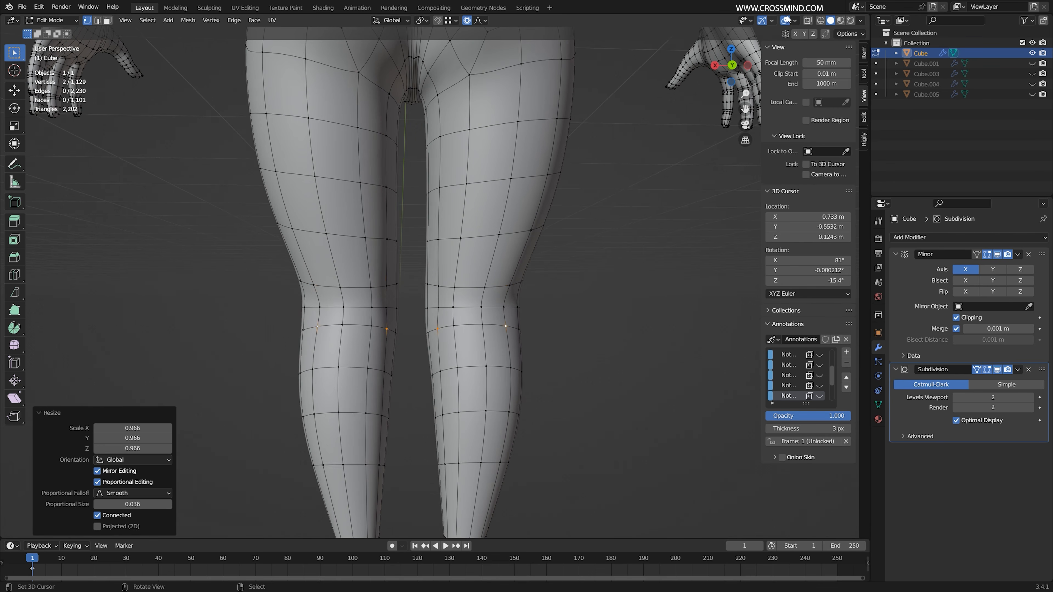
# Move one more vertex at the back of the knee and save the file
pyautogui.hotkey('shift', 'alt', 'z')
pyautogui.moveTo(670, 219); pyautogui.dragTo(609, 296, button='middle')
pyautogui.hotkey('shift', 'alt', 'z')
pyautogui.scroll(2, 539, 296)
pyautogui.rightClick(500, 316)
pyautogui.press('g')
pyautogui.click(590, 329)
pyautogui.scroll(-2, 543, 305)
pyautogui.hotkey('ctrl', 's')
# Select two stacked vertices on the inner back of the calf and move them about 0.017 m along X
pyautogui.scroll(1, 539, 353)
pyautogui.rightClick(488, 366)
pyautogui.keyDown('shift'); pyautogui.rightClick(492, 407); pyautogui.keyUp('shift')
pyautogui.press('g')
pyautogui.click(495, 386)
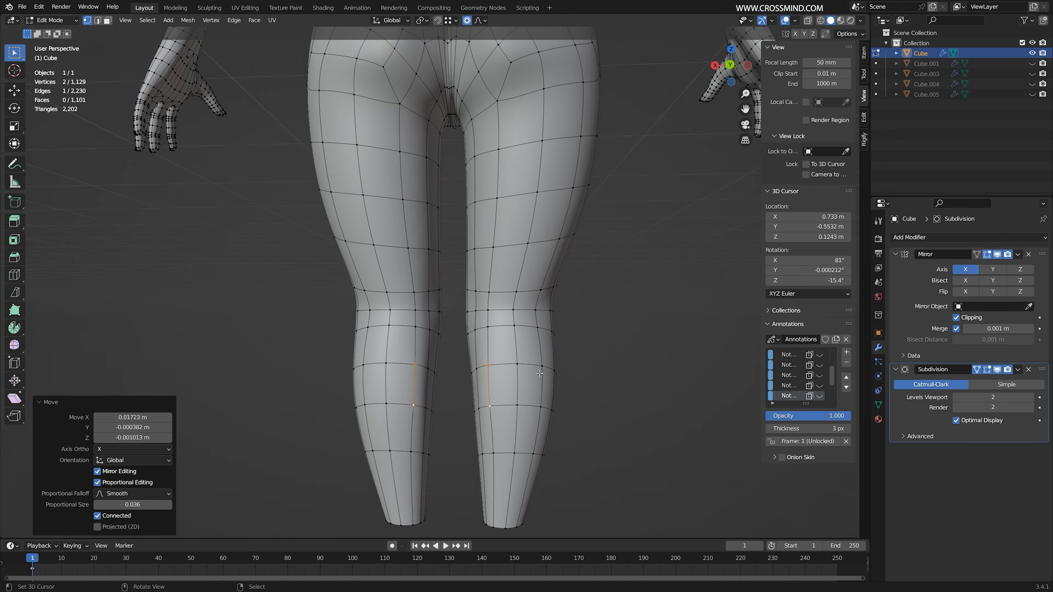
# Select the two stacked vertices on the outer back of the calf and reposition them
pyautogui.rightClick(543, 367)
pyautogui.keyDown('shift'); pyautogui.rightClick(541, 406); pyautogui.keyUp('shift')
pyautogui.moveTo(554, 392)
pyautogui.mouseDown(button='middle')
pyautogui.moveTo(494, 383)
pyautogui.moveTo(507, 395)
pyautogui.moveTo(487, 394)
pyautogui.moveTo(556, 389)
pyautogui.moveTo(593, 333)
pyautogui.moveTo(567, 330)
pyautogui.moveTo(622, 325)
pyautogui.moveTo(594, 293)
pyautogui.mouseUp(button='middle')
pyautogui.press('g')
pyautogui.click(557, 389)
# Reposition two further pairs of stacked calf vertices to shape the calf's contour
pyautogui.rightClick(529, 360)
pyautogui.keyDown('shift'); pyautogui.rightClick(531, 399); pyautogui.keyUp('shift')
pyautogui.press('g')
pyautogui.click(491, 394)
pyautogui.rightClick(577, 370)
pyautogui.keyDown('shift'); pyautogui.rightClick(573, 407); pyautogui.keyUp('shift')
pyautogui.press('g')
pyautogui.click(590, 334)
# Reposition a single vertex near the knee and save the file
pyautogui.rightClick(549, 320)
pyautogui.scroll(2, 602, 331)
pyautogui.press('g')
pyautogui.click(622, 324)
pyautogui.hotkey('ctrl', 's')
pyautogui.hotkey('ctrl', 's')
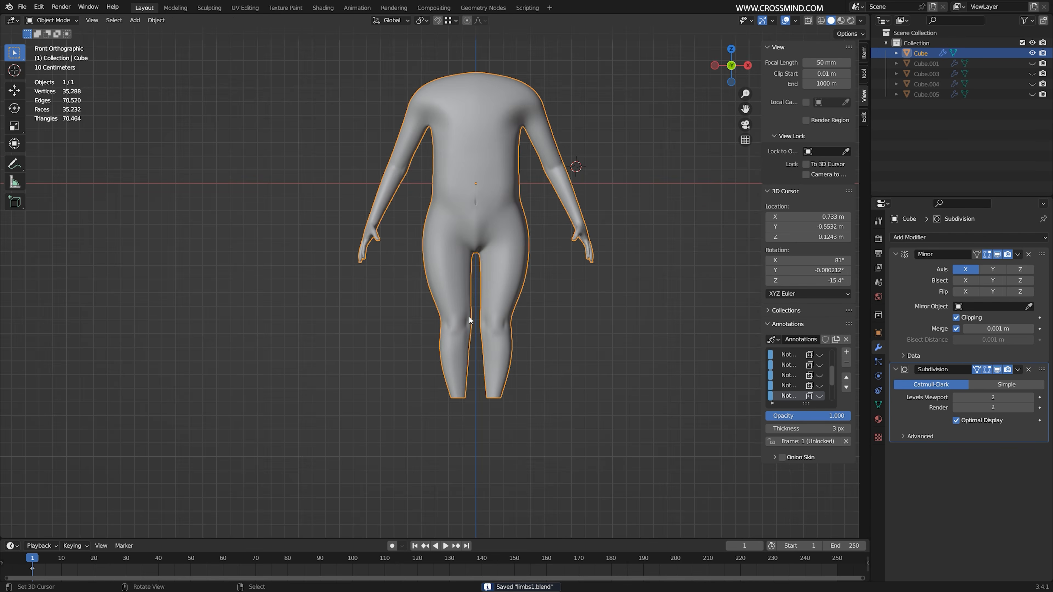
# Reposition the selected faces on the outer thigh in front view, using proportional editing, to refine the thigh's silhouette
pyautogui.moveTo(469, 316); pyautogui.dragTo(526, 317, button='middle')
pyautogui.press('KP_1')
pyautogui.scroll(3, 526, 317)
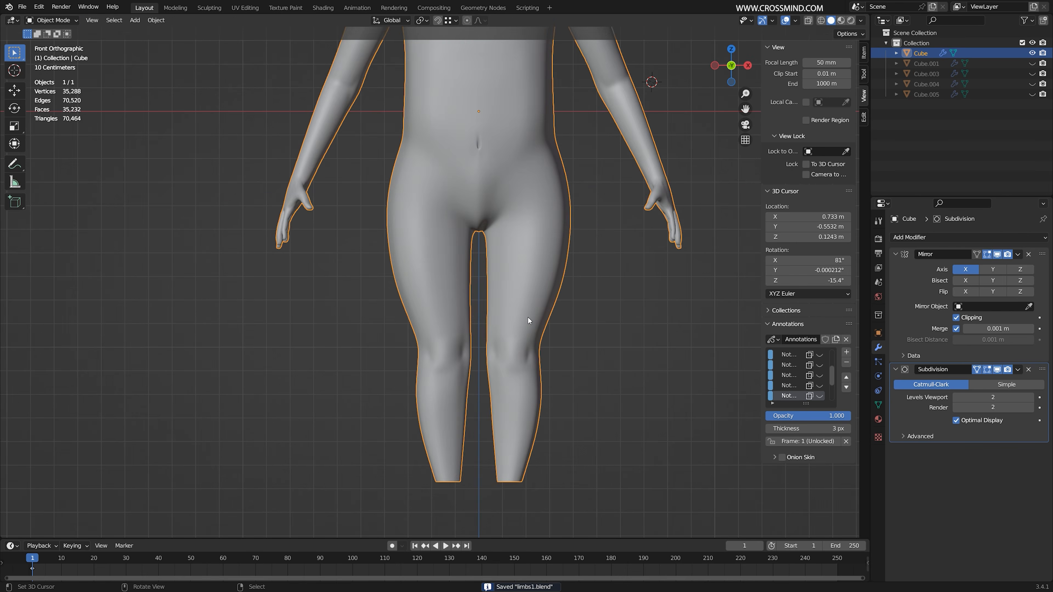
pyautogui.press('Tab')
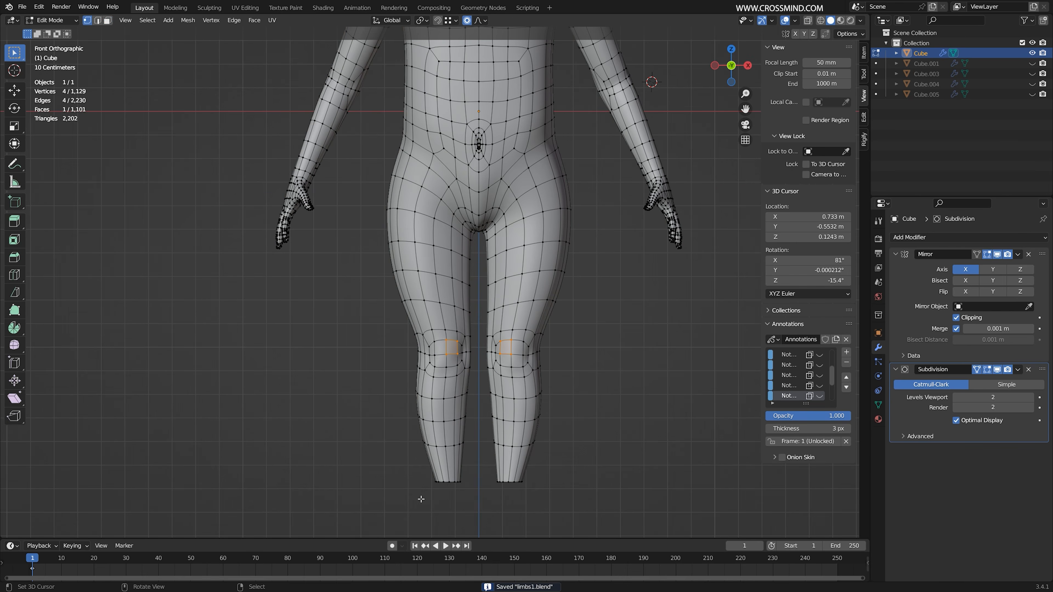
pyautogui.rightClick(470, 467)
pyautogui.hotkey('ctrl', 'z')
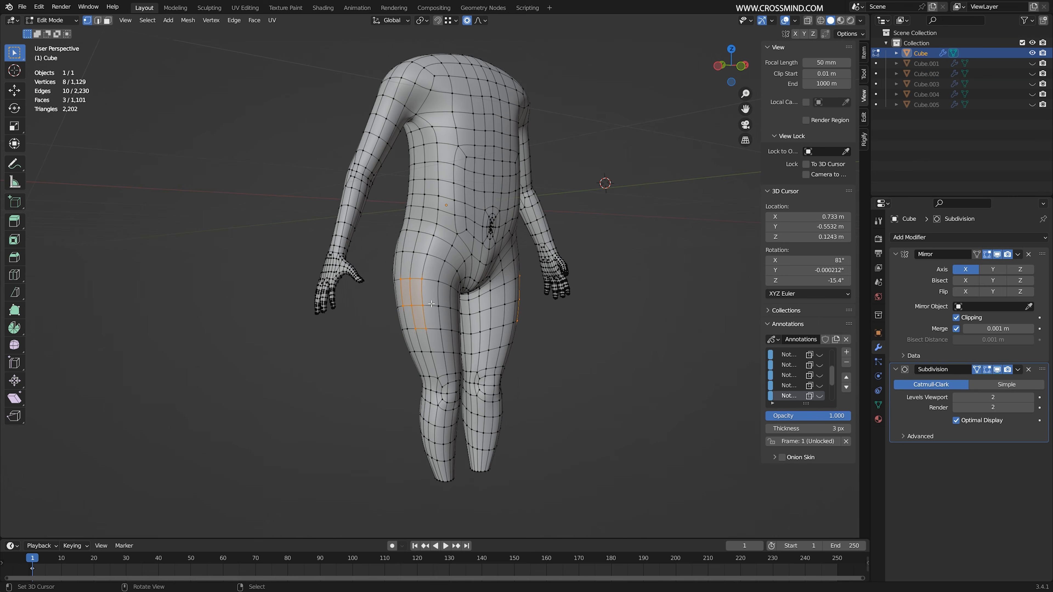
pyautogui.press('KP_1')
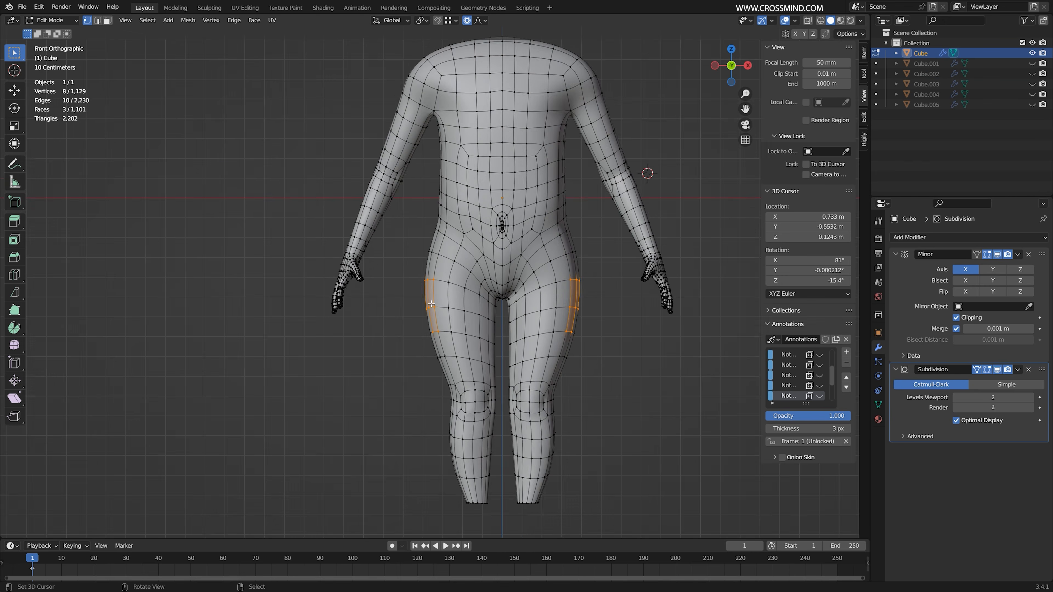
pyautogui.scroll(3, 430, 297)
pyautogui.press('g')
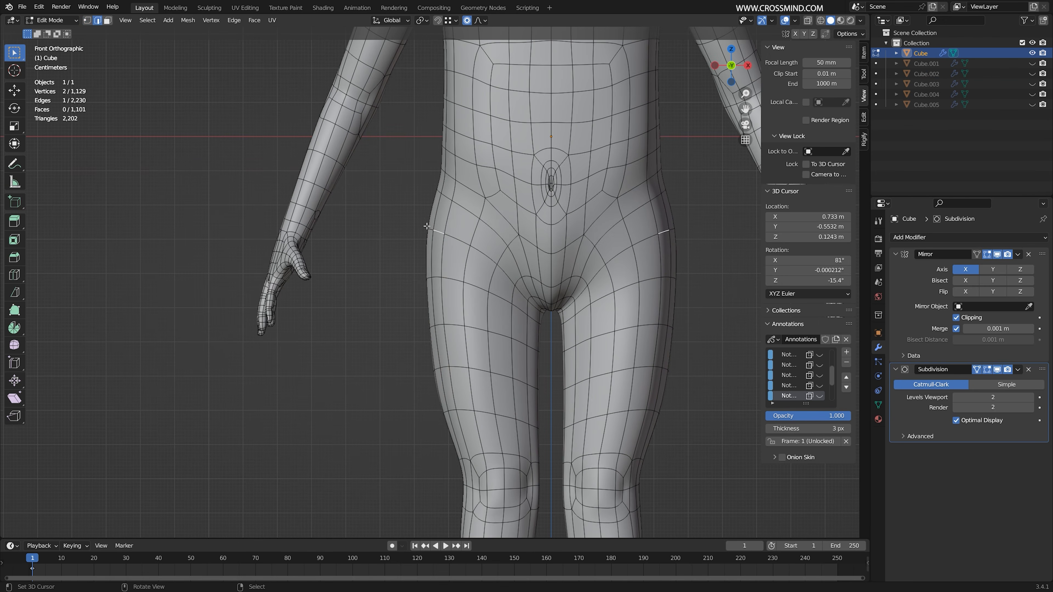
# Move the edge on the outer hip by about 0.011 m along X and 0.007 m along Z with proportional editing
pyautogui.click(445, 249)
pyautogui.scroll(-2, 445, 251)
pyautogui.keyDown('shift'); pyautogui.moveTo(445, 266); pyautogui.dragTo(444, 197, button='middle'); pyautogui.keyUp('shift')
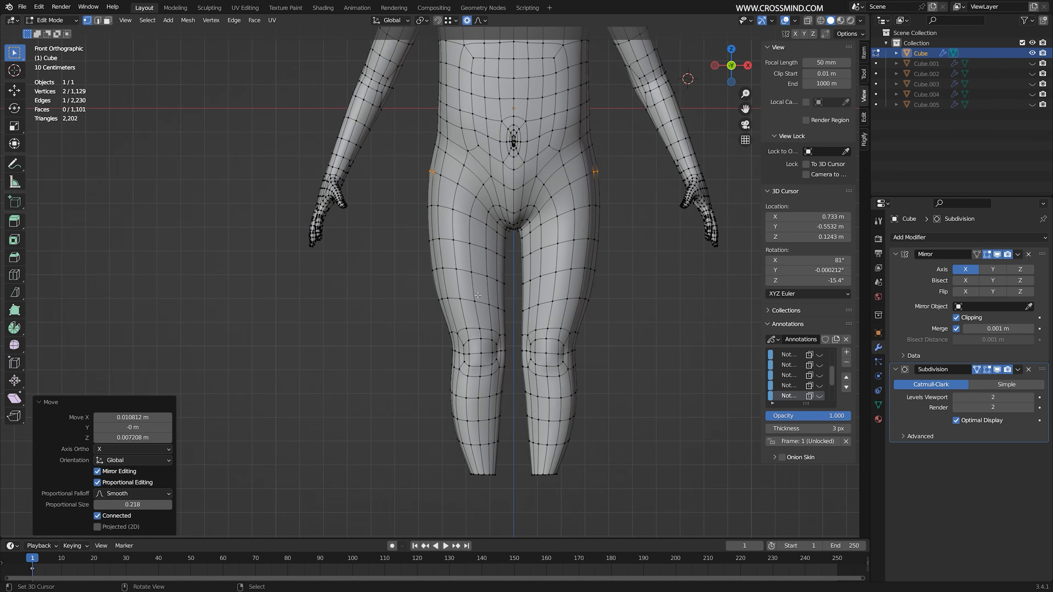
# Select an edge loop around the shin, grow the selection five times, and reposition that part of the leg
pyautogui.press('2')
pyautogui.keyDown('alt'); pyautogui.rightClick(486, 397); pyautogui.keyUp('alt')
pyautogui.press('ctrl+KP_Add')
pyautogui.press('ctrl+KP_Add')
pyautogui.press('ctrl+KP_Add')
pyautogui.press('ctrl+KP_Add')
pyautogui.press('ctrl+KP_Add')
pyautogui.press('g')
pyautogui.click(492, 369)
pyautogui.scroll(-3, 497, 360)
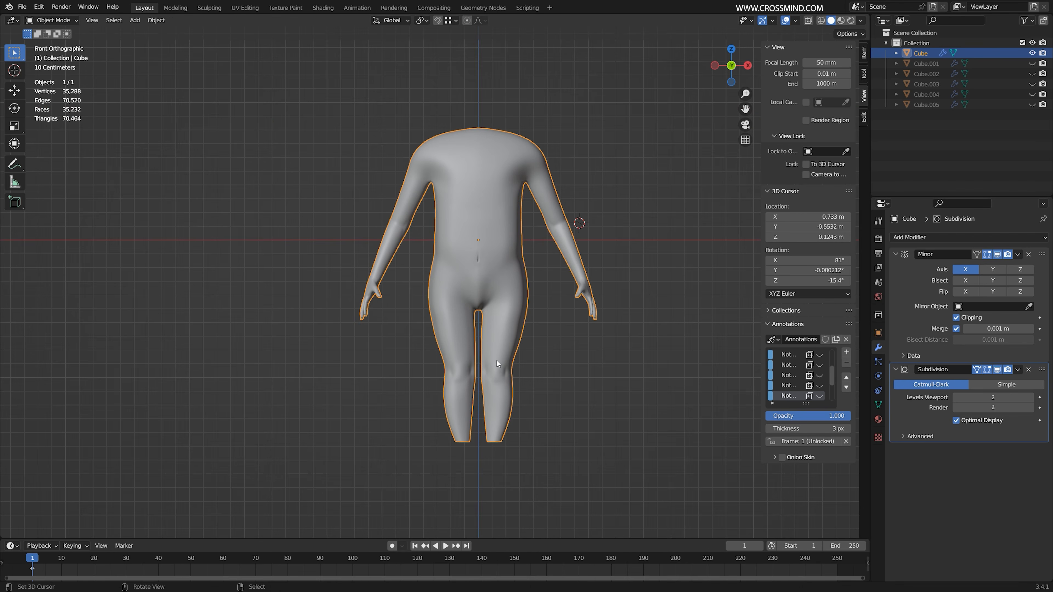
# Grow the leg selection up to the upper thigh, then move and scale it to refine the leg's proportions
pyautogui.scroll(4, 524, 320)
pyautogui.press('g')
pyautogui.press('ctrl+KP_Add')
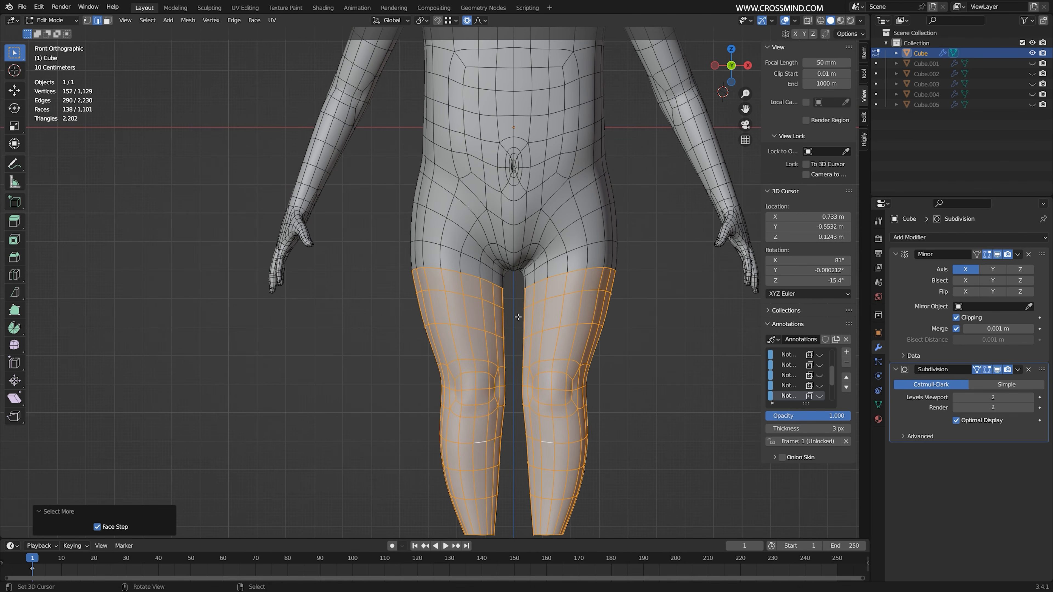
pyautogui.press('g')
pyautogui.click(522, 320)
pyautogui.press('s')
pyautogui.click(561, 353)
pyautogui.press('g')
# Adjust the edge loop at the crotch and slide two nearby edge loops at the groin and upper thigh
pyautogui.scroll(1, 435, 283)
pyautogui.keyDown('alt'); pyautogui.rightClick(514, 249); pyautogui.keyUp('alt')
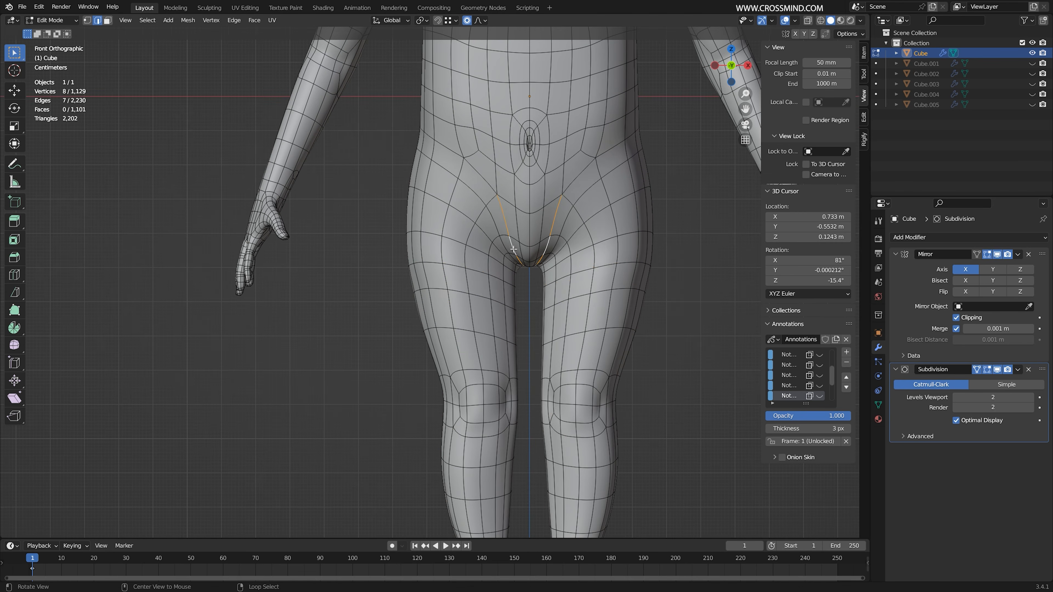
pyautogui.click(512, 272)
pyautogui.keyDown('alt'); pyautogui.rightClick(476, 250); pyautogui.keyUp('alt')
pyautogui.press('g')
pyautogui.press('g')
pyautogui.click(477, 239)
pyautogui.keyDown('alt'); pyautogui.rightClick(477, 274); pyautogui.keyUp('alt')
pyautogui.press('g')
pyautogui.press('g')
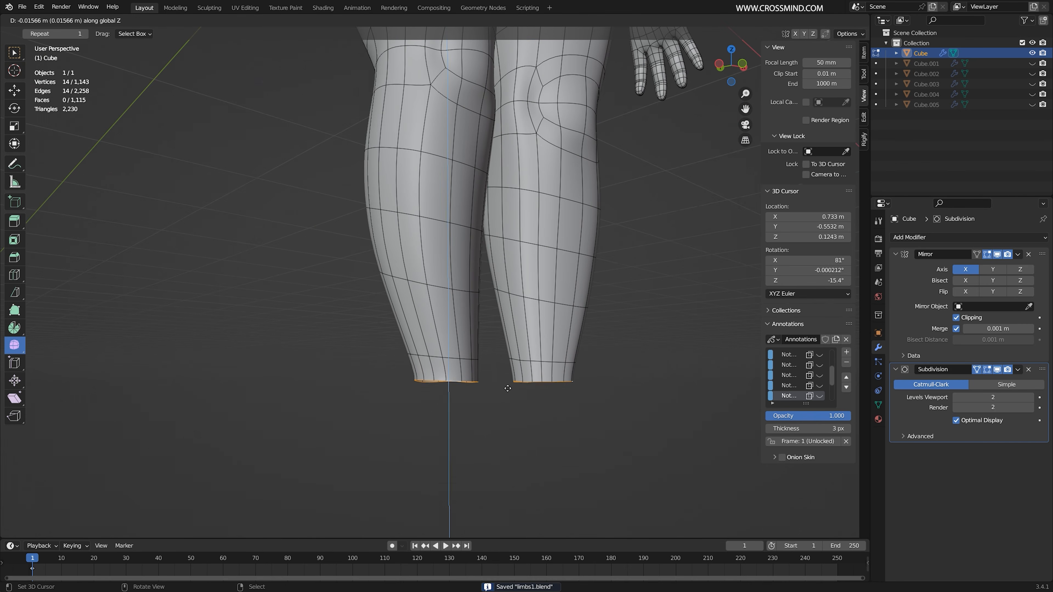
# Extrude the open lower border of the leg downward along Z and turn off the Subdivision modifier's viewport display
pyautogui.click(493, 392)
pyautogui.click(996, 369)
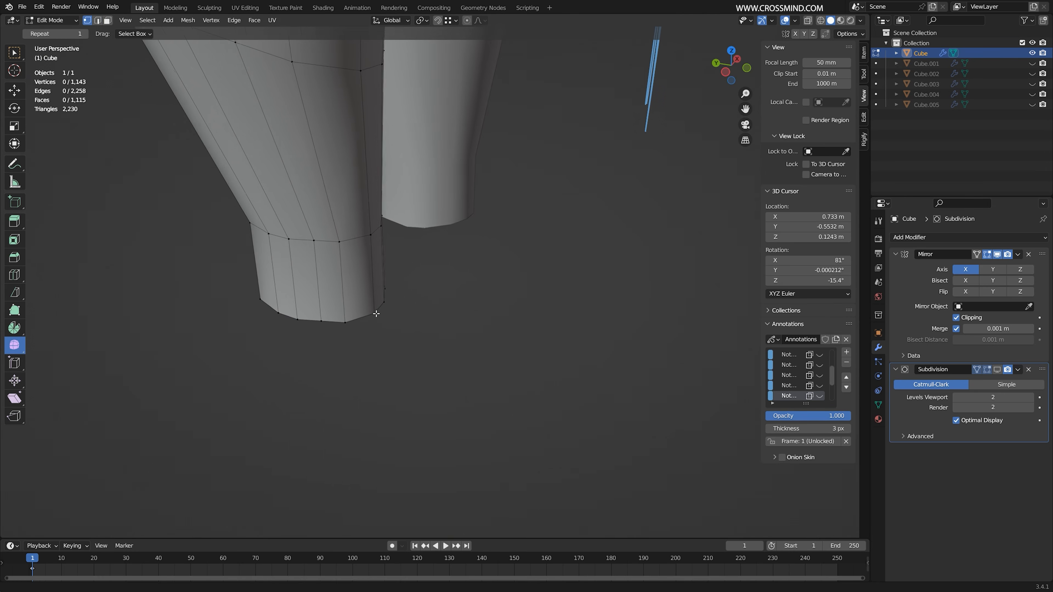
pyautogui.moveTo(337, 287); pyautogui.dragTo(333, 284, button='middle')
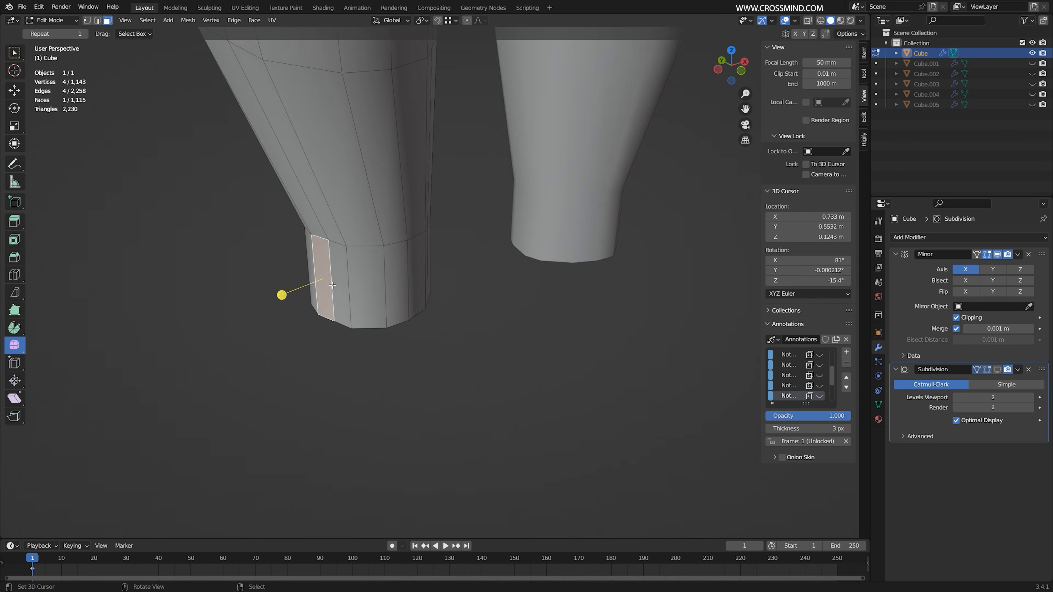
# Select the seven front faces of the ankle ring and extrude them forward about 0.131 m to form the foot
pyautogui.moveTo(409, 290); pyautogui.dragTo(447, 290, button='middle')
pyautogui.keyDown('ctrl'); pyautogui.click(422, 287); pyautogui.keyUp('ctrl')
pyautogui.press('e')
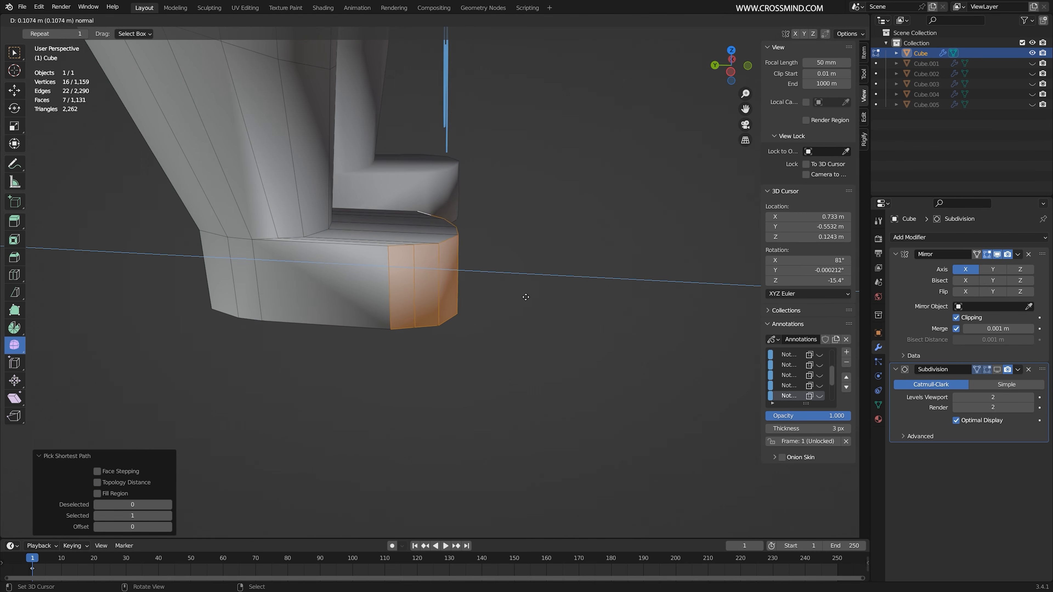
pyautogui.click(533, 297)
# Select the upper vertices at the foot's front end in side view with X-ray and lower them to slope the foot
pyautogui.press('KP_3')
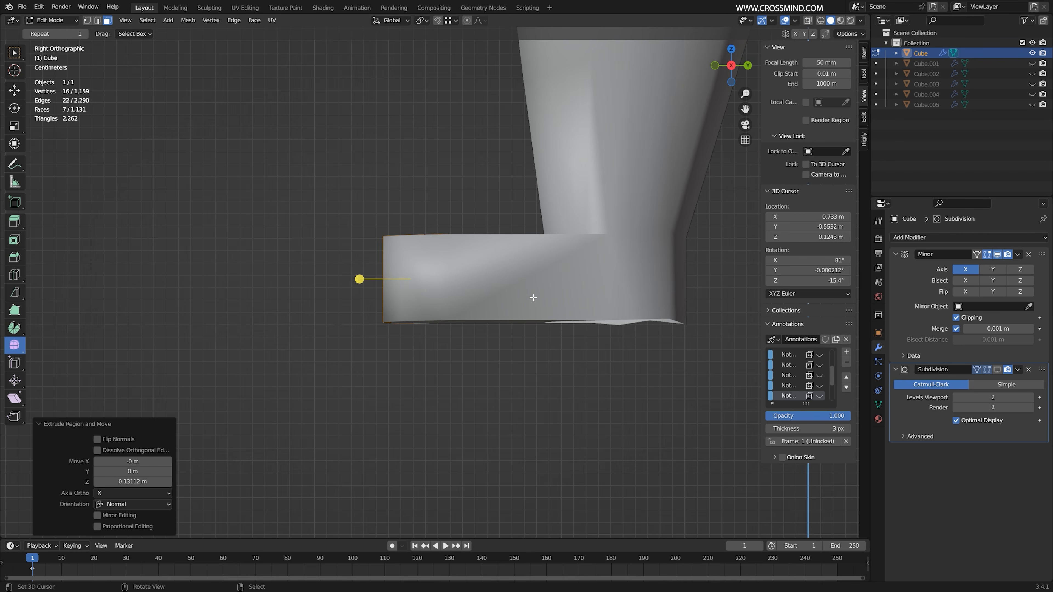
pyautogui.hotkey('alt', 'z')
pyautogui.press('1')
pyautogui.rightClick(451, 226)
pyautogui.press('b')
pyautogui.moveTo(484, 195); pyautogui.dragTo(329, 277)
pyautogui.press('g')
pyautogui.click(410, 265)
# Move the foot's front end forward, first by about 0.012 m along Y, and leave wireframe shading
pyautogui.rightClick(450, 268)
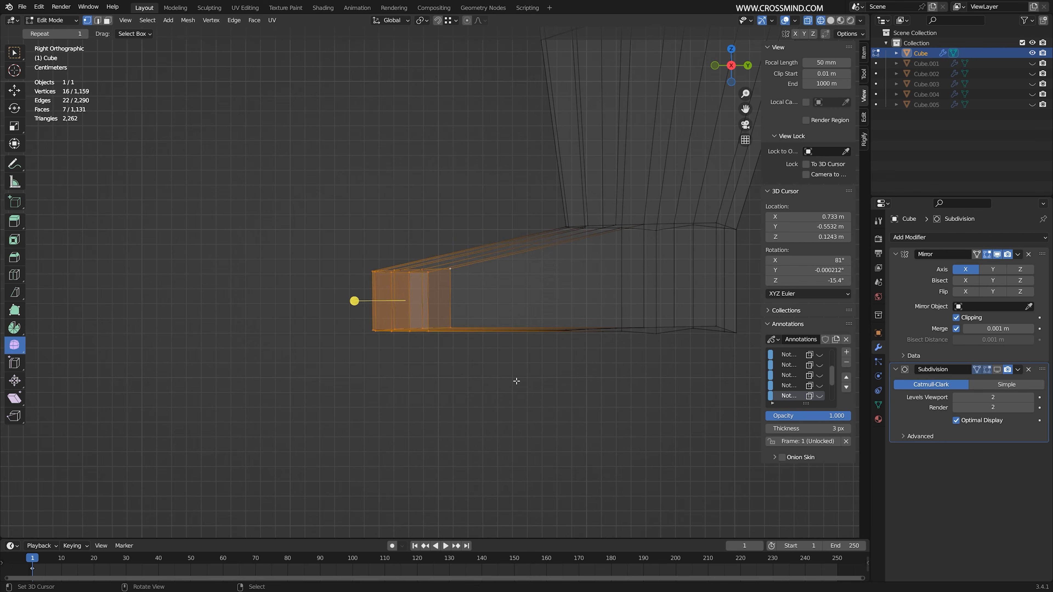
pyautogui.click(490, 375)
pyautogui.scroll(-4, 496, 224)
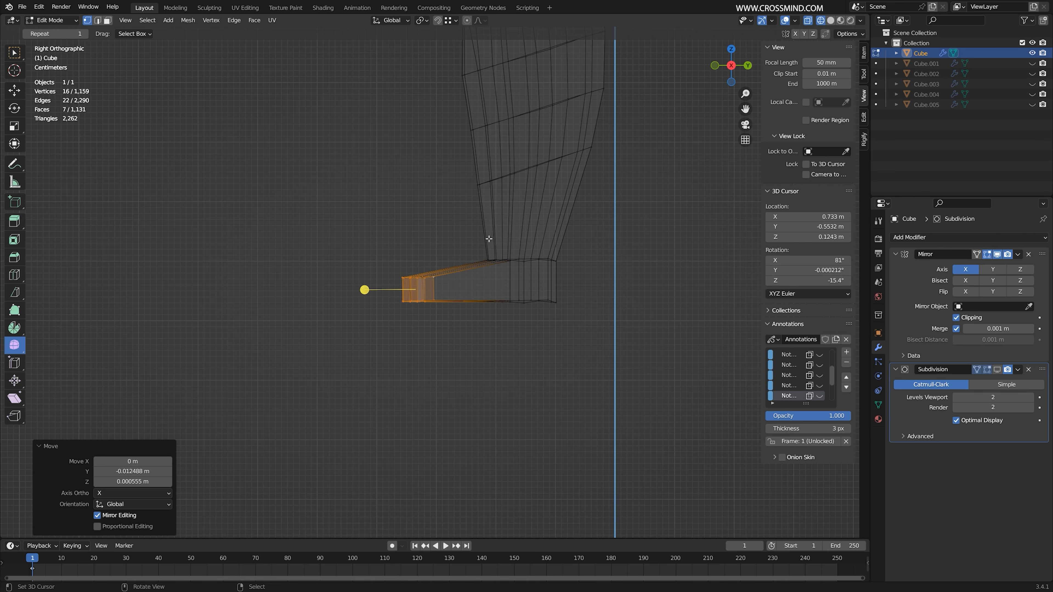
pyautogui.scroll(3, 372, 261)
pyautogui.press('g')
pyautogui.click(345, 258)
pyautogui.hotkey('shift', 'z')
pyautogui.moveTo(349, 259)
pyautogui.mouseDown(button='middle')
pyautogui.moveTo(534, 301)
pyautogui.moveTo(471, 243)
pyautogui.moveTo(501, 266)
pyautogui.moveTo(506, 305)
pyautogui.moveTo(373, 309)
pyautogui.mouseUp(button='middle')
# Lower two edges along the top of the foot, the first by about 0.012 m and the second by about 0.005 m
pyautogui.press('2')
pyautogui.rightClick(514, 304)
pyautogui.press('g')
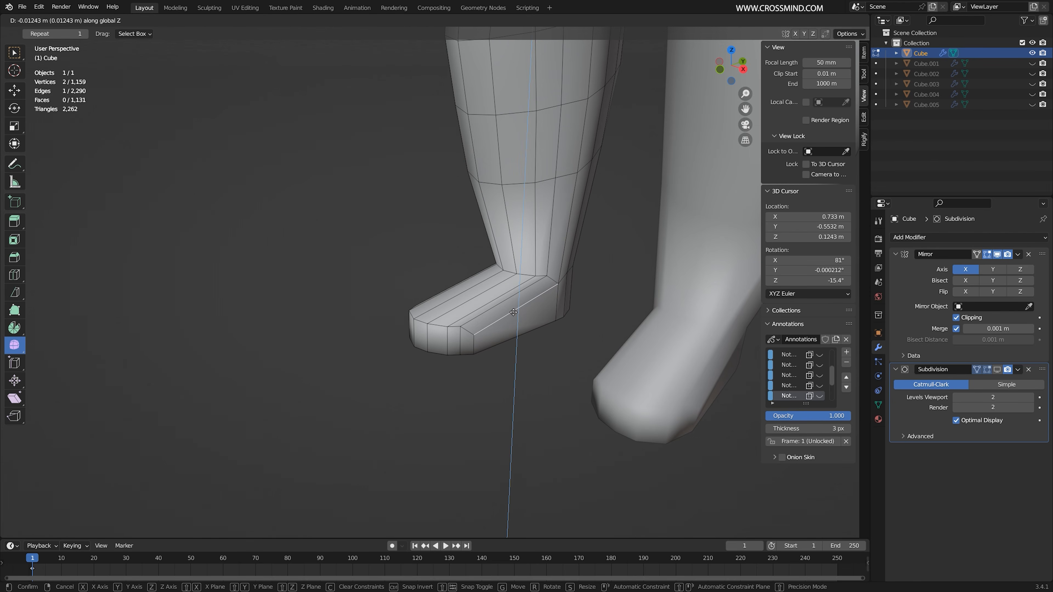
pyautogui.click(513, 313)
pyautogui.keyDown('alt'); pyautogui.rightClick(514, 297); pyautogui.keyUp('alt')
pyautogui.moveTo(513, 296); pyautogui.dragTo(525, 294, button='middle')
pyautogui.press('g')
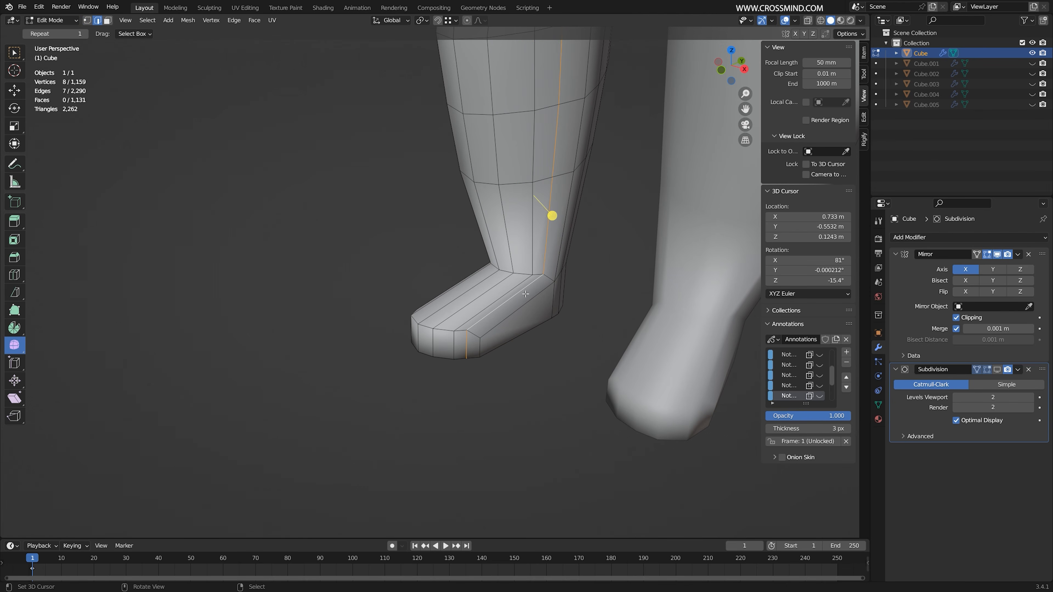
pyautogui.click(545, 288)
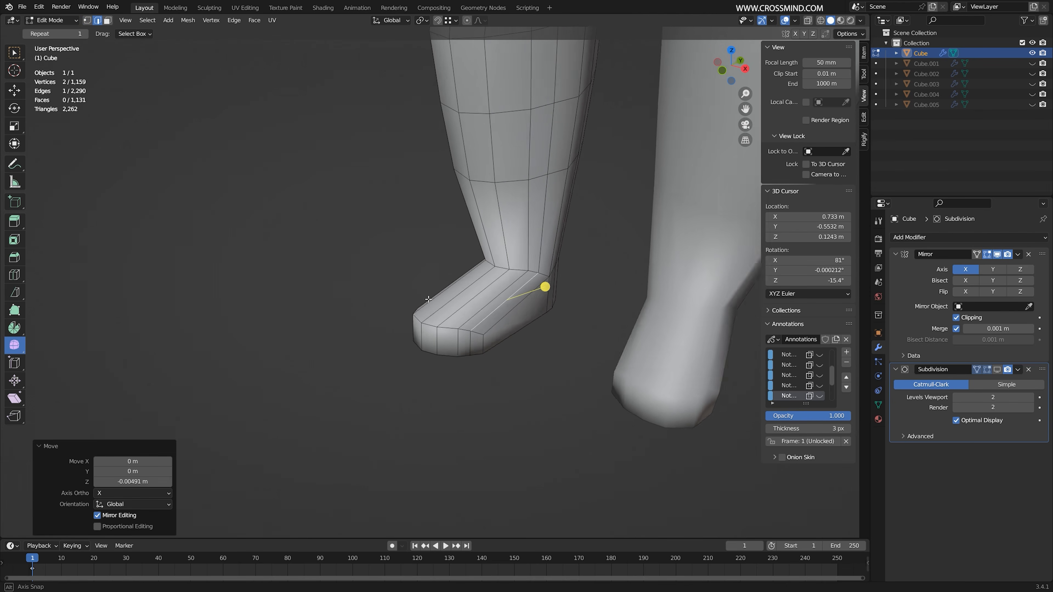
# Reposition the vertical edges at the outer and inner corners of the foot's front end to round the toe outline
pyautogui.moveTo(545, 287); pyautogui.dragTo(371, 305, button='middle')
pyautogui.click(370, 283)
pyautogui.rightClick(342, 286)
pyautogui.press('g')
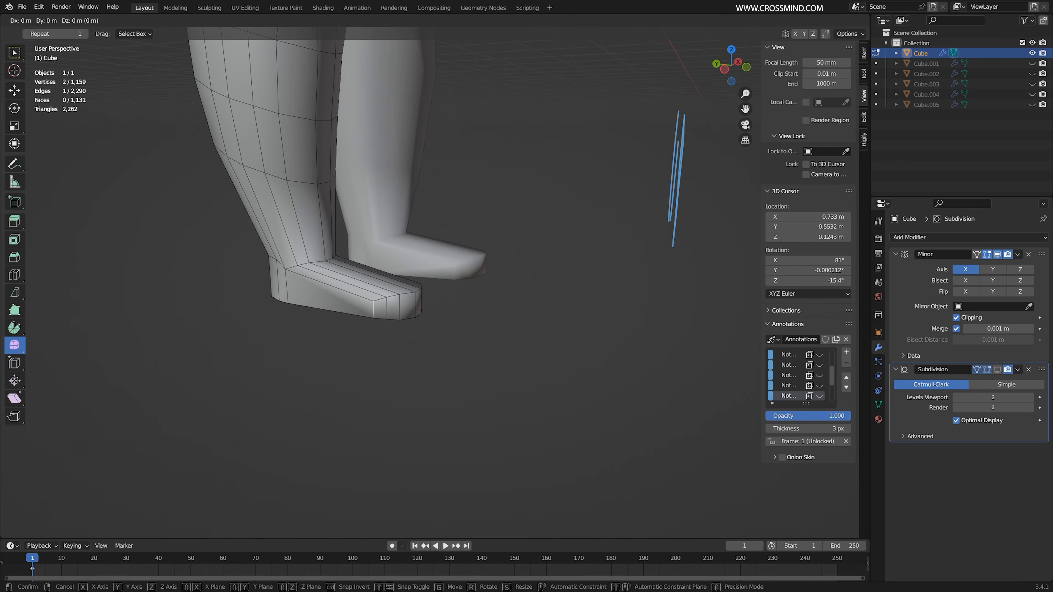
pyautogui.press('g')
pyautogui.click(531, 311)
pyautogui.moveTo(531, 311); pyautogui.dragTo(438, 340, button='middle')
pyautogui.press('g')
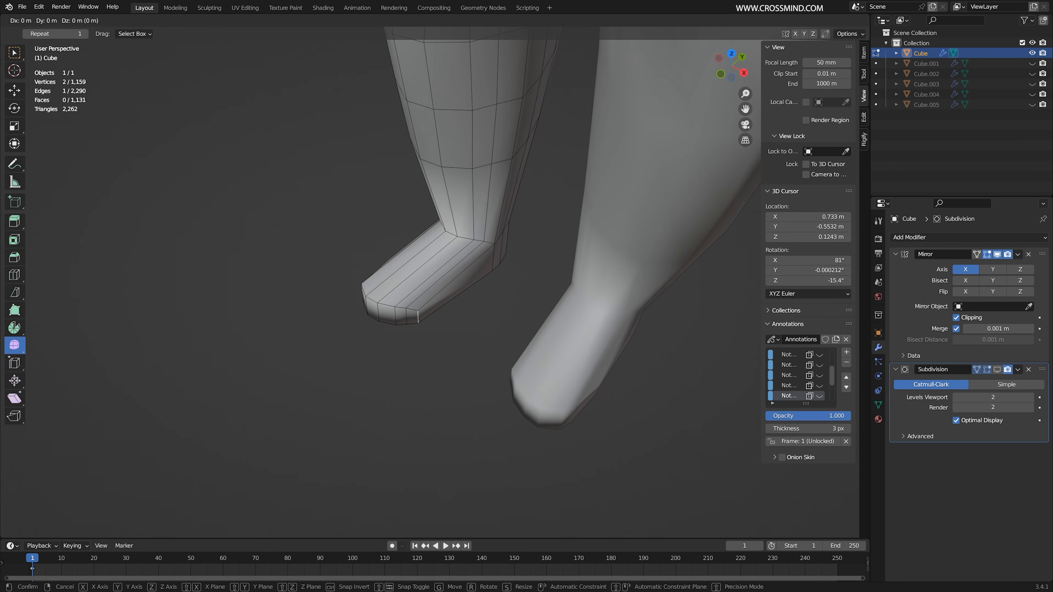
pyautogui.click(429, 312)
# Add a loop cut across the foot, bevel it into several segments, and save the file
pyautogui.moveTo(510, 282); pyautogui.dragTo(419, 303, button='middle')
pyautogui.hotkey('ctrl', 'r')
pyautogui.click(441, 309)
pyautogui.rightClick(441, 310)
pyautogui.hotkey('ctrl', 'b')
pyautogui.click(441, 310)
pyautogui.press('Tab')
pyautogui.moveTo(487, 352); pyautogui.dragTo(514, 258, button='middle')
pyautogui.hotkey('ctrl', 's')
# Bevel the edge loop around the top front rim of the foot with a width of about 0.016 m
pyautogui.scroll(3, 497, 297)
pyautogui.press('Tab')
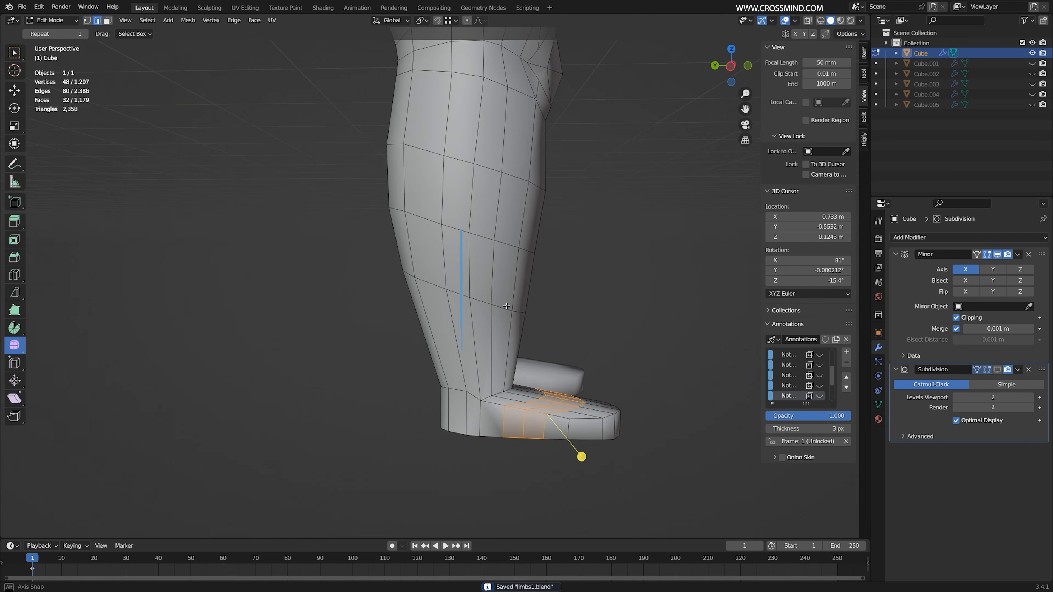
pyautogui.scroll(1, 486, 421)
pyautogui.press('1')
pyautogui.moveTo(491, 423); pyautogui.dragTo(511, 418, button='middle')
pyautogui.press('2')
pyautogui.moveTo(572, 331); pyautogui.dragTo(535, 347, button='middle')
pyautogui.keyDown('alt'); pyautogui.rightClick(534, 345); pyautogui.keyUp('alt')
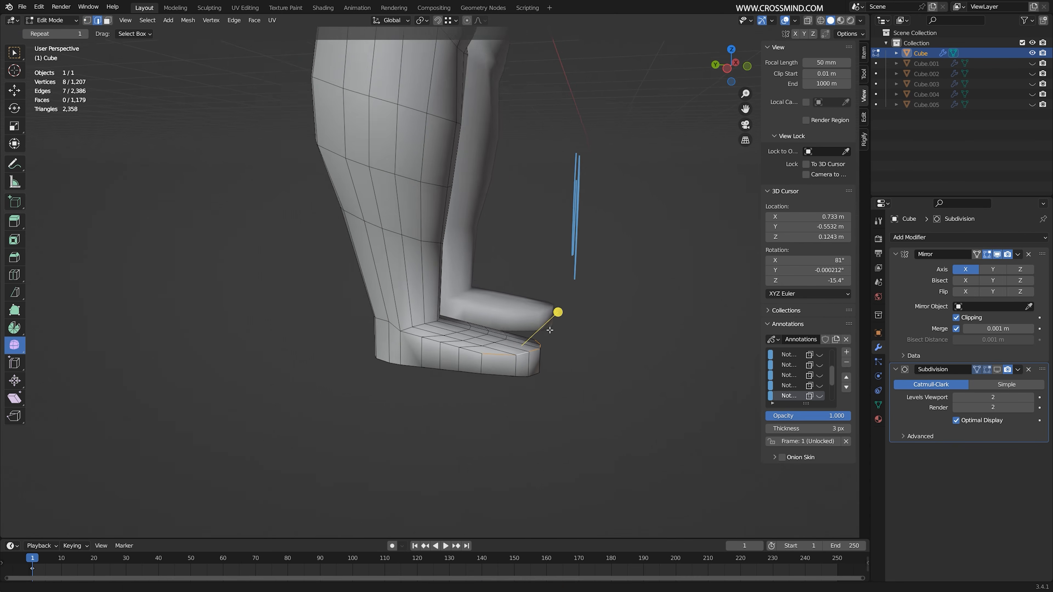
pyautogui.scroll(1, 580, 340)
pyautogui.hotkey('ctrl', 'b')
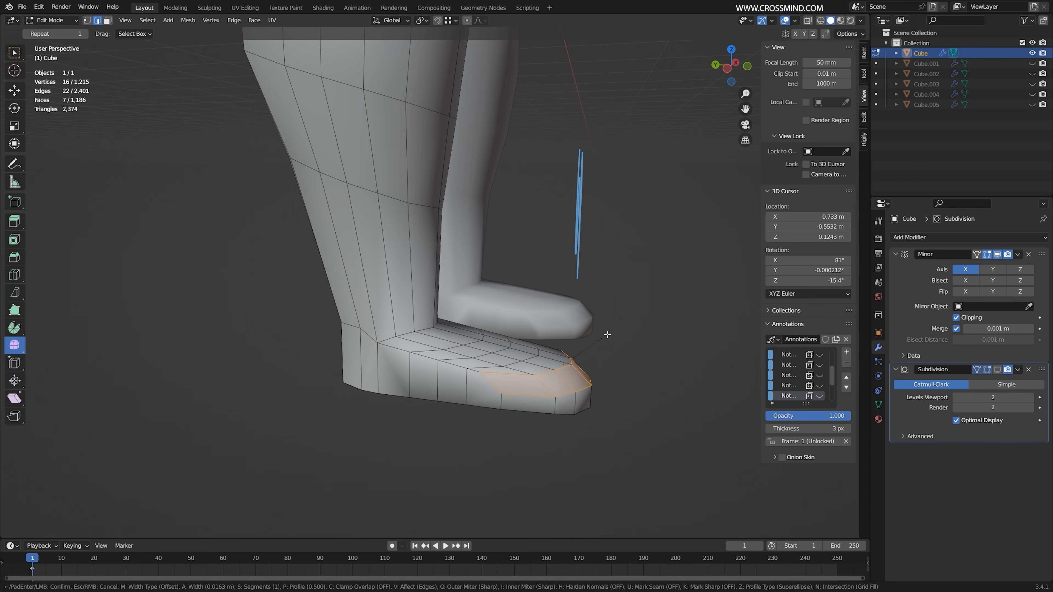
pyautogui.click(608, 335)
# Move the edge loop at the ankle's front about -0.016 m along Y and 0.011 m along Z, then save the file
pyautogui.moveTo(597, 336); pyautogui.dragTo(636, 333, button='middle')
pyautogui.keyDown('alt'); pyautogui.rightClick(425, 337); pyautogui.keyUp('alt')
pyautogui.press('KP_3')
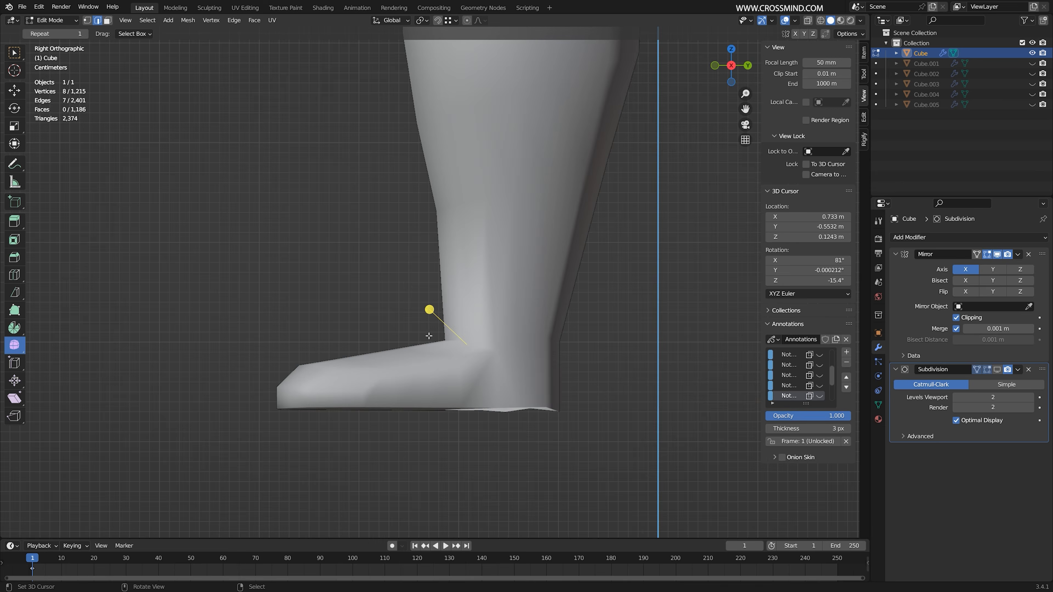
pyautogui.click(413, 324)
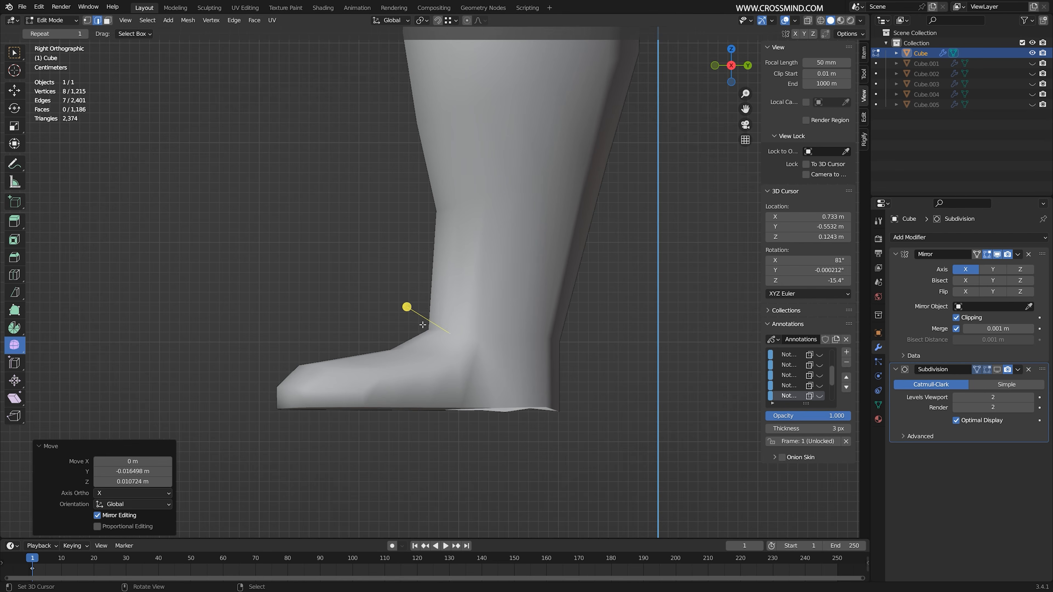
pyautogui.scroll(-3, 423, 321)
pyautogui.moveTo(468, 326); pyautogui.dragTo(525, 337, button='middle')
pyautogui.press('Tab')
pyautogui.scroll(-5, 475, 328)
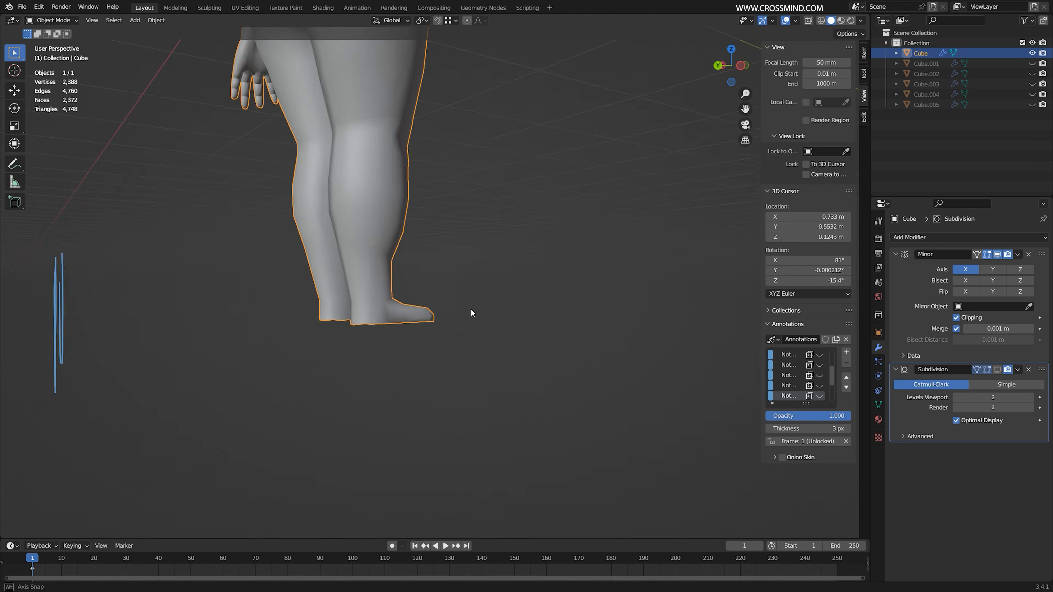
pyautogui.moveTo(471, 311); pyautogui.dragTo(525, 366, button='middle')
pyautogui.hotkey('ctrl', 's')
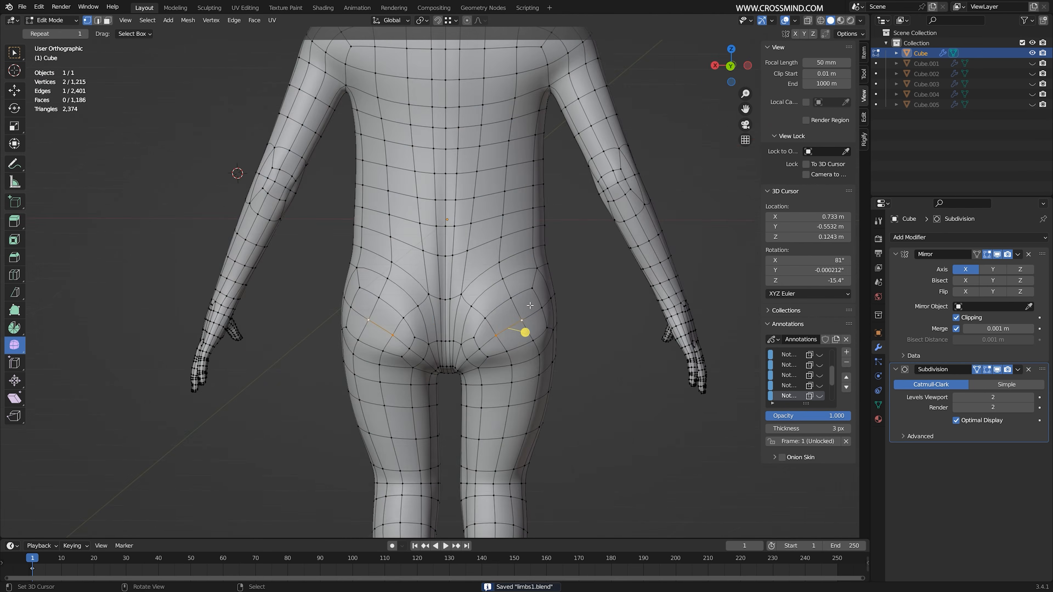
# Turn off the Subdivision modifier's viewport display and reposition the selected vertices on the buttock
pyautogui.moveTo(605, 321); pyautogui.dragTo(520, 318, button='middle')
pyautogui.click(997, 370)
pyautogui.scroll(1, 414, 317)
pyautogui.moveTo(415, 317)
pyautogui.mouseDown(button='middle')
pyautogui.moveTo(489, 321)
pyautogui.moveTo(415, 315)
pyautogui.mouseUp(button='middle')
pyautogui.press('g')
pyautogui.click(353, 305)
pyautogui.moveTo(331, 301); pyautogui.dragTo(425, 295, button='middle')
# Reposition vertices beside the buttock crease and on the lower back, moving the last about 0.018 m along X, and save
pyautogui.moveTo(356, 266); pyautogui.dragTo(345, 266, button='right')
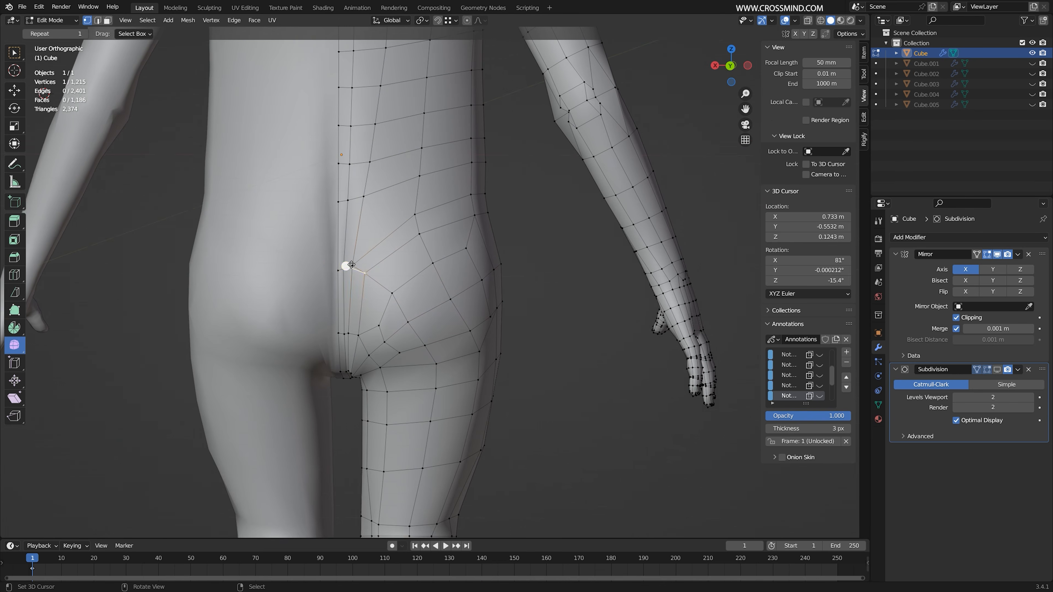
pyautogui.keyDown('shift'); pyautogui.moveTo(345, 266); pyautogui.dragTo(381, 273, button='middle'); pyautogui.keyUp('shift')
pyautogui.moveTo(456, 222); pyautogui.dragTo(432, 216, button='right')
pyautogui.moveTo(461, 184); pyautogui.dragTo(446, 184, button='right')
pyautogui.scroll(-4, 446, 183)
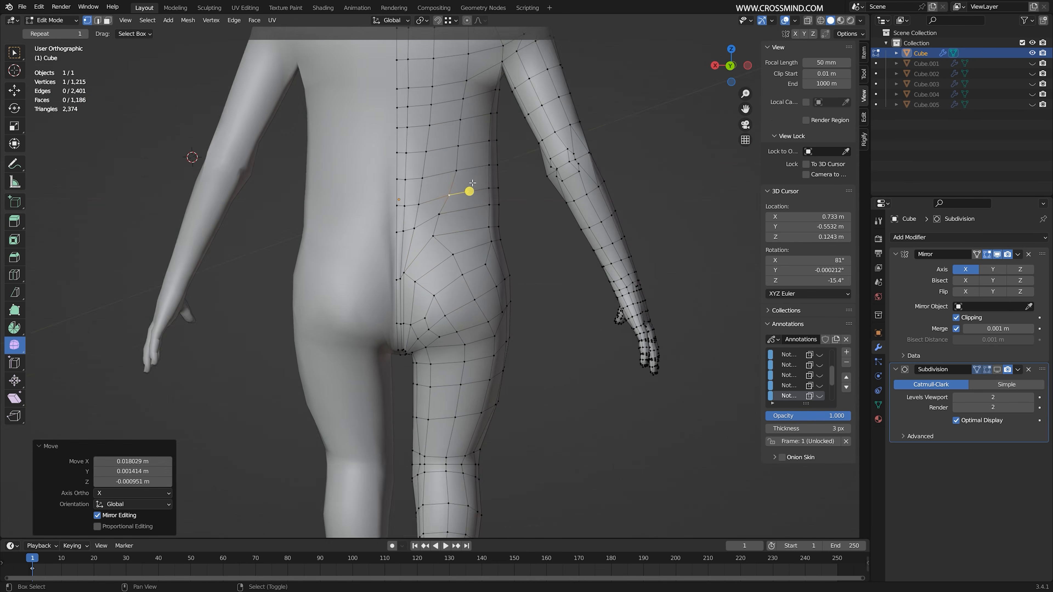
pyautogui.moveTo(470, 190); pyautogui.dragTo(622, 195, button='middle')
pyautogui.hotkey('ctrl', 's')
# Resize two edge loops on the calf, scaling the lower one by 0.883
pyautogui.keyDown('alt'); pyautogui.rightClick(500, 398); pyautogui.keyUp('alt')
pyautogui.press('s')
pyautogui.click(569, 392)
pyautogui.keyDown('alt'); pyautogui.rightClick(499, 432); pyautogui.keyUp('alt')
pyautogui.press('s')
pyautogui.click(545, 424)
# Shift the lower calf edge loop and the one above it along X to align the calf
pyautogui.press('g')
pyautogui.press('y')
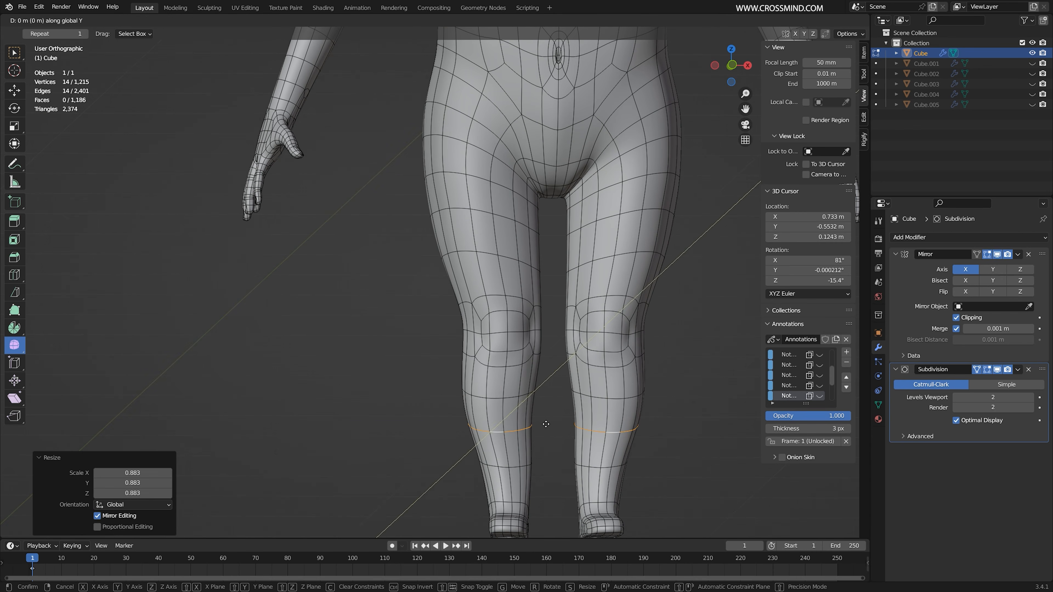
pyautogui.press('x')
pyautogui.click(546, 423)
pyautogui.keyDown('alt'); pyautogui.rightClick(525, 394); pyautogui.keyUp('alt')
pyautogui.press('g')
pyautogui.press('x')
pyautogui.click(543, 387)
pyautogui.press('Tab')
pyautogui.scroll(-1, 536, 382)
pyautogui.moveTo(536, 383); pyautogui.dragTo(488, 309, button='middle')
# Scale the lower shin edge loop by 0.718 in side wireframe view and move it to align it with the leg
pyautogui.press('Tab')
pyautogui.scroll(2, 488, 309)
pyautogui.hotkey('shift', 'z')
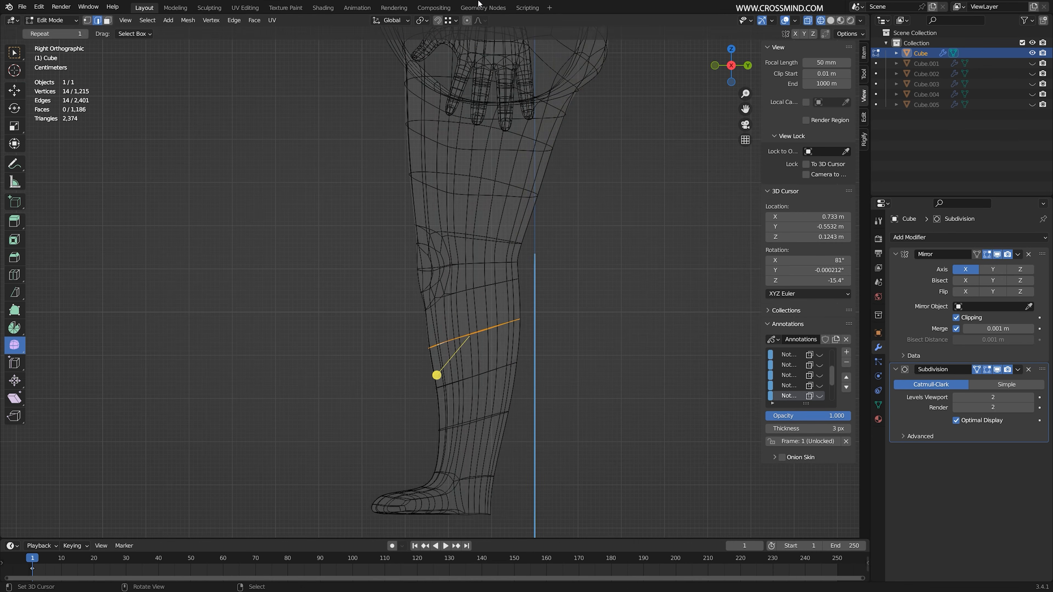
pyautogui.press('s')
pyautogui.click(510, 423)
pyautogui.press('g')
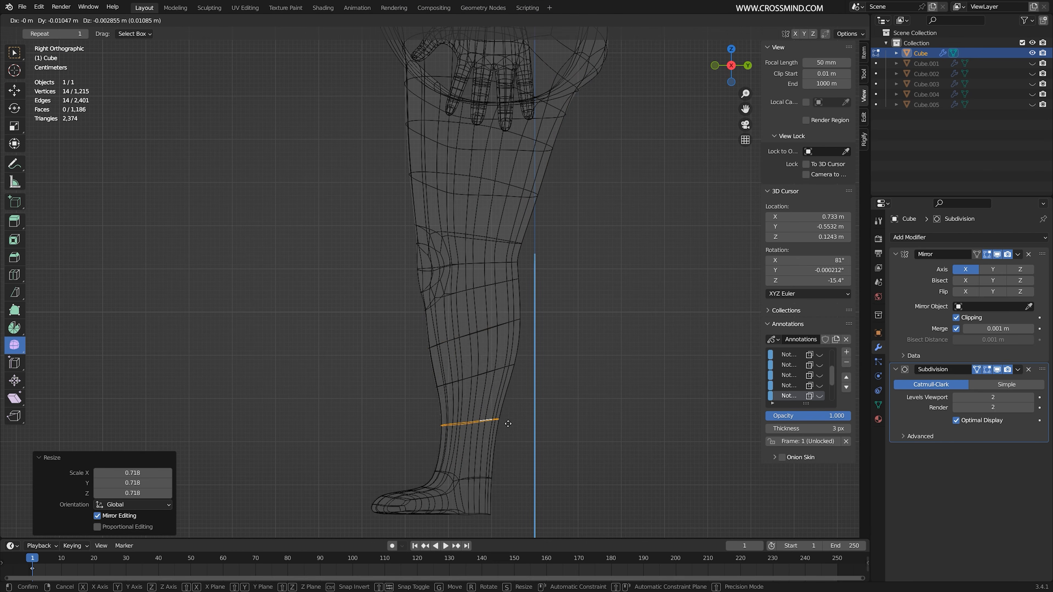
# Rotate the mid-calf edge loop, scale it by 0.968, reposition it along the leg, and save the file
pyautogui.keyDown('alt'); pyautogui.rightClick(517, 368); pyautogui.keyUp('alt')
pyautogui.press('r')
pyautogui.click(528, 371)
pyautogui.press('g')
pyautogui.click(524, 370)
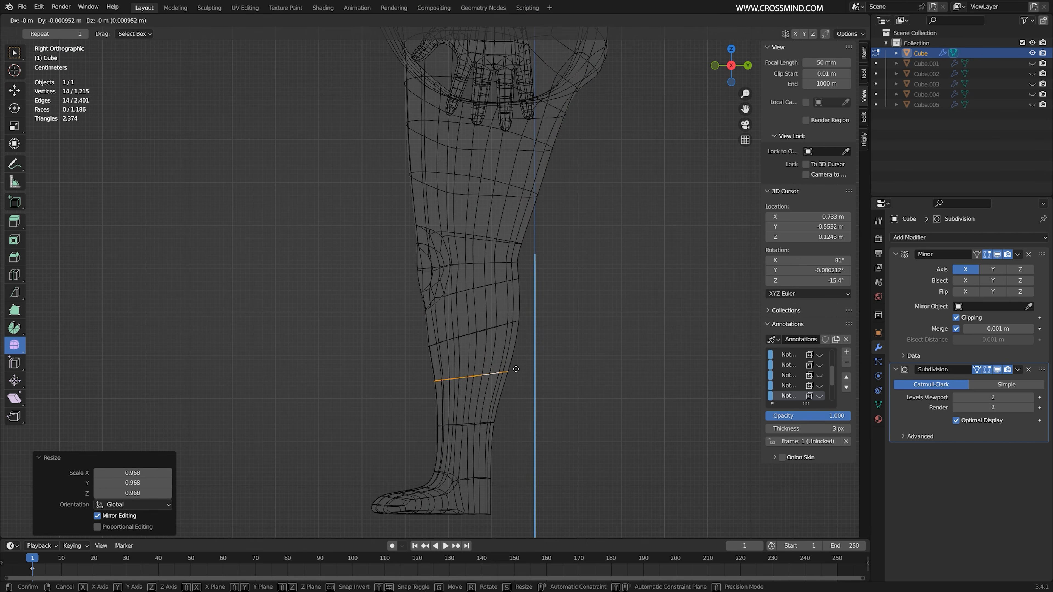
pyautogui.click(515, 369)
pyautogui.scroll(-5, 515, 368)
pyautogui.hotkey('shift', 'z')
pyautogui.hotkey('ctrl', 's')
# Scale the upper thigh edge loop by 0.966 with connected proportional editing and nudge it into place in front view
pyautogui.moveTo(557, 310); pyautogui.dragTo(588, 303, button='middle')
pyautogui.keyDown('shift'); pyautogui.moveTo(456, 245); pyautogui.dragTo(560, 307, button='middle'); pyautogui.keyUp('shift')
pyautogui.scroll(2, 519, 294)
pyautogui.keyDown('alt'); pyautogui.rightClick(484, 285); pyautogui.keyUp('alt')
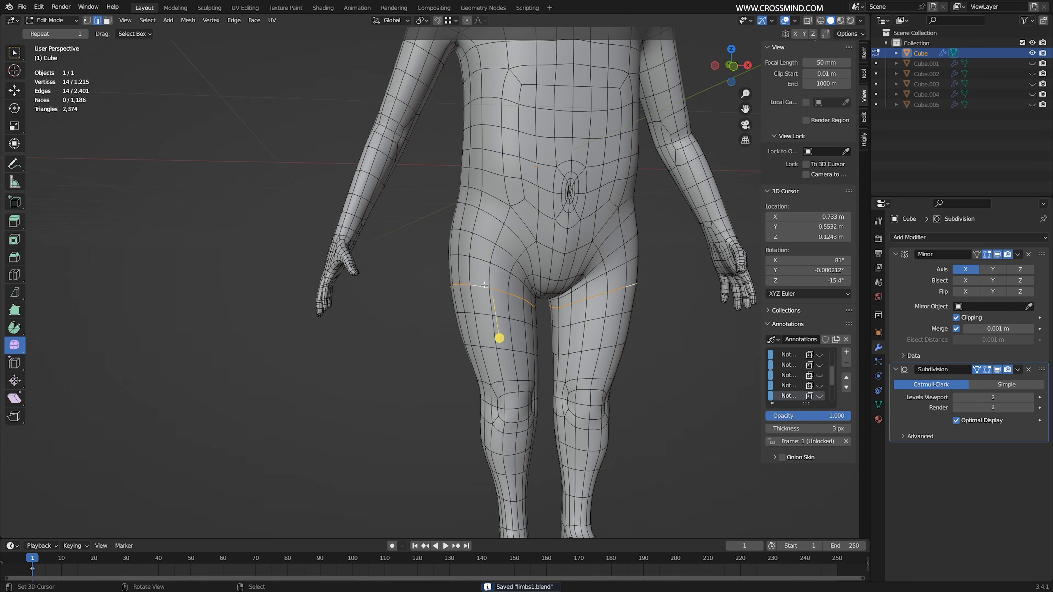
pyautogui.press('KP_1')
pyautogui.scroll(2, 493, 296)
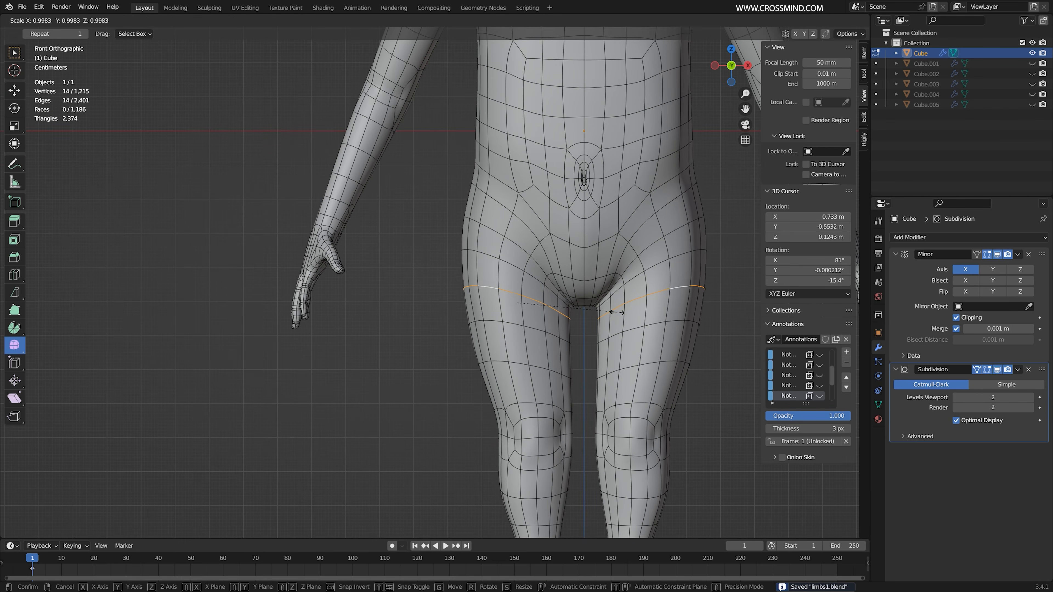
pyautogui.click(597, 341)
pyautogui.press('g')
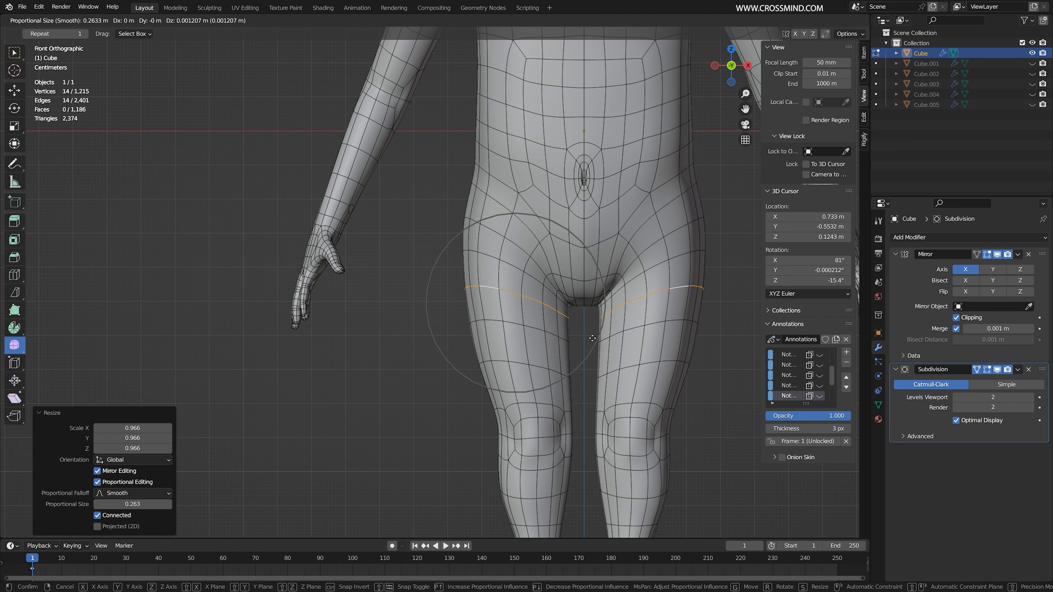
pyautogui.click(593, 338)
# Shift the next thigh edge loop down, move and shrink the groin crease edge loop proportionally, and save the file
pyautogui.keyDown('alt'); pyautogui.rightClick(512, 325); pyautogui.keyUp('alt')
pyautogui.press('g')
pyautogui.click(516, 325)
pyautogui.keyDown('alt'); pyautogui.rightClick(519, 246); pyautogui.keyUp('alt')
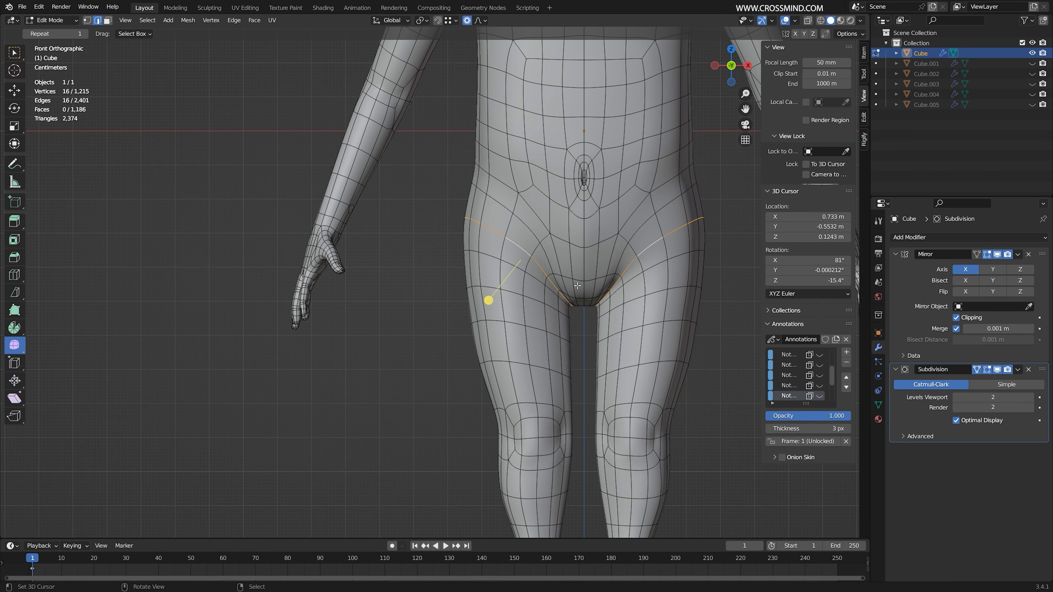
pyautogui.click(581, 290)
pyautogui.press('g')
pyautogui.click(582, 289)
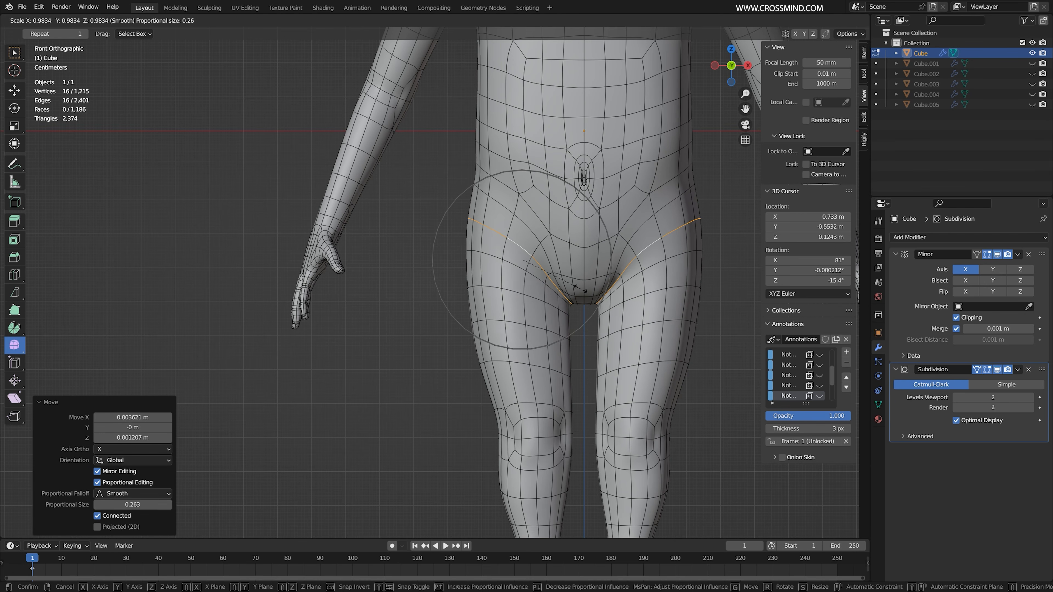
pyautogui.click(580, 289)
pyautogui.press('Tab')
pyautogui.scroll(-5, 505, 308)
pyautogui.hotkey('ctrl', 's')
# Hide the subdivision in the viewport and reposition inner buttock vertices beside the cleft with proportional editing
pyautogui.moveTo(581, 289); pyautogui.dragTo(539, 330, button='middle')
pyautogui.press('Tab')
pyautogui.scroll(5, 505, 308)
pyautogui.click(997, 371)
pyautogui.click(998, 373)
pyautogui.press('1')
pyautogui.scroll(3, 524, 332)
pyautogui.rightClick(524, 334)
pyautogui.click(998, 372)
pyautogui.press('g')
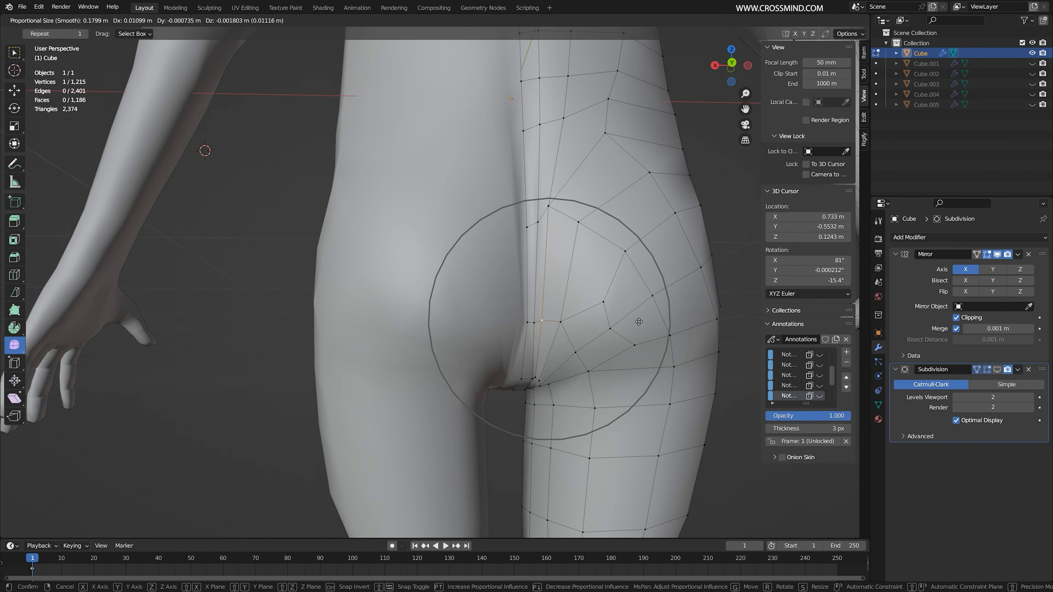
pyautogui.click(592, 300)
pyautogui.moveTo(593, 300); pyautogui.dragTo(572, 306, button='middle')
pyautogui.press('g')
pyautogui.click(550, 315)
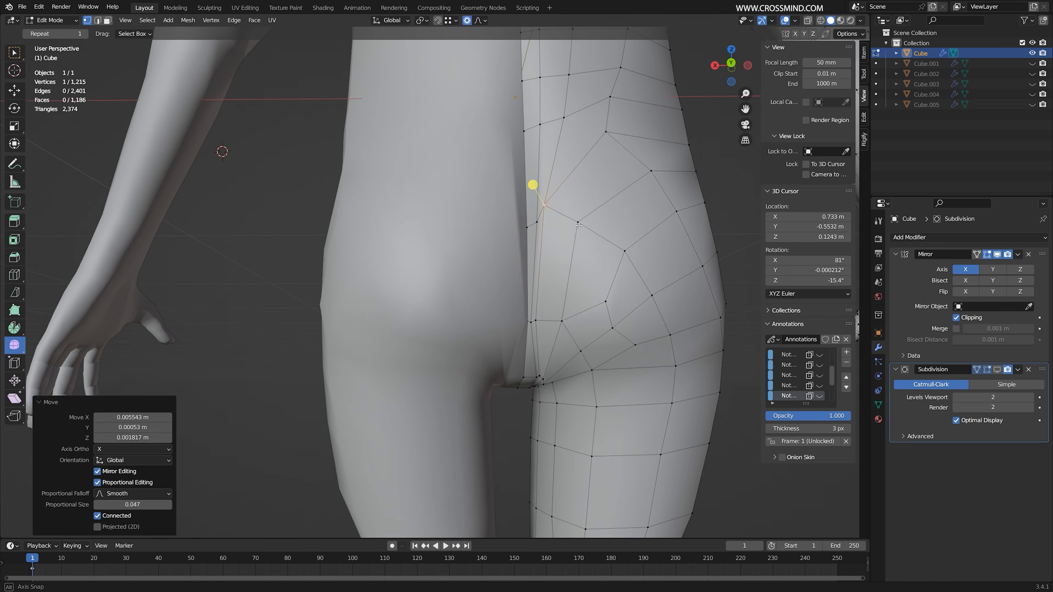
# Move the upper inner buttock vertices to round the top of the buttock
pyautogui.moveTo(534, 186); pyautogui.dragTo(551, 165, button='middle')
pyautogui.rightClick(566, 226)
pyautogui.press('g')
pyautogui.click(618, 238)
pyautogui.rightClick(599, 253)
pyautogui.moveTo(618, 237); pyautogui.dragTo(579, 276, button='middle')
pyautogui.press('g')
pyautogui.click(586, 235)
# Move the inner buttock vertex and lower the edge vertices along the buttock's lower fold
pyautogui.rightClick(557, 281)
pyautogui.press('g')
pyautogui.click(553, 284)
pyautogui.scroll(2, 578, 277)
pyautogui.keyDown('shift'); pyautogui.rightClick(582, 293); pyautogui.keyUp('shift')
pyautogui.press('g')
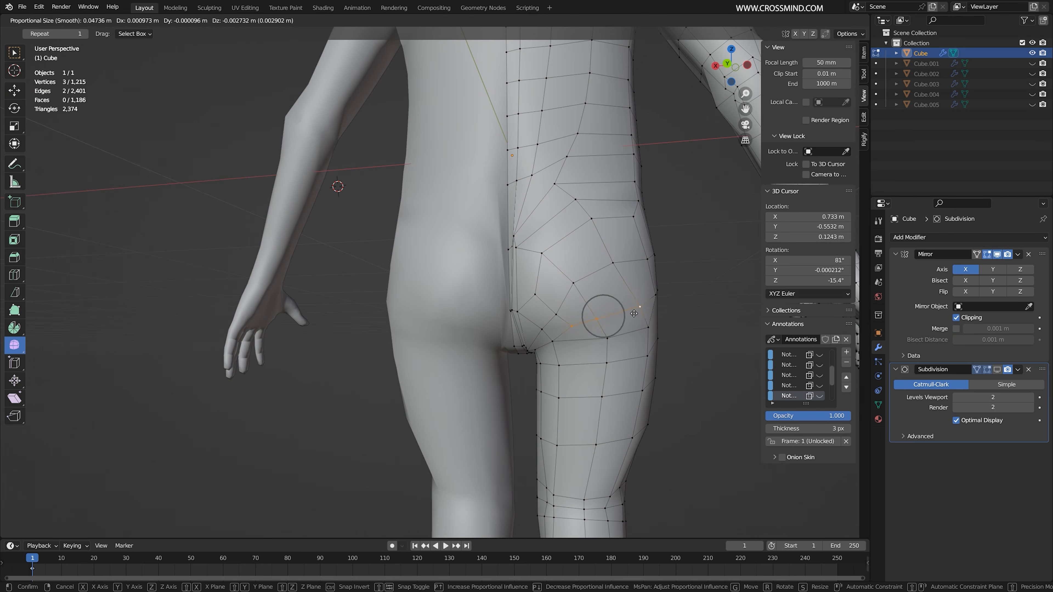
pyautogui.click(634, 314)
# Show the subdivision in the viewport again and adjust the vertex at the buttock's upper outer corner
pyautogui.scroll(-3, 622, 328)
pyautogui.click(998, 370)
pyautogui.press('Tab')
pyautogui.press('Tab')
pyautogui.scroll(2, 547, 257)
pyautogui.moveTo(559, 190); pyautogui.dragTo(523, 187, button='middle')
pyautogui.rightClick(611, 207)
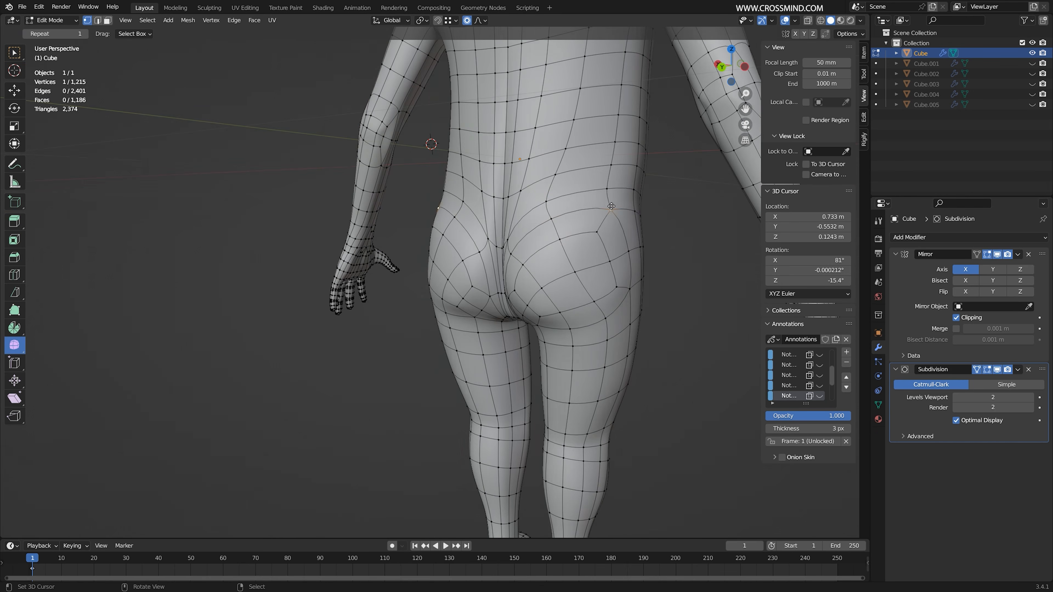
pyautogui.press('g')
pyautogui.click(610, 208)
# Lower the vertex on the back of the thigh just below the buttock with proportional editing
pyautogui.moveTo(610, 209); pyautogui.dragTo(638, 206, button='middle')
pyautogui.press('Tab')
pyautogui.press('Tab')
pyautogui.moveTo(550, 232); pyautogui.dragTo(535, 213, button='middle')
pyautogui.rightClick(591, 361)
pyautogui.press('g')
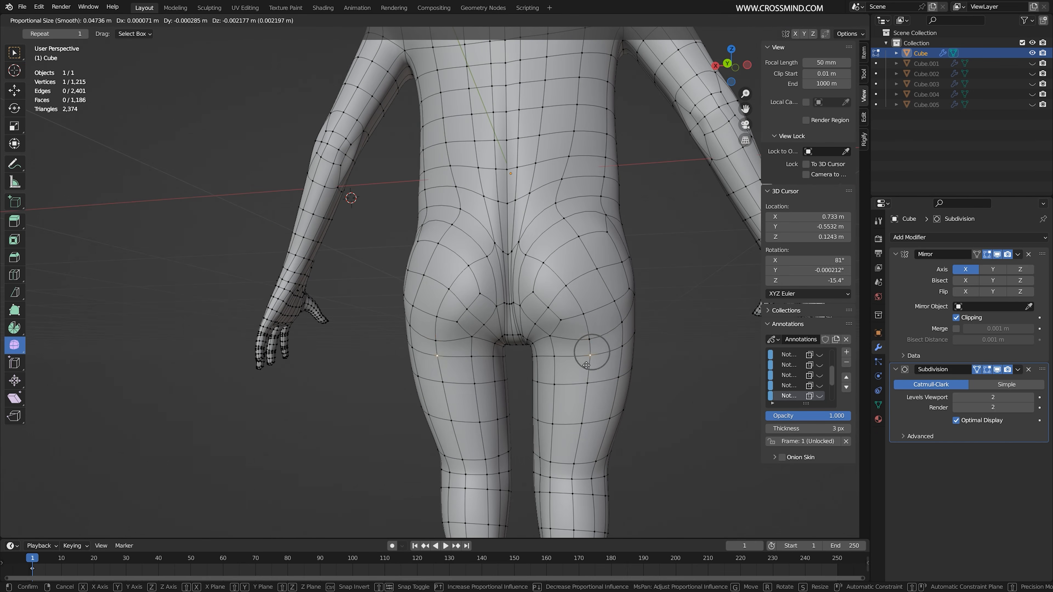
pyautogui.click(586, 365)
# Check the smooth shape and move a vertex on the buttock to even out its curve
pyautogui.press('Tab')
pyautogui.moveTo(591, 363); pyautogui.dragTo(563, 356, button='middle')
pyautogui.press('Tab')
pyautogui.rightClick(584, 315)
pyautogui.press('g')
pyautogui.click(586, 312)
# Adjust the vertex at the top of the buttock cleft and the lower back vertices beside the spine
pyautogui.rightClick(577, 212)
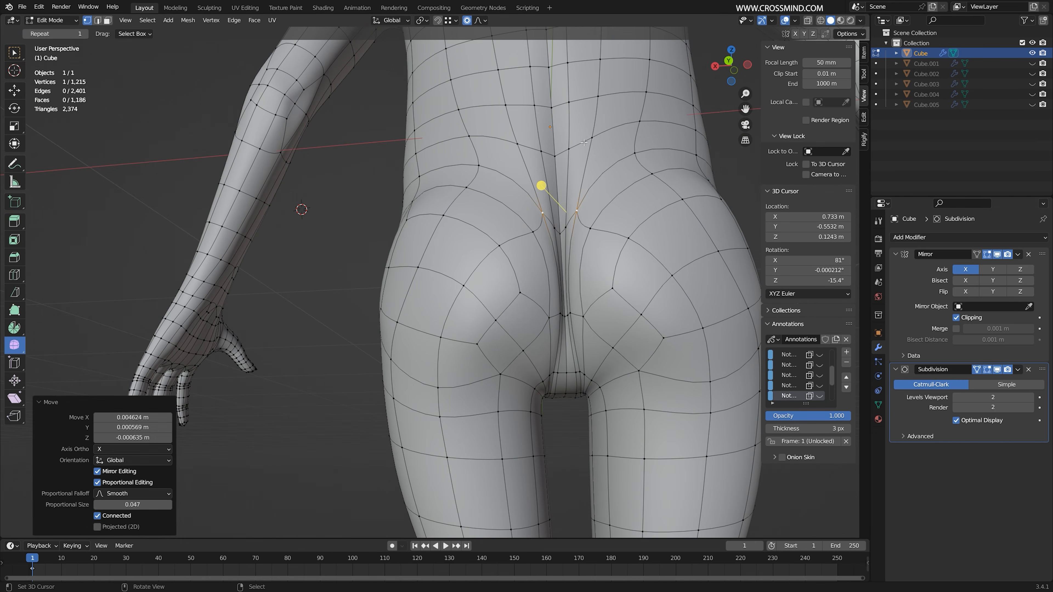
pyautogui.rightClick(591, 138)
pyautogui.press('g')
pyautogui.click(588, 140)
pyautogui.rightClick(597, 97)
pyautogui.press('g')
pyautogui.click(589, 100)
# Move the rearmost buttock vertex -0.078 m in Y and 0.014 m in Z in side wireframe view, proportional size 0.909
pyautogui.scroll(-4, 587, 124)
pyautogui.press('KP_3')
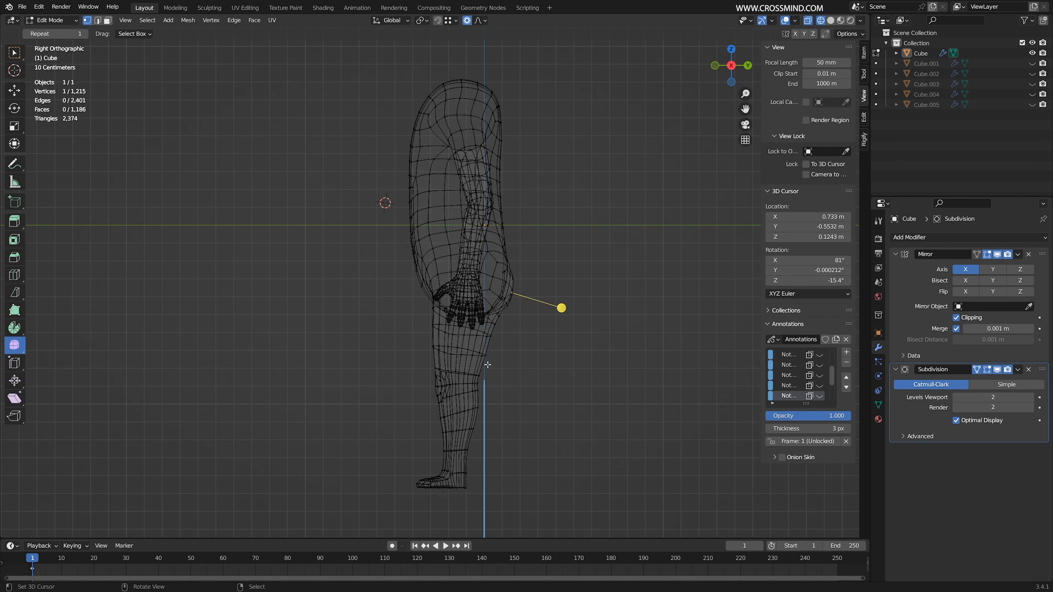
pyautogui.moveTo(528, 434); pyautogui.dragTo(533, 428)
pyautogui.rightClick(516, 288)
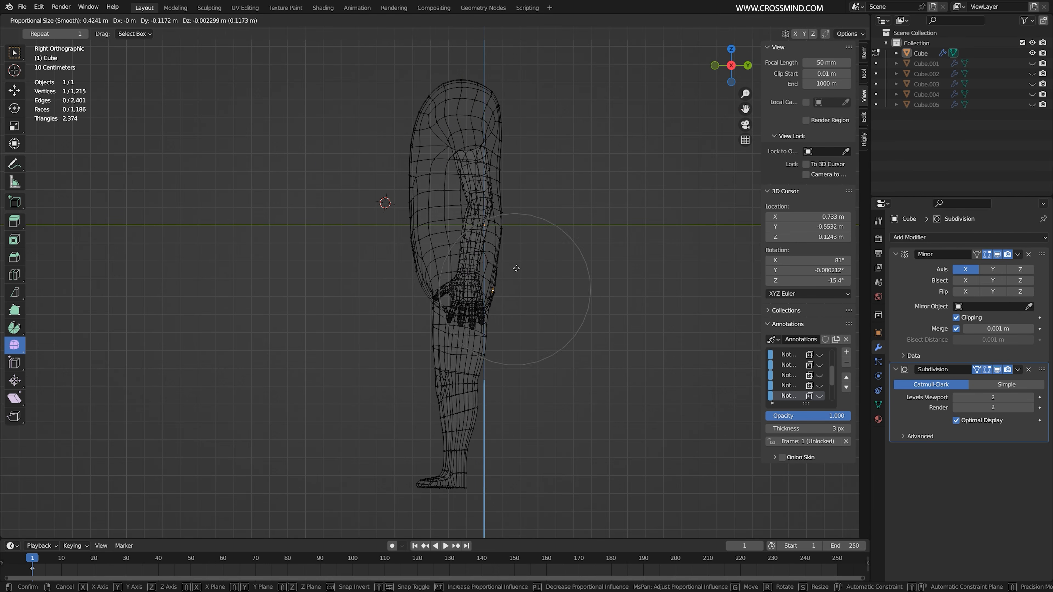
pyautogui.click(526, 264)
pyautogui.press('g')
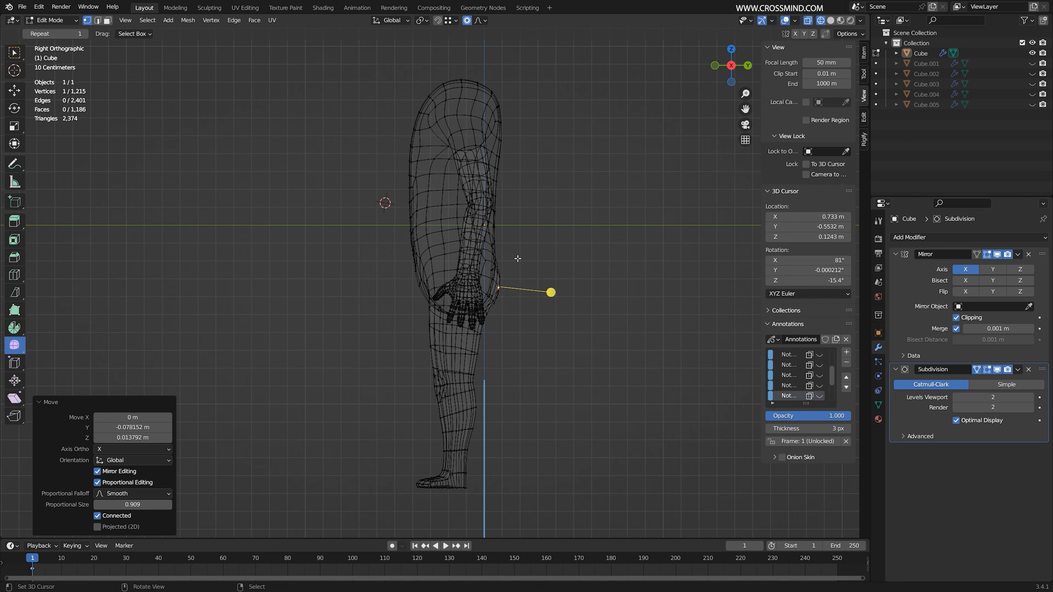
# Nudge faces on the lower torso side, upper back and shoulder with proportional editing to refine the side profile
pyautogui.press('3')
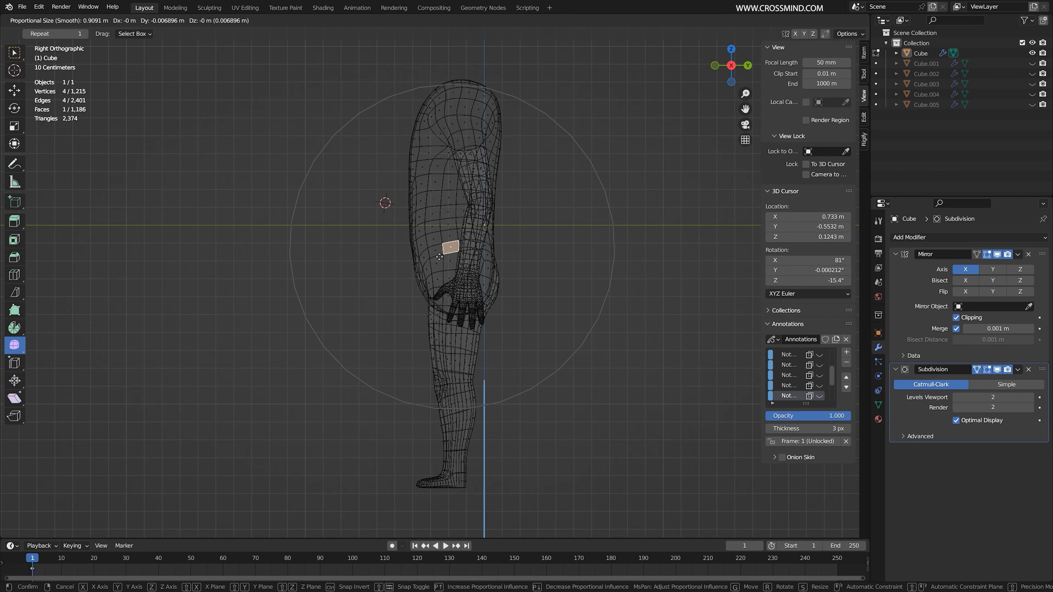
pyautogui.moveTo(439, 257); pyautogui.dragTo(438, 257, button='right')
pyautogui.moveTo(499, 132); pyautogui.dragTo(497, 133, button='right')
pyautogui.moveTo(435, 88); pyautogui.dragTo(437, 91, button='right')
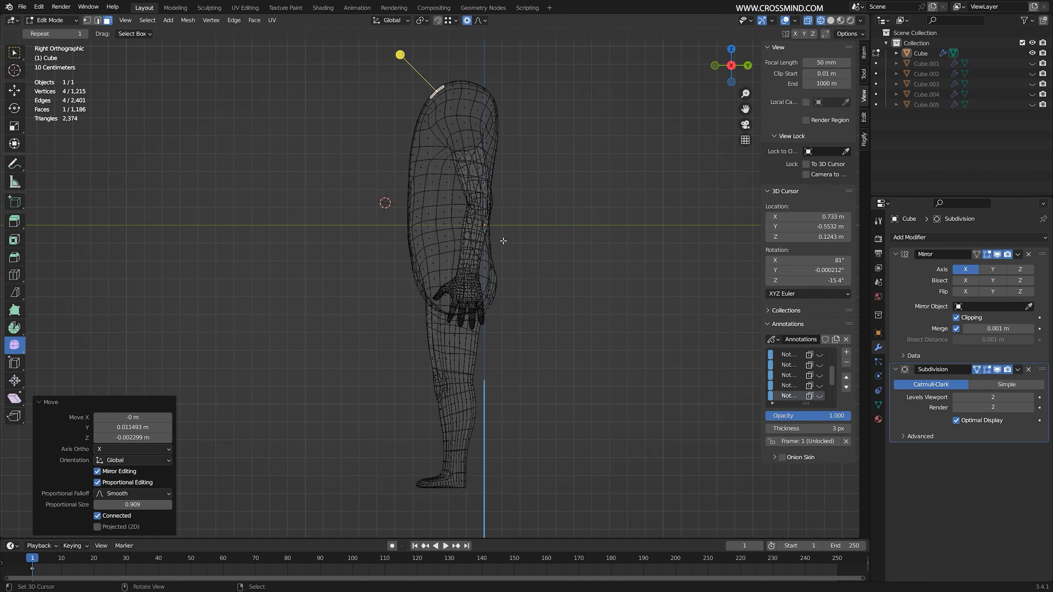
# Reshape the front silhouette in solid shading by moving faces on the shoulder, hip and chest with proportional editing
pyautogui.press('z')
pyautogui.press('KP_1')
pyautogui.rightClick(370, 125)
pyautogui.press('g')
pyautogui.moveTo(377, 122); pyautogui.dragTo(378, 122, button='right')
pyautogui.moveTo(397, 99); pyautogui.dragTo(399, 102, button='right')
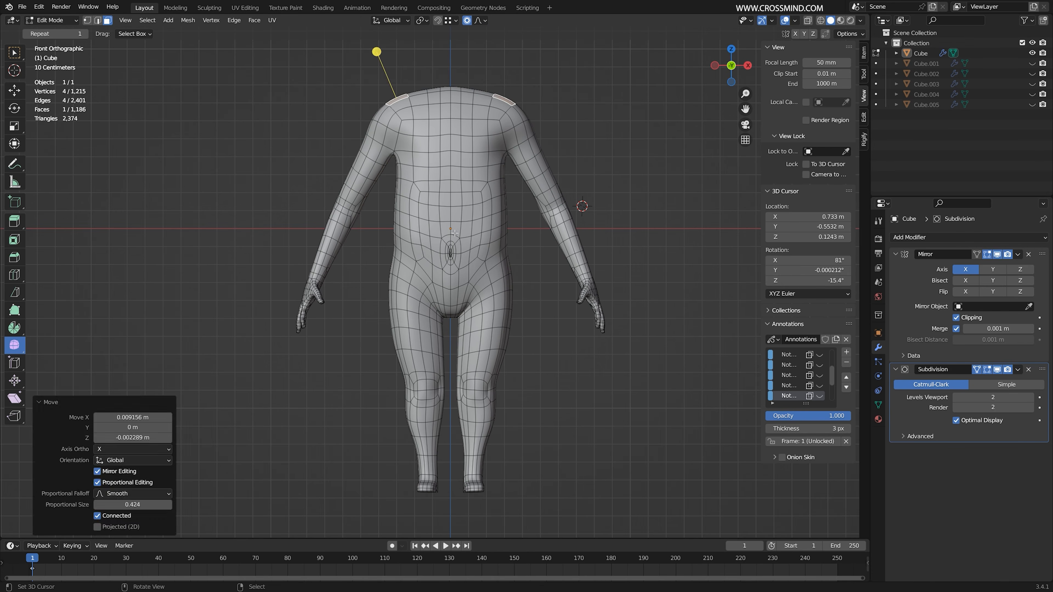
pyautogui.moveTo(401, 272); pyautogui.dragTo(403, 272, button='right')
pyautogui.rightClick(398, 252)
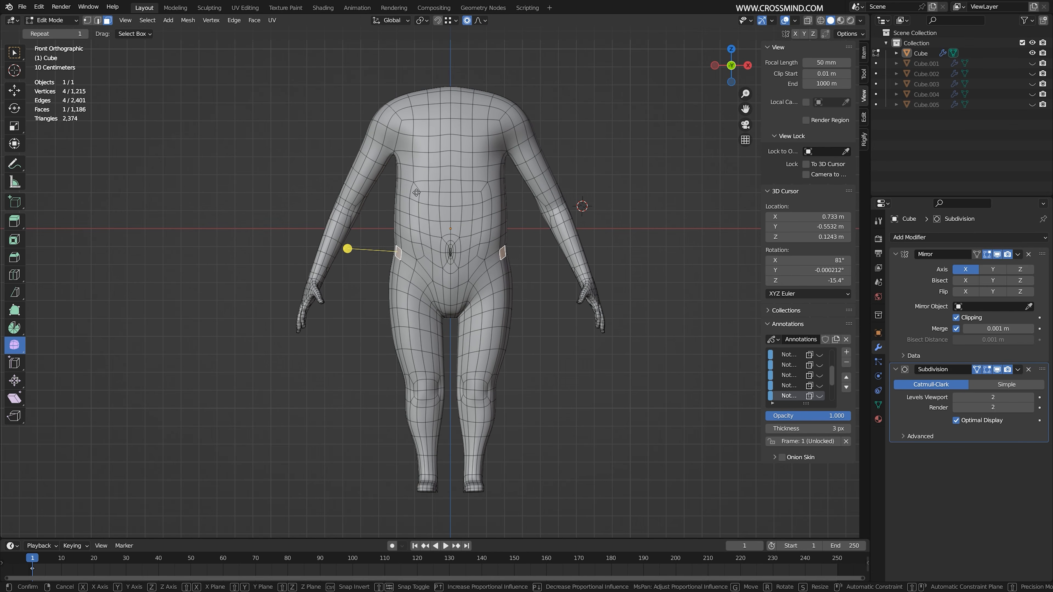
pyautogui.click(422, 173)
# Move the front waist edge loop above the navel with proportional editing, finishing with 0.027 m in Y at size 0.290
pyautogui.press('KP_3')
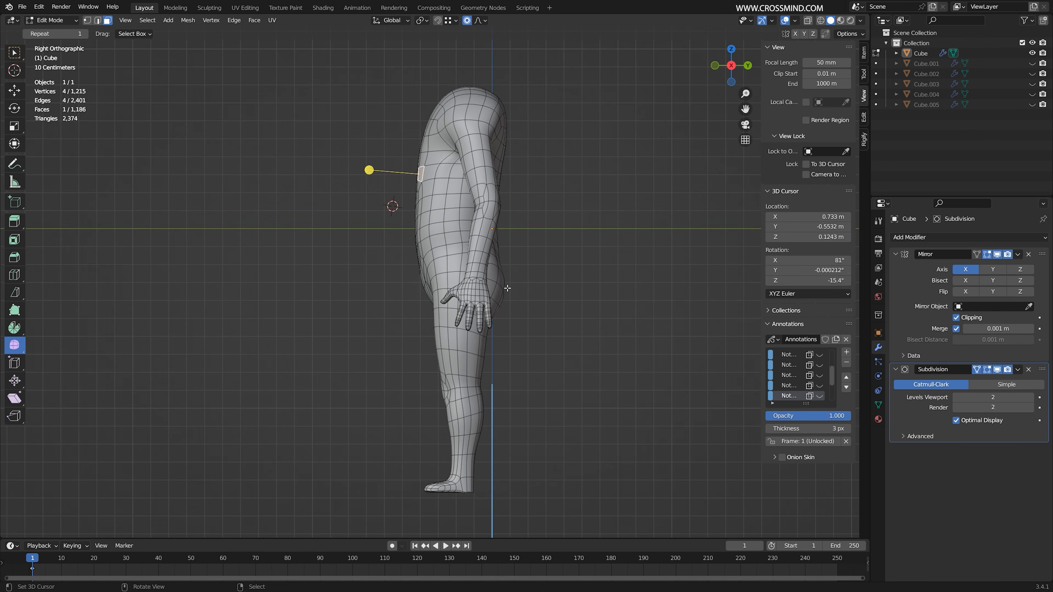
pyautogui.press('2')
pyautogui.keyDown('alt'); pyautogui.rightClick(504, 288); pyautogui.keyUp('alt')
pyautogui.keyDown('alt'); pyautogui.rightClick(430, 272); pyautogui.keyUp('alt')
pyautogui.keyDown('alt'); pyautogui.rightClick(452, 222); pyautogui.keyUp('alt')
pyautogui.press('g')
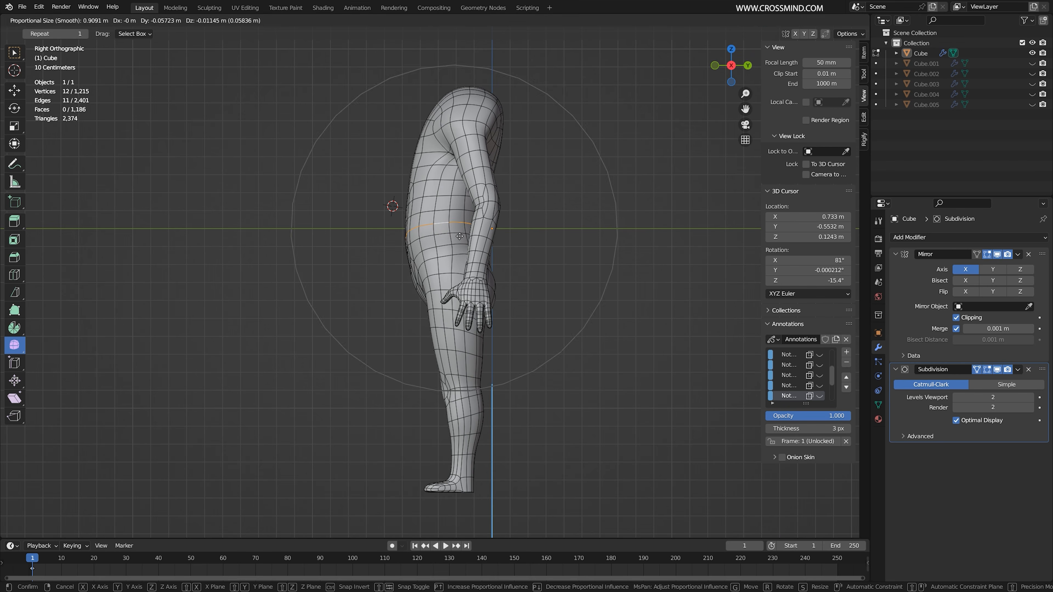
pyautogui.click(534, 286)
pyautogui.hotkey('shift', 'z')
pyautogui.press('g')
pyautogui.click(423, 393)
pyautogui.press('g')
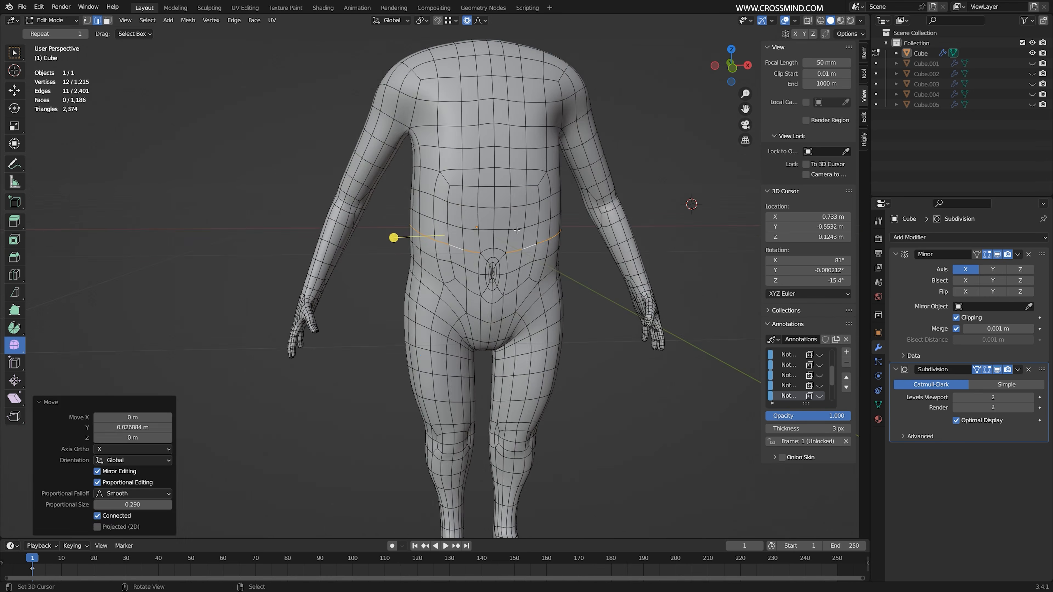
# Save the file and paste the copied head model into the scene
pyautogui.moveTo(525, 270); pyautogui.dragTo(506, 198, button='middle')
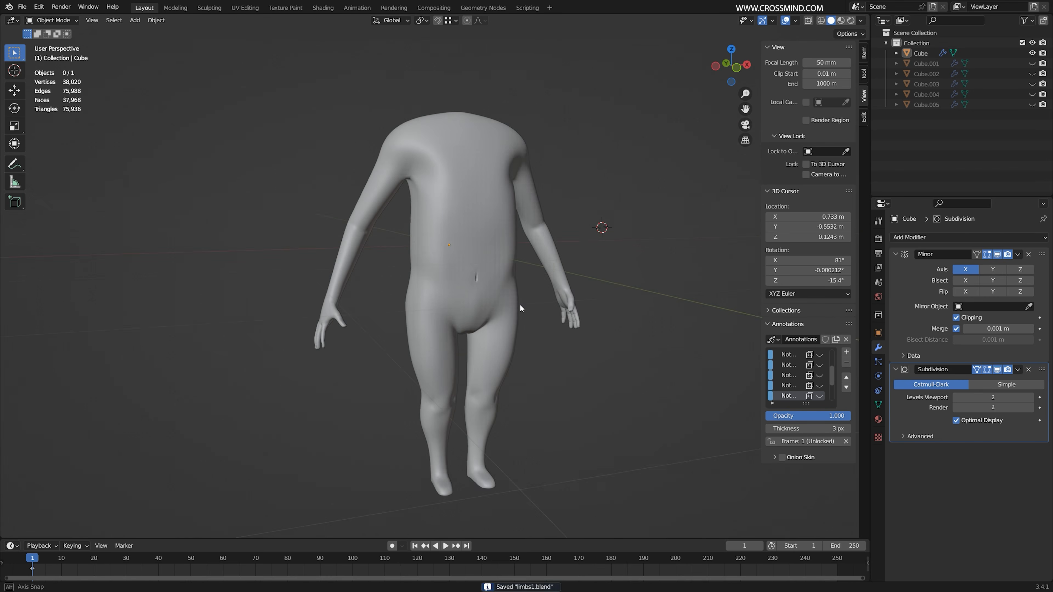
pyautogui.press('KP_5')
pyautogui.hotkey('ctrl', 'v')
pyautogui.click(1032, 115)
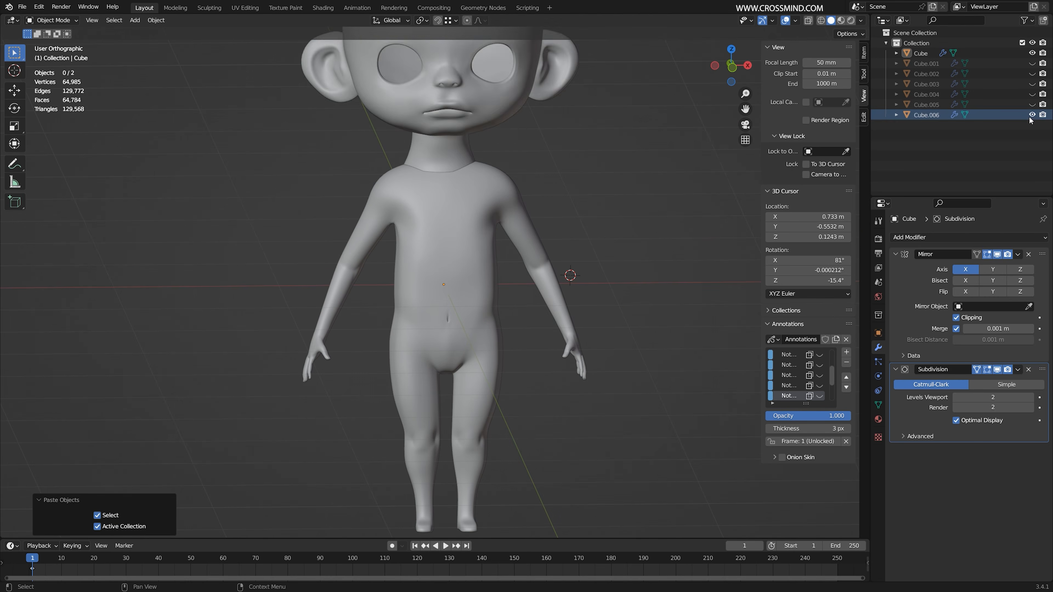
pyautogui.press('KP_1')
# Isolate the body mesh in local view and enter edit mode on it
pyautogui.scroll(3, 482, 282)
pyautogui.click(479, 277)
pyautogui.press('KP_Divide')
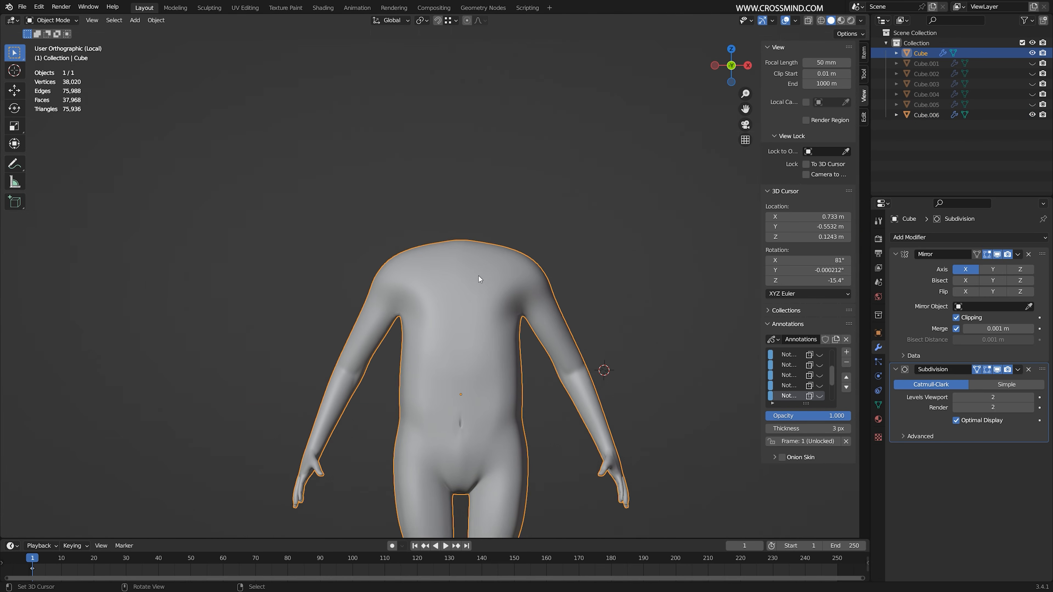
pyautogui.press('Tab')
pyautogui.moveTo(478, 277); pyautogui.dragTo(474, 310, button='middle')
pyautogui.scroll(3, 474, 310)
pyautogui.scroll(2, 474, 311)
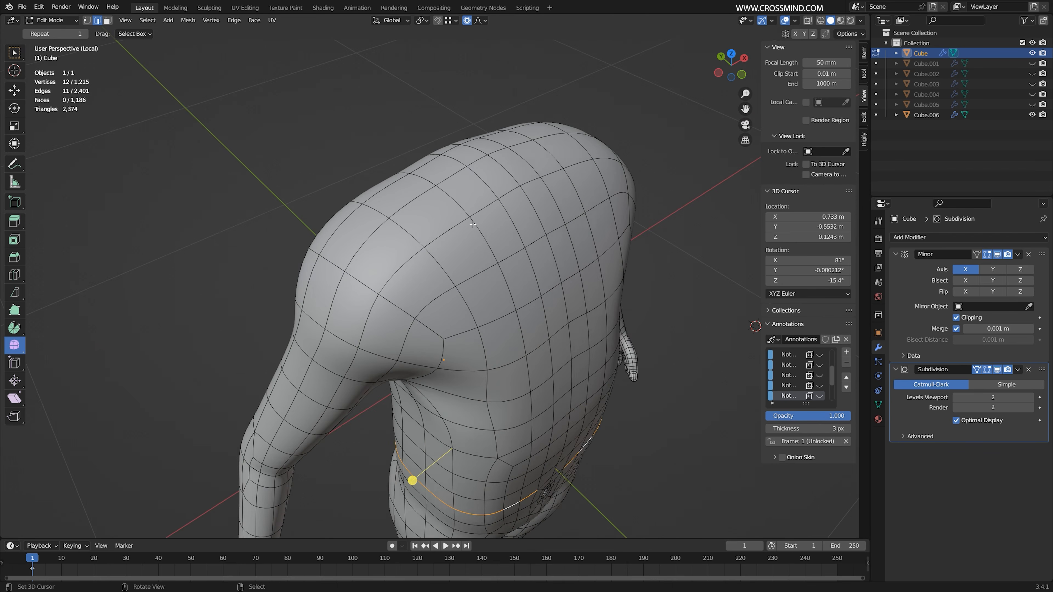
# Select the block of six faces on top of the torso at the neck and delete them
pyautogui.press('3')
pyautogui.rightClick(466, 192)
pyautogui.moveTo(467, 192); pyautogui.dragTo(504, 228, button='middle')
pyautogui.rightClick(472, 219)
pyautogui.keyDown('ctrl'); pyautogui.rightClick(493, 160); pyautogui.keyUp('ctrl')
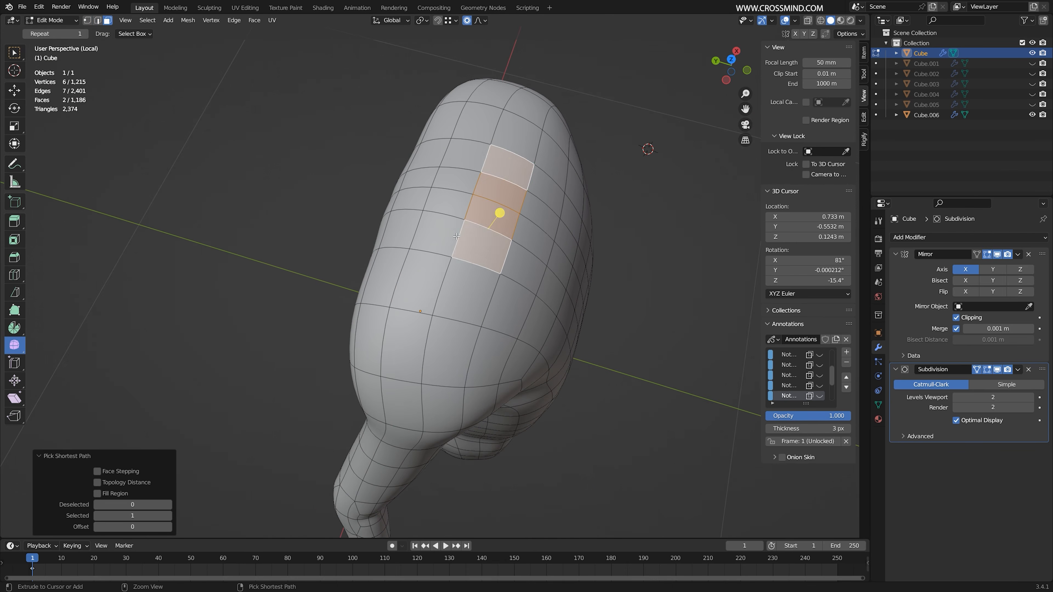
pyautogui.keyDown('ctrl'); pyautogui.rightClick(470, 212); pyautogui.keyUp('ctrl')
pyautogui.keyDown('ctrl'); pyautogui.rightClick(414, 196); pyautogui.keyUp('ctrl')
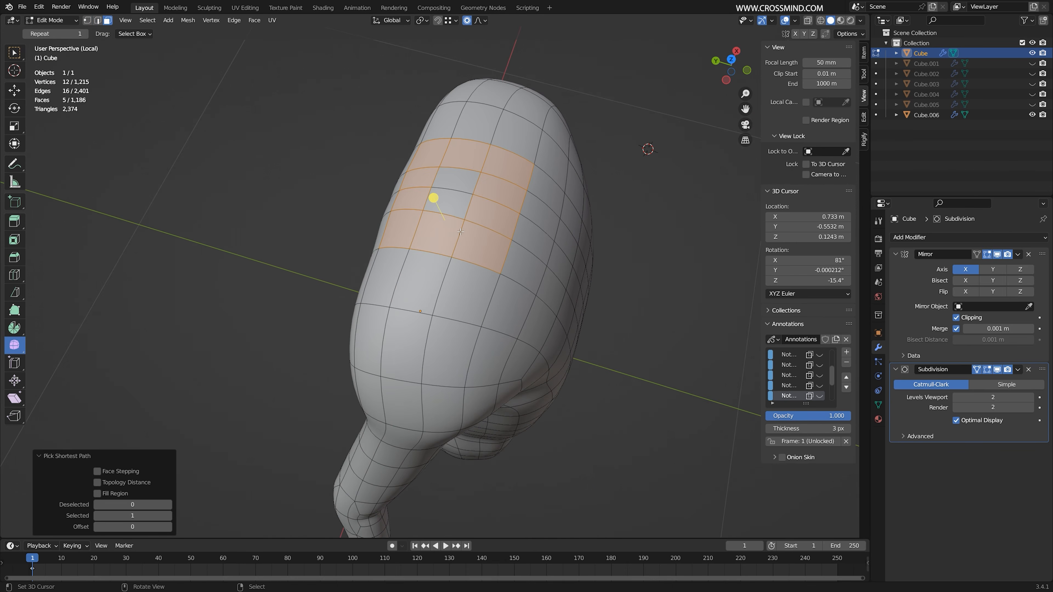
pyautogui.hotkey('ctrl', 'z')
pyautogui.keyDown('shift'); pyautogui.rightClick(449, 203); pyautogui.keyUp('shift')
pyautogui.moveTo(449, 202); pyautogui.dragTo(700, 223, button='middle')
pyautogui.press('x')
pyautogui.click(559, 168)
# Select the neck opening's border edges and make them circular with the LoopTools Circle operation
pyautogui.press('2')
pyautogui.moveTo(705, 174); pyautogui.dragTo(738, 158, button='middle')
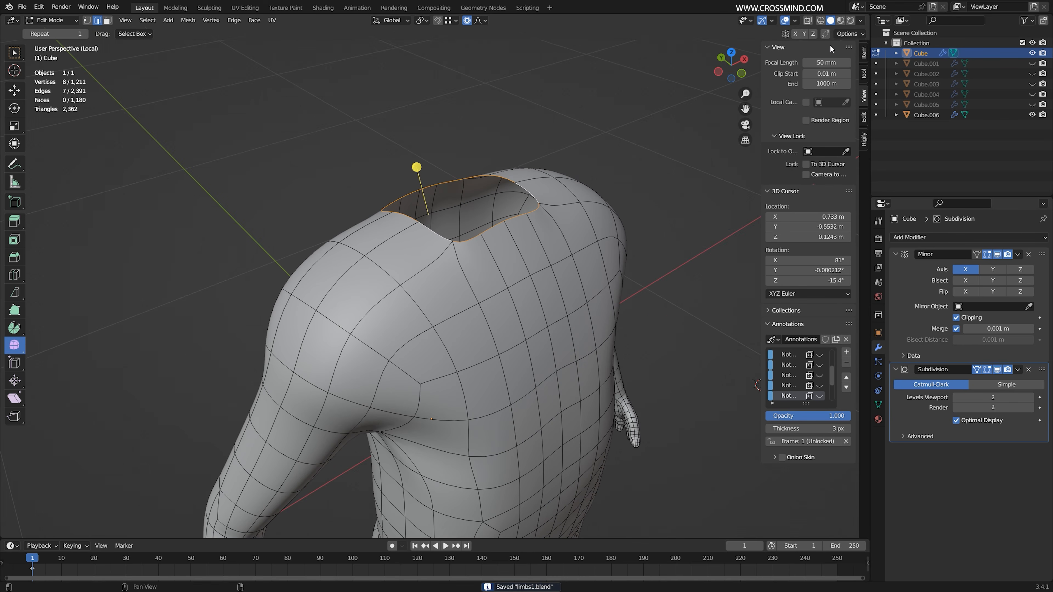
pyautogui.click(864, 53)
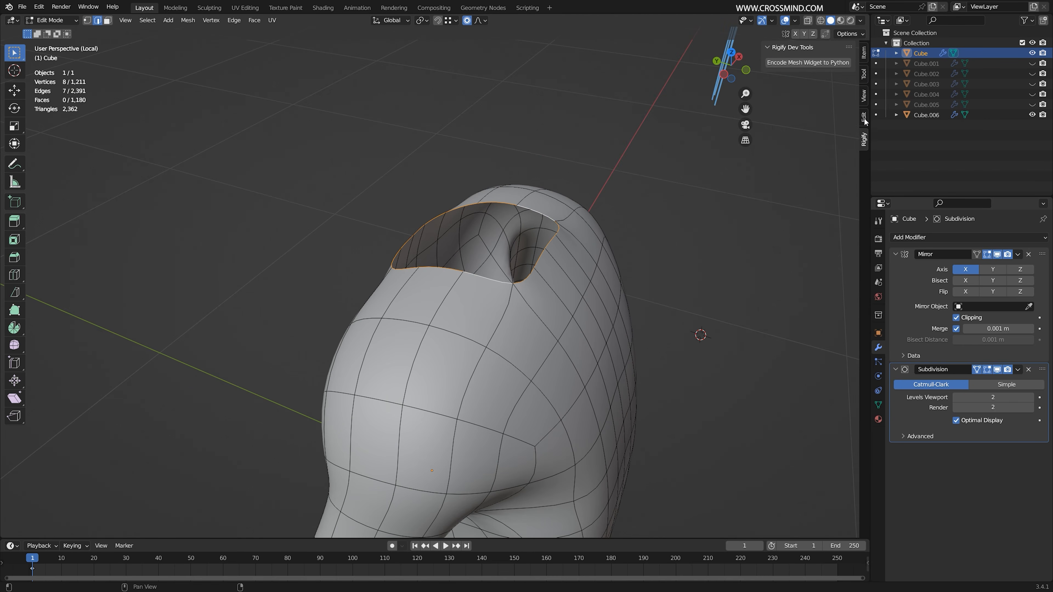
pyautogui.click(864, 117)
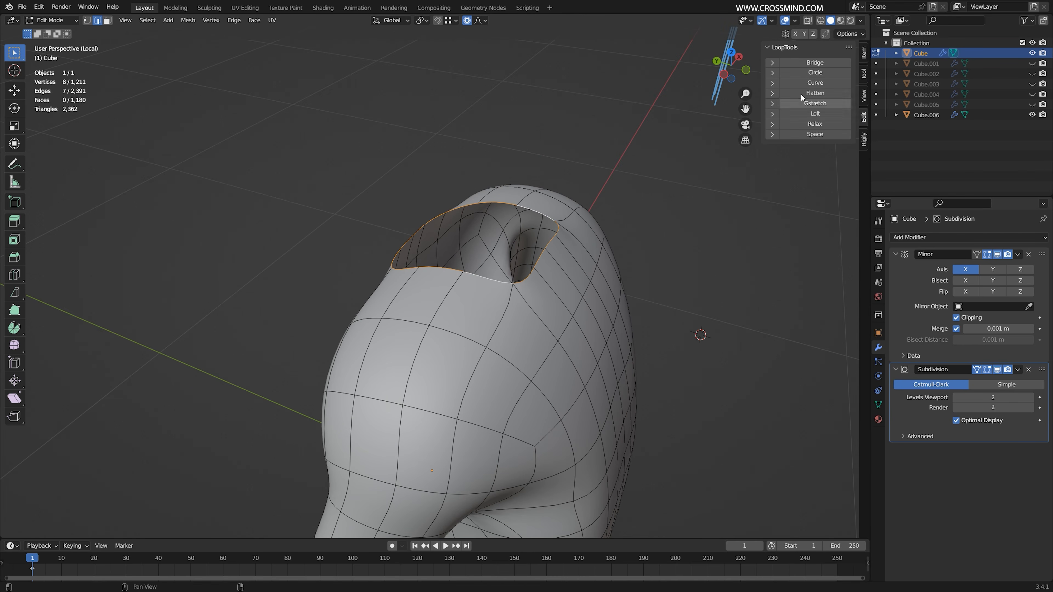
pyautogui.moveTo(622, 145); pyautogui.dragTo(597, 130, button='middle')
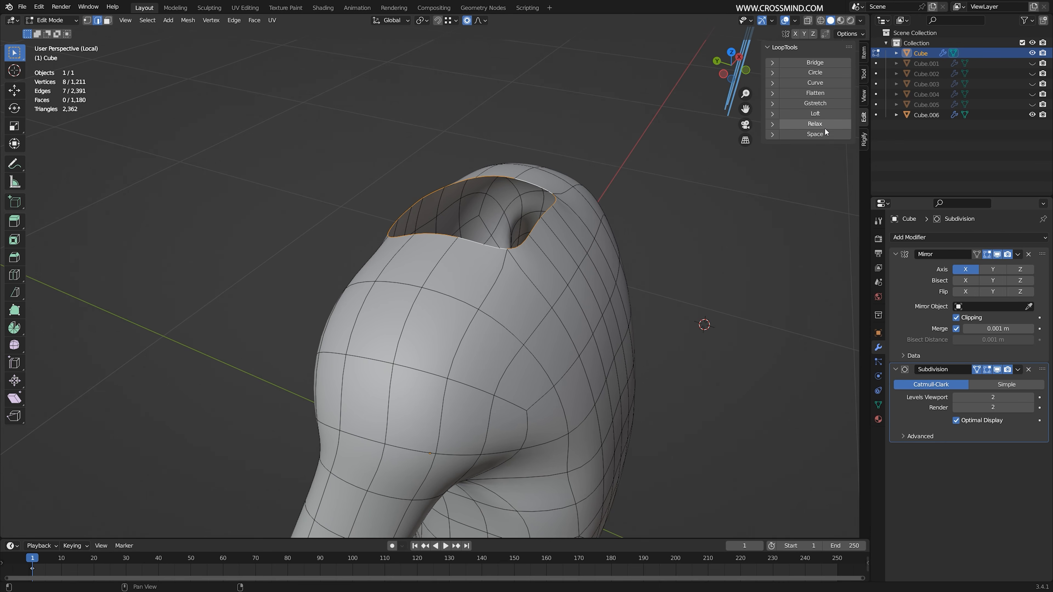
pyautogui.click(828, 75)
pyautogui.moveTo(601, 199); pyautogui.dragTo(545, 178, button='middle')
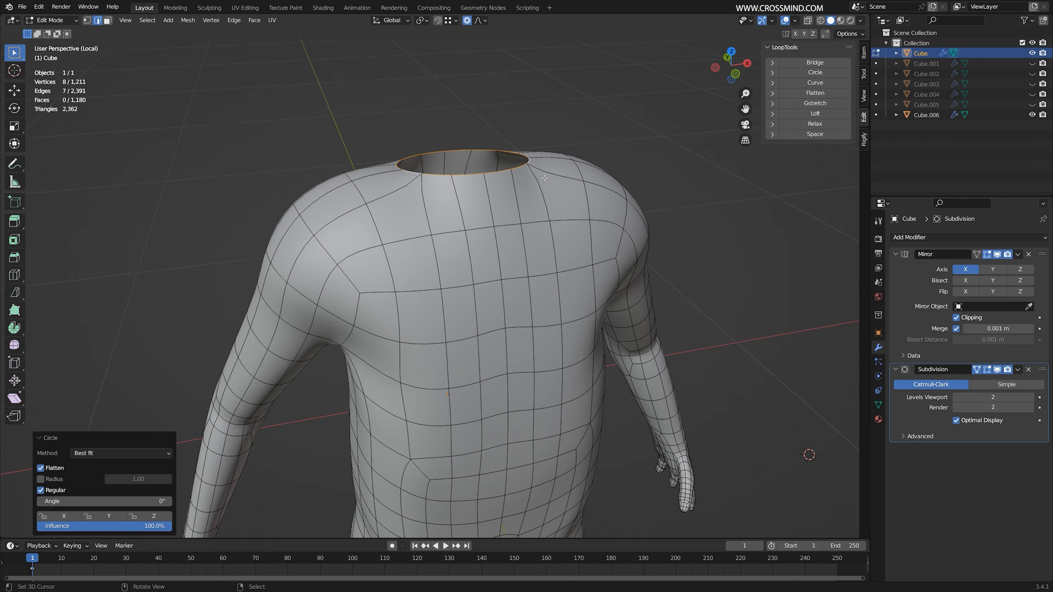
# Exit local view and move the head -0.183 m in Y and 0.012 m in Z over the body's neck opening
pyautogui.press('Tab')
pyautogui.press('KP_Divide')
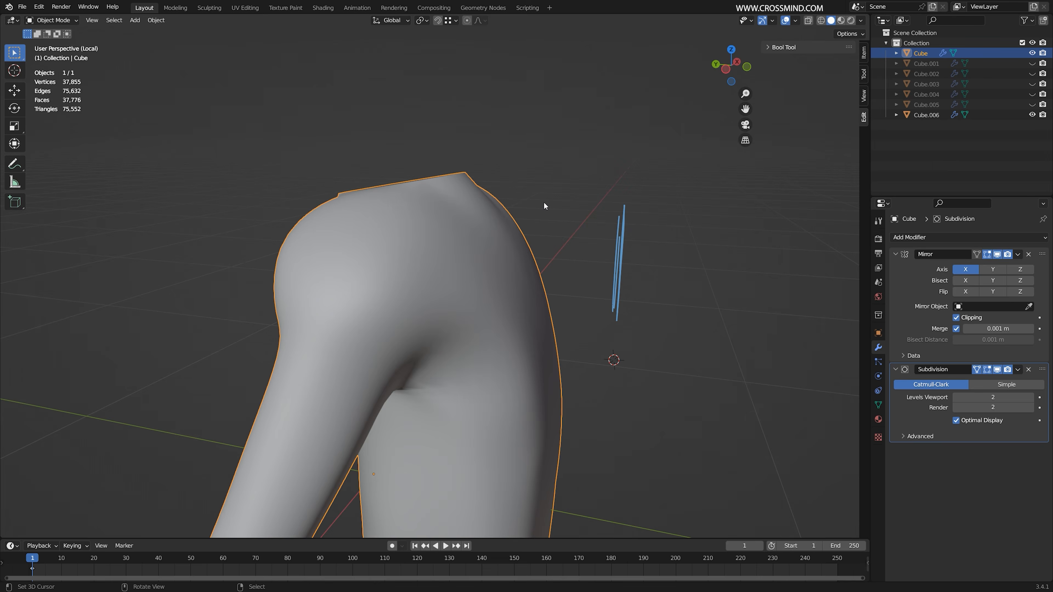
pyautogui.press('KP_1')
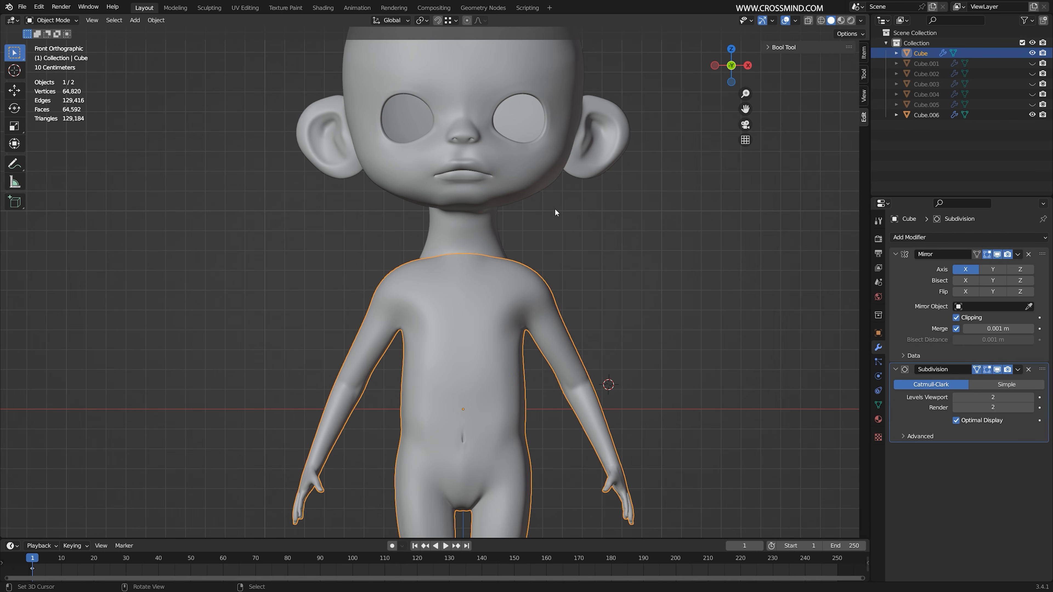
pyautogui.press('n')
pyautogui.press('KP_3')
pyautogui.keyDown('shift'); pyautogui.moveTo(538, 259); pyautogui.dragTo(545, 283, button='middle'); pyautogui.keyUp('shift')
pyautogui.scroll(1, 617, 201)
pyautogui.rightClick(617, 200)
pyautogui.rightClick(524, 242)
pyautogui.press('g')
pyautogui.click(481, 240)
pyautogui.scroll(3, 526, 244)
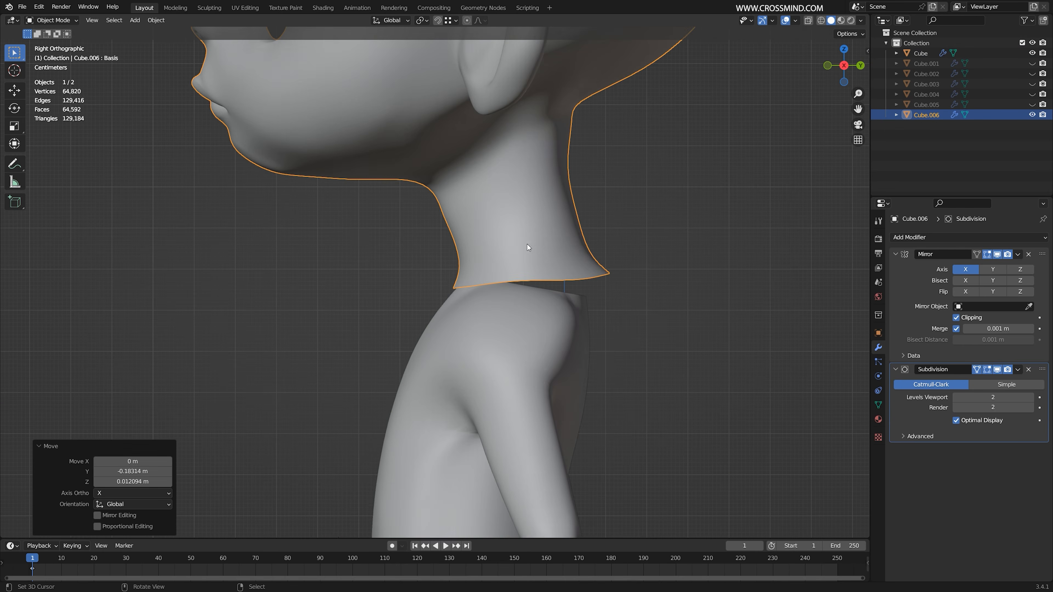
# Scale the head down slightly and lower it about 0.038 m so its neck fits the body's neck opening
pyautogui.press('g')
pyautogui.click(557, 244)
pyautogui.scroll(-3, 578, 238)
pyautogui.press('s')
pyautogui.click(568, 243)
pyautogui.press('g')
pyautogui.click(563, 247)
pyautogui.press('s')
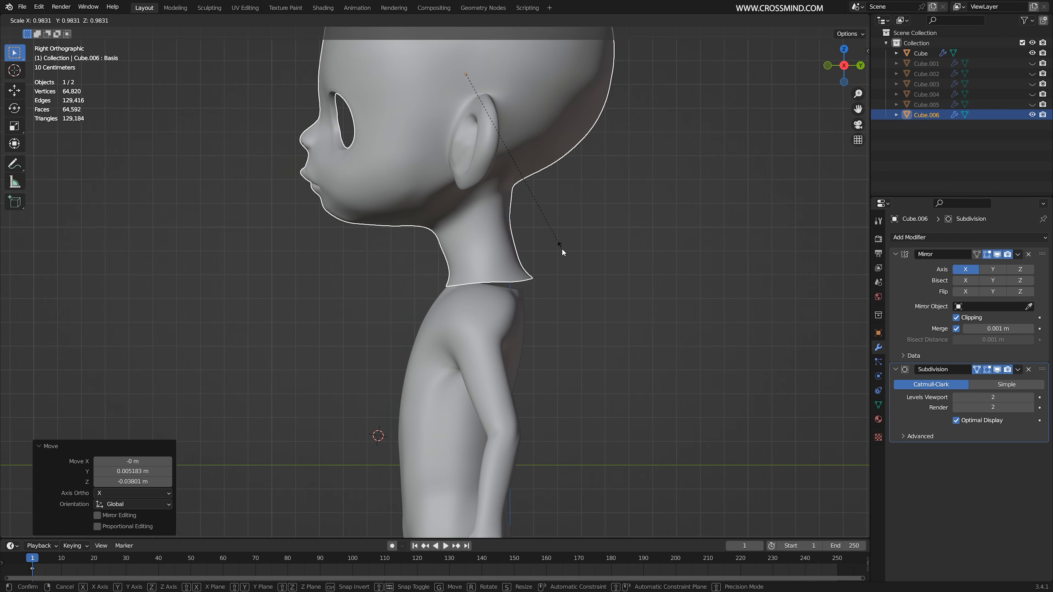
pyautogui.click(562, 251)
# Join the body and head into one object and save the file
pyautogui.scroll(5, 565, 277)
pyautogui.rightClick(463, 376)
pyautogui.keyDown('shift'); pyautogui.rightClick(470, 269); pyautogui.keyUp('shift')
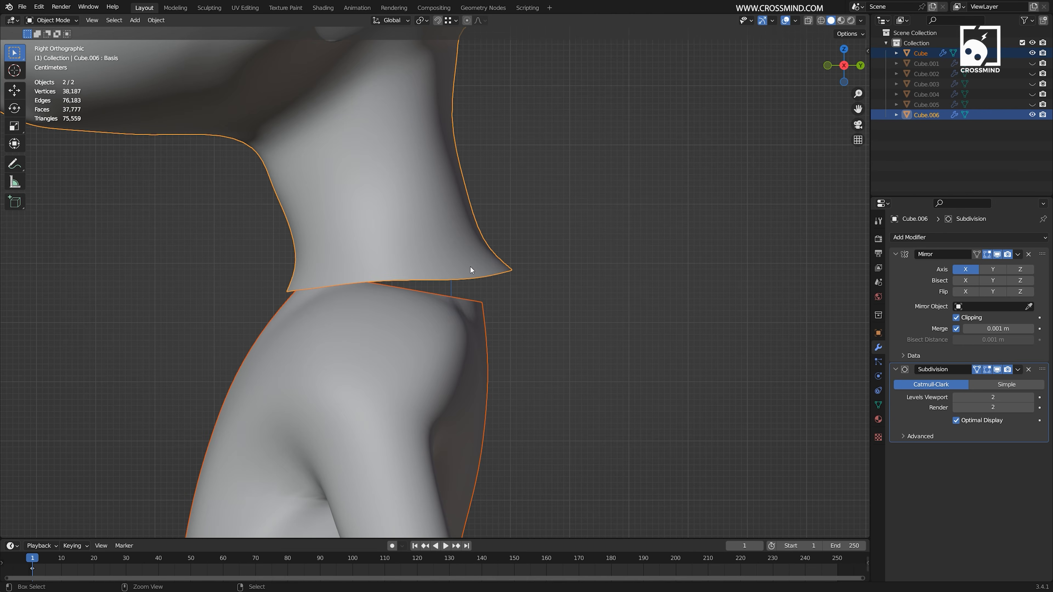
pyautogui.hotkey('ctrl', 'j')
pyautogui.scroll(-5, 487, 267)
pyautogui.hotkey('ctrl', 's')
# Delete the lowest ring of faces on the head's neck in edit mode
pyautogui.scroll(6, 487, 267)
pyautogui.keyDown('shift'); pyautogui.moveTo(339, 261); pyautogui.dragTo(438, 242, button='middle'); pyautogui.keyUp('shift')
pyautogui.press('Tab')
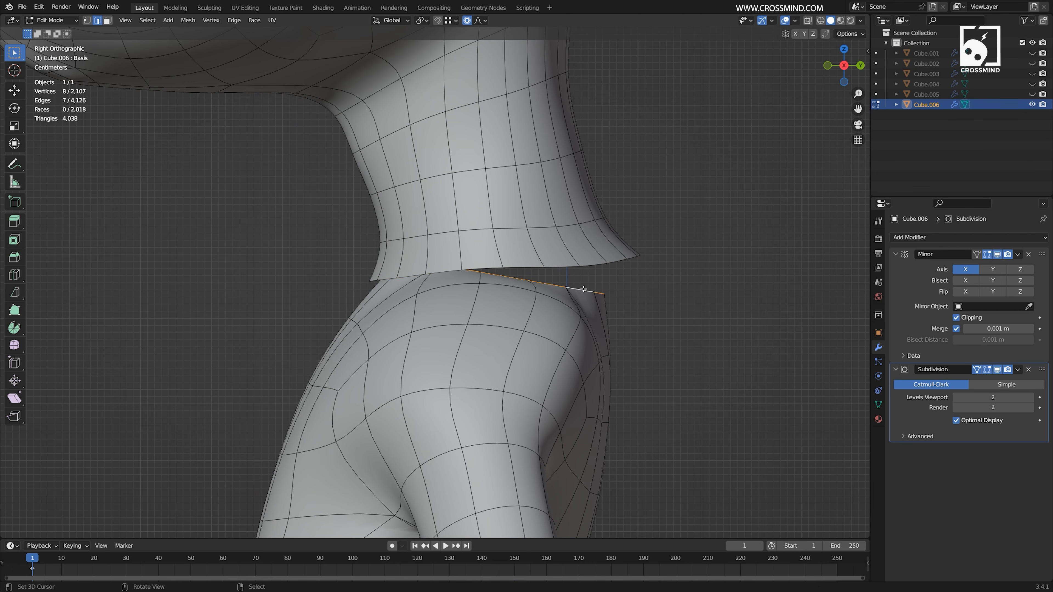
pyautogui.moveTo(410, 295); pyautogui.dragTo(432, 262, button='middle')
pyautogui.moveTo(532, 273); pyautogui.dragTo(504, 276, button='middle')
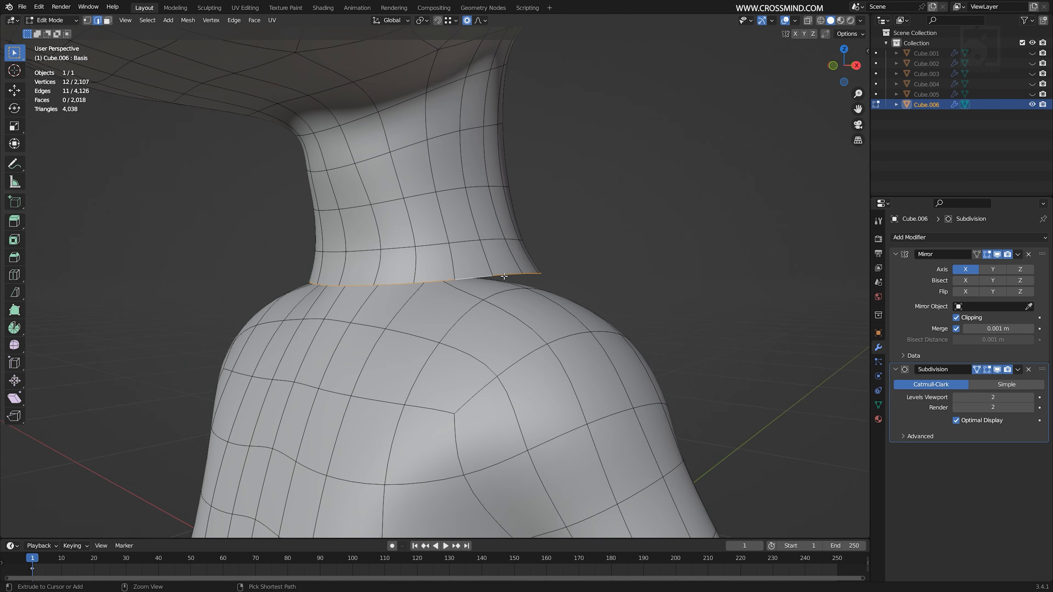
pyautogui.press('ctrl+KP_Add')
pyautogui.press('x')
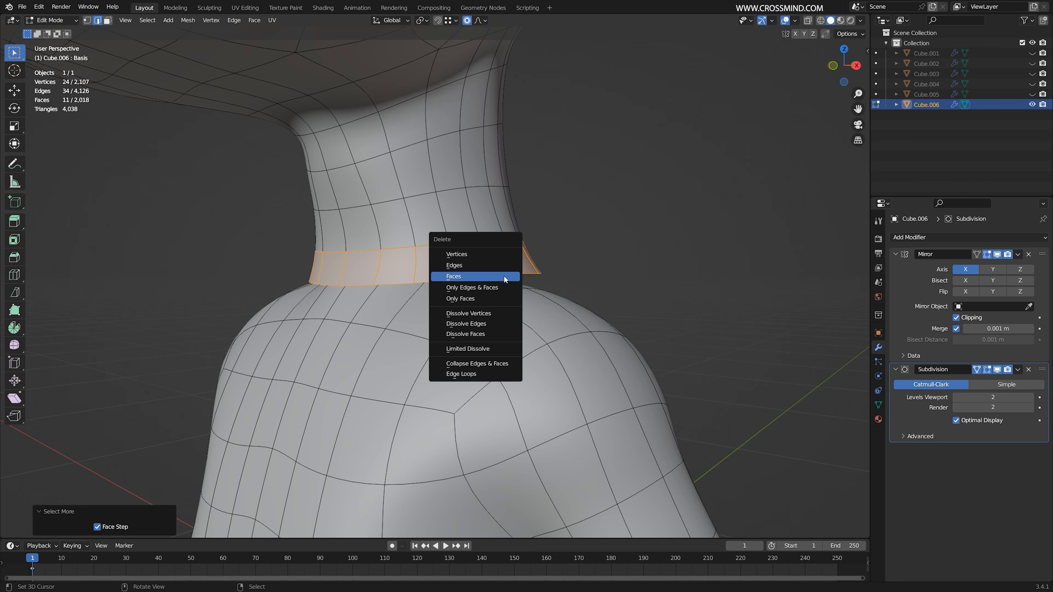
pyautogui.click(504, 275)
pyautogui.moveTo(503, 275); pyautogui.dragTo(431, 282, button='middle')
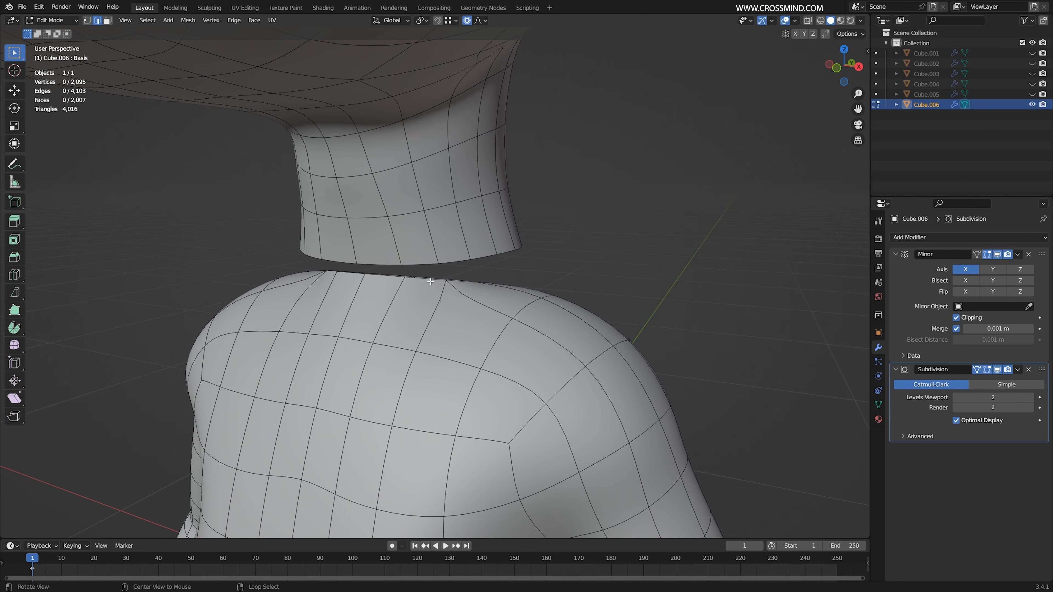
# Level the body's neck opening loop, shift it about -0.007 m in Y and 0.007 m in Z, and scale it by 1.021
pyautogui.press('KP_1')
pyautogui.press('KP_3')
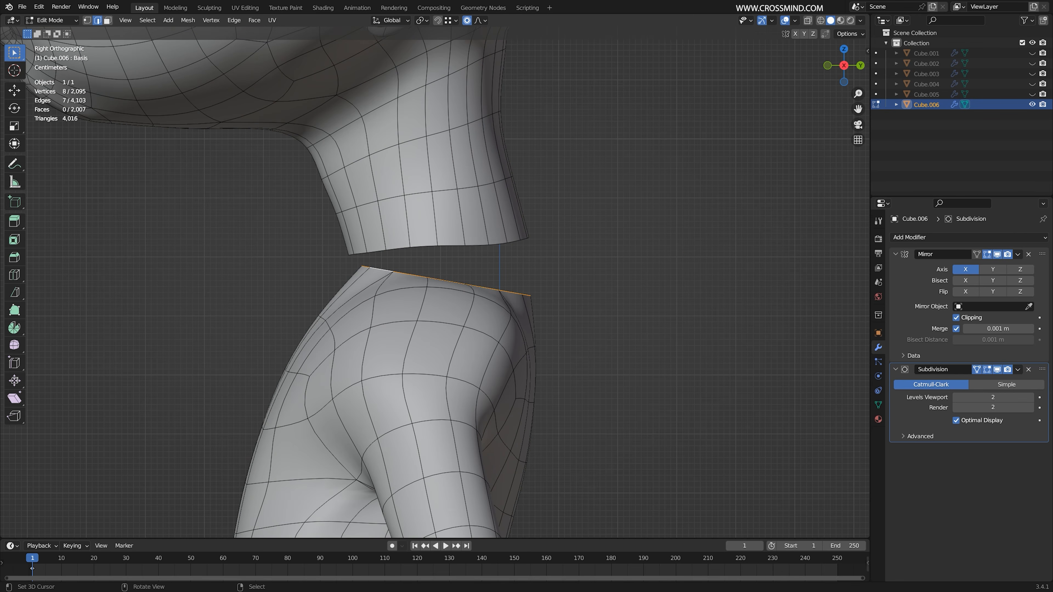
pyautogui.press('g')
pyautogui.click(545, 241)
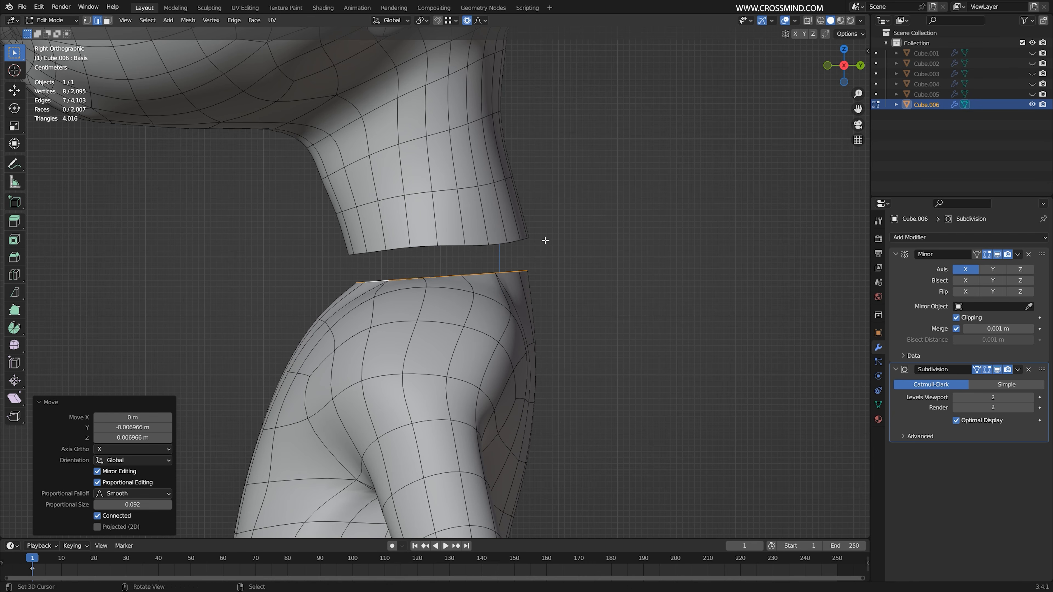
pyautogui.press('s')
pyautogui.click(545, 238)
pyautogui.moveTo(545, 238); pyautogui.dragTo(462, 263, button='middle')
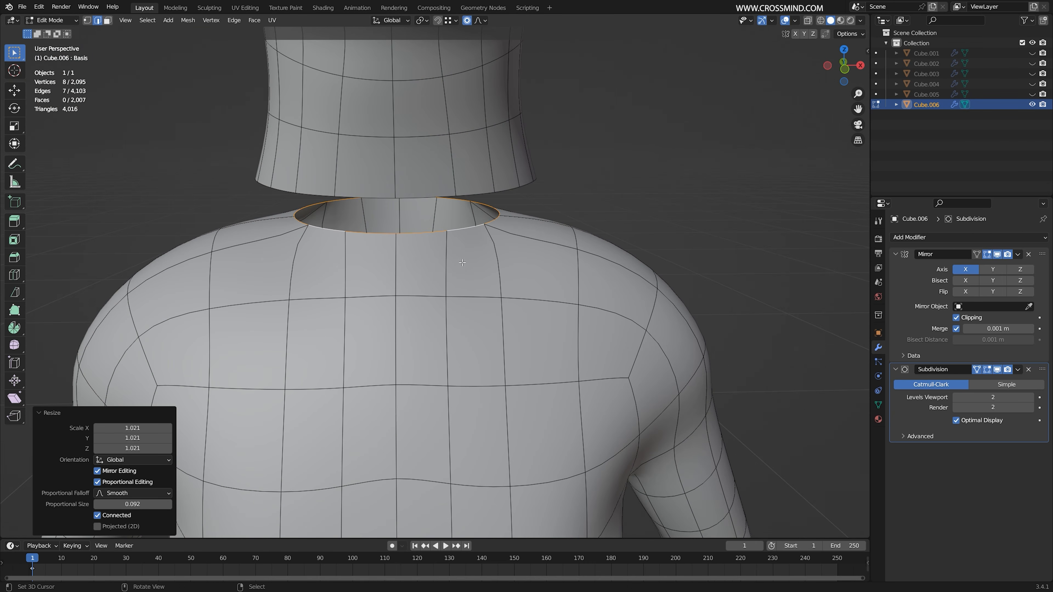
# Select the bottom border loop of the head's neck and scale it slightly
pyautogui.keyDown('alt'); pyautogui.click(481, 195); pyautogui.keyUp('alt')
pyautogui.moveTo(481, 195); pyautogui.dragTo(525, 183, button='middle')
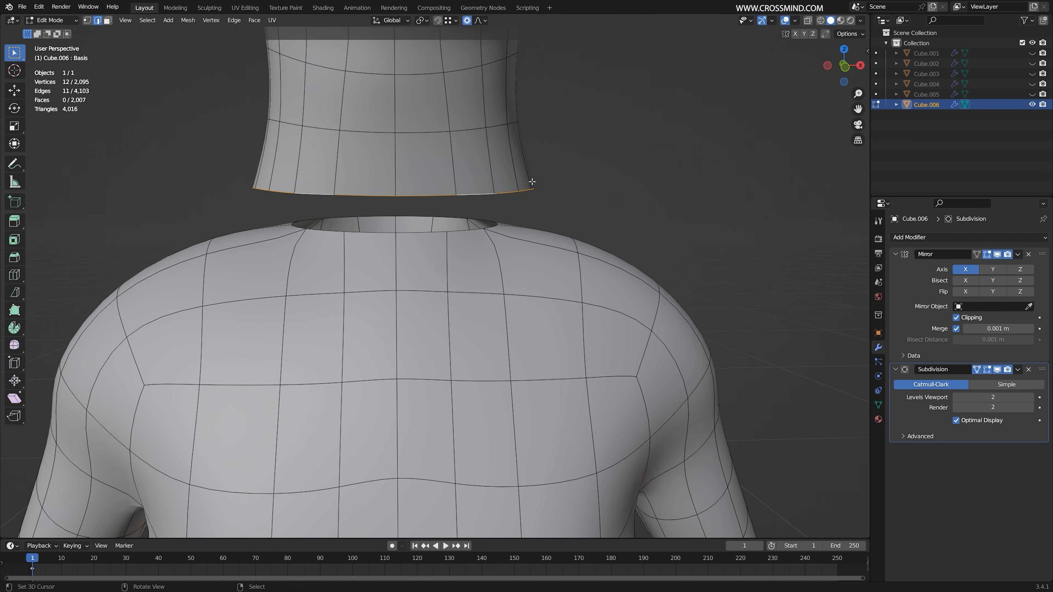
pyautogui.press('s')
pyautogui.click(527, 181)
pyautogui.moveTo(415, 260); pyautogui.dragTo(427, 265, button='middle')
# Inset the central chest face just below the neck opening by about 0.015 m with Boundary off
pyautogui.press('3')
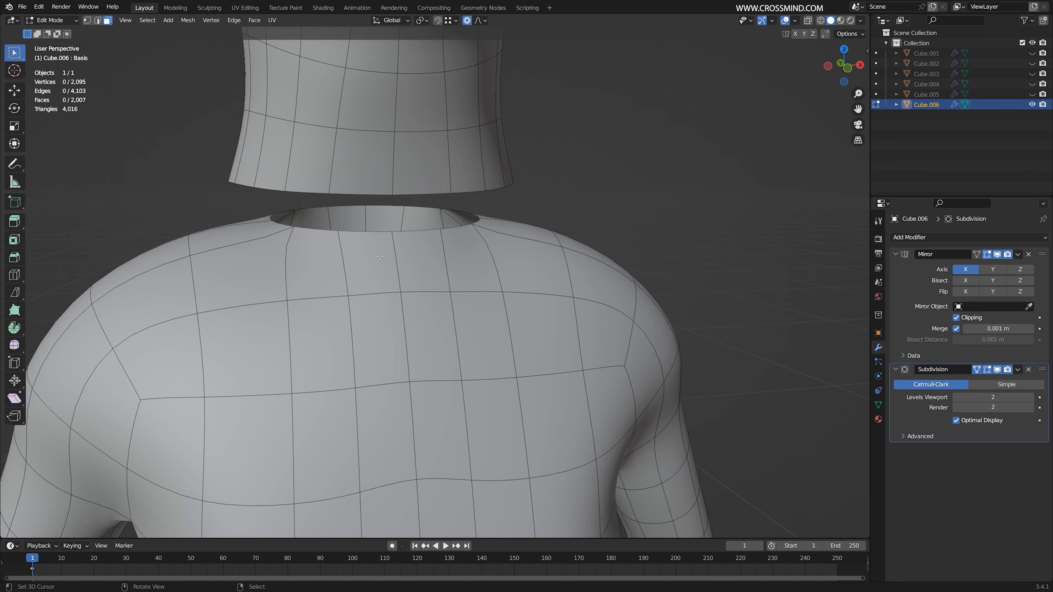
pyautogui.click(442, 269)
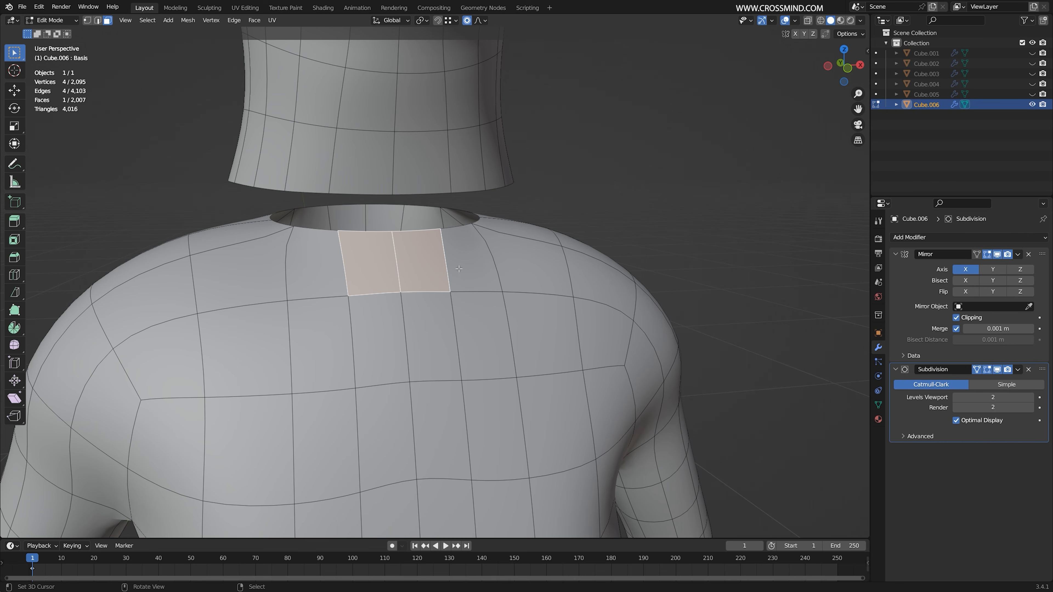
pyautogui.press('i')
pyautogui.click(450, 268)
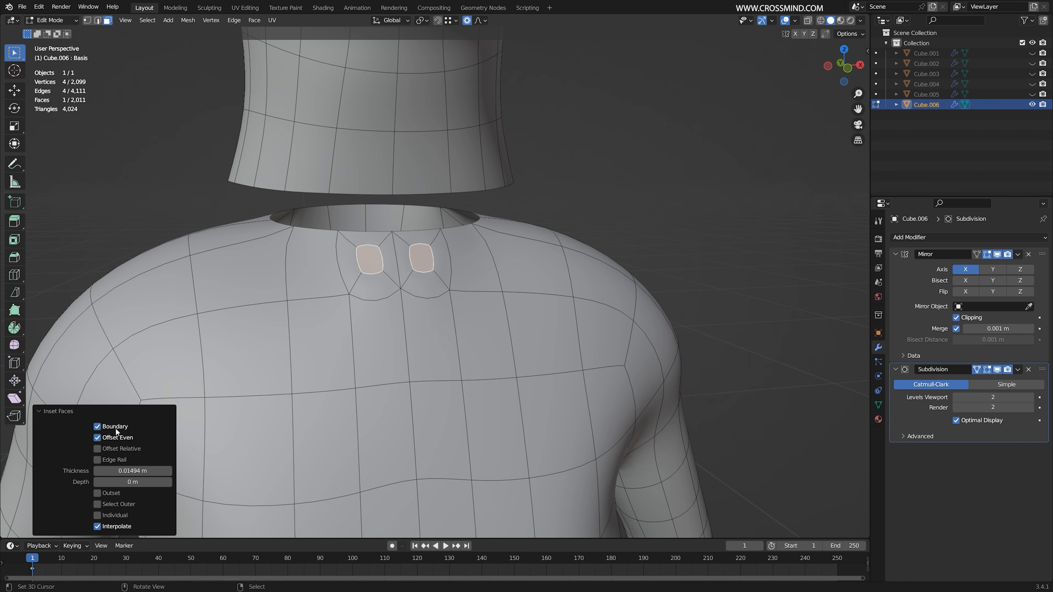
pyautogui.click(120, 426)
pyautogui.moveTo(356, 286); pyautogui.dragTo(380, 291, button='middle')
# Shrink the inset chest face by a factor of about 0.785 and move it vertically beneath the neck opening
pyautogui.press('g')
pyautogui.press('z')
pyautogui.click(393, 283)
pyautogui.click(385, 283)
pyautogui.press('g')
pyautogui.press('z')
pyautogui.click(390, 286)
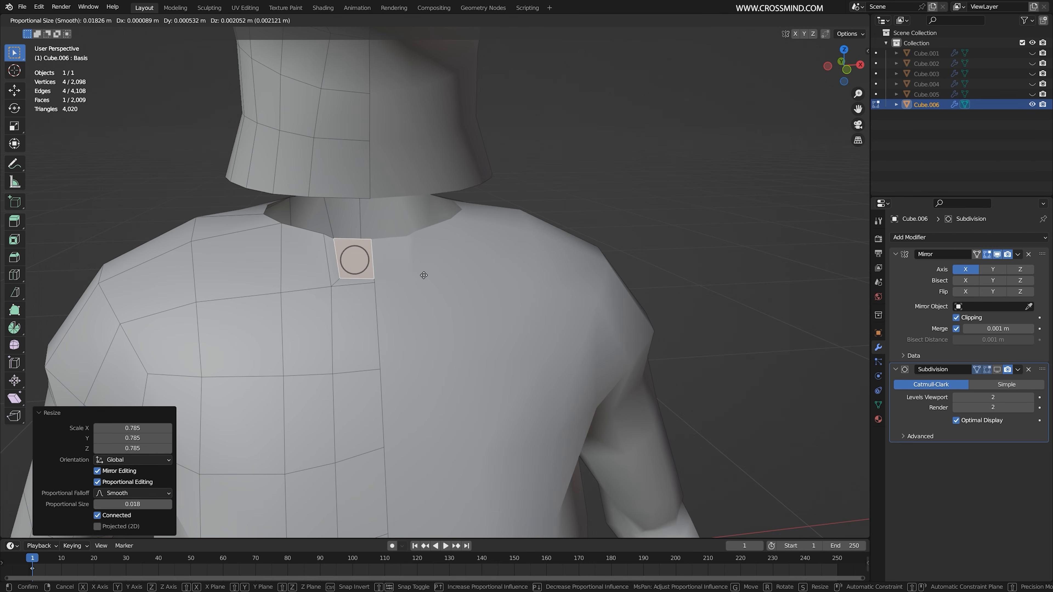
pyautogui.click(430, 276)
pyautogui.press('s')
pyautogui.click(418, 274)
# Slide the centre-line vertex below the chest inset downward along its edge by a factor of about 0.168
pyautogui.press('1')
pyautogui.rightClick(374, 281)
pyautogui.press('g')
pyautogui.press('g')
pyautogui.click(376, 296)
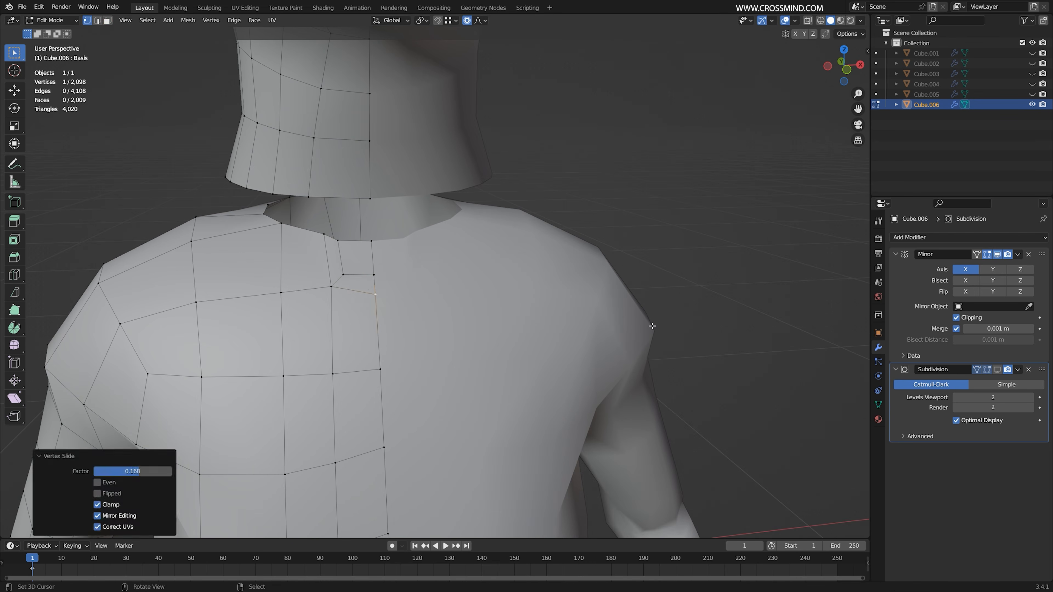
# Compare the edge counts of the body's neck opening loop and the head's bottom neck loop with subdivision shown
pyautogui.click(988, 370)
pyautogui.press('2')
pyautogui.keyDown('alt'); pyautogui.rightClick(357, 242); pyautogui.keyUp('alt')
pyautogui.moveTo(502, 206); pyautogui.dragTo(527, 189, button='middle')
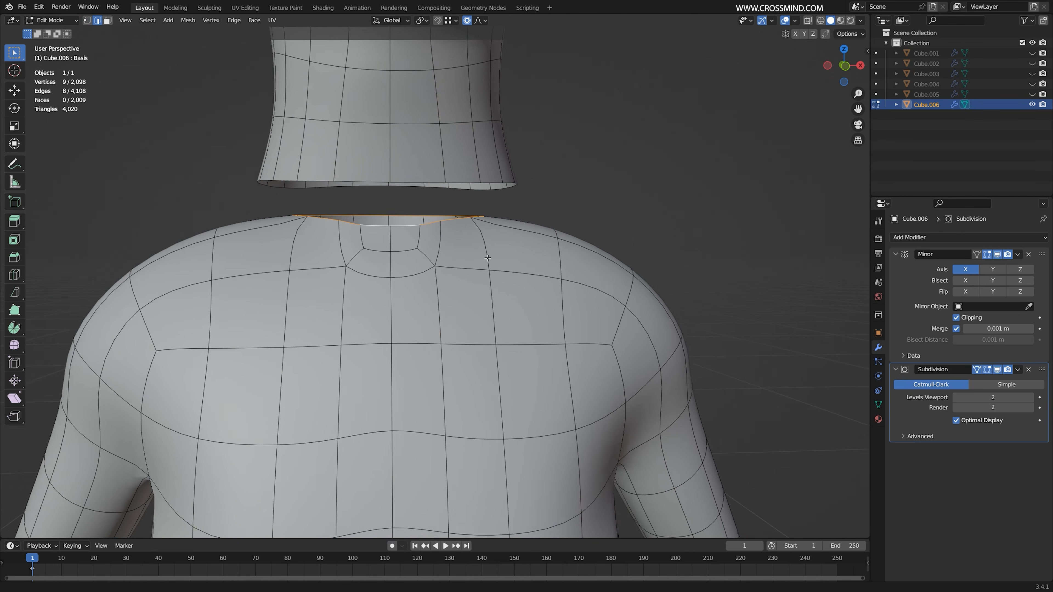
pyautogui.scroll(1, 527, 190)
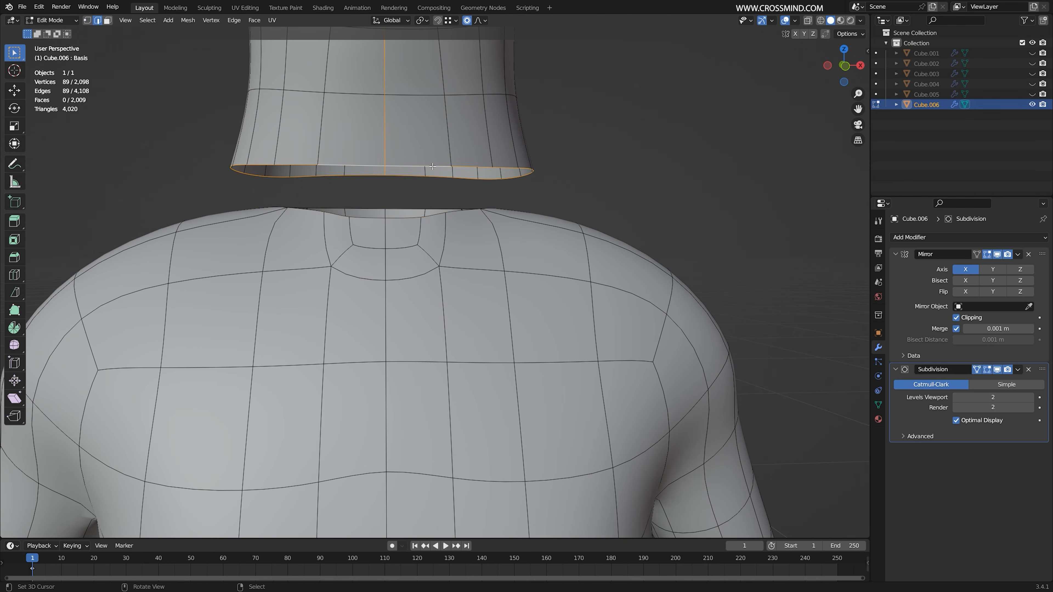
pyautogui.keyDown('alt'); pyautogui.rightClick(432, 166); pyautogui.keyUp('alt')
# Hide the subdivision preview and inset the two central upper-back faces by about 0.048 m with Boundary off
pyautogui.moveTo(433, 166); pyautogui.dragTo(374, 258, button='middle')
pyautogui.press('3')
pyautogui.rightClick(359, 269)
pyautogui.scroll(-1, 456, 265)
pyautogui.click(997, 370)
pyautogui.keyDown('shift'); pyautogui.rightClick(559, 272); pyautogui.keyUp('shift')
pyautogui.moveTo(578, 275); pyautogui.dragTo(549, 282, button='middle')
pyautogui.press('i')
pyautogui.click(570, 277)
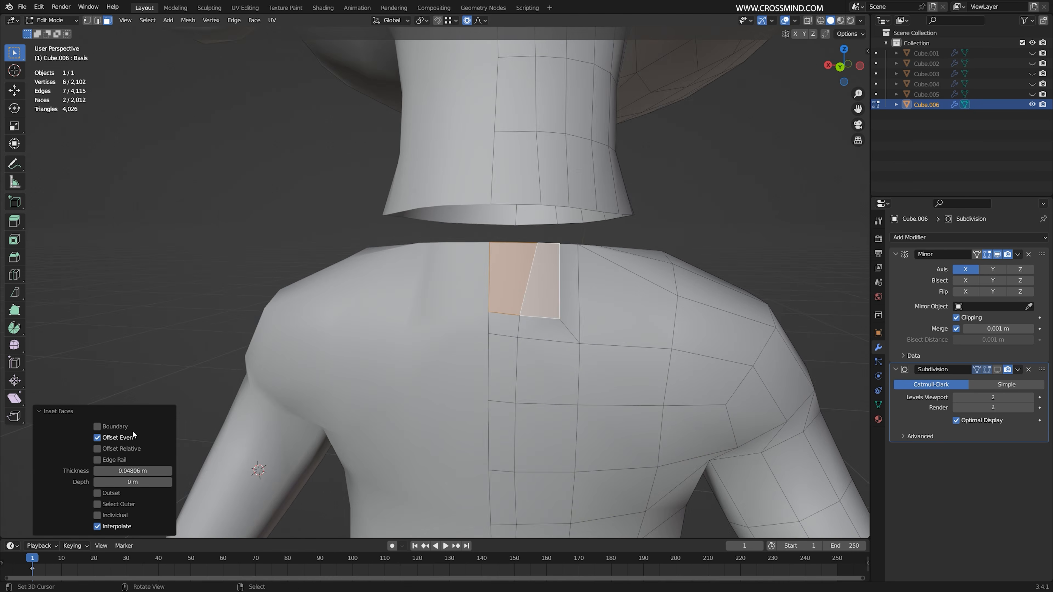
# Move the back inset's upper middle vertex and lower outer corner vertex inward to even out its faces
pyautogui.moveTo(465, 298); pyautogui.dragTo(463, 304, button='middle')
pyautogui.press('1')
pyautogui.rightClick(537, 244)
pyautogui.press('g')
pyautogui.click(525, 245)
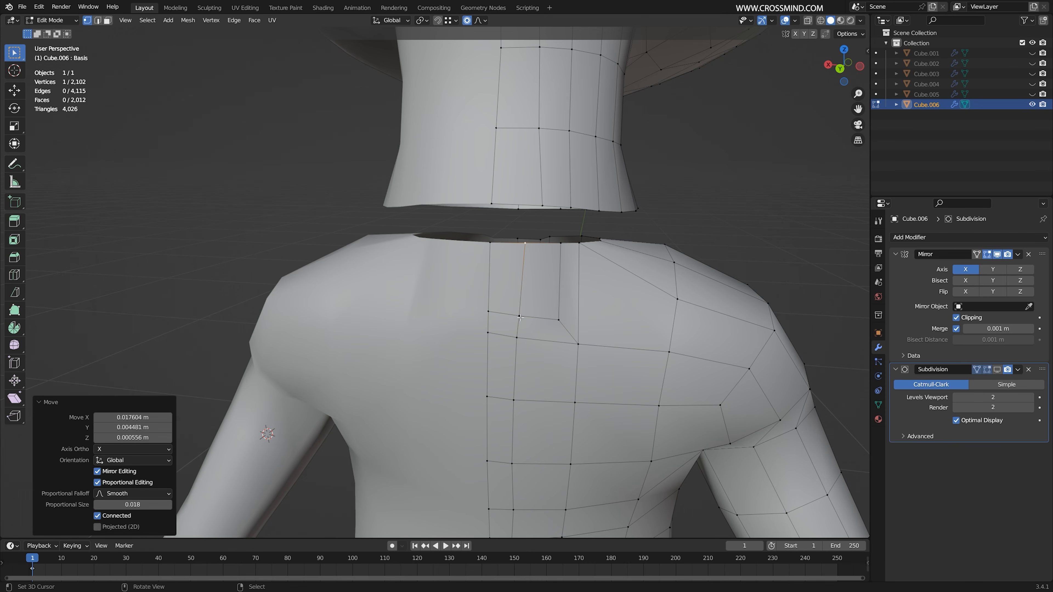
pyautogui.rightClick(558, 319)
pyautogui.press('g')
pyautogui.click(552, 313)
# Inset the two central upper-back faces a second time and compare the edge counts of both neck loops
pyautogui.moveTo(543, 285)
pyautogui.mouseDown(button='middle')
pyautogui.moveTo(541, 268)
pyautogui.moveTo(570, 282)
pyautogui.moveTo(560, 292)
pyautogui.mouseUp(button='middle')
pyautogui.press('3')
pyautogui.rightClick(539, 270)
pyautogui.keyDown('shift'); pyautogui.rightClick(507, 272); pyautogui.keyUp('shift')
pyautogui.press('i')
pyautogui.click(575, 277)
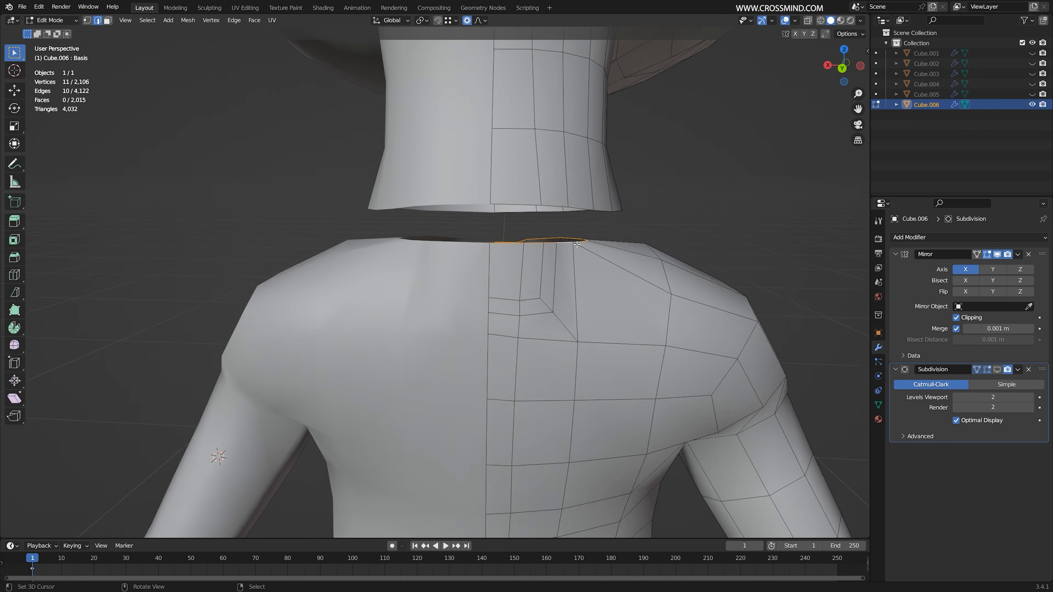
pyautogui.moveTo(572, 224); pyautogui.dragTo(609, 220, button='middle')
pyautogui.scroll(2, 539, 241)
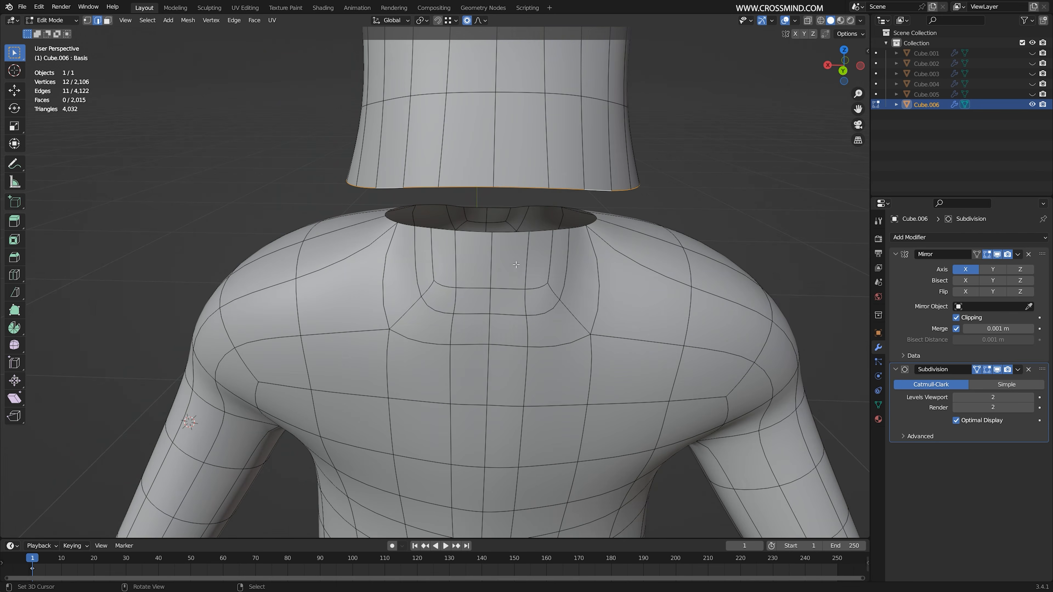
# Inset the innermost upper-back face below the neck opening and move it up about 0.005 m
pyautogui.moveTo(543, 253); pyautogui.dragTo(549, 232, button='middle')
pyautogui.keyDown('shift'); pyautogui.moveTo(550, 233); pyautogui.dragTo(454, 291, button='middle'); pyautogui.keyUp('shift')
pyautogui.press('3')
pyautogui.rightClick(444, 297)
pyautogui.press('i')
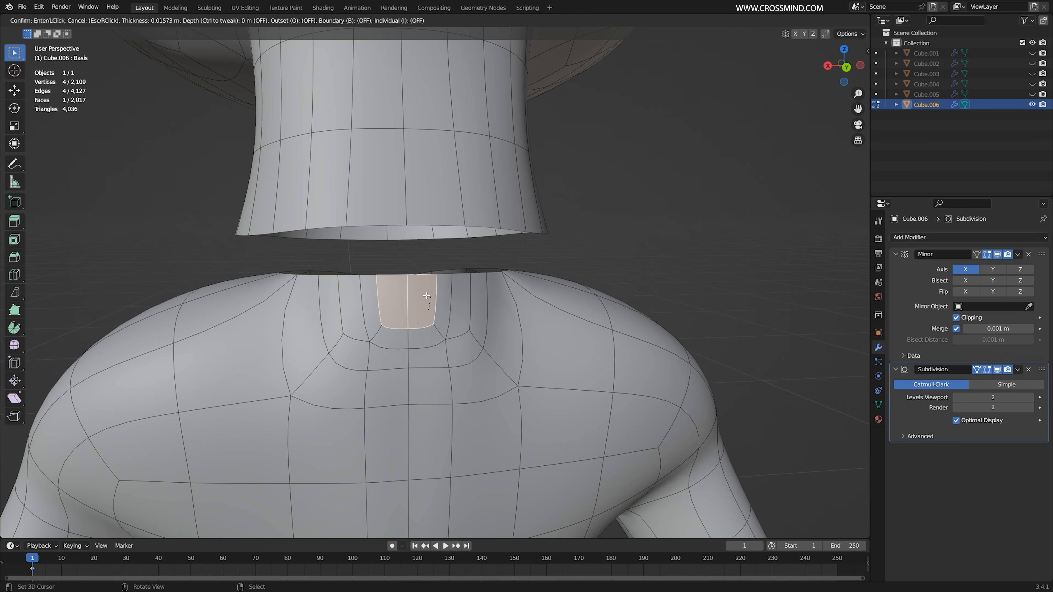
pyautogui.click(423, 297)
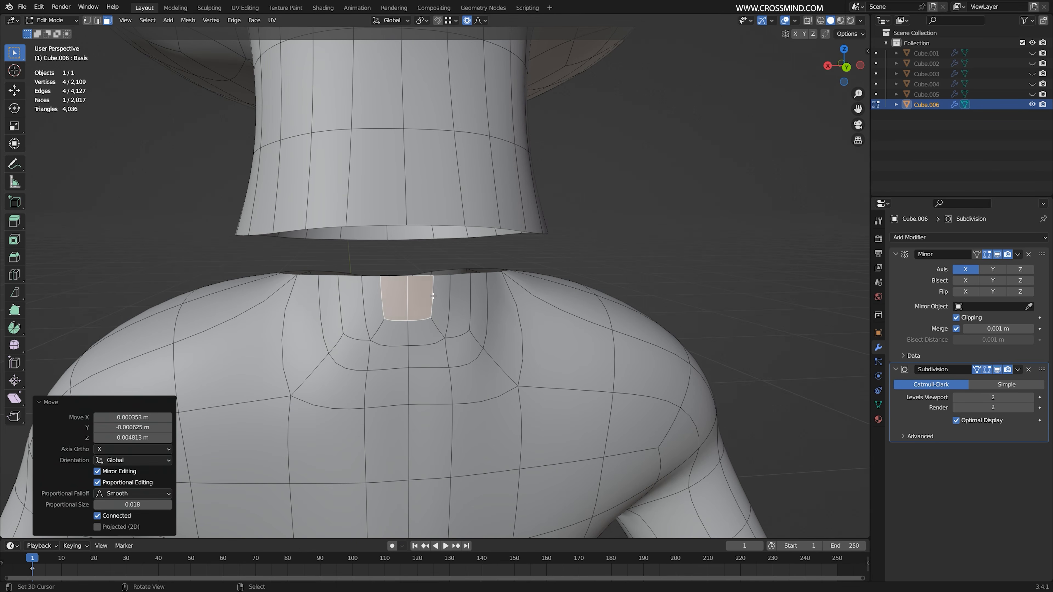
pyautogui.moveTo(490, 278); pyautogui.dragTo(472, 277, button='middle')
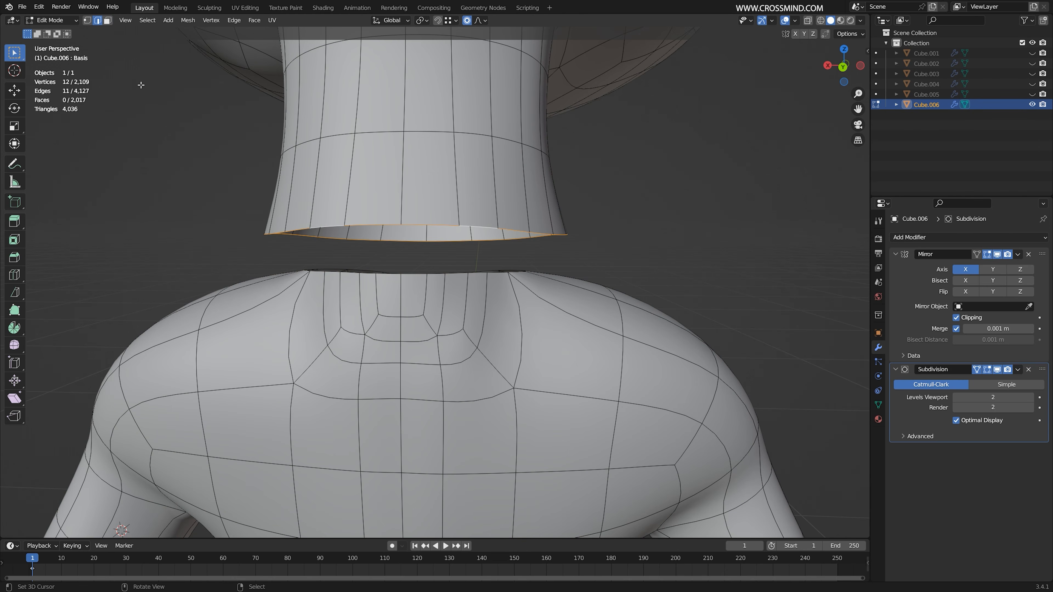
# Select the entire linked head mesh and move it about 0.005 m in Y and -0.038 m in Z toward the body
pyautogui.moveTo(639, 268); pyautogui.dragTo(630, 254, button='middle')
pyautogui.press('KP_3')
pyautogui.keyDown('shift'); pyautogui.moveTo(398, 238); pyautogui.dragTo(526, 233, button='middle'); pyautogui.keyUp('shift')
pyautogui.scroll(1, 526, 234)
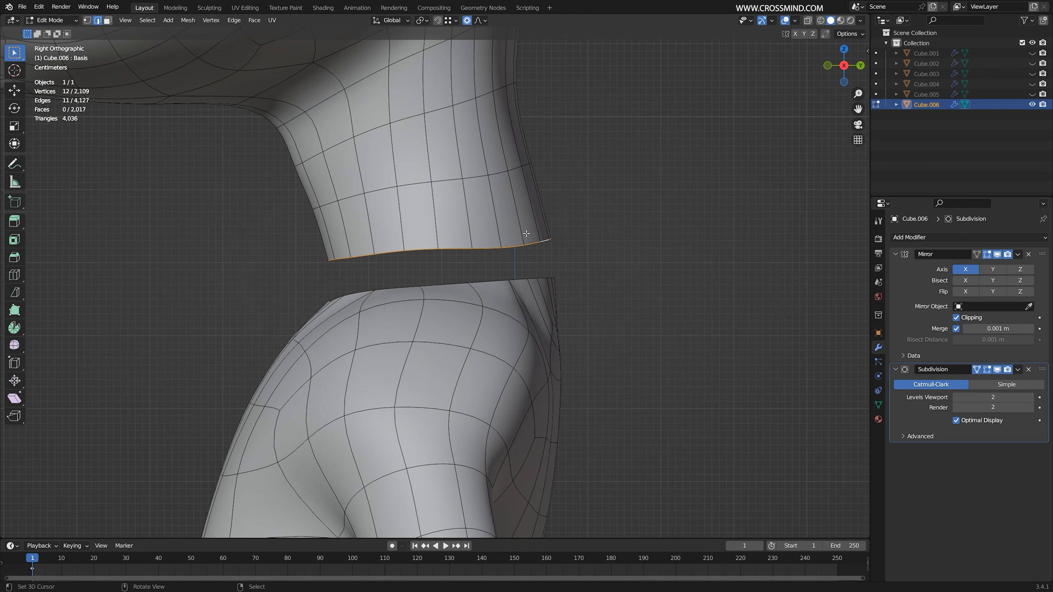
pyautogui.hotkey('ctrl', 'l')
pyautogui.press('g')
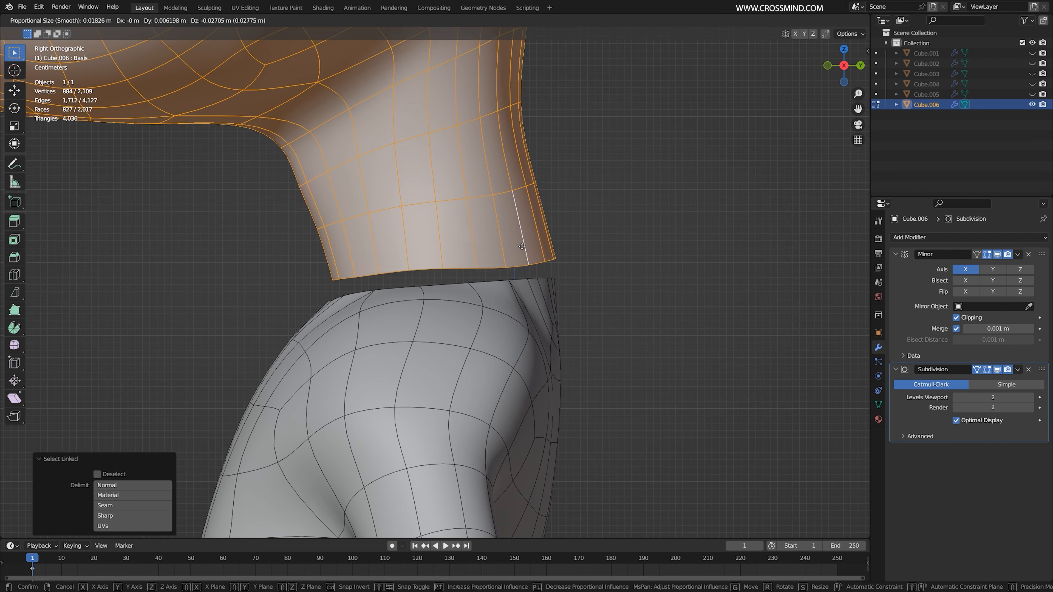
pyautogui.click(521, 254)
pyautogui.moveTo(521, 253); pyautogui.dragTo(398, 236, button='middle')
# Enable automatic vertex merging and snapping, and snap the neck rim's back centre vertex onto the body's opening
pyautogui.click(848, 34)
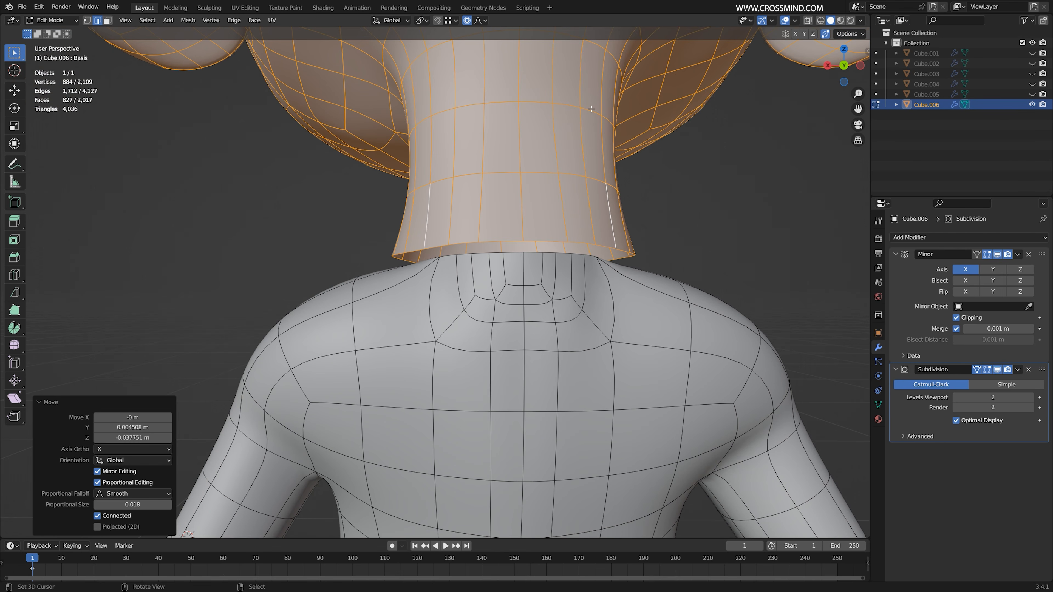
pyautogui.click(438, 21)
pyautogui.click(447, 22)
pyautogui.keyDown('shift'); pyautogui.moveTo(559, 241); pyautogui.dragTo(562, 257, button='middle'); pyautogui.keyUp('shift')
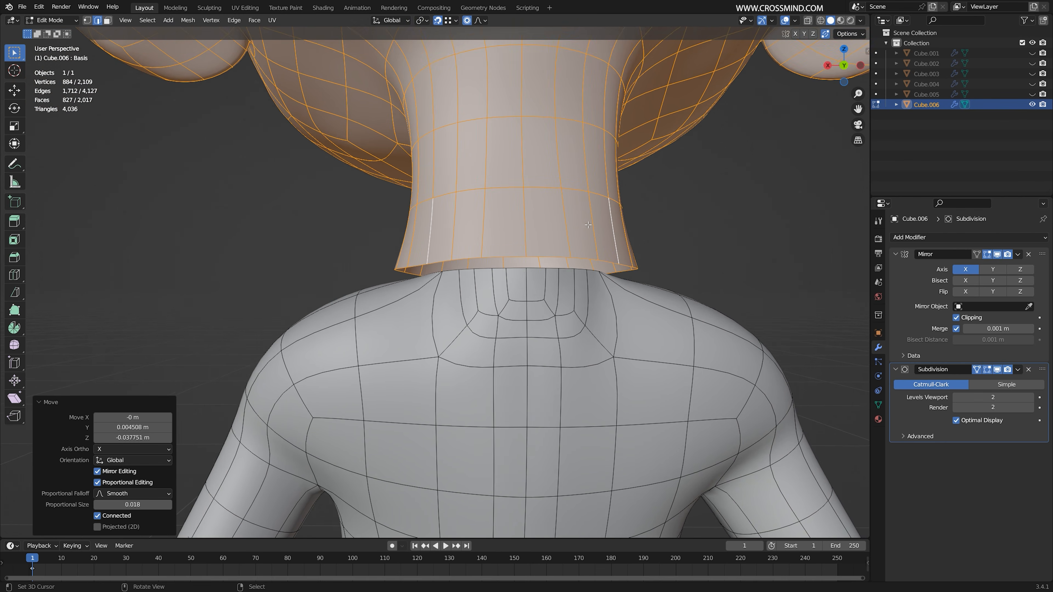
pyautogui.scroll(2, 563, 258)
pyautogui.press('1')
pyautogui.press('g')
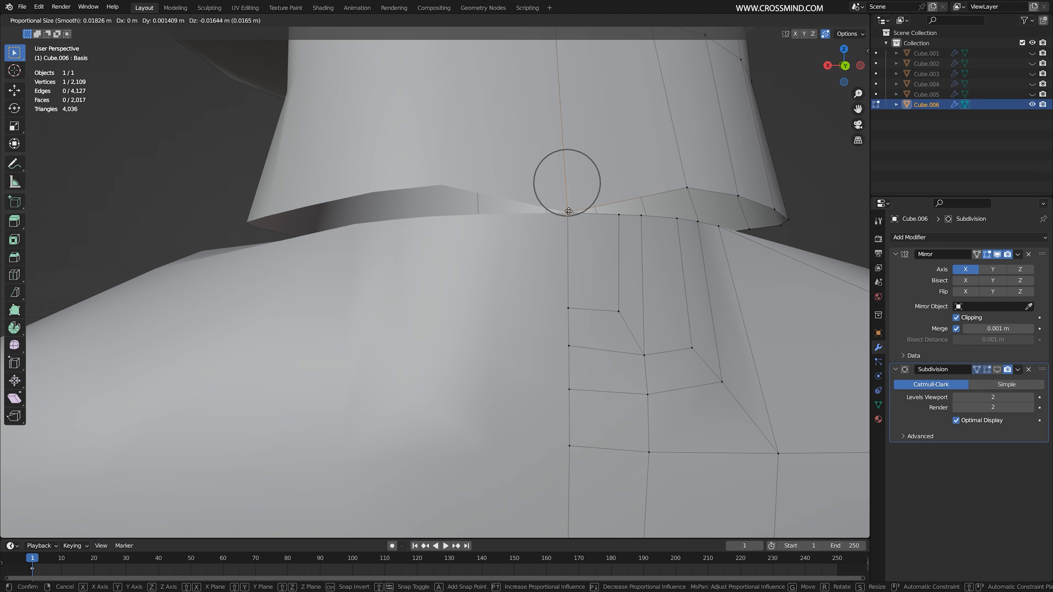
pyautogui.click(568, 214)
# Snap the next two vertices of the neck's back rim onto the matching vertices of the body's opening
pyautogui.moveTo(568, 214); pyautogui.dragTo(554, 228, button='middle')
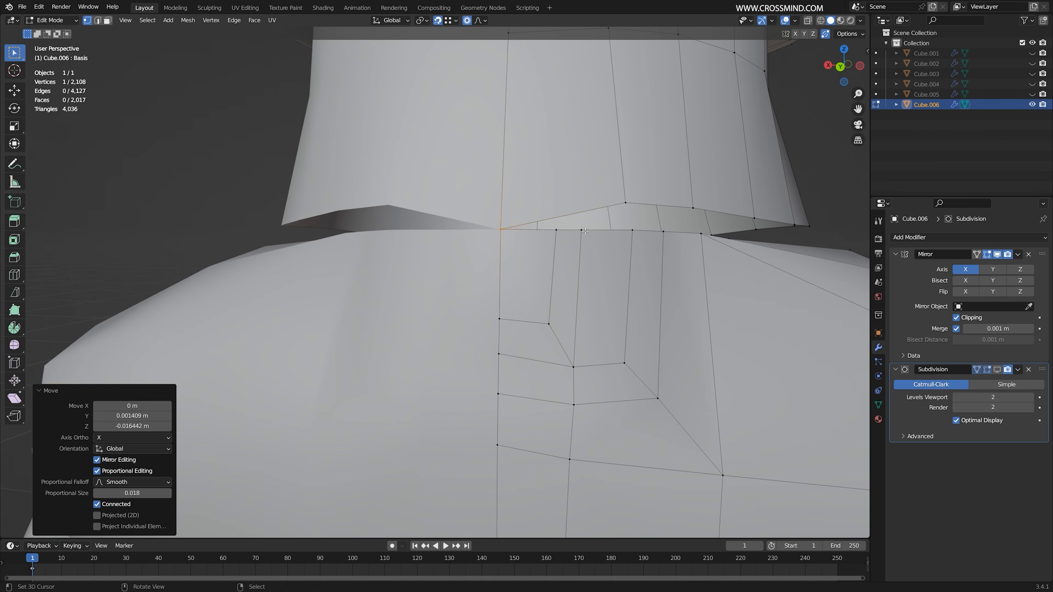
pyautogui.rightClick(581, 229)
pyautogui.moveTo(626, 266); pyautogui.dragTo(591, 240, button='middle')
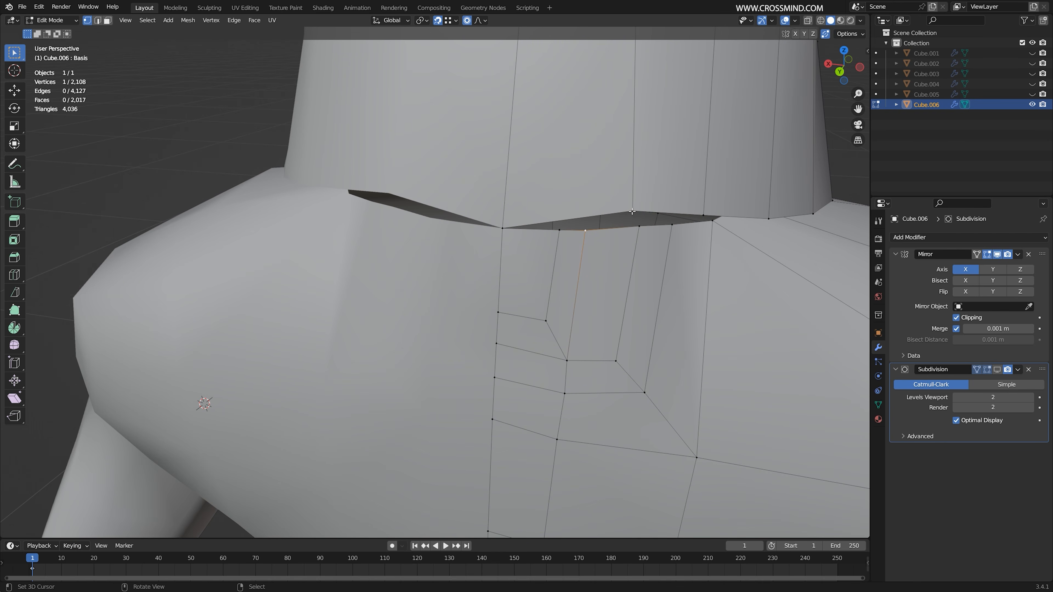
pyautogui.moveTo(610, 217); pyautogui.dragTo(560, 230, button='right')
pyautogui.moveTo(702, 216); pyautogui.dragTo(587, 231, button='right')
# Try moving further vertices beside the neck seam into place, and undo the last vertex move
pyautogui.moveTo(733, 264)
pyautogui.mouseDown(button='middle')
pyautogui.moveTo(763, 245)
pyautogui.moveTo(728, 251)
pyautogui.moveTo(738, 273)
pyautogui.mouseUp(button='middle')
pyautogui.rightClick(726, 252)
pyautogui.scroll(-1, 727, 256)
pyautogui.press('g')
pyautogui.click(738, 296)
pyautogui.moveTo(629, 238); pyautogui.dragTo(654, 247, button='right')
pyautogui.hotkey('ctrl', 'z')
# Turn off snapping and move the next vertex along the neck seam slightly inward
pyautogui.click(437, 21)
pyautogui.moveTo(580, 224); pyautogui.dragTo(613, 218, button='middle')
pyautogui.moveTo(628, 237); pyautogui.dragTo(615, 236, button='right')
pyautogui.moveTo(616, 240); pyautogui.dragTo(497, 301, button='middle')
# Select the side vertices of the neck's bottom rim and pull them inward over the body's opening
pyautogui.rightClick(601, 258)
pyautogui.hotkey('shift', 'z')
pyautogui.keyDown('shift'); pyautogui.rightClick(605, 259); pyautogui.keyUp('shift')
pyautogui.hotkey('shift', 'z')
pyautogui.scroll(-4, 679, 281)
pyautogui.keyDown('shift'); pyautogui.moveTo(680, 244); pyautogui.dragTo(392, 266, button='middle'); pyautogui.keyUp('shift')
pyautogui.scroll(1, 496, 270)
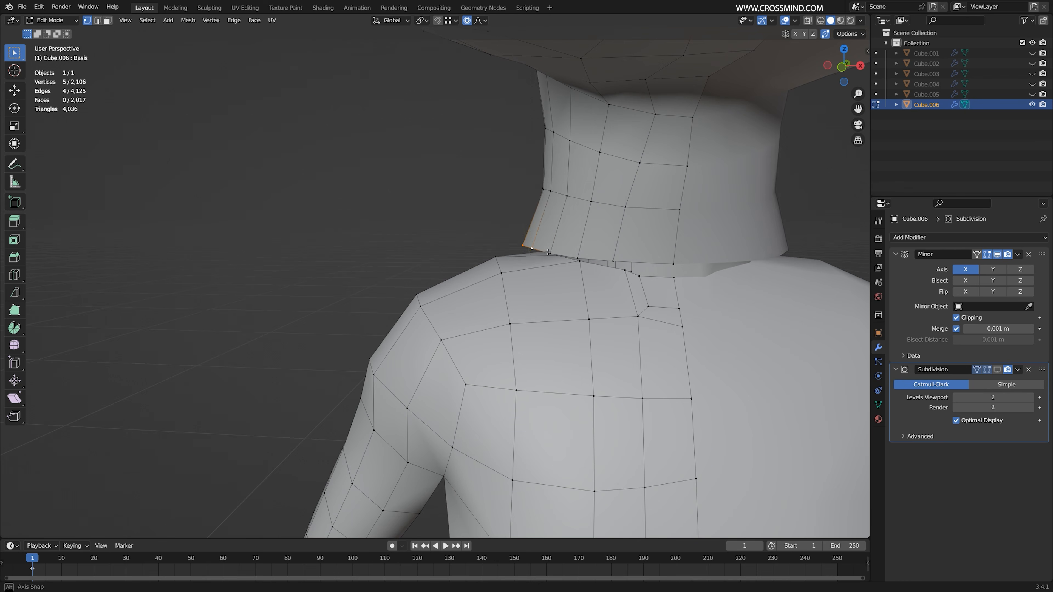
pyautogui.moveTo(531, 248); pyautogui.dragTo(574, 256, button='right')
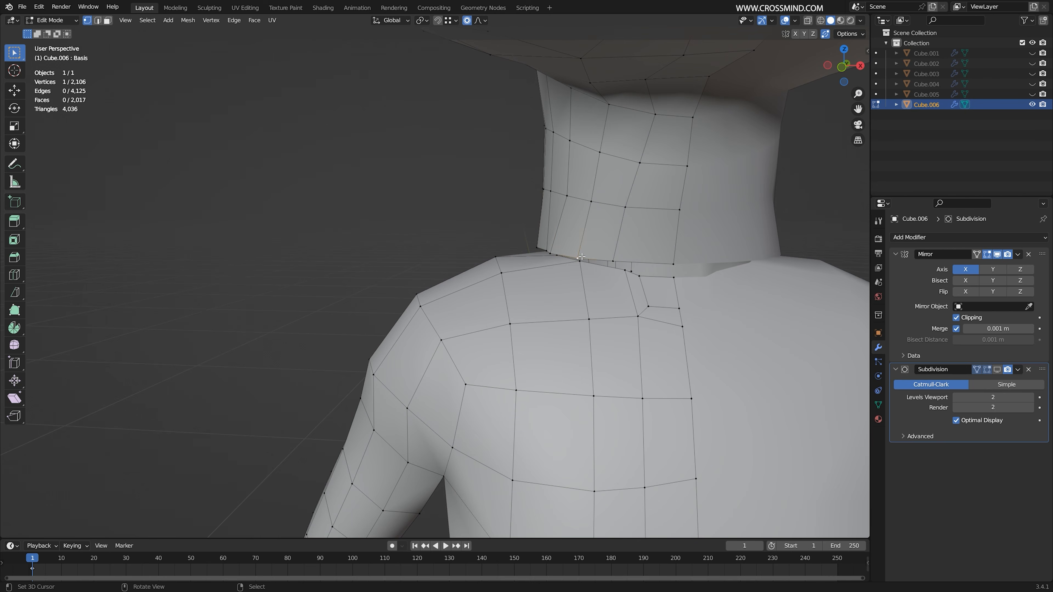
# Merge the next two vertices of the neck's back rim onto the matching vertices of the body's opening
pyautogui.moveTo(575, 256); pyautogui.dragTo(672, 290, button='middle')
pyautogui.scroll(1, 677, 306)
pyautogui.rightClick(573, 277)
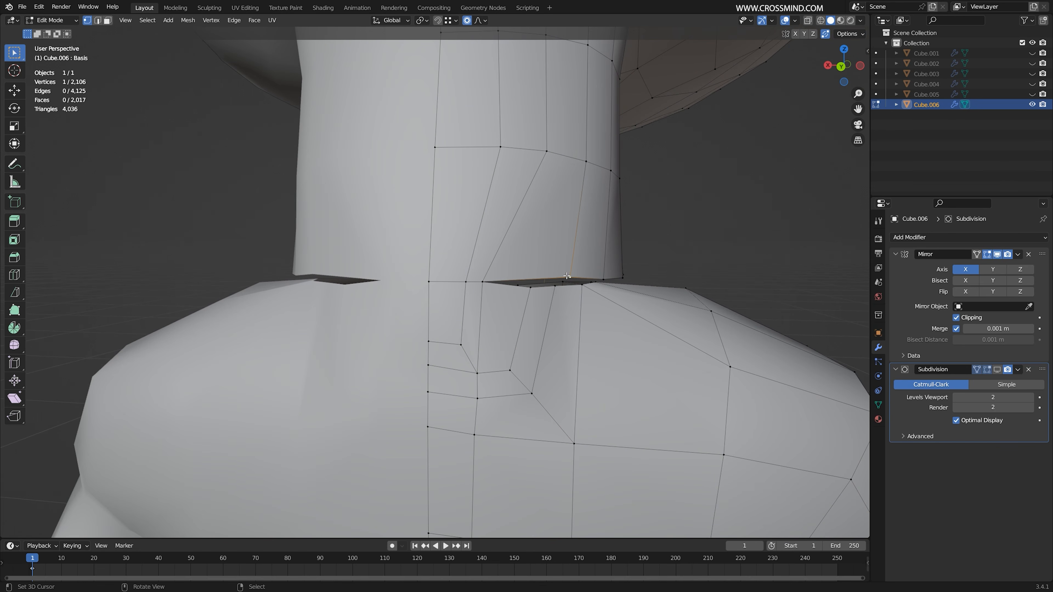
pyautogui.moveTo(572, 278); pyautogui.dragTo(532, 291, button='right')
pyautogui.moveTo(532, 290); pyautogui.dragTo(610, 278, button='middle')
pyautogui.rightClick(610, 278)
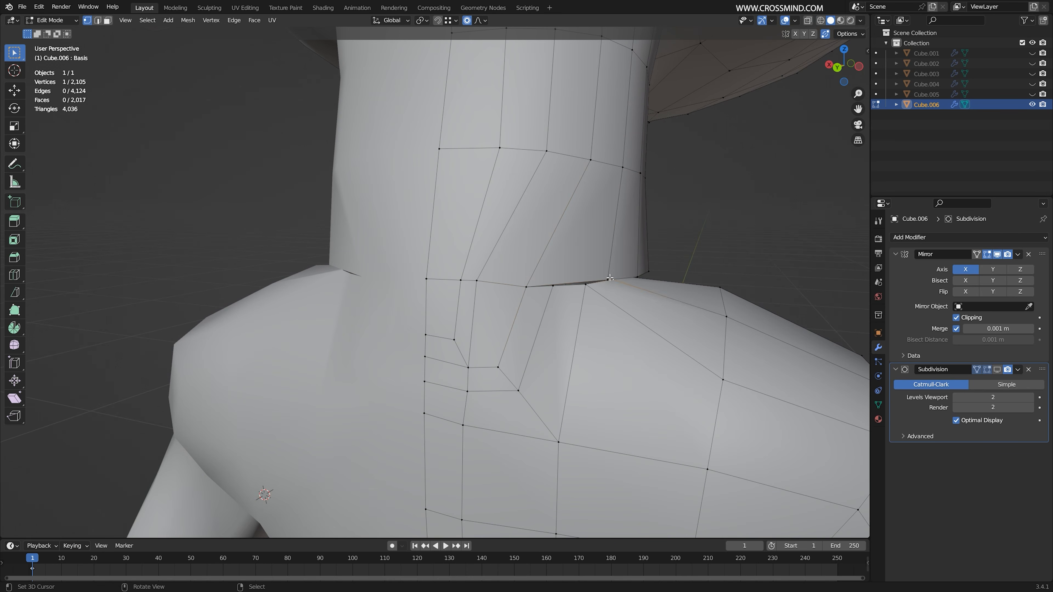
pyautogui.moveTo(614, 282); pyautogui.dragTo(605, 285, button='right')
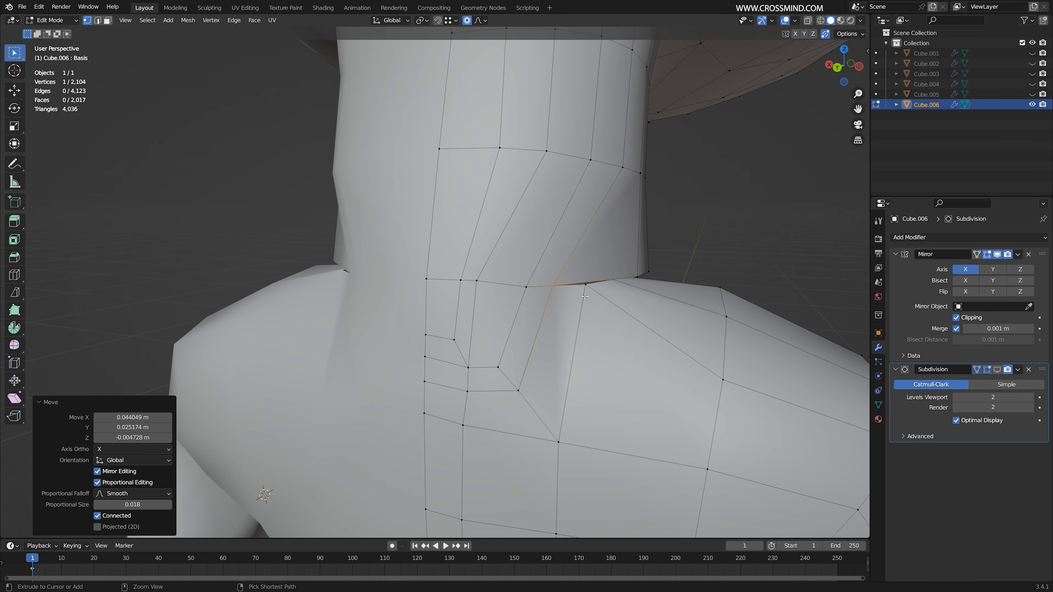
# Merge the remaining side vertices of the neck rim one by one onto the matching vertices of the body's opening
pyautogui.moveTo(605, 286); pyautogui.dragTo(566, 308, button='middle')
pyautogui.moveTo(665, 279); pyautogui.dragTo(618, 295, button='right')
pyautogui.moveTo(618, 295)
pyautogui.mouseDown(button='middle')
pyautogui.moveTo(651, 286)
pyautogui.moveTo(622, 283)
pyautogui.mouseUp(button='middle')
pyautogui.scroll(-1, 651, 286)
pyautogui.moveTo(627, 277); pyautogui.dragTo(615, 277, button='right')
pyautogui.moveTo(618, 278); pyautogui.dragTo(655, 290, button='middle')
pyautogui.moveTo(651, 278); pyautogui.dragTo(629, 277, button='right')
pyautogui.moveTo(633, 278); pyautogui.dragTo(657, 280, button='middle')
# Try moving another vertex at the side of the neck seam, and undo the move
pyautogui.press('z')
pyautogui.moveTo(653, 275); pyautogui.dragTo(774, 303, button='right')
pyautogui.hotkey('ctrl', 'z')
pyautogui.rightClick(695, 286)
# Turn off Auto Merge and reposition two neighbouring vertices of the edge loop just above the neck seam
pyautogui.scroll(-3, 772, 301)
pyautogui.moveTo(664, 266)
pyautogui.mouseDown(button='middle')
pyautogui.moveTo(660, 298)
pyautogui.moveTo(652, 257)
pyautogui.mouseUp(button='middle')
pyautogui.rightClick(566, 234)
pyautogui.keyDown('shift'); pyautogui.moveTo(600, 241); pyautogui.dragTo(597, 239, button='right'); pyautogui.keyUp('shift')
pyautogui.click(848, 34)
pyautogui.click(847, 121)
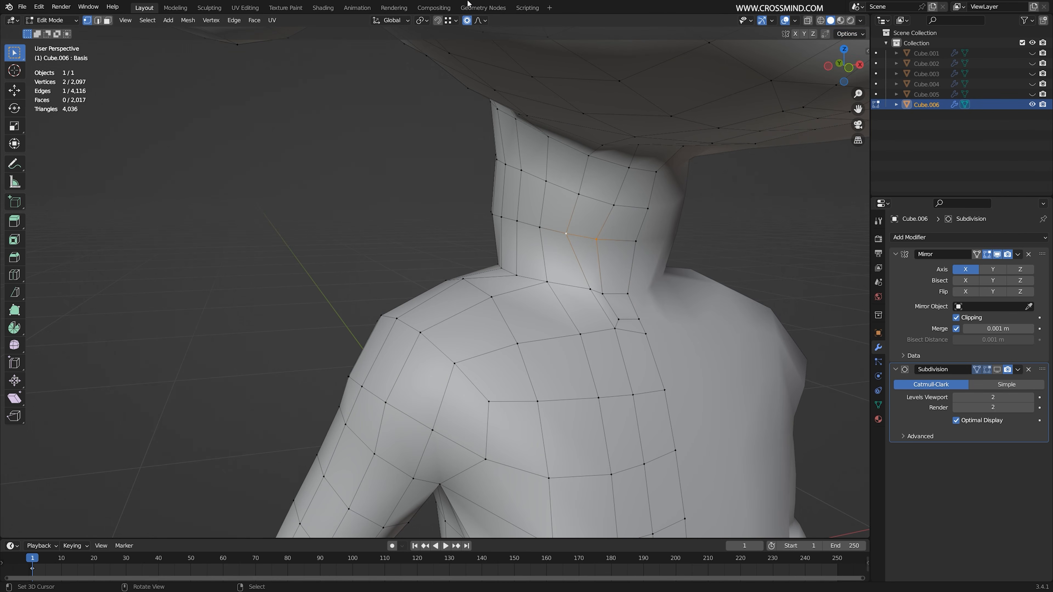
pyautogui.moveTo(659, 249); pyautogui.dragTo(639, 235, button='middle')
pyautogui.scroll(1, 637, 233)
pyautogui.press('g')
pyautogui.click(649, 236)
# Select the adjacent vertices at the side of the same neck loop and shift them slightly inward
pyautogui.rightClick(564, 223)
pyautogui.keyDown('shift'); pyautogui.rightClick(543, 220); pyautogui.keyUp('shift')
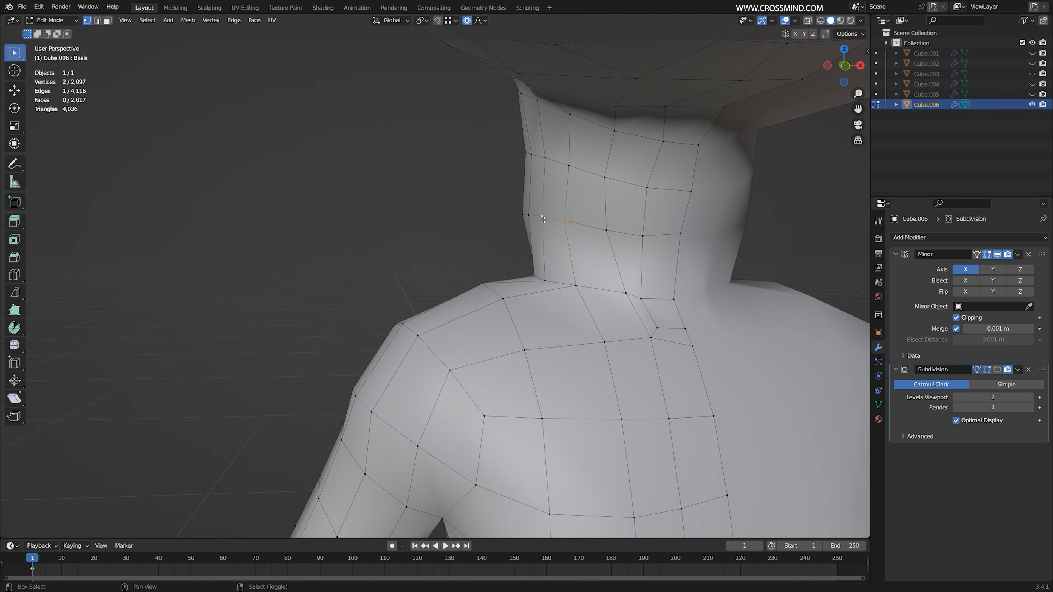
pyautogui.moveTo(617, 234); pyautogui.dragTo(593, 225, button='middle')
pyautogui.press('g')
pyautogui.click(605, 224)
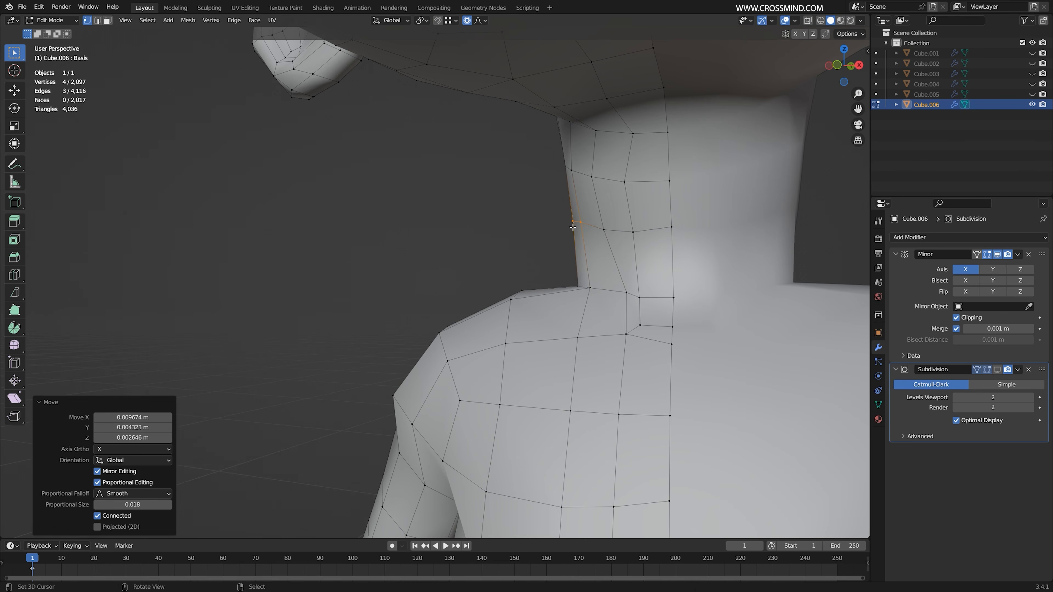
# Reposition three vertices along the back of the neck seam to space its edges more evenly
pyautogui.moveTo(534, 249); pyautogui.dragTo(656, 259, button='middle')
pyautogui.keyDown('shift'); pyautogui.moveTo(460, 286); pyautogui.dragTo(622, 274, button='middle'); pyautogui.keyUp('shift')
pyautogui.rightClick(449, 274)
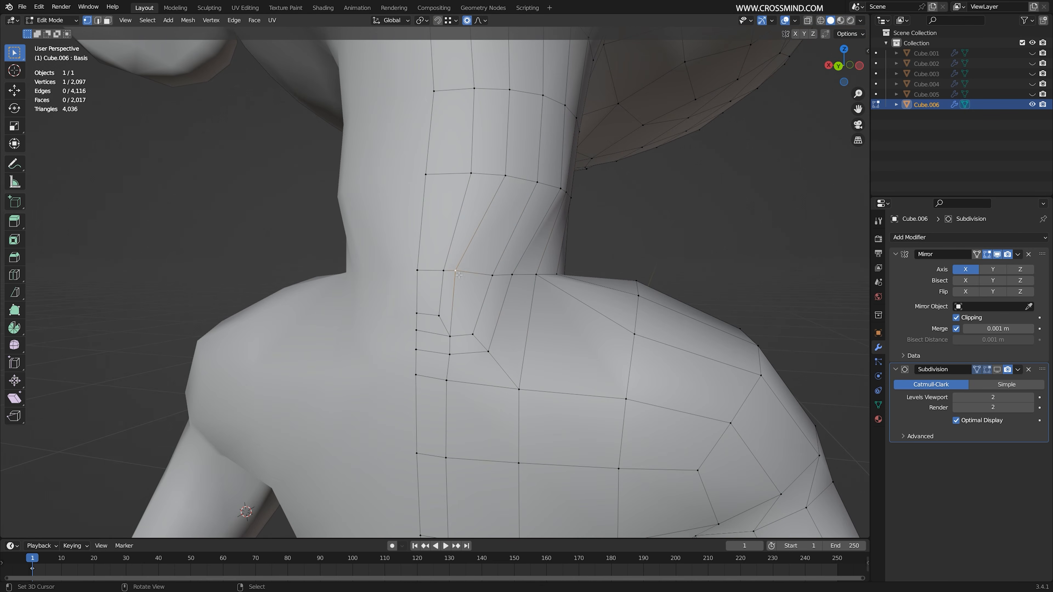
pyautogui.press('g')
pyautogui.moveTo(441, 272); pyautogui.dragTo(15, 351, button='middle')
pyautogui.click(466, 279)
pyautogui.rightClick(448, 274)
pyautogui.press('g')
pyautogui.click(455, 273)
pyautogui.rightClick(508, 279)
pyautogui.press('g')
pyautogui.click(495, 257)
# Smooth the edge loops around the neck seam with the Smooth tool and show the Subdivision modifier in the viewport
pyautogui.press('2')
pyautogui.keyDown('alt'); pyautogui.rightClick(539, 182); pyautogui.keyUp('alt')
pyautogui.press('ctrl+KP_Add')
pyautogui.press('ctrl+KP_Add')
pyautogui.click(997, 370)
pyautogui.scroll(-5, 539, 232)
pyautogui.moveTo(388, 262); pyautogui.dragTo(499, 235, button='middle')
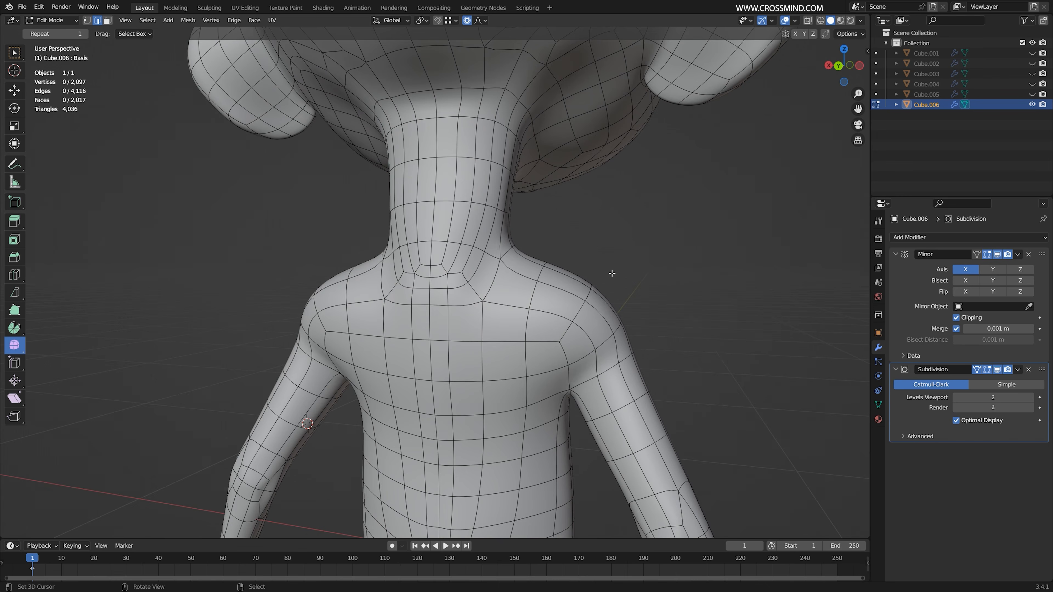
# With proportional editing, scale a neck edge loop to 0.911 and nudge it into place from the front view
pyautogui.scroll(3, 586, 210)
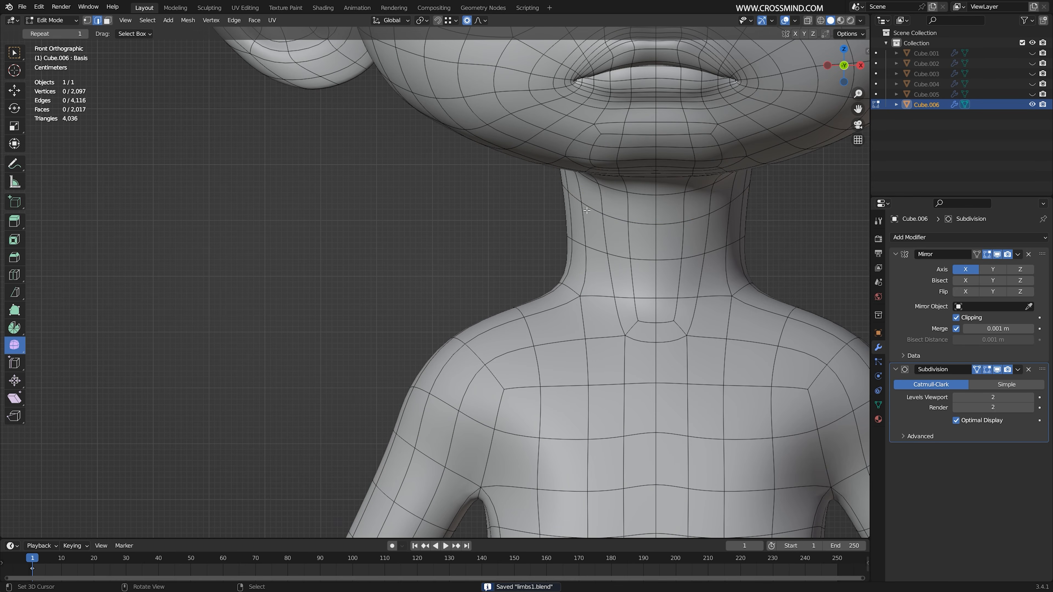
pyautogui.scroll(-1, 609, 255)
pyautogui.press('s')
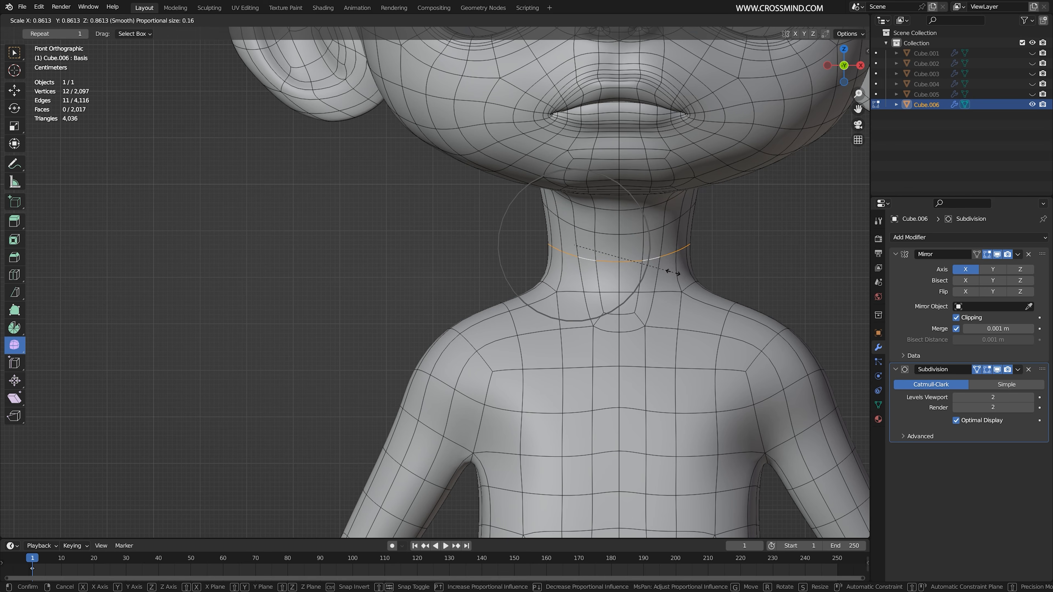
pyautogui.click(682, 235)
pyautogui.press('g')
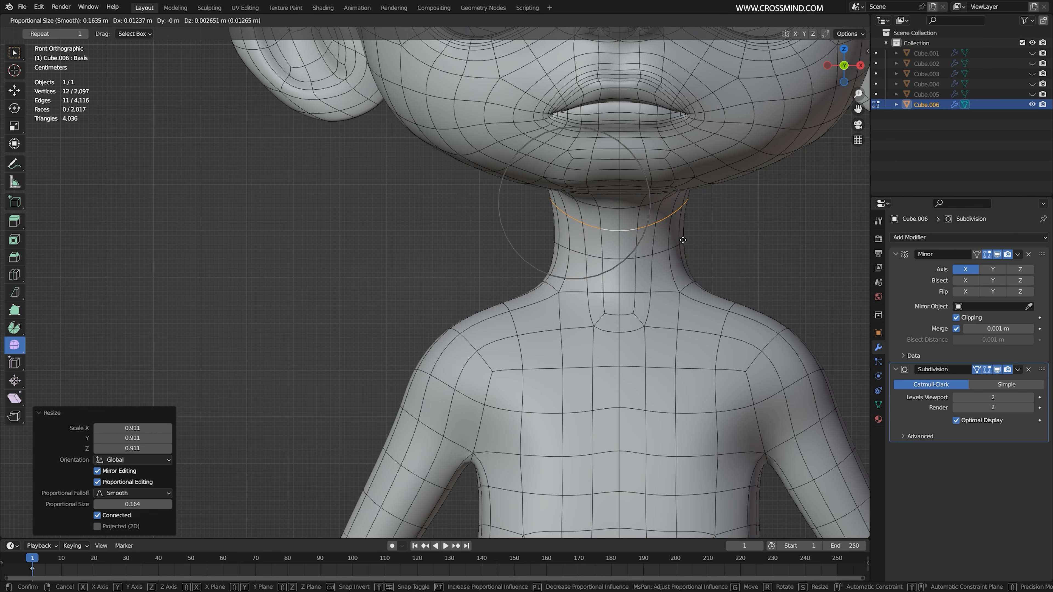
pyautogui.click(683, 240)
# Save the file in Object Mode and hide the Mirror modifier's effect in the viewport
pyautogui.scroll(-8, 678, 258)
pyautogui.press('Tab')
pyautogui.moveTo(663, 281); pyautogui.dragTo(588, 284, button='middle')
pyautogui.press('KP_5')
pyautogui.hotkey('alt', 'a')
pyautogui.hotkey('ctrl', 's')
pyautogui.rightClick(481, 309)
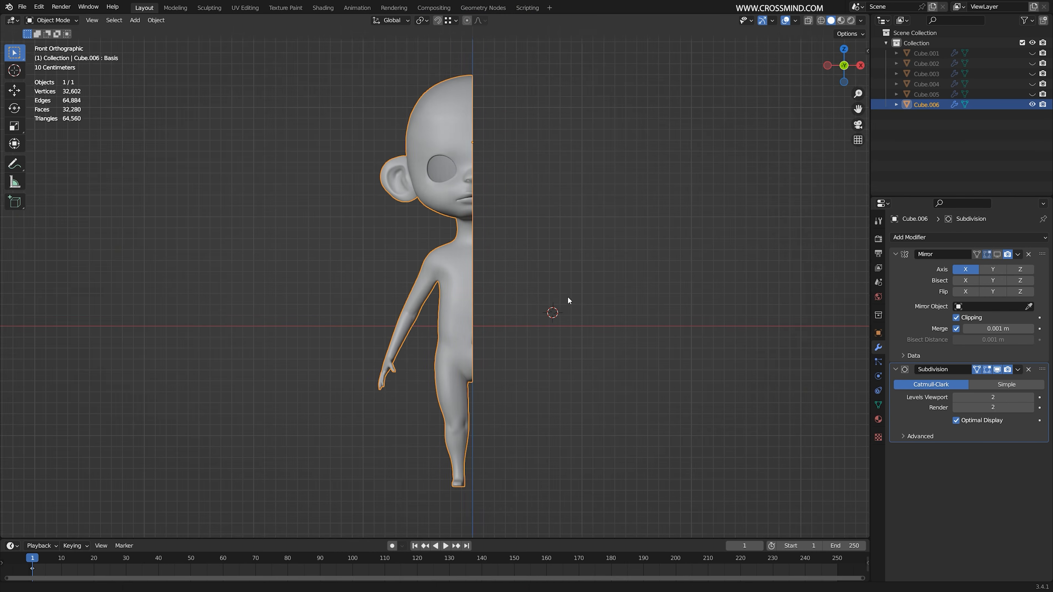
# Switch to wireframe shading and compare the model with the Mirror modifier shown and hidden, up to the head's centre line
pyautogui.scroll(2, 568, 297)
pyautogui.press('z')
pyautogui.click(375, 307)
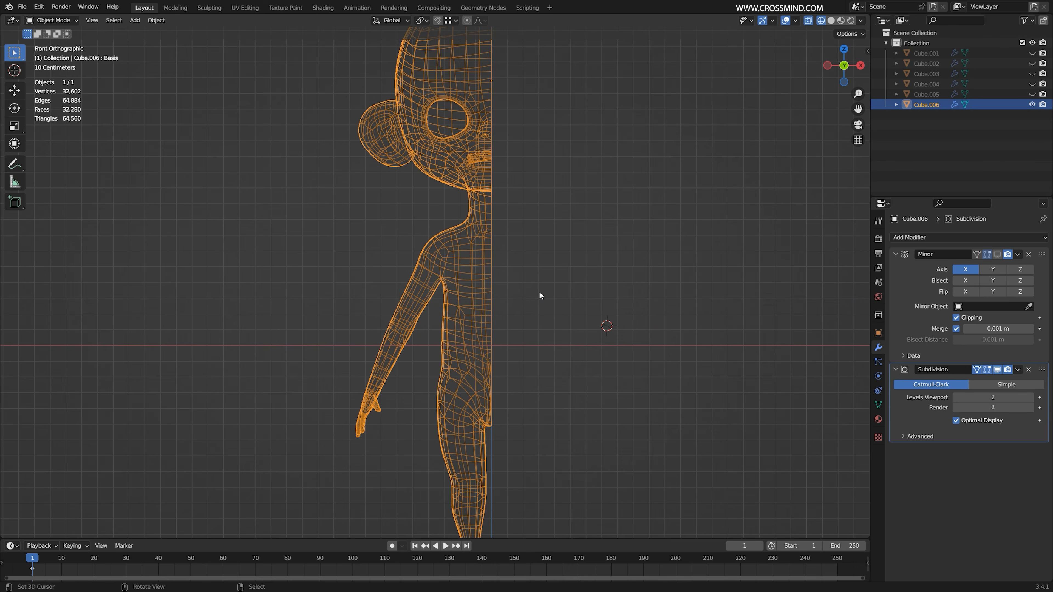
pyautogui.click(1002, 254)
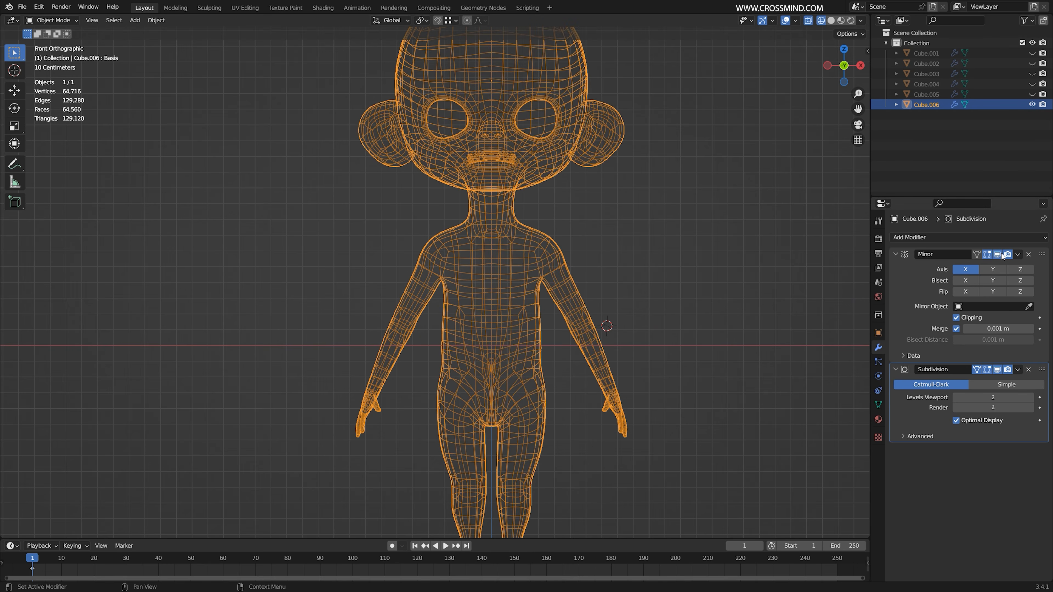
pyautogui.click(1002, 255)
pyautogui.keyDown('shift'); pyautogui.moveTo(434, 226); pyautogui.dragTo(445, 416, button='middle'); pyautogui.keyUp('shift')
pyautogui.scroll(5, 453, 464)
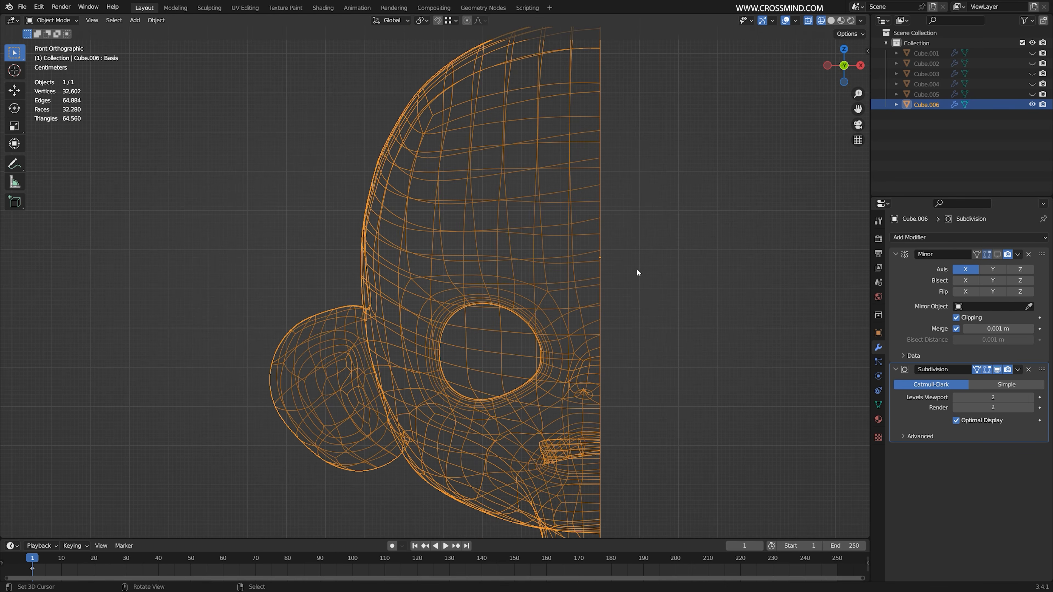
pyautogui.keyDown('shift'); pyautogui.moveTo(612, 244); pyautogui.dragTo(539, 429, button='middle'); pyautogui.keyUp('shift')
pyautogui.scroll(3, 622, 276)
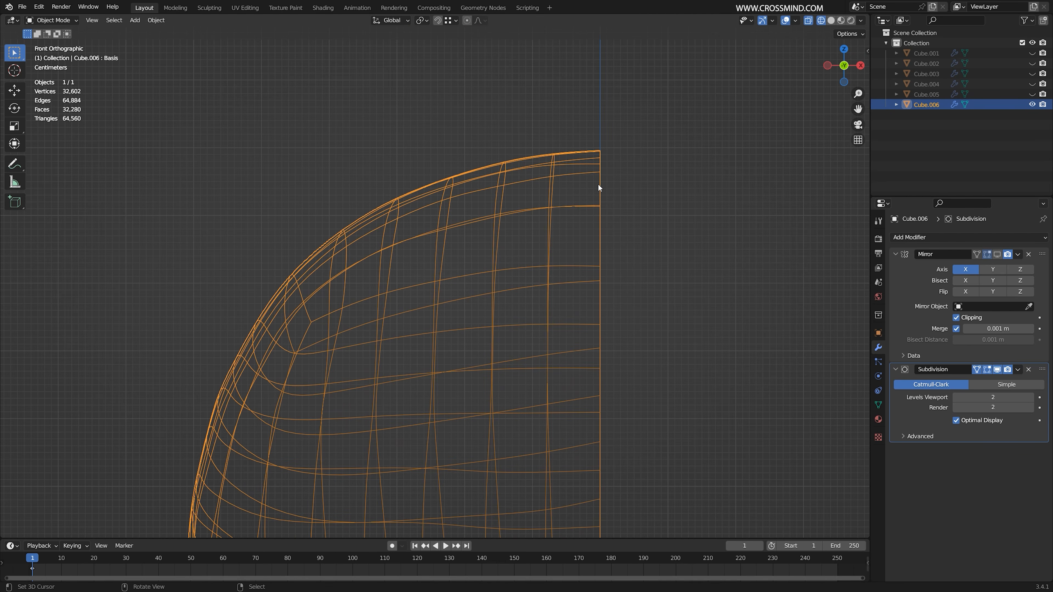
# In Edit Mode, select the complete centre-line edge loop running through the head and body
pyautogui.press('Tab')
pyautogui.press('1')
pyautogui.moveTo(633, 294); pyautogui.dragTo(646, 374)
pyautogui.scroll(-10, 646, 373)
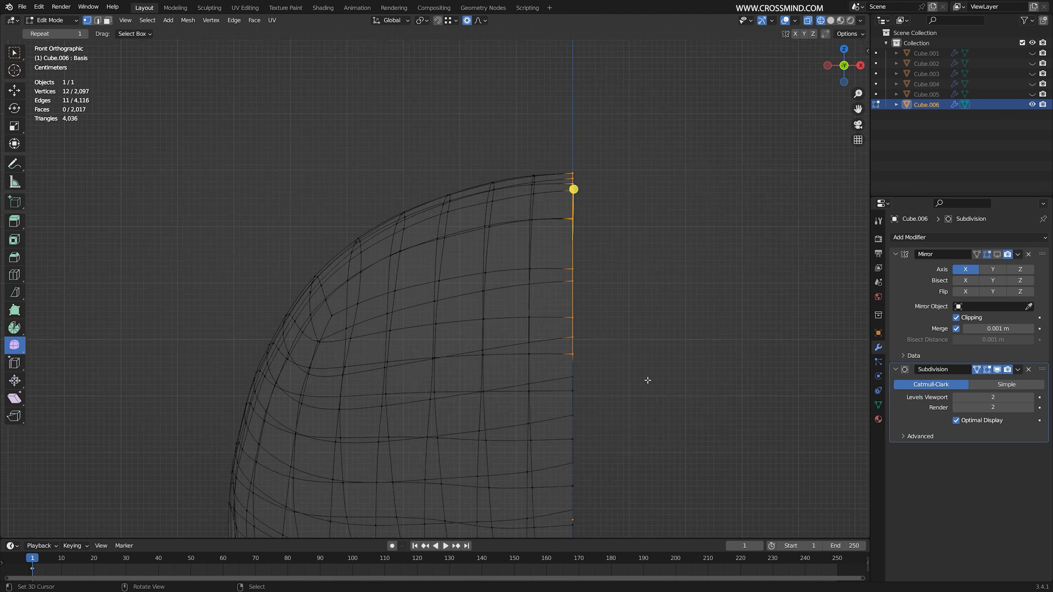
pyautogui.press('2')
pyautogui.scroll(6, 556, 251)
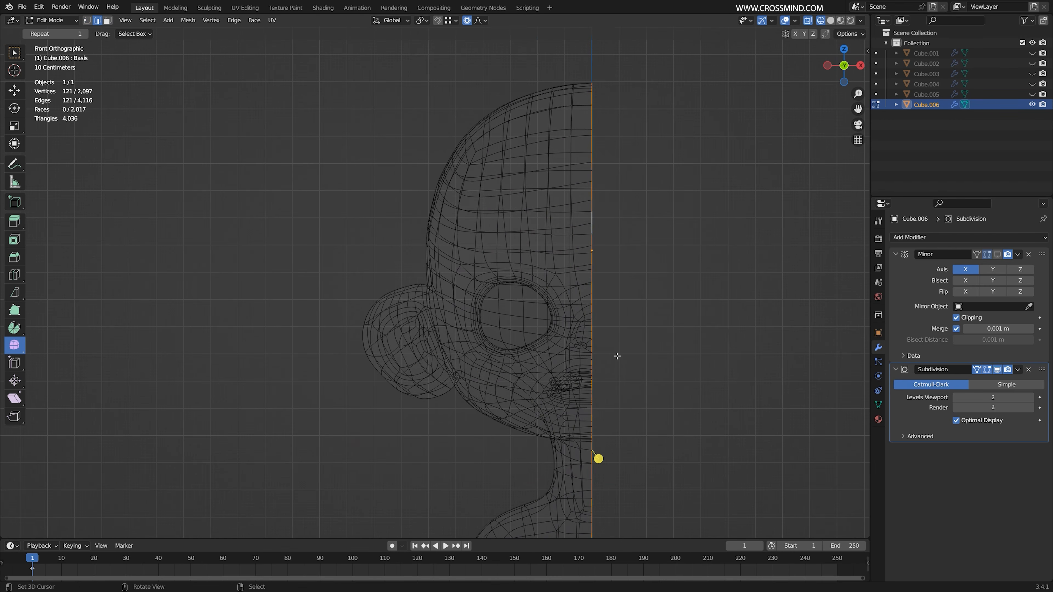
pyautogui.scroll(-4, 618, 356)
pyautogui.moveTo(617, 356); pyautogui.dragTo(581, 344, button='middle')
pyautogui.scroll(-1, 605, 311)
pyautogui.keyDown('shift'); pyautogui.moveTo(612, 308); pyautogui.dragTo(581, 156, button='middle'); pyautogui.keyUp('shift')
pyautogui.scroll(2, 576, 166)
pyautogui.moveTo(515, 299); pyautogui.dragTo(557, 308, button='middle')
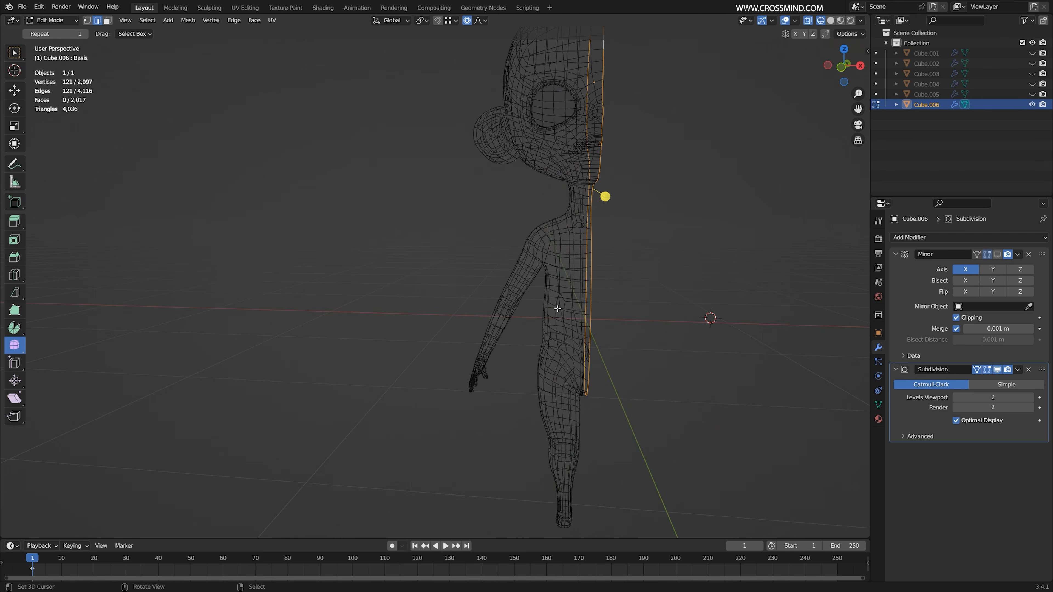
# Flatten the selected centre-line loop by scaling it to 0 along X without proportional editing
pyautogui.press('KP_1')
pyautogui.scroll(8, 595, 310)
pyautogui.press('s')
pyautogui.press('x')
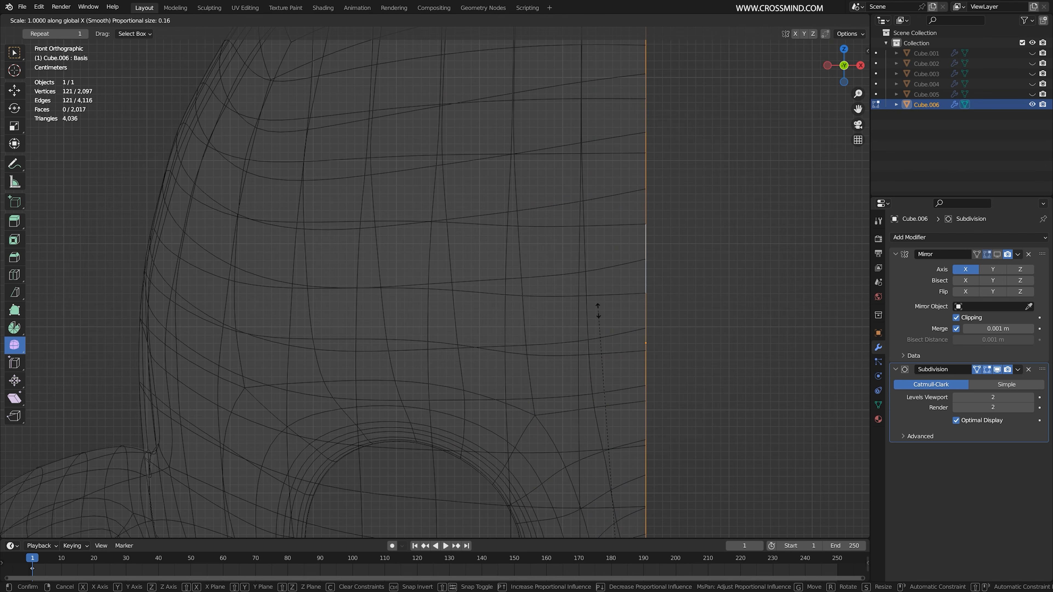
pyautogui.write('0')
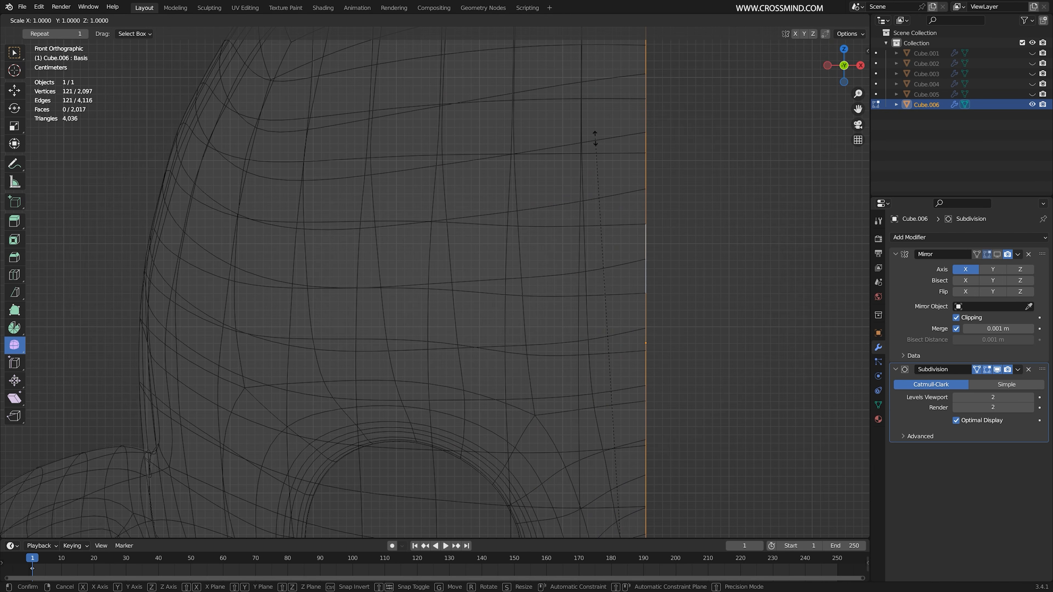
pyautogui.press('Return')
# Check a vertex on the centre line, and return to solid Object Mode with the Mirror modifier shown in the viewport
pyautogui.keyDown('shift'); pyautogui.moveTo(610, 202); pyautogui.dragTo(559, 249, button='middle'); pyautogui.keyUp('shift')
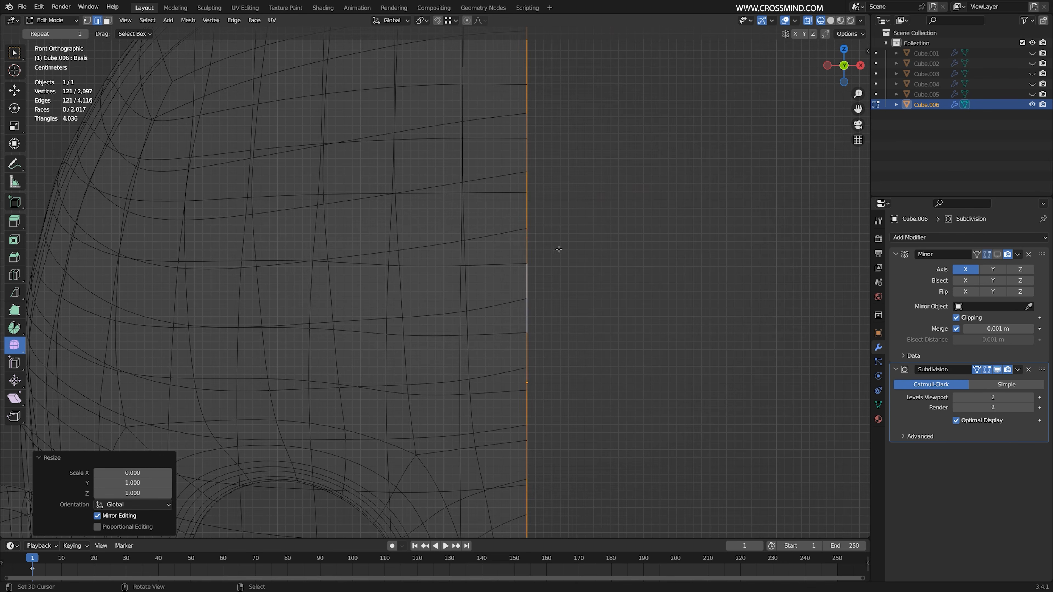
pyautogui.scroll(-2, 539, 295)
pyautogui.scroll(3, 543, 239)
pyautogui.press('1')
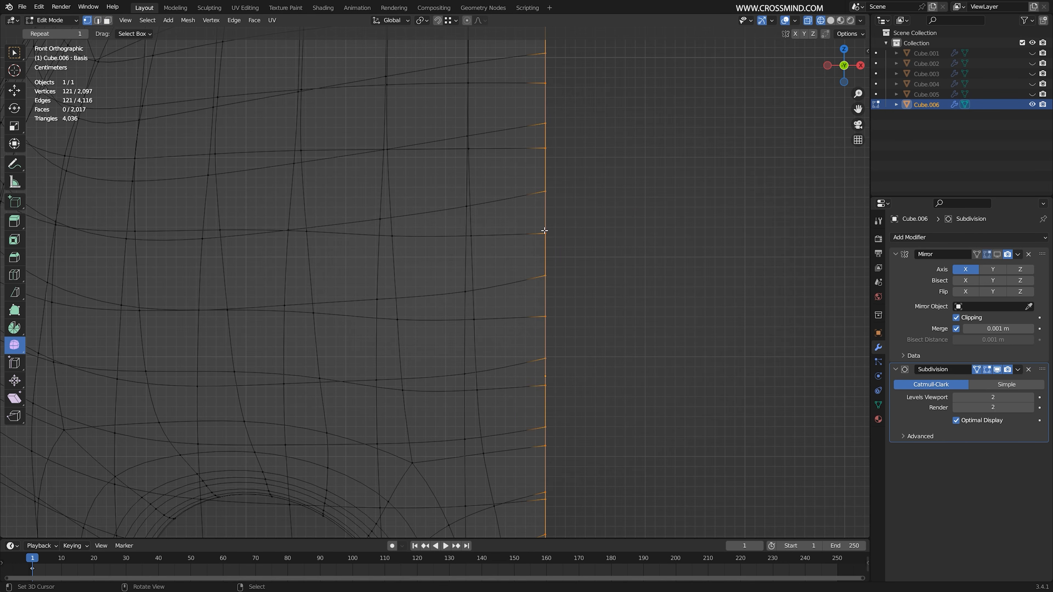
pyautogui.click(544, 231)
pyautogui.press('g')
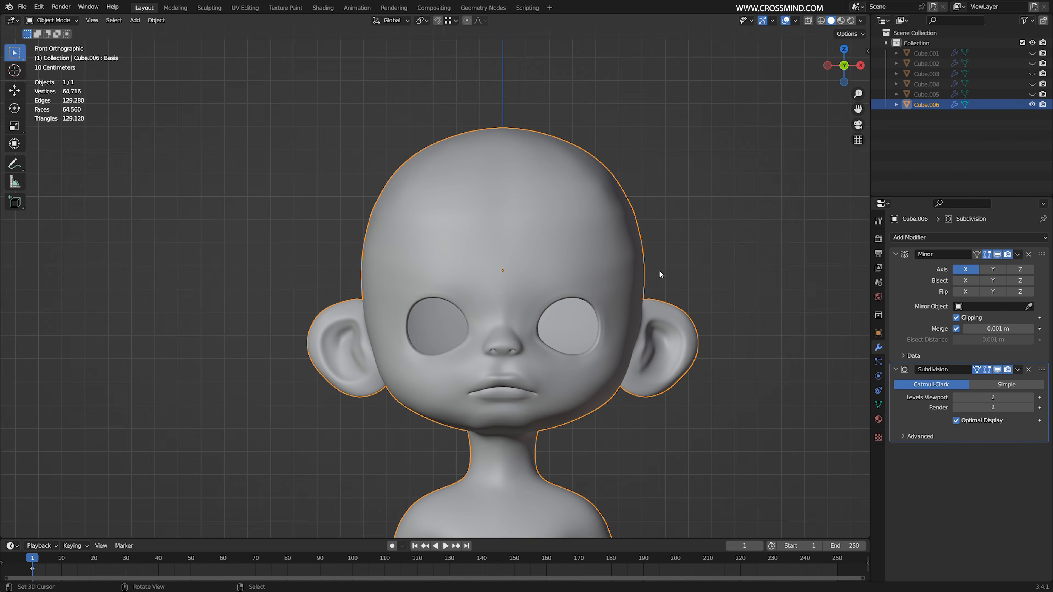
# Save the file and inspect the whole character from the front and from an angle
pyautogui.scroll(-3, 630, 199)
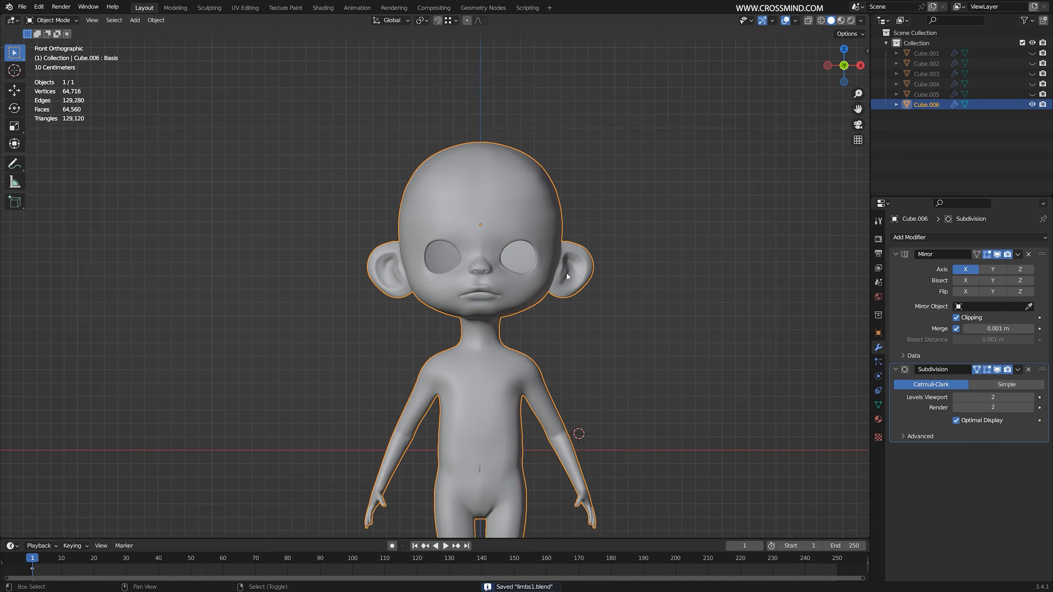
pyautogui.moveTo(593, 249); pyautogui.dragTo(724, 151, button='middle')
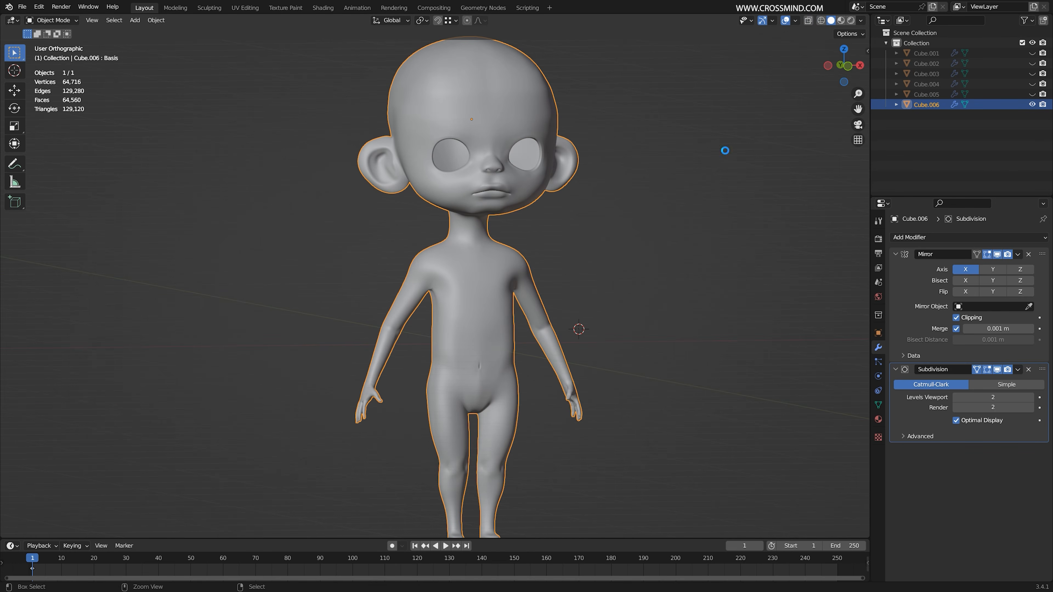
pyautogui.click(861, 21)
pyautogui.moveTo(589, 222)
pyautogui.mouseDown(button='middle')
pyautogui.moveTo(528, 263)
pyautogui.moveTo(578, 260)
pyautogui.moveTo(491, 275)
pyautogui.mouseUp(button='middle')
pyautogui.click(578, 261)
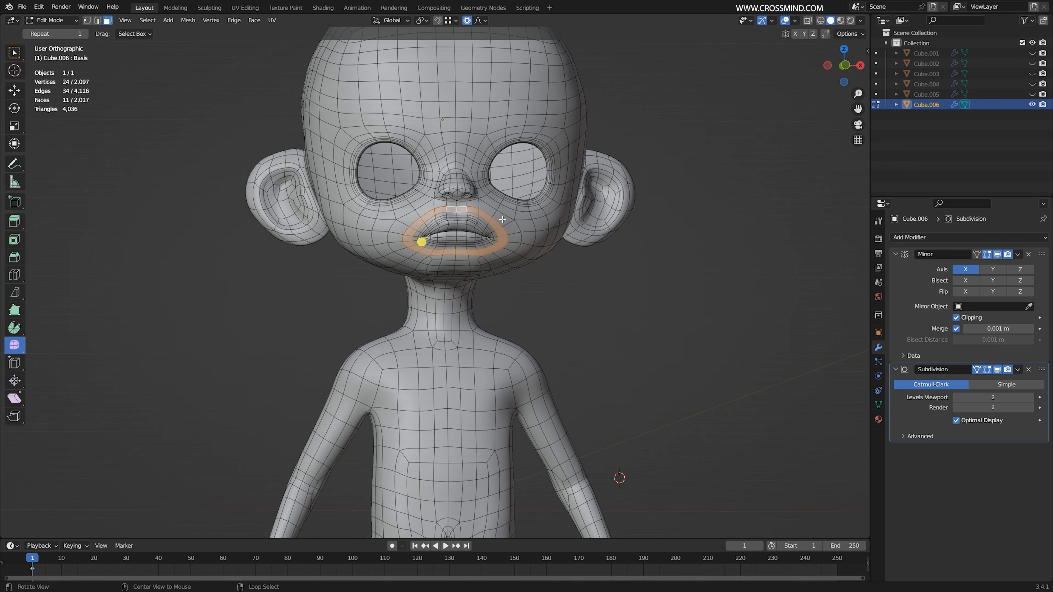
# Examine the face loops around the mouth, nose bridge, eyes and forehead by selecting them in turn
pyautogui.keyDown('alt'); pyautogui.rightClick(502, 220); pyautogui.keyUp('alt')
pyautogui.keyDown('alt'); pyautogui.rightClick(464, 174); pyautogui.keyUp('alt')
pyautogui.moveTo(463, 174); pyautogui.dragTo(478, 172, button='middle')
pyautogui.keyDown('alt'); pyautogui.rightClick(410, 133); pyautogui.keyUp('alt')
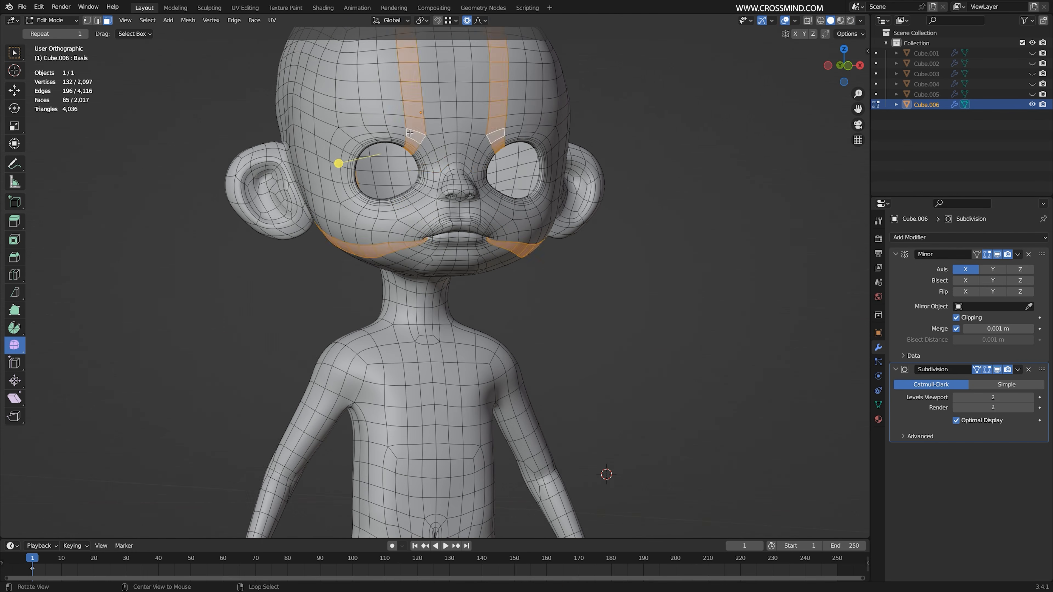
pyautogui.keyDown('alt'); pyautogui.rightClick(379, 130); pyautogui.keyUp('alt')
pyautogui.keyDown('alt'); pyautogui.rightClick(353, 145); pyautogui.keyUp('alt')
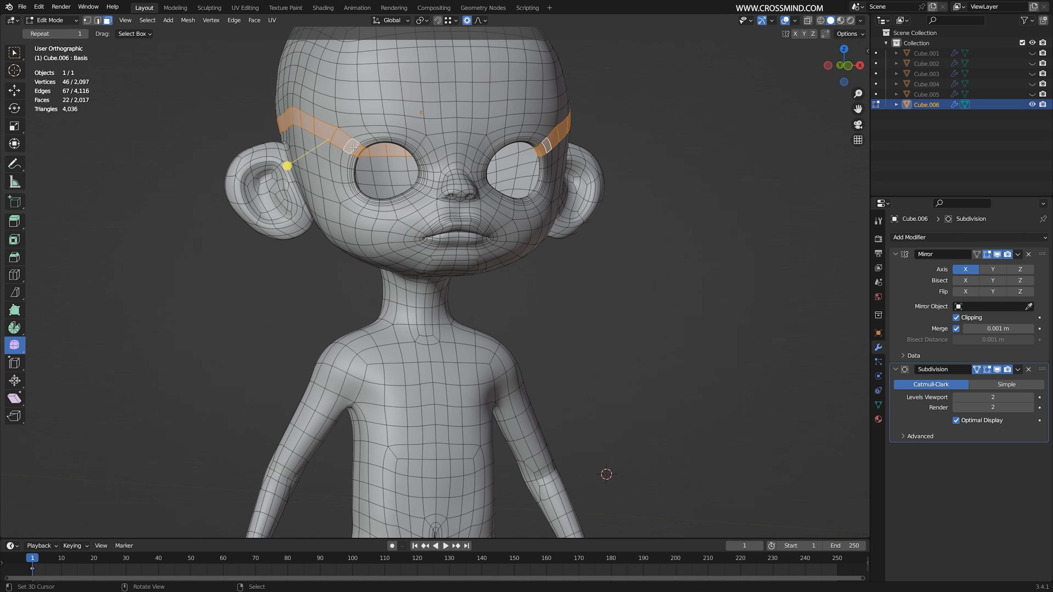
pyautogui.hotkey('alt', 'a')
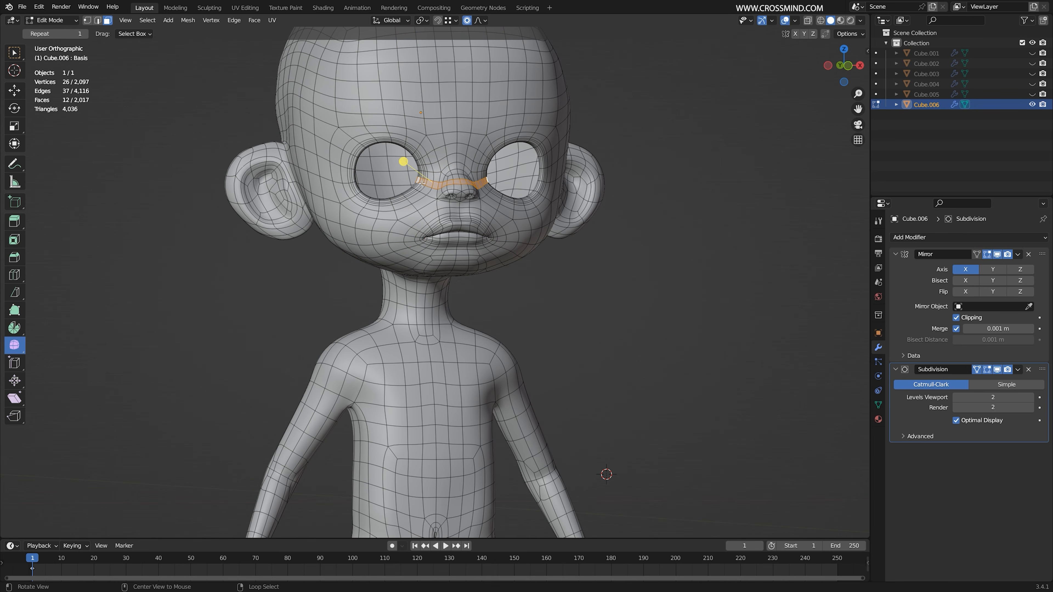
# Compare the character's smooth surface with its topology and examine the face loop around the torso
pyautogui.scroll(-4, 439, 191)
pyautogui.press('Tab')
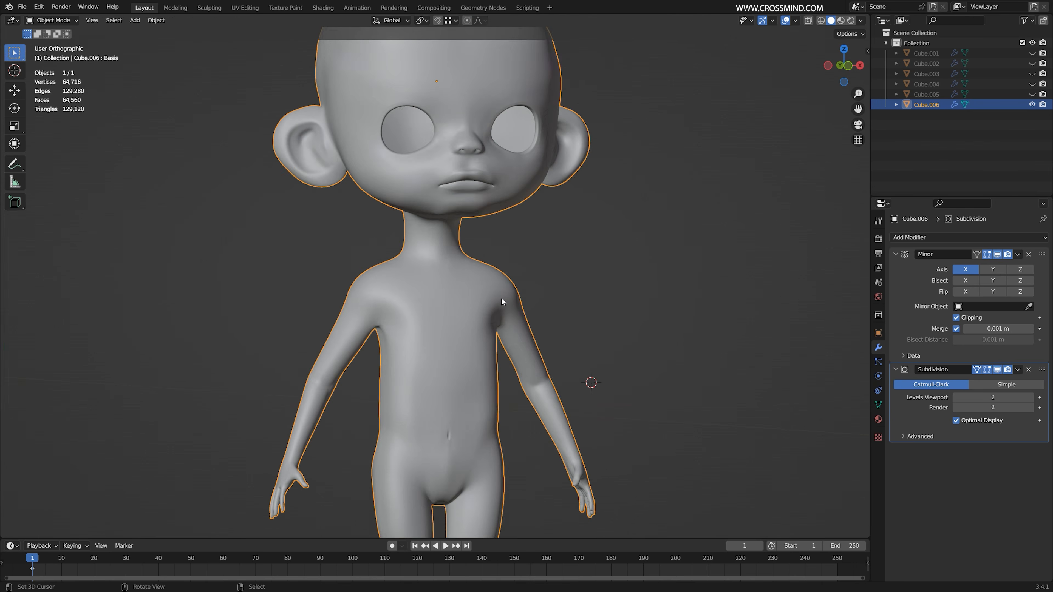
pyautogui.press('Tab')
pyautogui.scroll(5, 425, 269)
pyautogui.keyDown('alt'); pyautogui.rightClick(425, 269); pyautogui.keyUp('alt')
pyautogui.moveTo(425, 269); pyautogui.dragTo(410, 249, button='middle')
pyautogui.scroll(2, 410, 249)
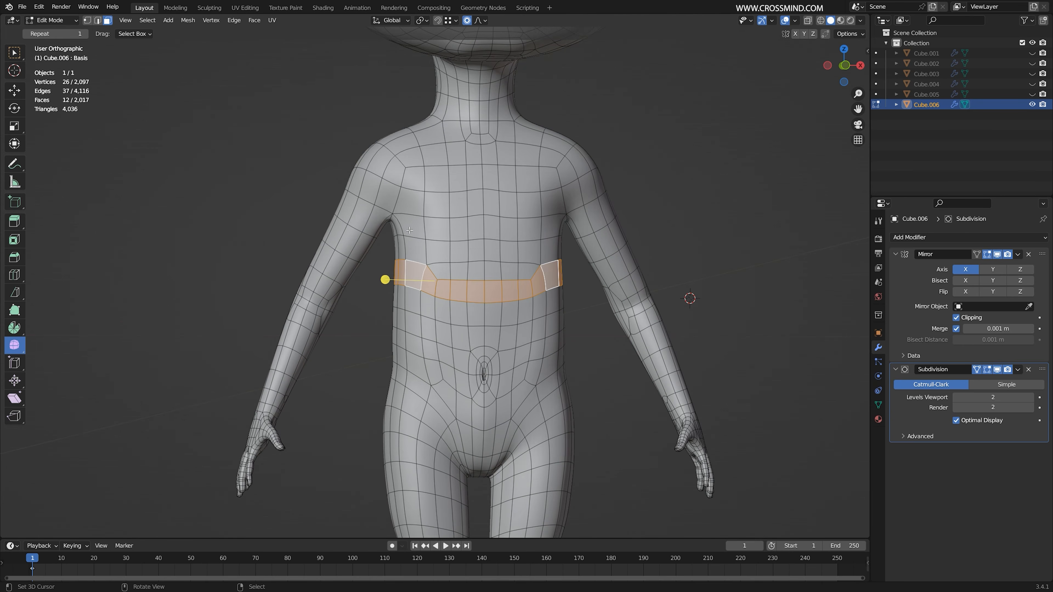
# Examine the underarm vertex and the face loops running down the chest into the legs
pyautogui.click(396, 218)
pyautogui.press('1')
pyautogui.scroll(-3, 418, 229)
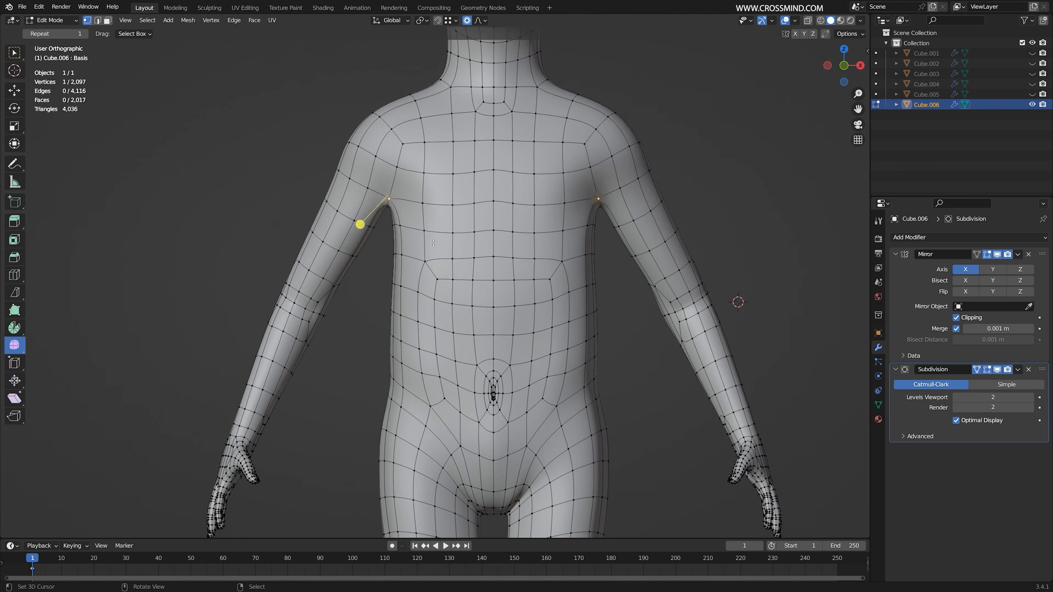
pyautogui.press('3')
pyautogui.click(450, 255)
pyautogui.keyDown('alt'); pyautogui.click(383, 426); pyautogui.keyUp('alt')
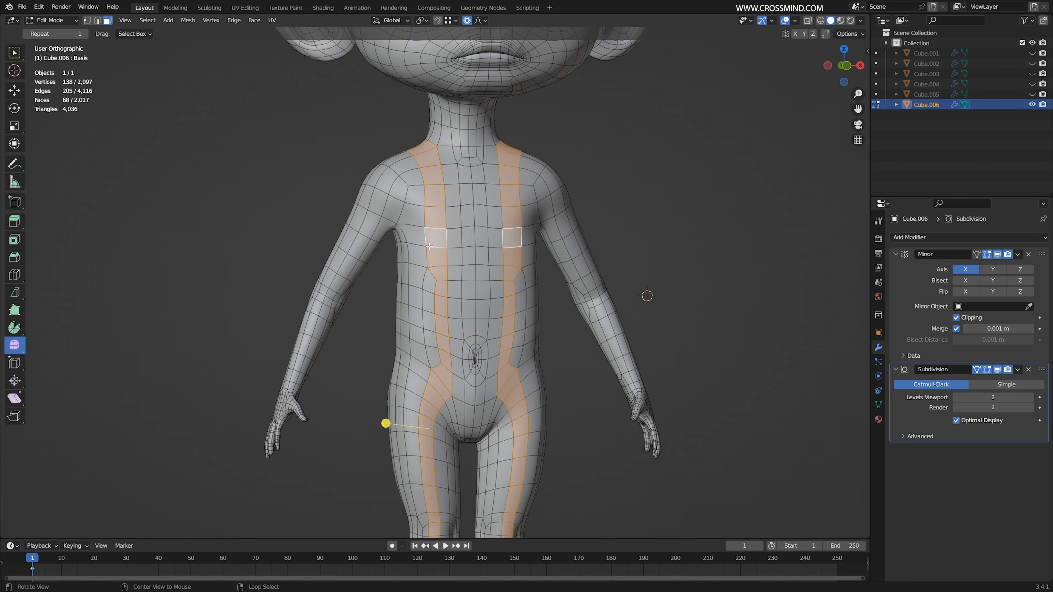
pyautogui.keyDown('alt'); pyautogui.click(357, 228); pyautogui.keyUp('alt')
pyautogui.moveTo(365, 205); pyautogui.dragTo(437, 256, button='middle')
# Save the file and return to Object Mode to view the full character
pyautogui.scroll(-2, 463, 263)
pyautogui.hotkey('ctrl', 's')
pyautogui.press('2')
pyautogui.press('Tab')
pyautogui.scroll(4, 516, 328)
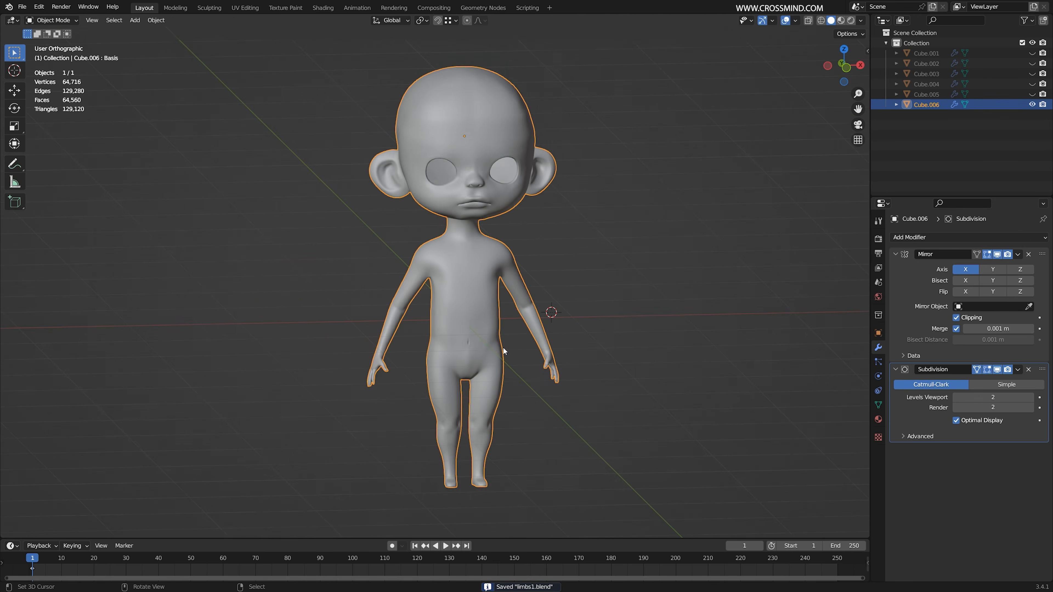
# Scale the edge loop around the top of the leg to 0.974, shift it along Y, and save the file
pyautogui.press('Tab')
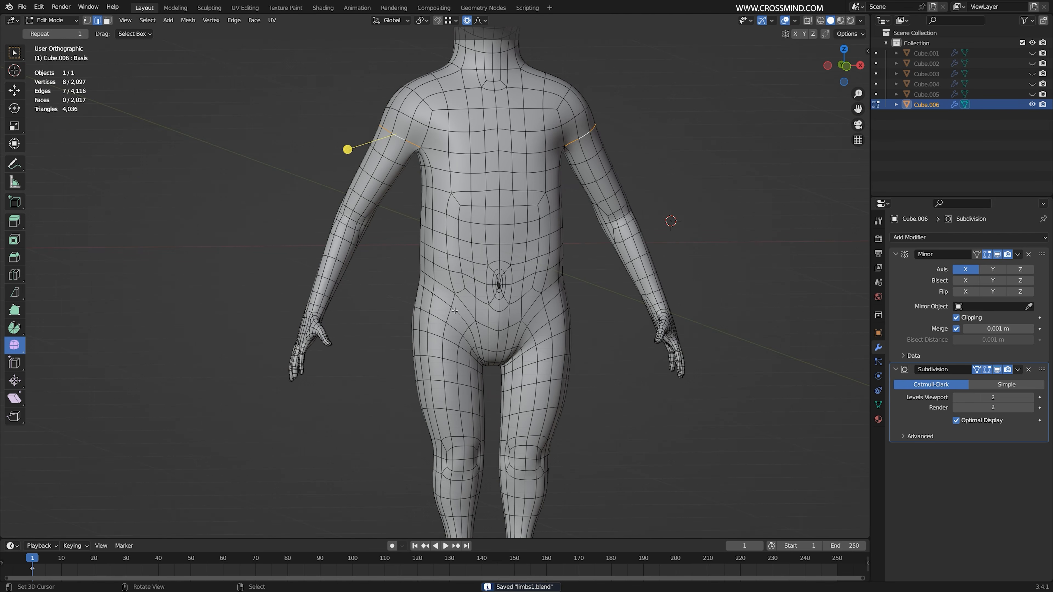
pyautogui.press('g')
pyautogui.press('g')
pyautogui.click(466, 317)
pyautogui.keyDown('alt'); pyautogui.rightClick(438, 319); pyautogui.keyUp('alt')
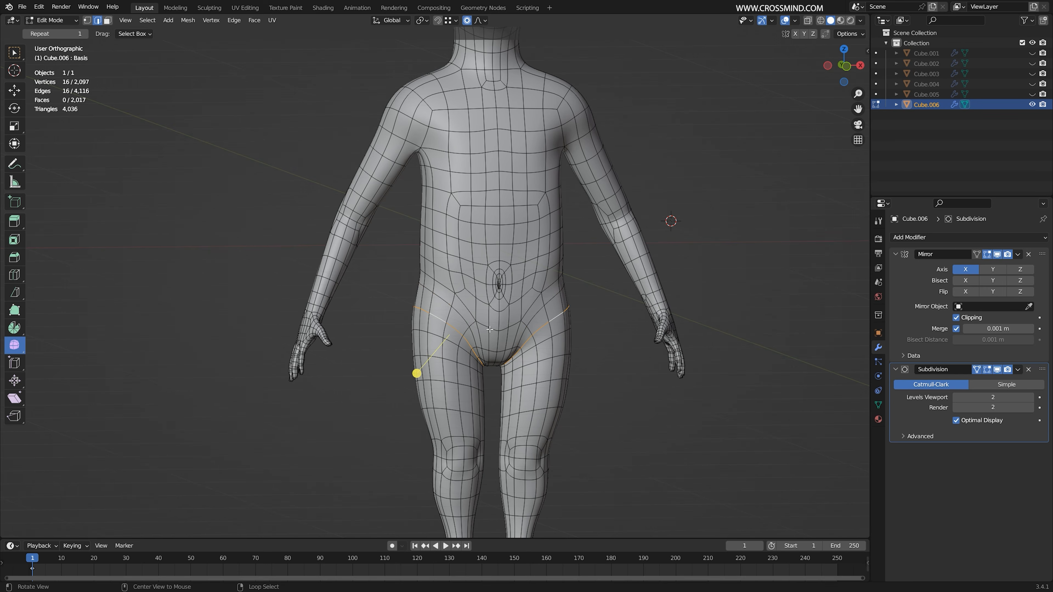
pyautogui.moveTo(521, 337); pyautogui.dragTo(514, 338, button='middle')
pyautogui.press('s')
pyautogui.click(513, 338)
pyautogui.press('g')
pyautogui.press('y')
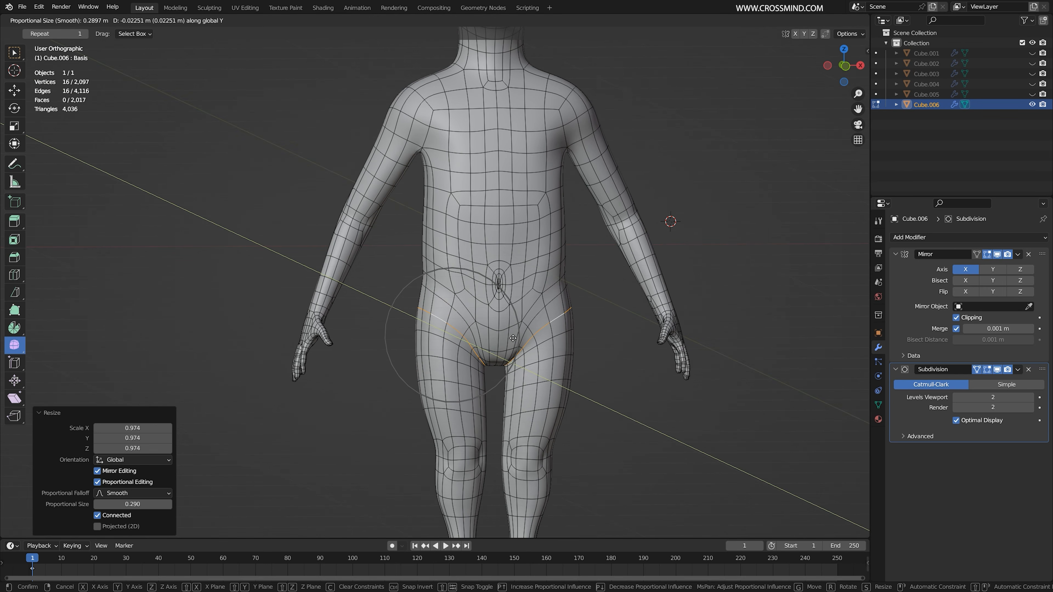
pyautogui.hotkey('ctrl', 's')
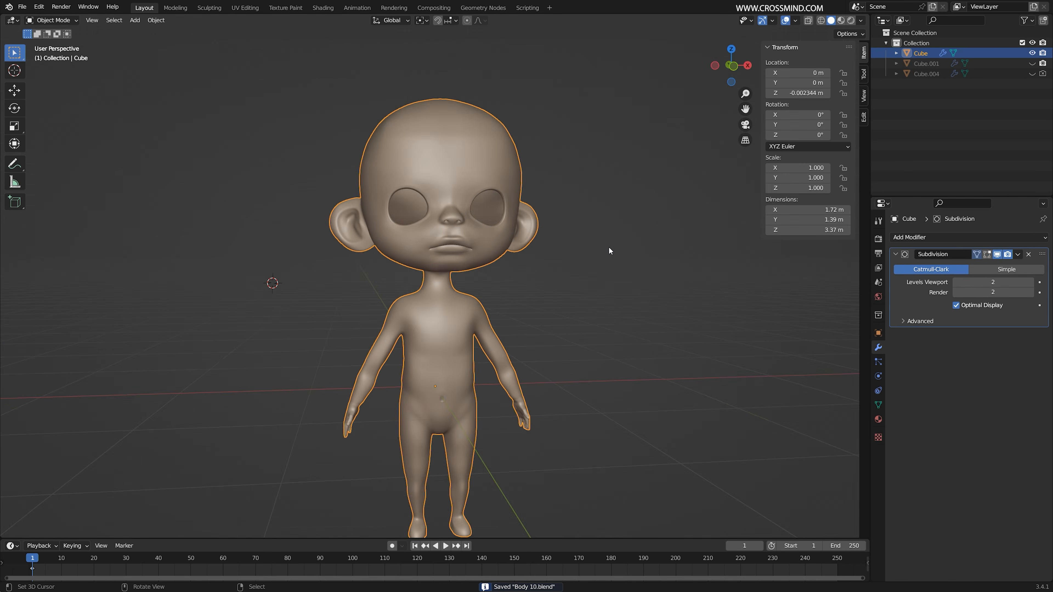
# Add a UV sphere beside the head in front view and rotate it 90° about Y and 90° about Z
pyautogui.scroll(5, 609, 246)
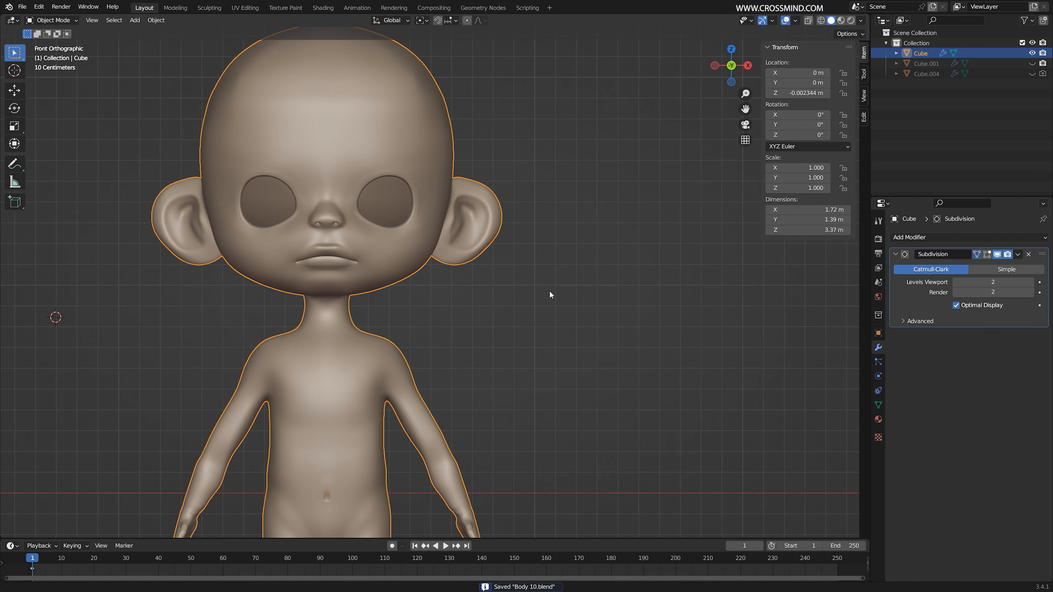
pyautogui.hotkey('shift', 'a')
pyautogui.moveTo(615, 258)
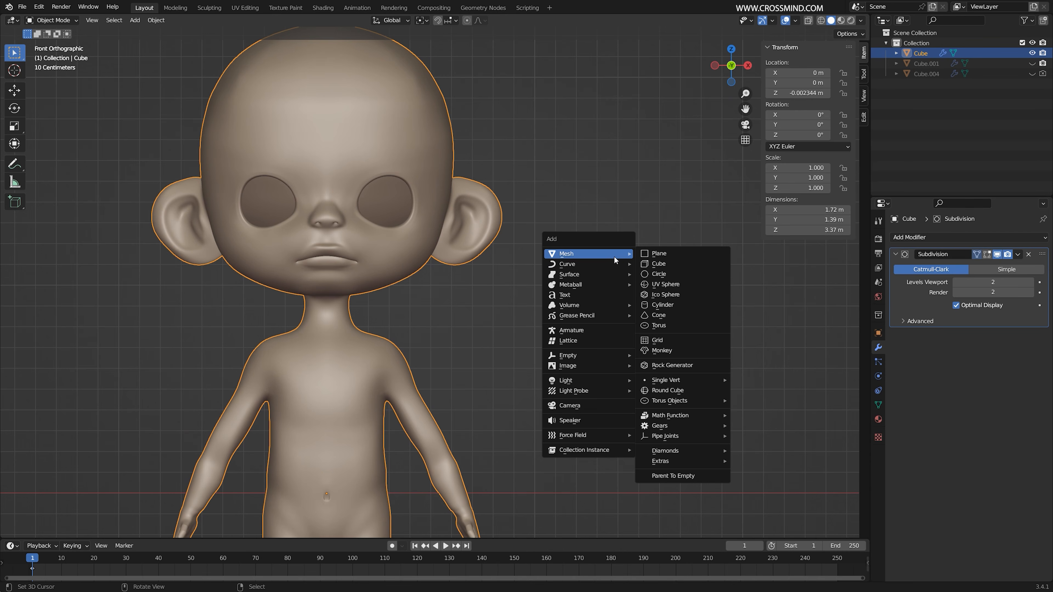
pyautogui.click(665, 284)
pyautogui.scroll(-3, 673, 278)
pyautogui.write('ry')
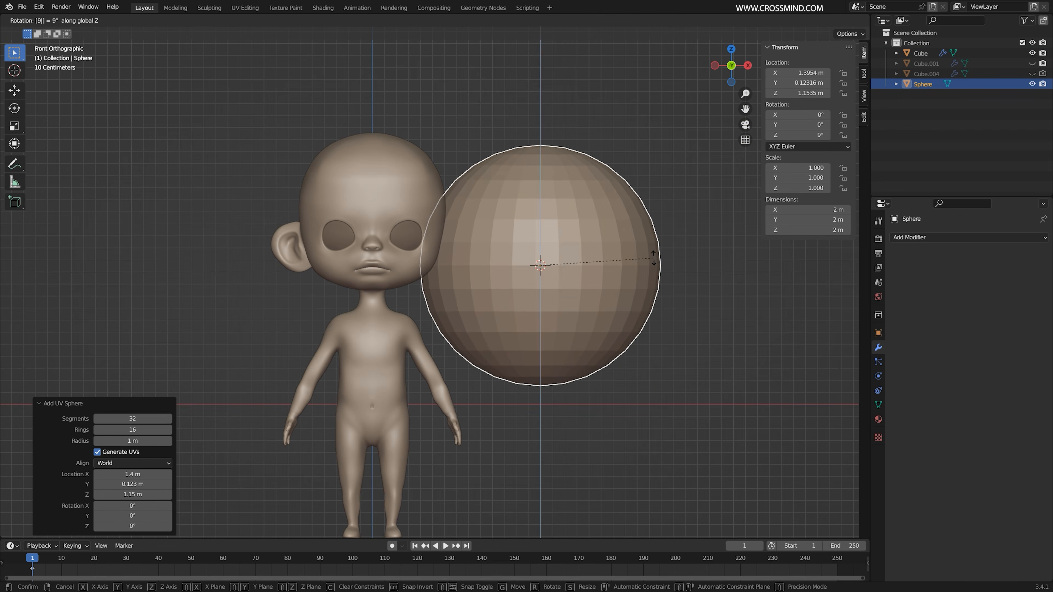
pyautogui.write('90')
pyautogui.press('Return')
pyautogui.write('rz90')
pyautogui.press('Return')
pyautogui.moveTo(654, 257); pyautogui.dragTo(705, 309, button='middle')
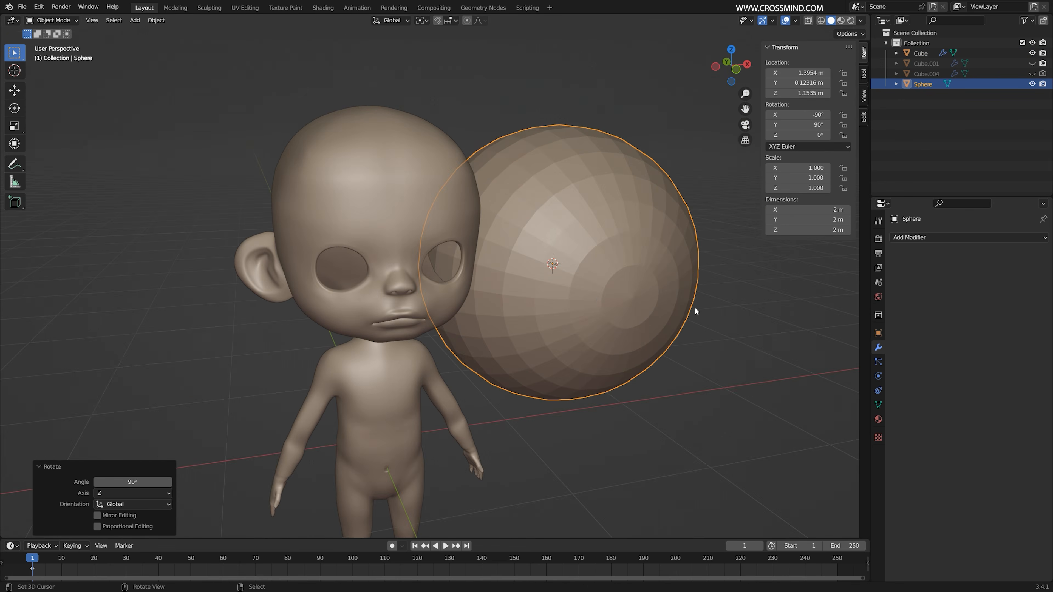
# Scale the sphere to 0.934 and smooth it with a level 2 Subdivision modifier and Shade Smooth
pyautogui.press('s')
pyautogui.click(710, 285)
pyautogui.hotkey('ctrl', '2')
pyautogui.rightClick(710, 284)
pyautogui.click(710, 284)
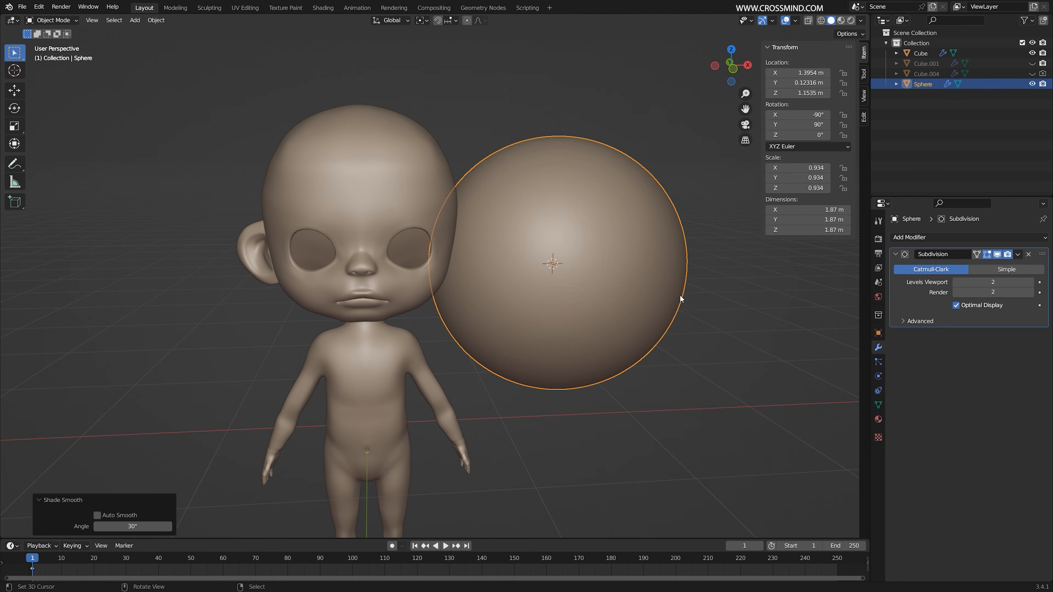
# Select the ring of faces around the sphere's front pole in Edit Mode
pyautogui.press('Tab')
pyautogui.moveTo(668, 301); pyautogui.dragTo(696, 322, button='middle')
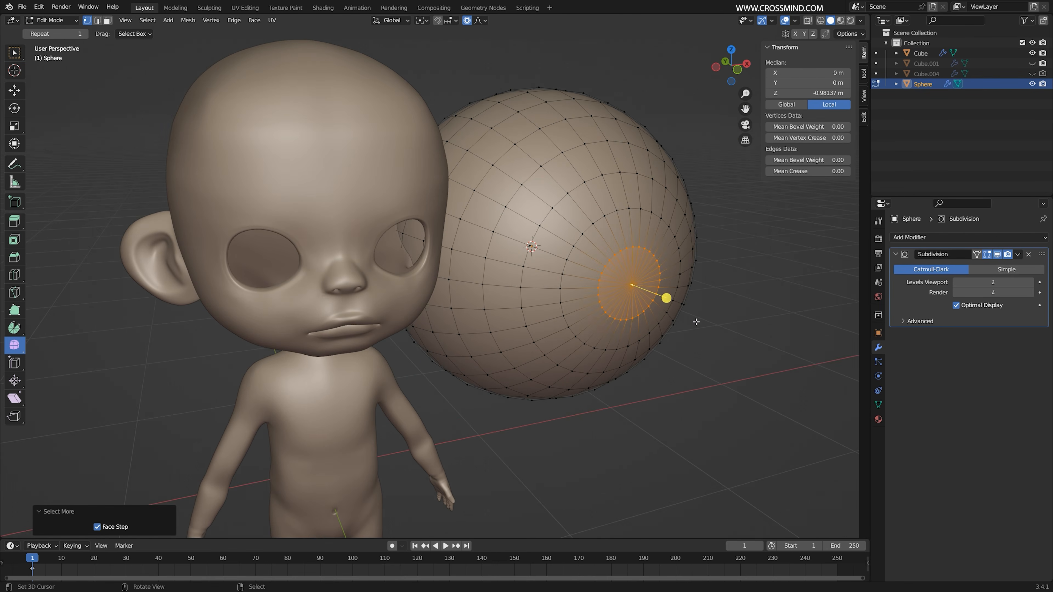
pyautogui.scroll(2, 696, 322)
pyautogui.press('ctrl+KP_Subtract')
pyautogui.press('ctrl+KP_Add')
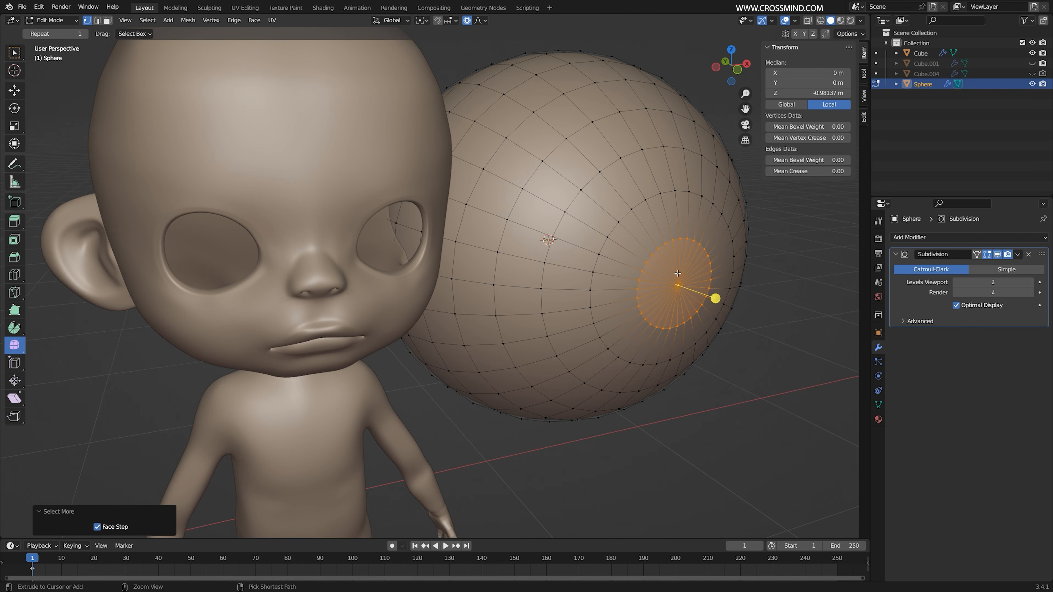
# Try to push the faces around the sphere's front pole inward along Y
pyautogui.press('g')
pyautogui.press('y')
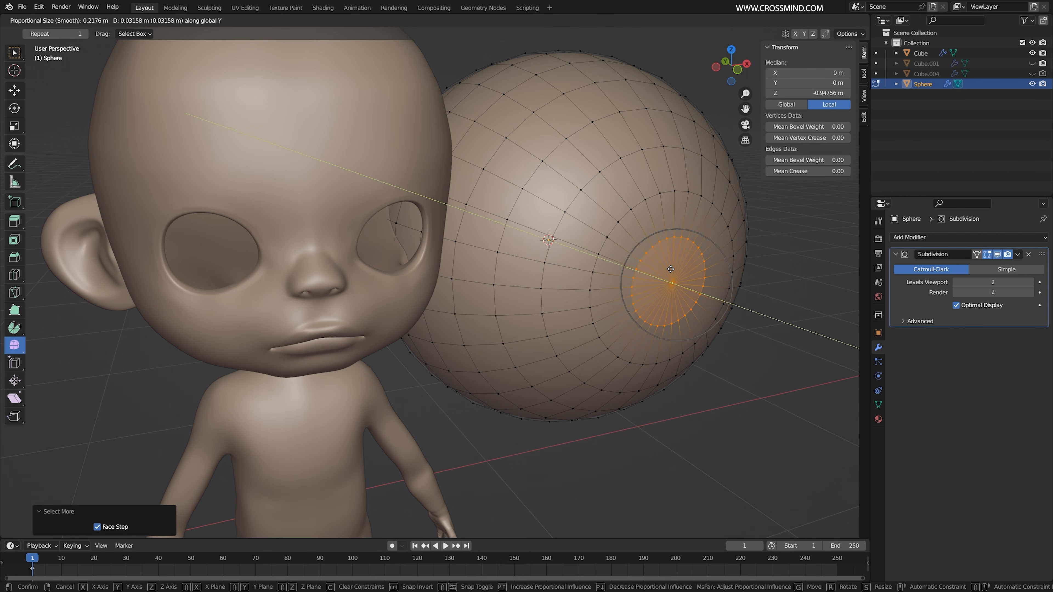
pyautogui.click(670, 269)
pyautogui.moveTo(670, 269); pyautogui.dragTo(669, 266, button='middle')
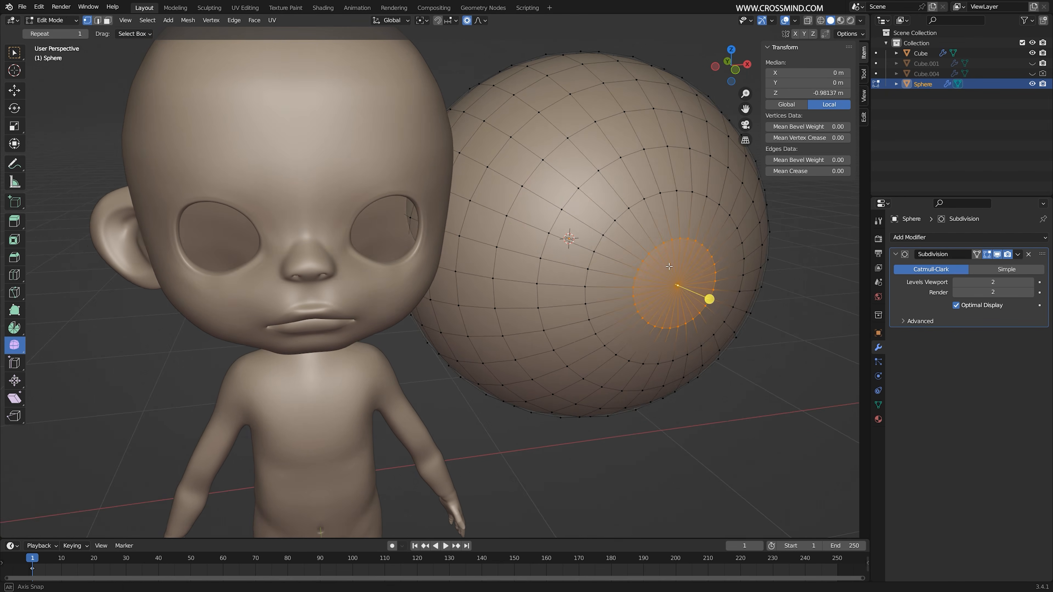
# Duplicate the sphere in place and hide the copy, leaving the original sphere selected
pyautogui.press('Tab')
pyautogui.hotkey('shift', 'd')
pyautogui.rightClick(673, 264)
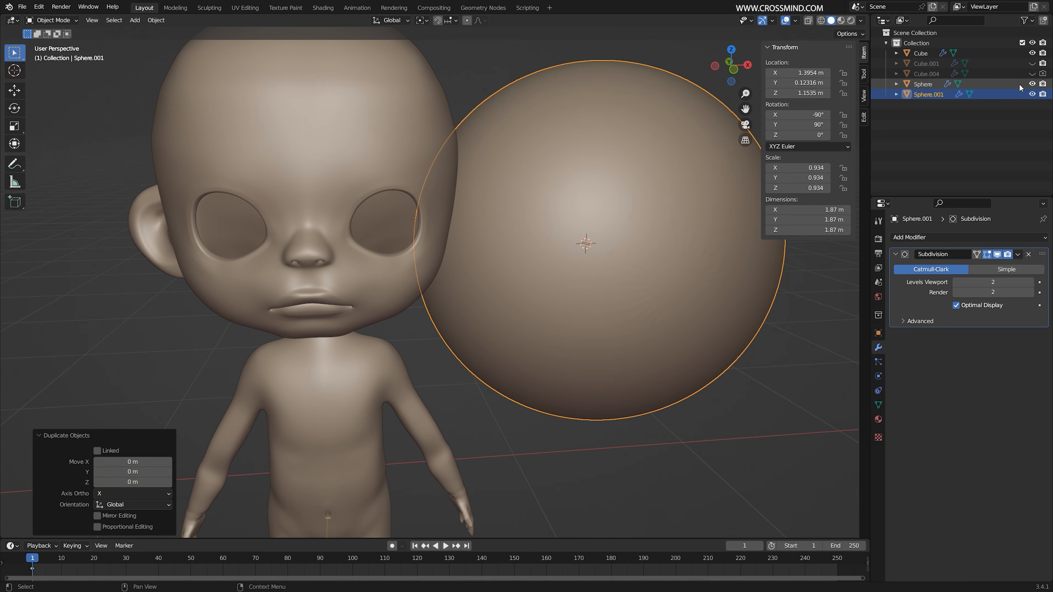
pyautogui.click(1032, 94)
pyautogui.click(1003, 84)
# Push the original sphere's front inward along Y with proportional editing to form a concave iris, moving the pole vertex a further 0.027 m
pyautogui.moveTo(684, 269); pyautogui.dragTo(713, 291, button='middle')
pyautogui.press('Tab')
pyautogui.press('g')
pyautogui.press('y')
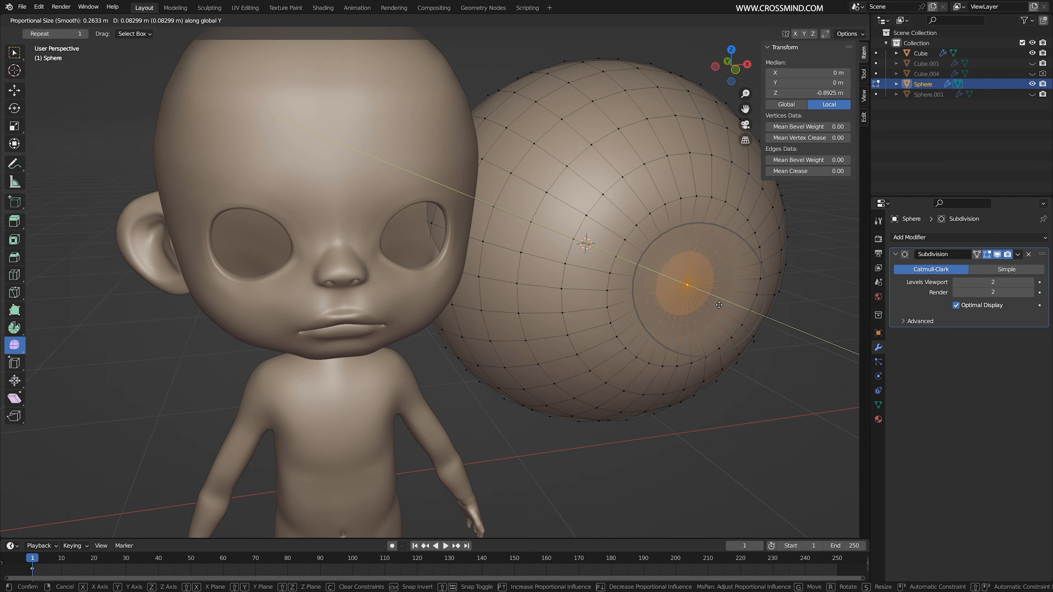
pyautogui.click(712, 298)
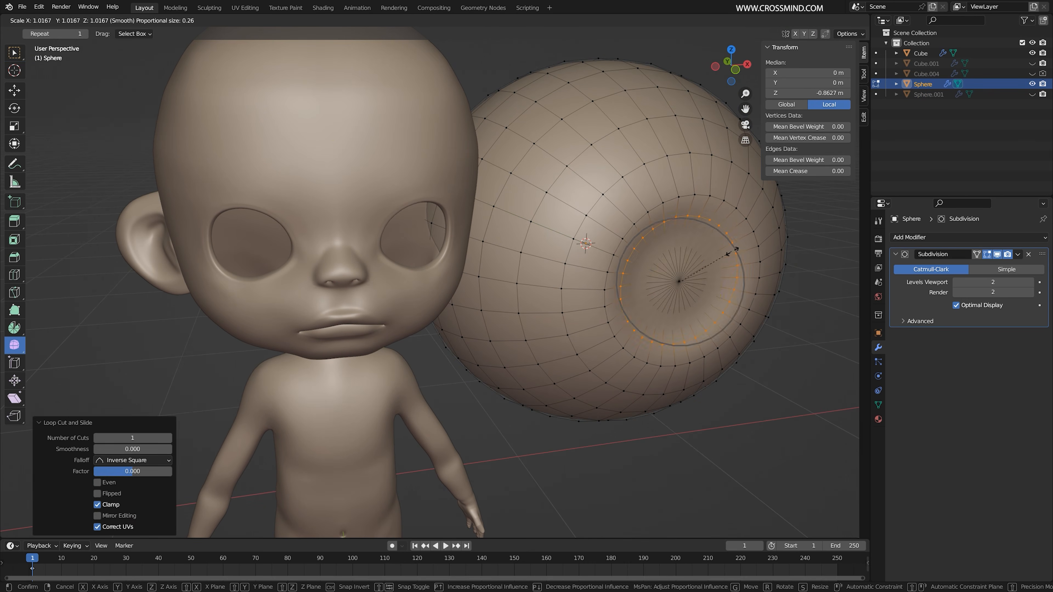
pyautogui.moveTo(712, 299)
pyautogui.mouseDown(button='middle')
pyautogui.moveTo(723, 293)
pyautogui.moveTo(708, 287)
pyautogui.mouseUp(button='middle')
pyautogui.press('g')
pyautogui.press('y')
pyautogui.click(723, 293)
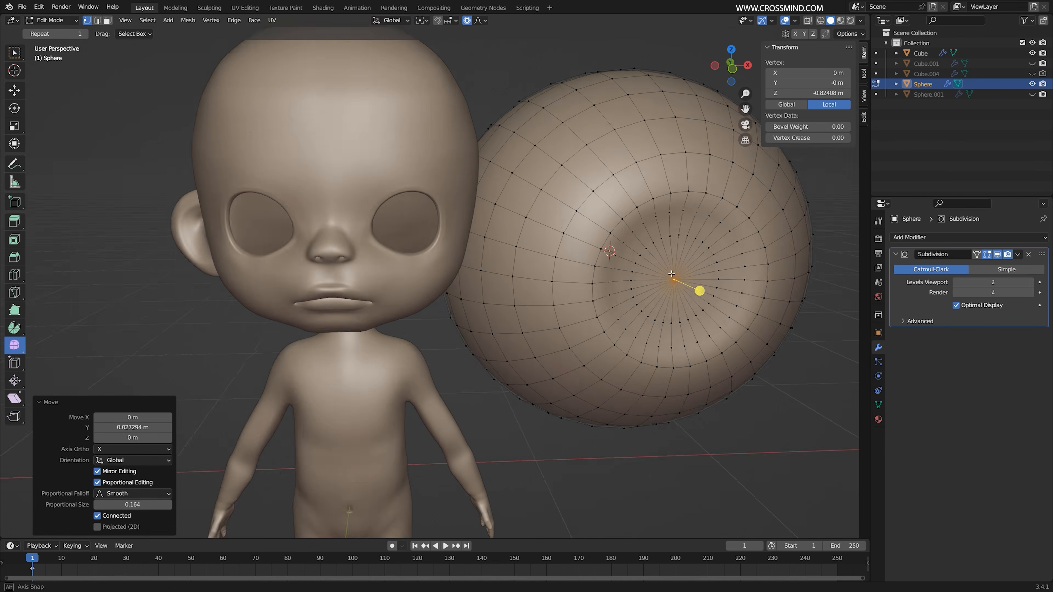
# Grow the selection from the pole vertex over the concave area and scale it to 1.034
pyautogui.scroll(-2, 707, 287)
pyautogui.hotkey('ctrl', 'z')
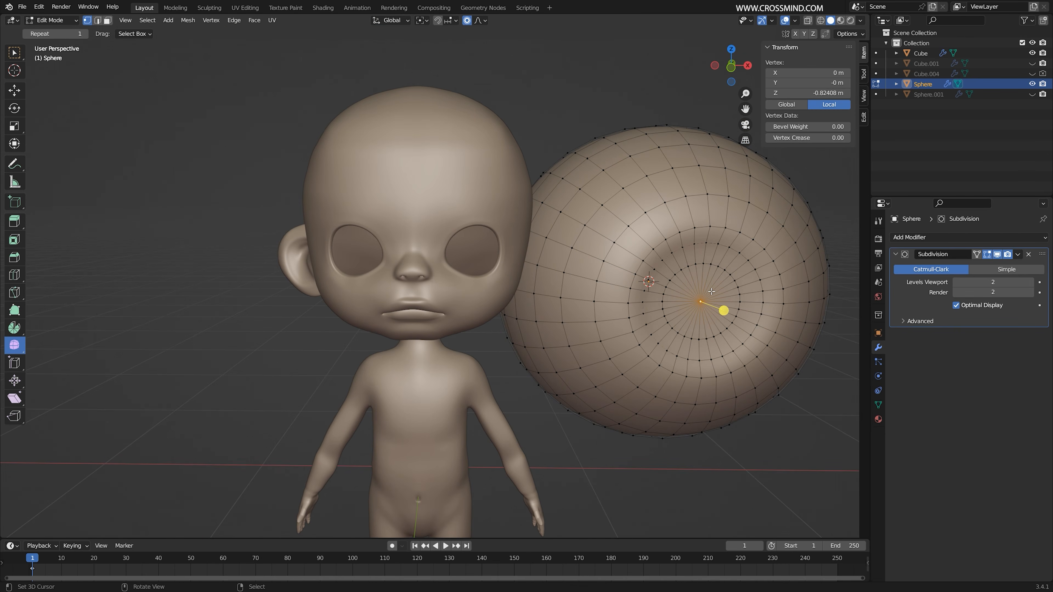
pyautogui.scroll(2, 711, 291)
pyautogui.press('ctrl+KP_Add')
pyautogui.press('ctrl+KP_Add')
pyautogui.press('ctrl+KP_Add')
pyautogui.press('s')
pyautogui.click(752, 361)
pyautogui.scroll(-2, 752, 361)
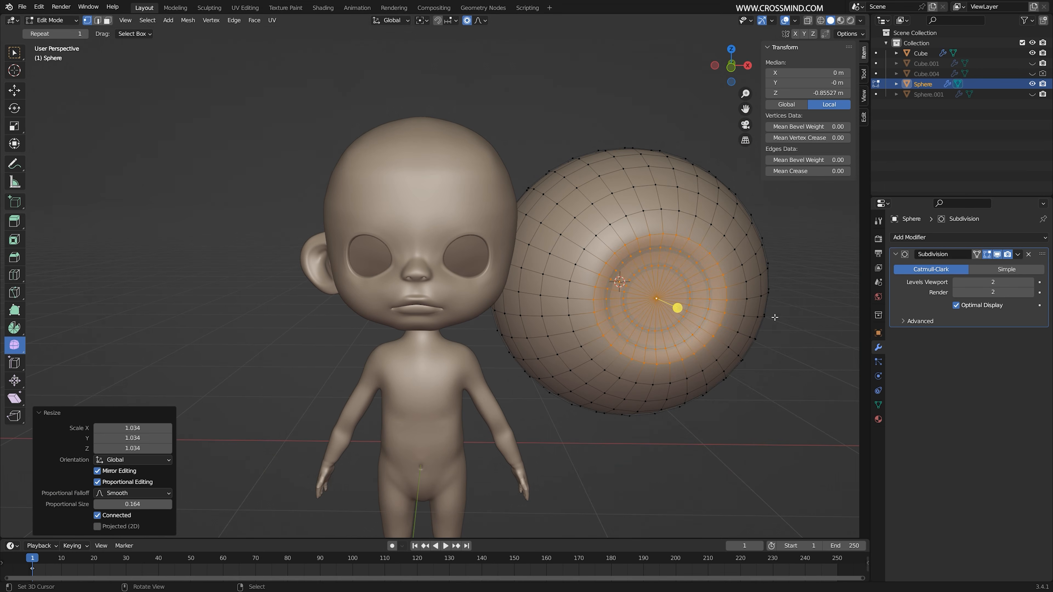
# Unhide the duplicate sphere and scale it up slightly so it encloses the original sphere
pyautogui.click(1032, 94)
pyautogui.moveTo(615, 340); pyautogui.dragTo(622, 277, button='middle')
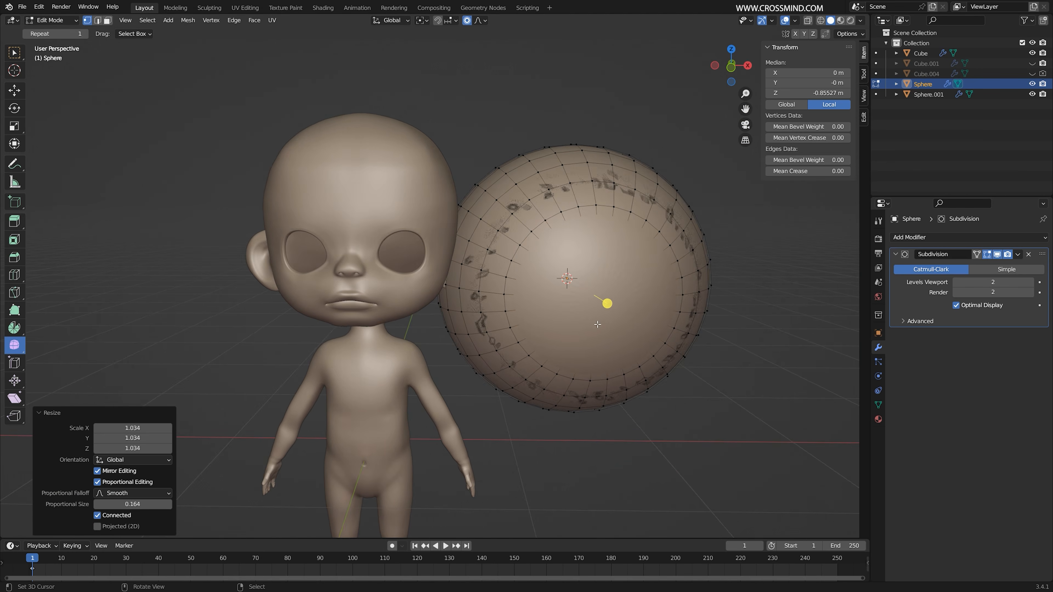
pyautogui.press('Tab')
pyautogui.click(622, 277)
pyautogui.press('s')
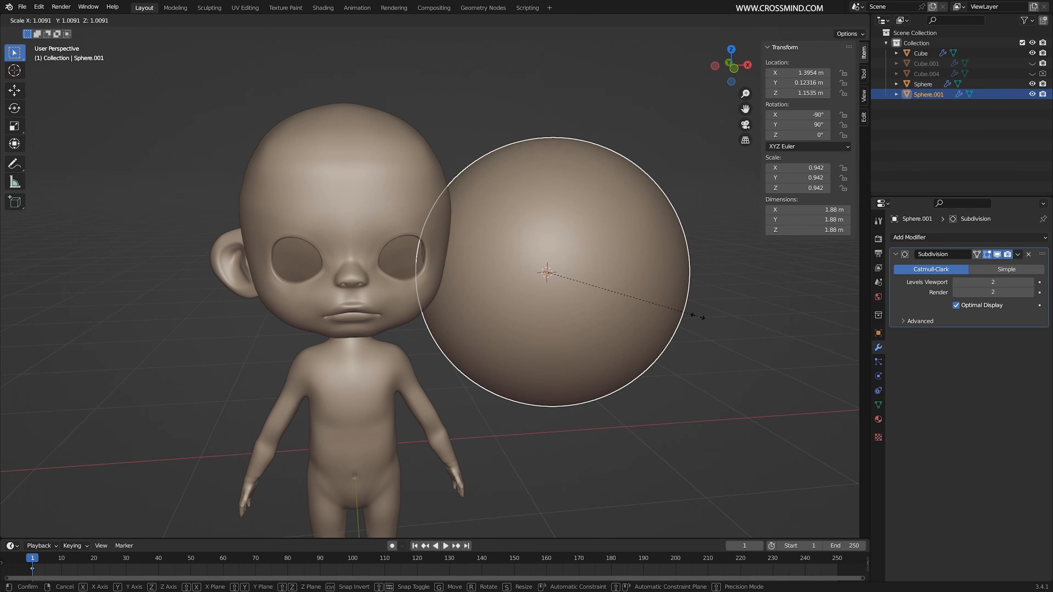
pyautogui.click(706, 321)
# Insert an edge loop around the front cap of the outer sphere in Edit Mode
pyautogui.press('Tab')
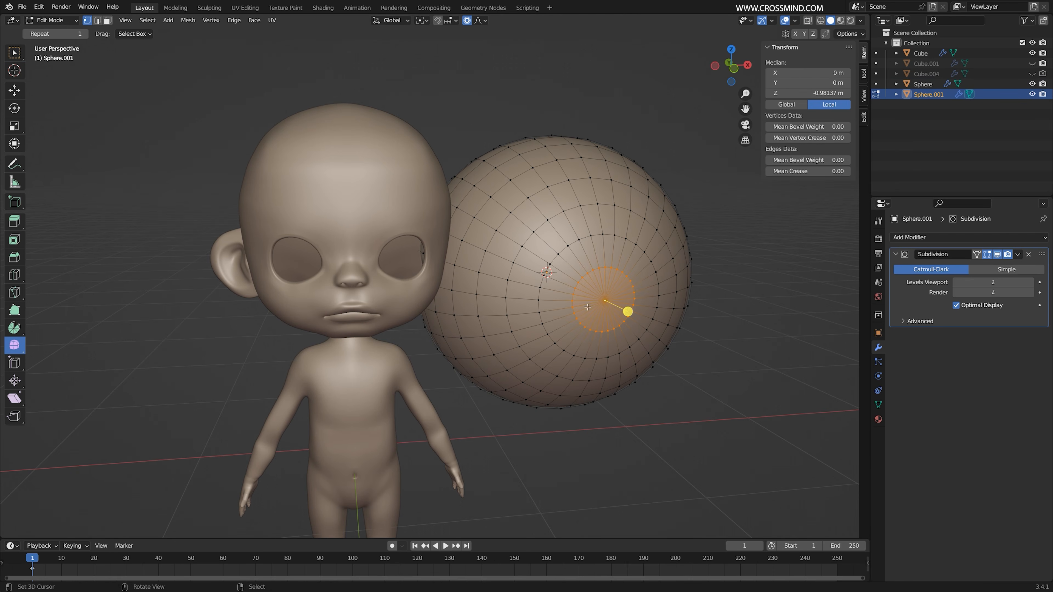
pyautogui.press('g')
pyautogui.press('z')
pyautogui.press('z')
pyautogui.rightClick(618, 303)
pyautogui.hotkey('ctrl', 'r')
pyautogui.click(637, 253)
pyautogui.click(637, 248)
# Select the outer sphere's front pole, grow the selection three times, and move it along Y to shape the cornea
pyautogui.rightClick(607, 301)
pyautogui.press('ctrl+KP_Add')
pyautogui.press('ctrl+KP_Add')
pyautogui.press('ctrl+KP_Add')
pyautogui.press('g')
pyautogui.press('y')
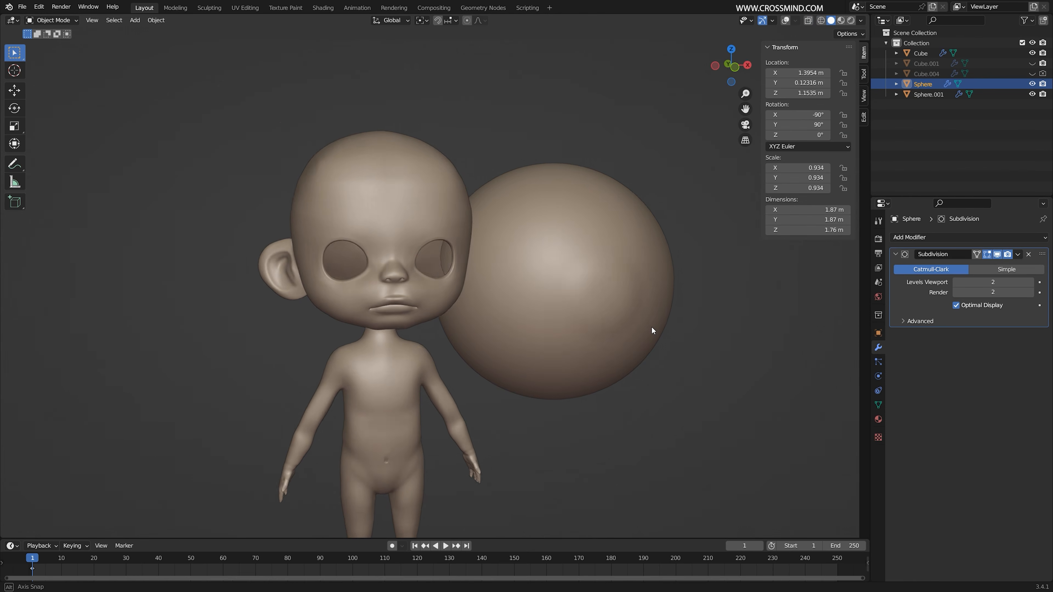
# Isolate the inner sphere in local view and display its edit mesh on the subdivided surface with overlays enabled
pyautogui.moveTo(652, 326); pyautogui.dragTo(626, 314, button='middle')
pyautogui.scroll(1, 626, 313)
pyautogui.press('KP_Divide')
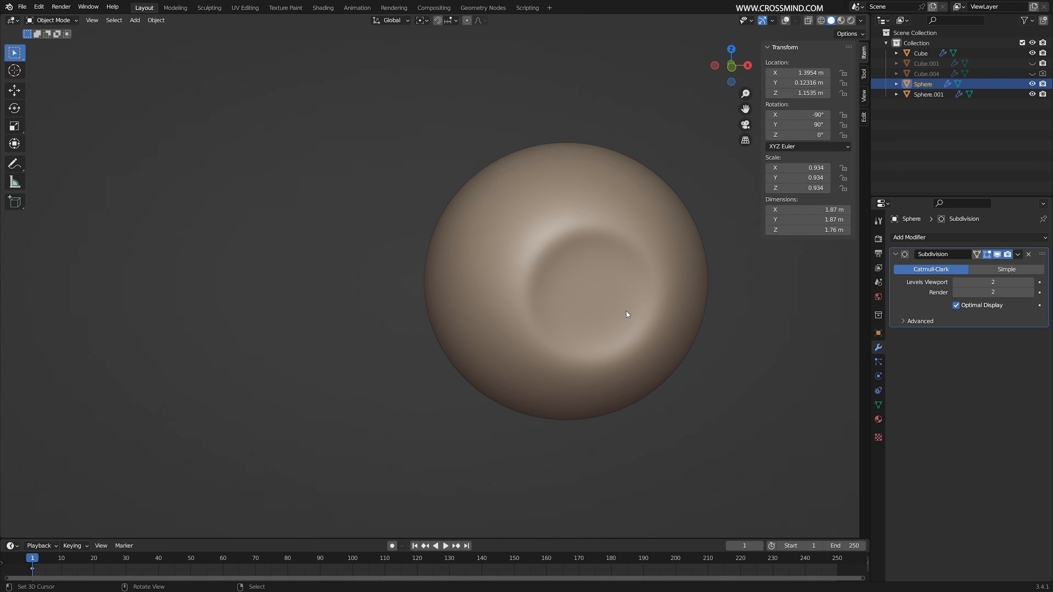
pyautogui.press('Tab')
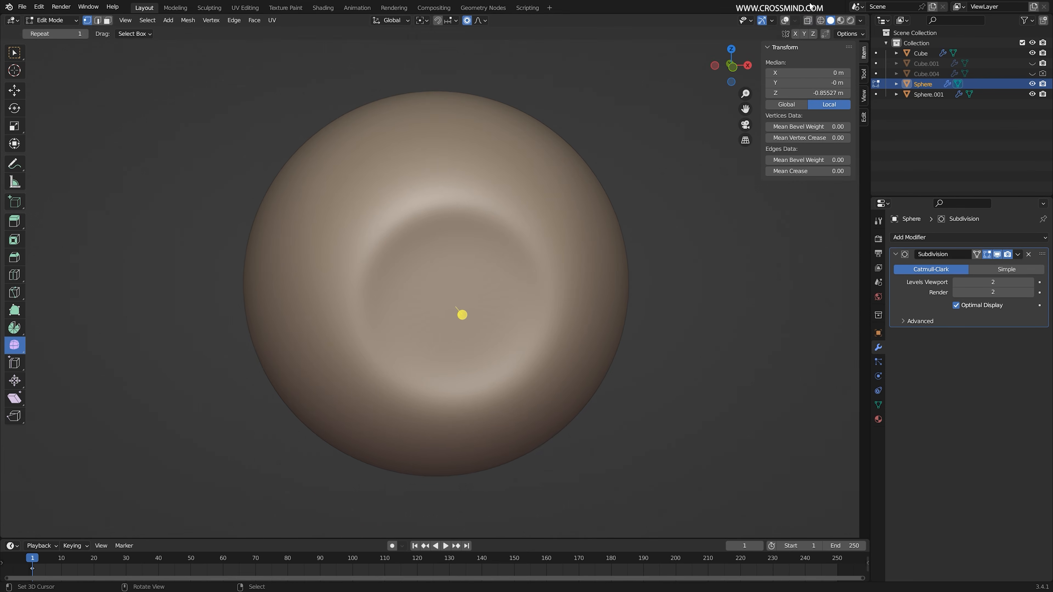
pyautogui.click(784, 20)
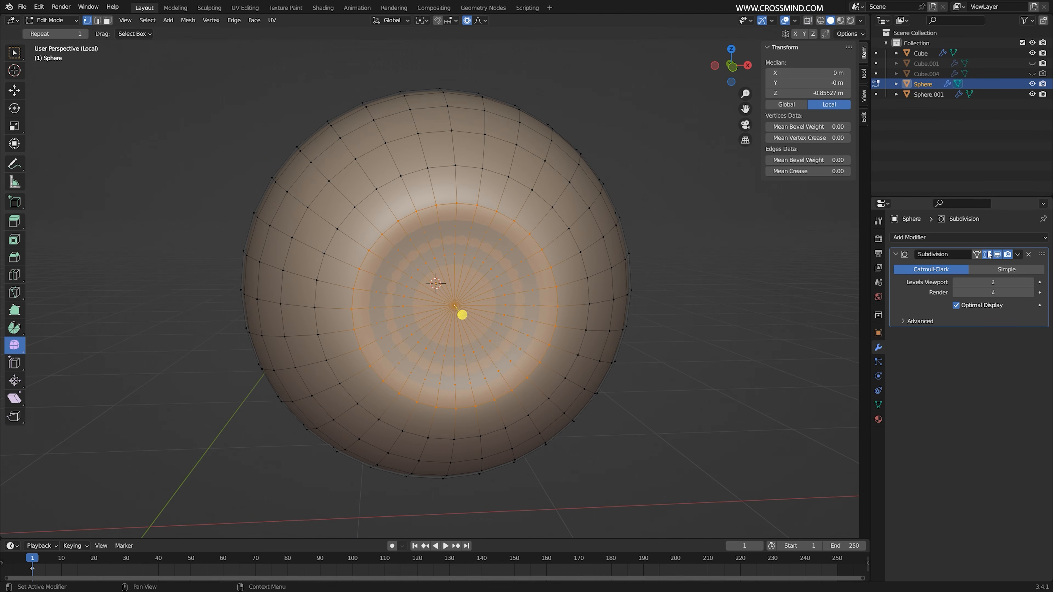
pyautogui.click(977, 254)
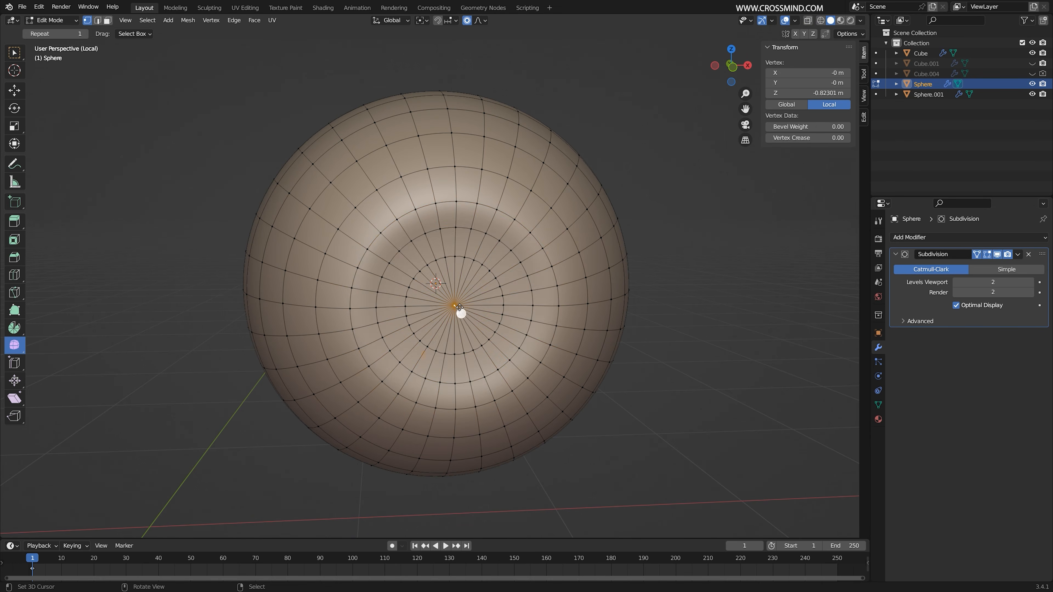
# Create a first material for the inner sphere and assign a second new material to the faces outside the concave iris area
pyautogui.click(879, 420)
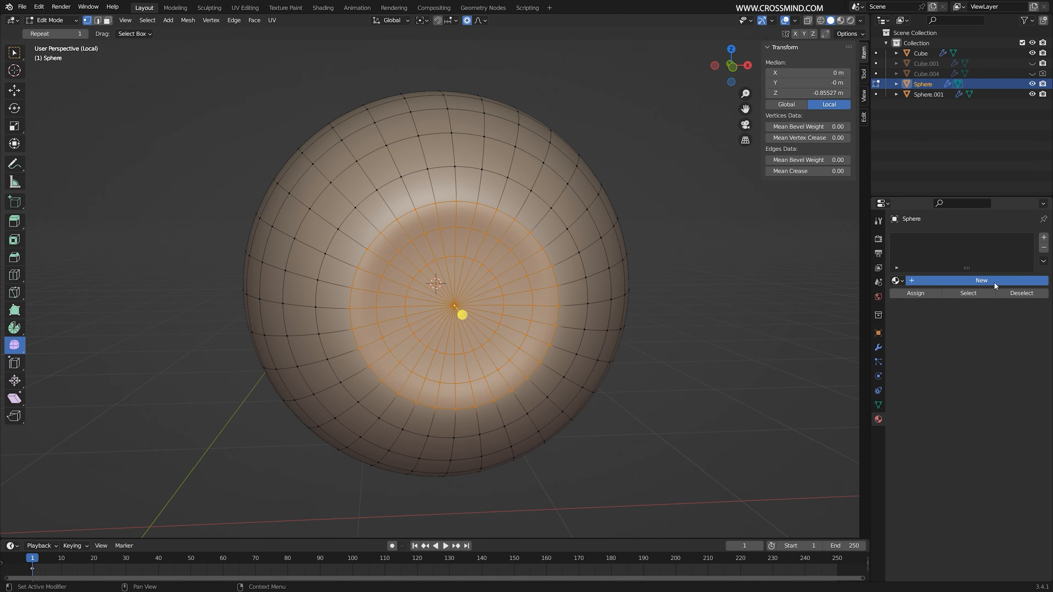
pyautogui.click(937, 281)
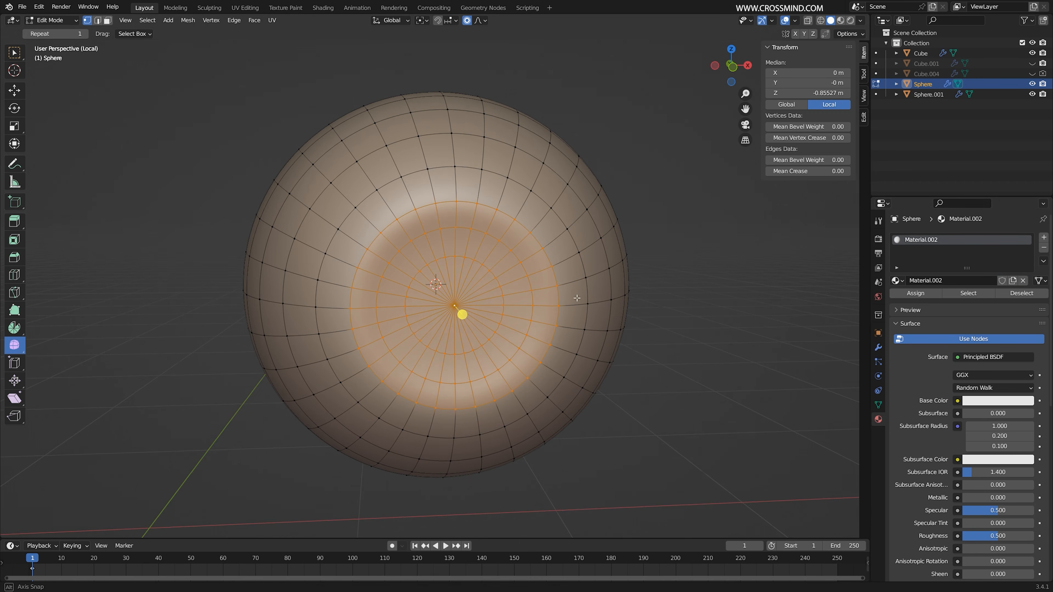
pyautogui.moveTo(447, 269); pyautogui.dragTo(463, 271, button='middle')
pyautogui.hotkey('ctrl', 'i')
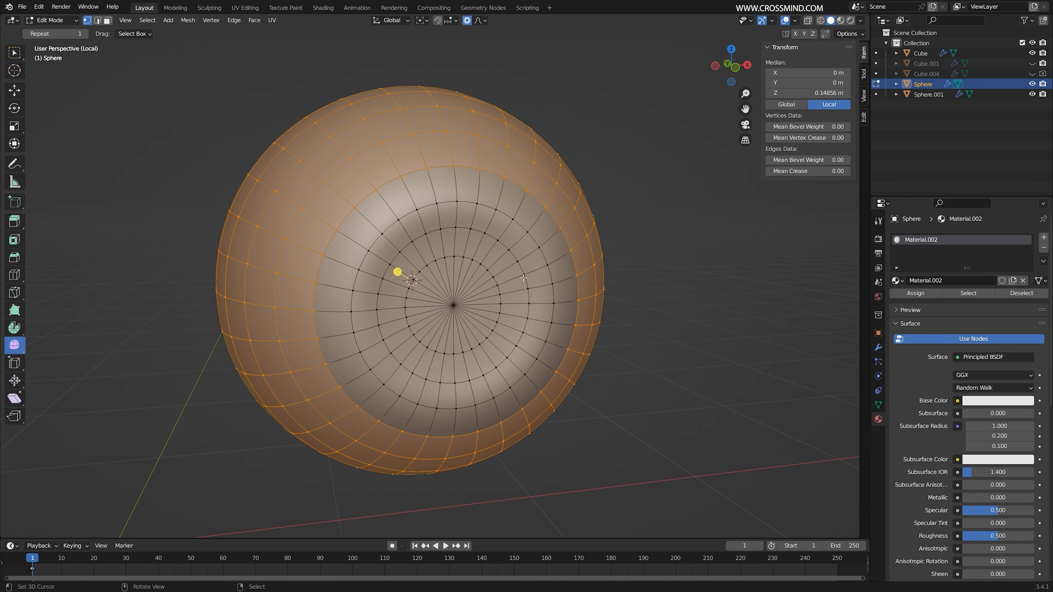
pyautogui.click(1044, 237)
pyautogui.click(952, 302)
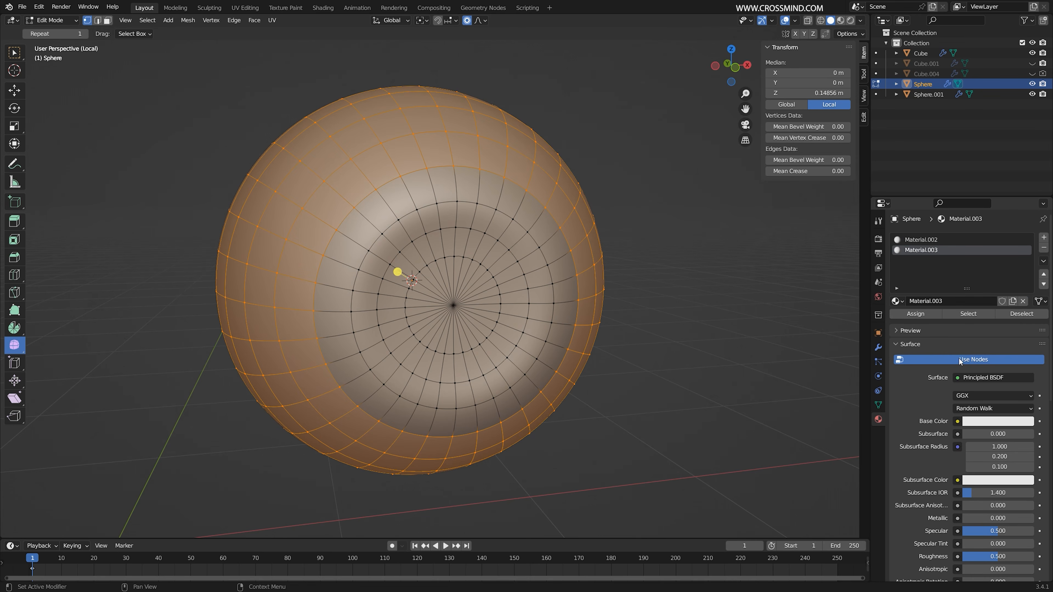
pyautogui.click(931, 316)
# Set the first material's base color to black and switch the viewport to Material Preview shading
pyautogui.press('Tab')
pyautogui.click(930, 241)
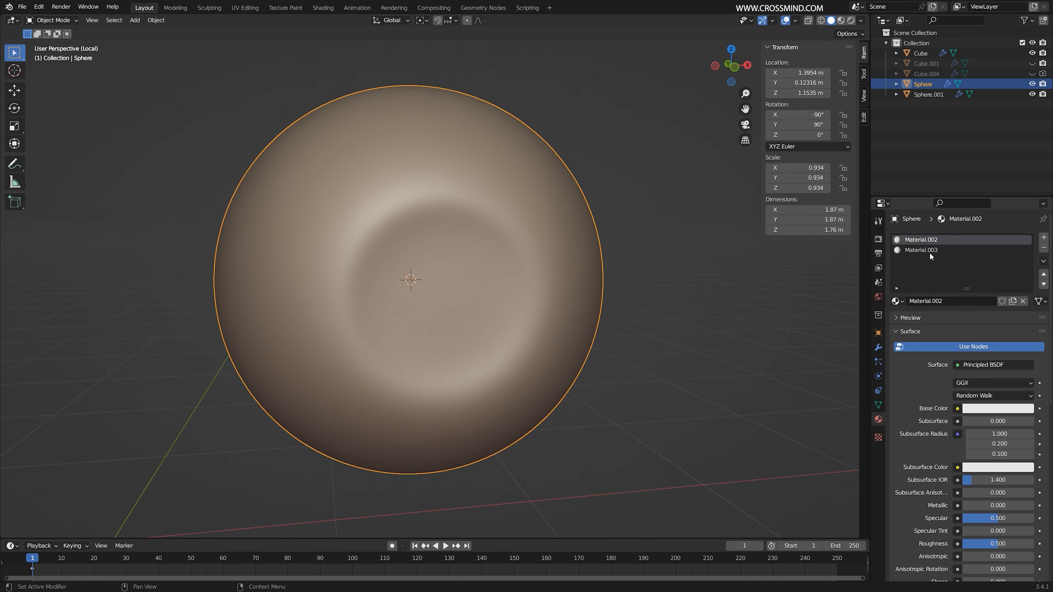
pyautogui.click(1002, 409)
pyautogui.click(1025, 325)
pyautogui.click(861, 21)
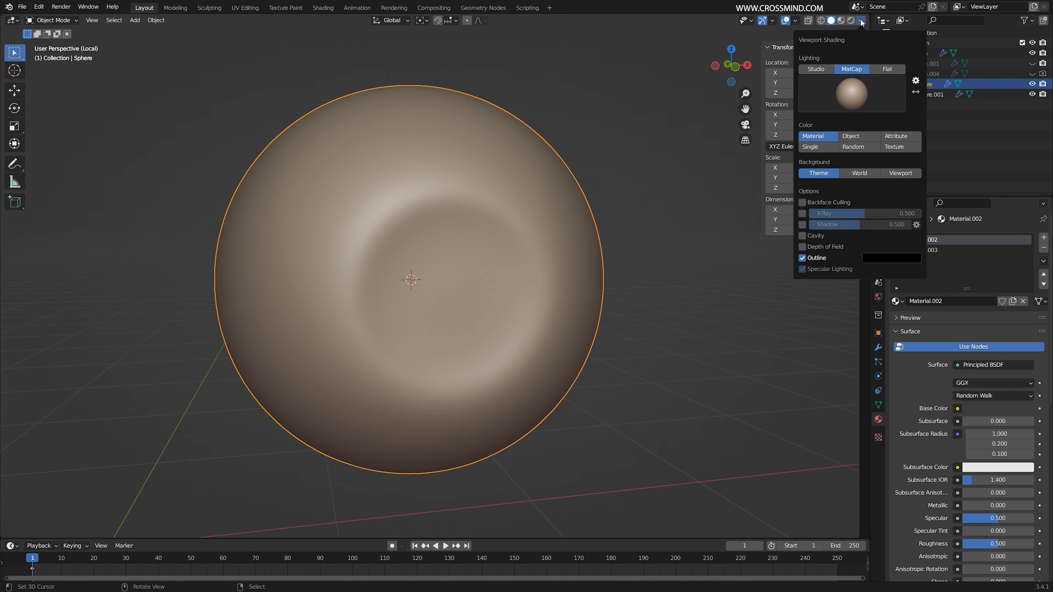
pyautogui.click(841, 20)
# Assign Material.003 to the inner sphere's faces on both sides of the iris edge loop and leave local view
pyautogui.press('Tab')
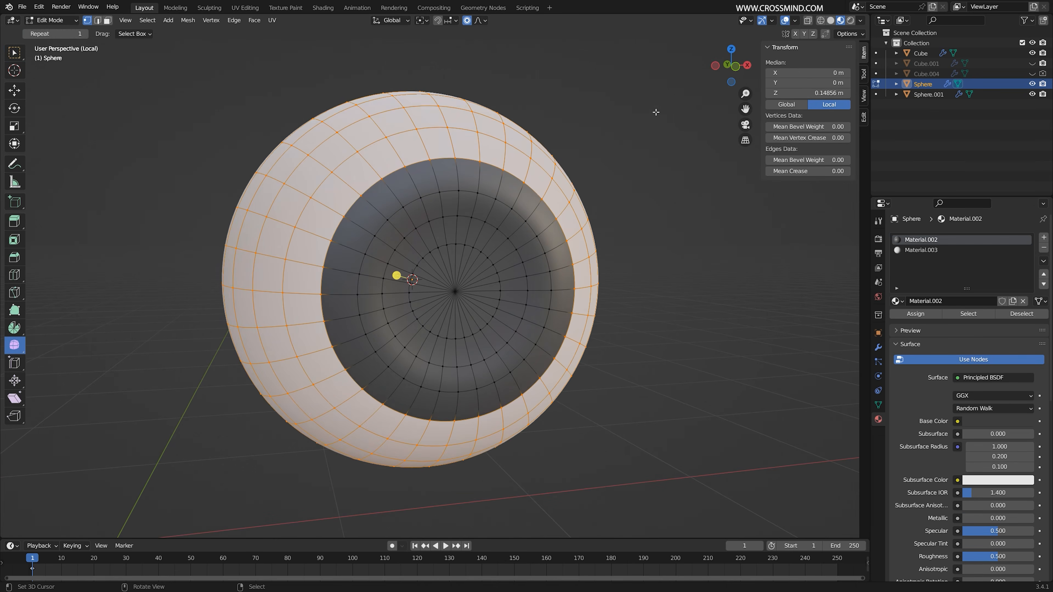
pyautogui.keyDown('alt'); pyautogui.click(345, 225); pyautogui.keyUp('alt')
pyautogui.press('ctrl+KP_Add')
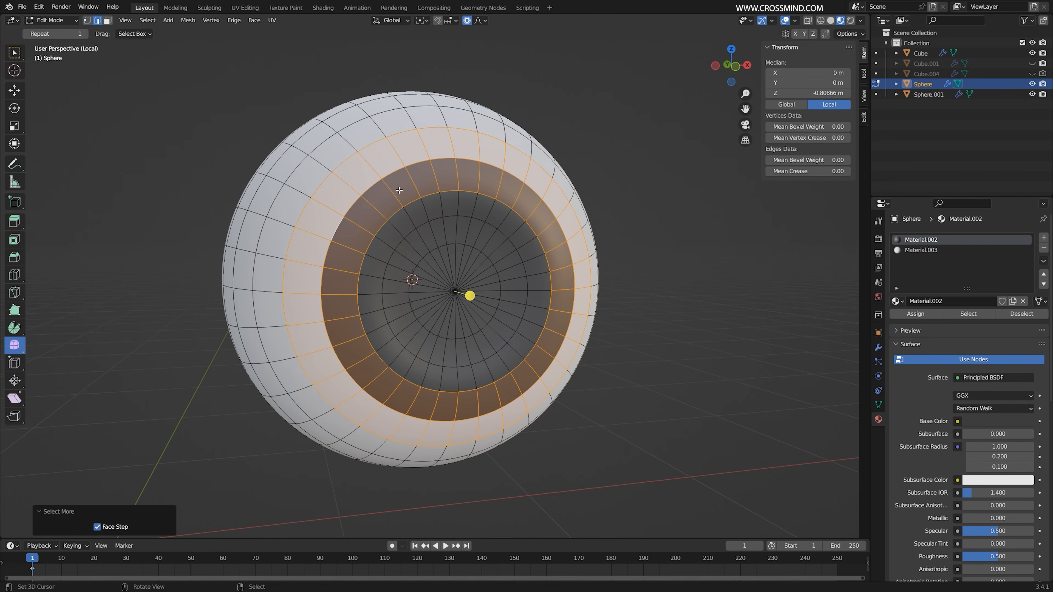
pyautogui.click(925, 250)
pyautogui.click(918, 315)
pyautogui.press('Tab')
pyautogui.moveTo(506, 323); pyautogui.dragTo(479, 317, button='middle')
pyautogui.press('KP_Divide')
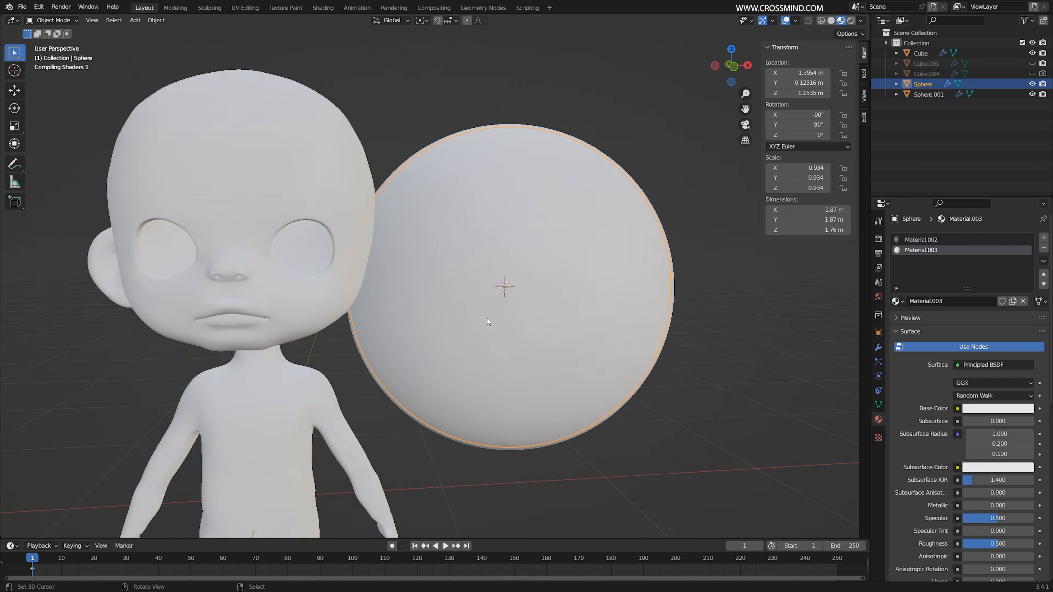
# Return to Solid shading and create a new material for the outer sphere with its surface set to Glass BSDF
pyautogui.click(831, 20)
pyautogui.click(613, 326)
pyautogui.moveTo(614, 326); pyautogui.dragTo(634, 328, button='middle')
pyautogui.click(1013, 281)
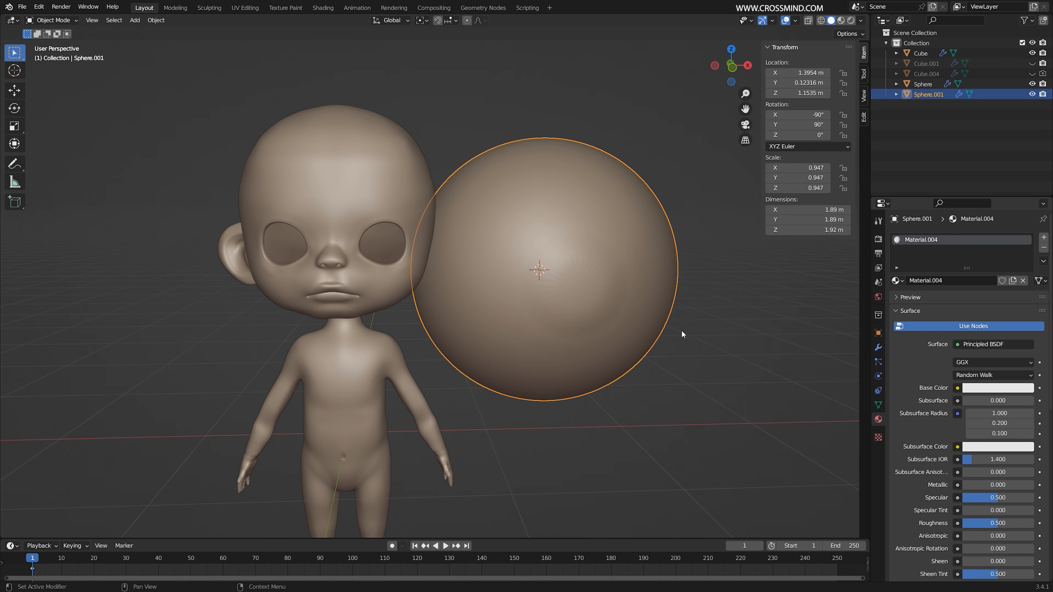
pyautogui.click(986, 344)
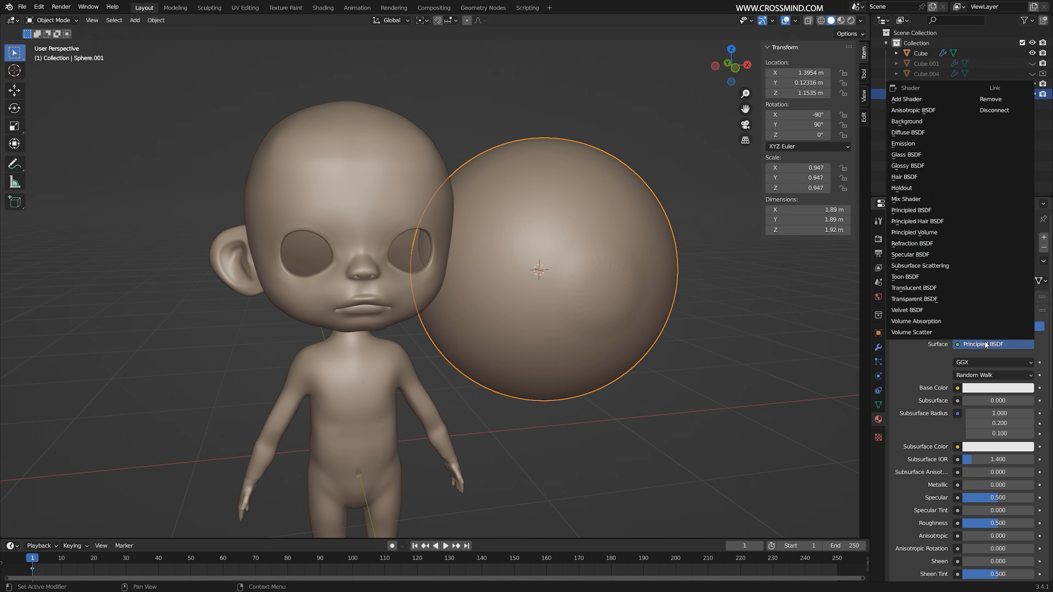
pyautogui.click(932, 155)
# Scale the eyeball's front cap by about 1.16 using smooth proportional editing with a size of 0.42
pyautogui.moveTo(635, 260); pyautogui.dragTo(682, 275, button='middle')
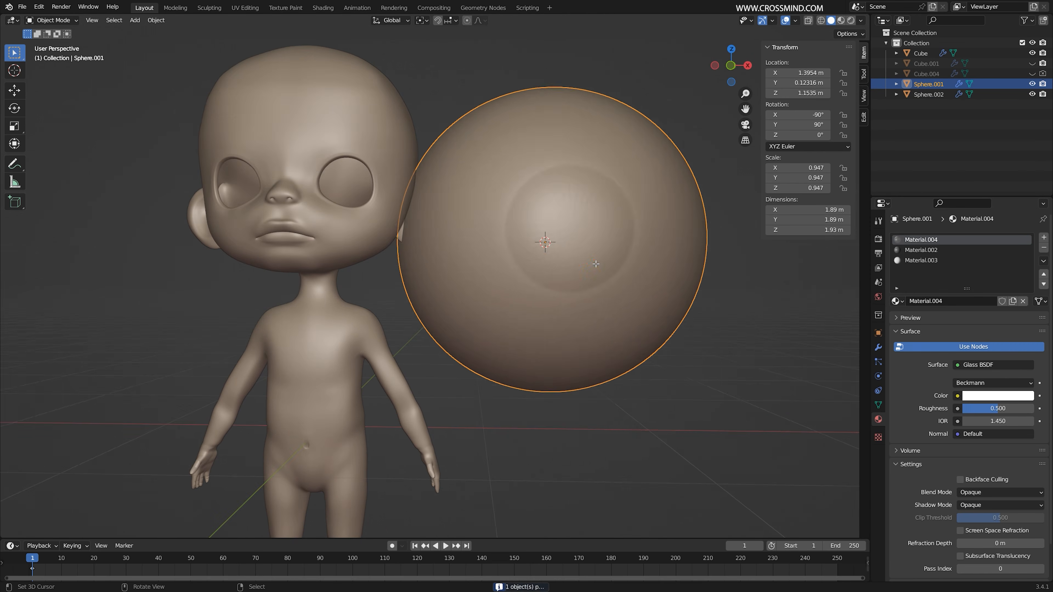
pyautogui.press('Tab')
pyautogui.press('s')
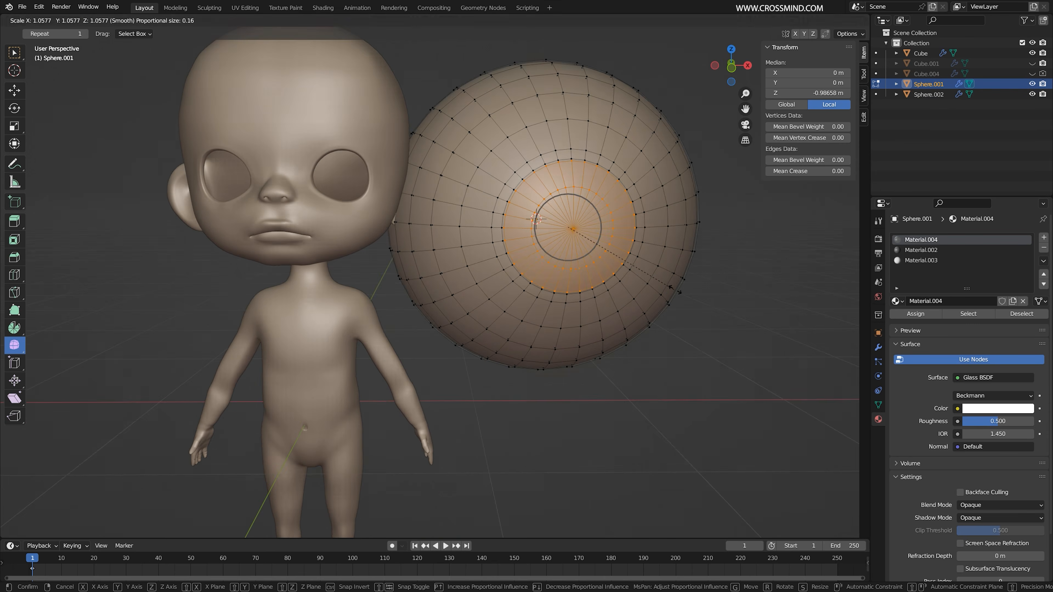
pyautogui.scroll(-10, 673, 289)
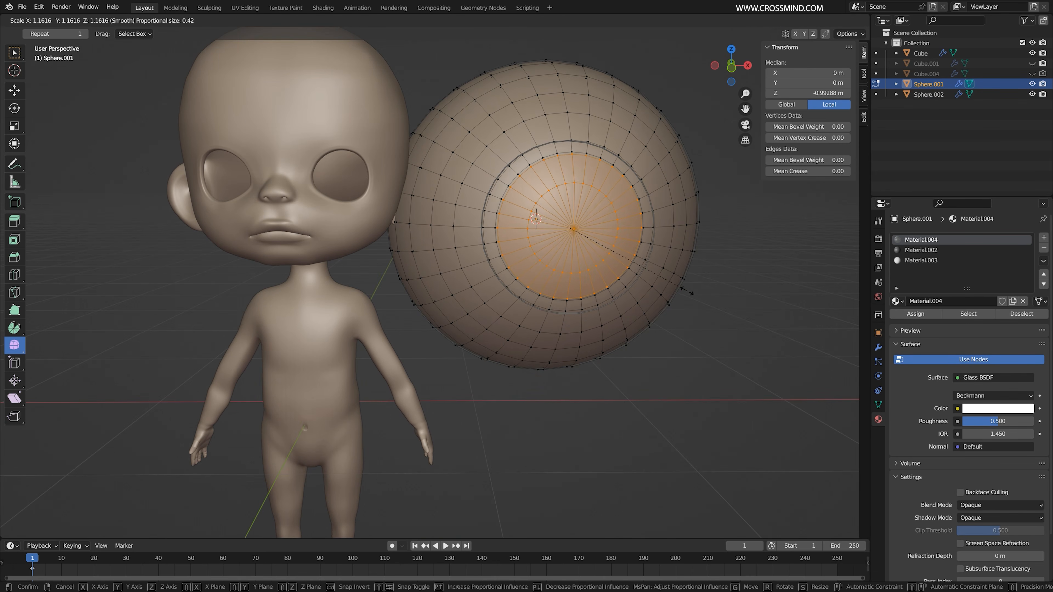
pyautogui.click(686, 290)
pyautogui.press('Tab')
# Move the eyeball to the character's right eye socket in front view and scale it down to about 0.5 m wide
pyautogui.keyDown('shift'); pyautogui.moveTo(657, 274); pyautogui.dragTo(722, 377, button='middle'); pyautogui.keyUp('shift')
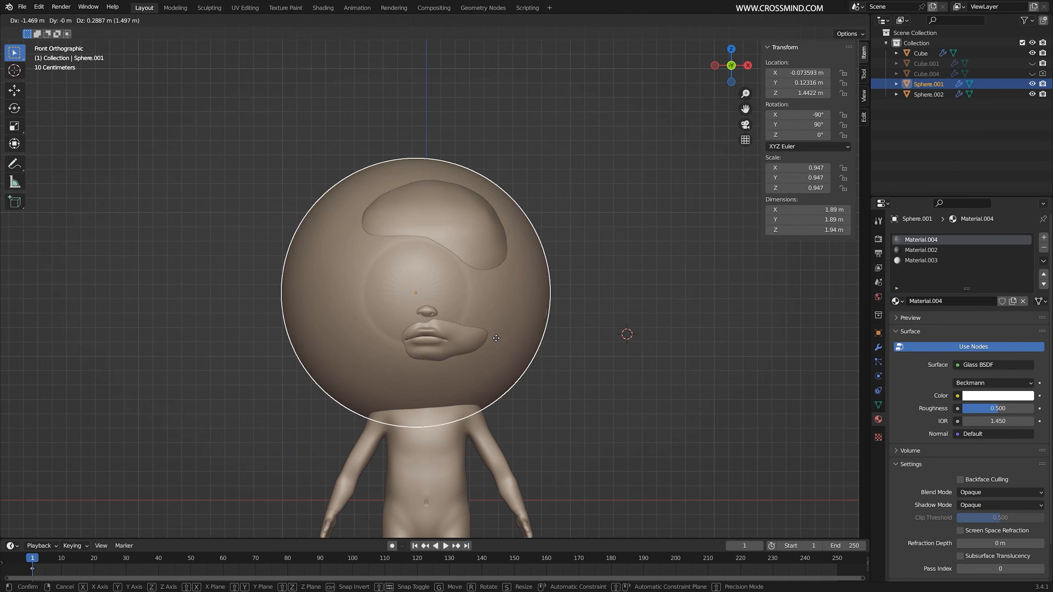
pyautogui.click(564, 334)
pyautogui.press('s')
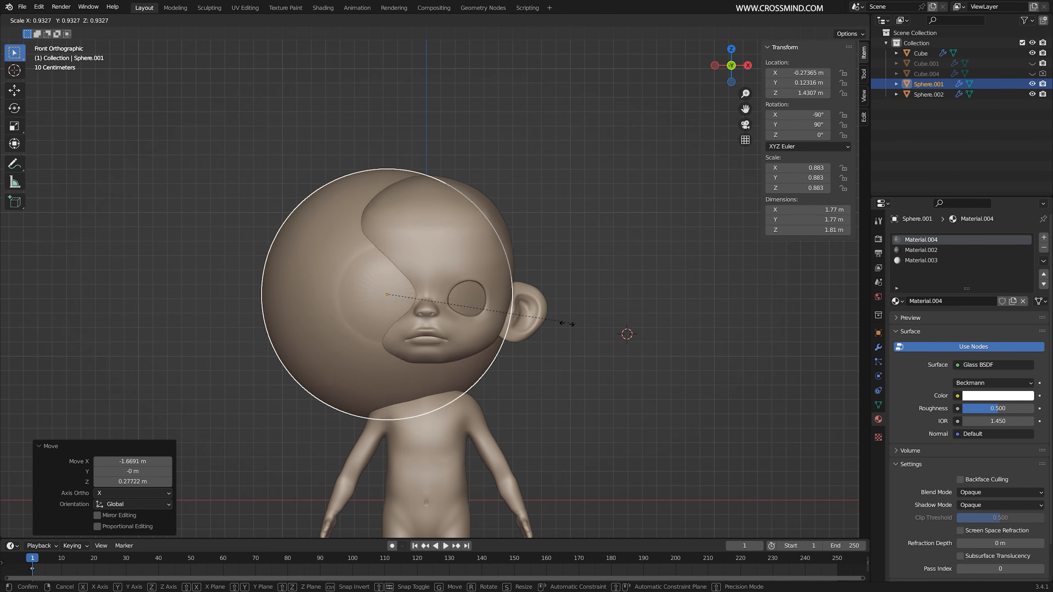
pyautogui.click(438, 310)
pyautogui.keyDown('shift'); pyautogui.moveTo(460, 310); pyautogui.dragTo(473, 300, button='middle'); pyautogui.keyUp('shift')
pyautogui.scroll(3, 418, 268)
pyautogui.press('g')
pyautogui.click(421, 267)
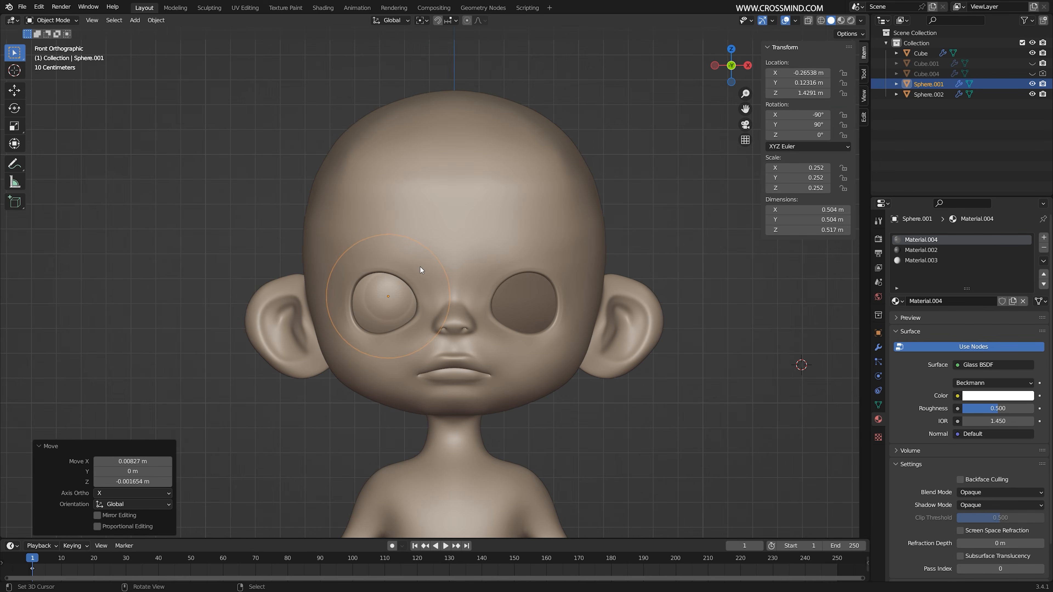
# Move the eyeball along Y to fit the socket's depth and apply its location
pyautogui.moveTo(420, 270); pyautogui.dragTo(650, 300, button='middle')
pyautogui.press('g')
pyautogui.press('y')
pyautogui.click(523, 326)
pyautogui.hotkey('ctrl', 'a')
pyautogui.click(650, 300)
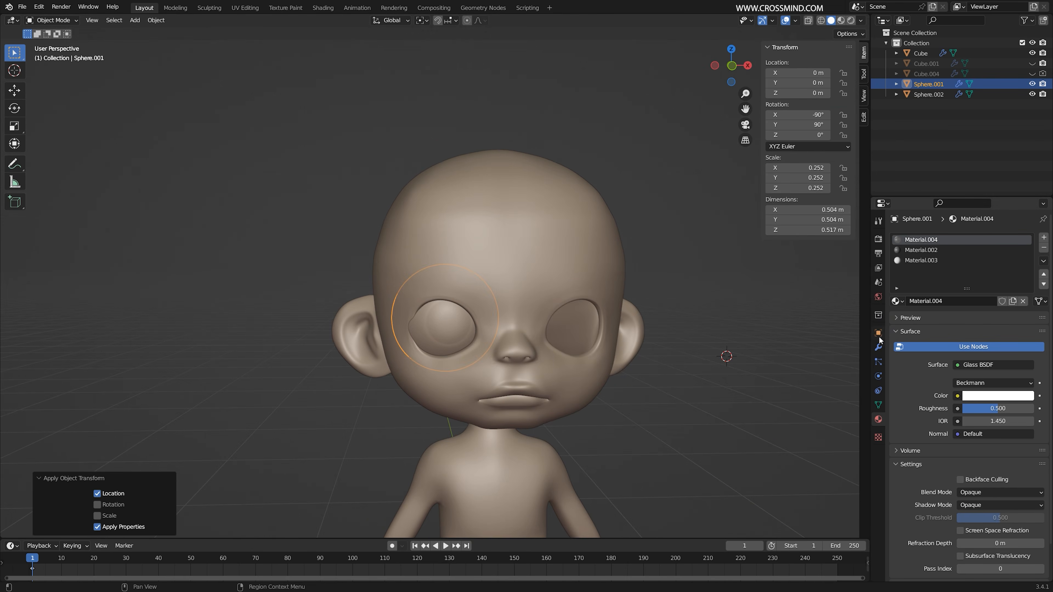
# Add a Mirror modifier to the eyeball and enable its Y axis for the opposite eye
pyautogui.click(878, 346)
pyautogui.click(951, 237)
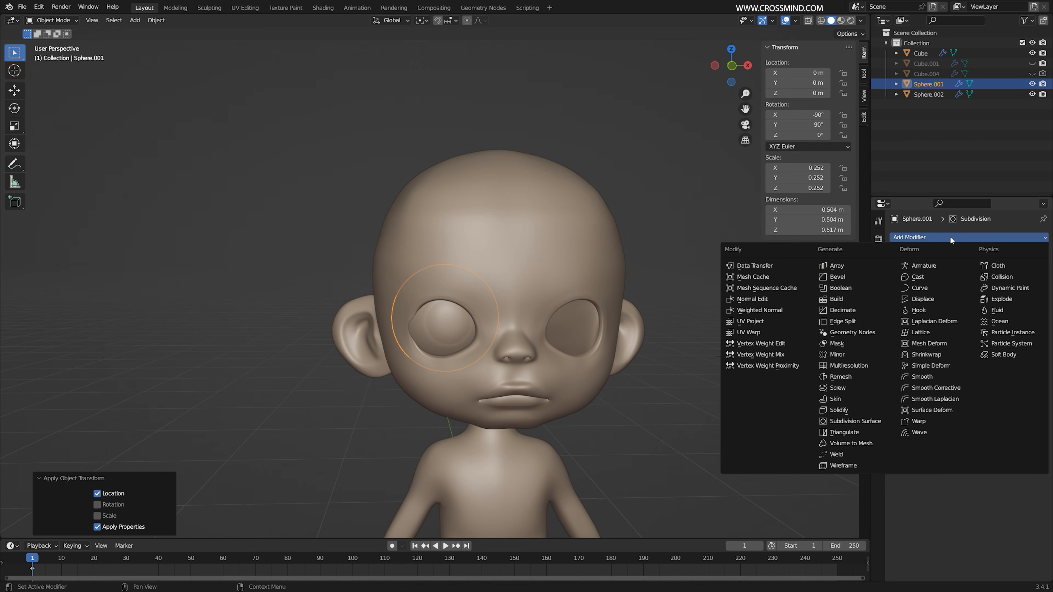
pyautogui.click(849, 353)
pyautogui.moveTo(644, 326); pyautogui.dragTo(648, 306, button='middle')
pyautogui.click(992, 351)
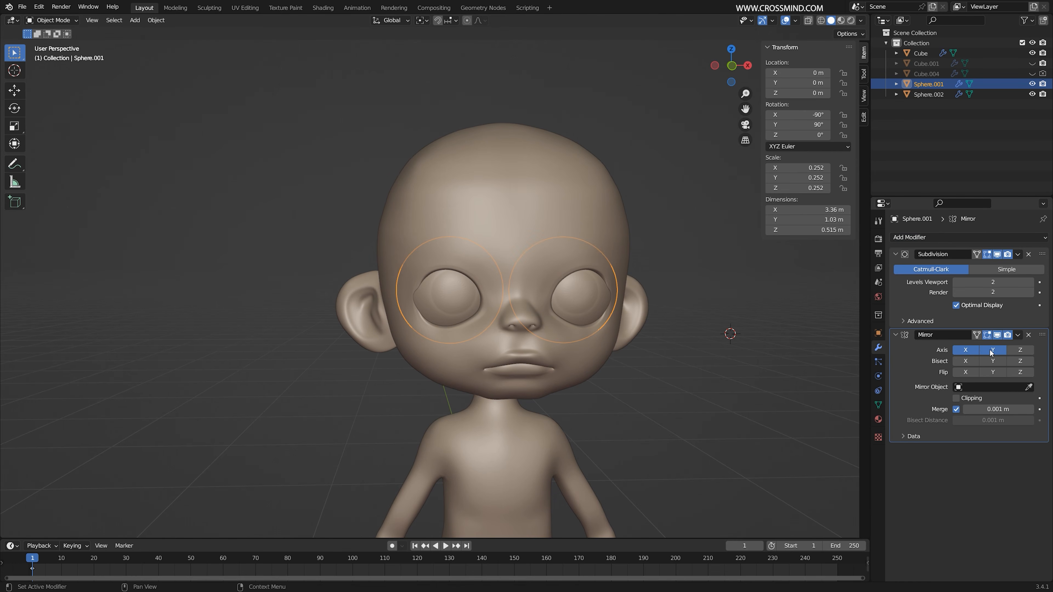
pyautogui.keyDown('shift'); pyautogui.moveTo(578, 331); pyautogui.dragTo(575, 300, button='middle'); pyautogui.keyUp('shift')
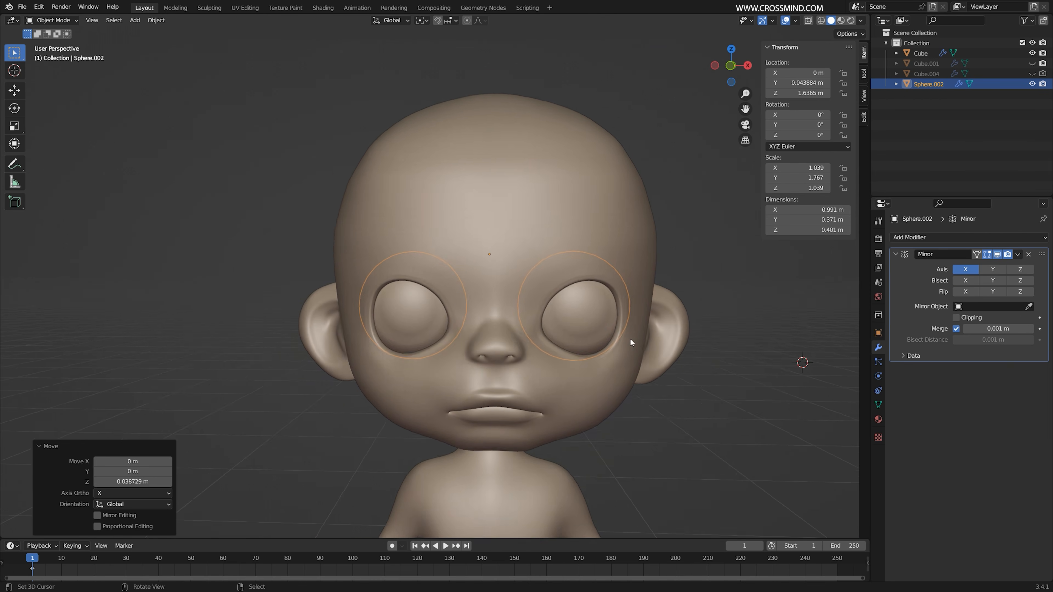
# Adjust the mirrored eyes' height along Z and move the eye mesh about 0.04 m forward along Y
pyautogui.press('g')
pyautogui.press('z')
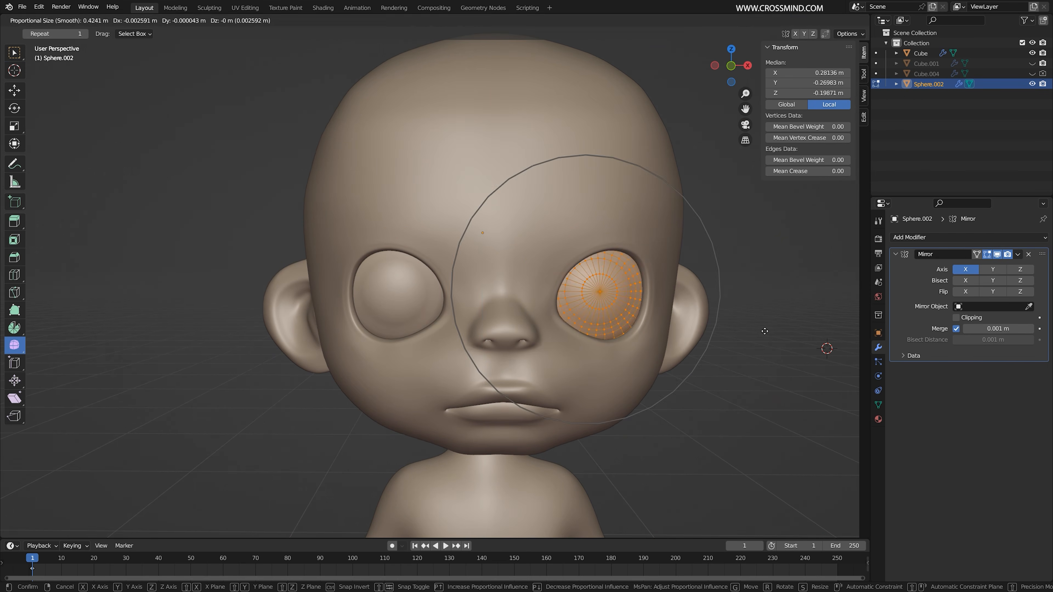
pyautogui.click(637, 348)
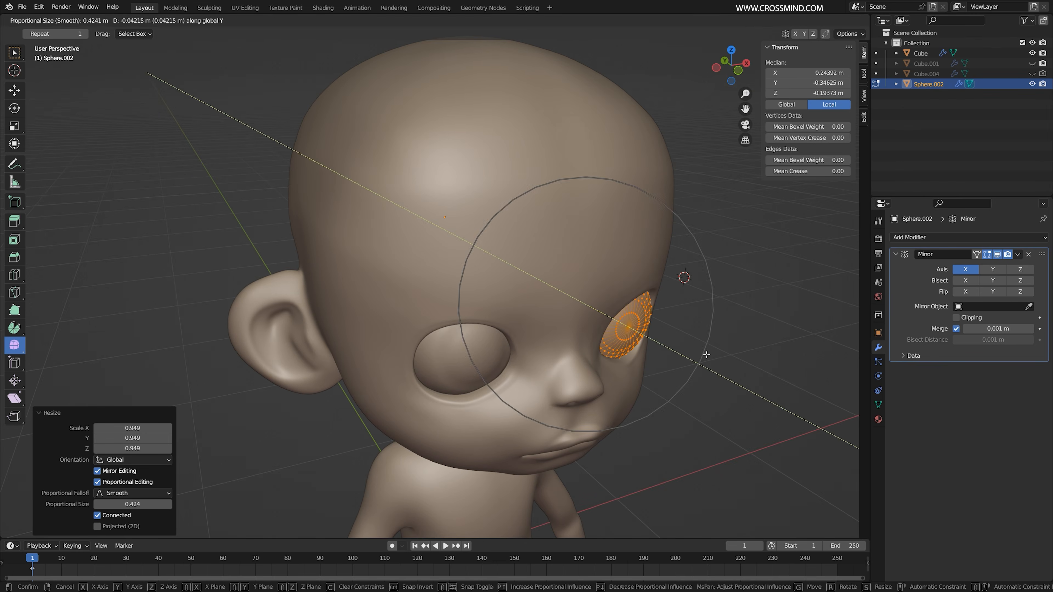
pyautogui.press('g')
pyautogui.press('y')
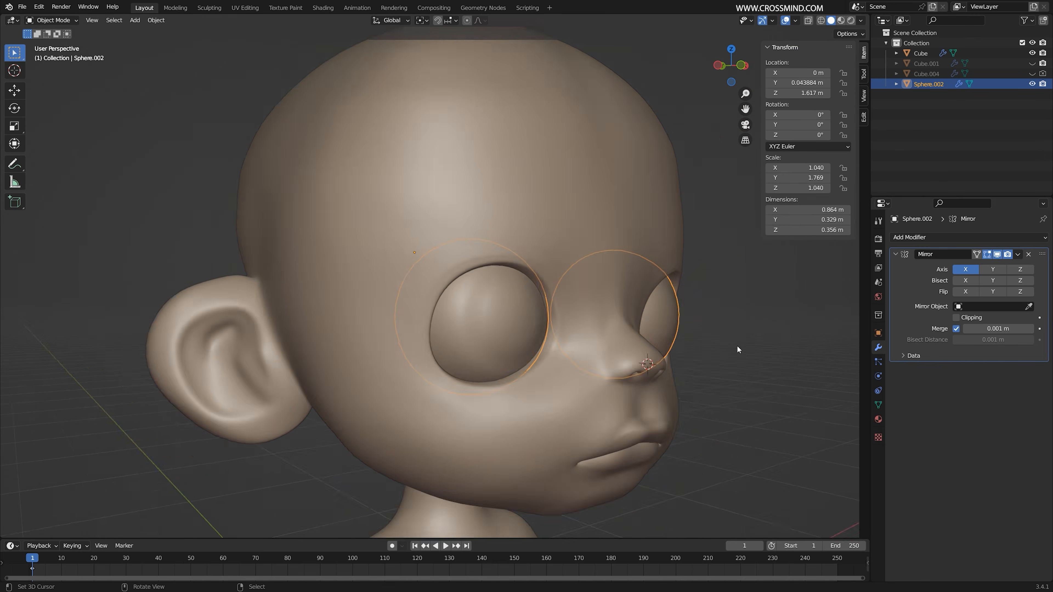
# Save the file and check the eyes' fit in the sockets from several angles
pyautogui.hotkey('ctrl', 's')
pyautogui.moveTo(623, 348); pyautogui.dragTo(624, 253, button='middle')
pyautogui.scroll(2, 609, 350)
pyautogui.moveTo(601, 311); pyautogui.dragTo(512, 199, button='middle')
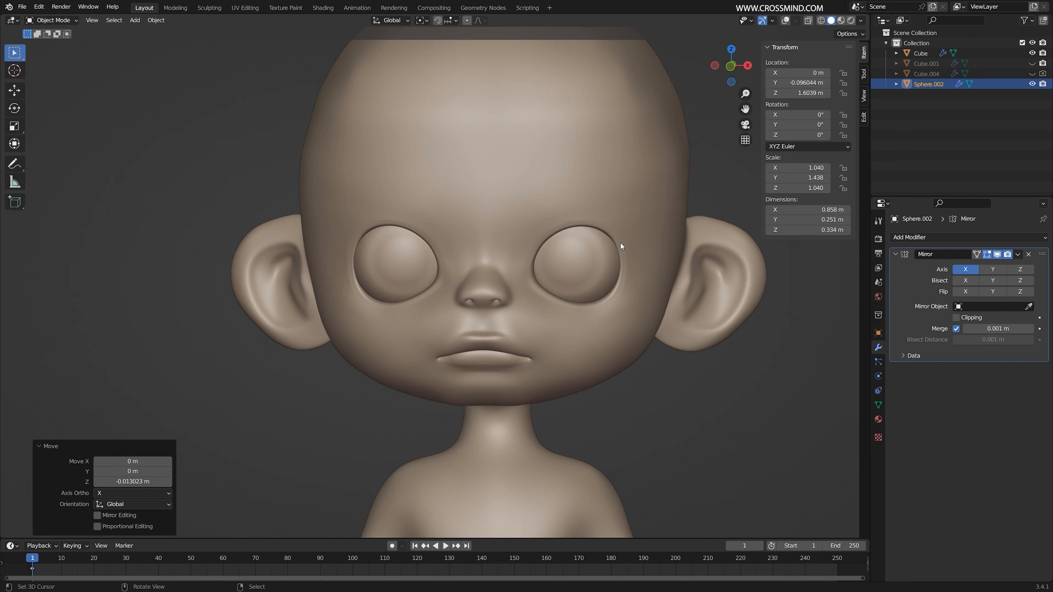
pyautogui.moveTo(521, 311)
pyautogui.mouseDown(button='middle')
pyautogui.moveTo(469, 313)
pyautogui.moveTo(454, 290)
pyautogui.moveTo(442, 296)
pyautogui.moveTo(562, 301)
pyautogui.moveTo(476, 275)
pyautogui.moveTo(487, 275)
pyautogui.mouseUp(button='middle')
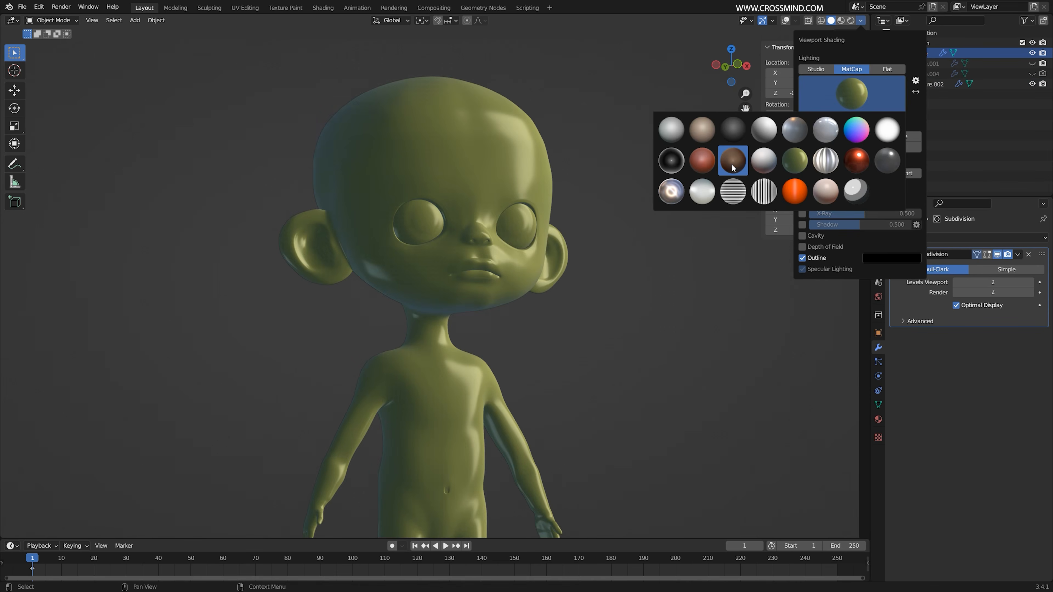
# Apply the dark brown MatCap to the solid view and disable Scene World lighting for the rendered view
pyautogui.click(732, 162)
pyautogui.moveTo(583, 241)
pyautogui.mouseDown(button='middle')
pyautogui.moveTo(556, 244)
pyautogui.moveTo(603, 257)
pyautogui.mouseUp(button='middle')
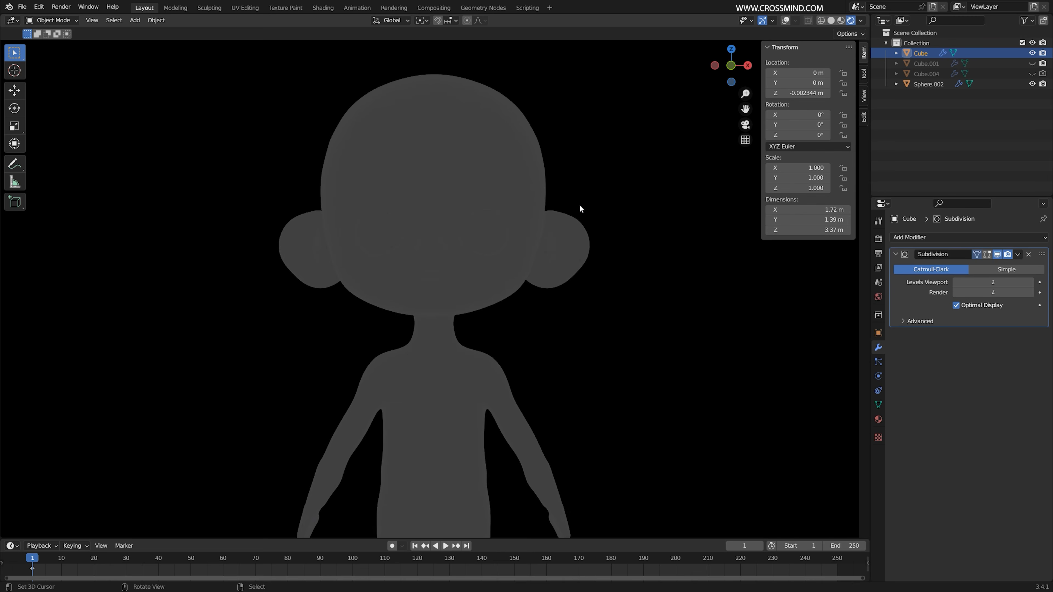
pyautogui.moveTo(579, 205); pyautogui.dragTo(596, 206, button='middle')
pyautogui.scroll(1, 596, 206)
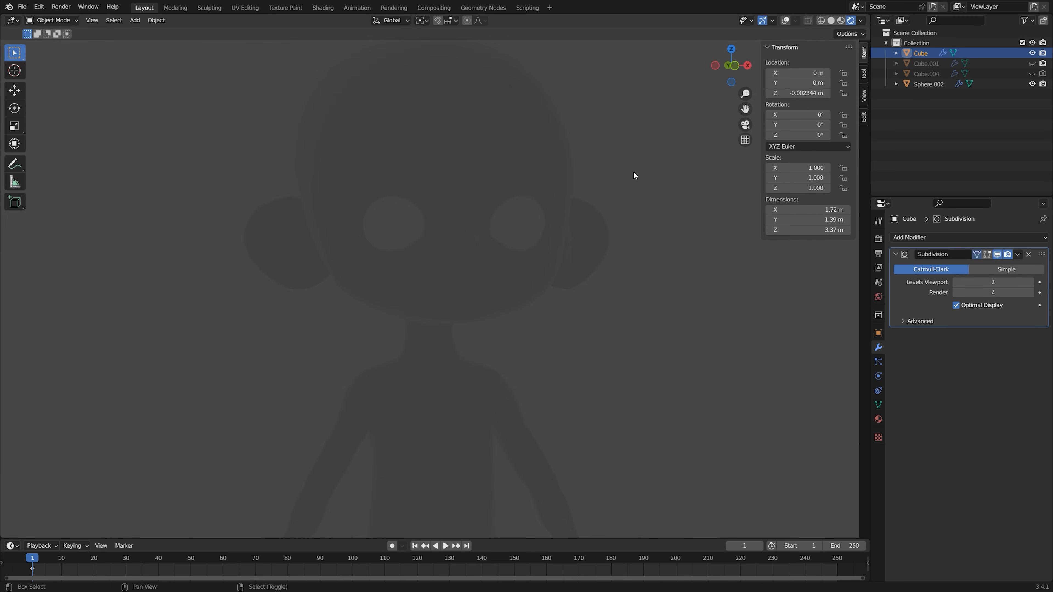
pyautogui.click(861, 20)
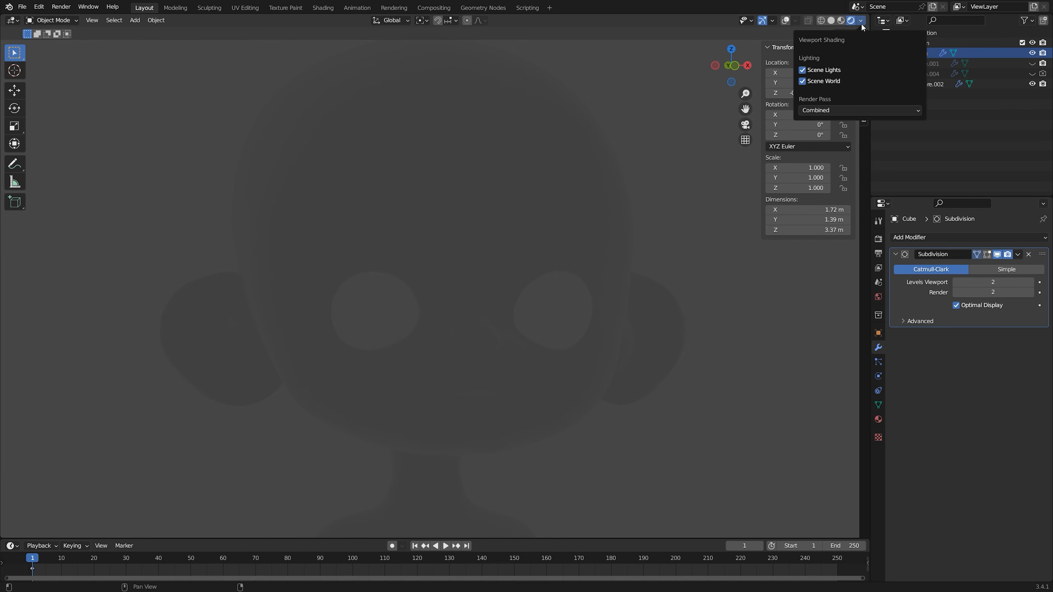
pyautogui.click(833, 82)
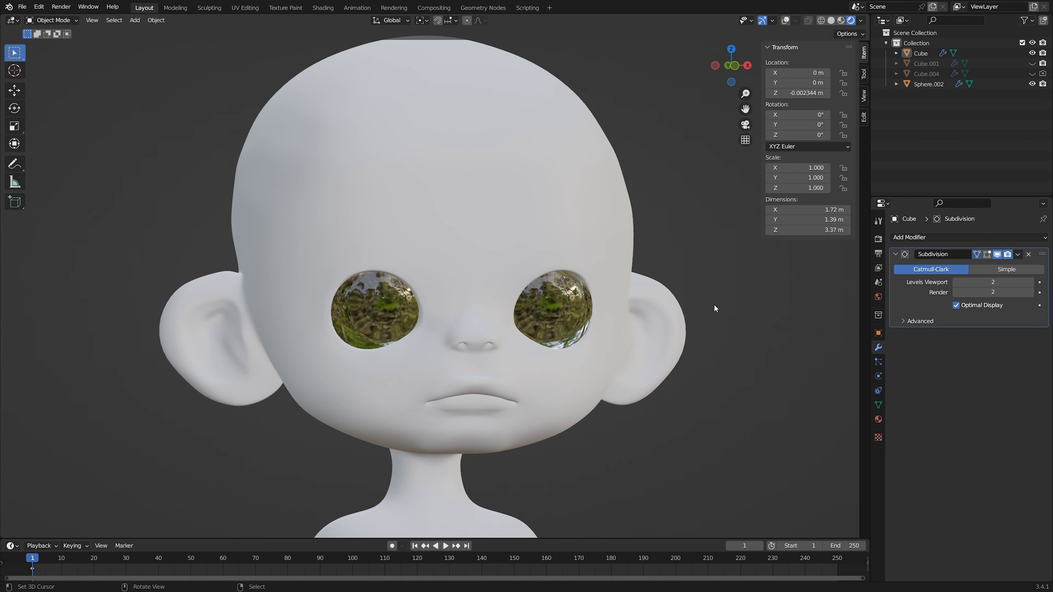
# Set the render engine to Cycles and open the viewport sampling's Max Samples value for editing
pyautogui.click(878, 239)
pyautogui.click(995, 239)
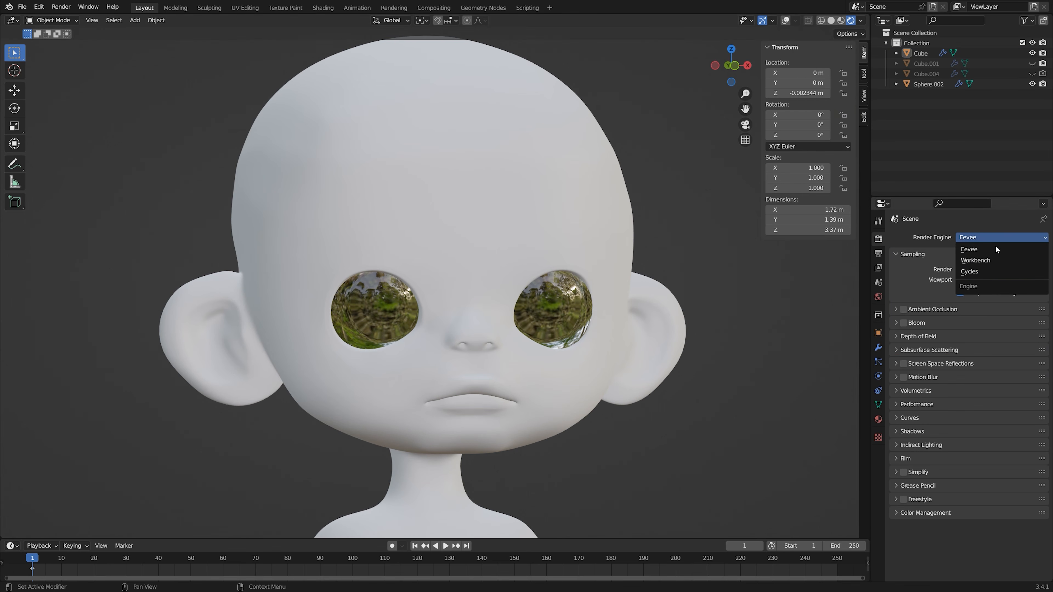
pyautogui.click(973, 276)
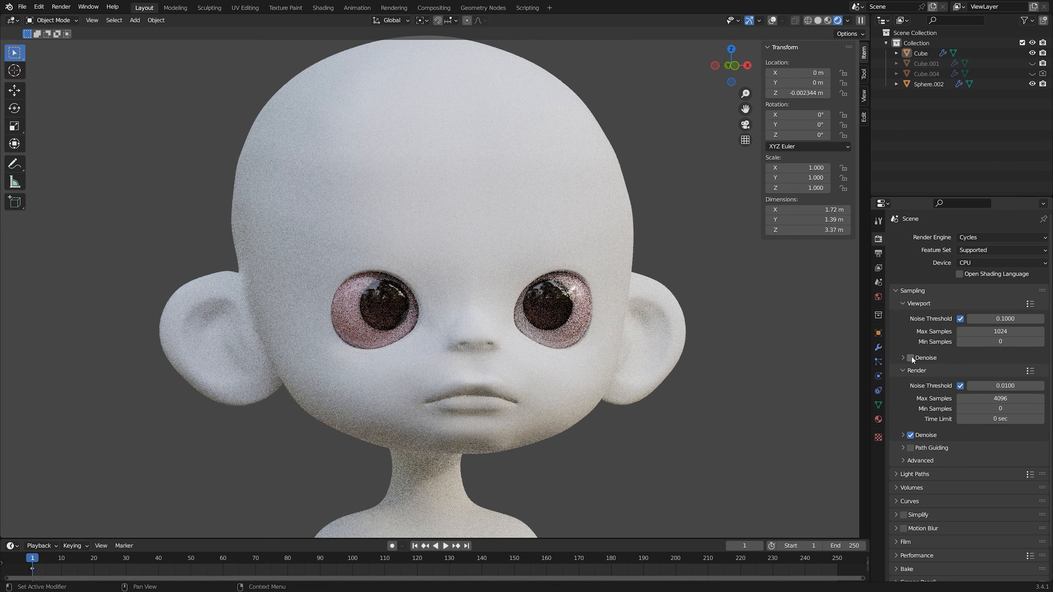
pyautogui.click(991, 332)
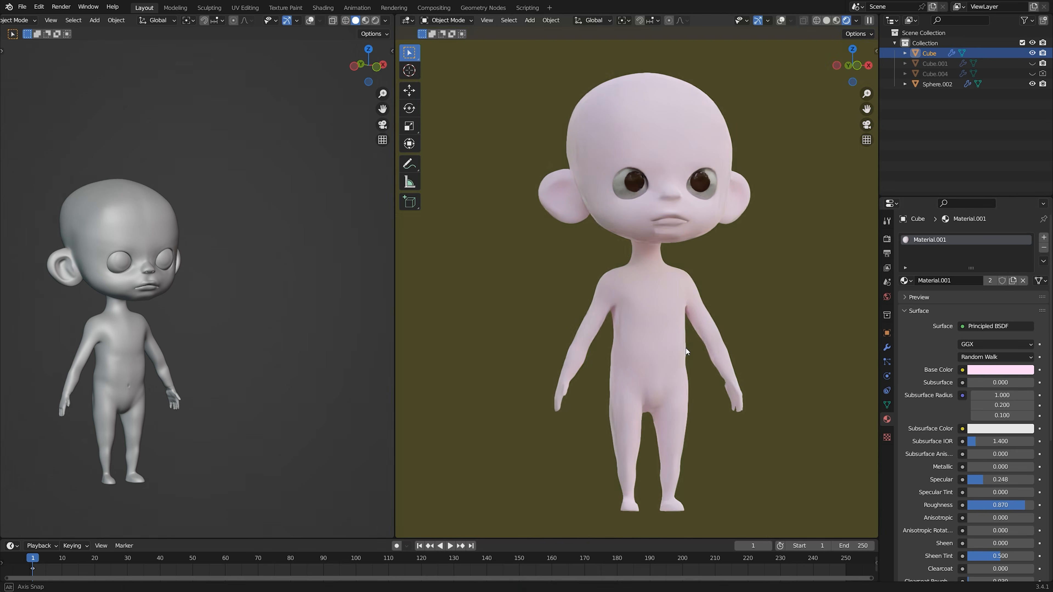
# Darken and fully desaturate the body material's base color to a neutral grey
pyautogui.click(1001, 370)
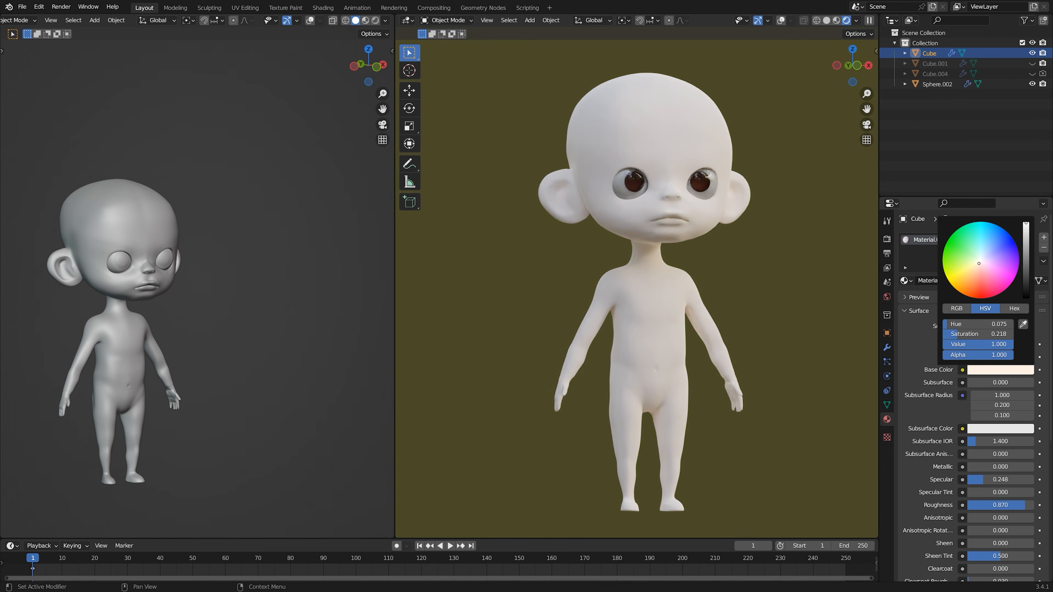
pyautogui.moveTo(979, 264)
pyautogui.mouseDown()
pyautogui.moveTo(978, 289)
pyautogui.moveTo(1026, 290)
pyautogui.moveTo(1026, 266)
pyautogui.mouseUp()
pyautogui.moveTo(991, 334); pyautogui.dragTo(943, 334)
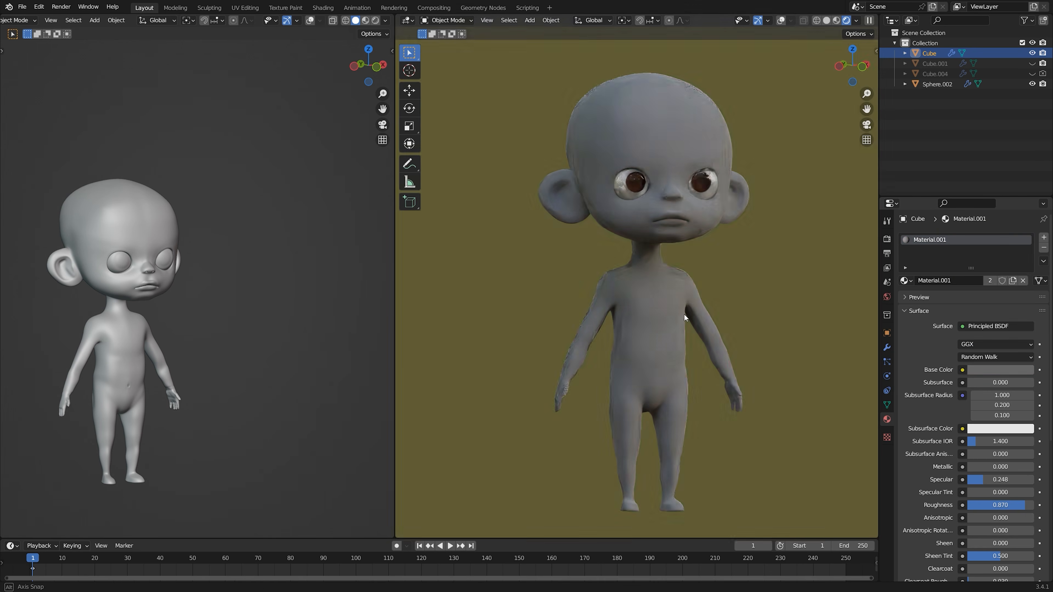
# Slightly brighten the grey base color of the body material while checking the head up close
pyautogui.scroll(2, 745, 304)
pyautogui.moveTo(687, 316)
pyautogui.mouseDown(button='middle')
pyautogui.moveTo(745, 304)
pyautogui.moveTo(696, 304)
pyautogui.mouseUp(button='middle')
pyautogui.scroll(2, 745, 304)
pyautogui.keyDown('shift'); pyautogui.moveTo(696, 249); pyautogui.dragTo(680, 386, button='middle'); pyautogui.keyUp('shift')
pyautogui.click(1003, 369)
pyautogui.moveTo(1026, 266)
pyautogui.mouseDown()
pyautogui.moveTo(1026, 243)
pyautogui.moveTo(1026, 254)
pyautogui.mouseUp()
# Set the body material's Subsurface to 0.049 and check the skin from the side and front
pyautogui.moveTo(761, 371); pyautogui.dragTo(686, 375, button='middle')
pyautogui.moveTo(705, 332); pyautogui.dragTo(696, 332, button='middle')
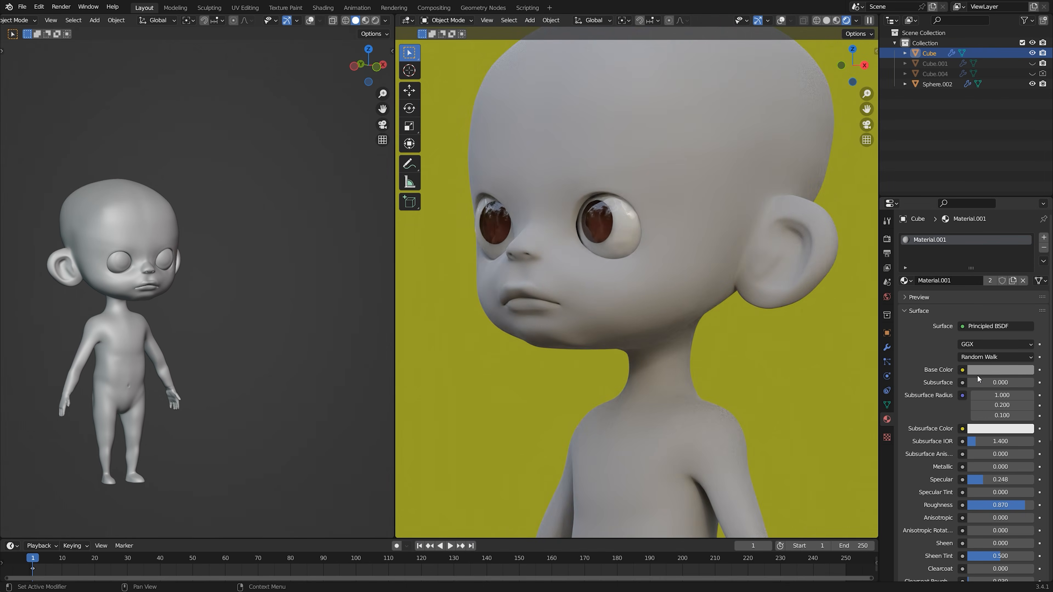
pyautogui.moveTo(981, 382); pyautogui.dragTo(984, 382)
pyautogui.moveTo(652, 405); pyautogui.dragTo(700, 406, button='middle')
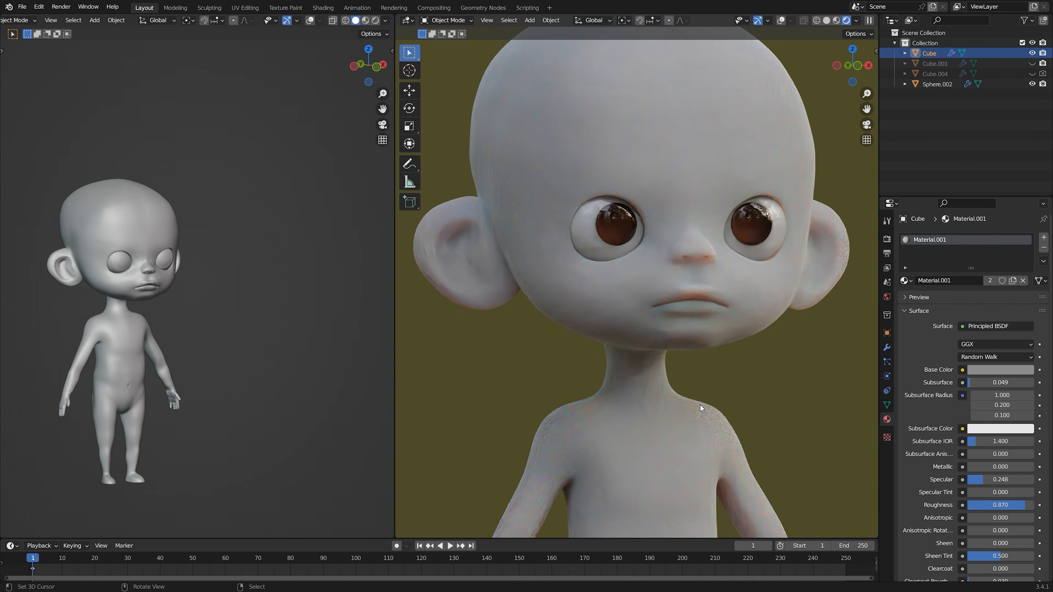
# Switch the second, solid-shaded viewport to Rendered shading on the head and open the render settings
pyautogui.scroll(5, 193, 207)
pyautogui.keyDown('shift'); pyautogui.moveTo(178, 208); pyautogui.dragTo(384, 282, button='middle'); pyautogui.keyUp('shift')
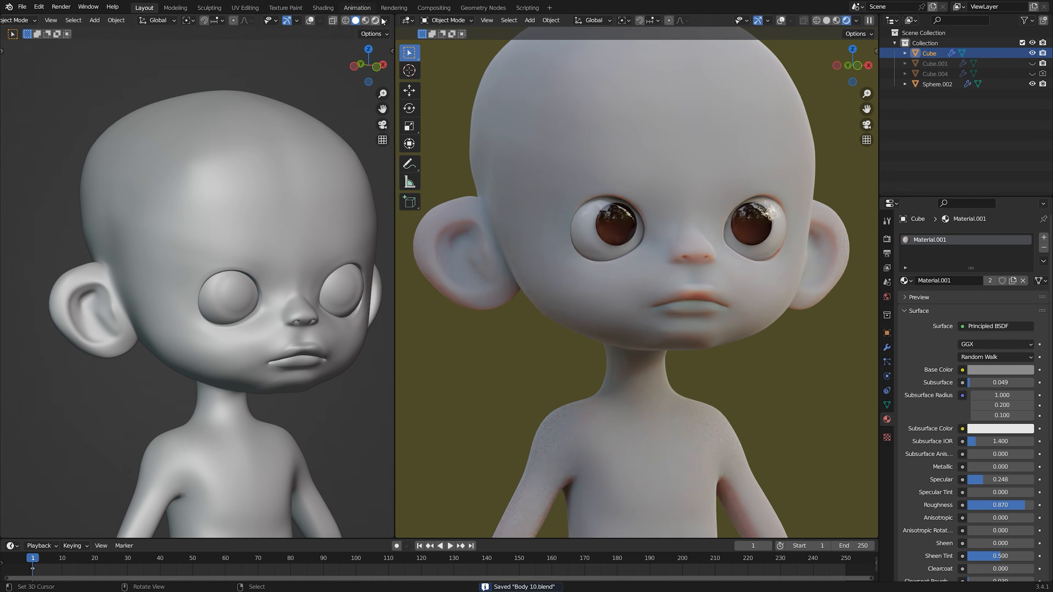
pyautogui.click(375, 20)
pyautogui.click(887, 240)
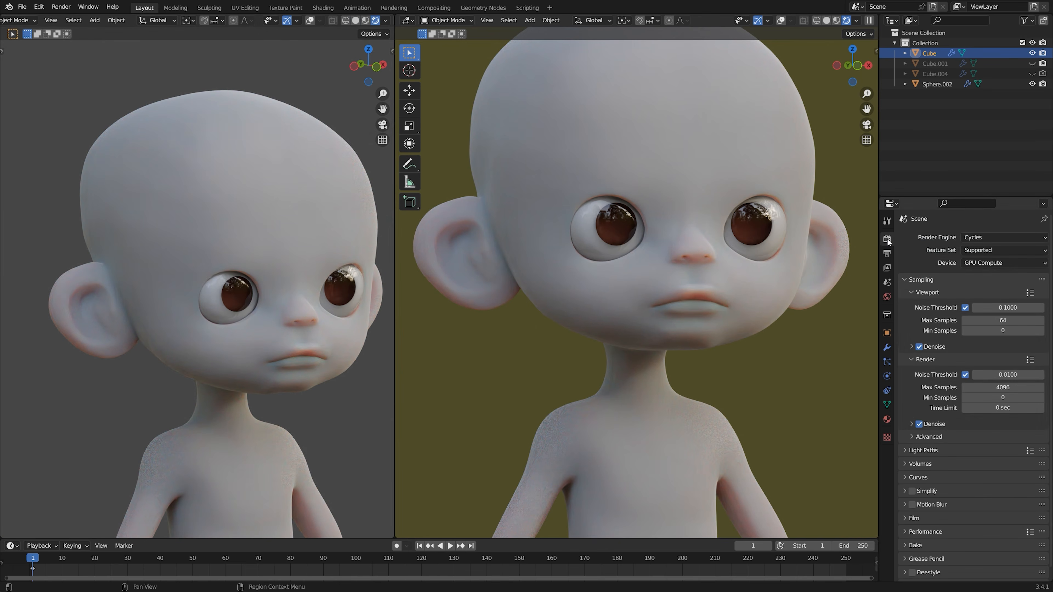